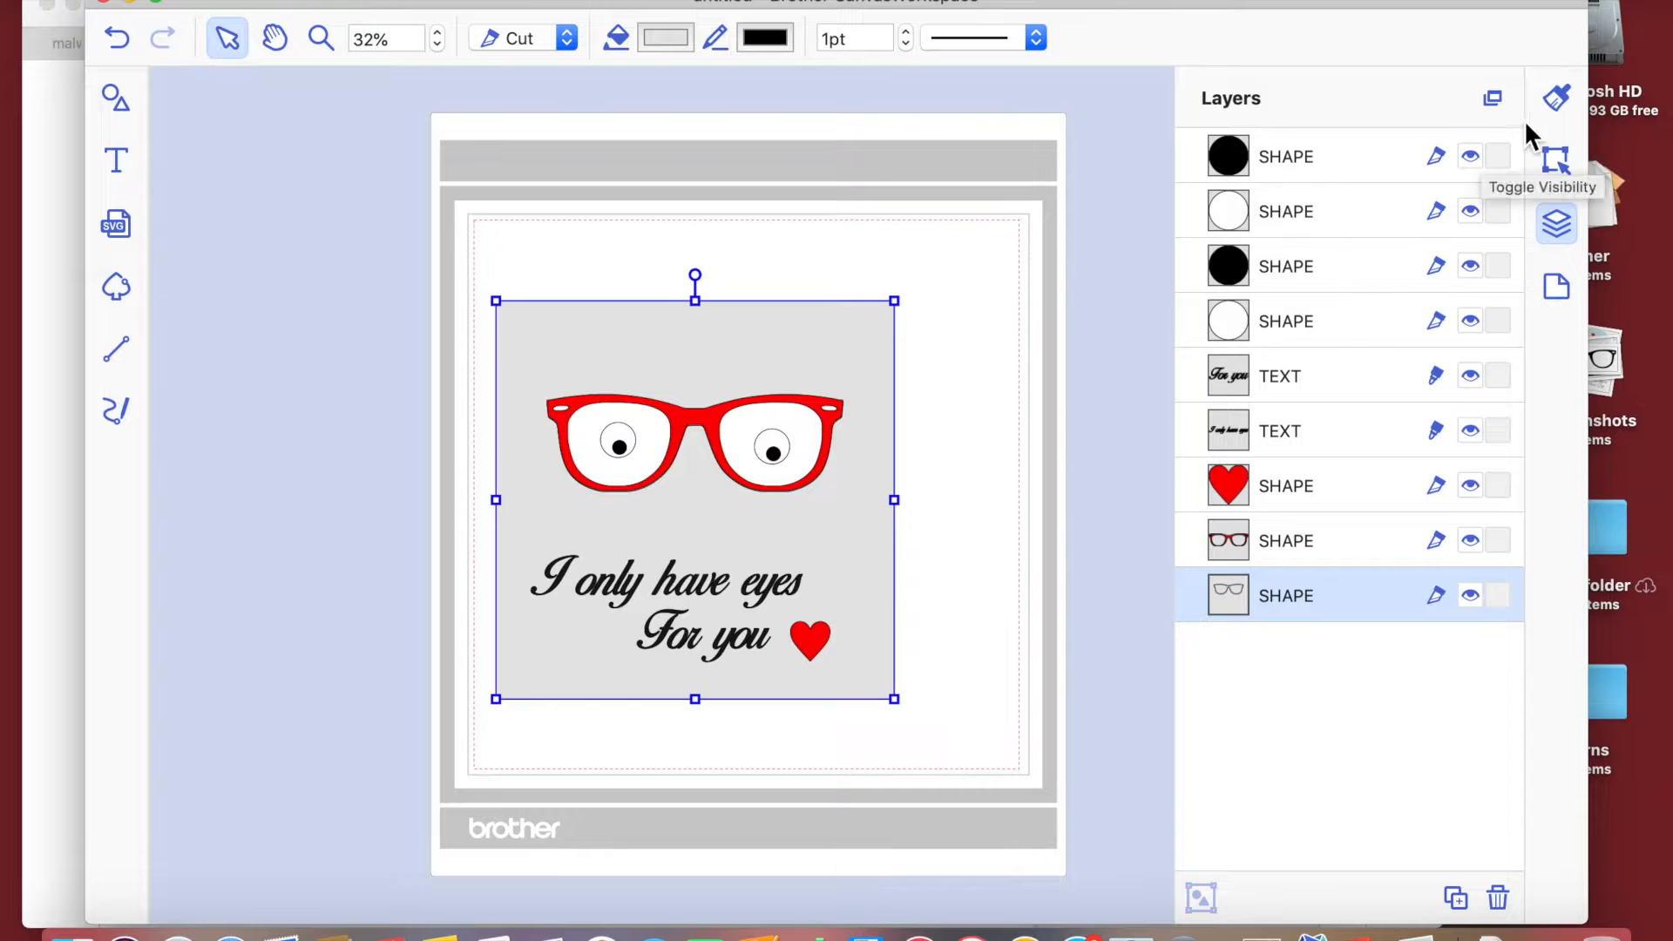
- Group the grey card, glasses, eyes, text and heart shapes into one design
{"action": "left_click", "coordinate": [1555, 103]}
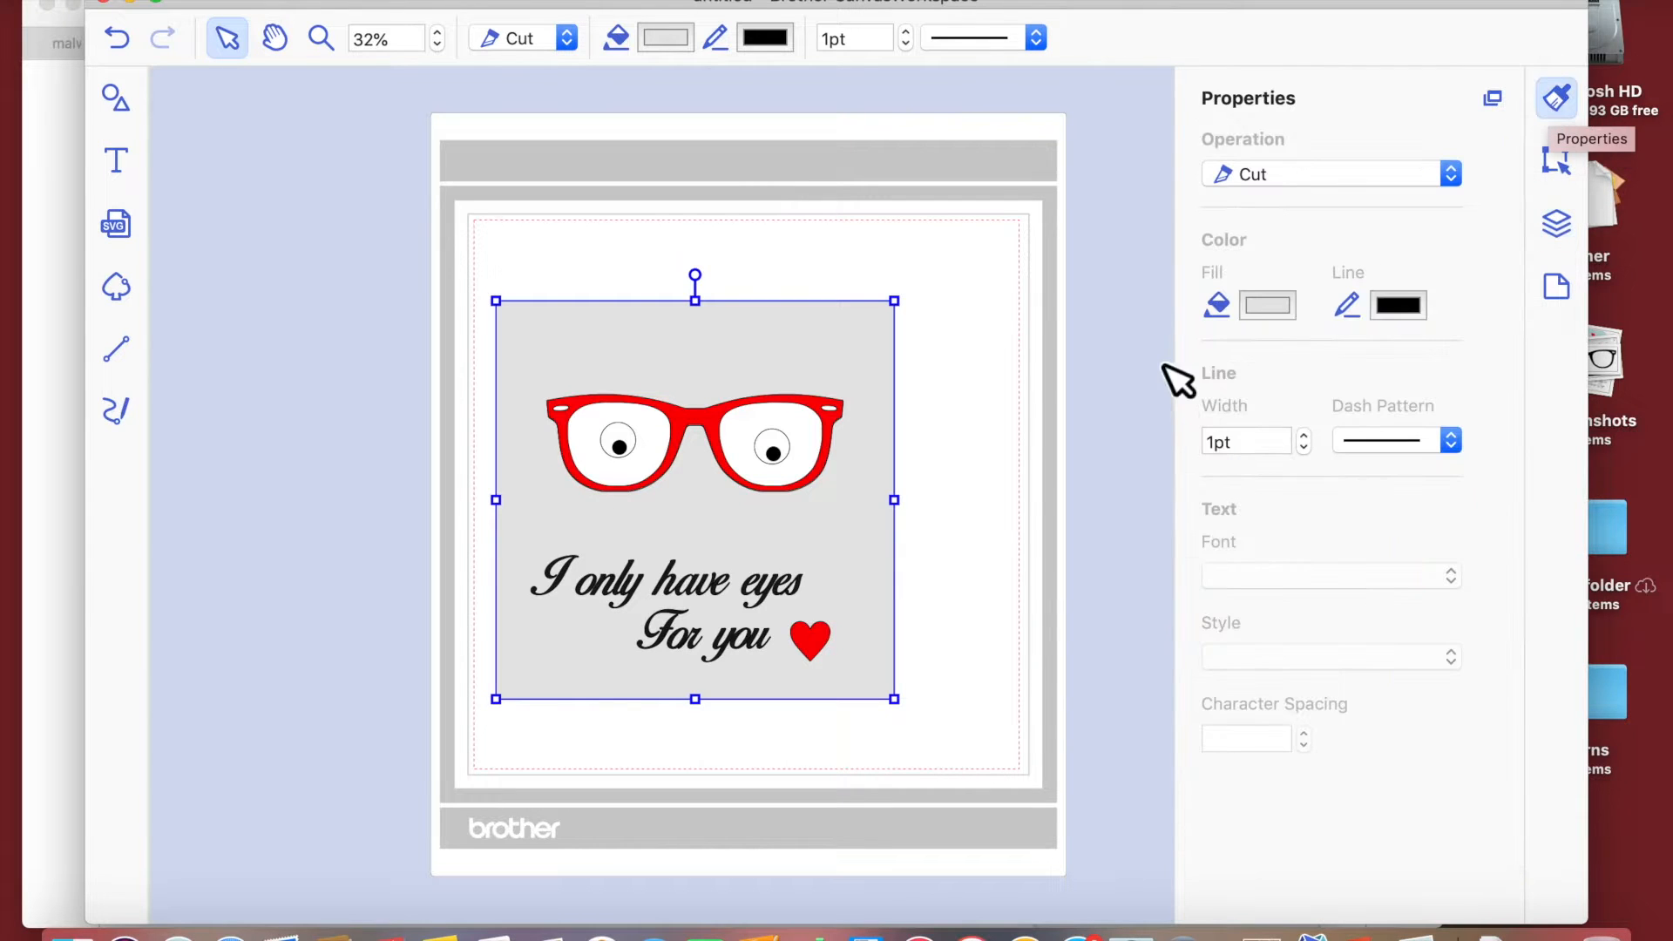
{"action": "left_click", "coordinate": [1554, 168]}
{"action": "left_click", "coordinate": [966, 436]}
{"action": "left_click_drag", "start_coordinate": [424, 238], "coordinate": [924, 715]}
{"action": "right_click", "coordinate": [771, 384]}
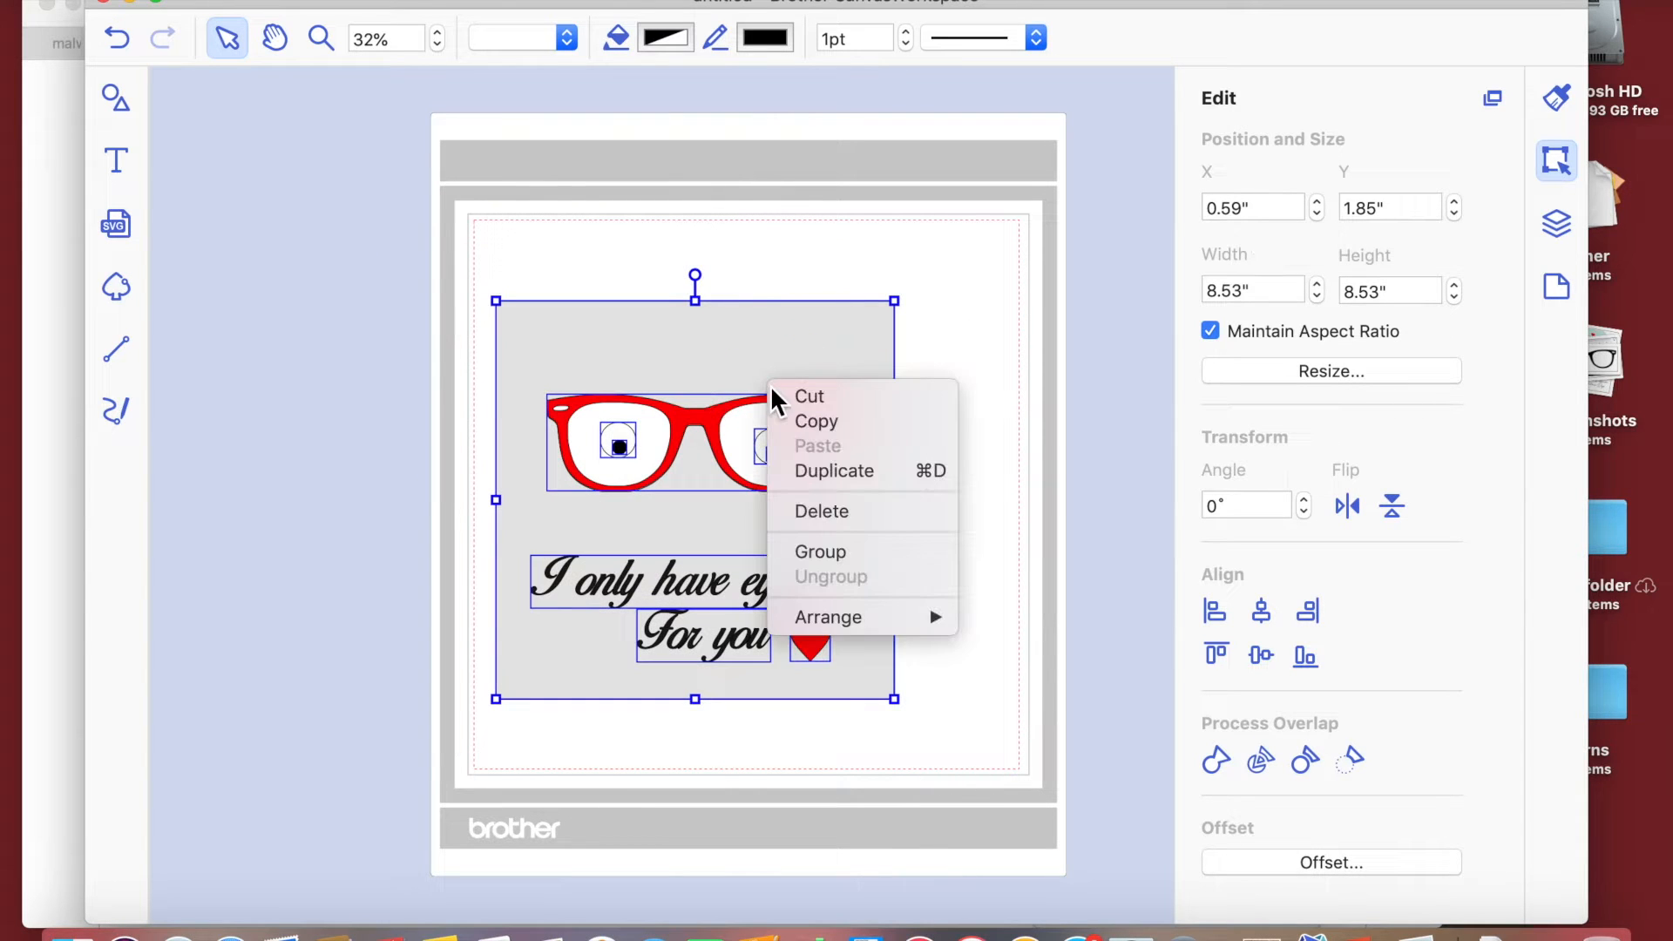
{"action": "left_click", "coordinate": [809, 552]}
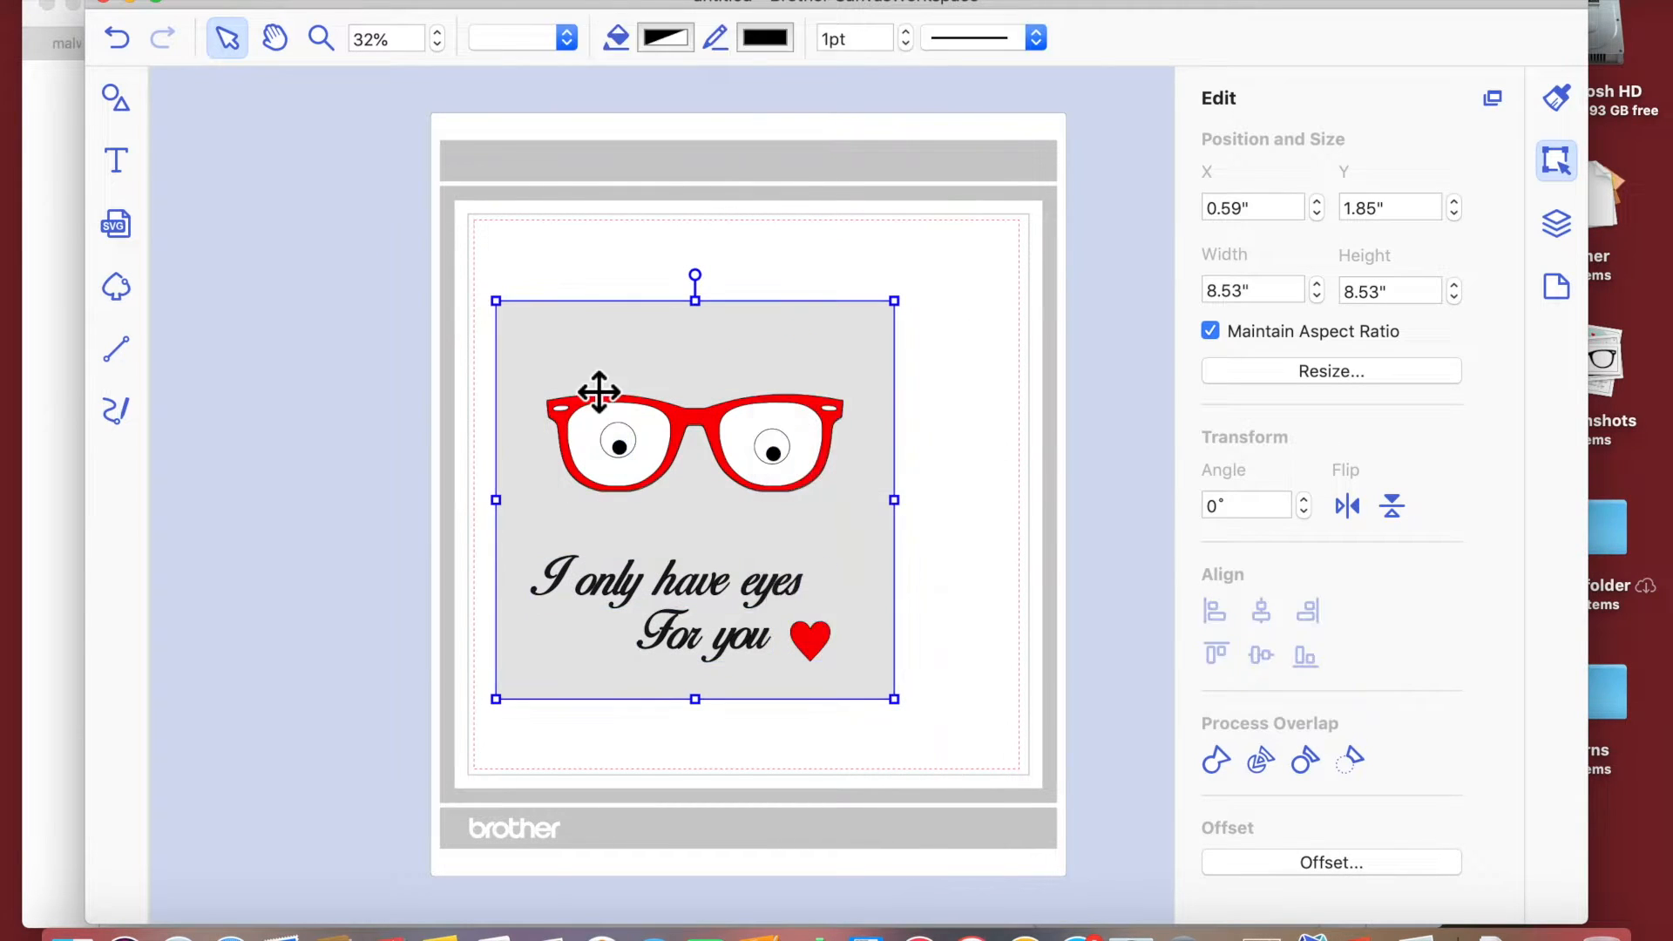
- Scale the grouped glasses card down to 5.42" by 5.42"
{"action": "left_click_drag", "start_coordinate": [499, 305], "coordinate": [652, 417]}
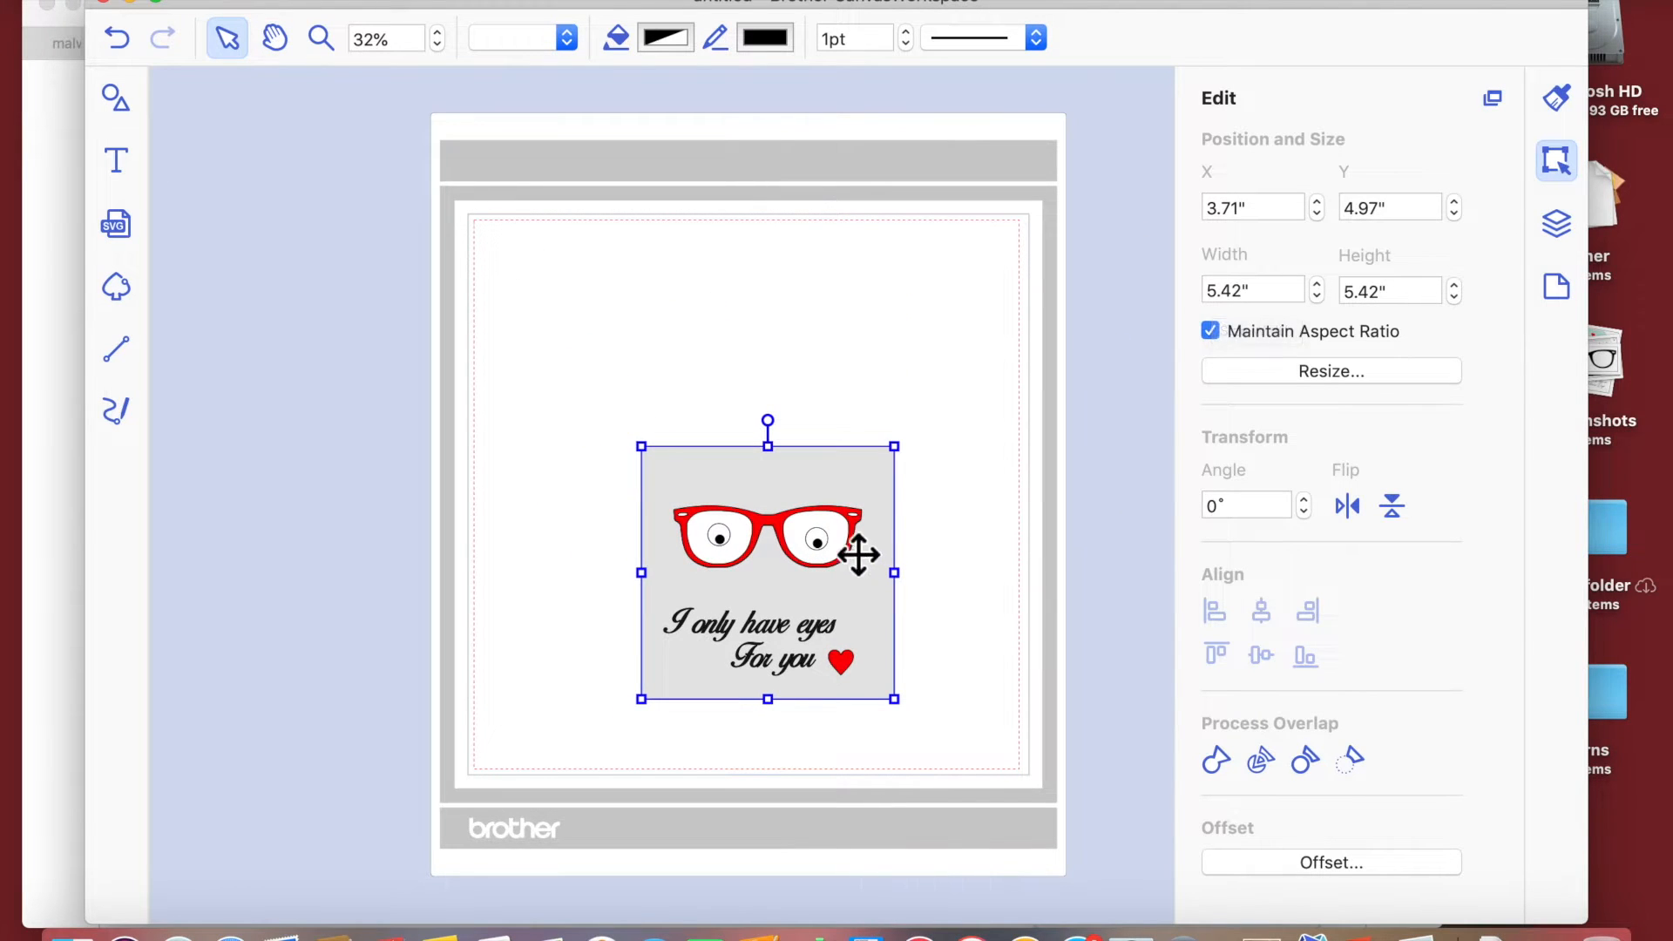
{"action": "left_click", "coordinate": [982, 563]}
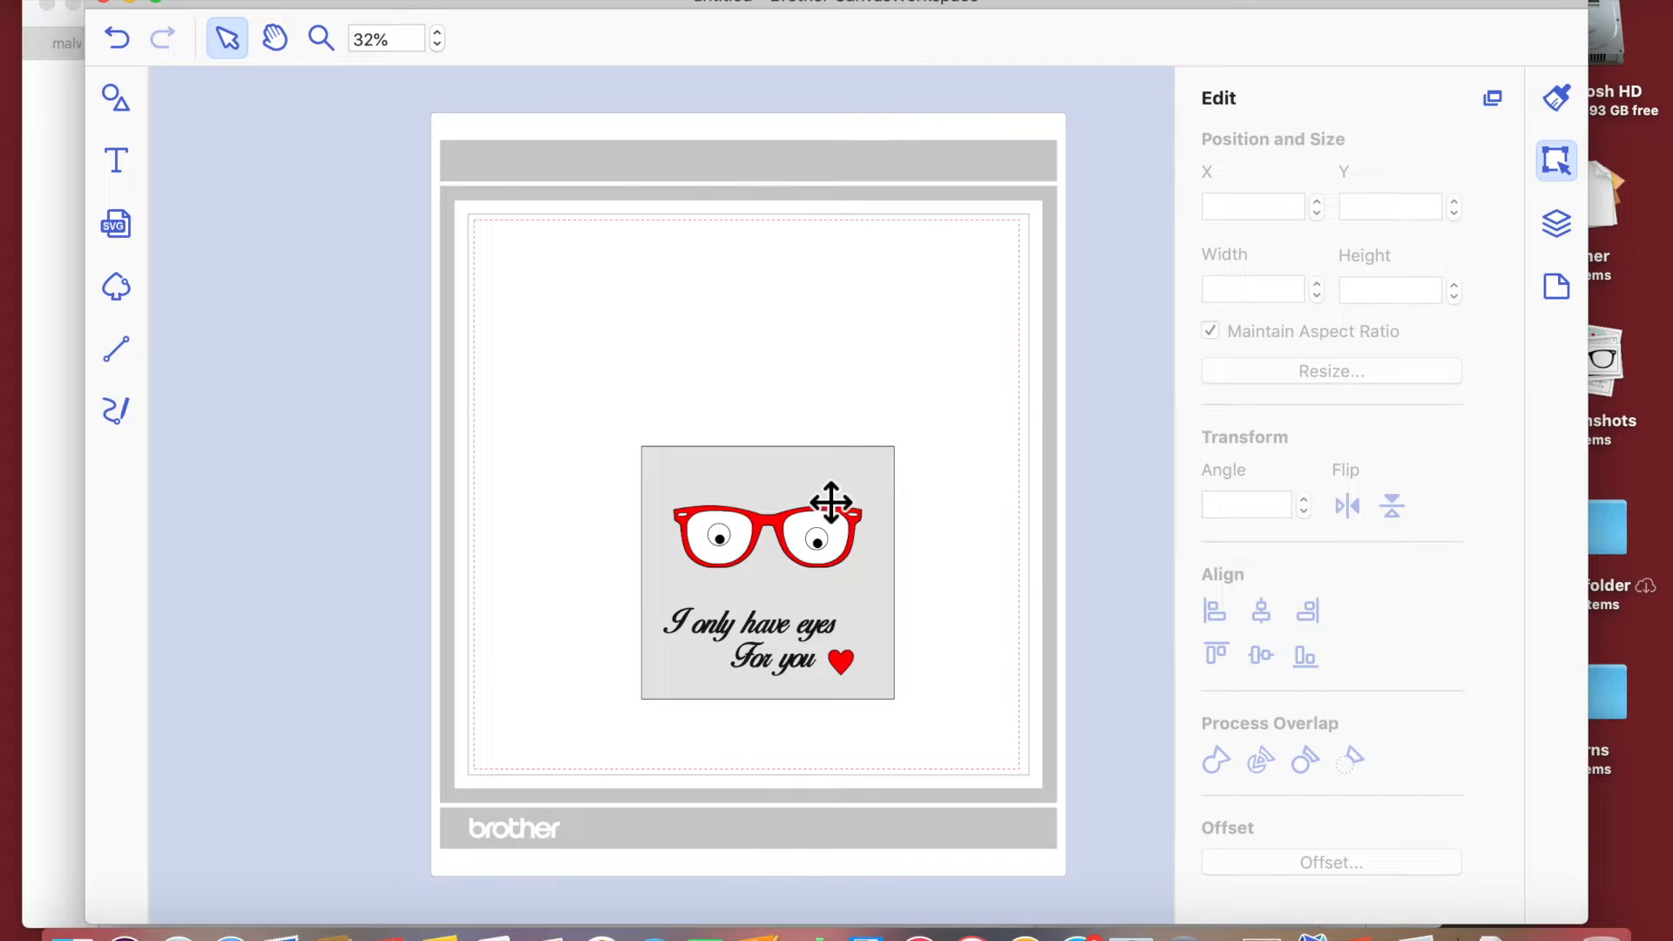
{"action": "left_click_drag", "start_coordinate": [610, 399], "coordinate": [962, 710]}
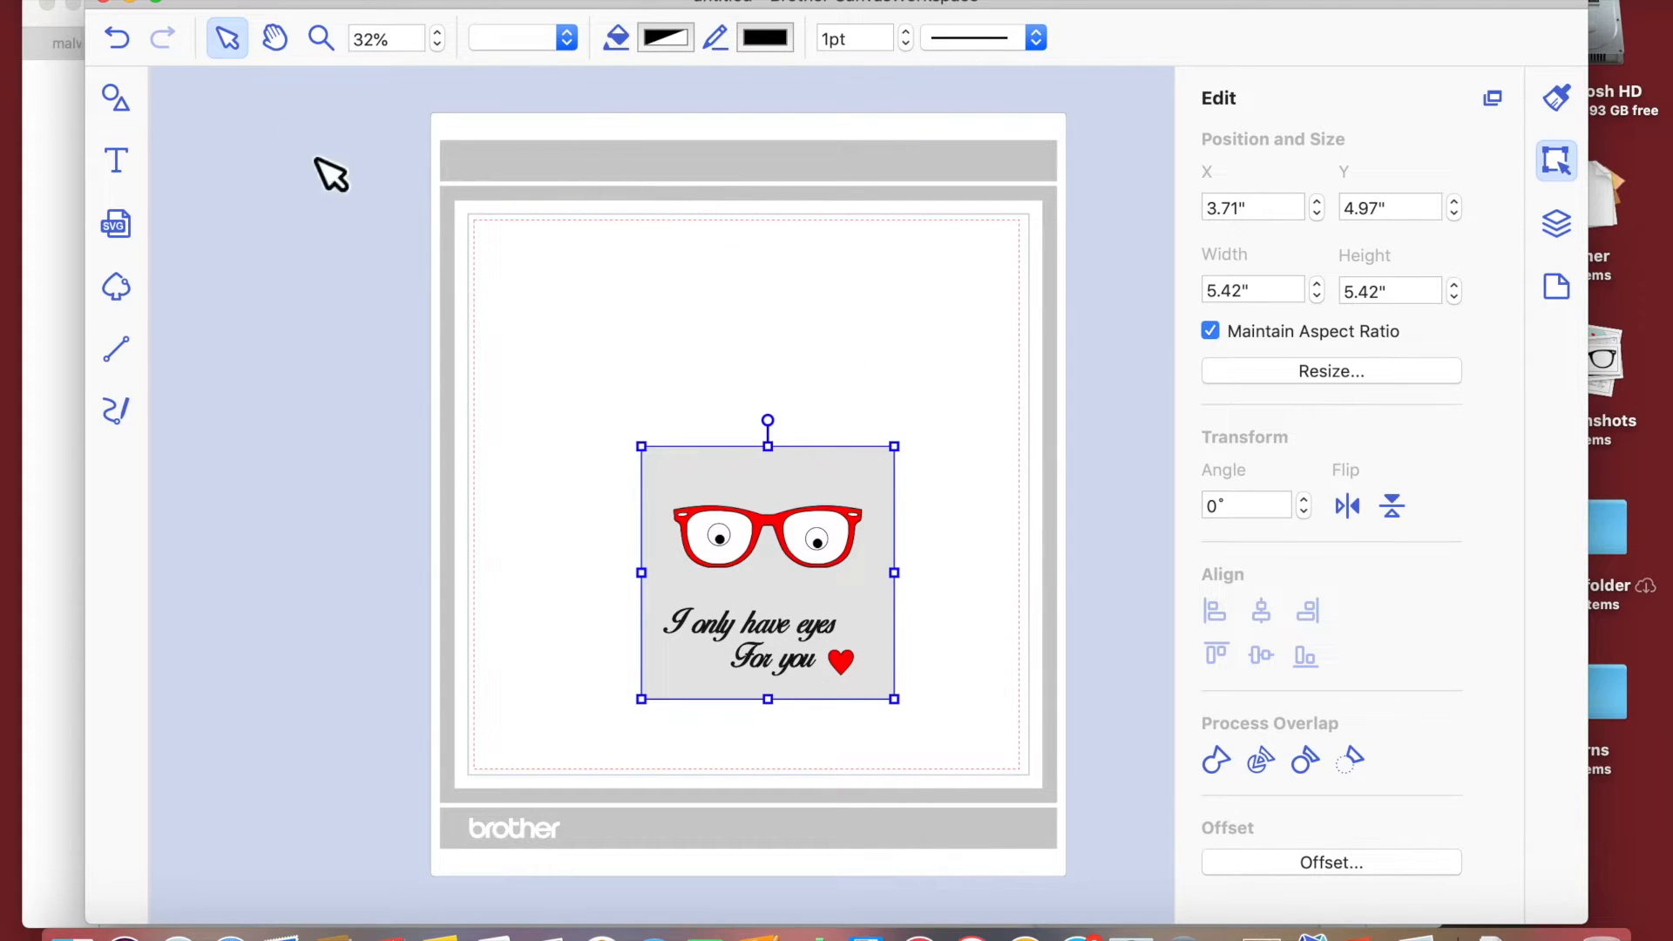
- Enlarge the workspace window and move the grouped card off the mat into the empty area beside it
{"action": "left_click", "coordinate": [159, 3]}
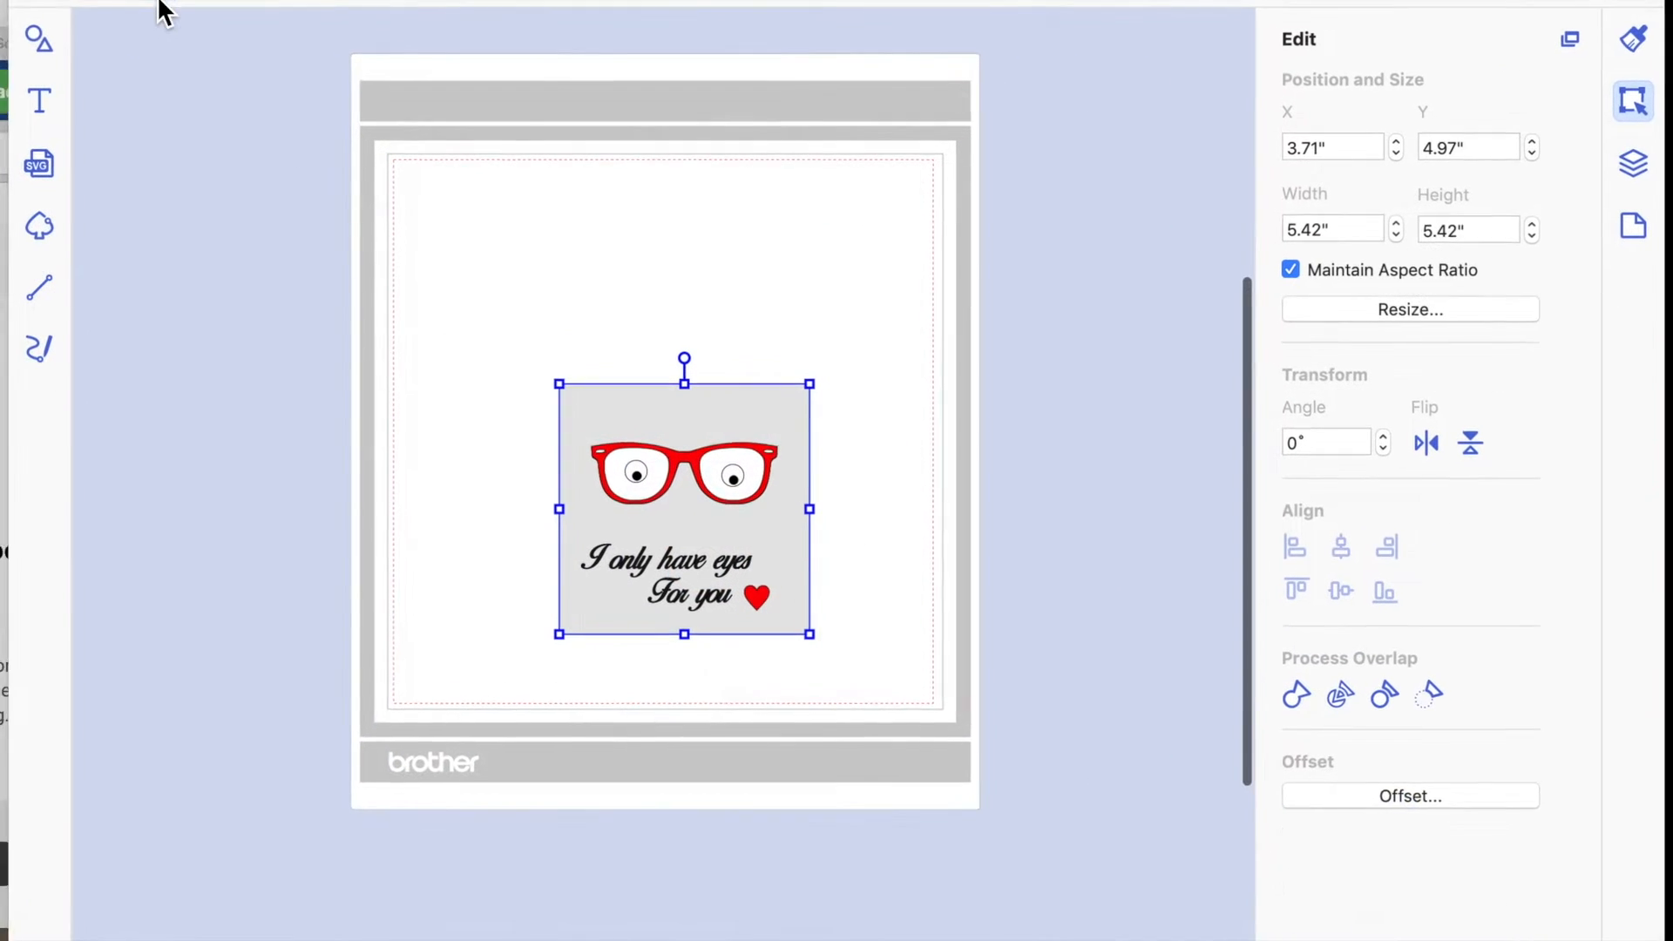
{"action": "left_click_drag", "start_coordinate": [654, 445], "coordinate": [183, 304]}
{"action": "left_click", "coordinate": [505, 497]}
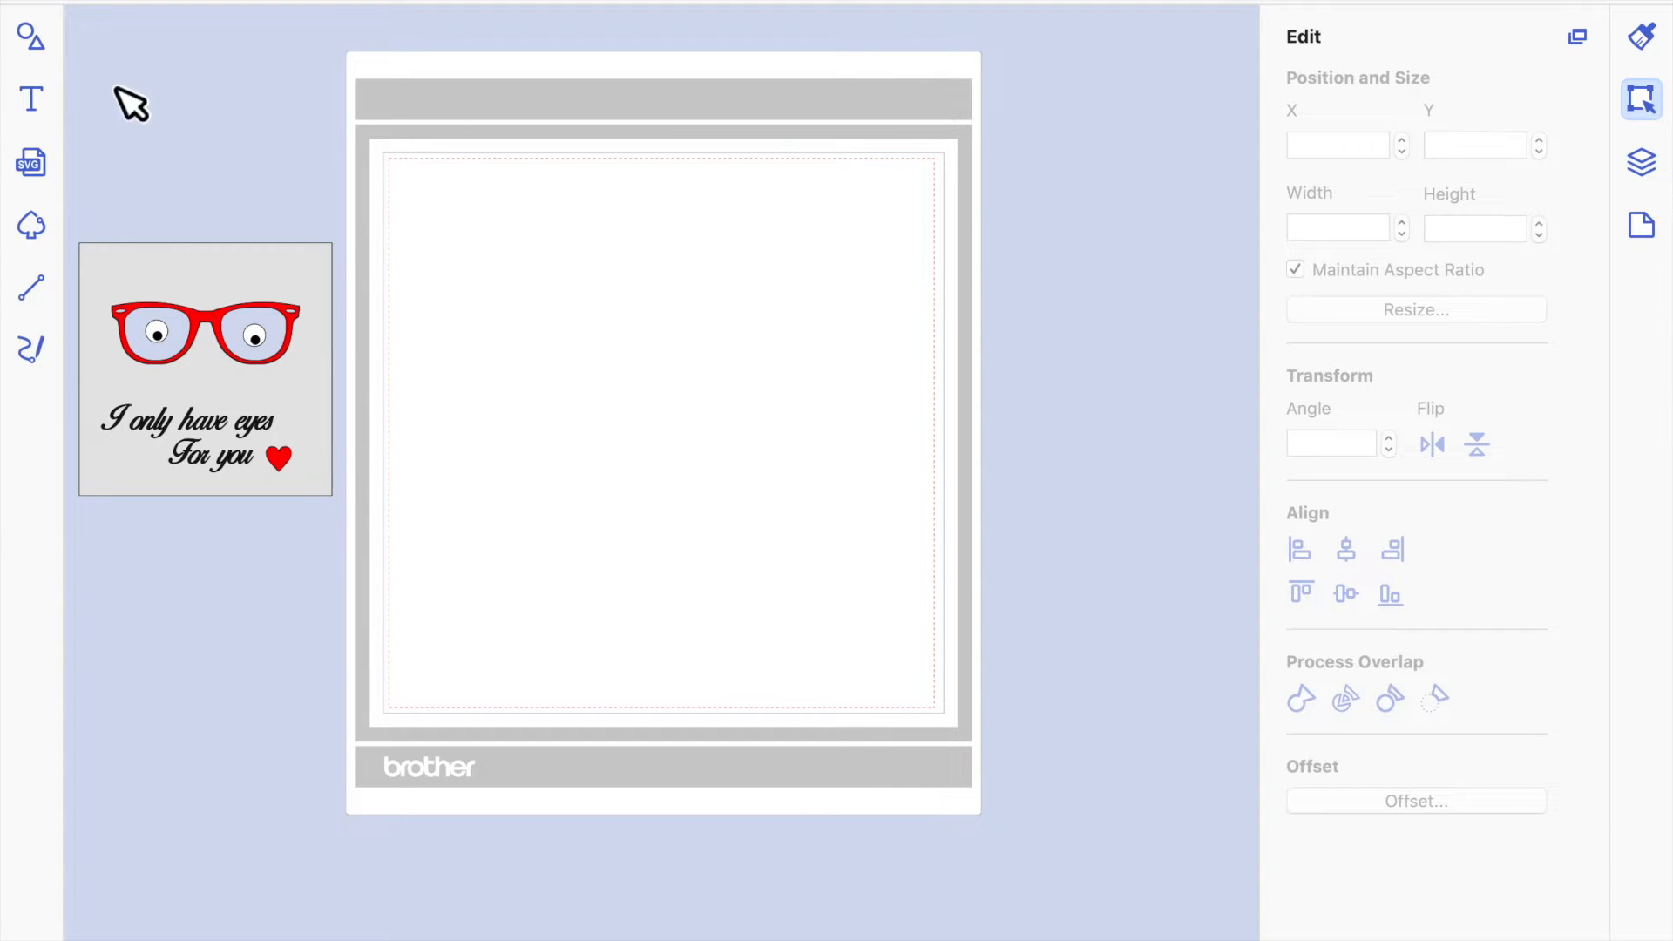
{"action": "scroll", "coordinate": [100, 24], "scroll_direction": "down", "scroll_amount": 1}
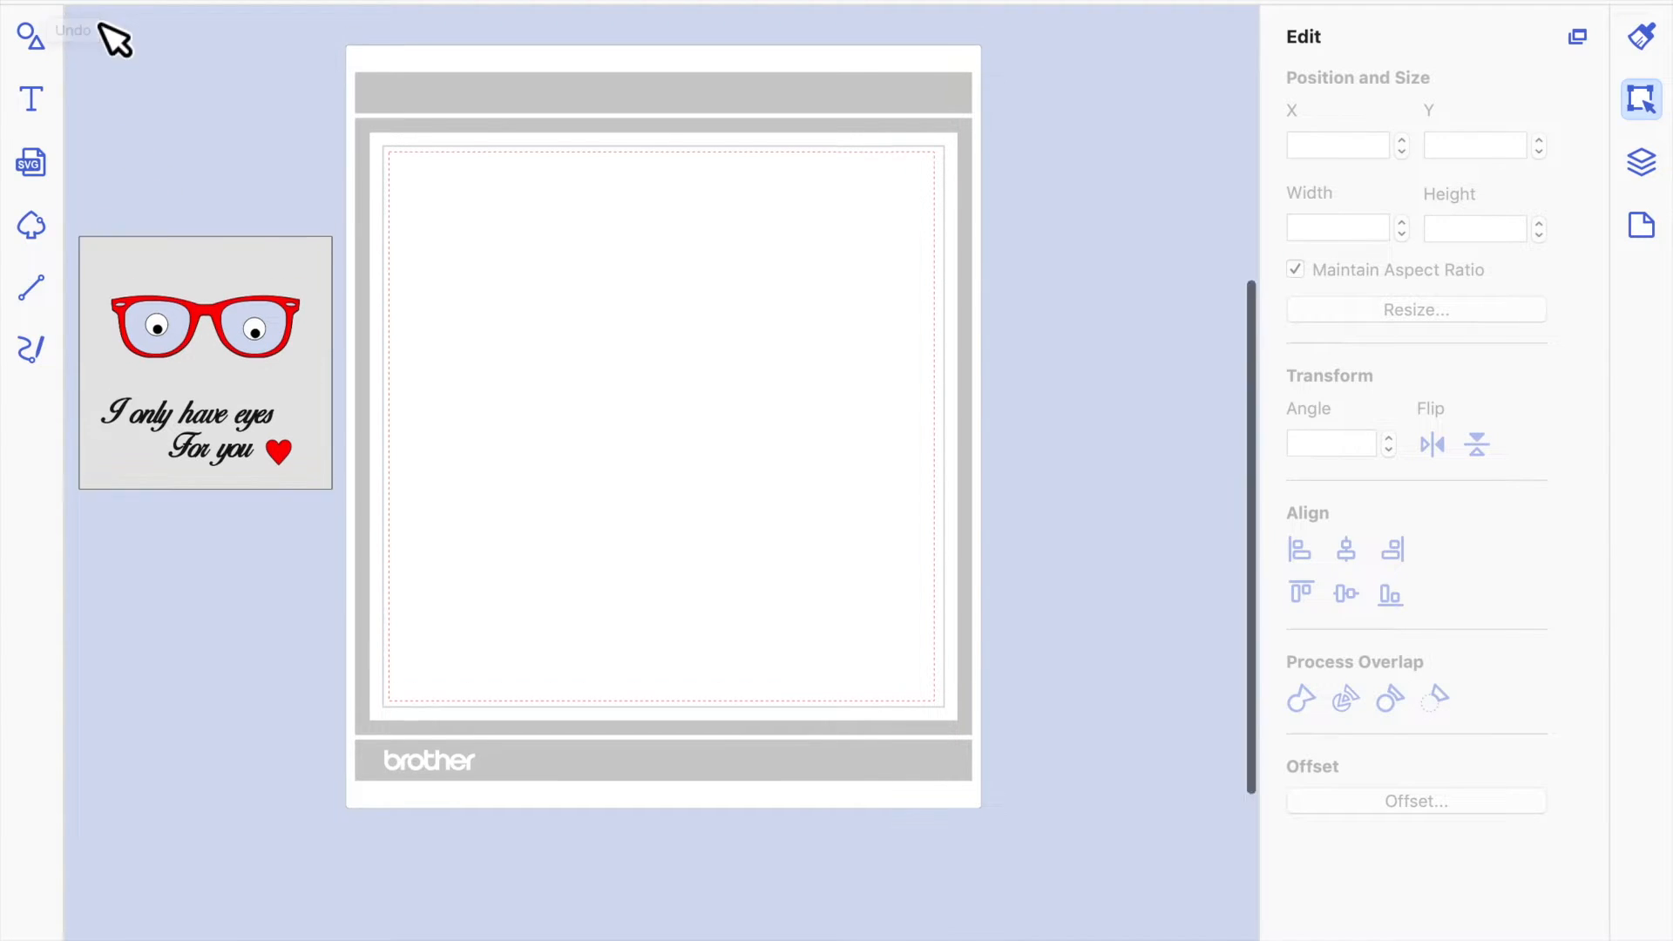
{"action": "scroll", "coordinate": [113, 39], "scroll_direction": "down", "scroll_amount": 2}
{"action": "scroll", "coordinate": [113, 39], "scroll_direction": "up", "scroll_amount": 3}
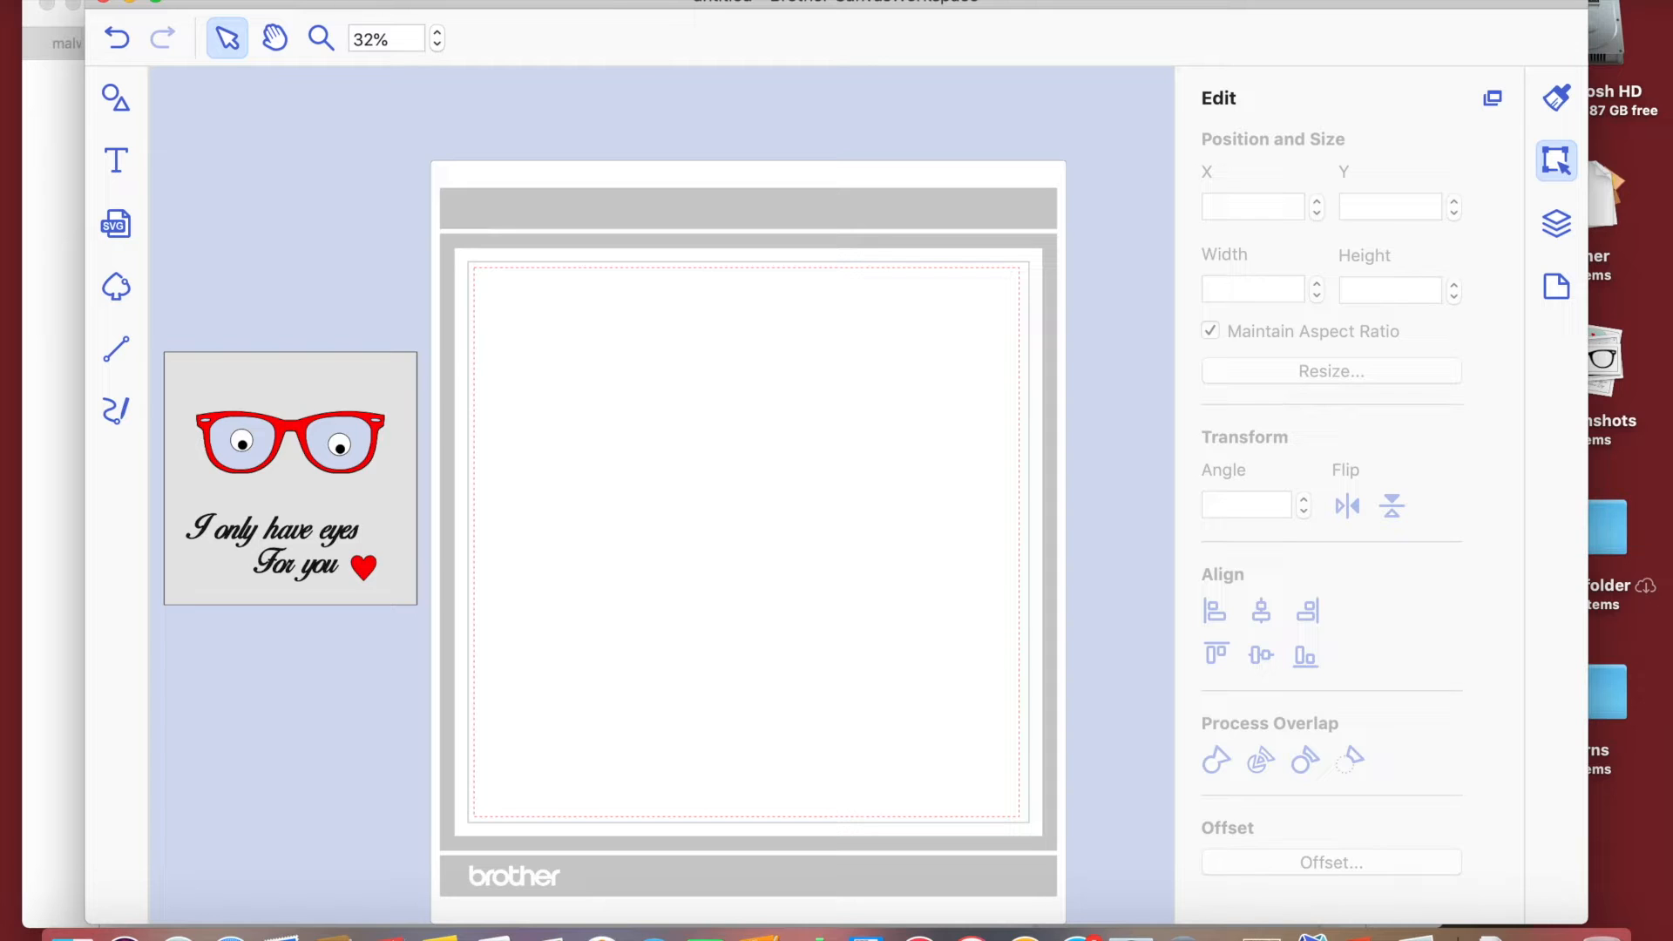
{"action": "left_click", "coordinate": [349, 0]}
{"action": "mouse_move", "coordinate": [475, 0]}
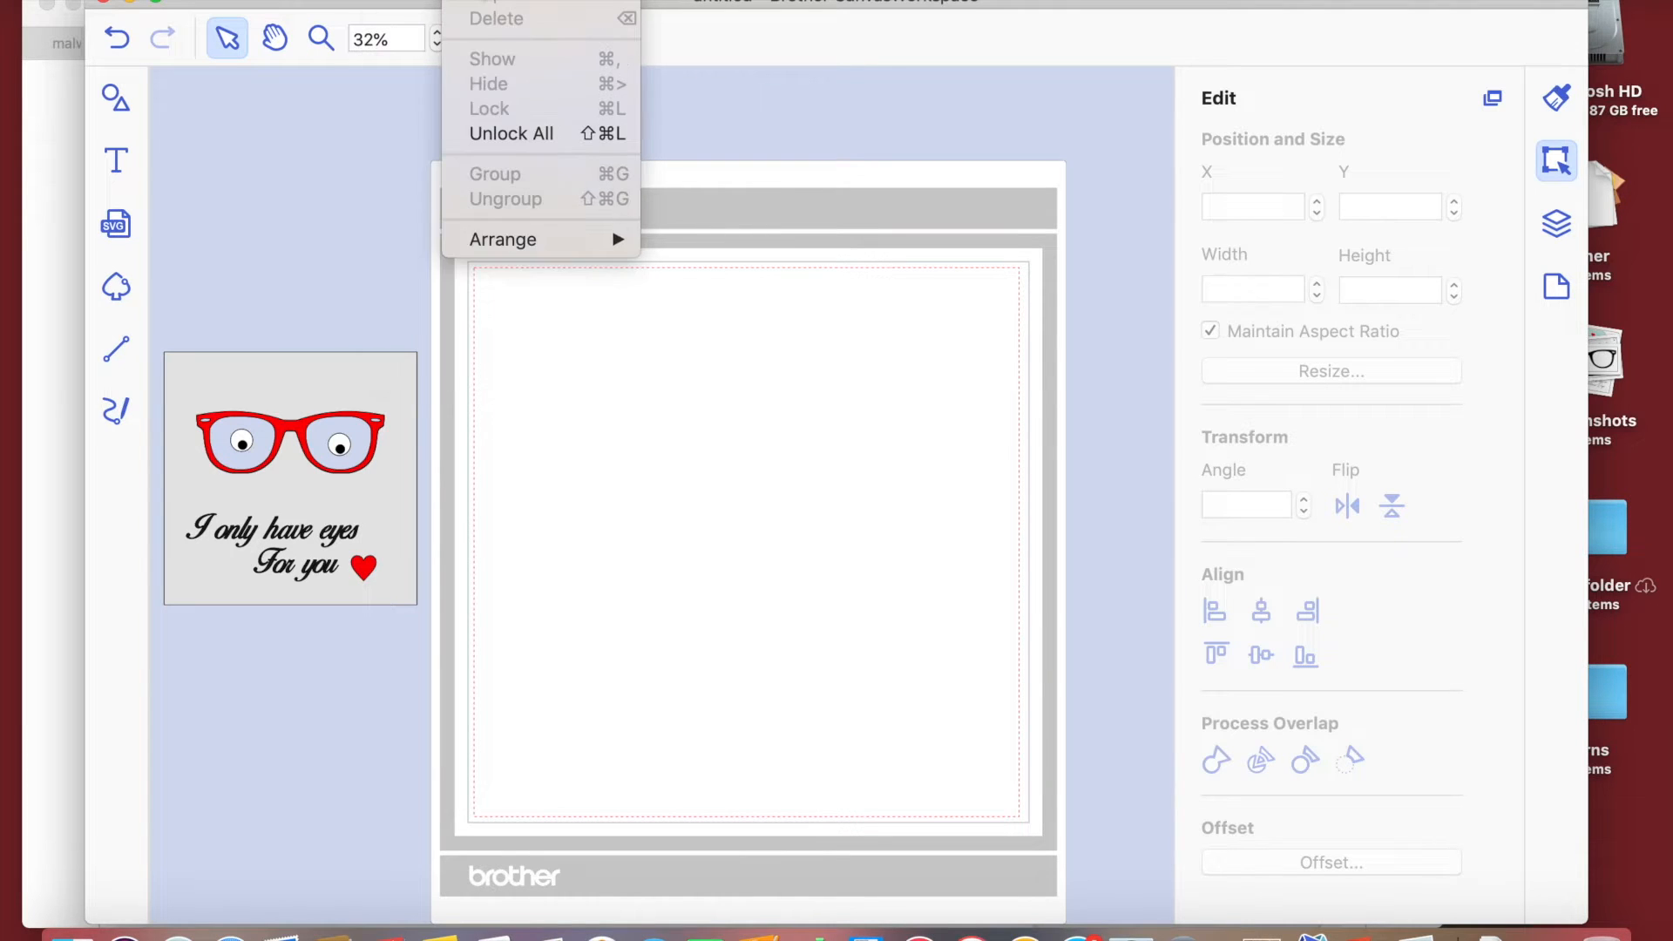
{"action": "mouse_move", "coordinate": [722, 0]}
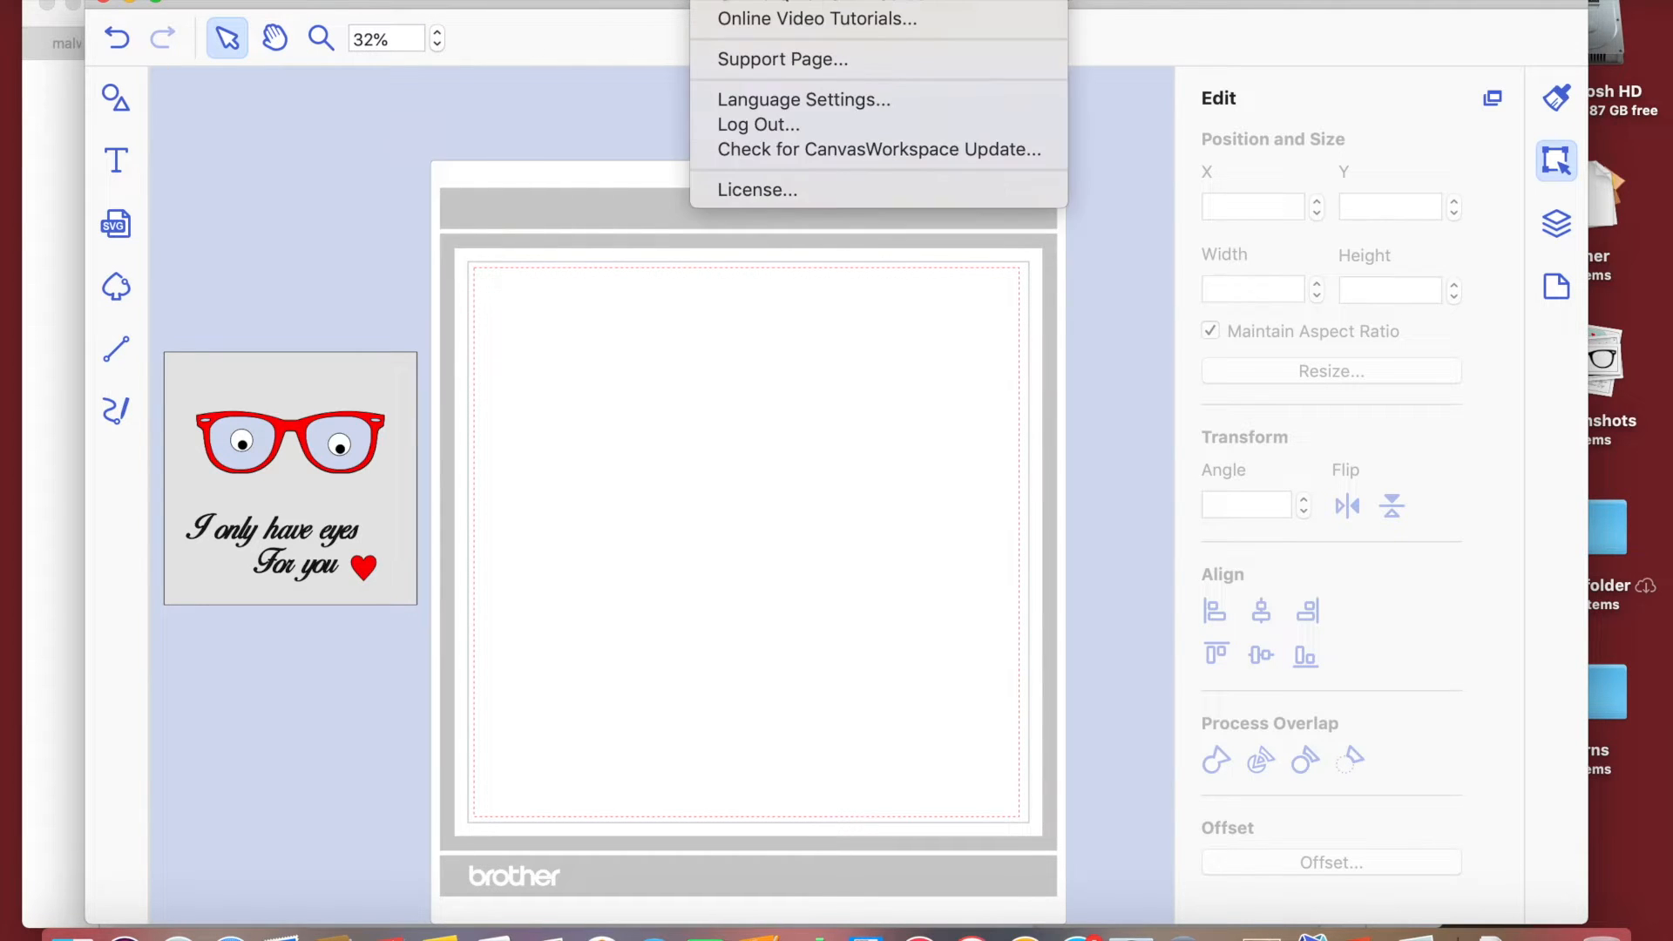
{"action": "left_click", "coordinate": [285, 192]}
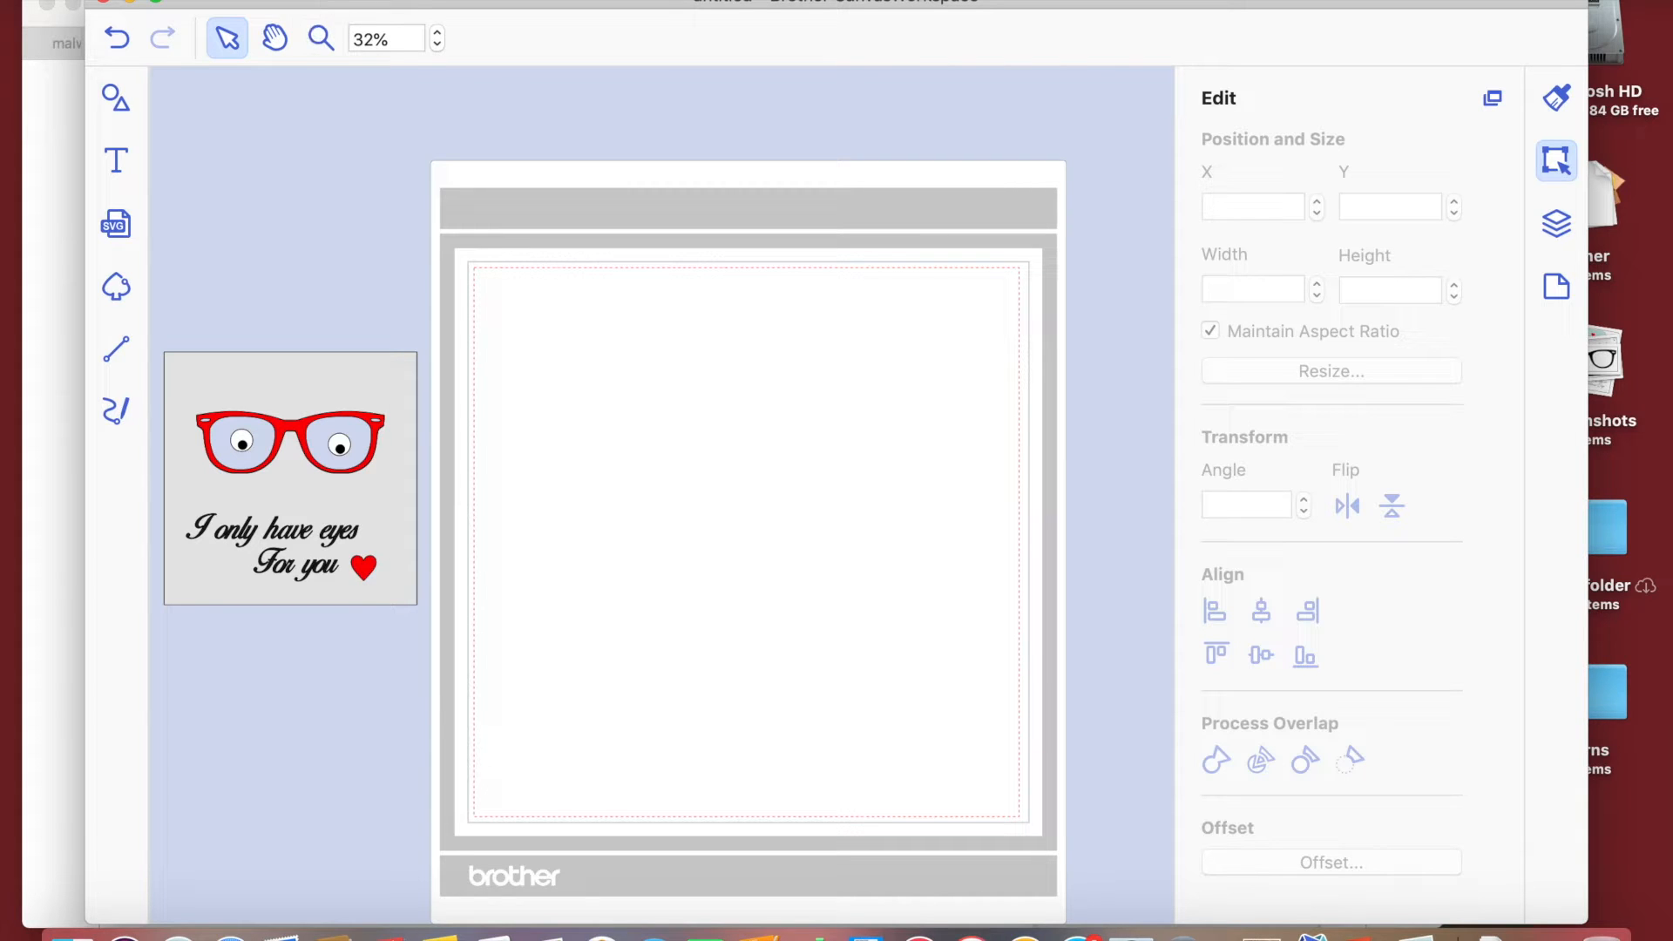
{"action": "left_click", "coordinate": [349, 2]}
{"action": "mouse_move", "coordinate": [406, 1]}
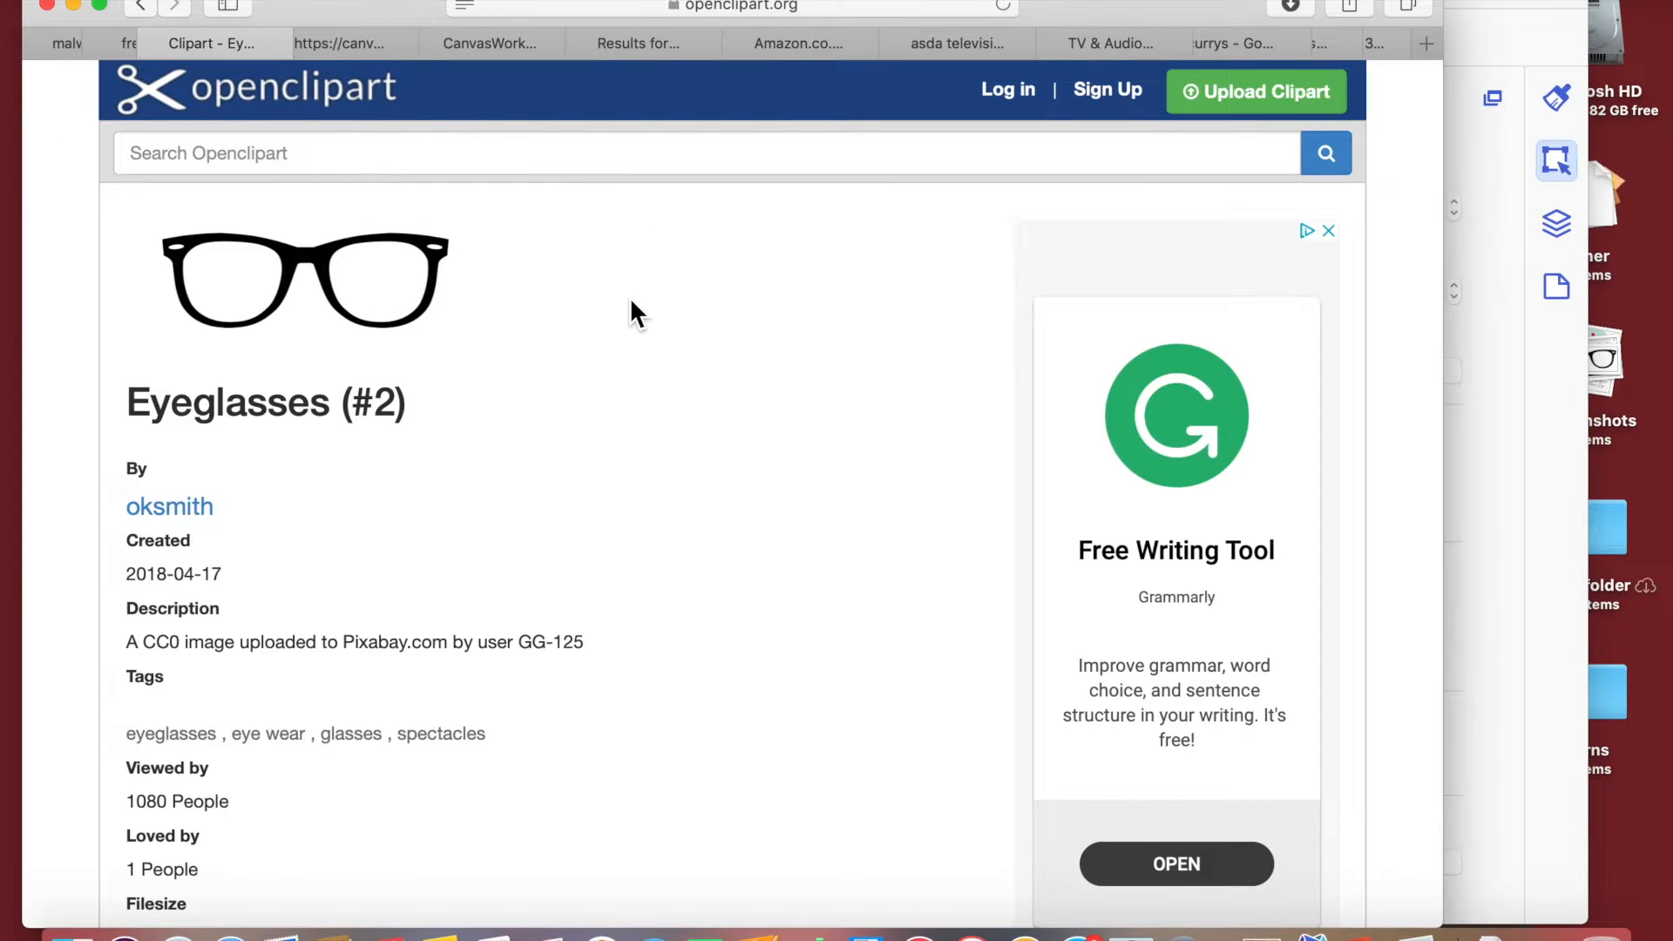
- Examine the Eyeglasses (#2) clipart page on openclipart.org and its available download formats
{"action": "scroll", "coordinate": [632, 303], "scroll_direction": "down", "scroll_amount": 5}
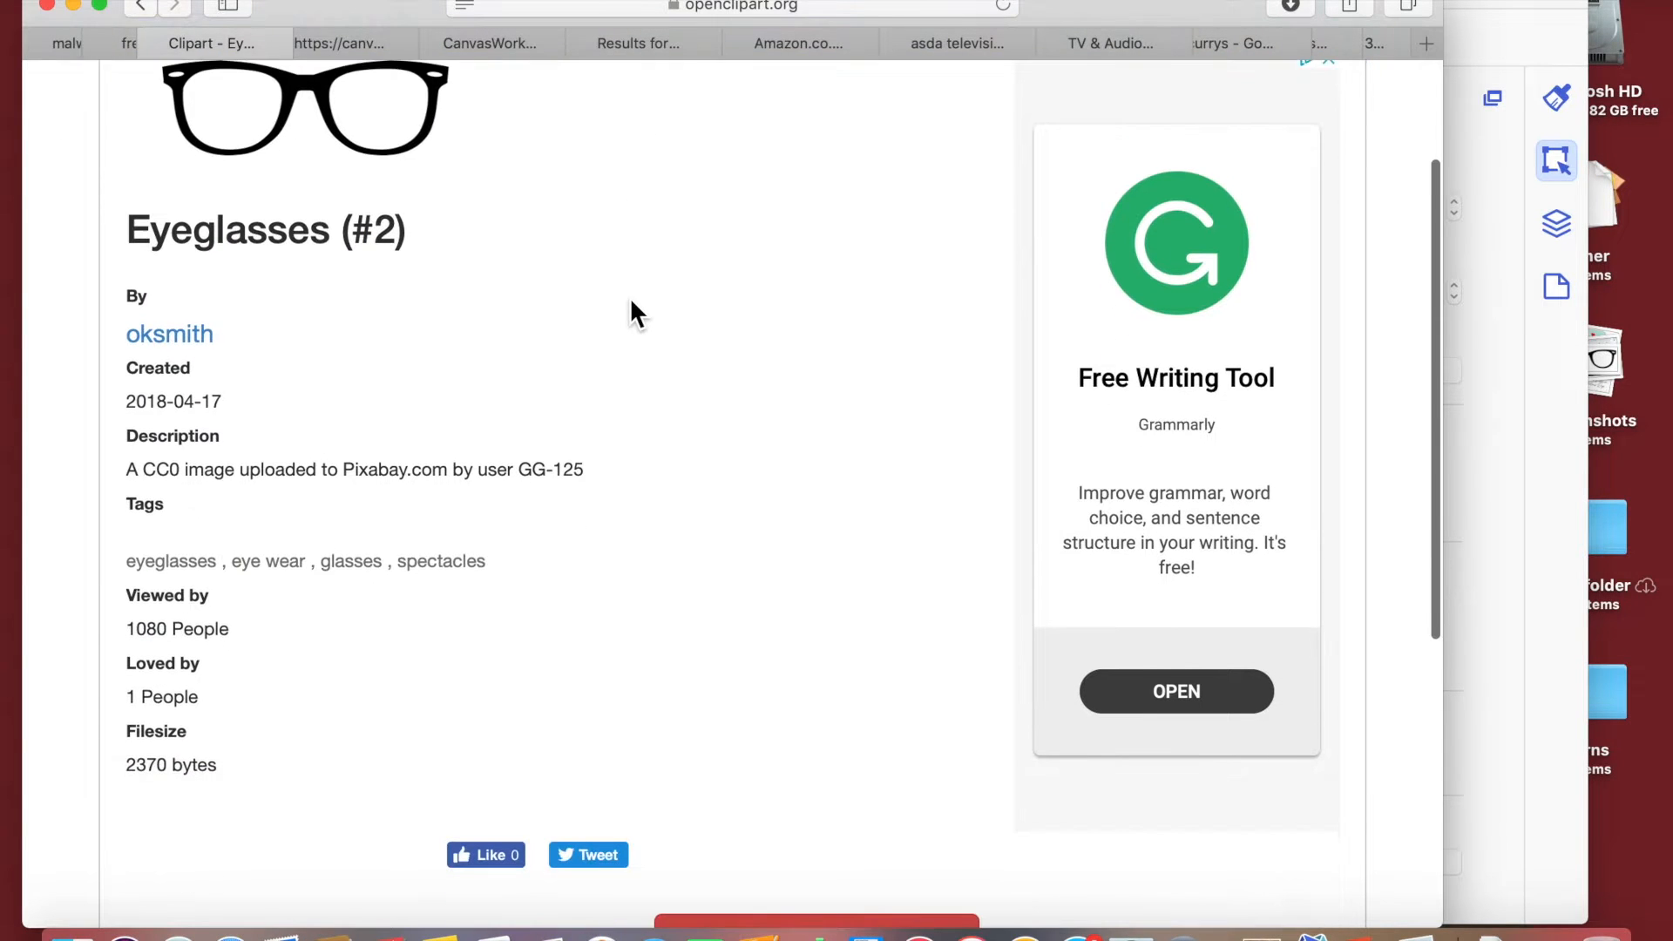
{"action": "scroll", "coordinate": [632, 304], "scroll_direction": "down", "scroll_amount": 10}
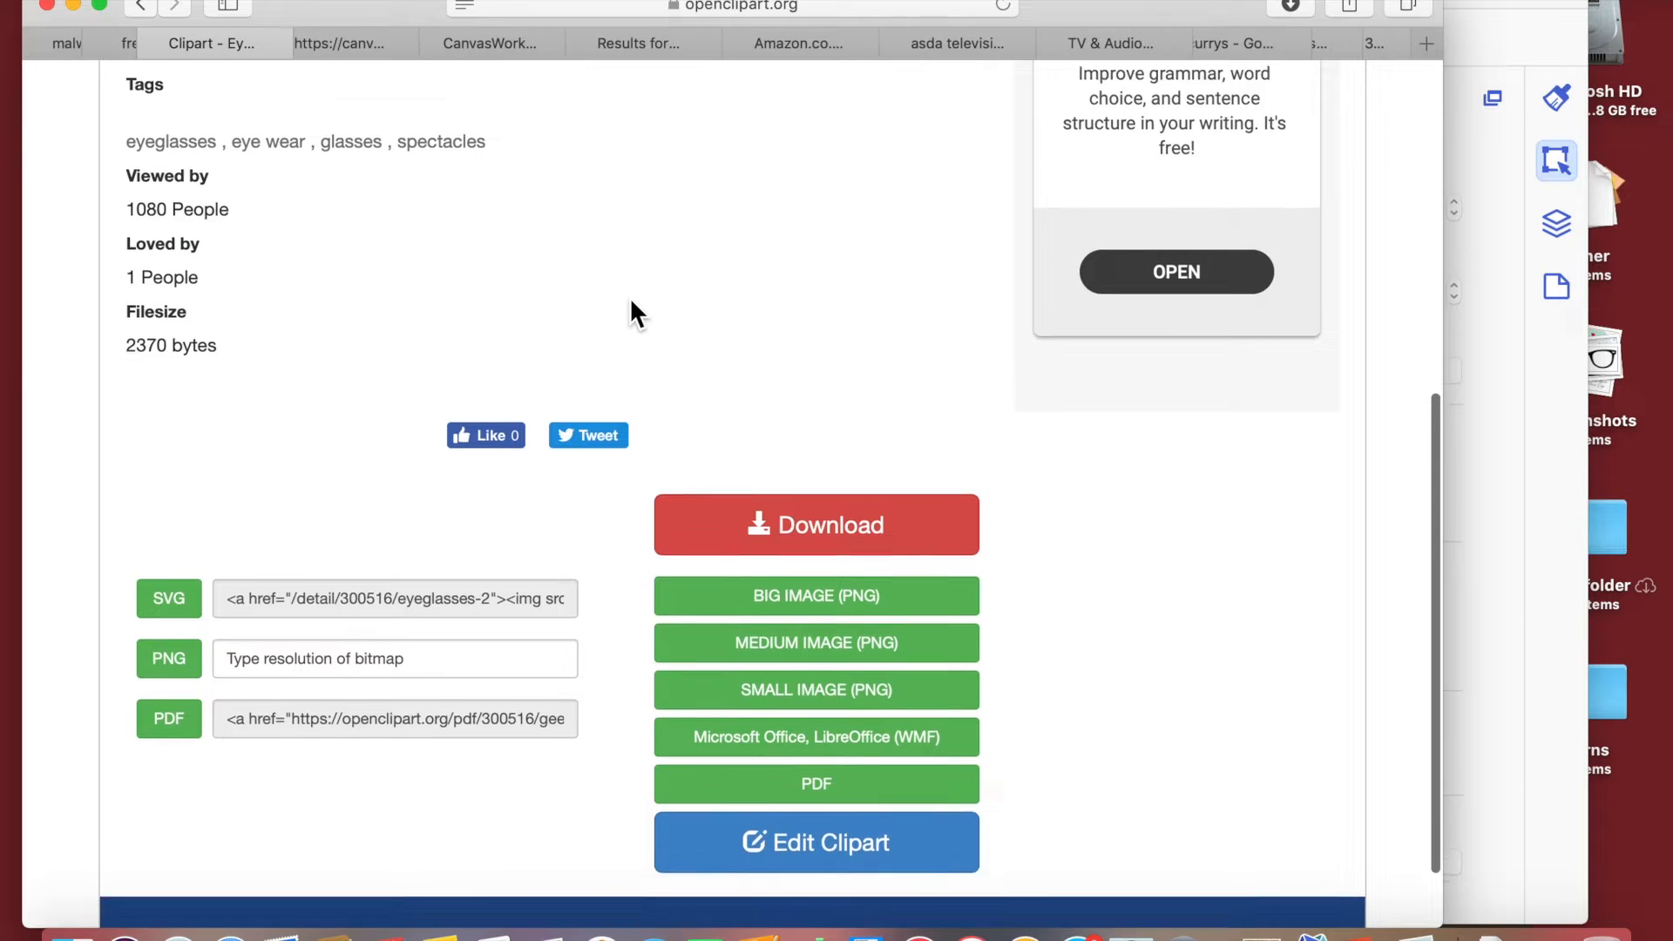
{"action": "scroll", "coordinate": [632, 305], "scroll_direction": "up", "scroll_amount": 6}
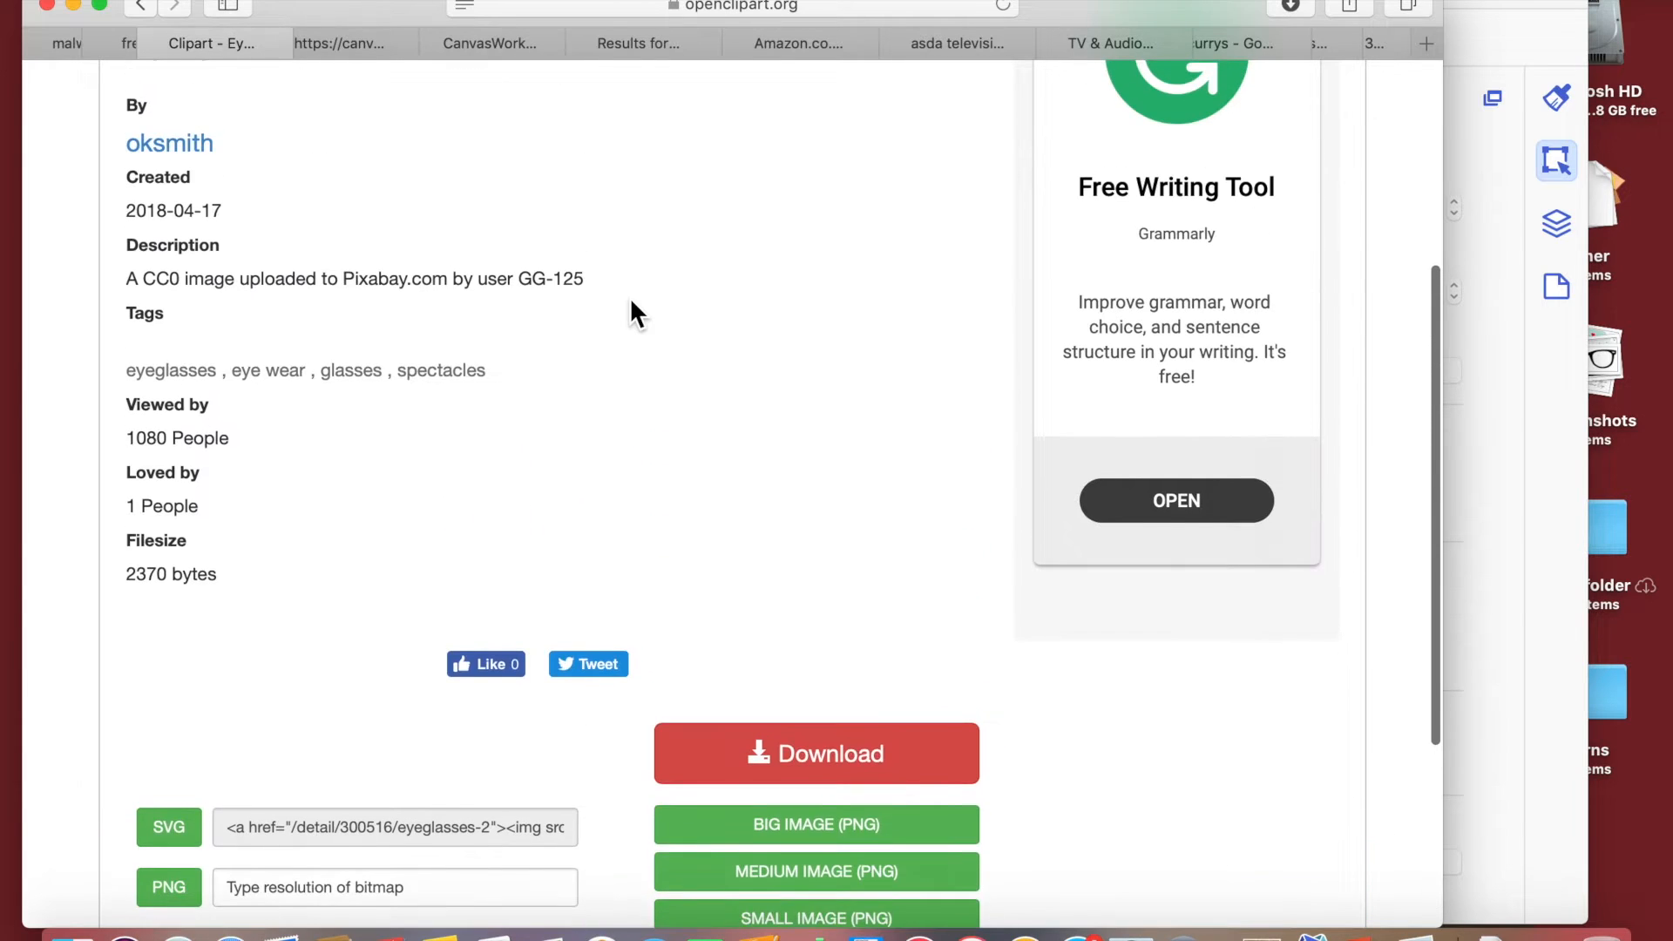
{"action": "scroll", "coordinate": [633, 305], "scroll_direction": "up", "scroll_amount": 6}
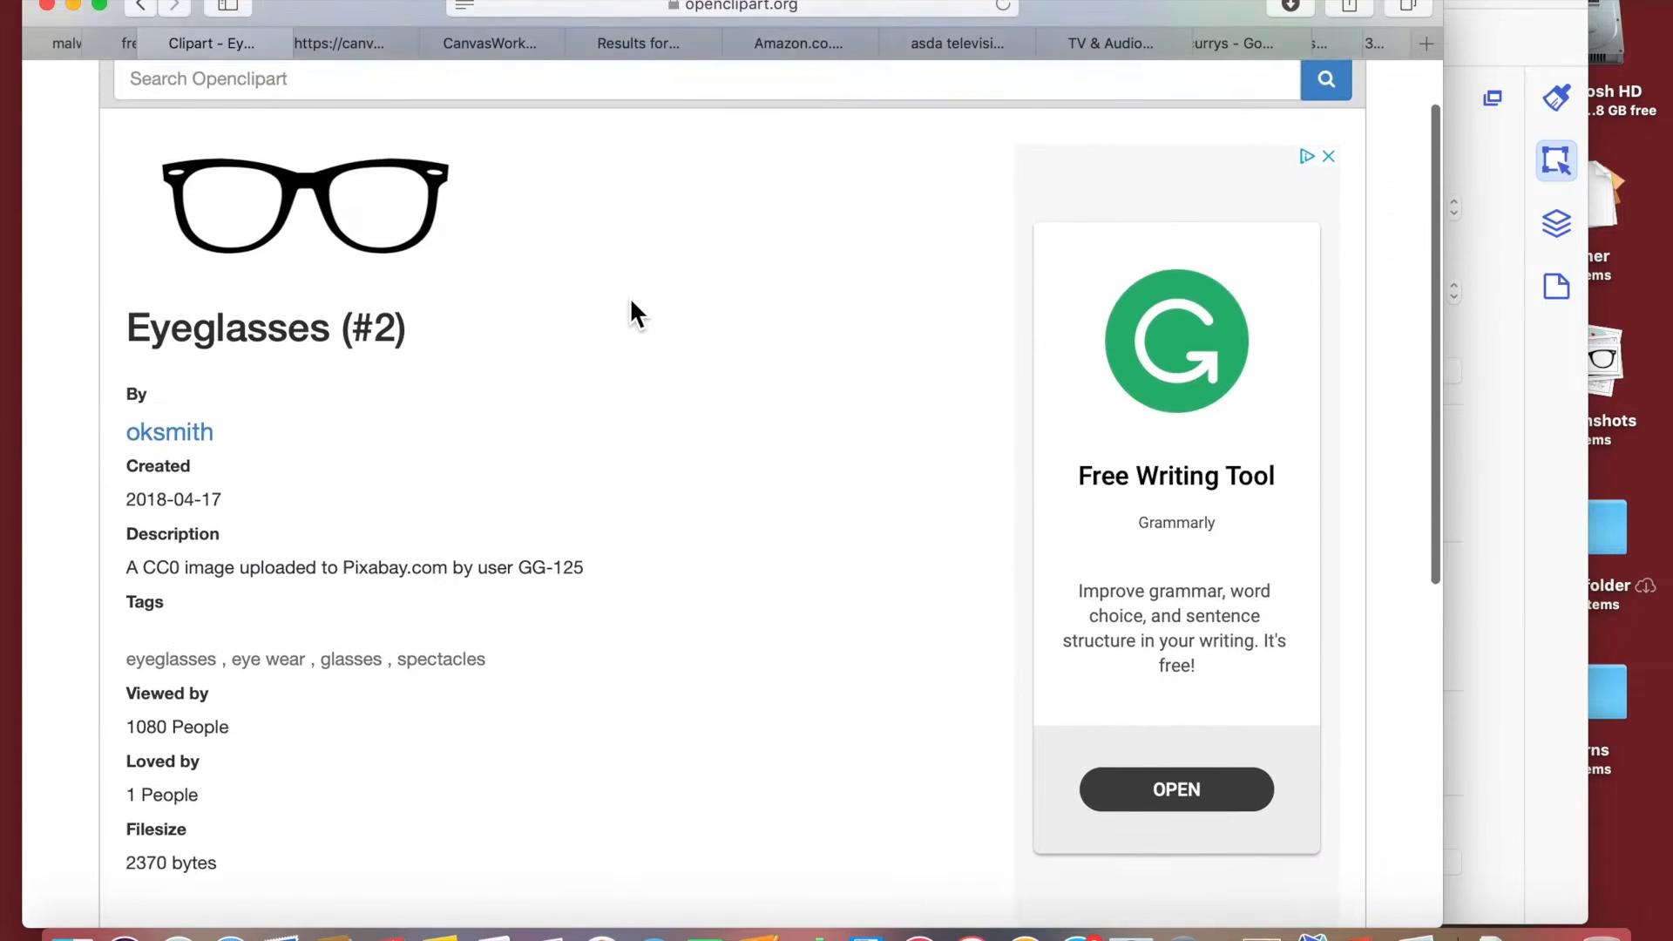
{"action": "scroll", "coordinate": [631, 305], "scroll_direction": "up", "scroll_amount": 2}
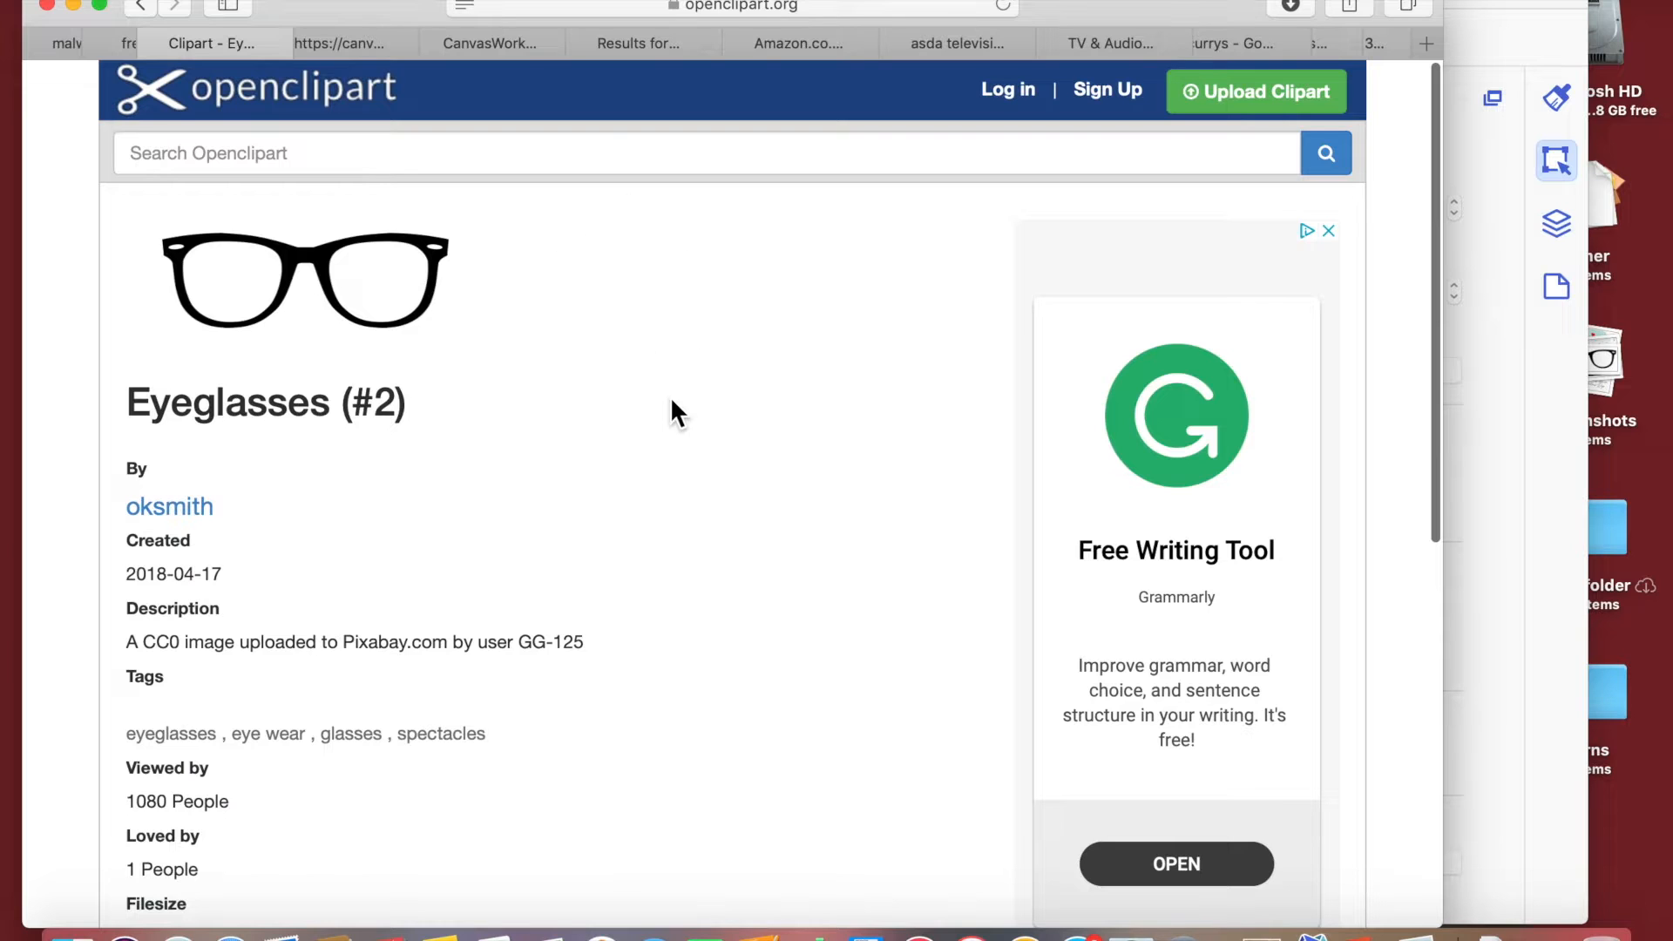
{"action": "scroll", "coordinate": [579, 364], "scroll_direction": "down", "scroll_amount": 1}
{"action": "scroll", "coordinate": [579, 364], "scroll_direction": "up", "scroll_amount": 1}
{"action": "scroll", "coordinate": [436, 527], "scroll_direction": "down", "scroll_amount": 7}
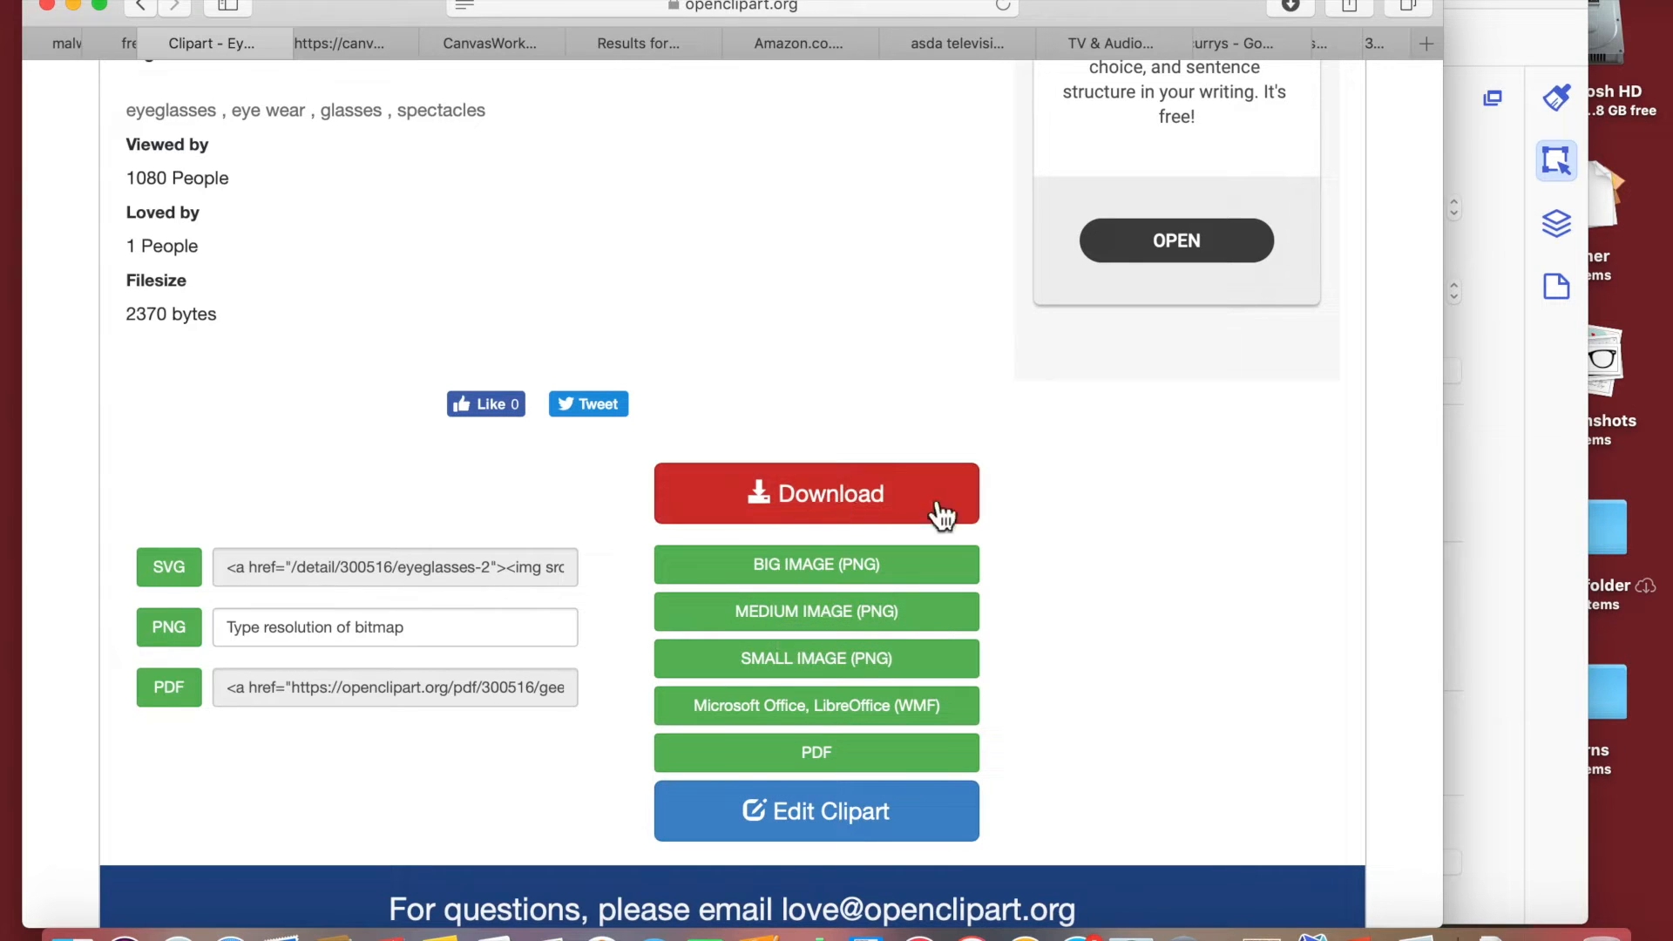
- Minimize the browser windows and widen the Brother CanvasWorkspace window to the full screen width
{"action": "left_click", "coordinate": [101, 5]}
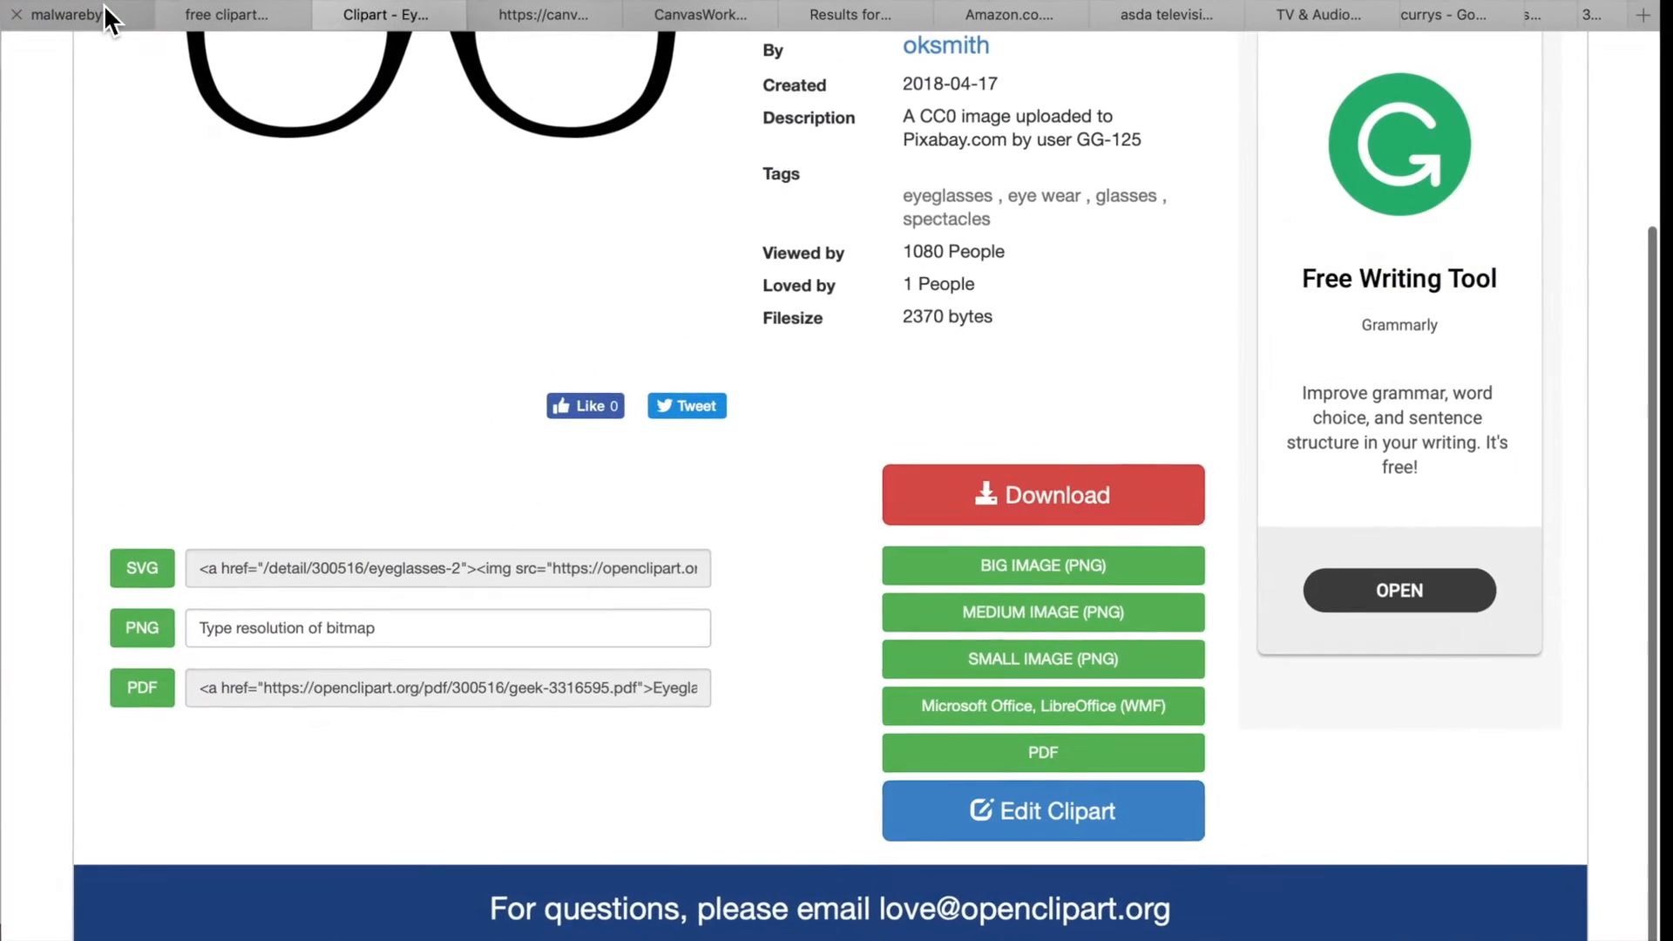
{"action": "left_click", "coordinate": [103, 6]}
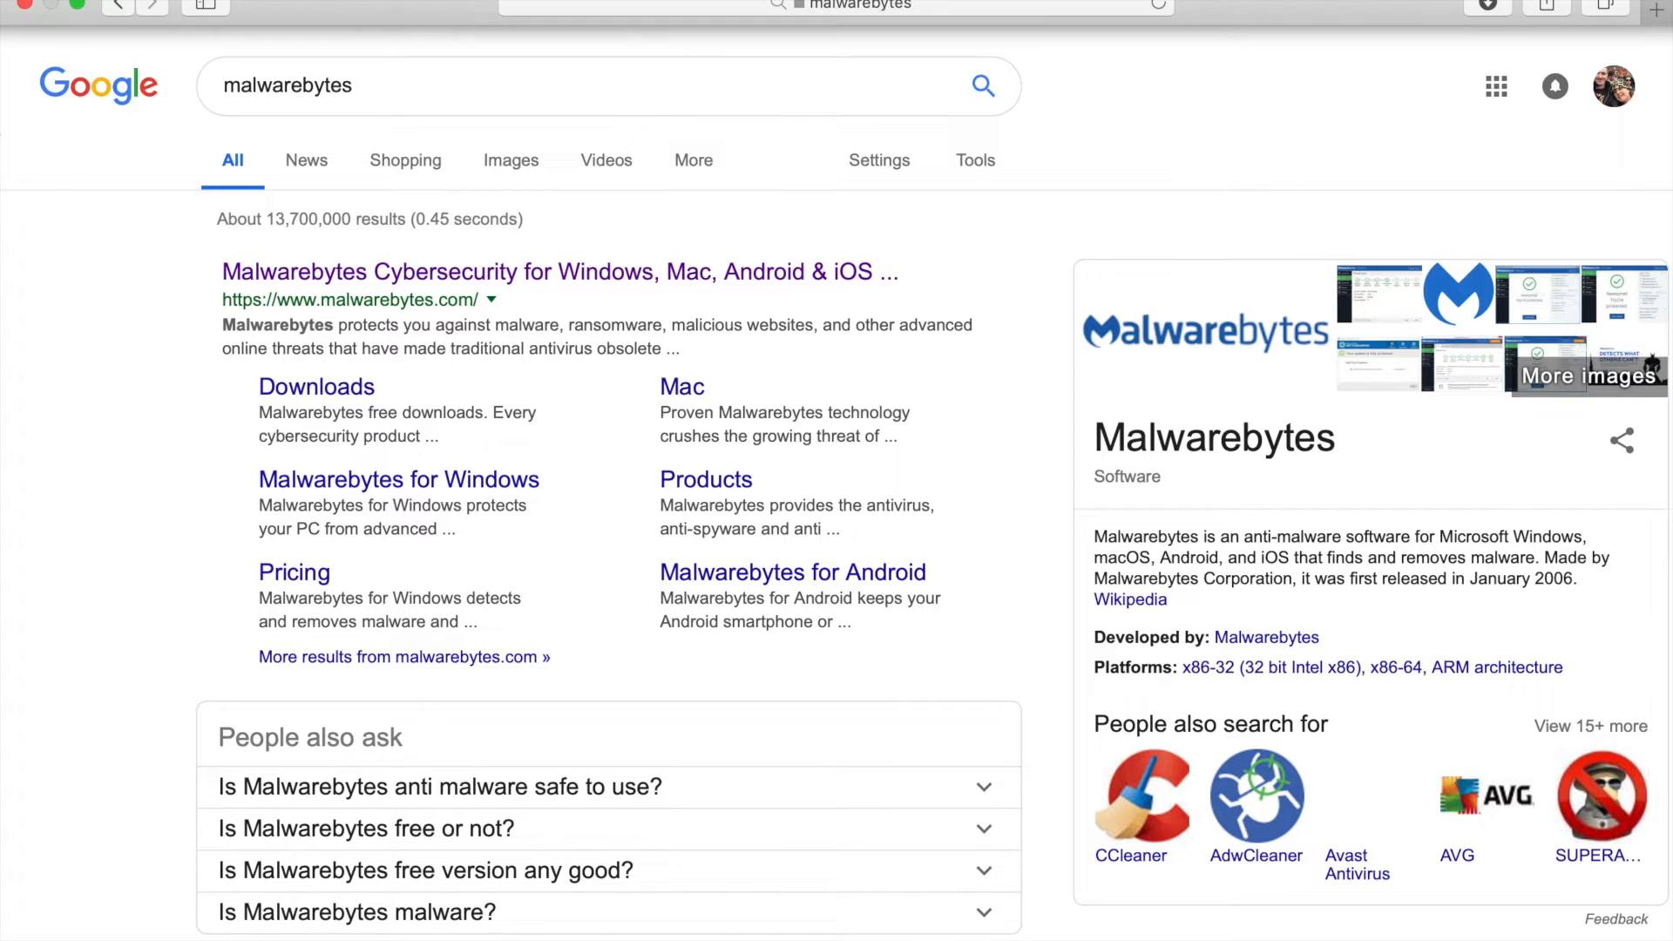
{"action": "left_click", "coordinate": [92, 0]}
{"action": "left_click", "coordinate": [41, 22]}
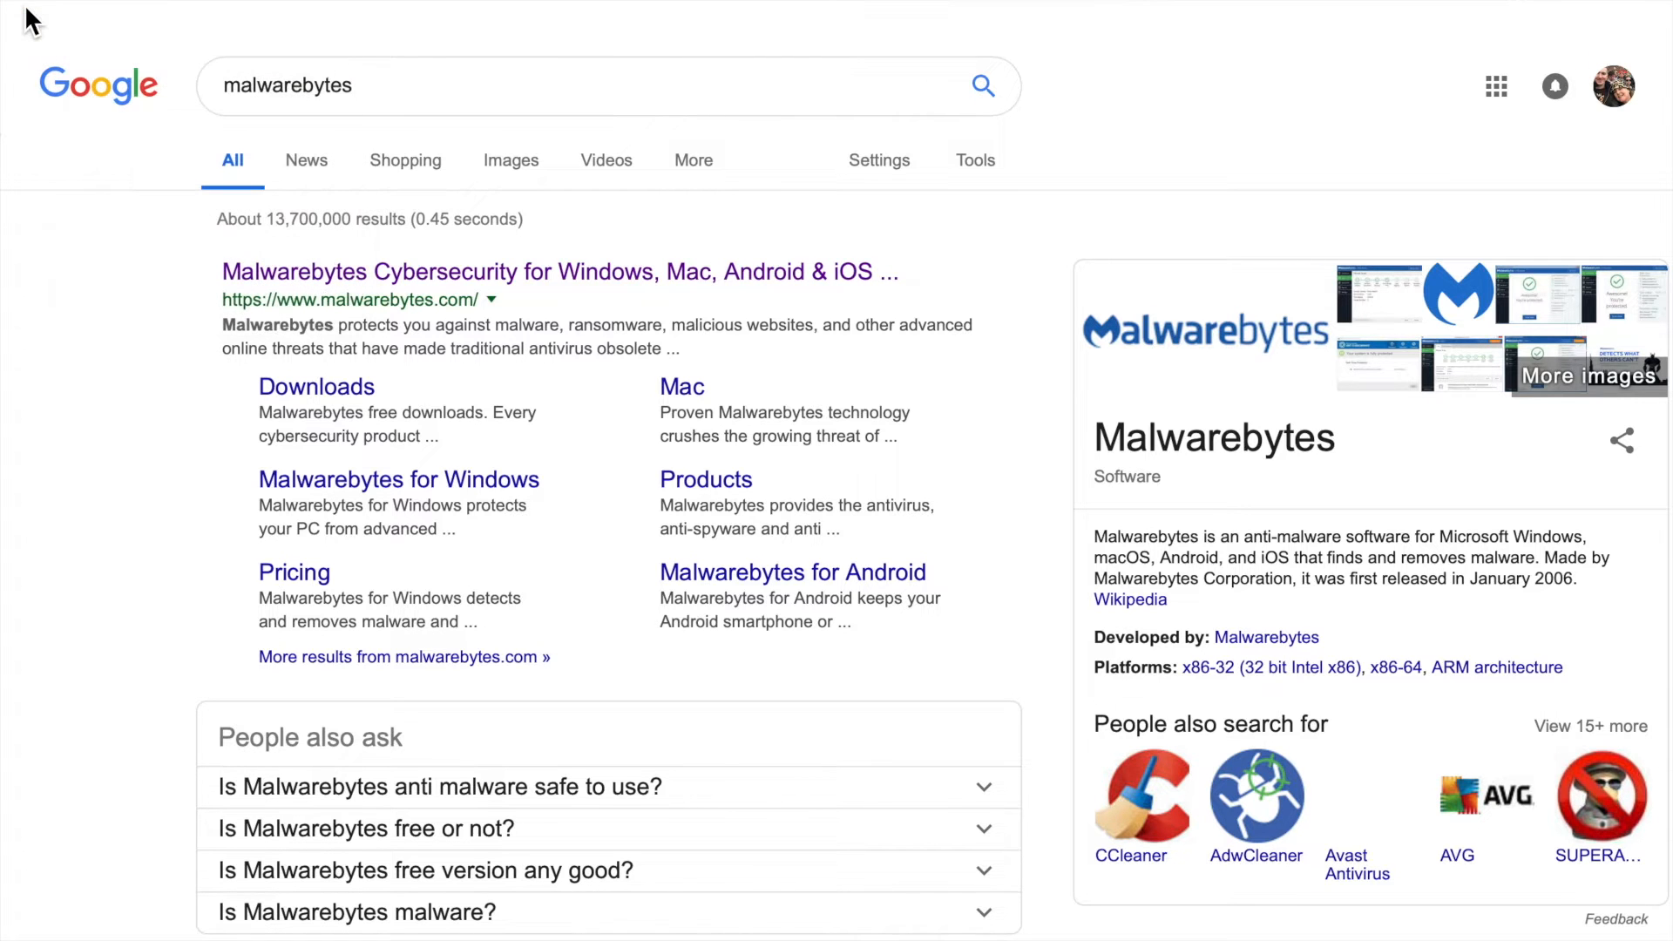
{"action": "left_click", "coordinate": [75, 5]}
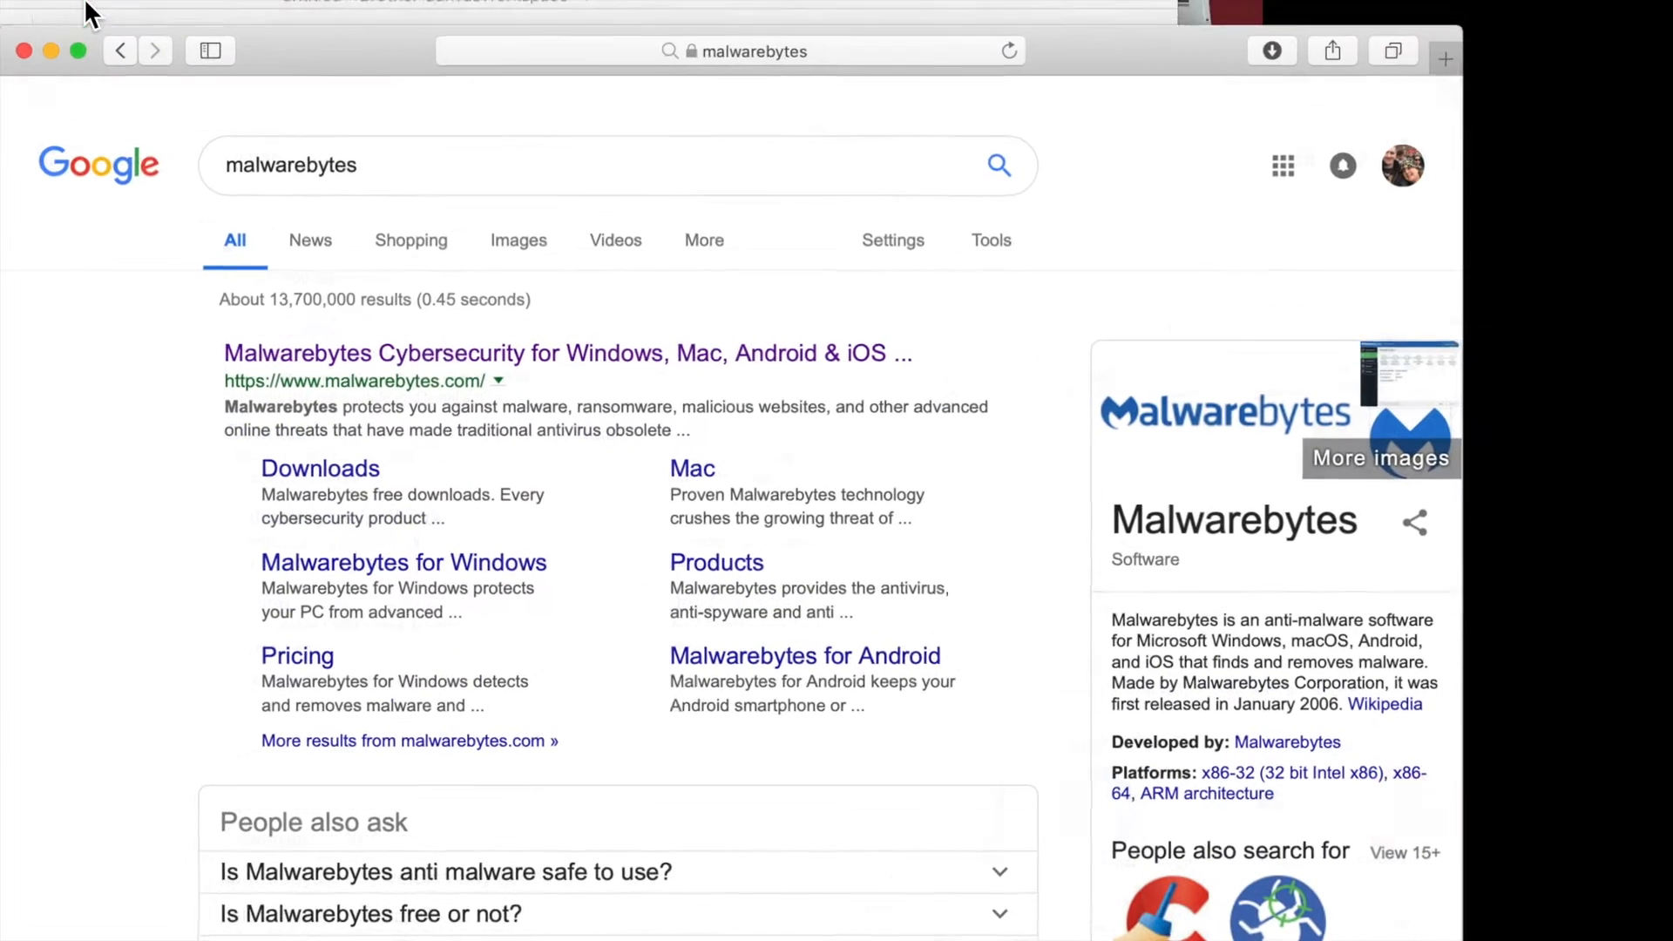
{"action": "left_click", "coordinate": [50, 5]}
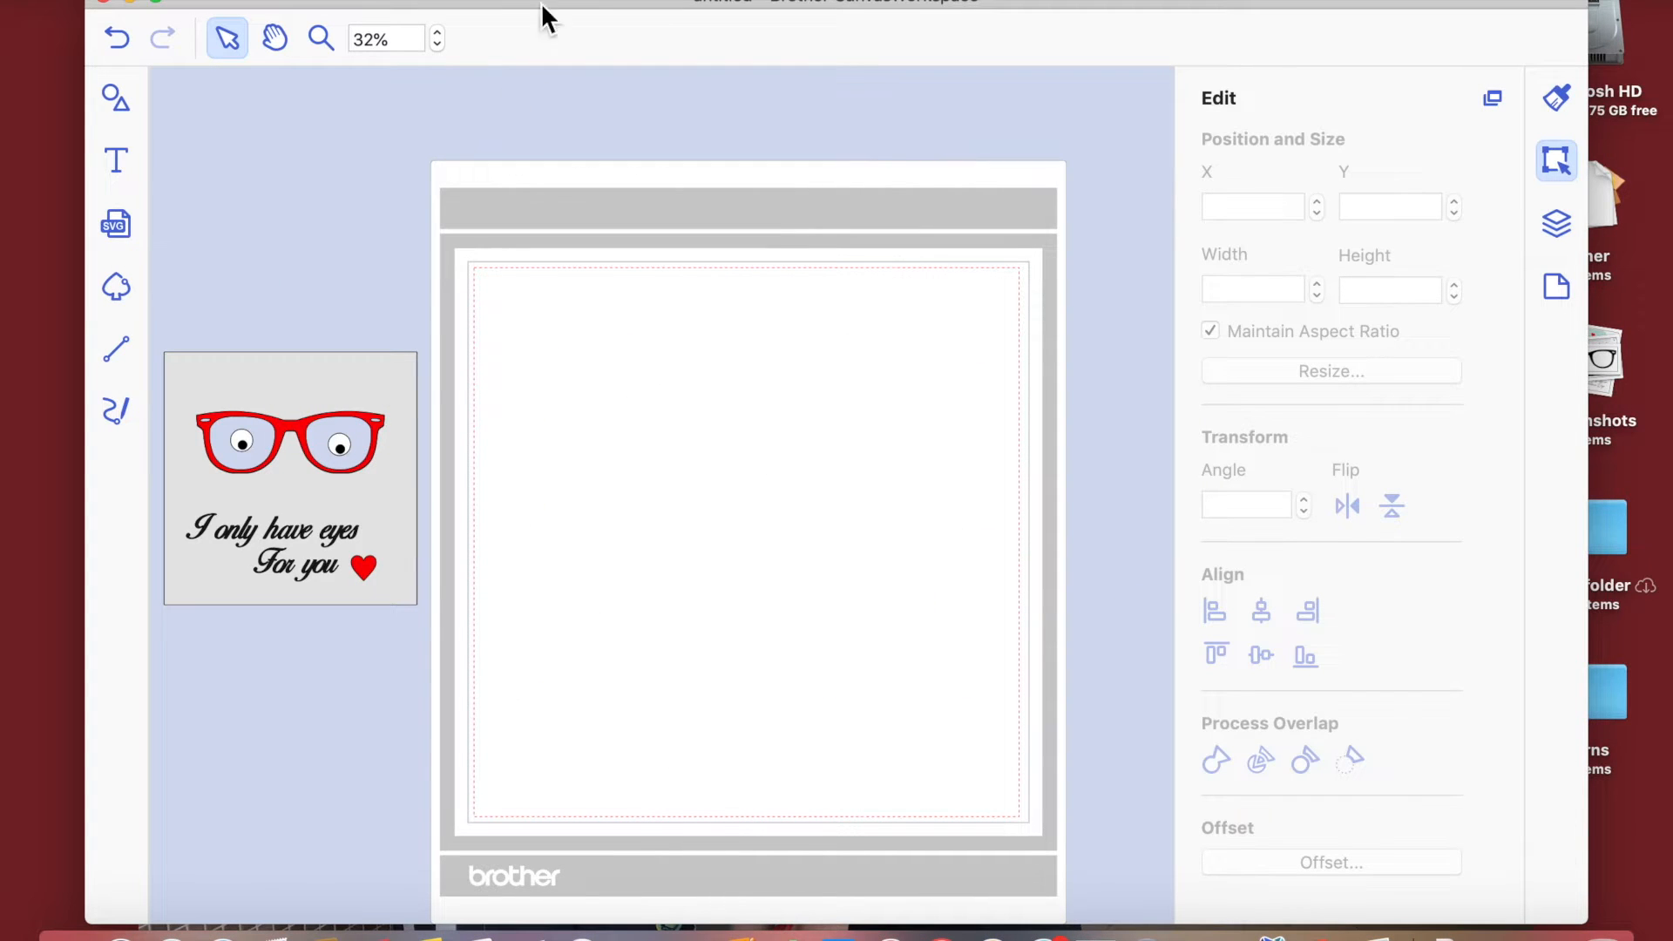
{"action": "left_click_drag", "start_coordinate": [85, 475], "coordinate": [10, 453]}
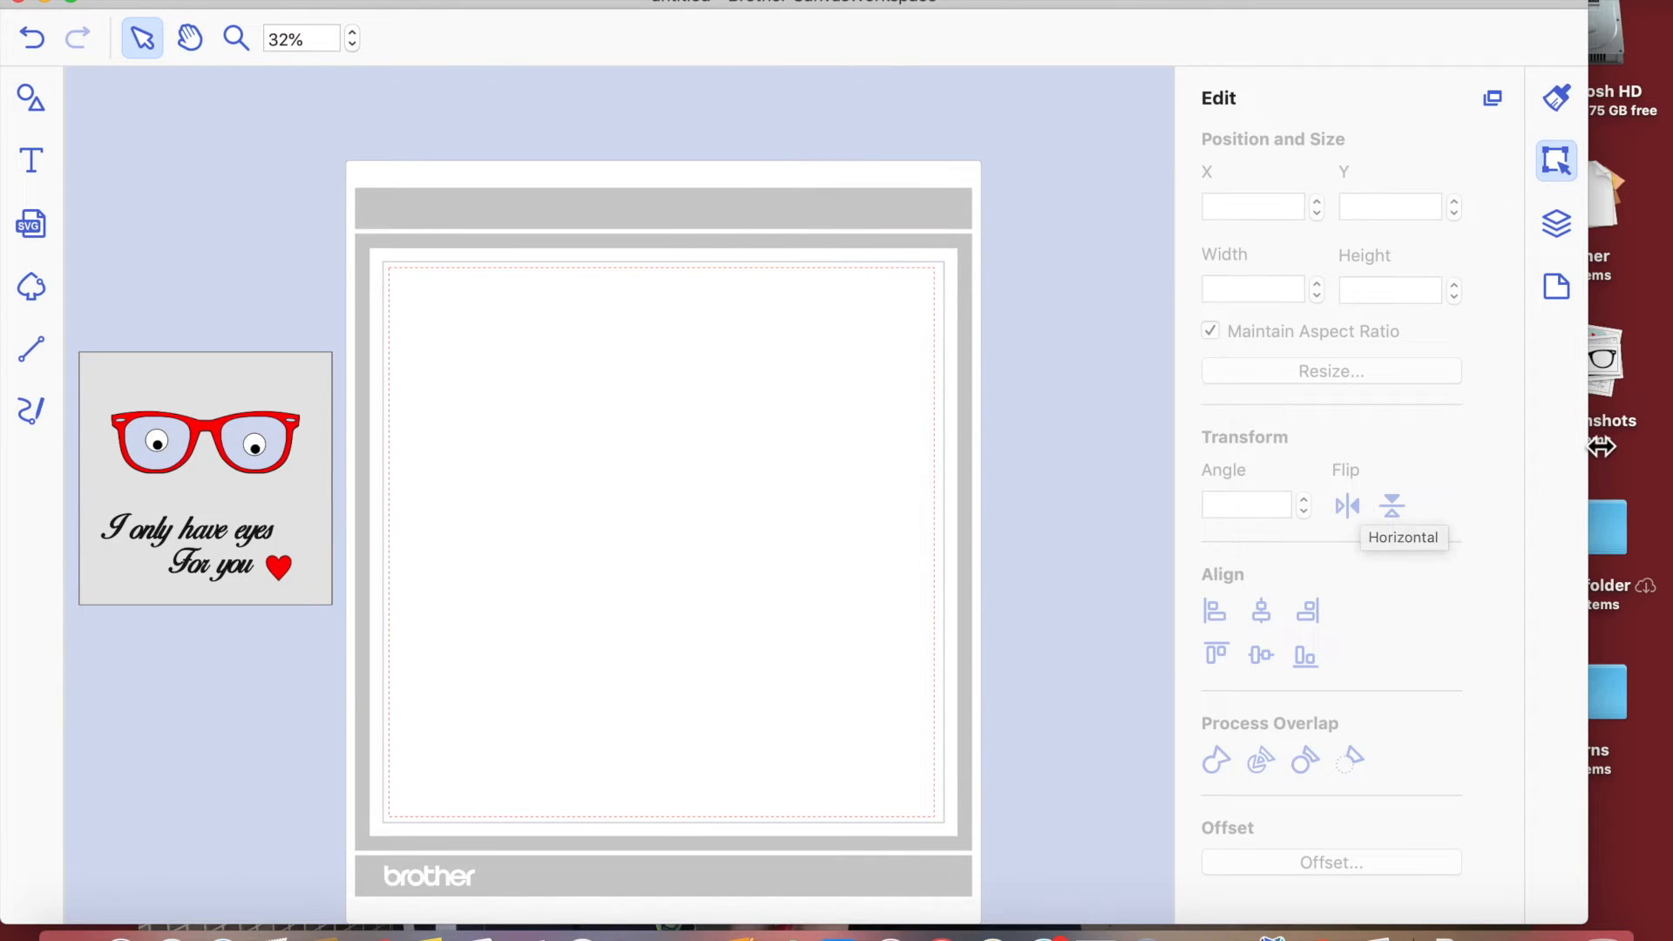
{"action": "left_click_drag", "start_coordinate": [1593, 444], "coordinate": [1669, 439]}
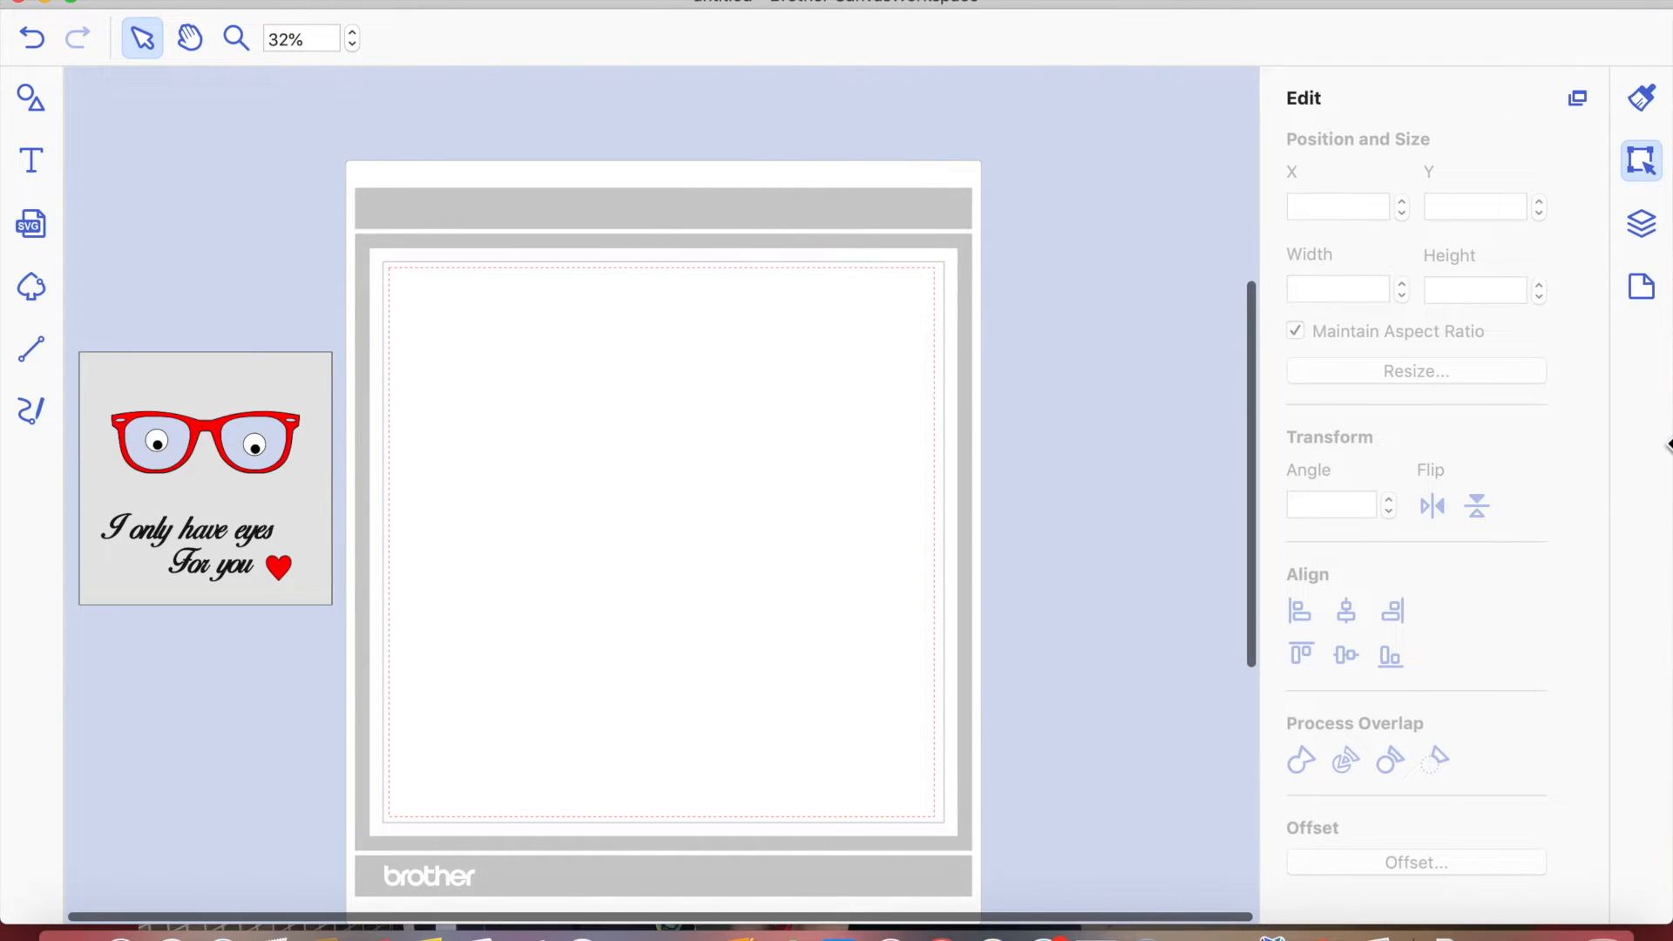
- Try to trace geek-3316595.png from the Downloads folder with Image Tracing
{"action": "left_click", "coordinate": [34, 288]}
{"action": "left_click", "coordinate": [822, 400]}
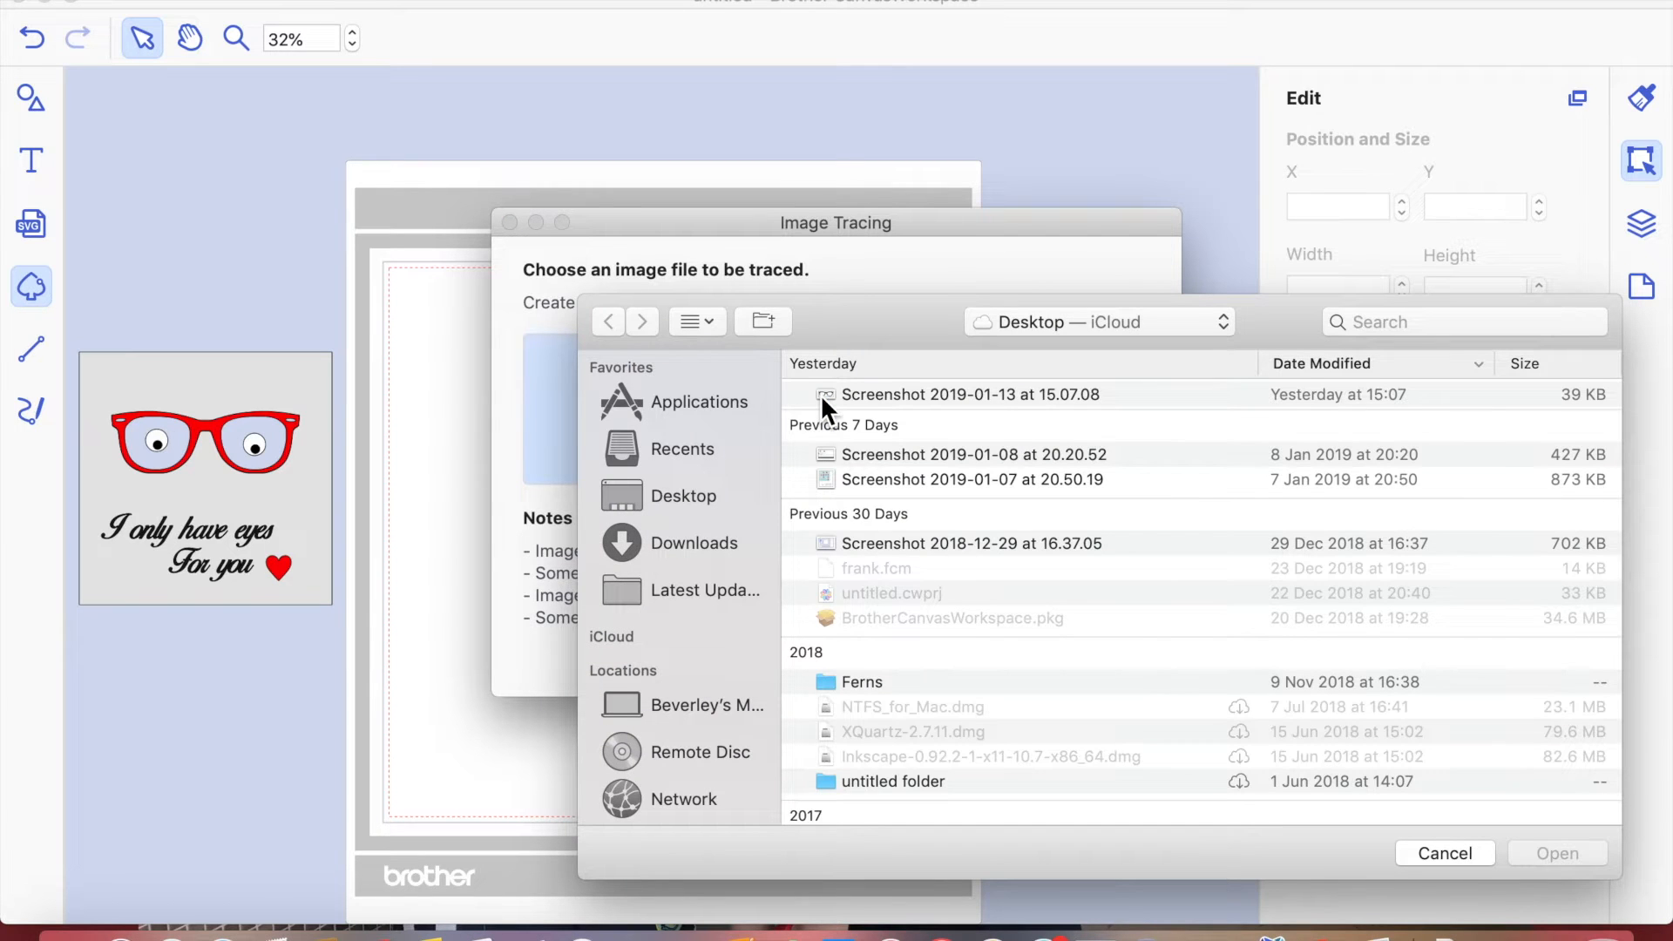
{"action": "left_click", "coordinate": [893, 394]}
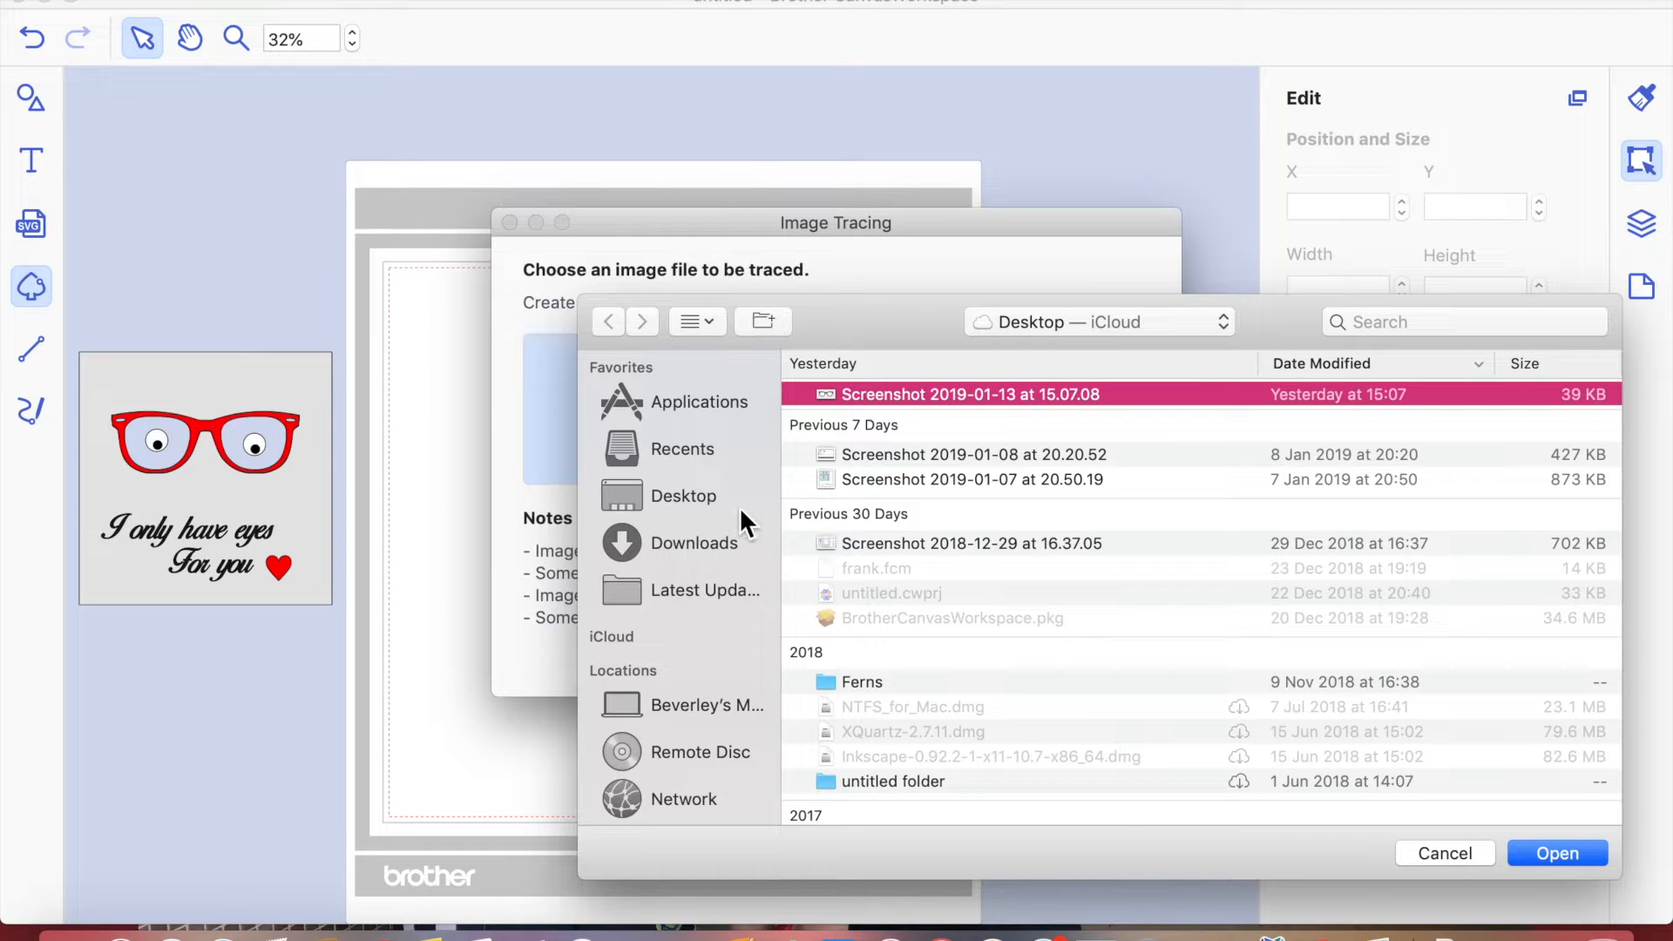
{"action": "left_click", "coordinate": [678, 542]}
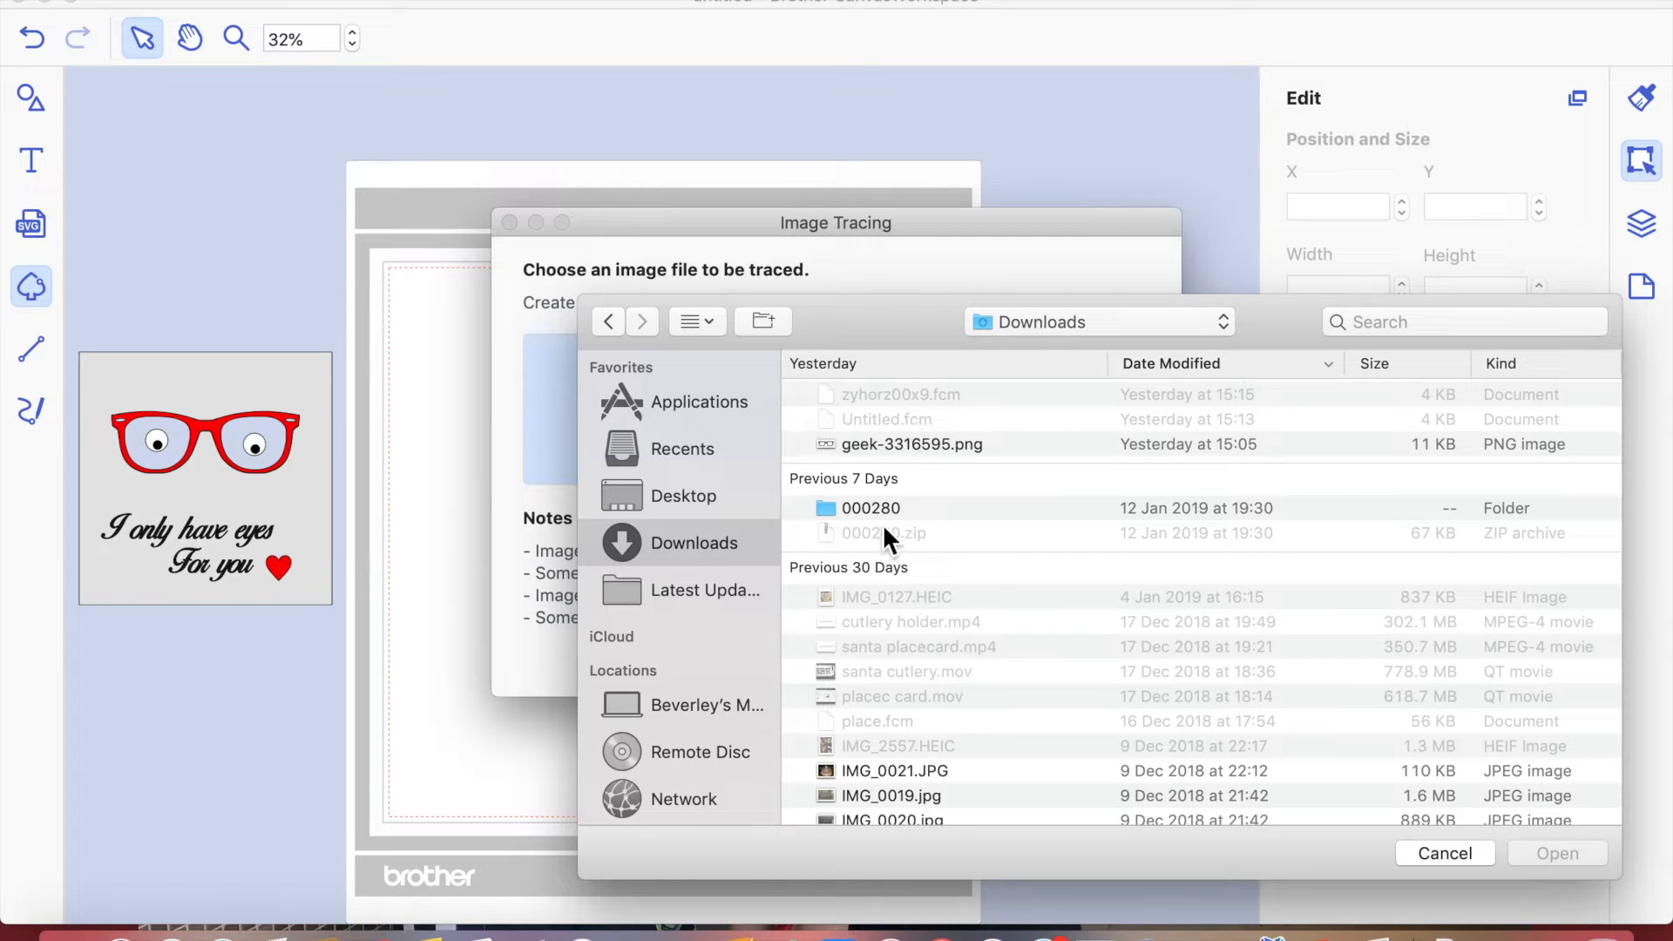
{"action": "left_click", "coordinate": [903, 445]}
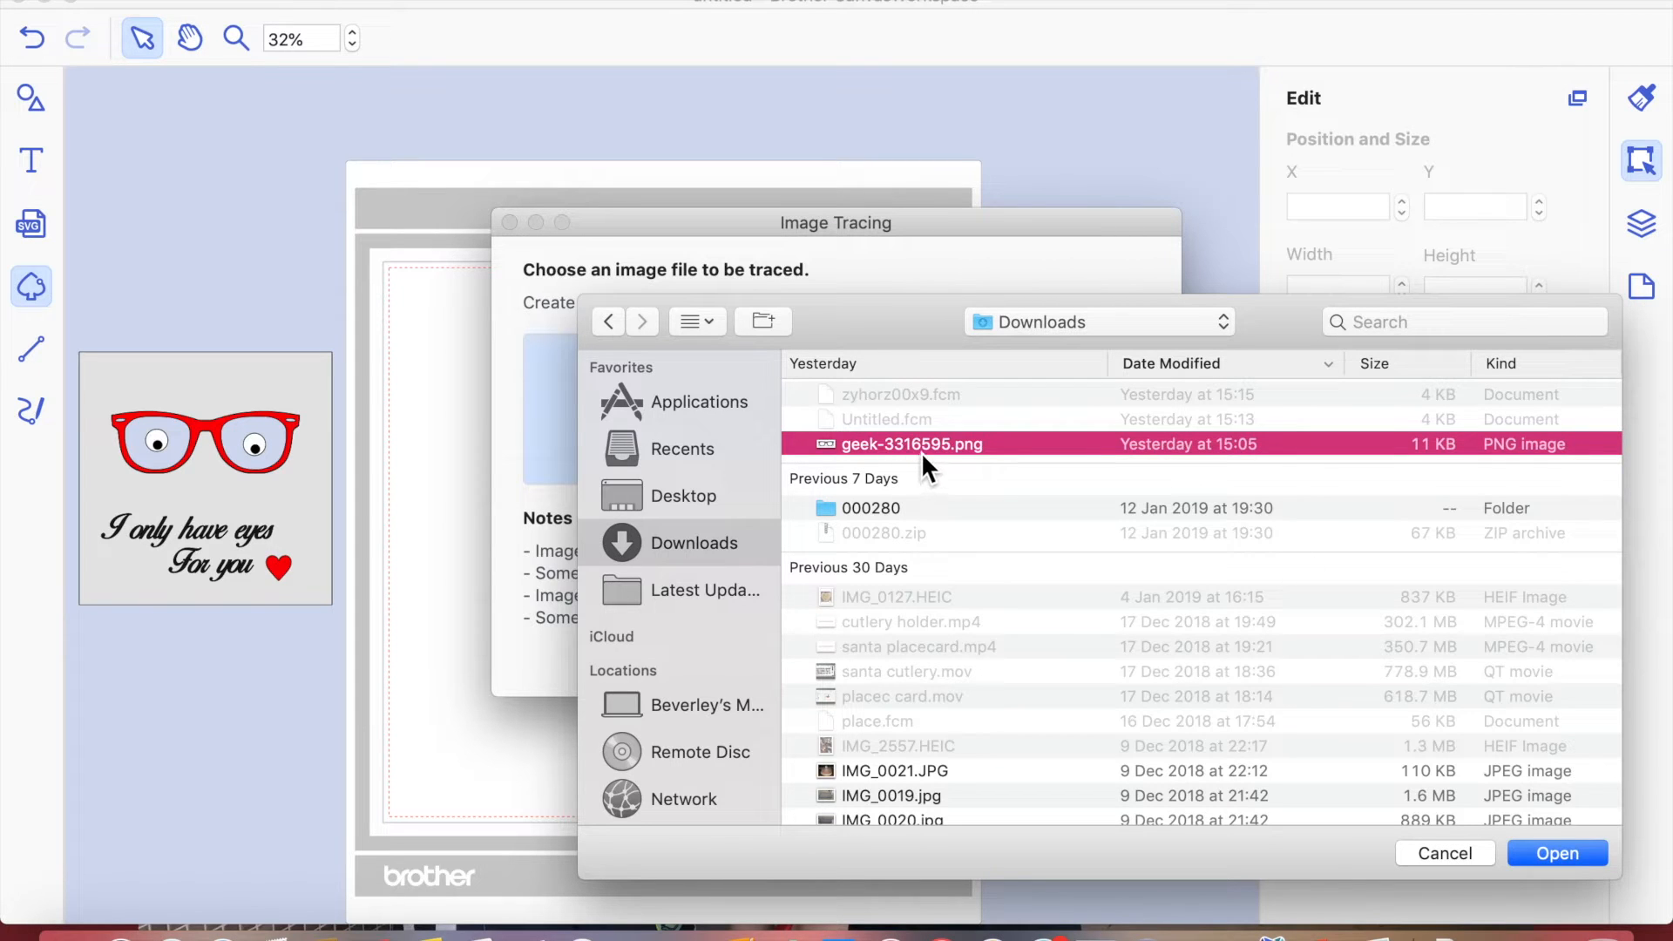
{"action": "left_click", "coordinate": [1565, 855]}
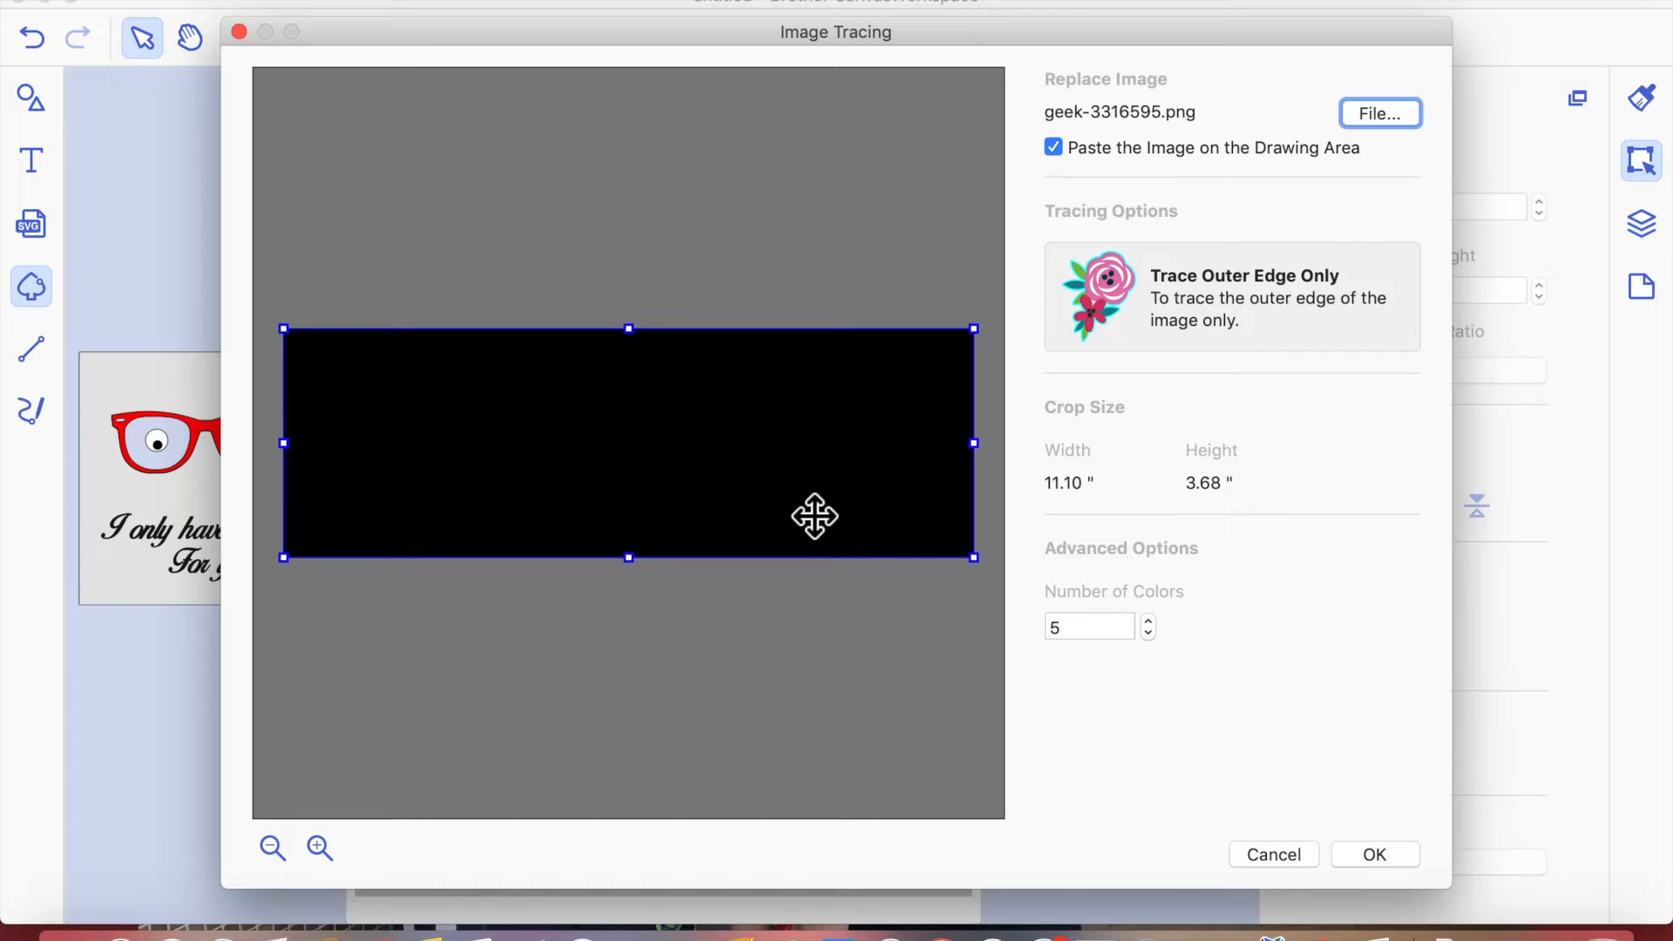
{"action": "left_click", "coordinate": [1287, 852]}
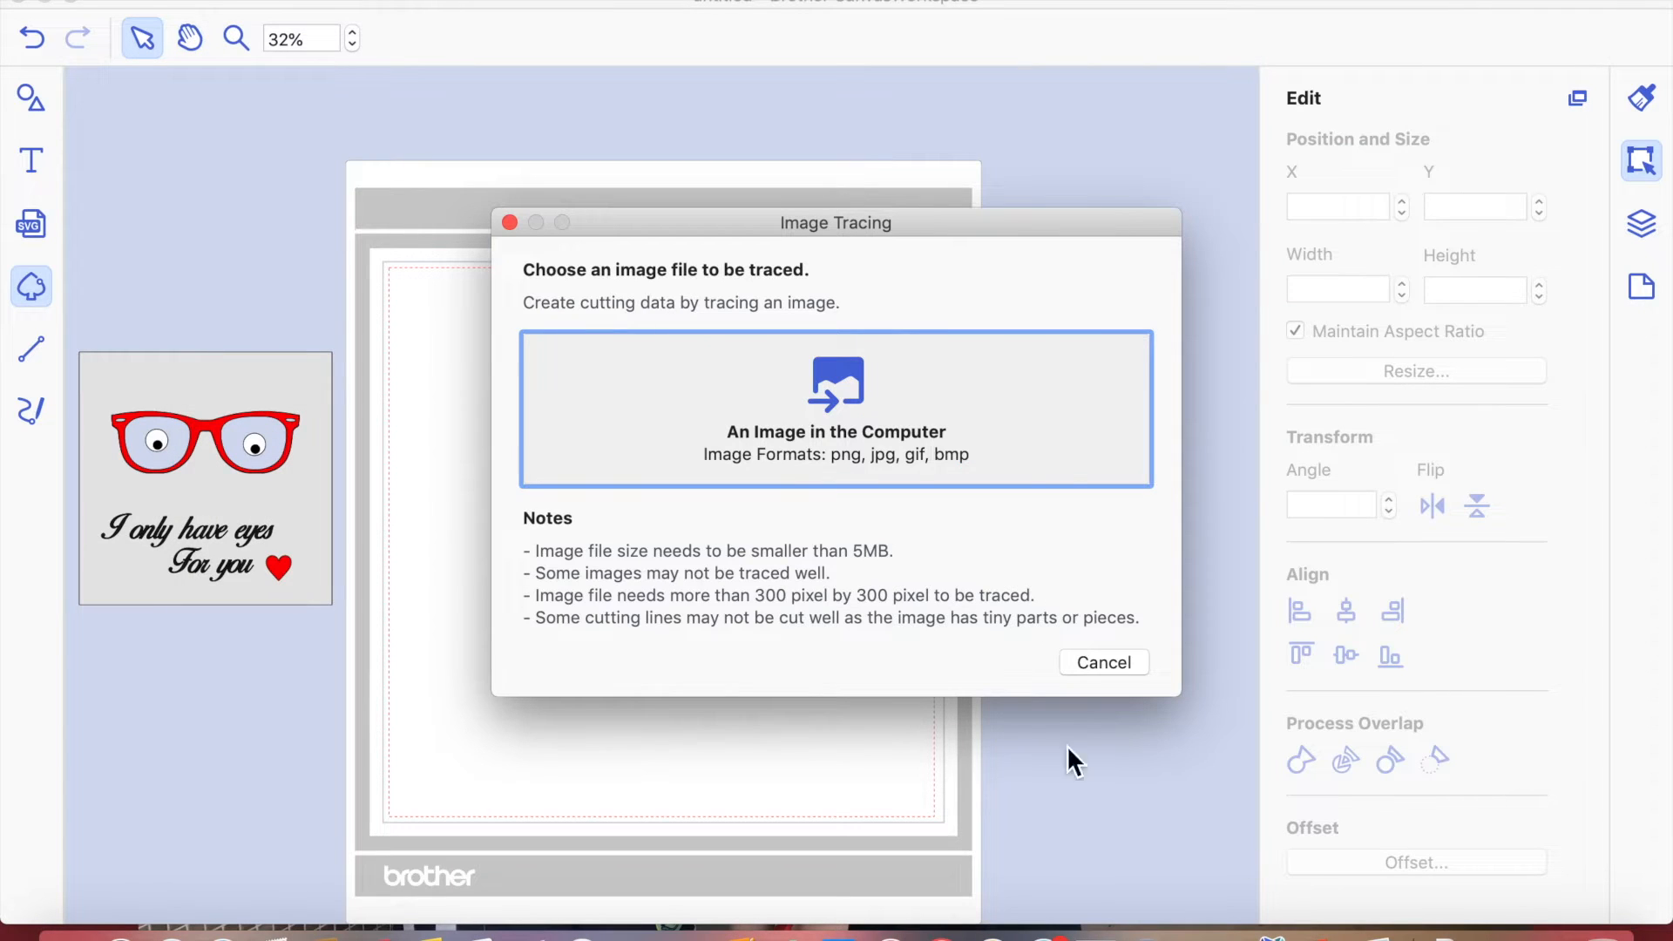
{"action": "left_click", "coordinate": [1107, 665]}
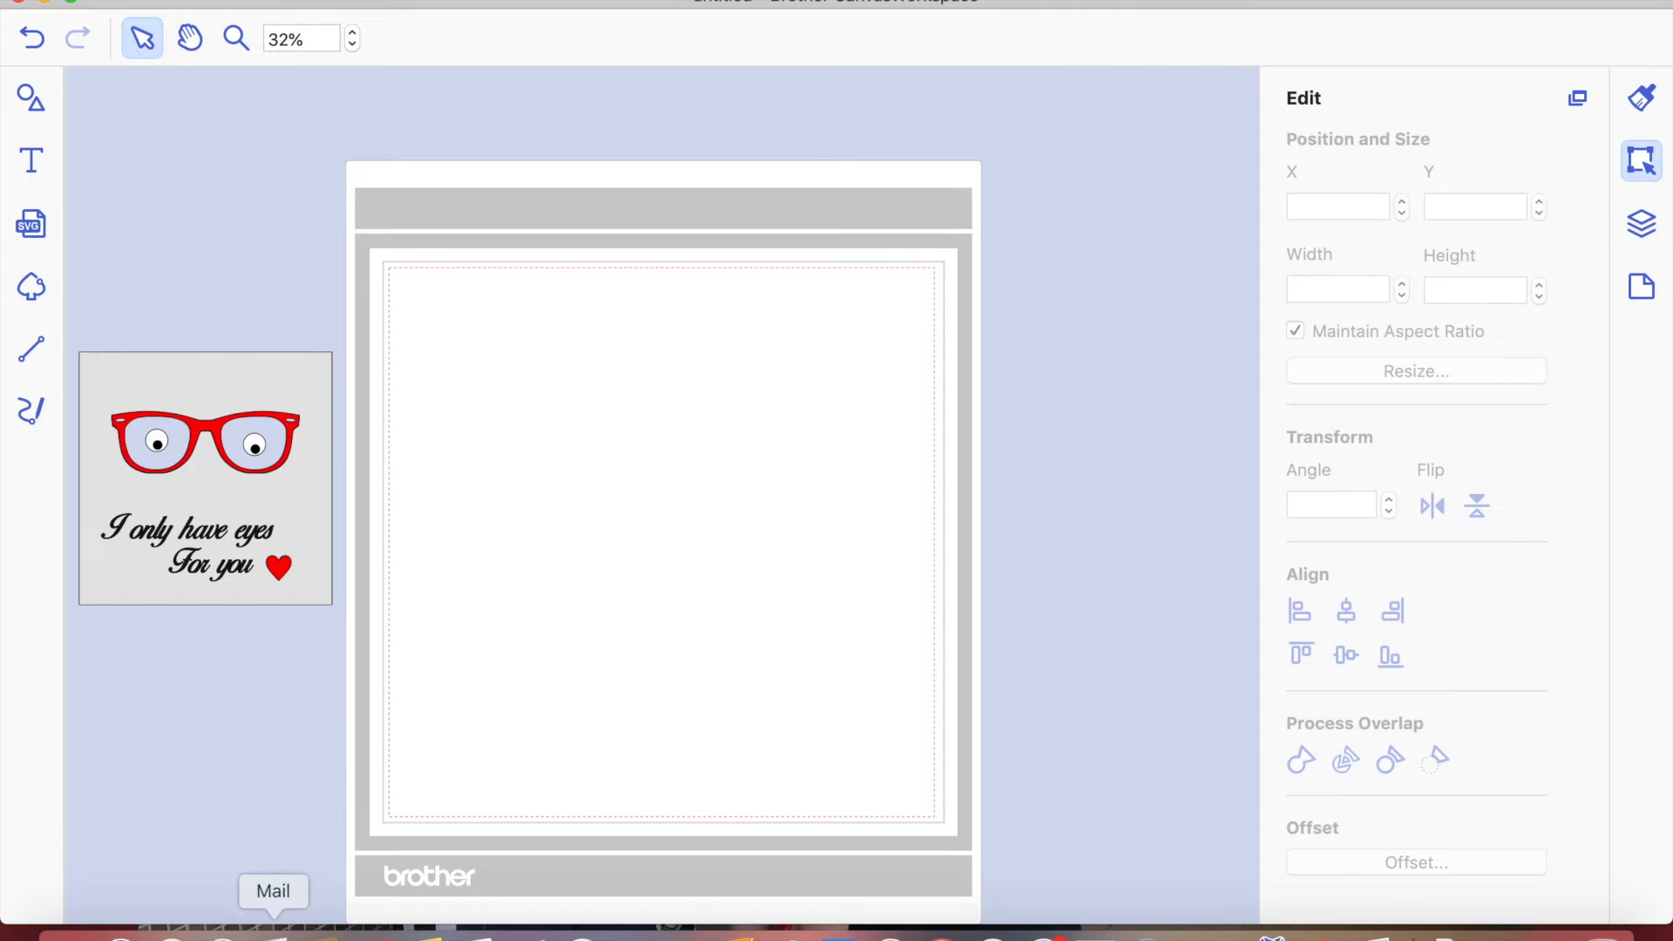
- Switch to the browser's Eyeglasses (#2) page on openclipart and capture a screenshot of just the glasses image
{"action": "left_click", "coordinate": [221, 930]}
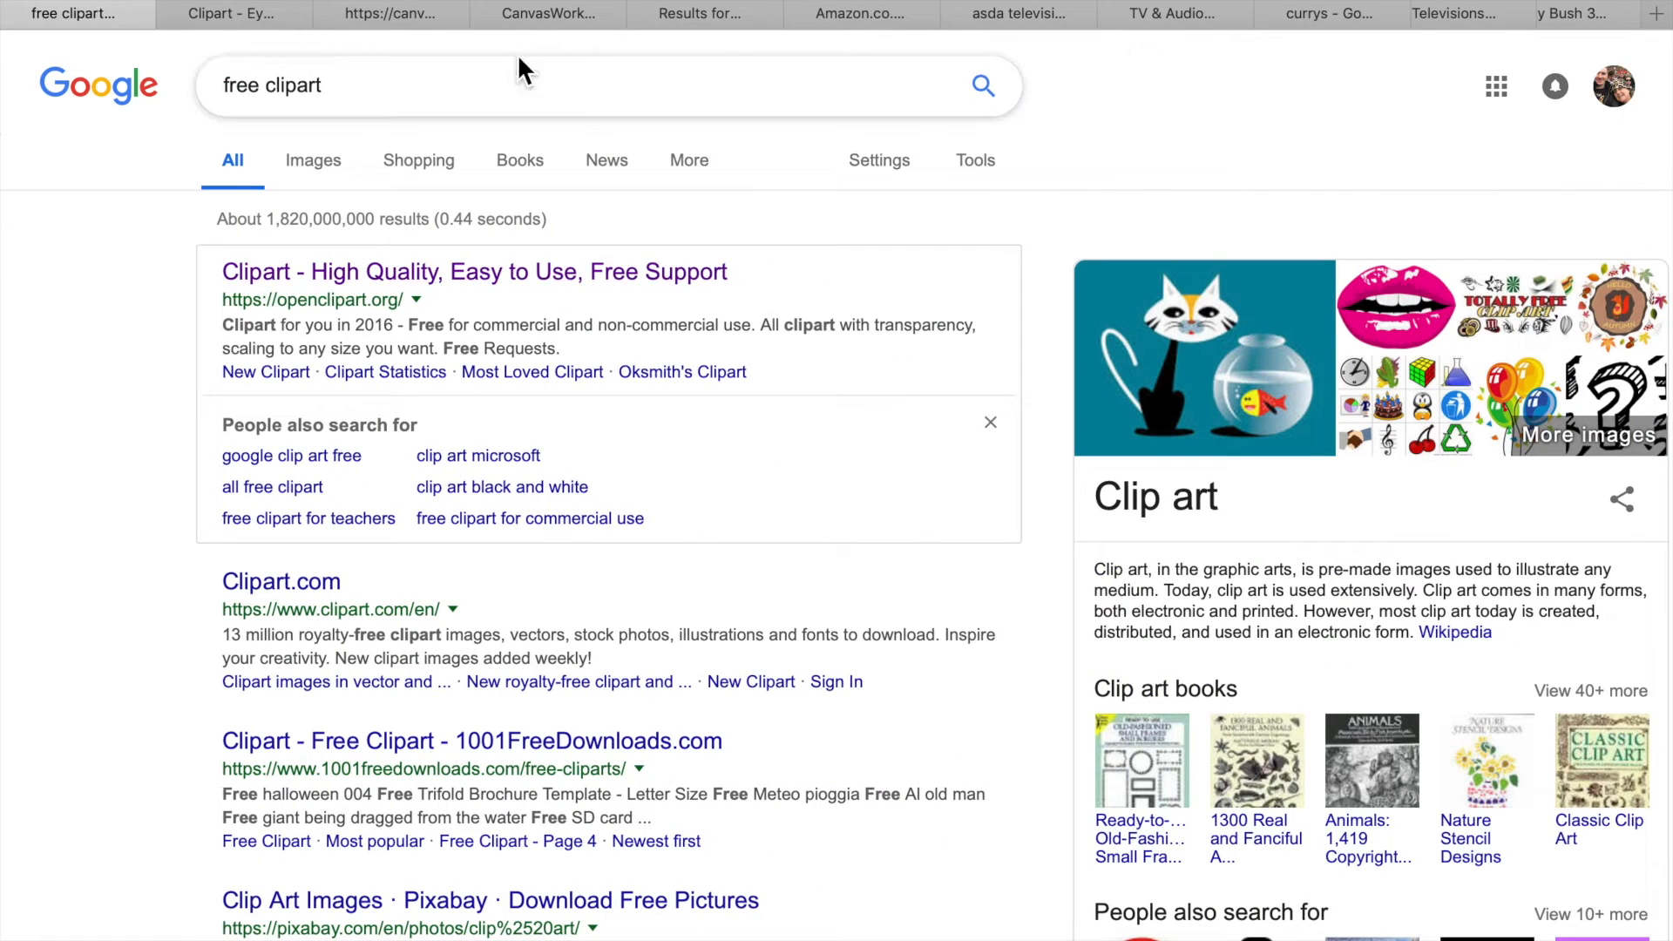
{"action": "left_click", "coordinate": [261, 16]}
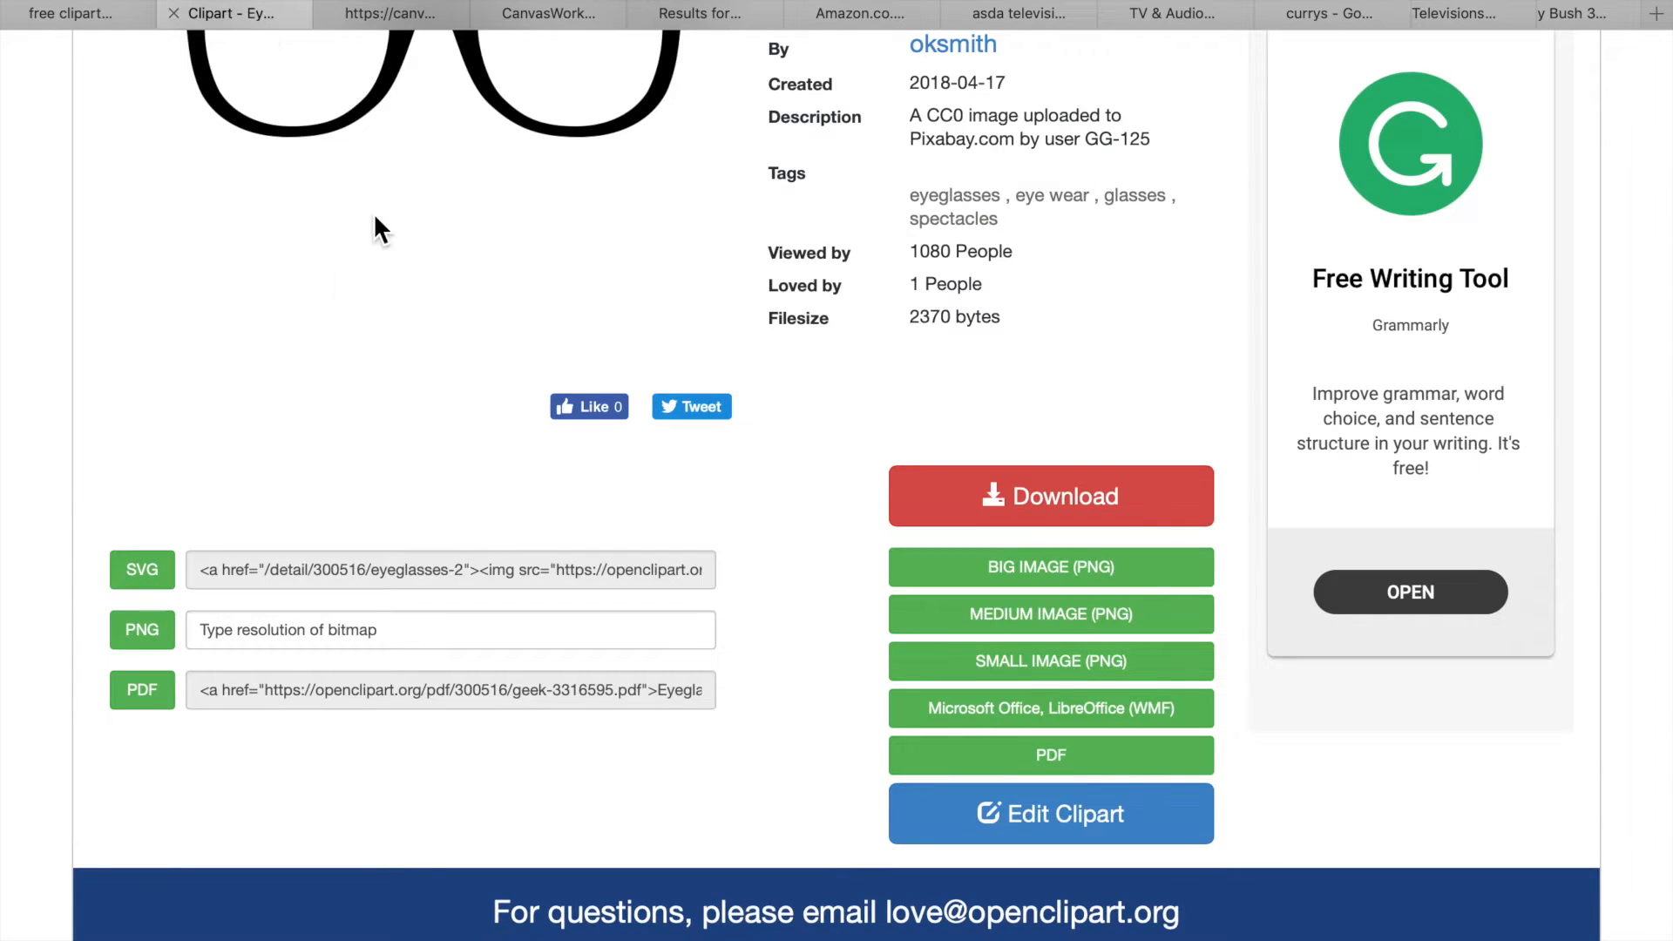
{"action": "scroll", "coordinate": [322, 103], "scroll_direction": "up", "scroll_amount": 5}
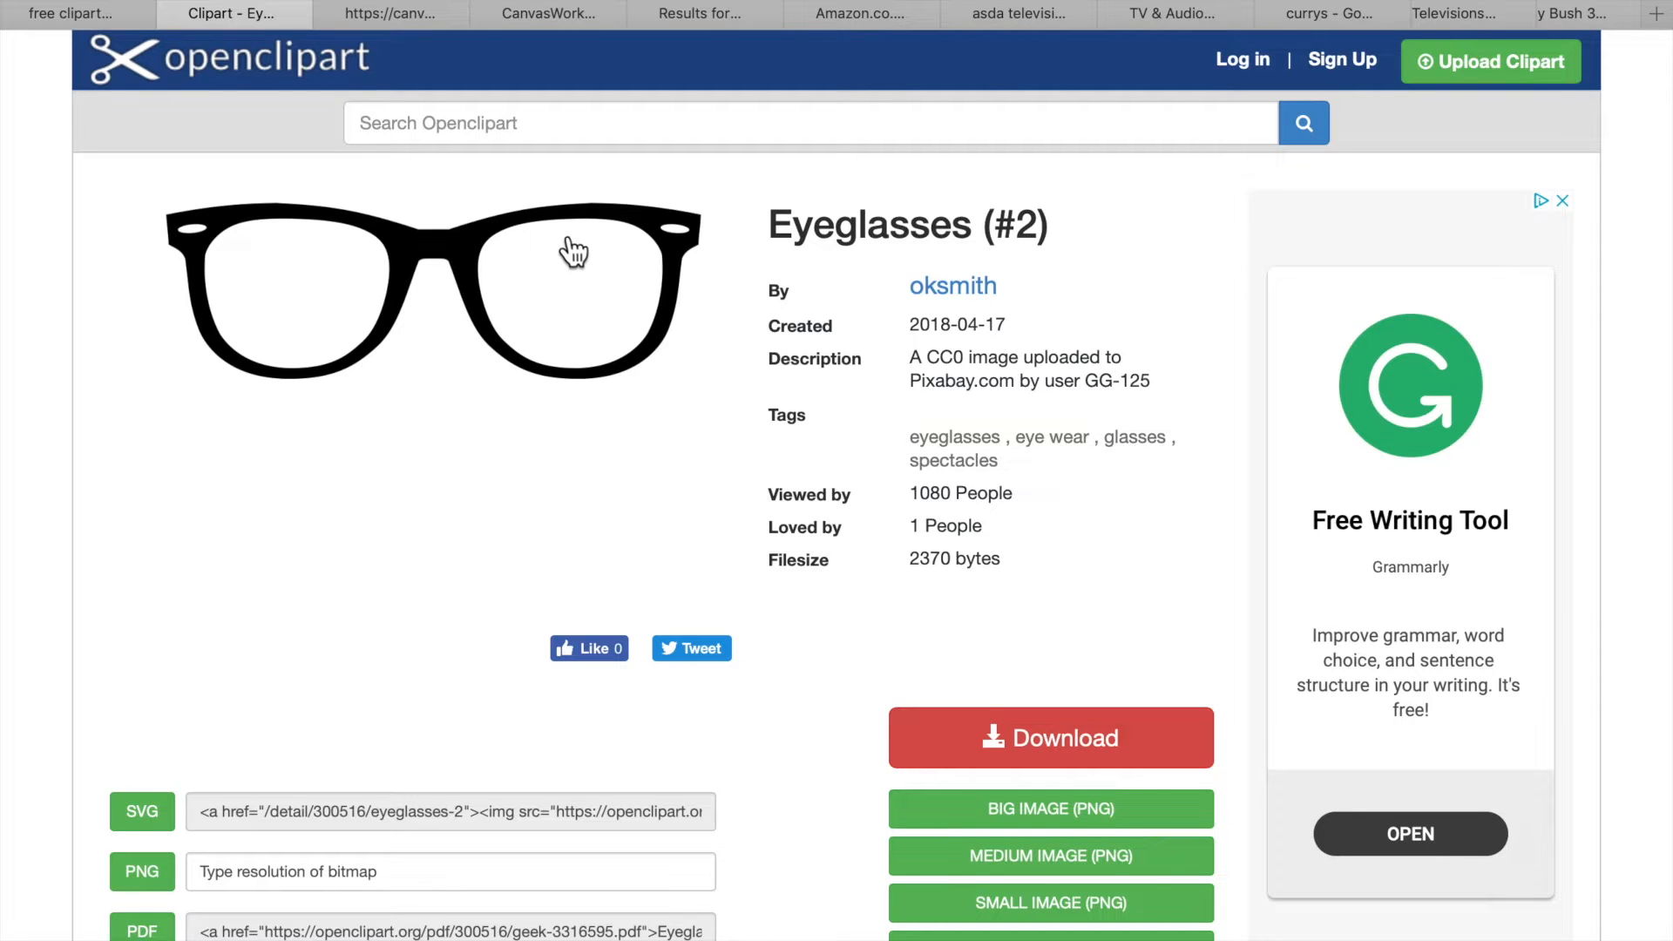
{"action": "key", "text": "super+shift+4"}
{"action": "left_click_drag", "start_coordinate": [128, 180], "coordinate": [748, 441]}
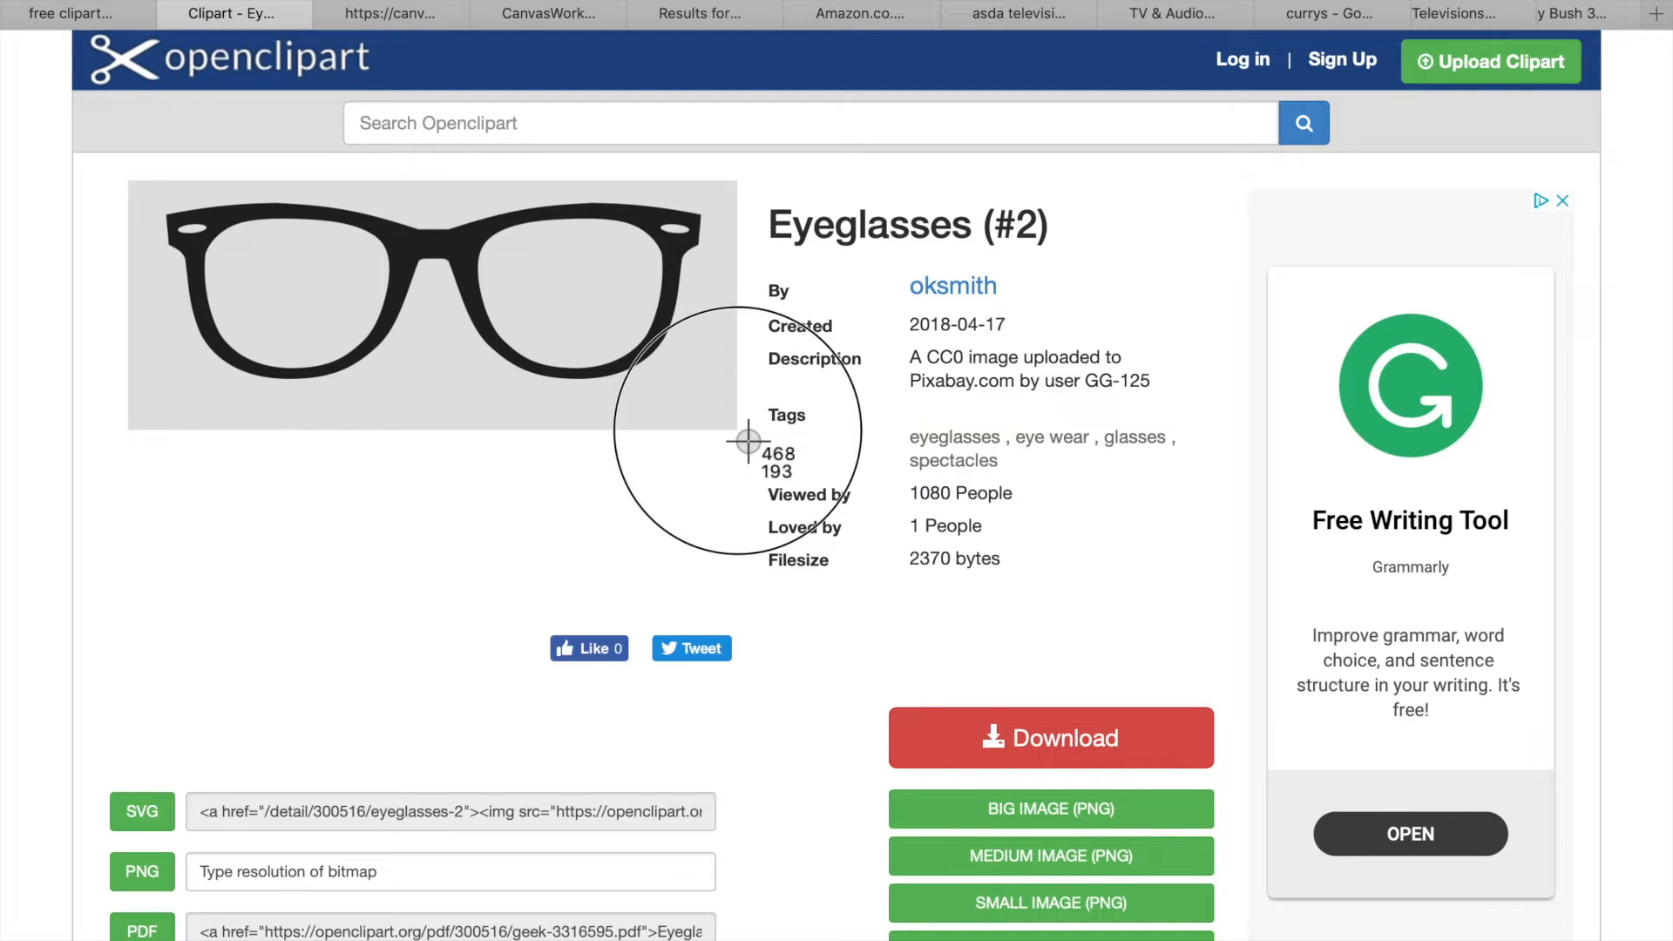
{"action": "left_click_drag", "start_coordinate": [748, 441], "coordinate": [748, 441]}
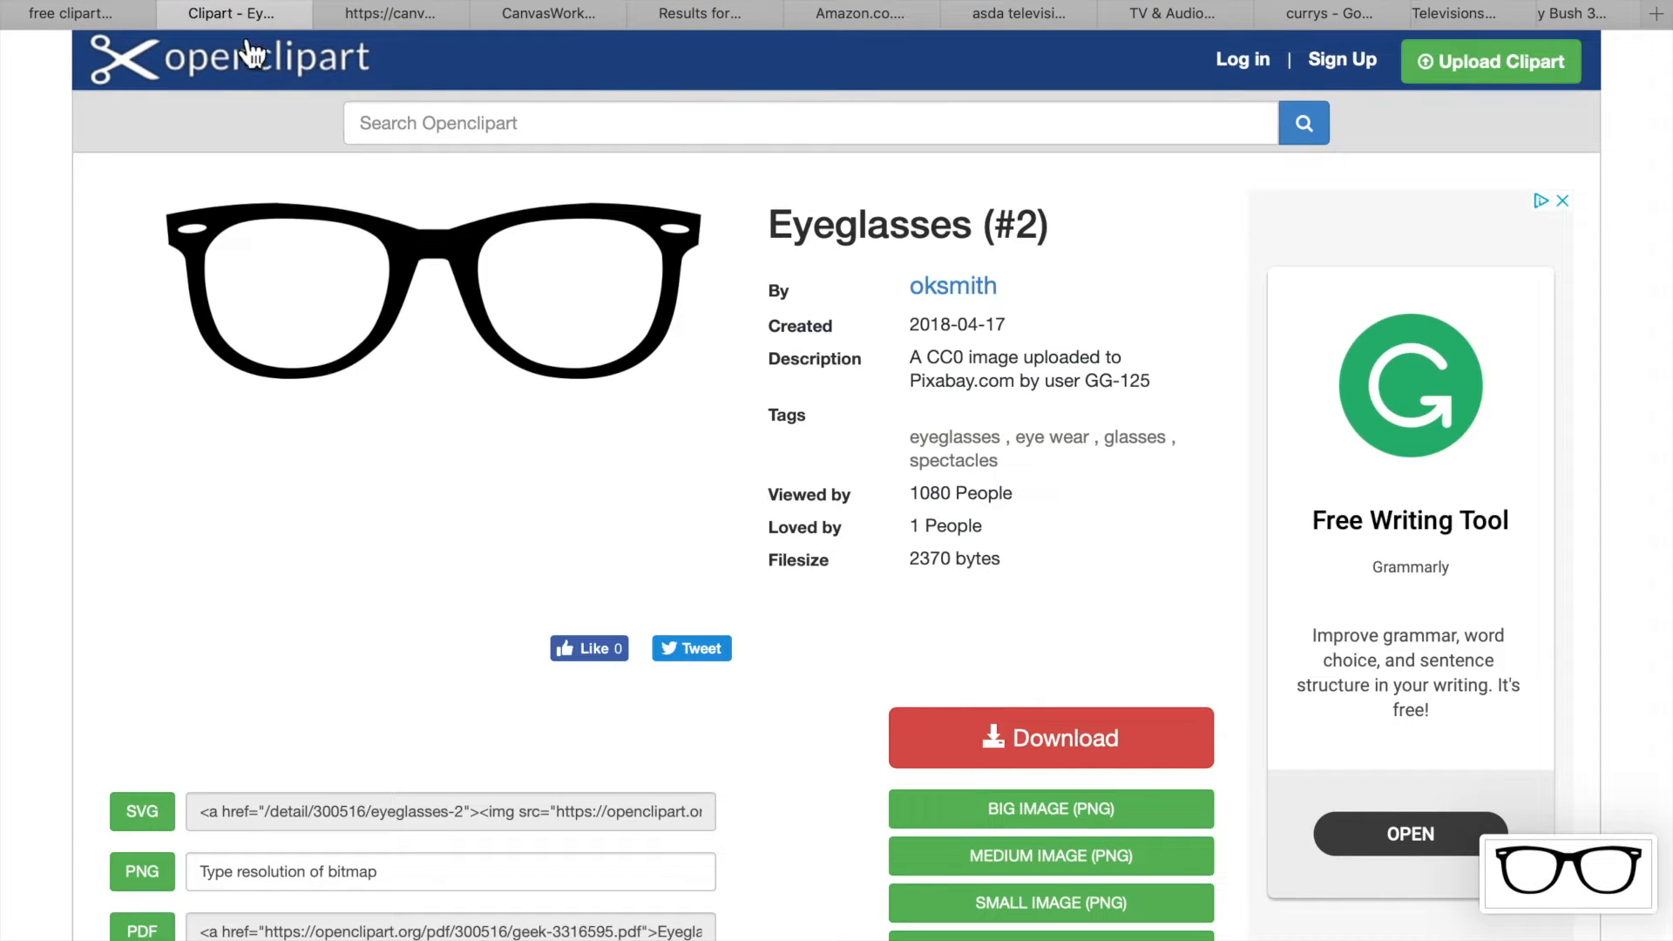
- Take the browser out of full screen and switch back to Brother CanvasWorkspace
{"action": "mouse_move", "coordinate": [82, 1]}
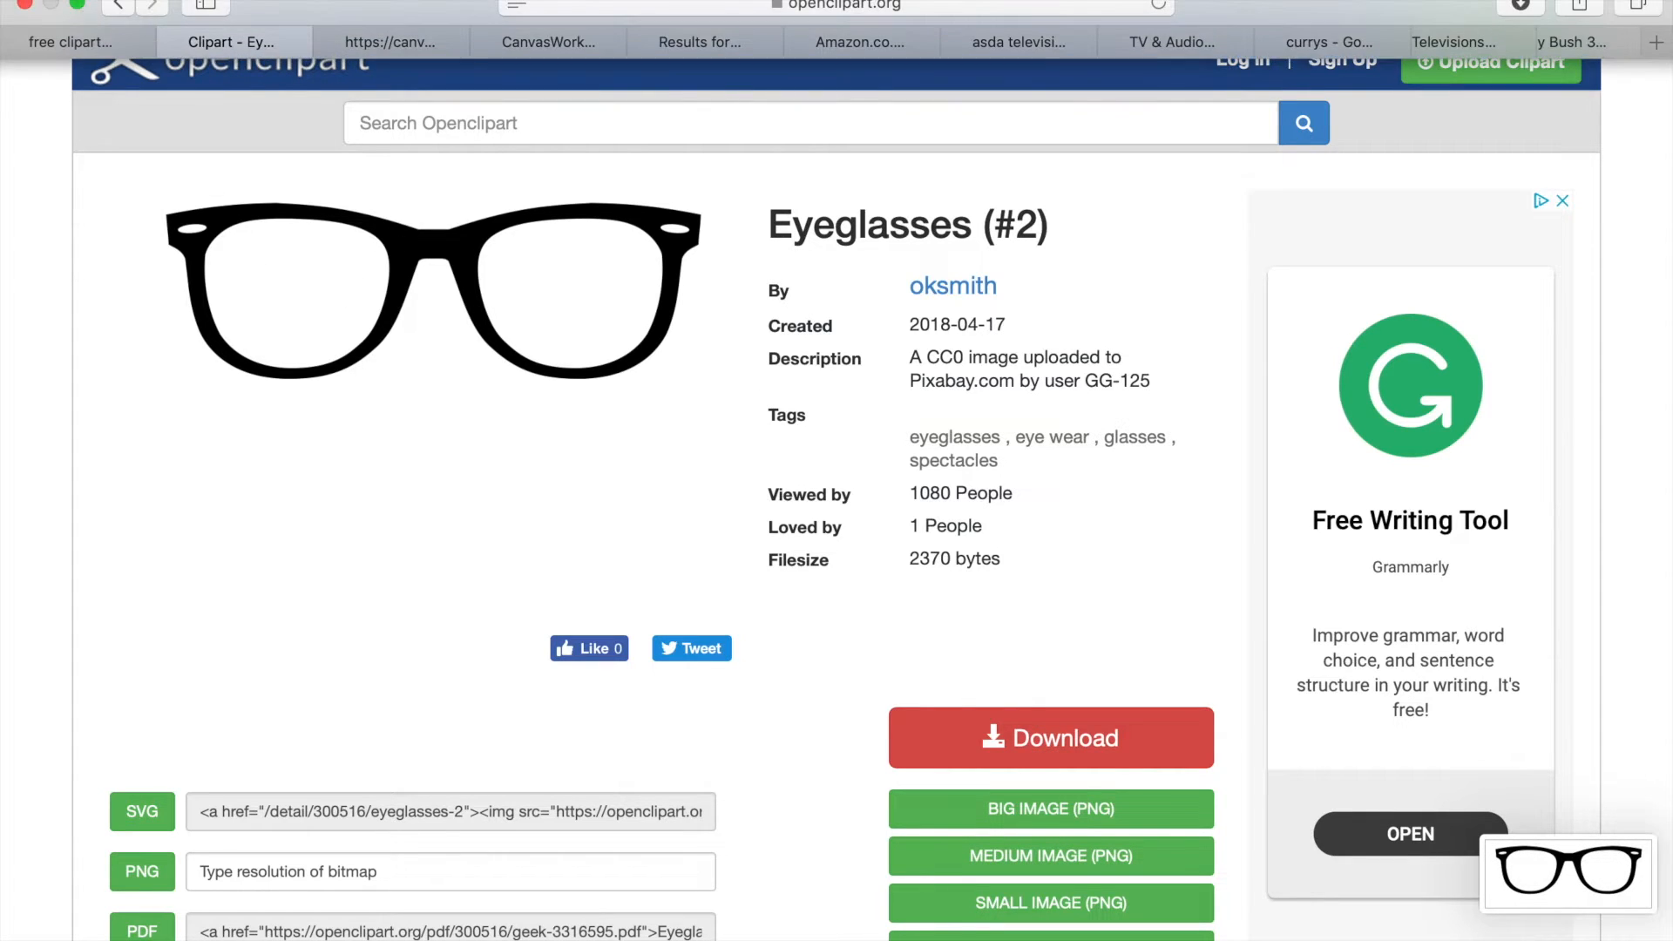
{"action": "left_click", "coordinate": [80, 3]}
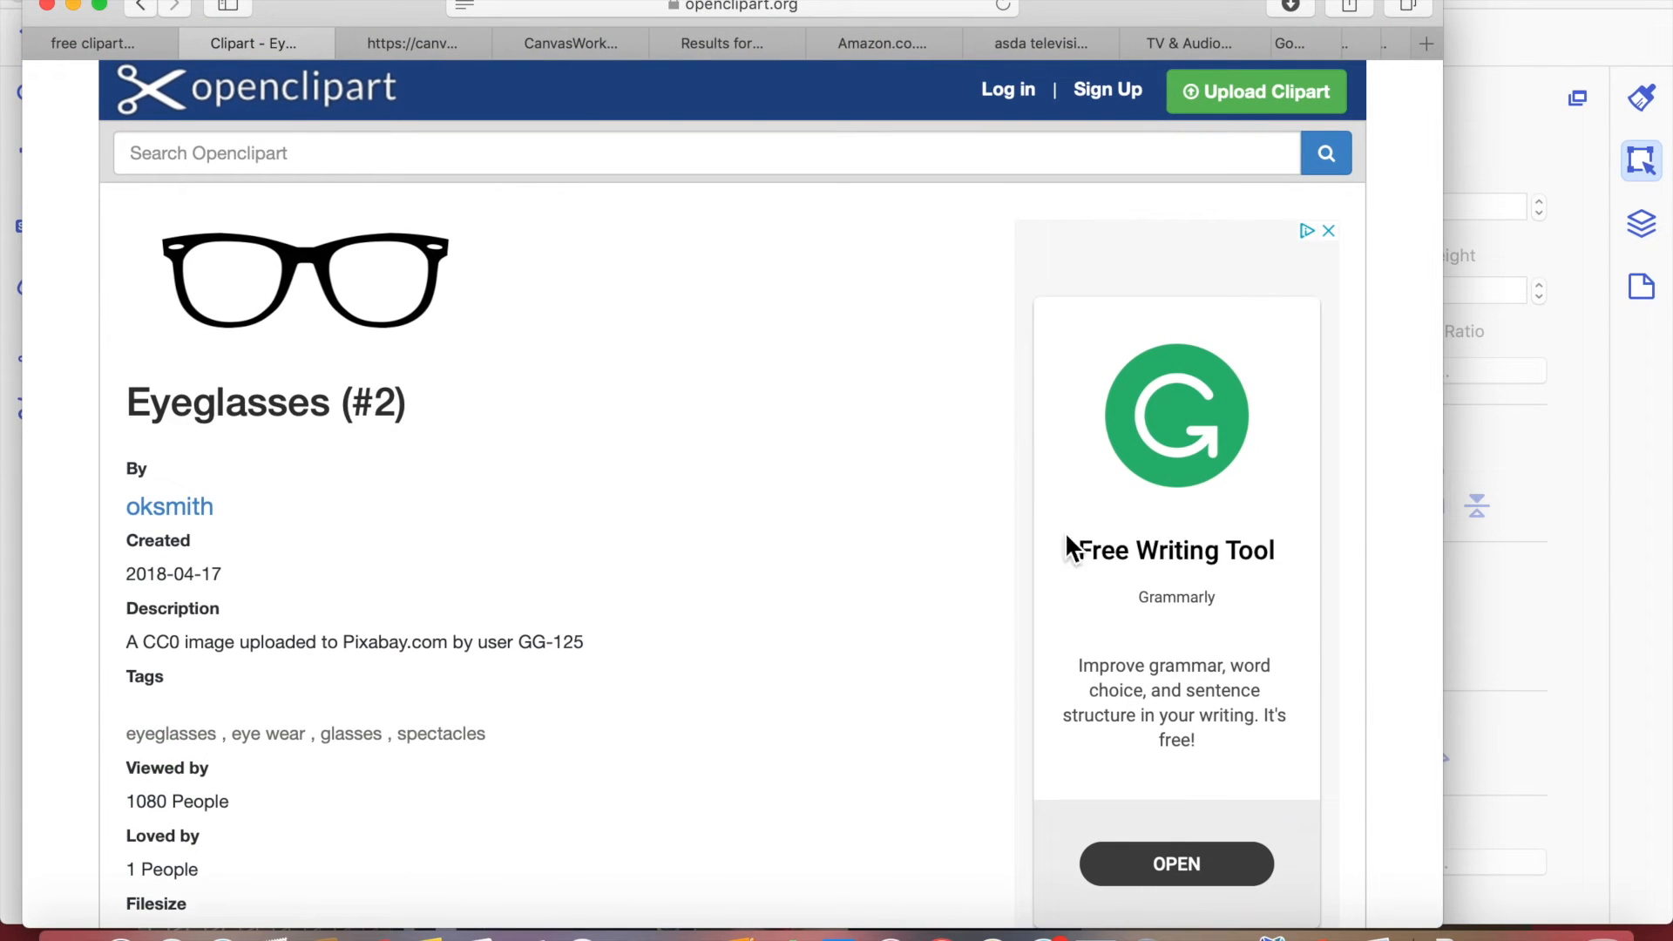
{"action": "left_click", "coordinate": [1272, 936]}
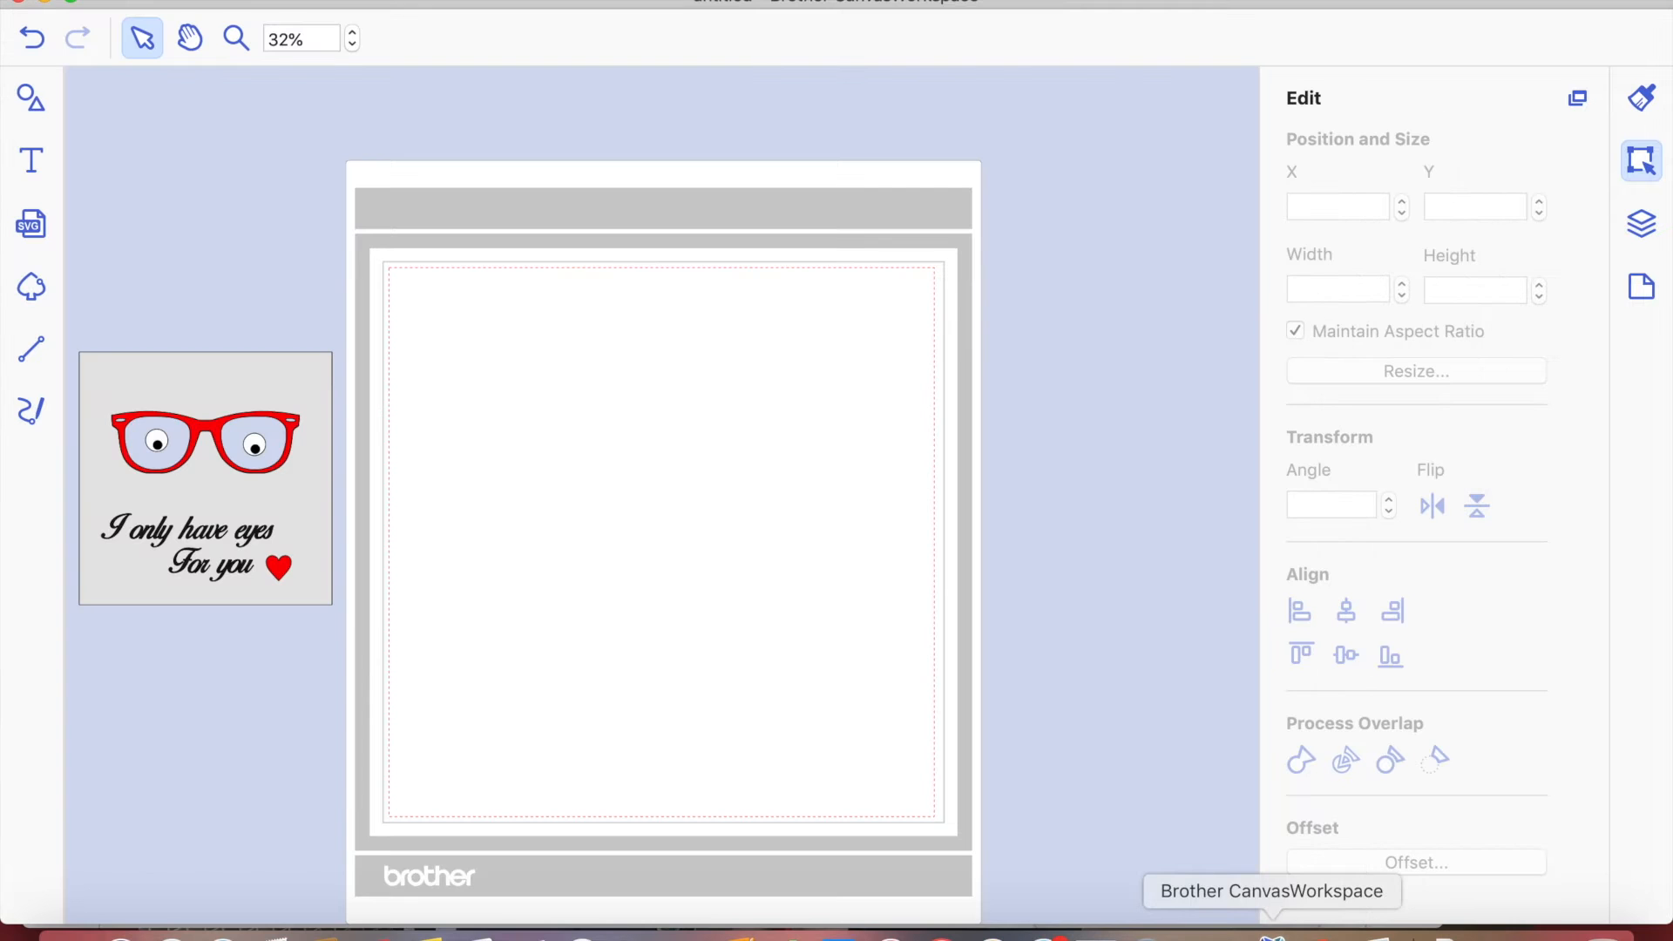
- Trace Screenshot 2019-01-13 at 15.07.08 from the Desktop with Image Tracing, using the Trace Areas by Color option
{"action": "left_click", "coordinate": [34, 287]}
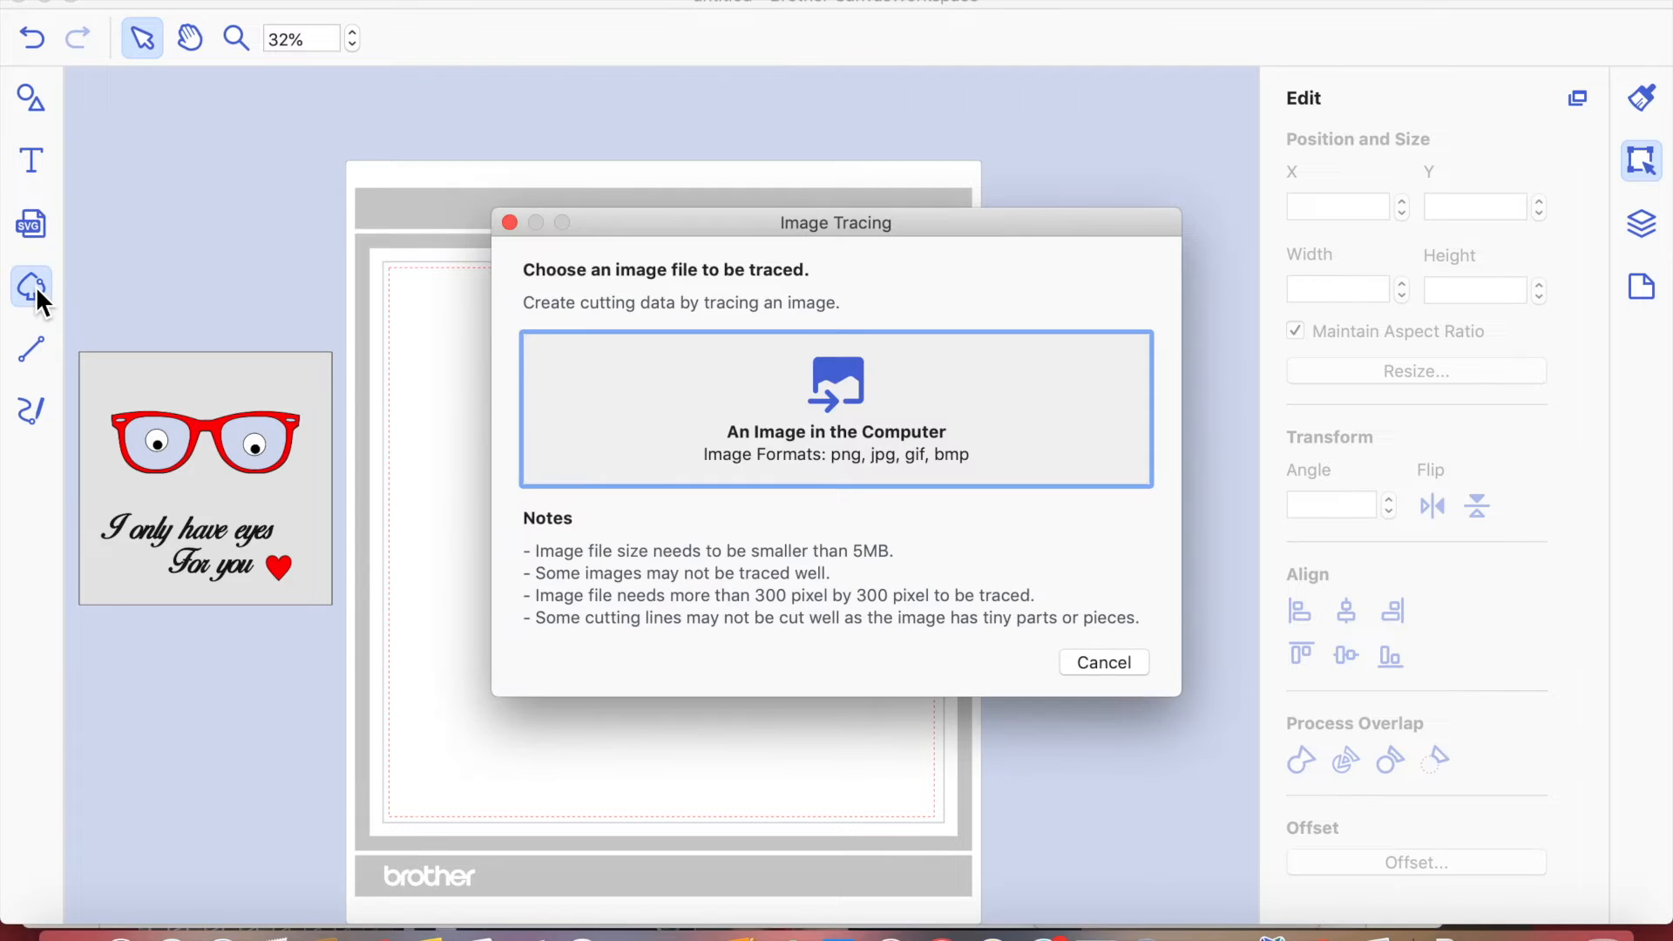
{"action": "left_click", "coordinate": [917, 423]}
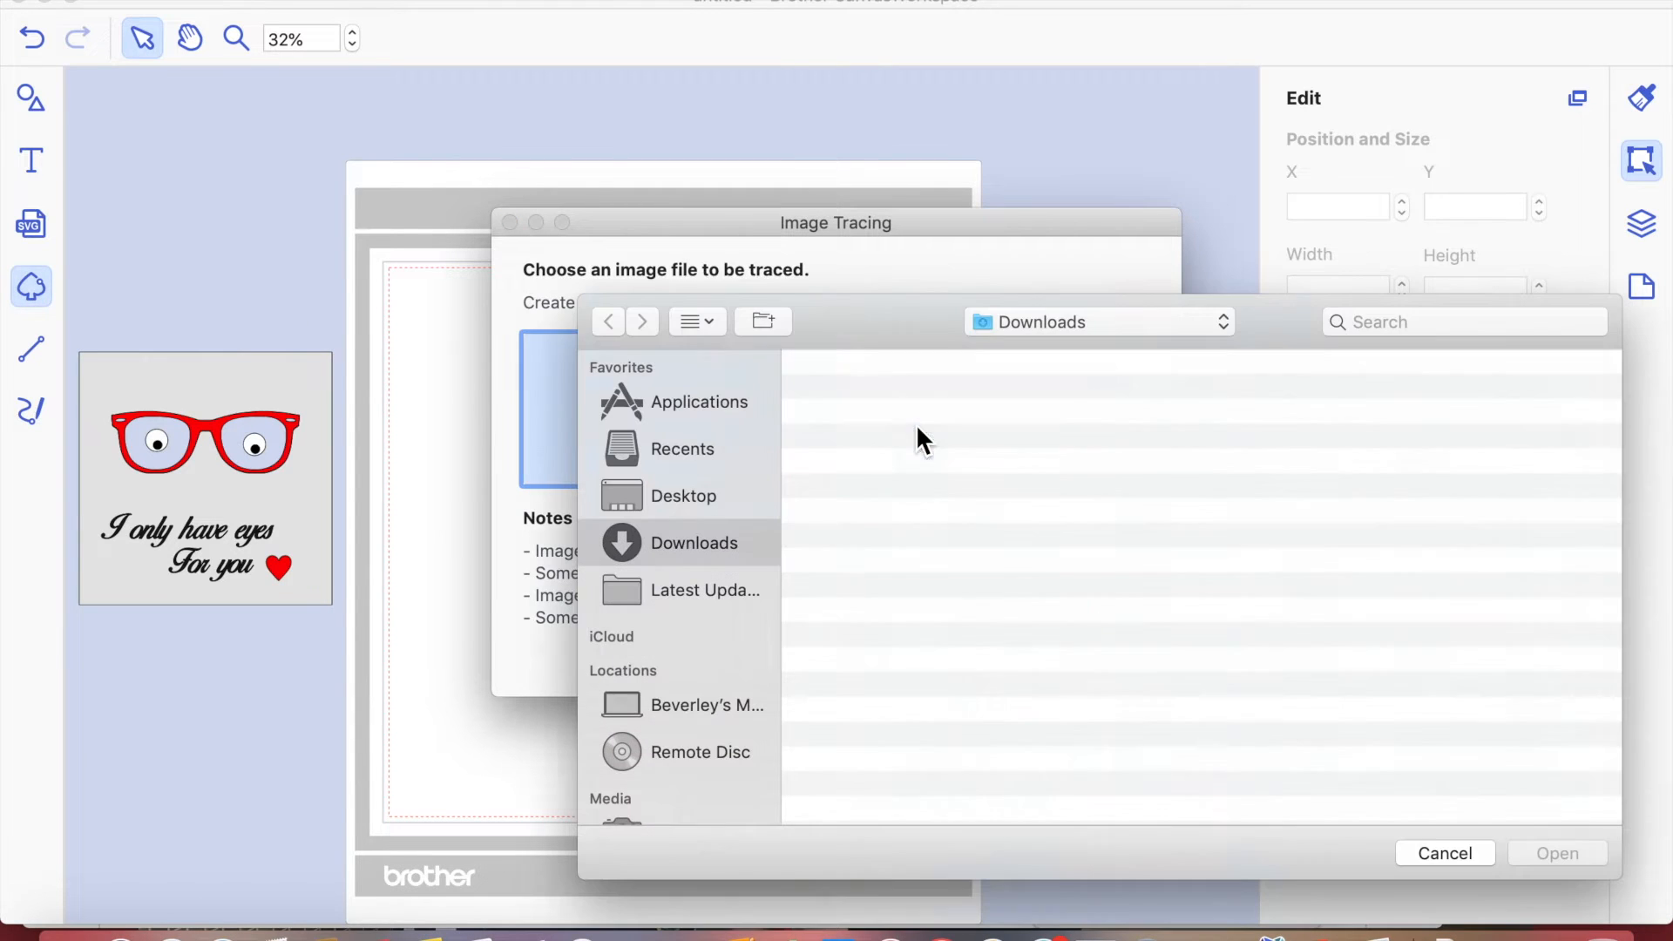
{"action": "left_click", "coordinate": [710, 496]}
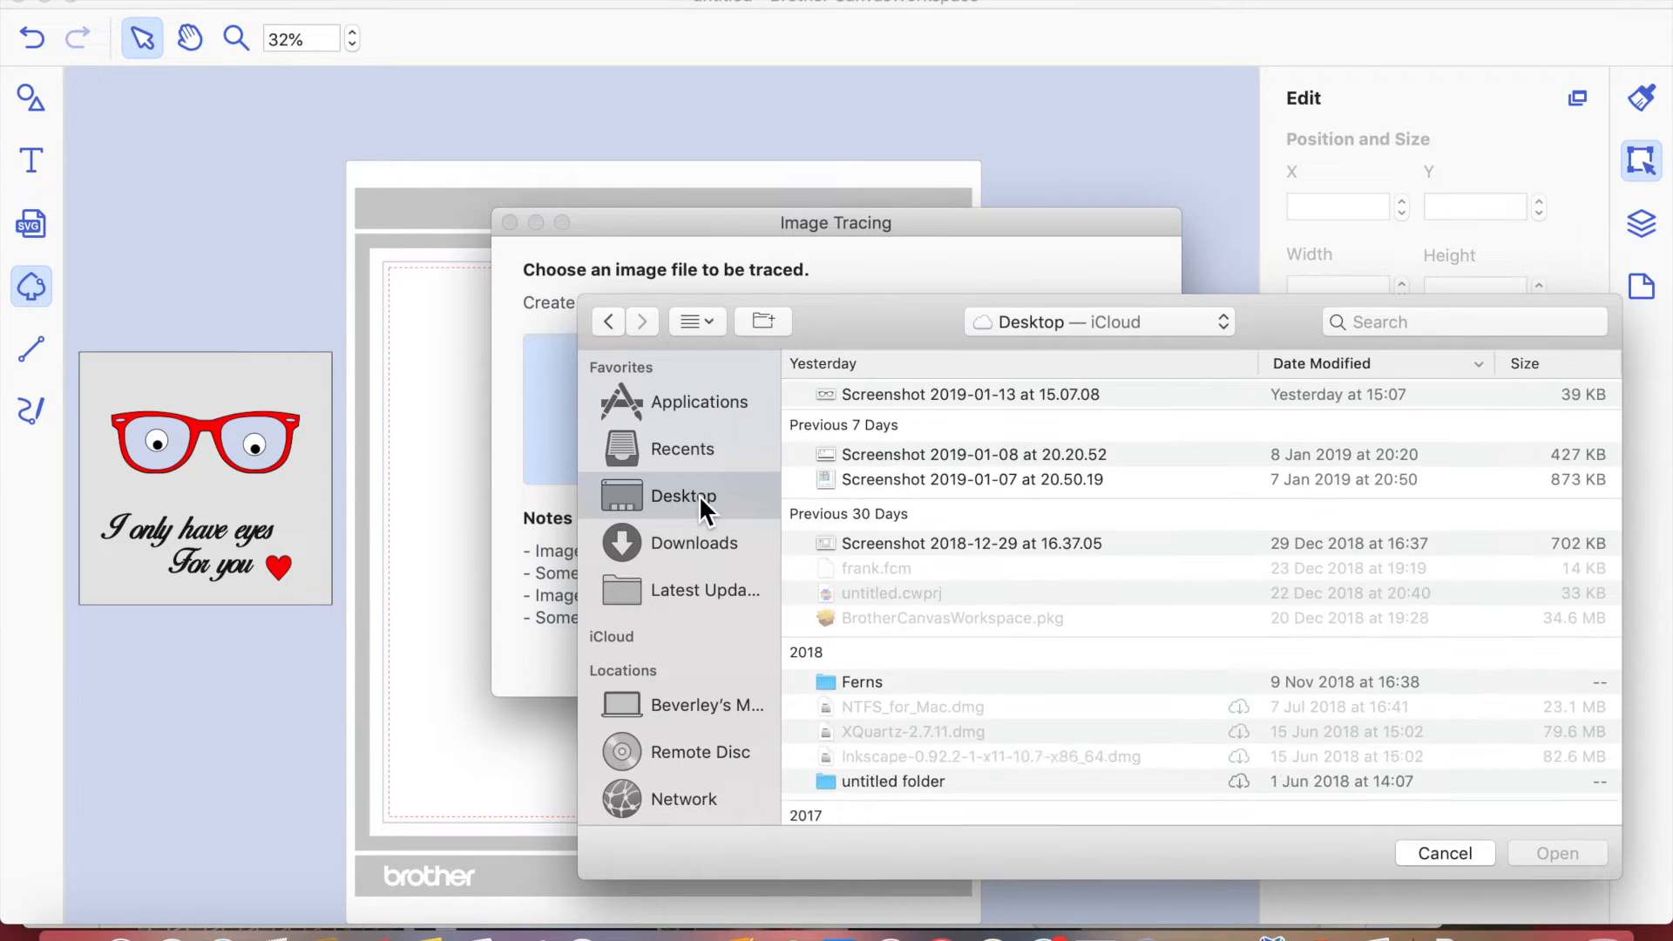
{"action": "left_click", "coordinate": [934, 456]}
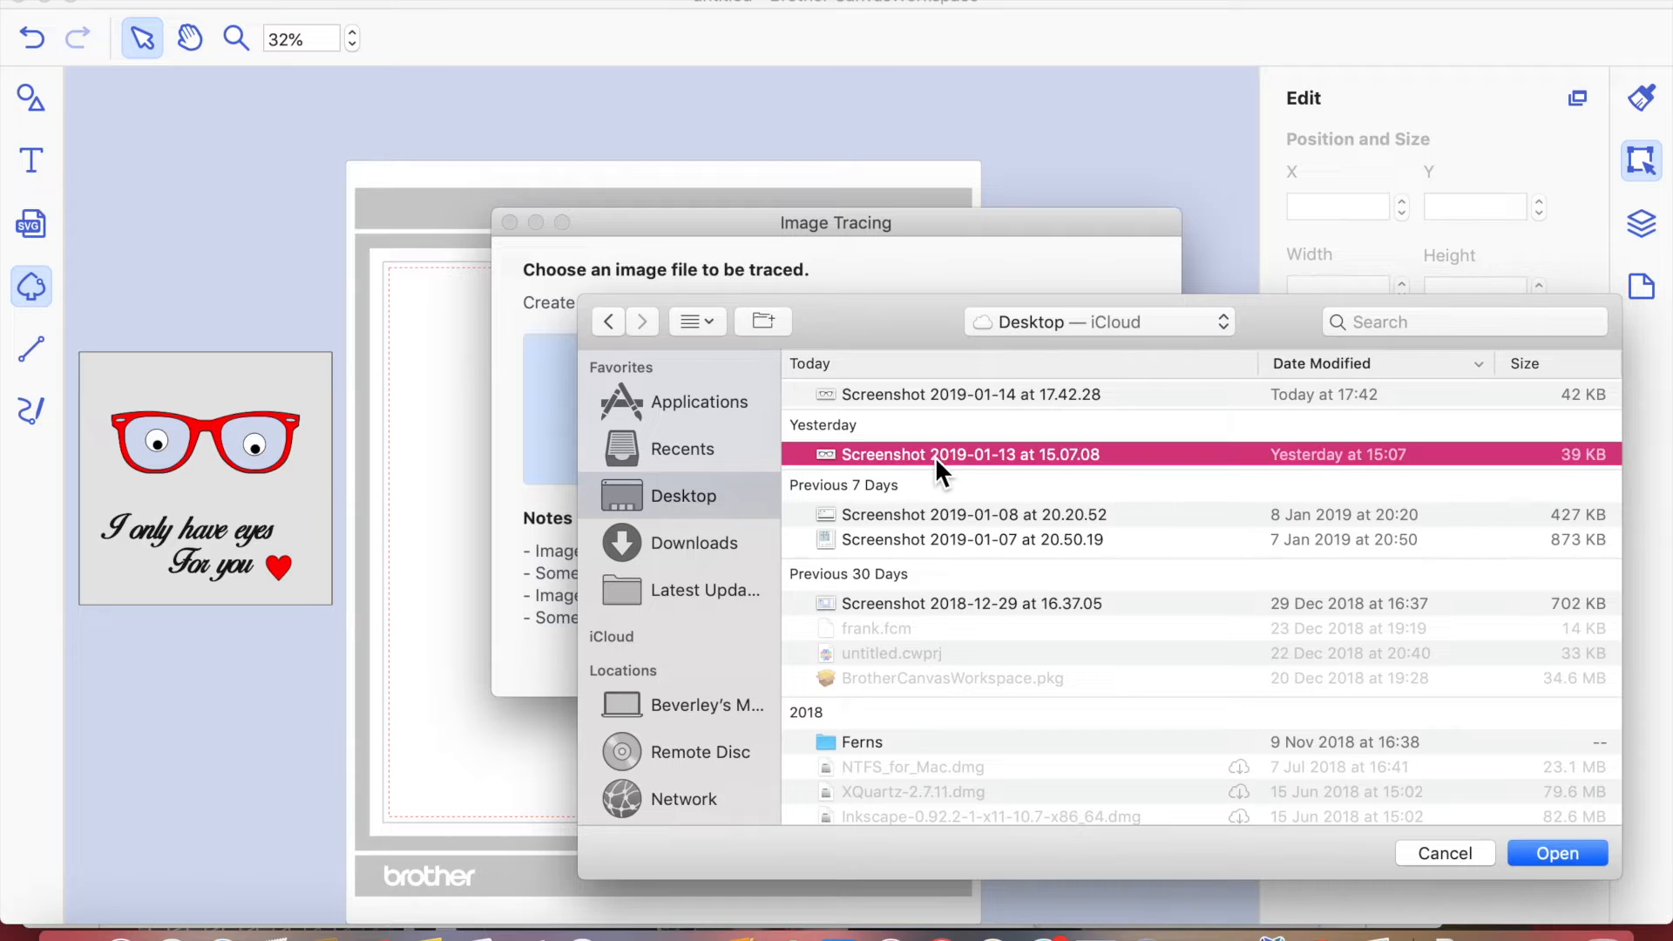
{"action": "left_click", "coordinate": [1556, 853]}
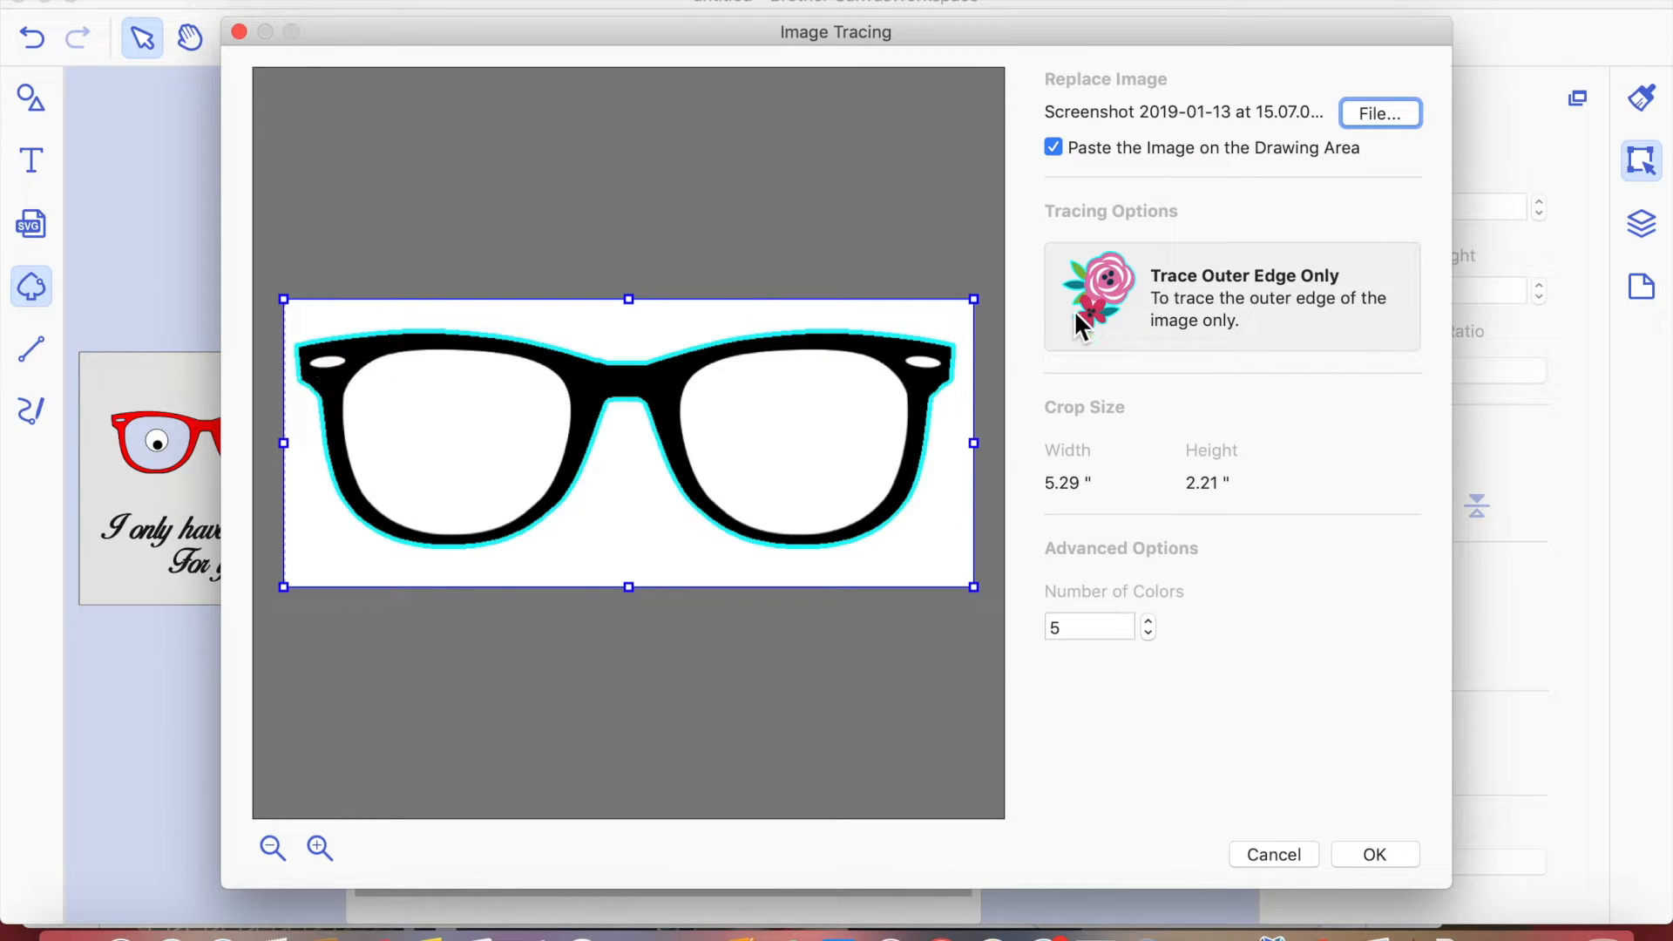
{"action": "left_click", "coordinate": [1278, 306]}
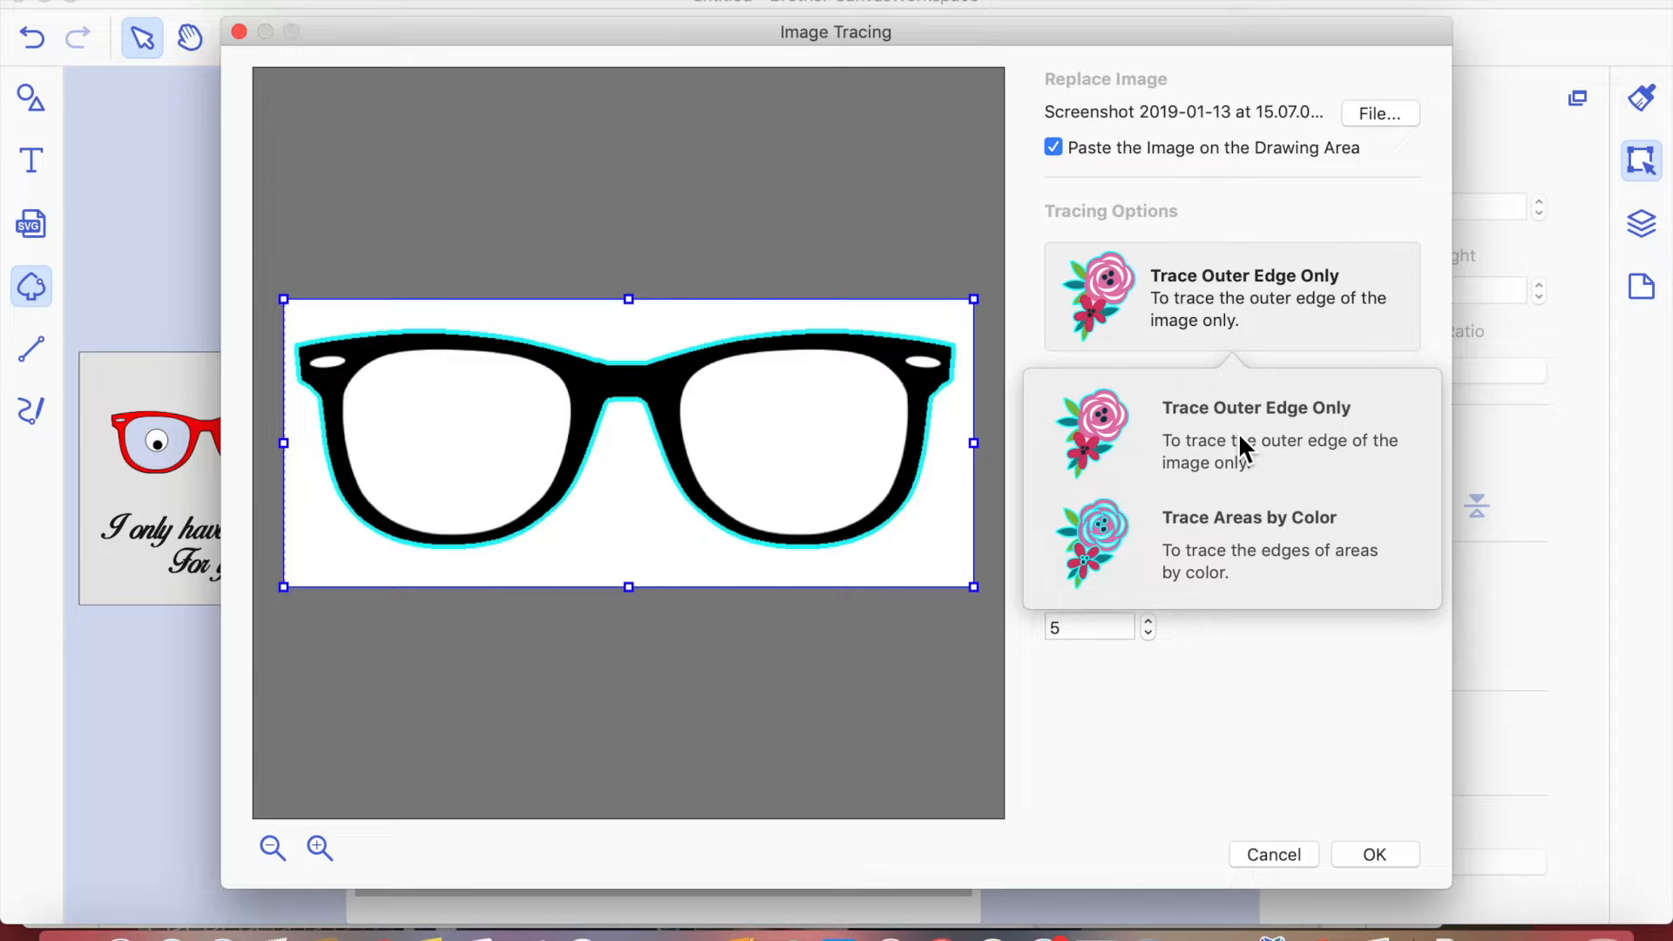
{"action": "left_click", "coordinate": [1246, 545]}
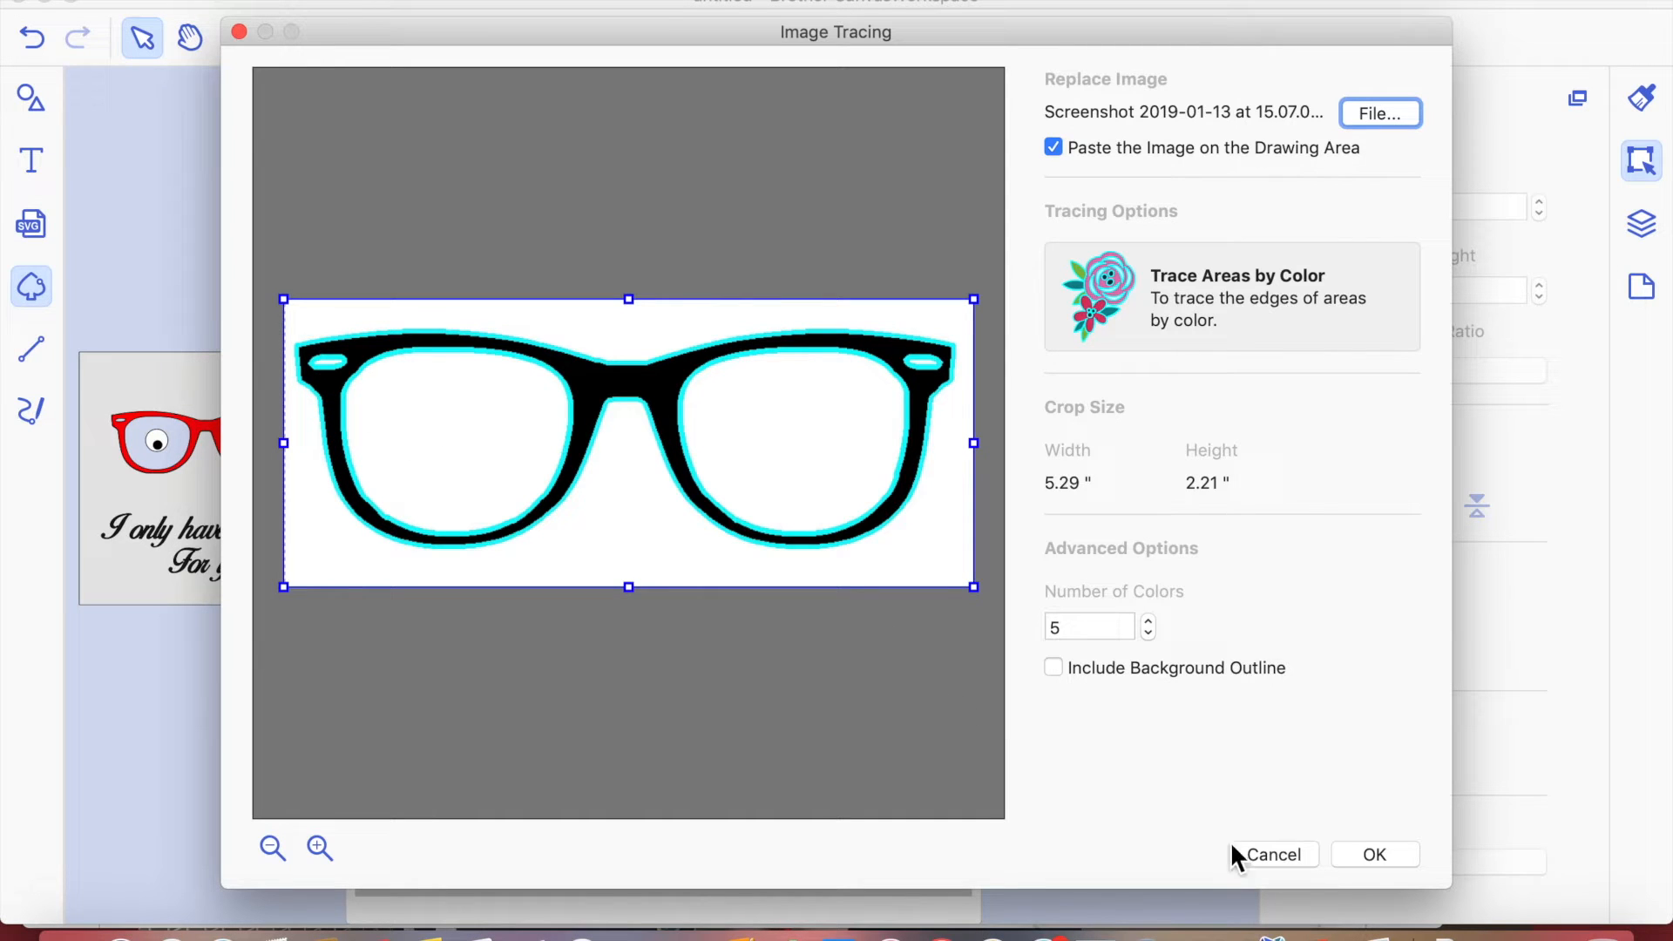
{"action": "left_click", "coordinate": [1388, 856]}
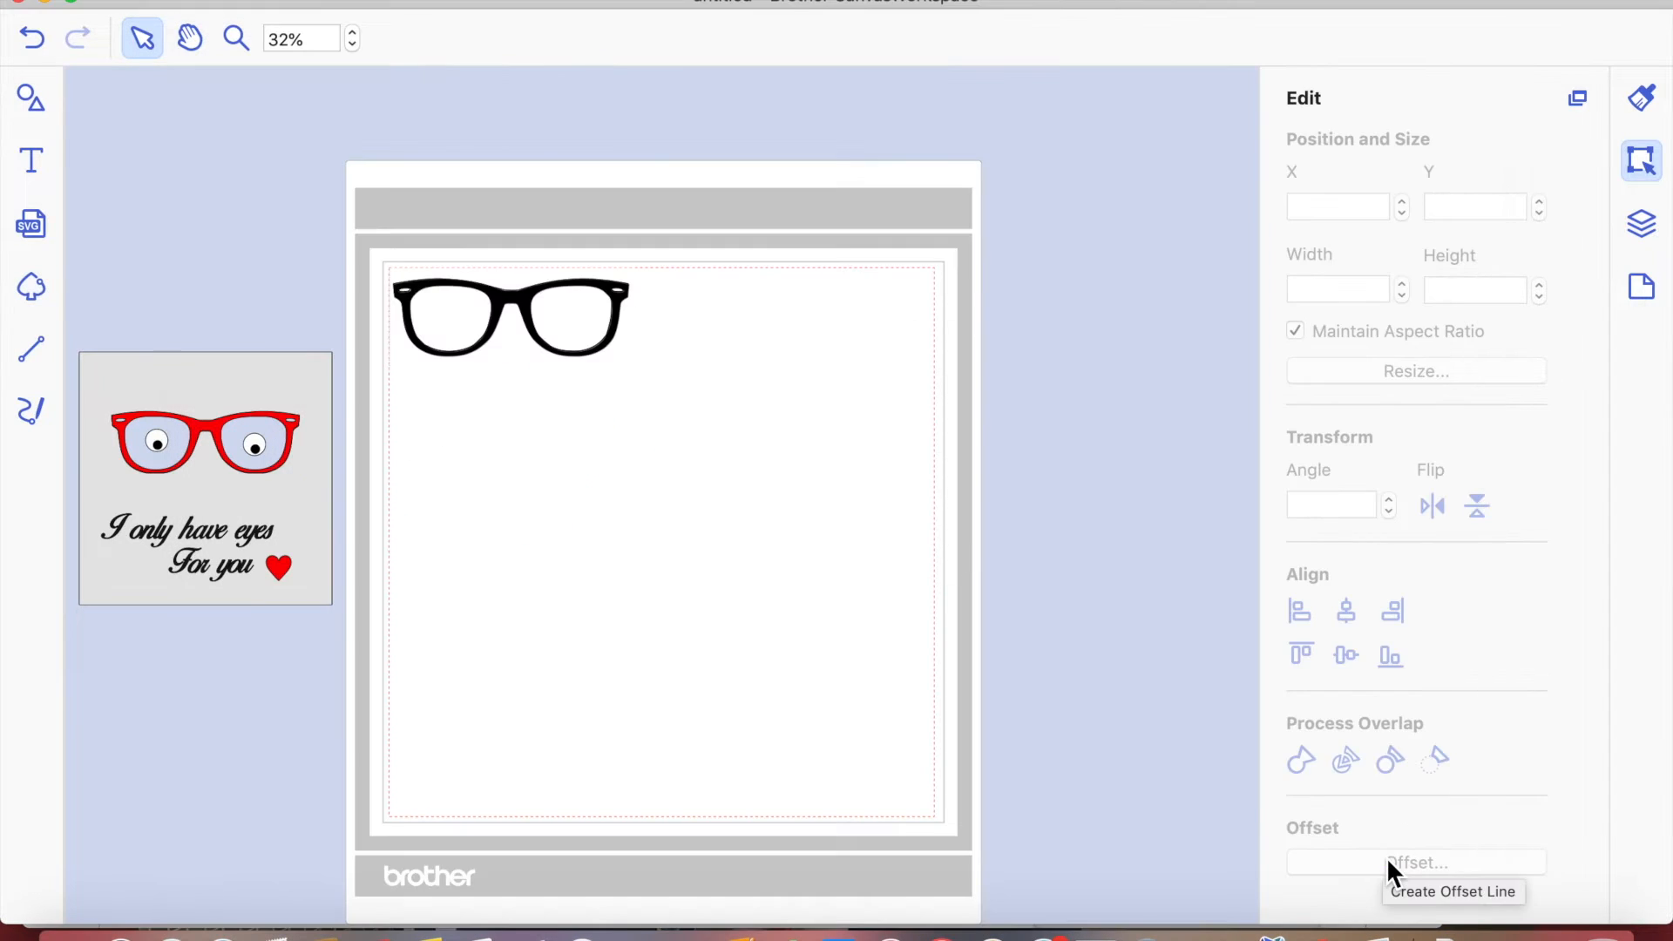
- Try to move the traced glasses group across the mat, and delete the group
{"action": "left_click_drag", "start_coordinate": [350, 250], "coordinate": [762, 445]}
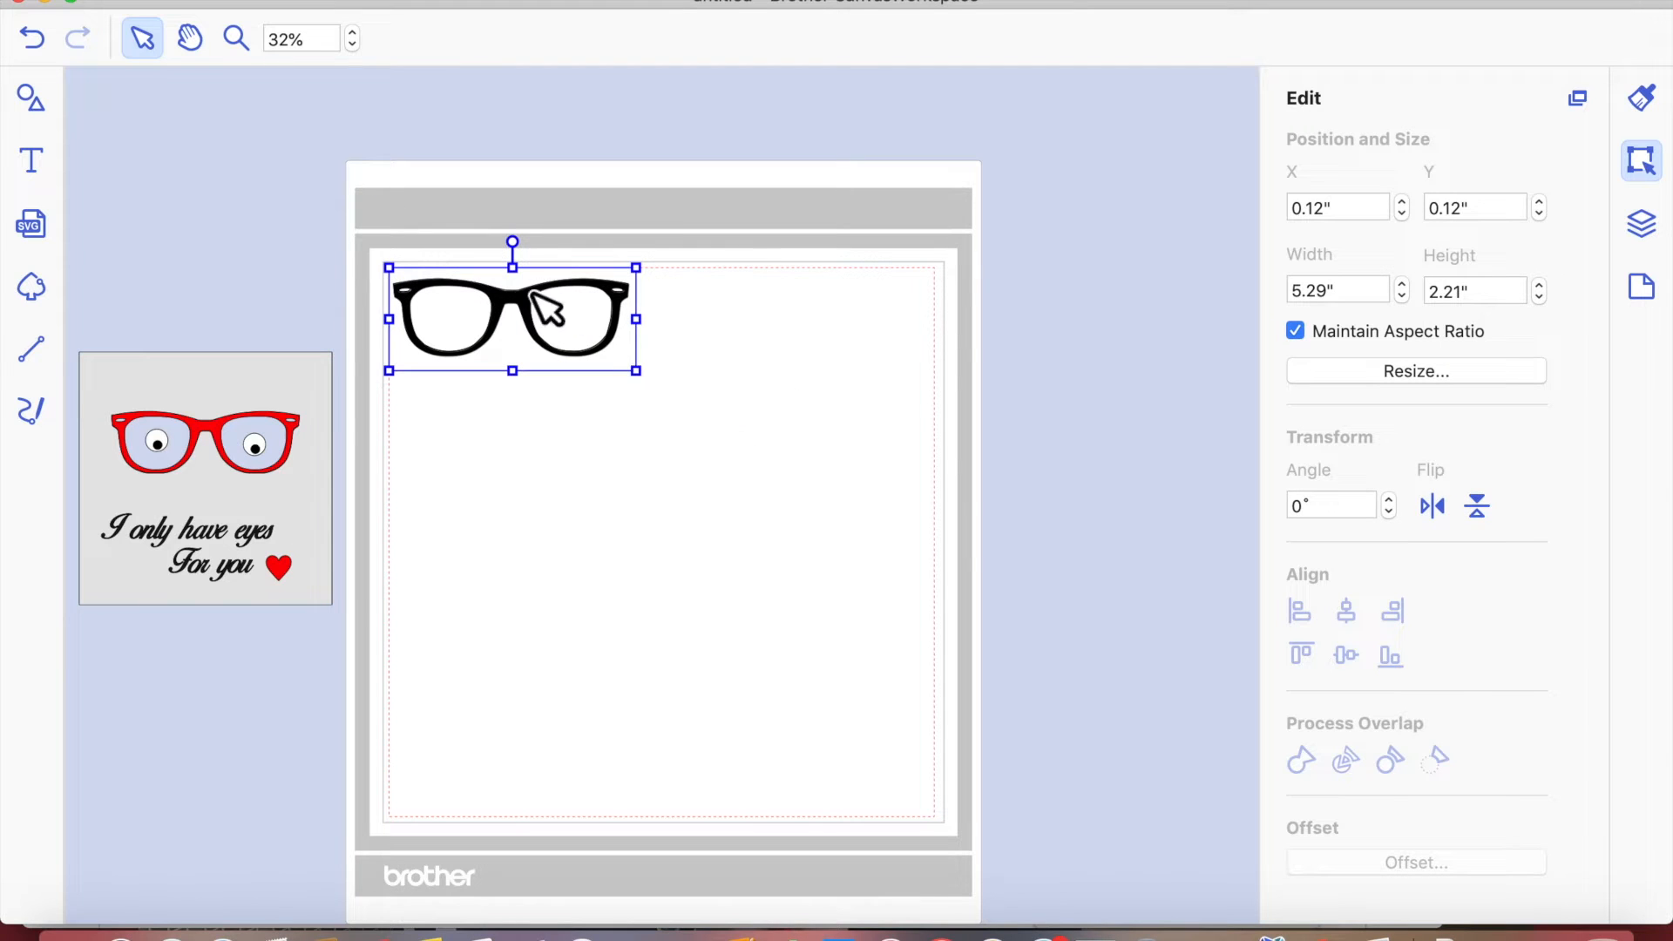
{"action": "left_click_drag", "start_coordinate": [567, 344], "coordinate": [653, 385]}
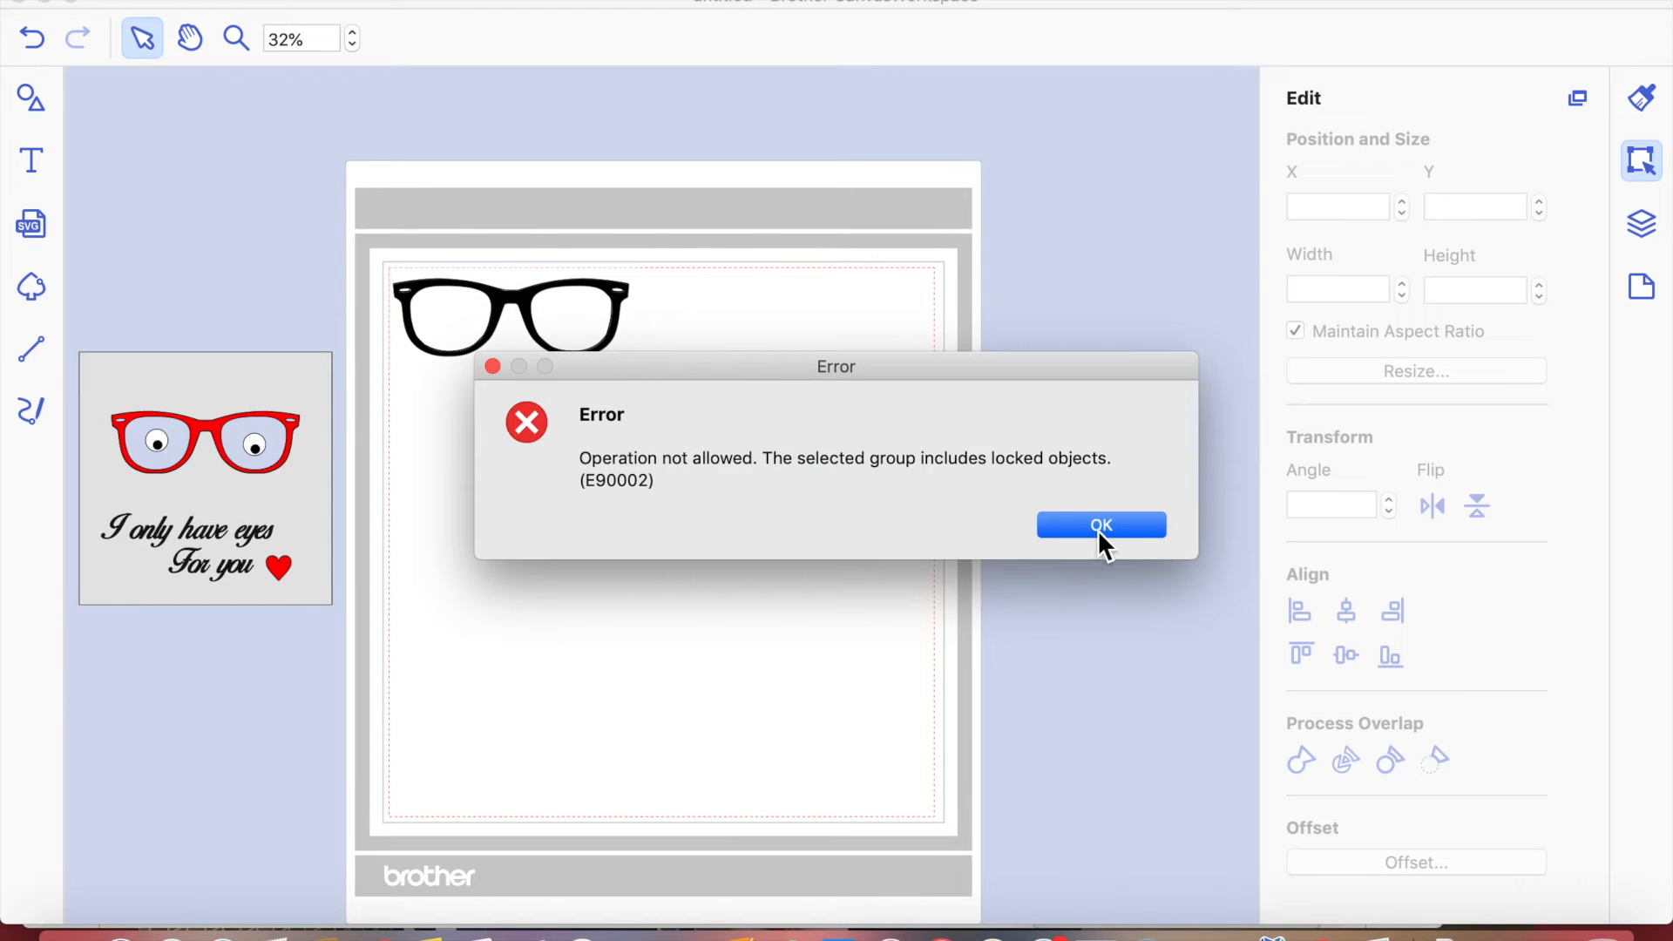
{"action": "left_click", "coordinate": [1102, 538]}
{"action": "left_click", "coordinate": [513, 312]}
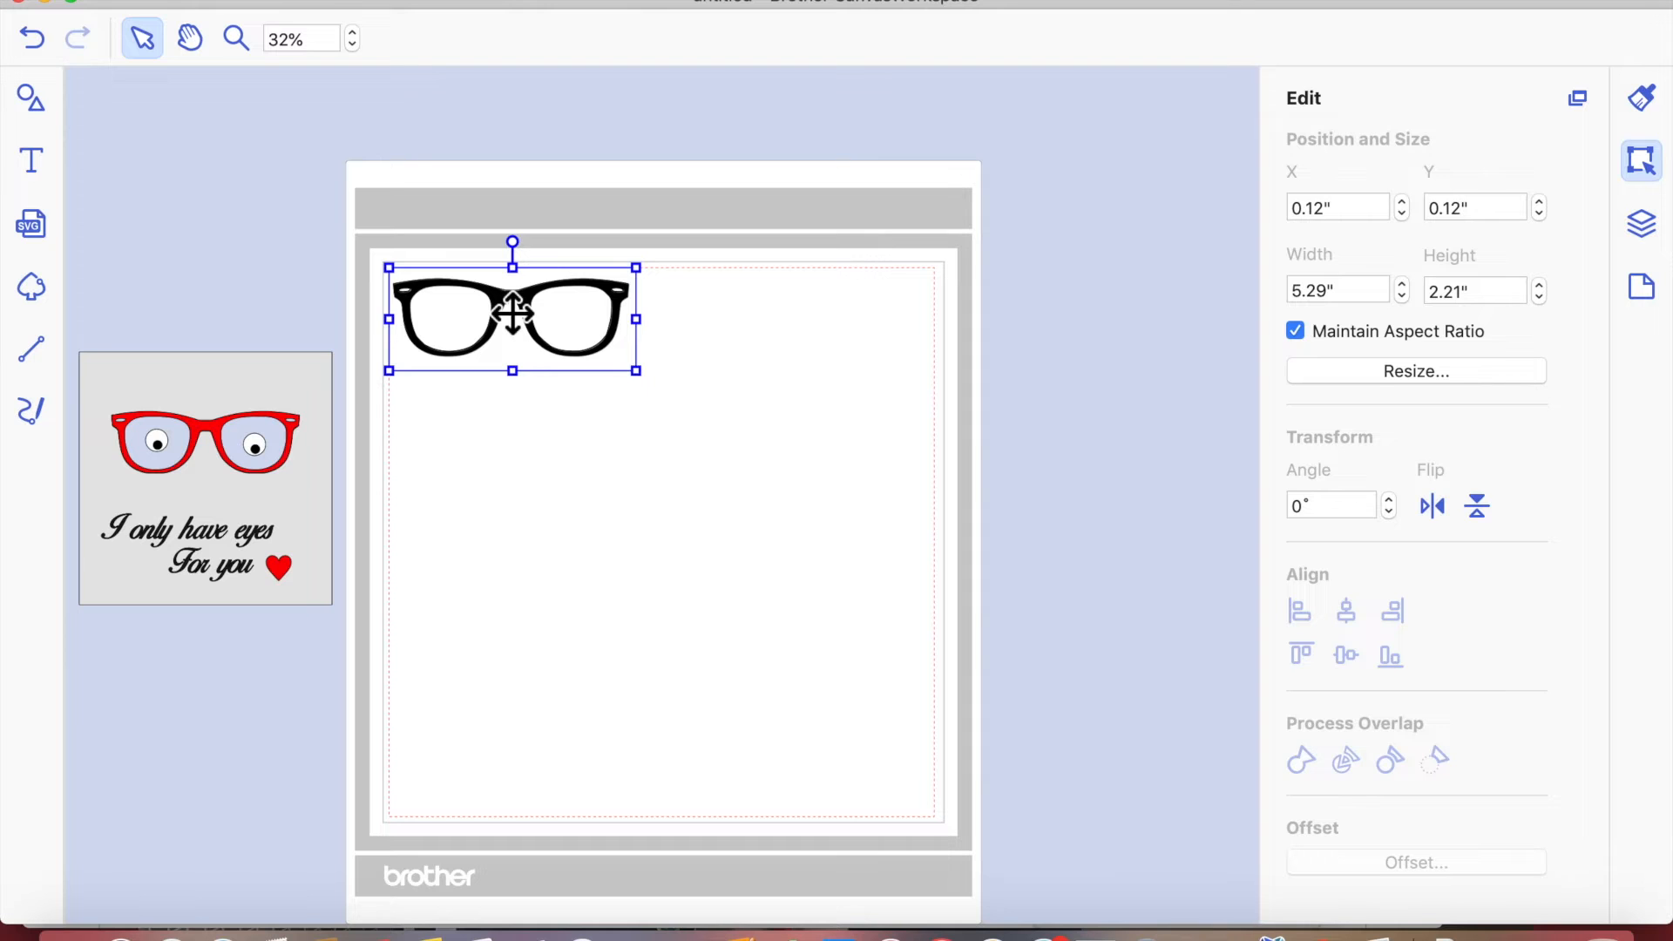
{"action": "key", "text": "Delete"}
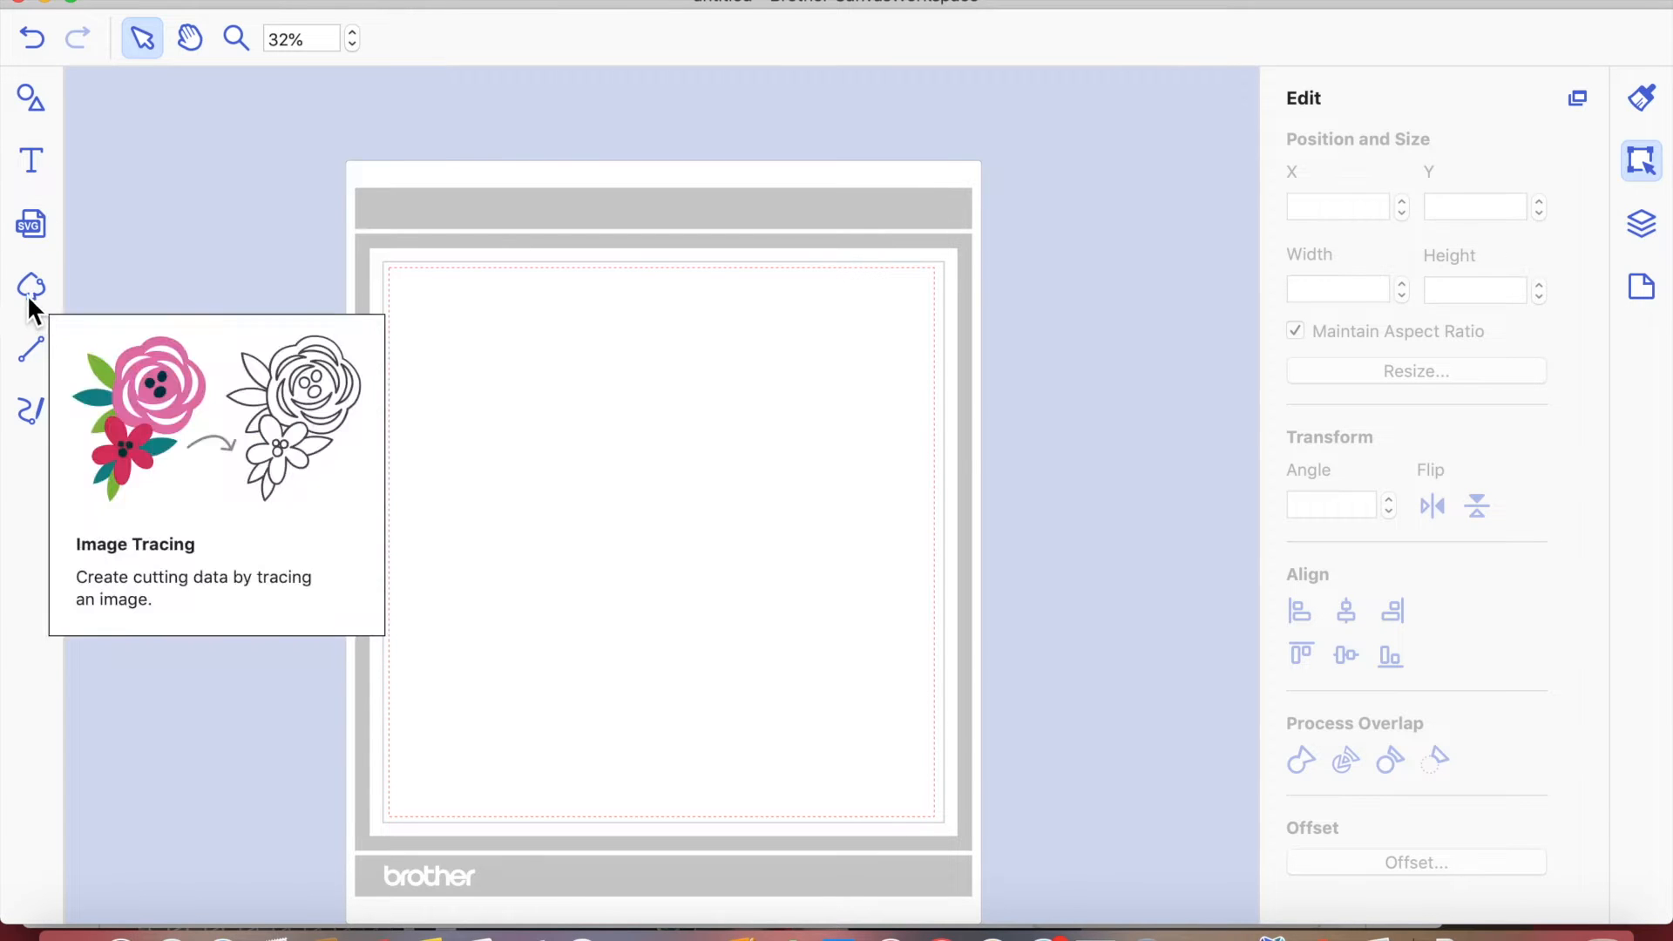
- Trace Screenshot 2019-01-14 at 17.42.28 from the Desktop with Image Tracing, using Trace Areas by Color and pasting the image on the drawing area
{"action": "left_click", "coordinate": [31, 288]}
{"action": "left_click", "coordinate": [826, 388]}
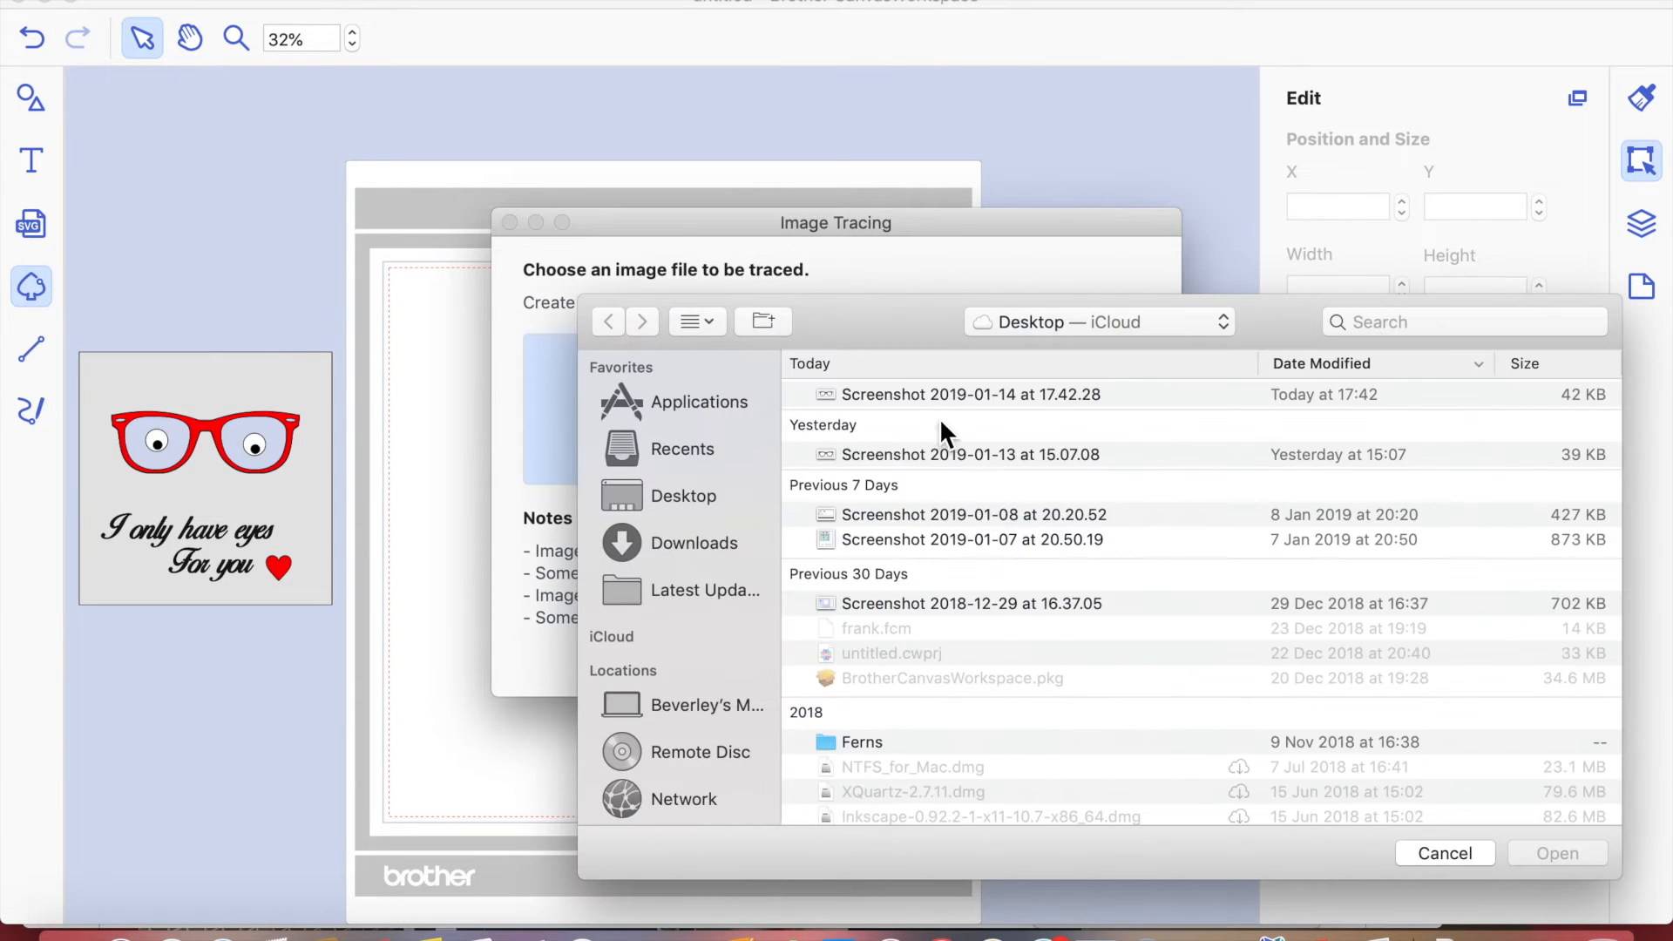
{"action": "left_click", "coordinate": [924, 396]}
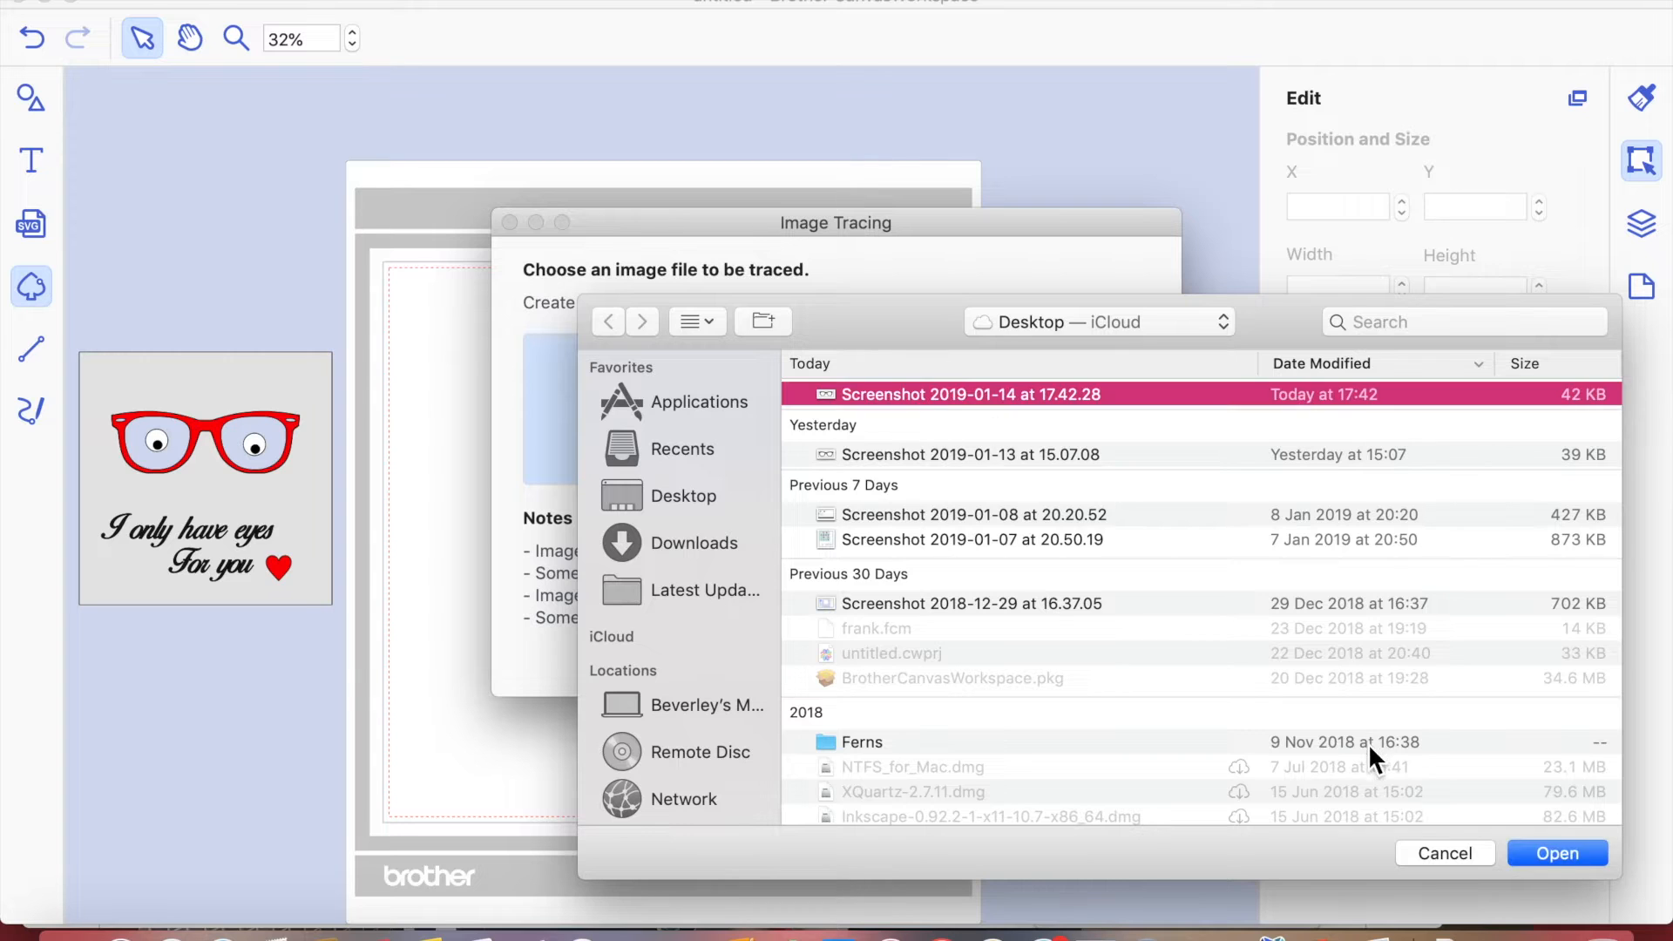
{"action": "left_click", "coordinate": [1557, 855]}
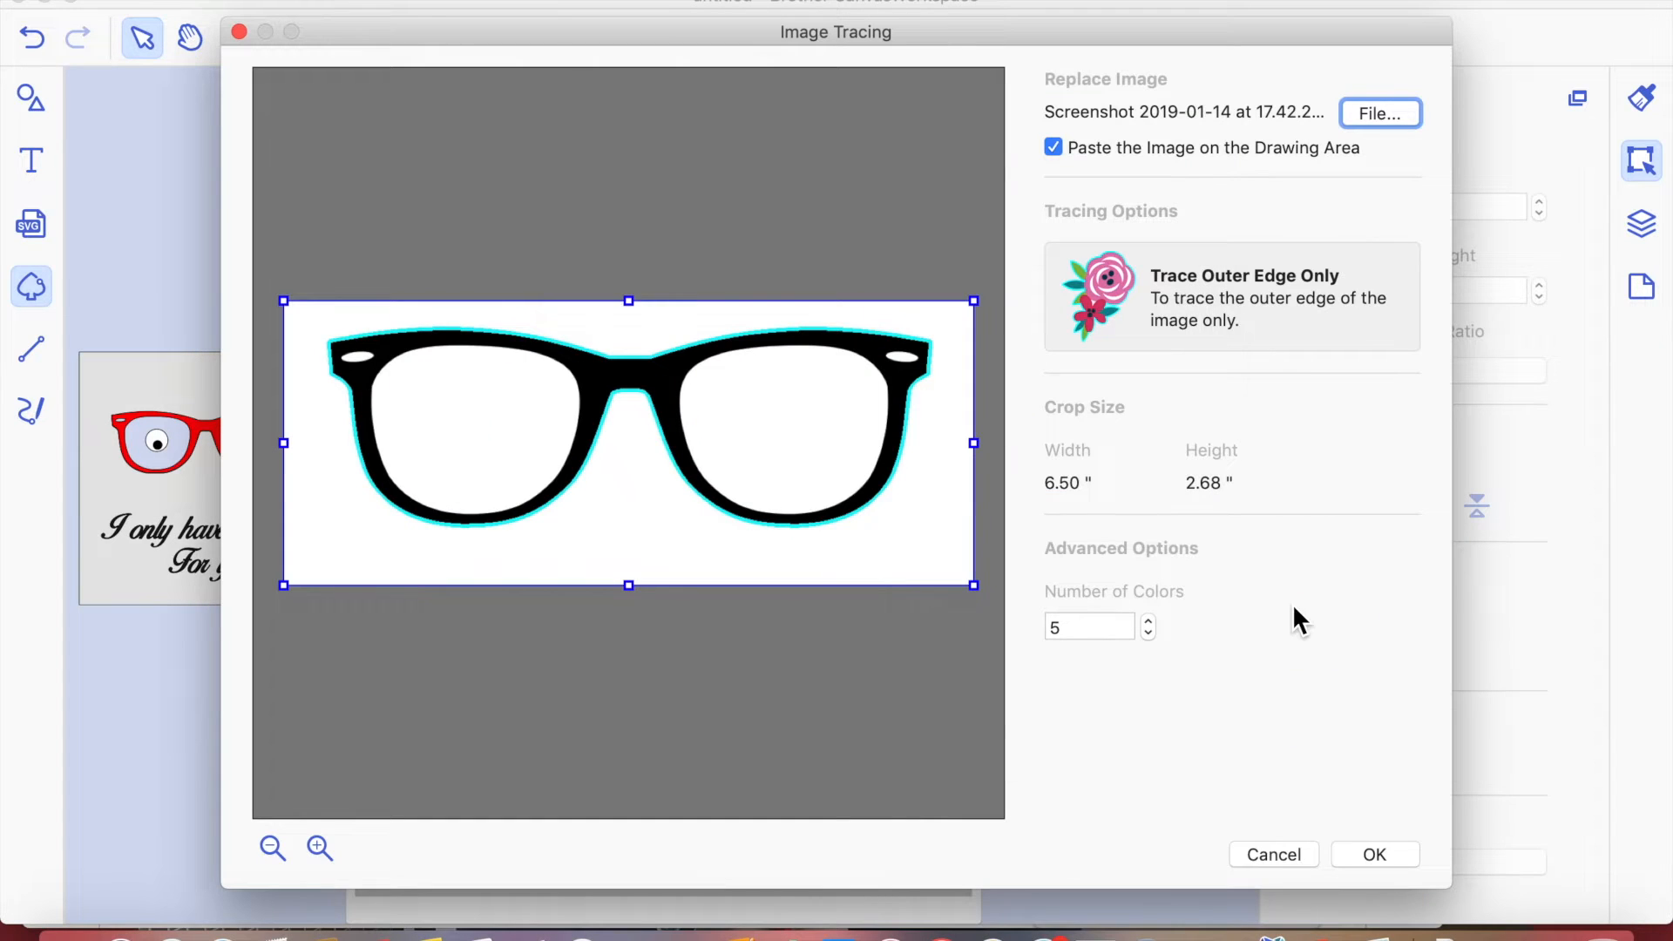
{"action": "left_click", "coordinate": [1232, 292]}
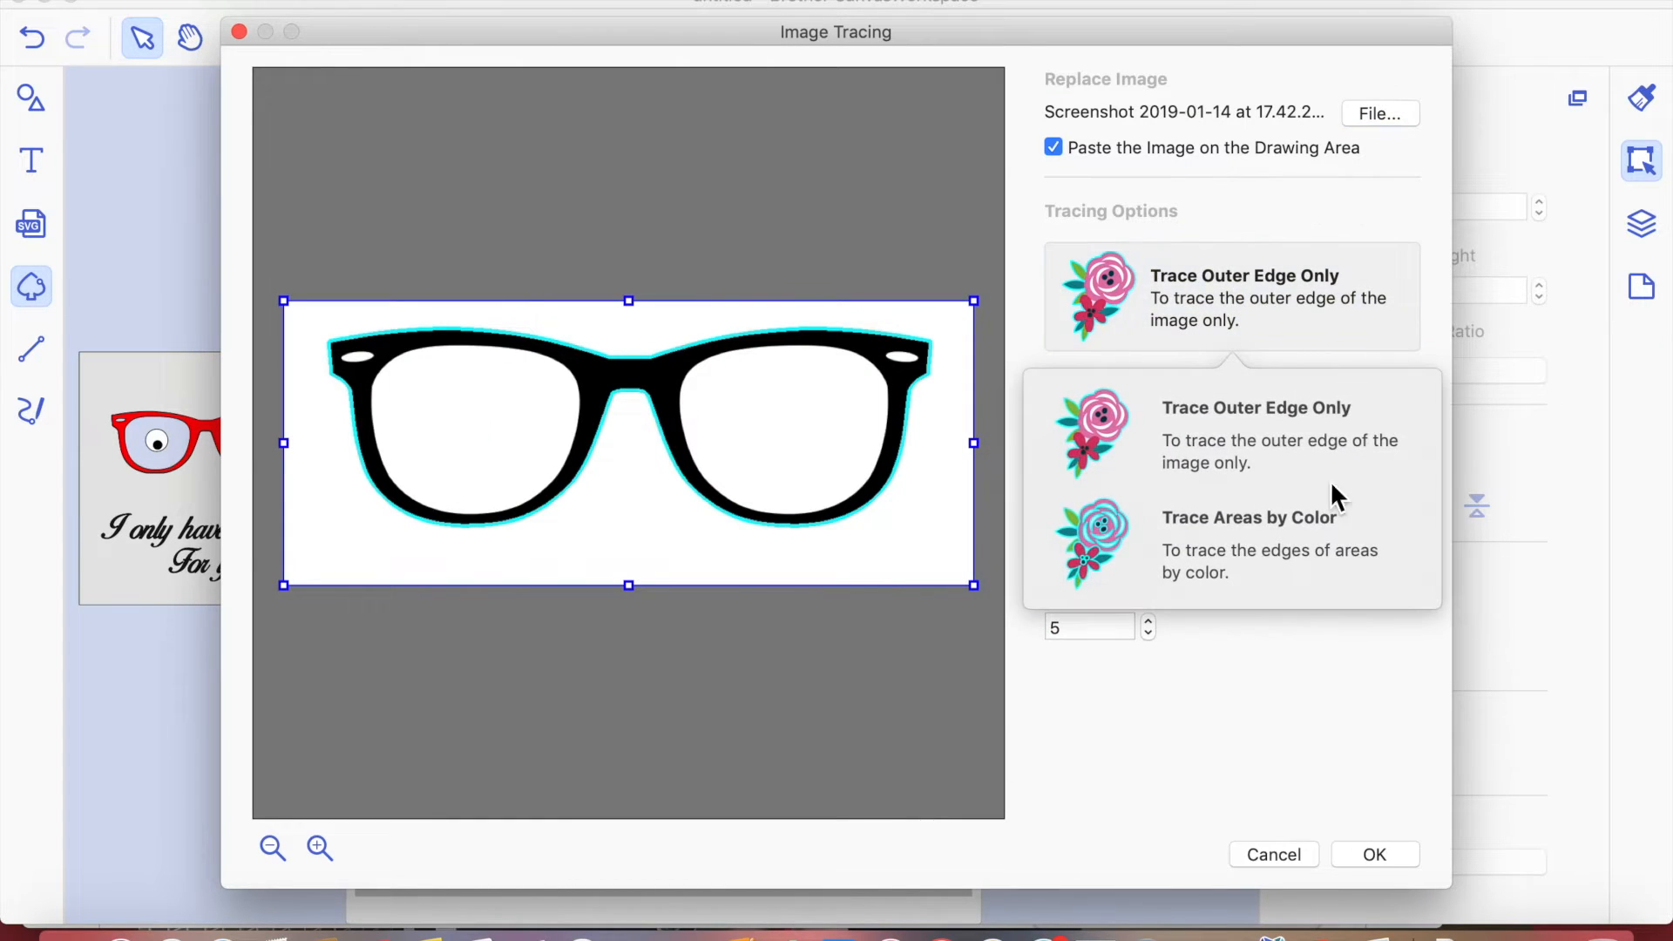
{"action": "left_click", "coordinate": [1311, 522]}
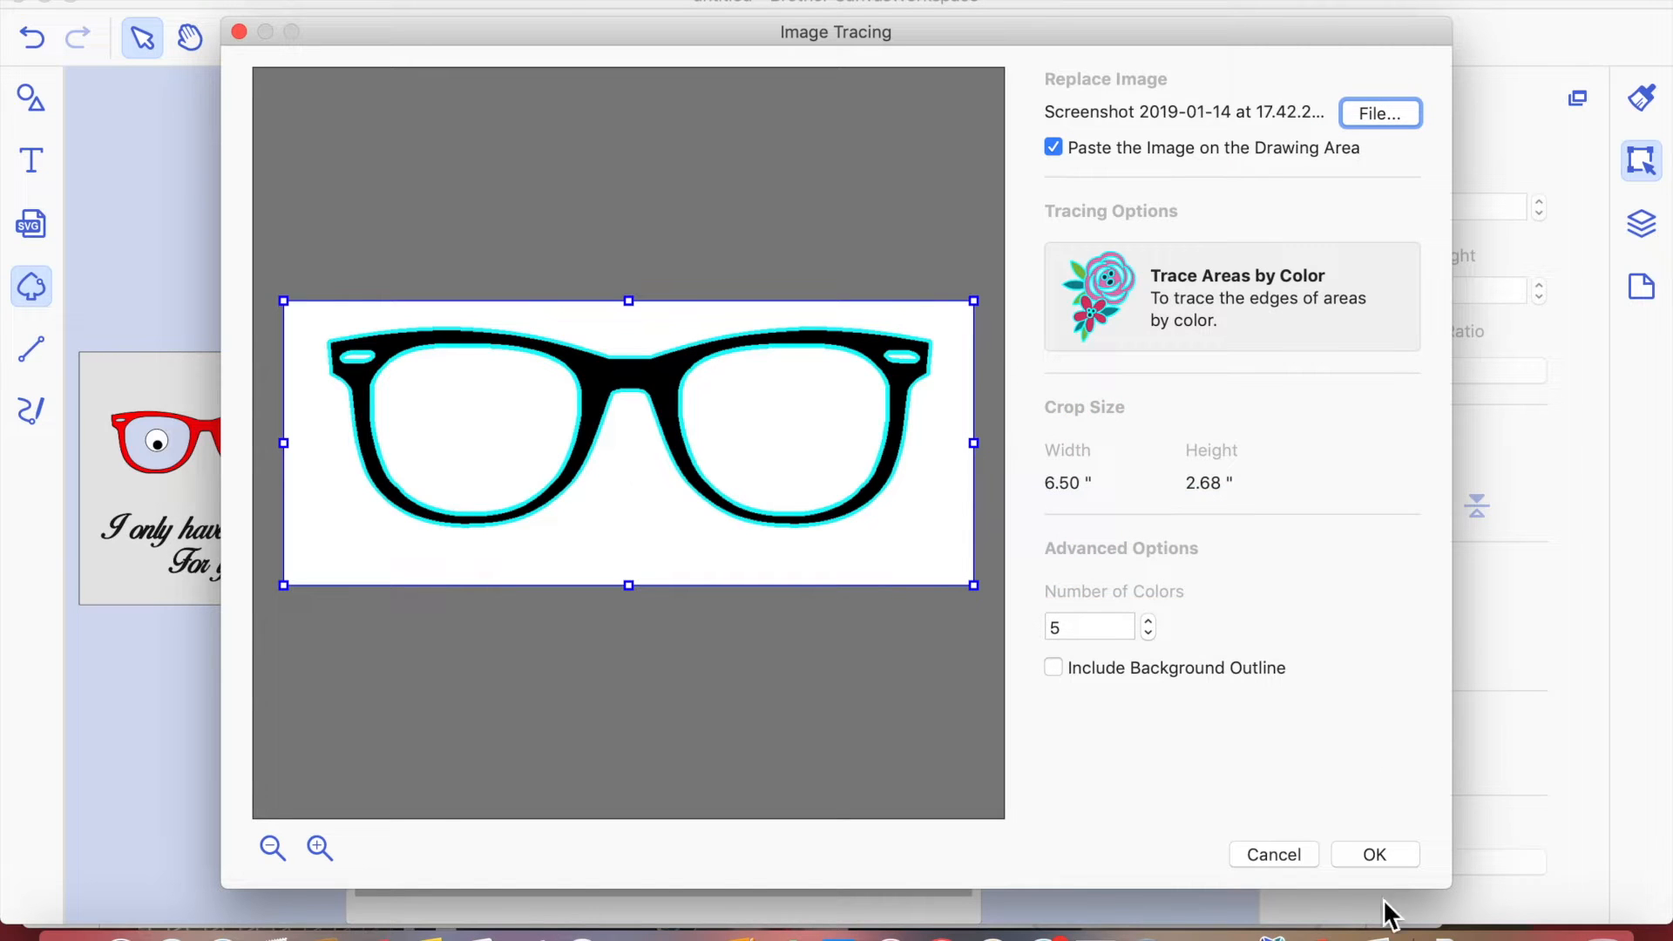
{"action": "left_click", "coordinate": [1383, 857]}
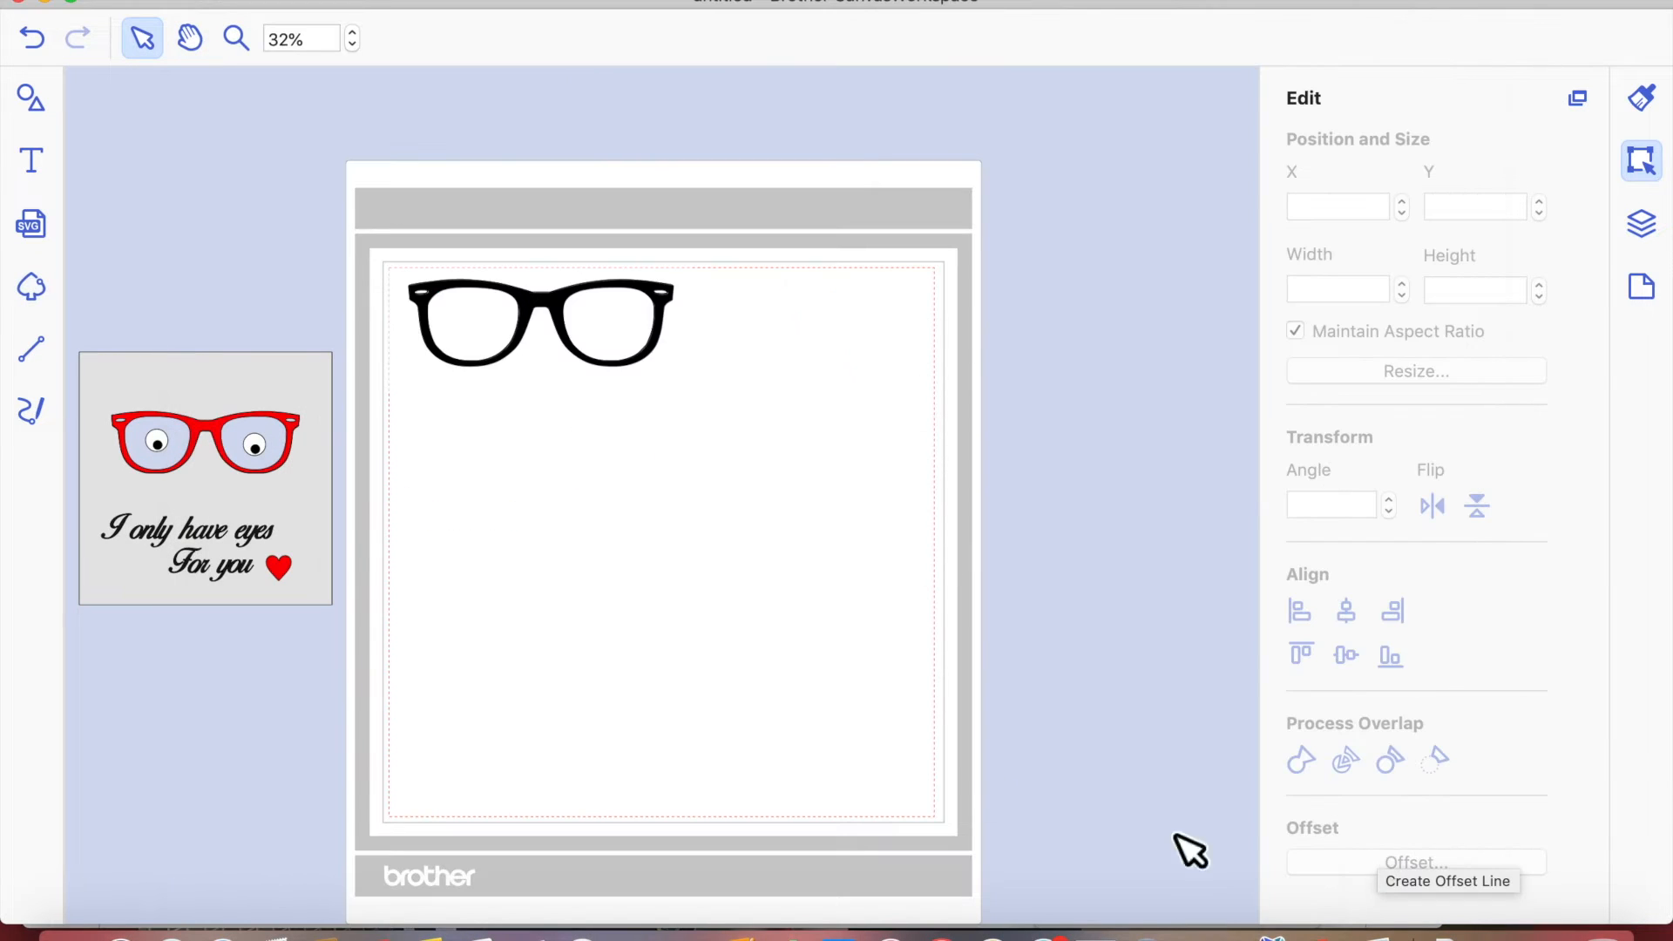
- Try to move the traced glasses, and ungroup them into separate shapes and the source image
{"action": "left_click_drag", "start_coordinate": [657, 310], "coordinate": [695, 474]}
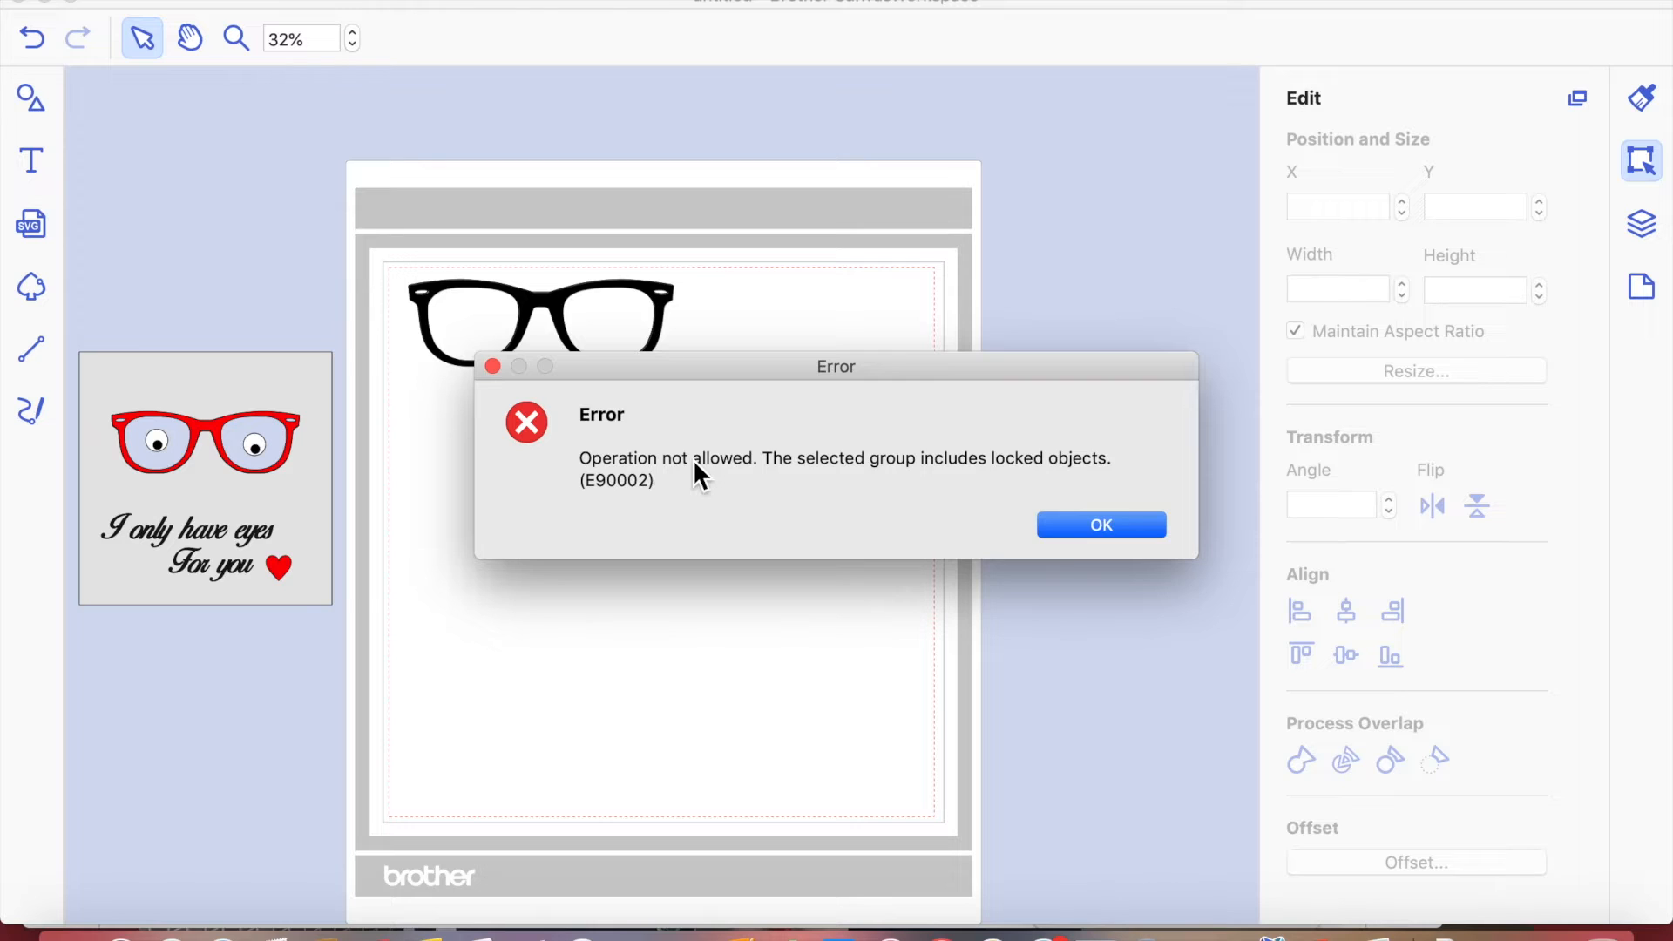
{"action": "left_click", "coordinate": [1092, 533]}
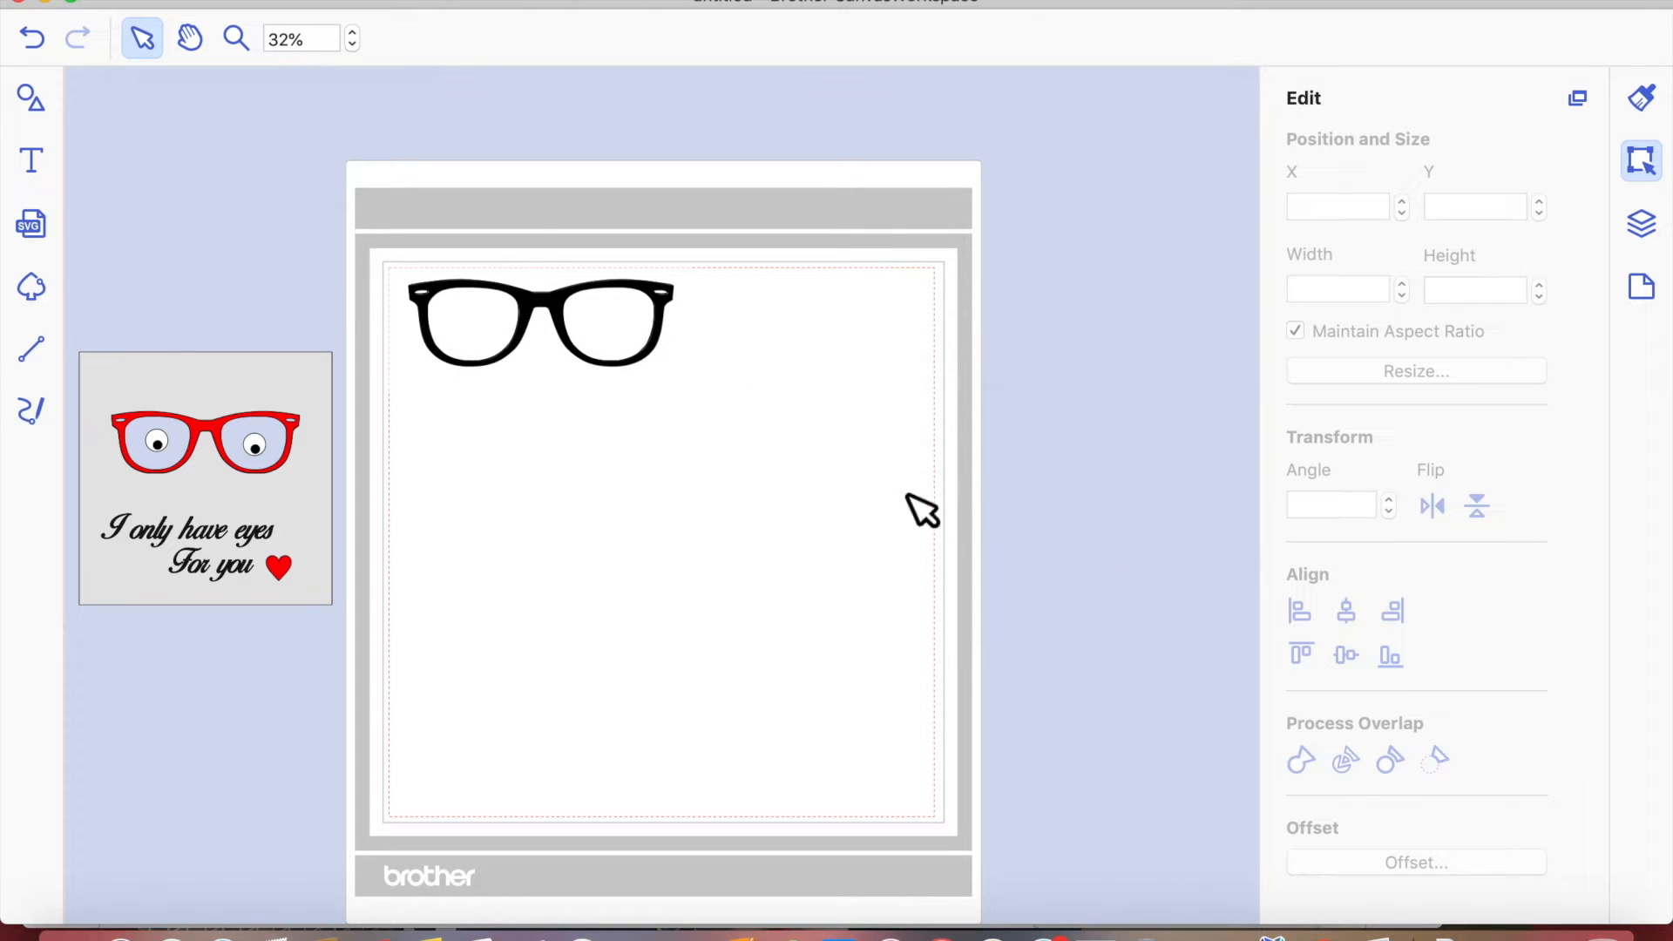
{"action": "left_click", "coordinate": [665, 329]}
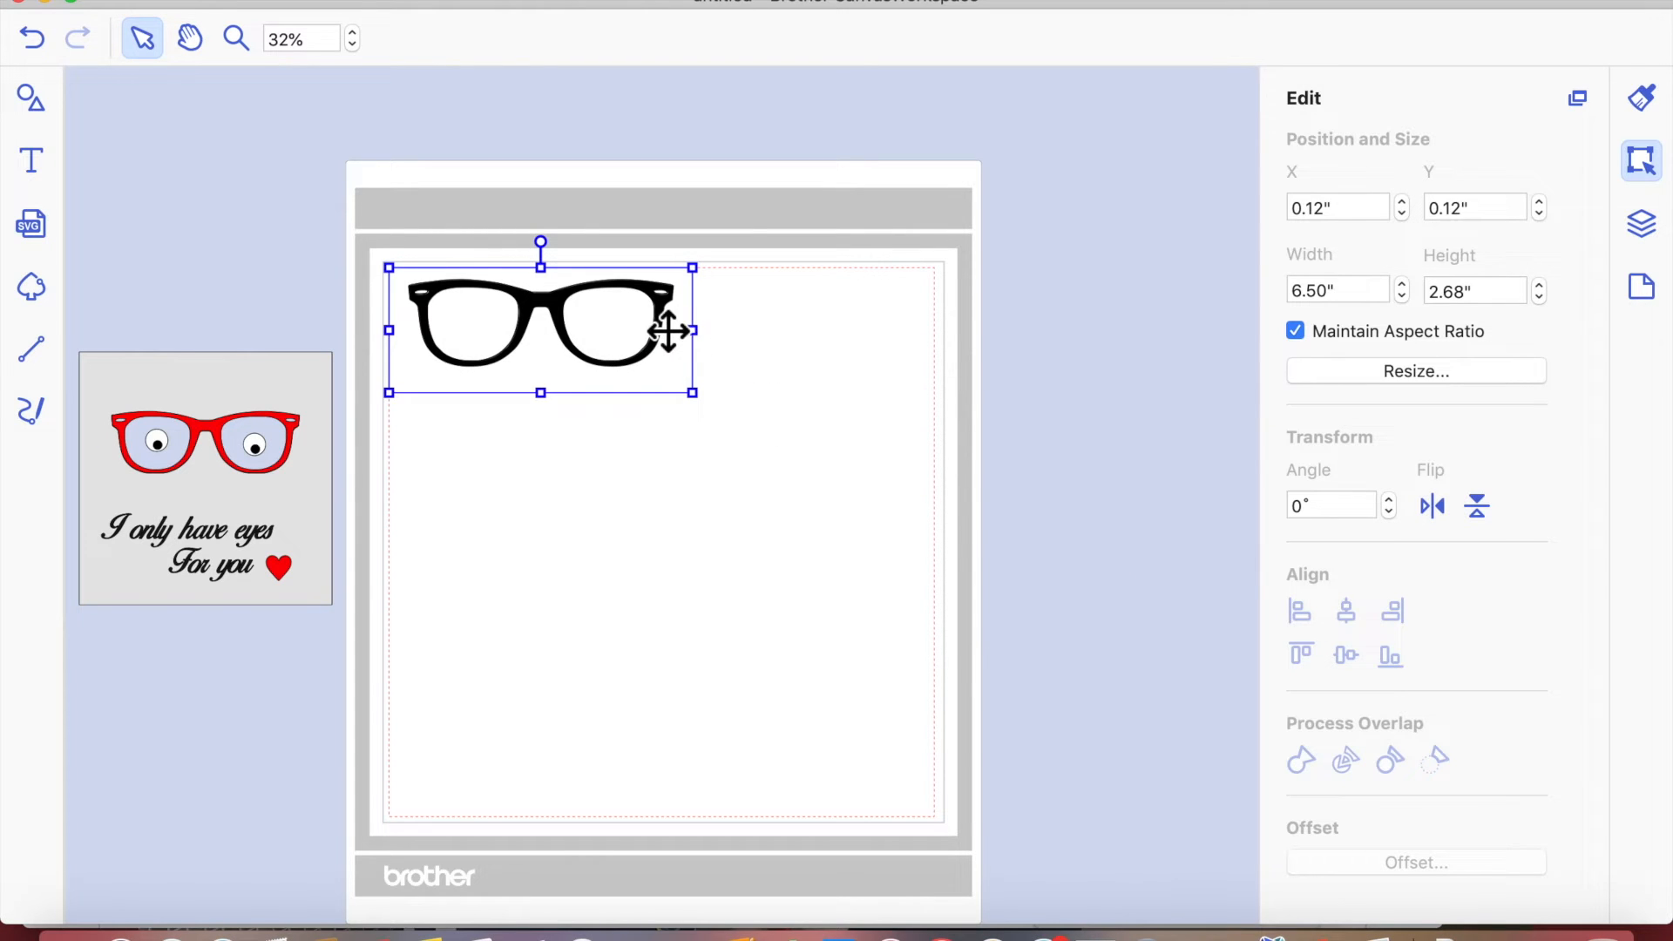
{"action": "left_click", "coordinate": [1656, 225]}
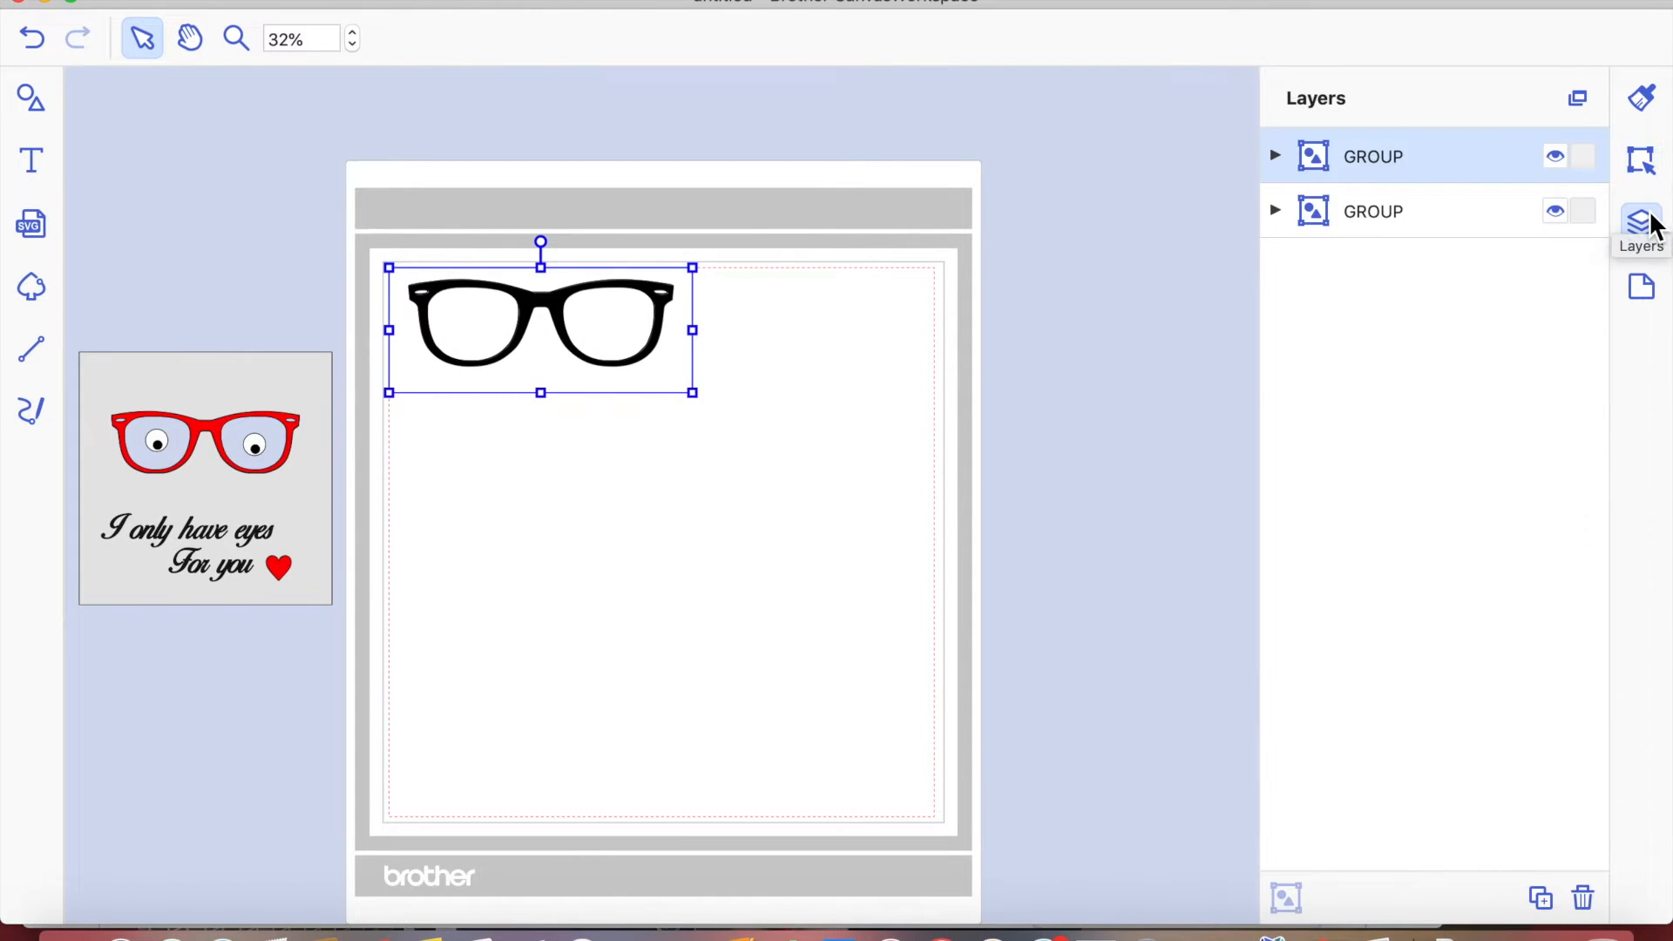
{"action": "right_click", "coordinate": [1336, 166]}
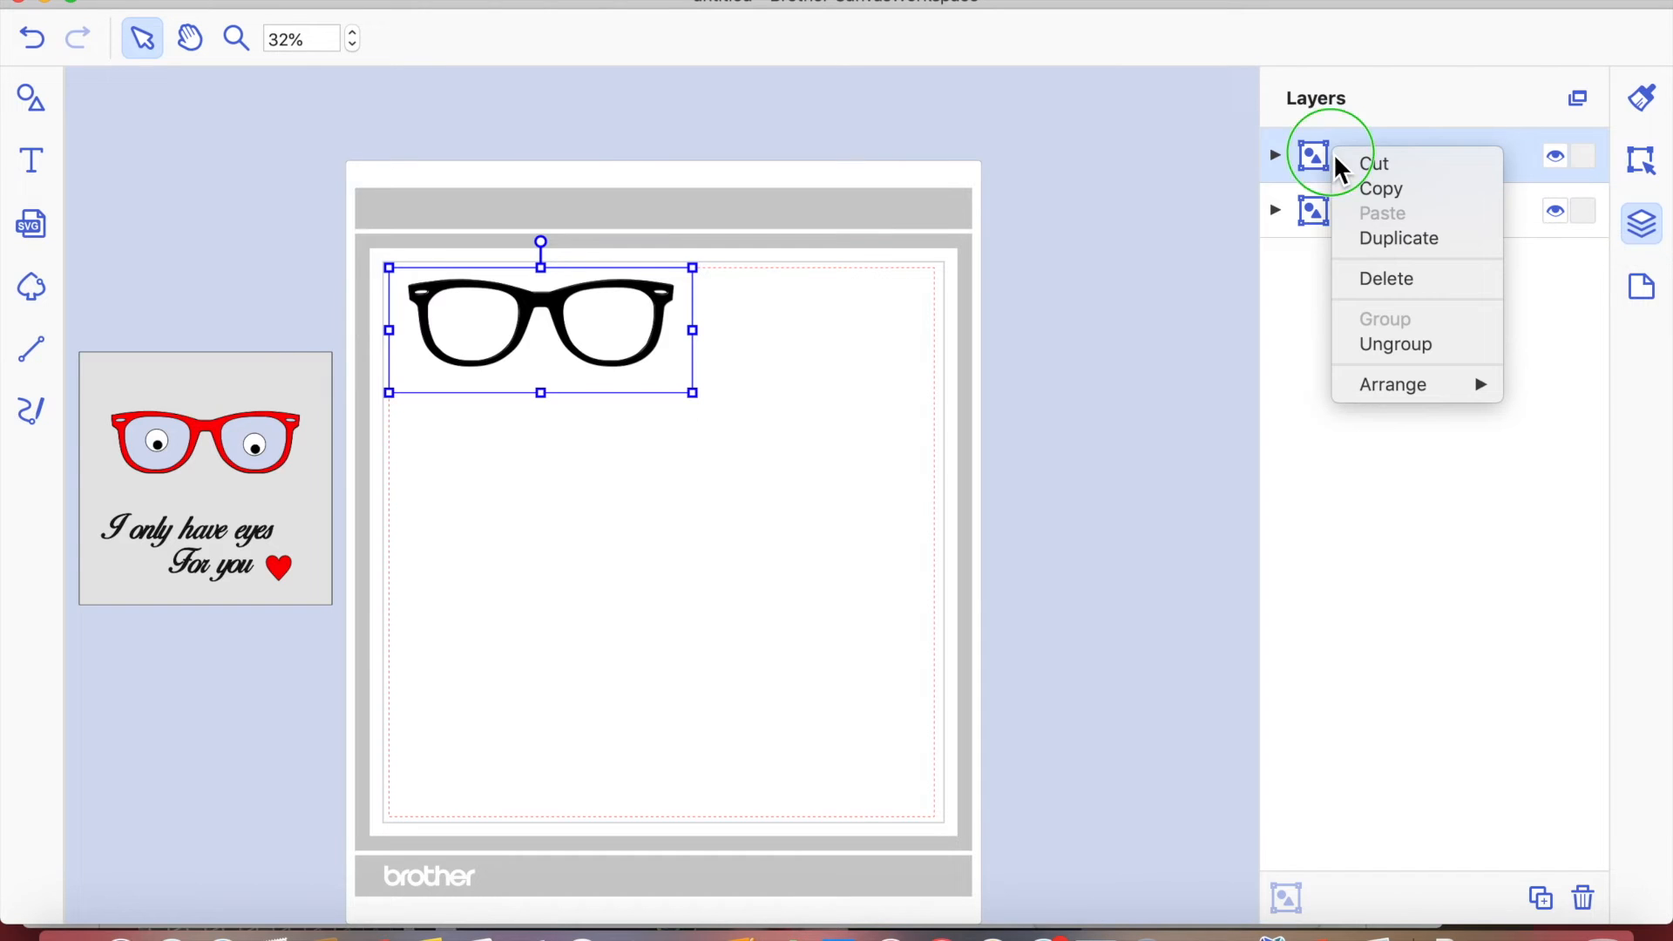
{"action": "left_click", "coordinate": [1395, 342]}
{"action": "left_click", "coordinate": [746, 444]}
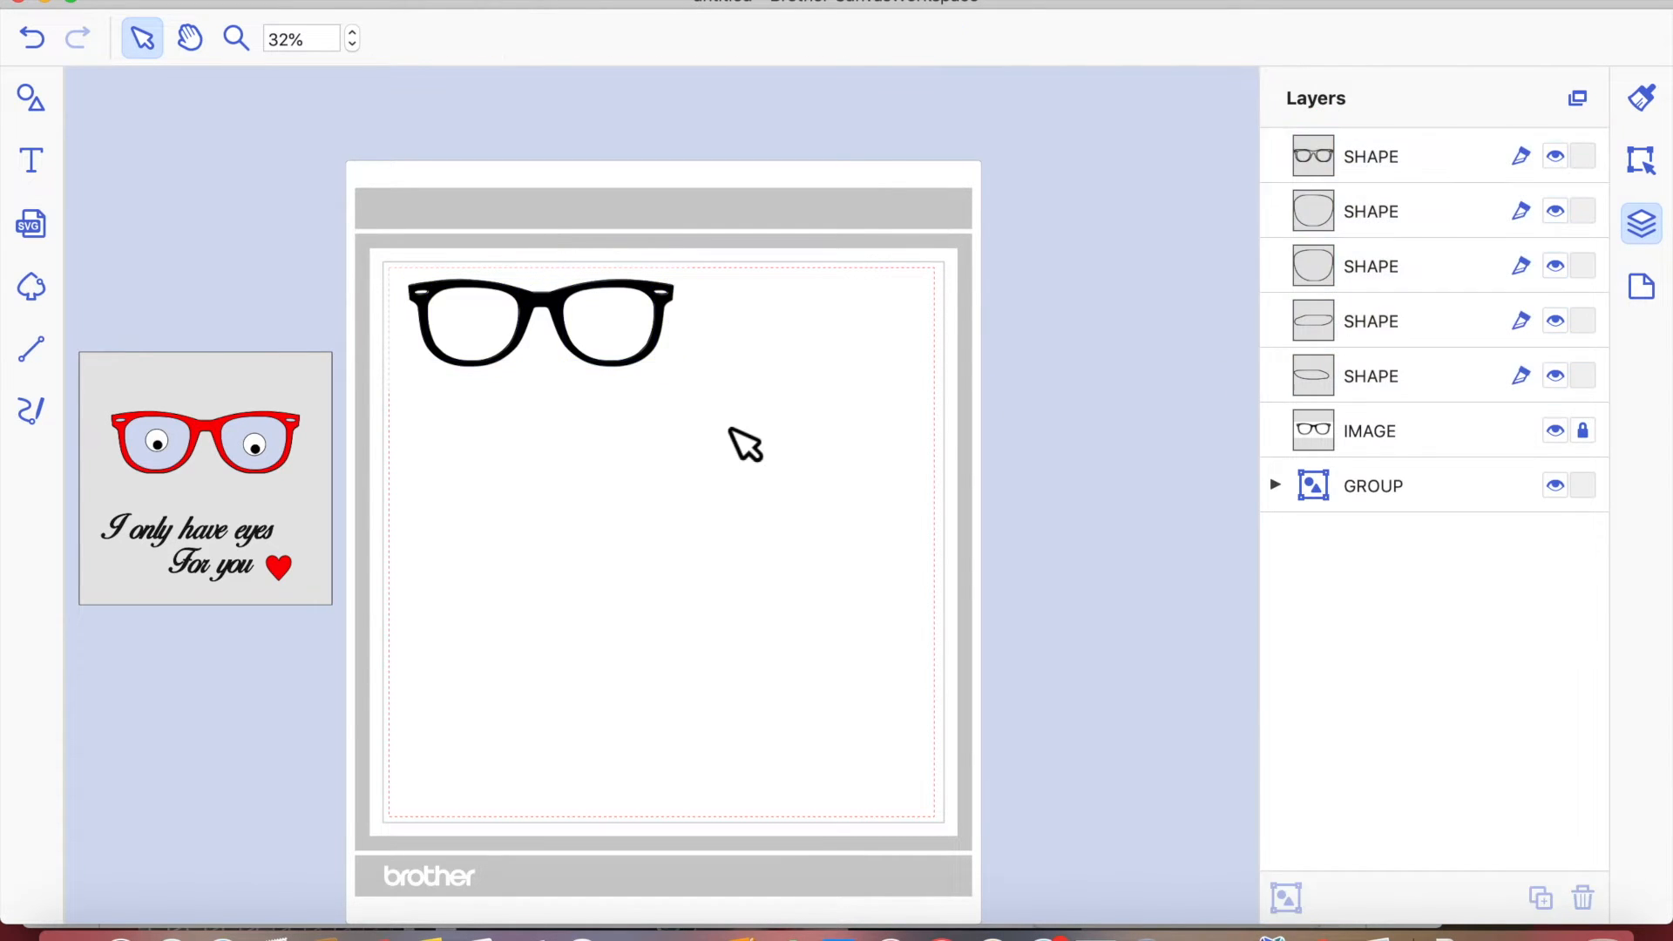
- Move the two traced lens outlines off the glasses and stack them in the empty area beside the mat
{"action": "left_click_drag", "start_coordinate": [598, 328], "coordinate": [834, 333]}
{"action": "left_click_drag", "start_coordinate": [485, 325], "coordinate": [1124, 270]}
{"action": "left_click", "coordinate": [862, 341]}
{"action": "left_click_drag", "start_coordinate": [1043, 384], "coordinate": [1081, 401]}
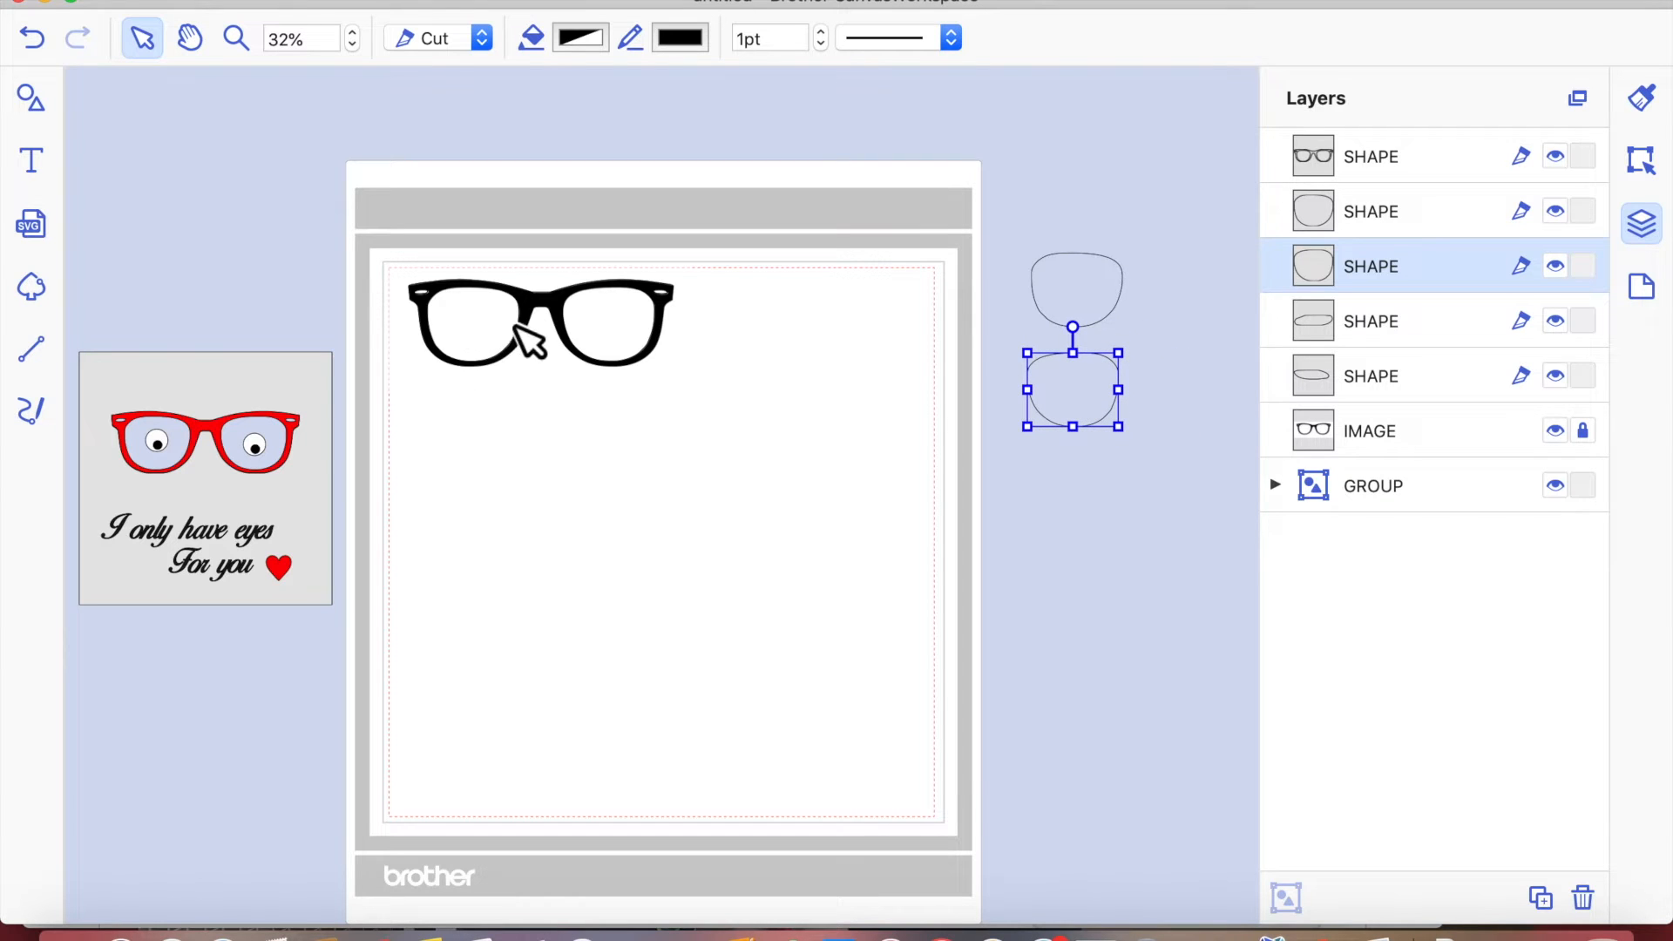
- Move the traced frame outline down the mat, clear of the black glasses image, and leave it selected
{"action": "left_click", "coordinate": [536, 304]}
{"action": "left_click_drag", "start_coordinate": [532, 347], "coordinate": [537, 467]}
{"action": "left_click", "coordinate": [629, 366]}
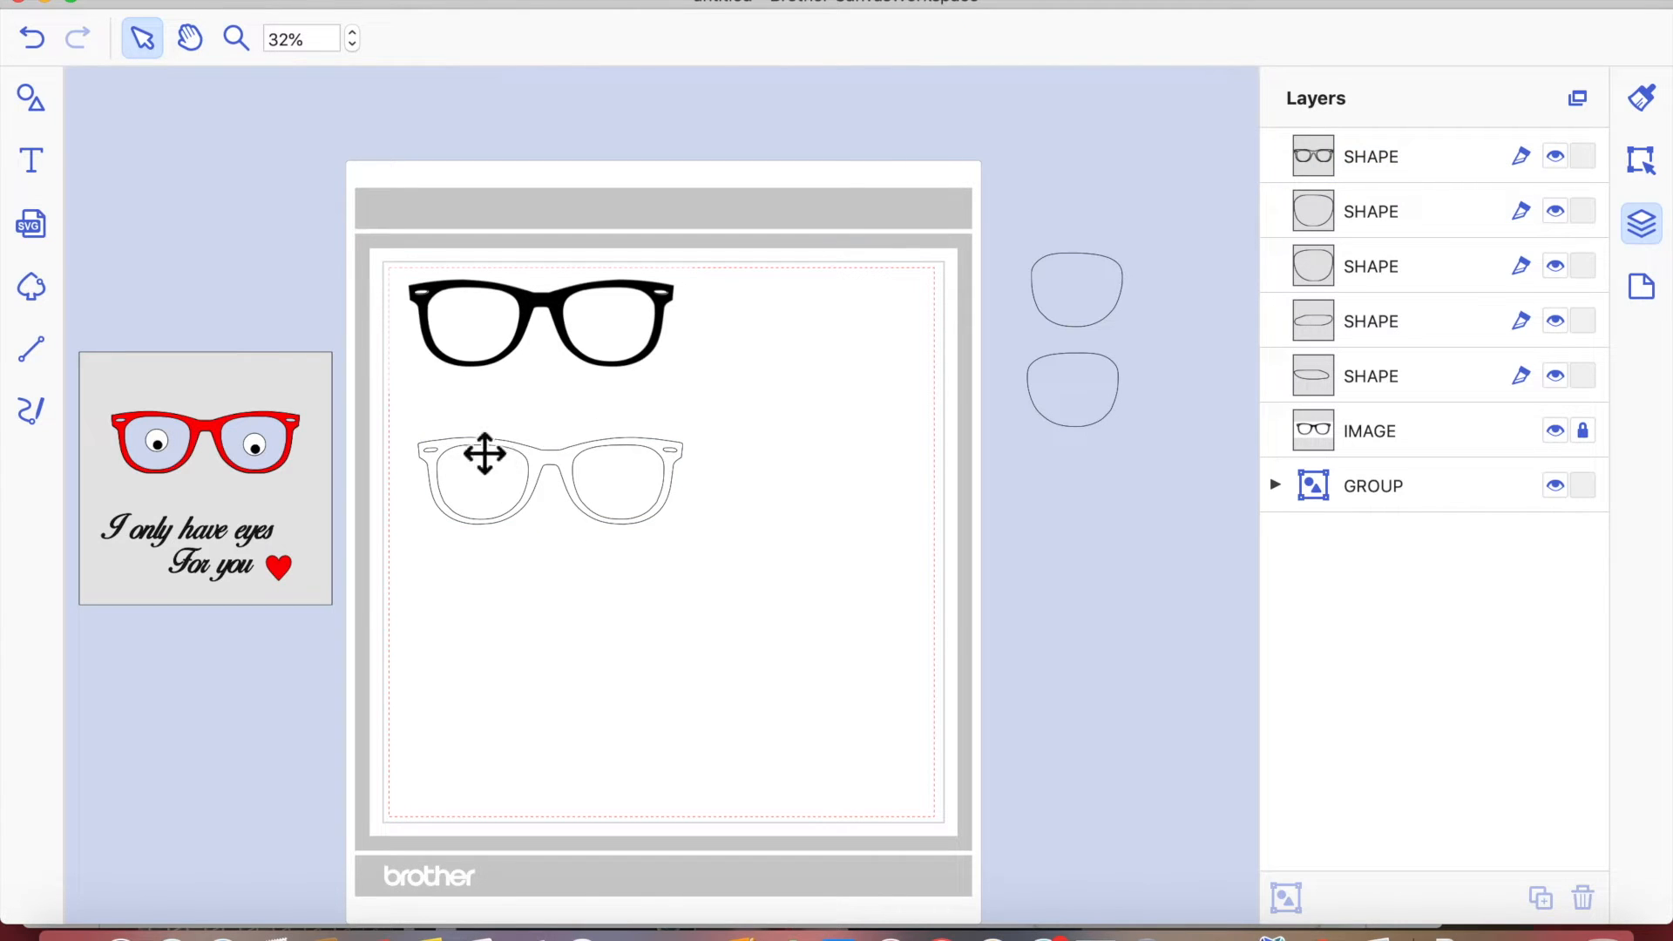
{"action": "left_click", "coordinate": [553, 469]}
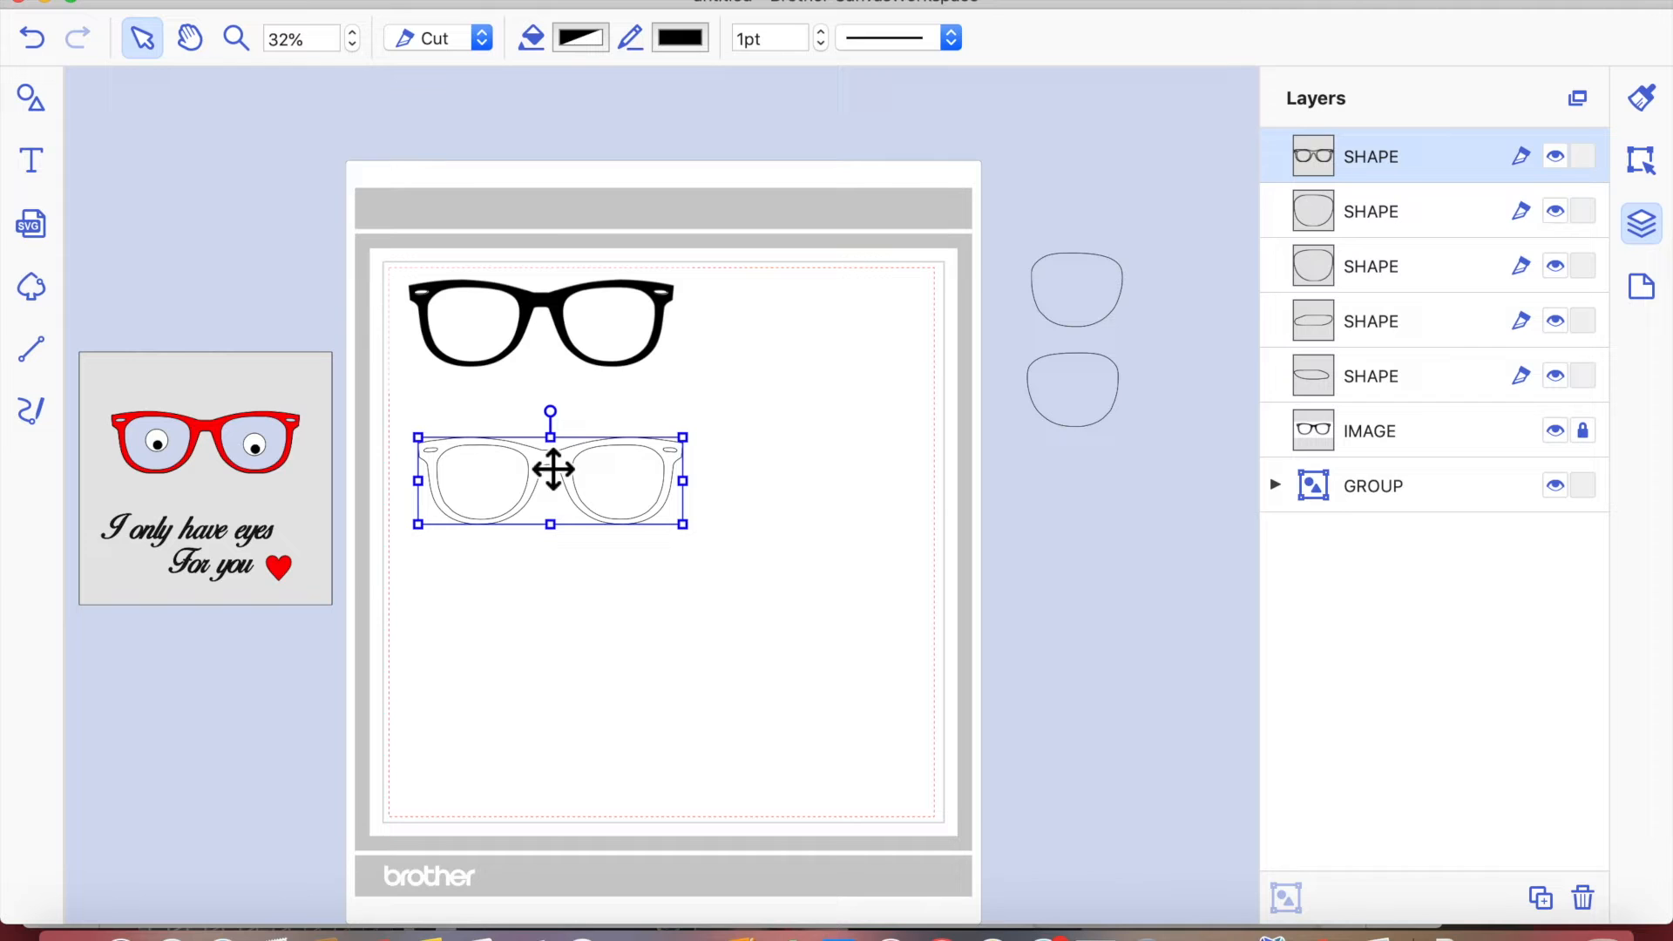
- Fill the traced glasses frame below the black image with red and close the colour picker
{"action": "left_click", "coordinate": [1643, 96]}
{"action": "left_click", "coordinate": [1345, 307]}
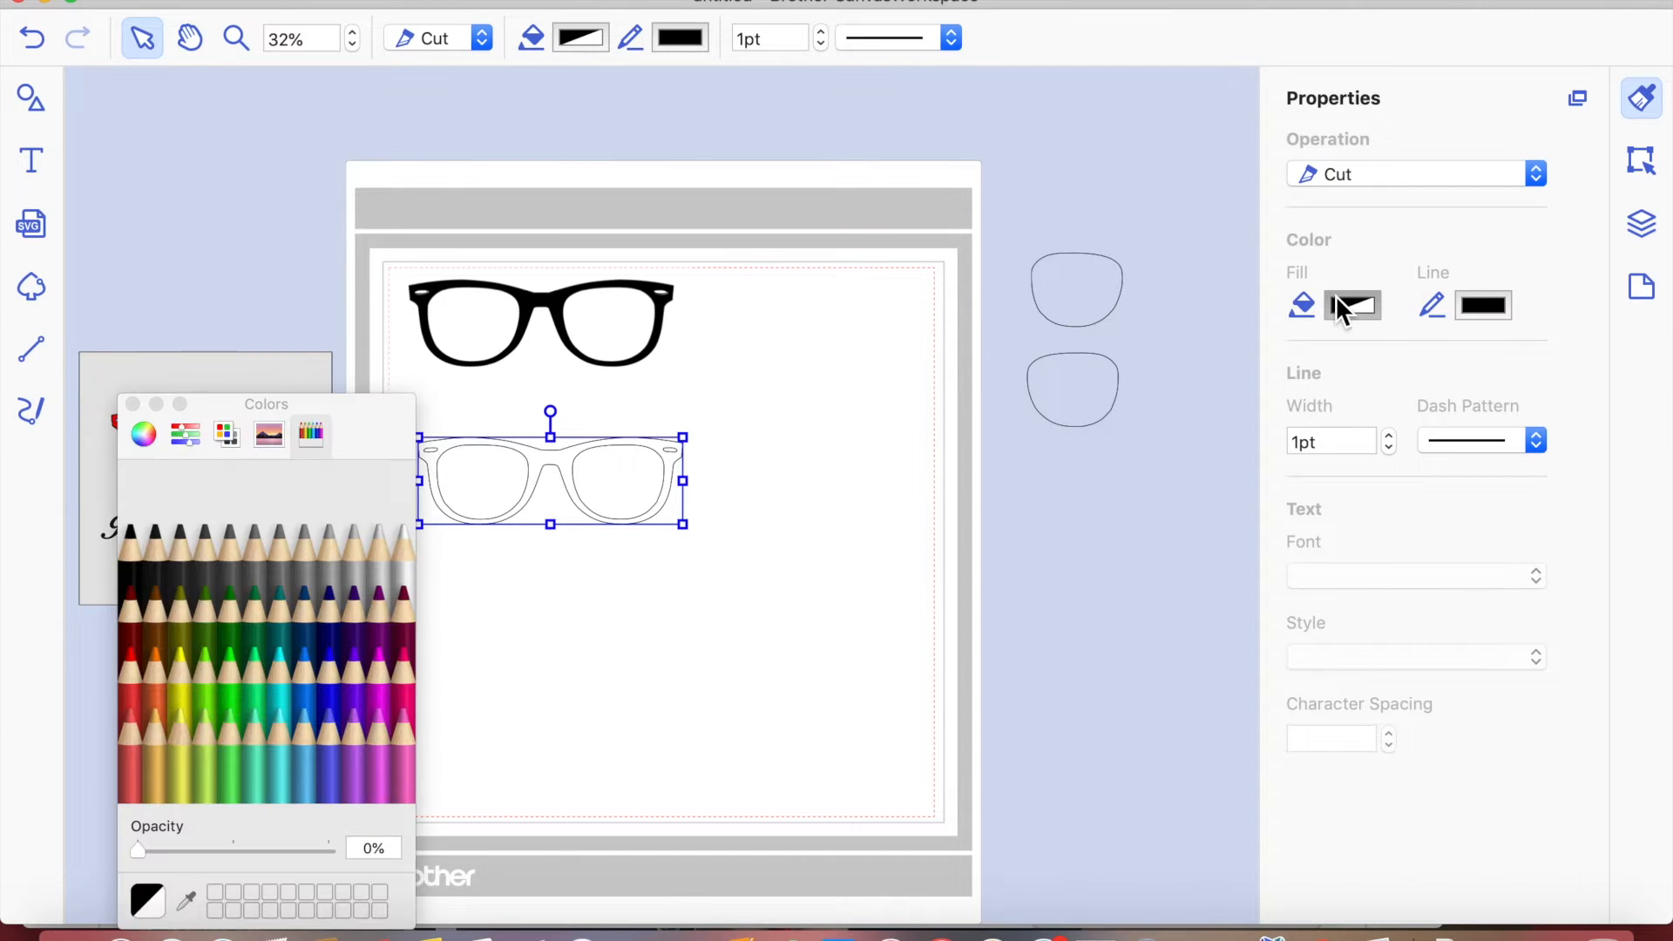
{"action": "left_click", "coordinate": [135, 687]}
{"action": "left_click", "coordinate": [710, 688]}
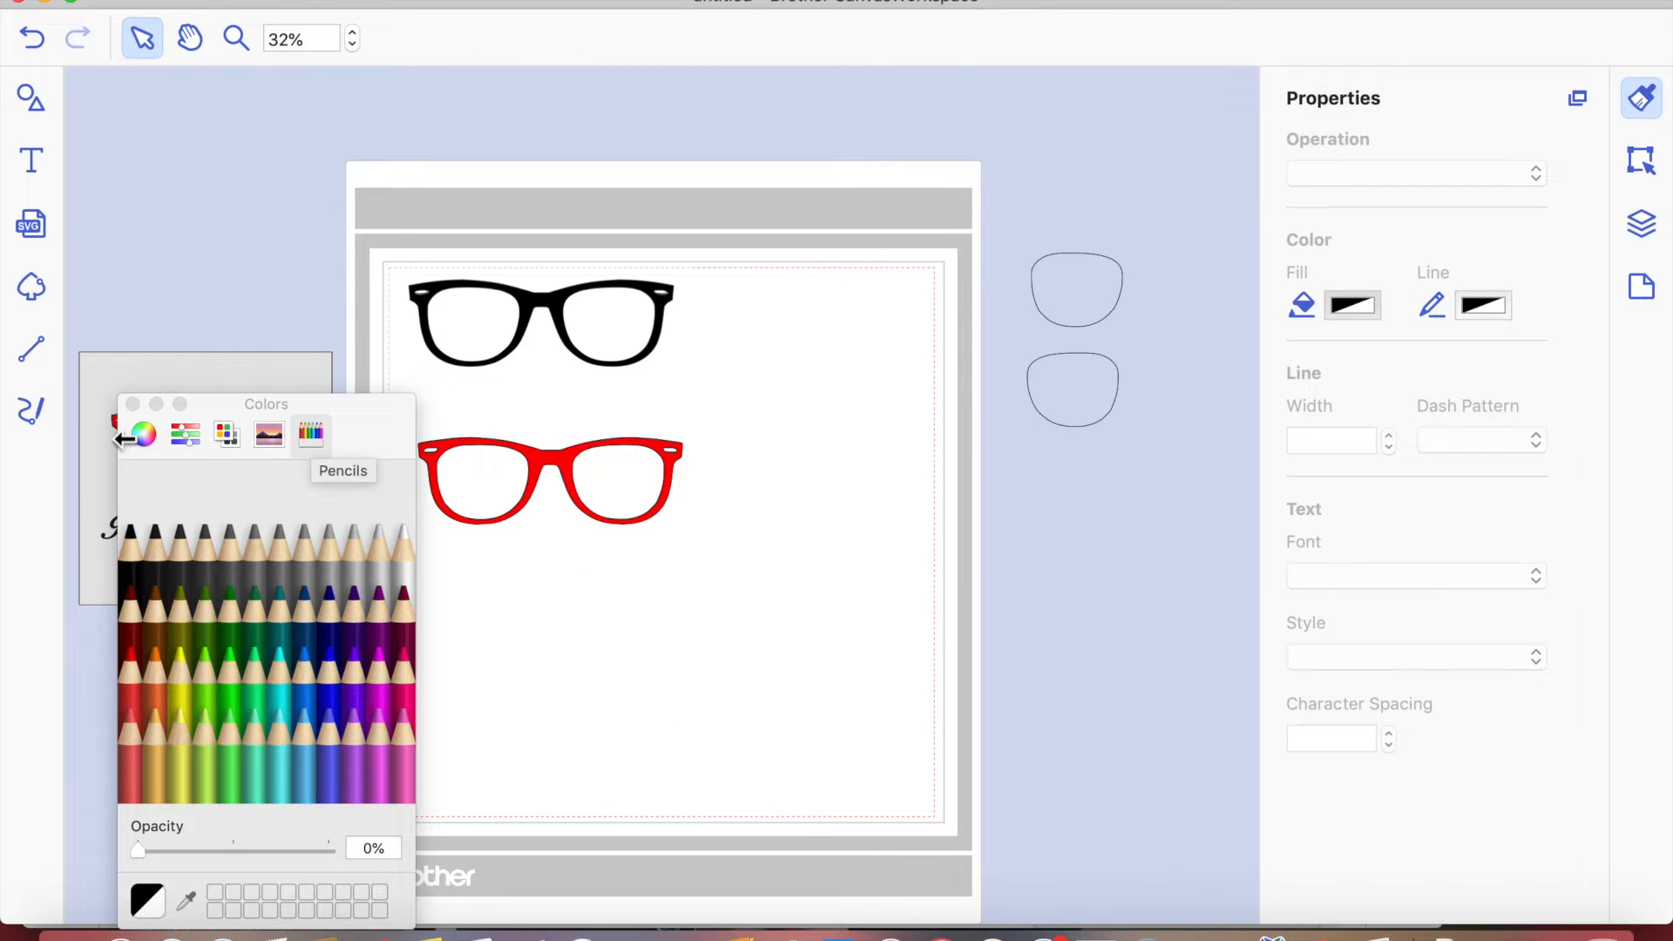
{"action": "left_click", "coordinate": [133, 404]}
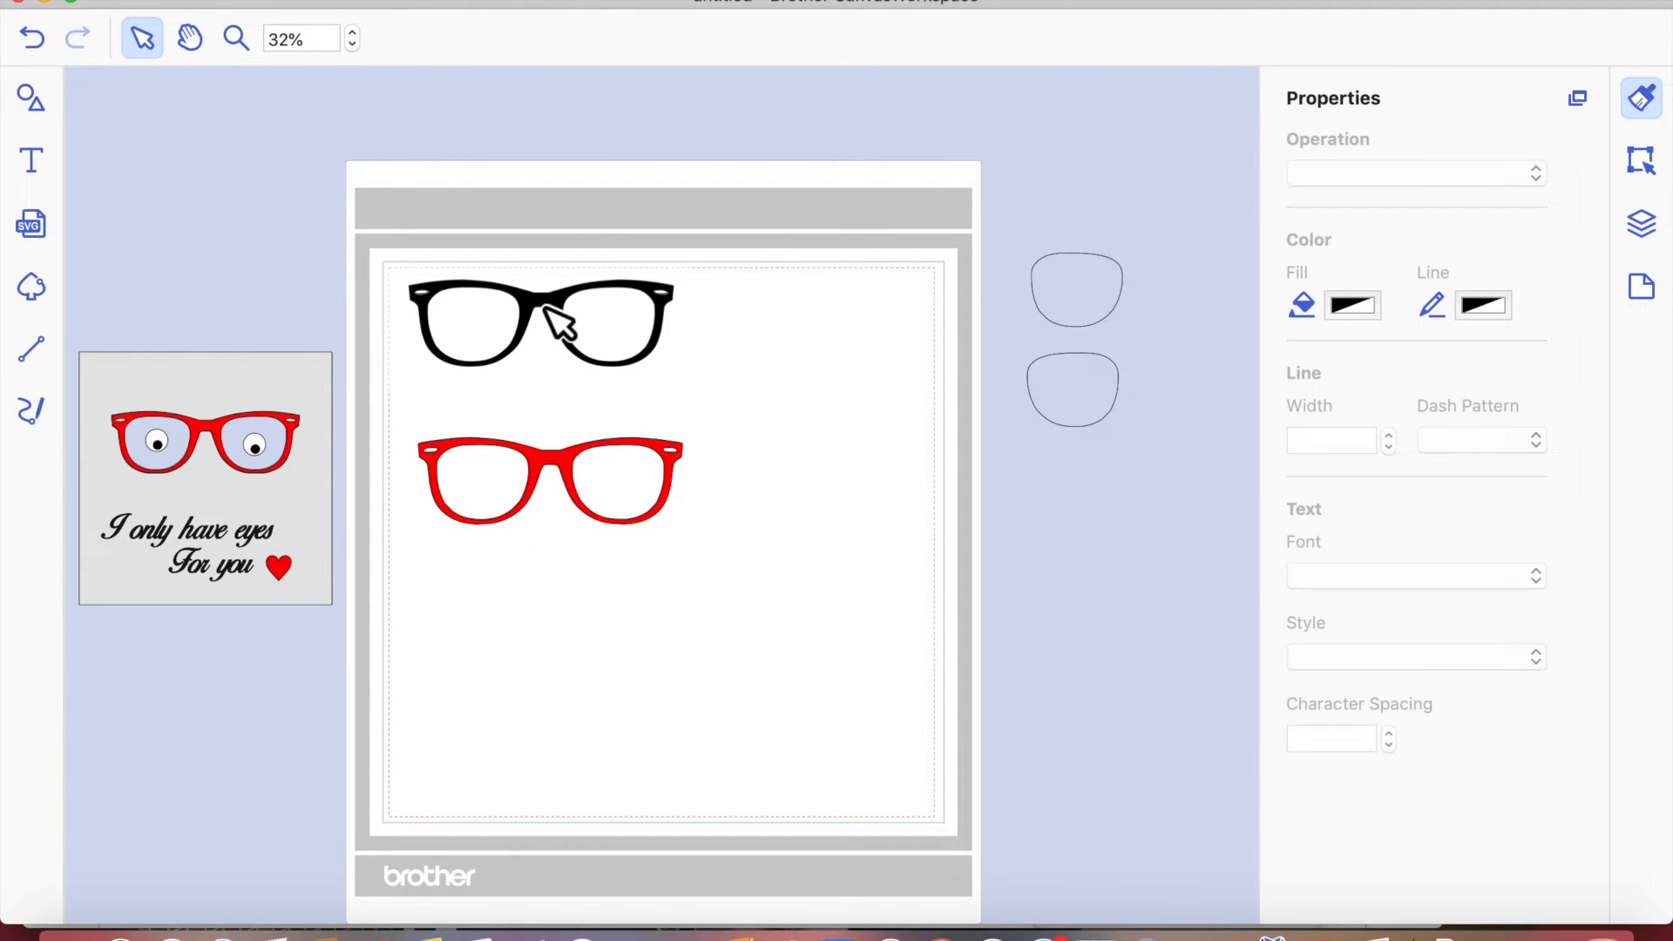
- Examine which leftover traced shapes still lie over the black glasses image
{"action": "left_click", "coordinate": [502, 308]}
{"action": "left_click", "coordinate": [506, 291]}
{"action": "left_click_drag", "start_coordinate": [383, 209], "coordinate": [702, 340]}
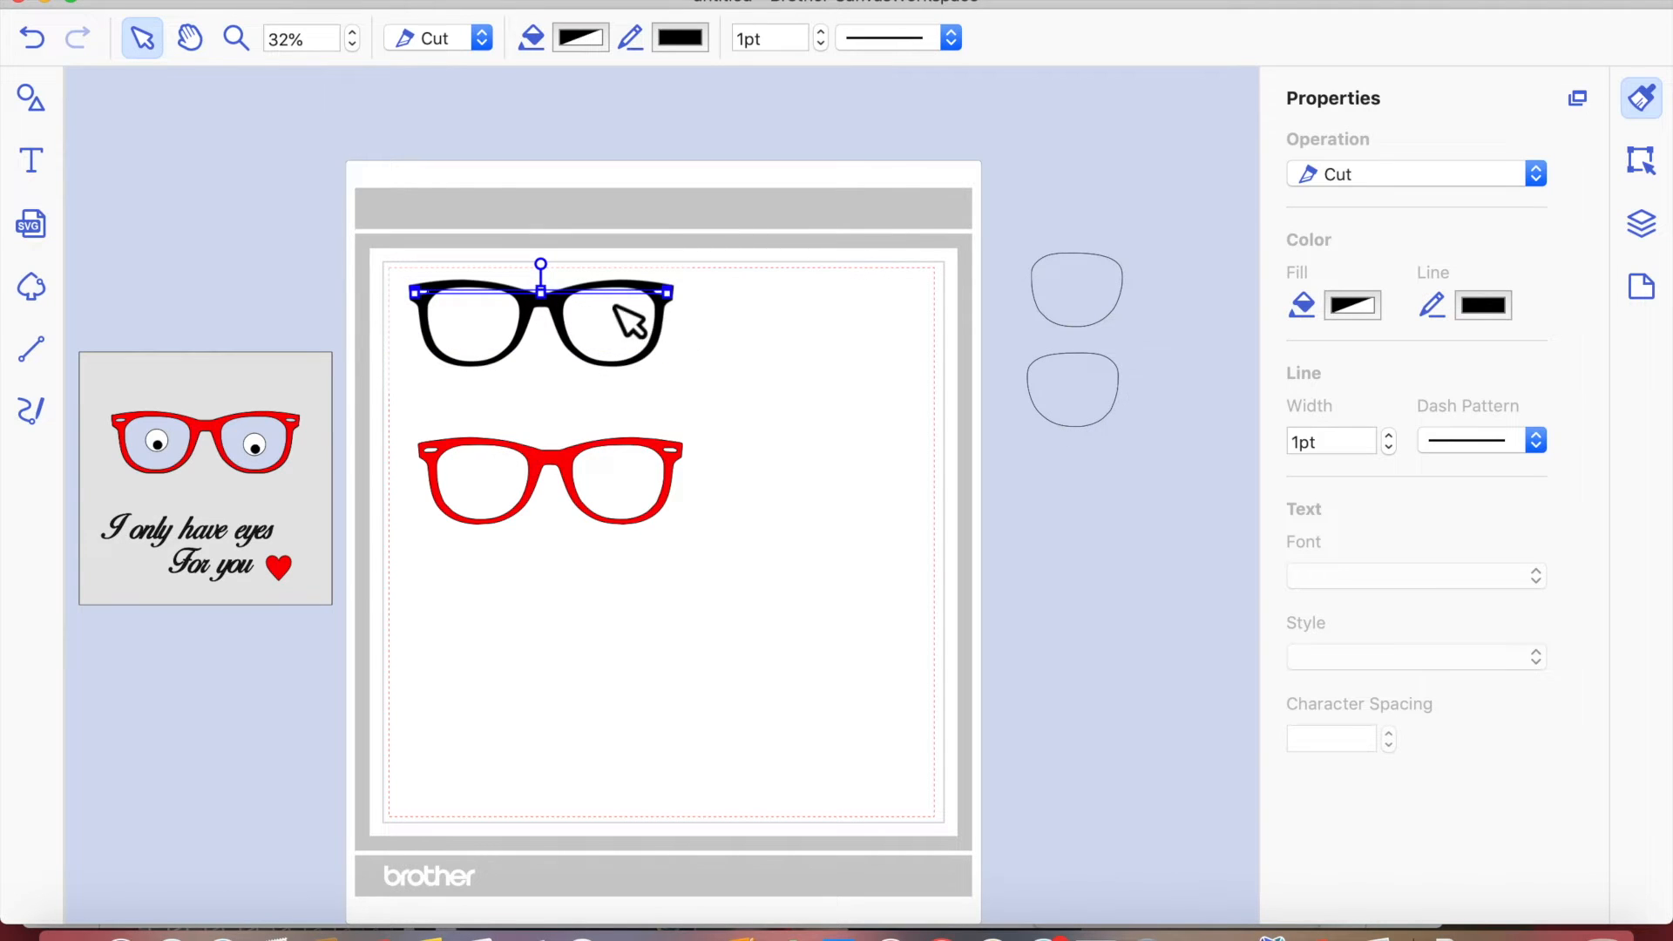
{"action": "left_click", "coordinate": [562, 314]}
{"action": "left_click_drag", "start_coordinate": [404, 258], "coordinate": [741, 377]}
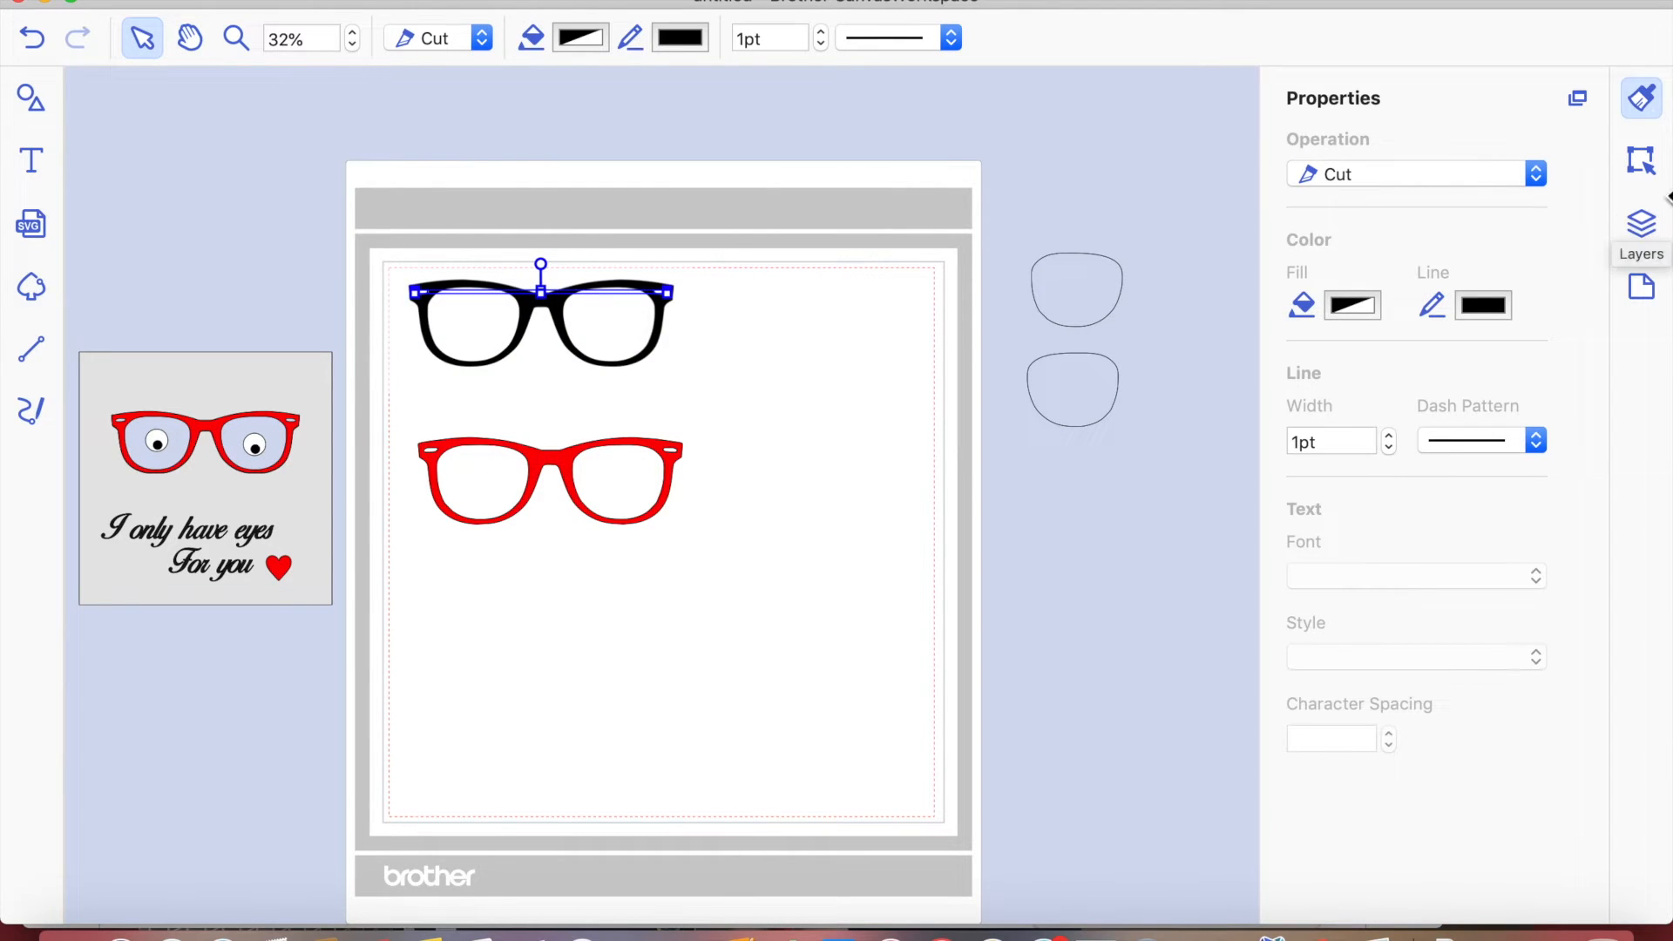
{"action": "left_click", "coordinate": [1642, 288]}
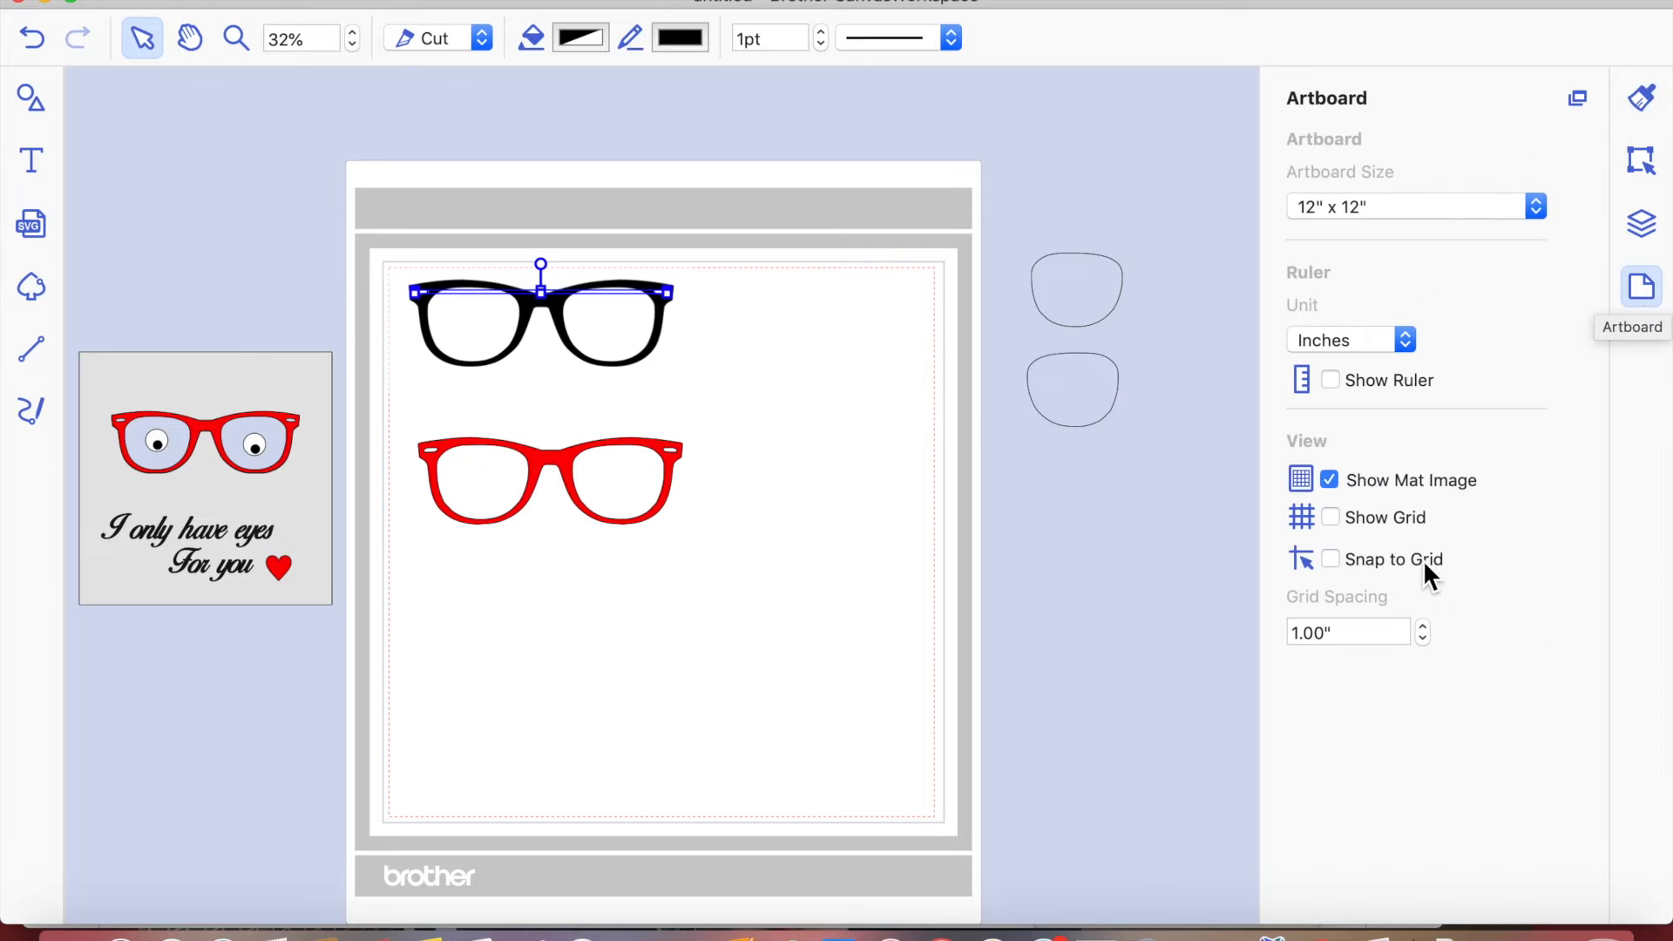
{"action": "left_click", "coordinate": [1643, 164]}
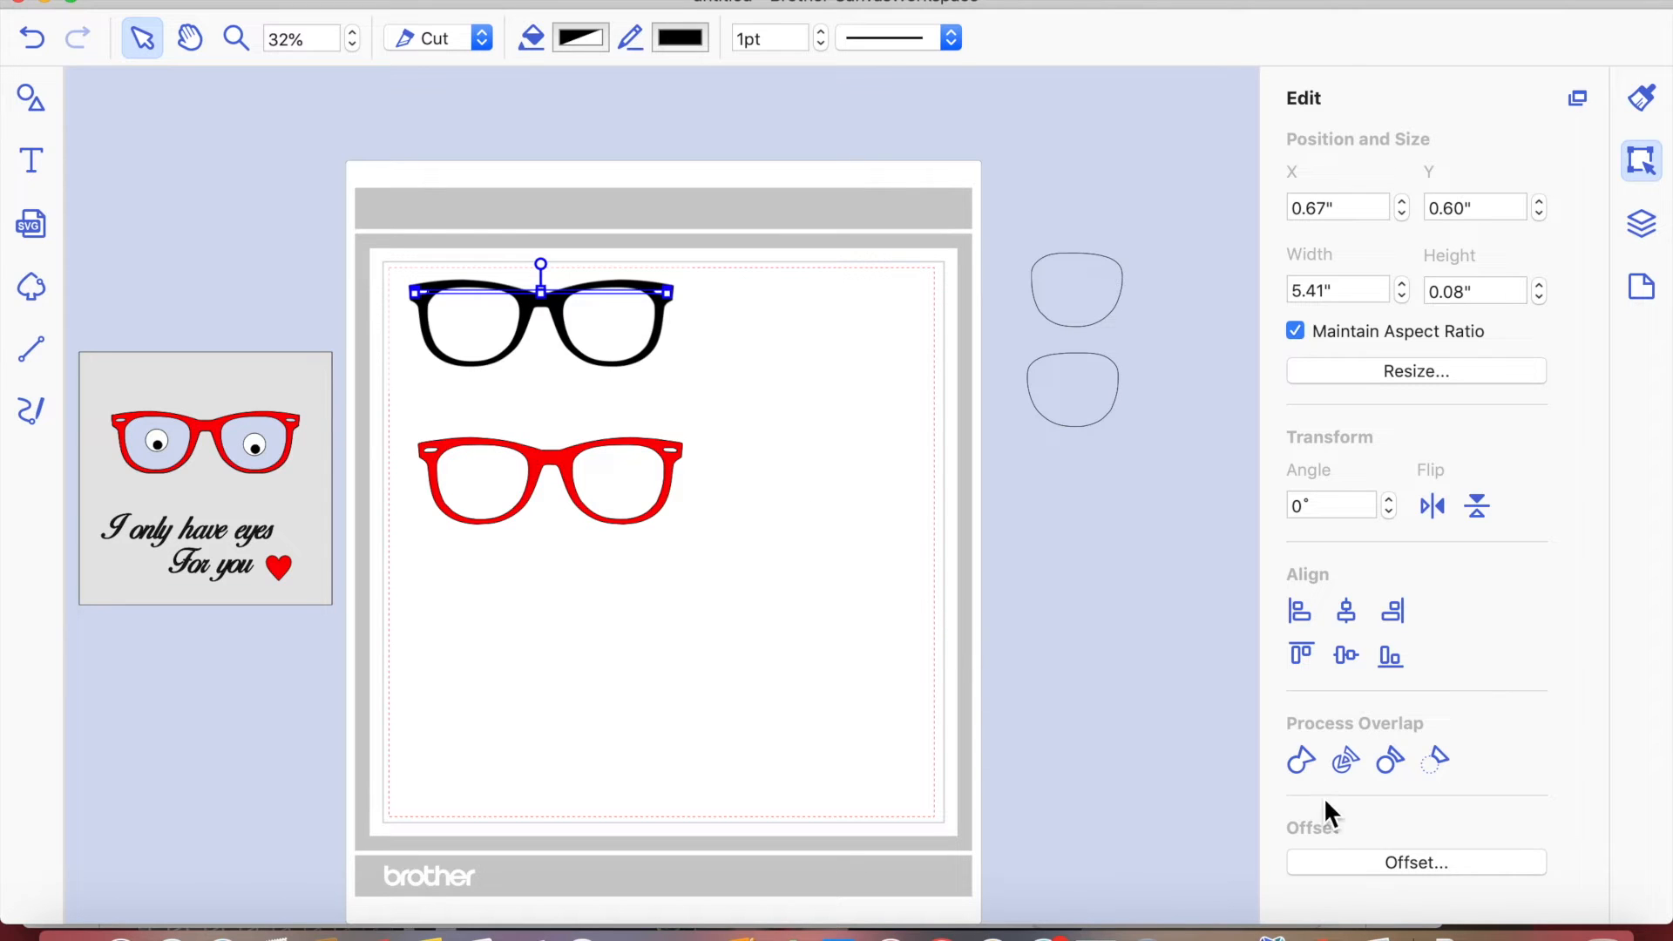
{"action": "left_click", "coordinate": [863, 728]}
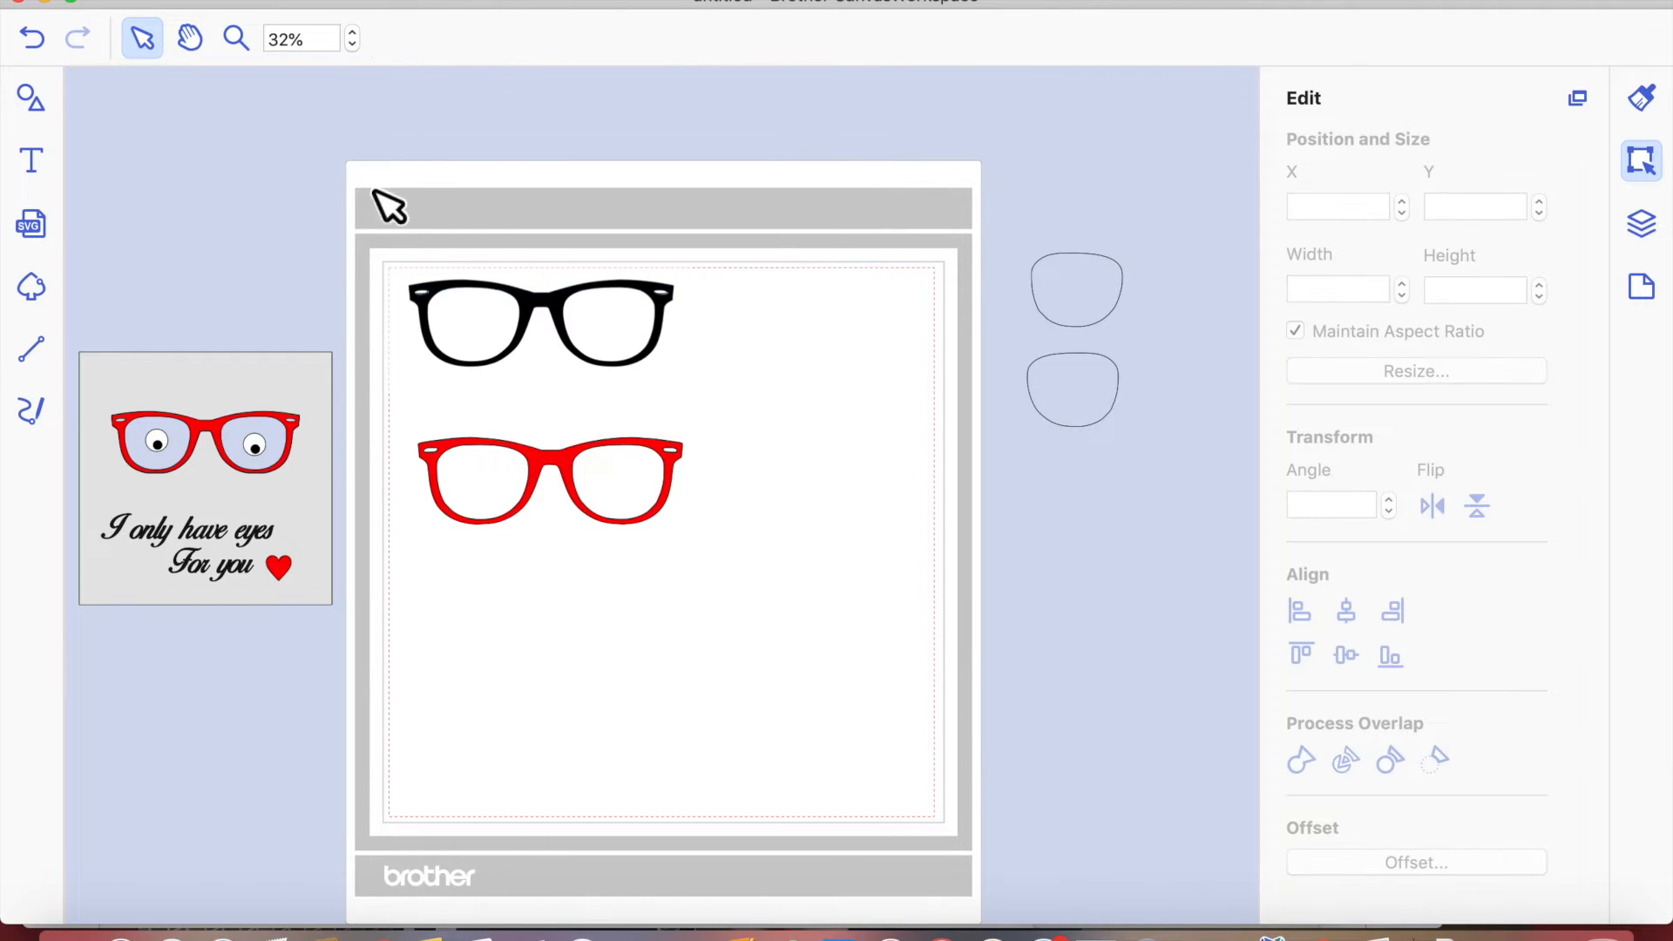
{"action": "left_click_drag", "start_coordinate": [358, 200], "coordinate": [732, 391]}
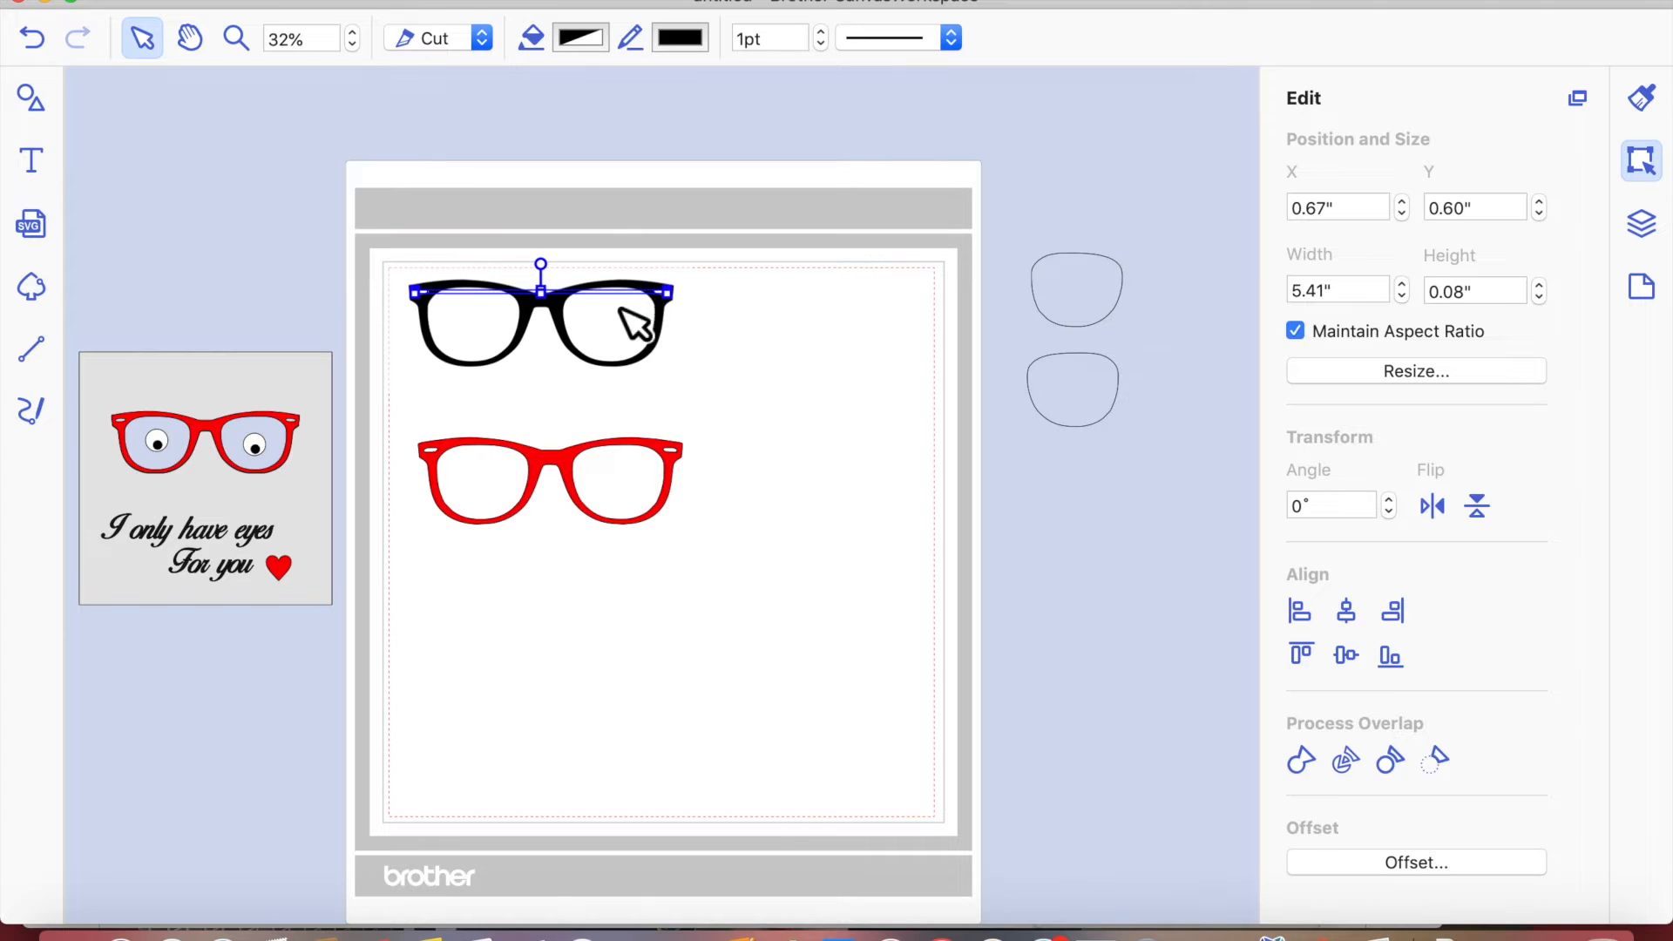
{"action": "left_click", "coordinate": [602, 333]}
{"action": "left_click_drag", "start_coordinate": [559, 309], "coordinate": [739, 389]}
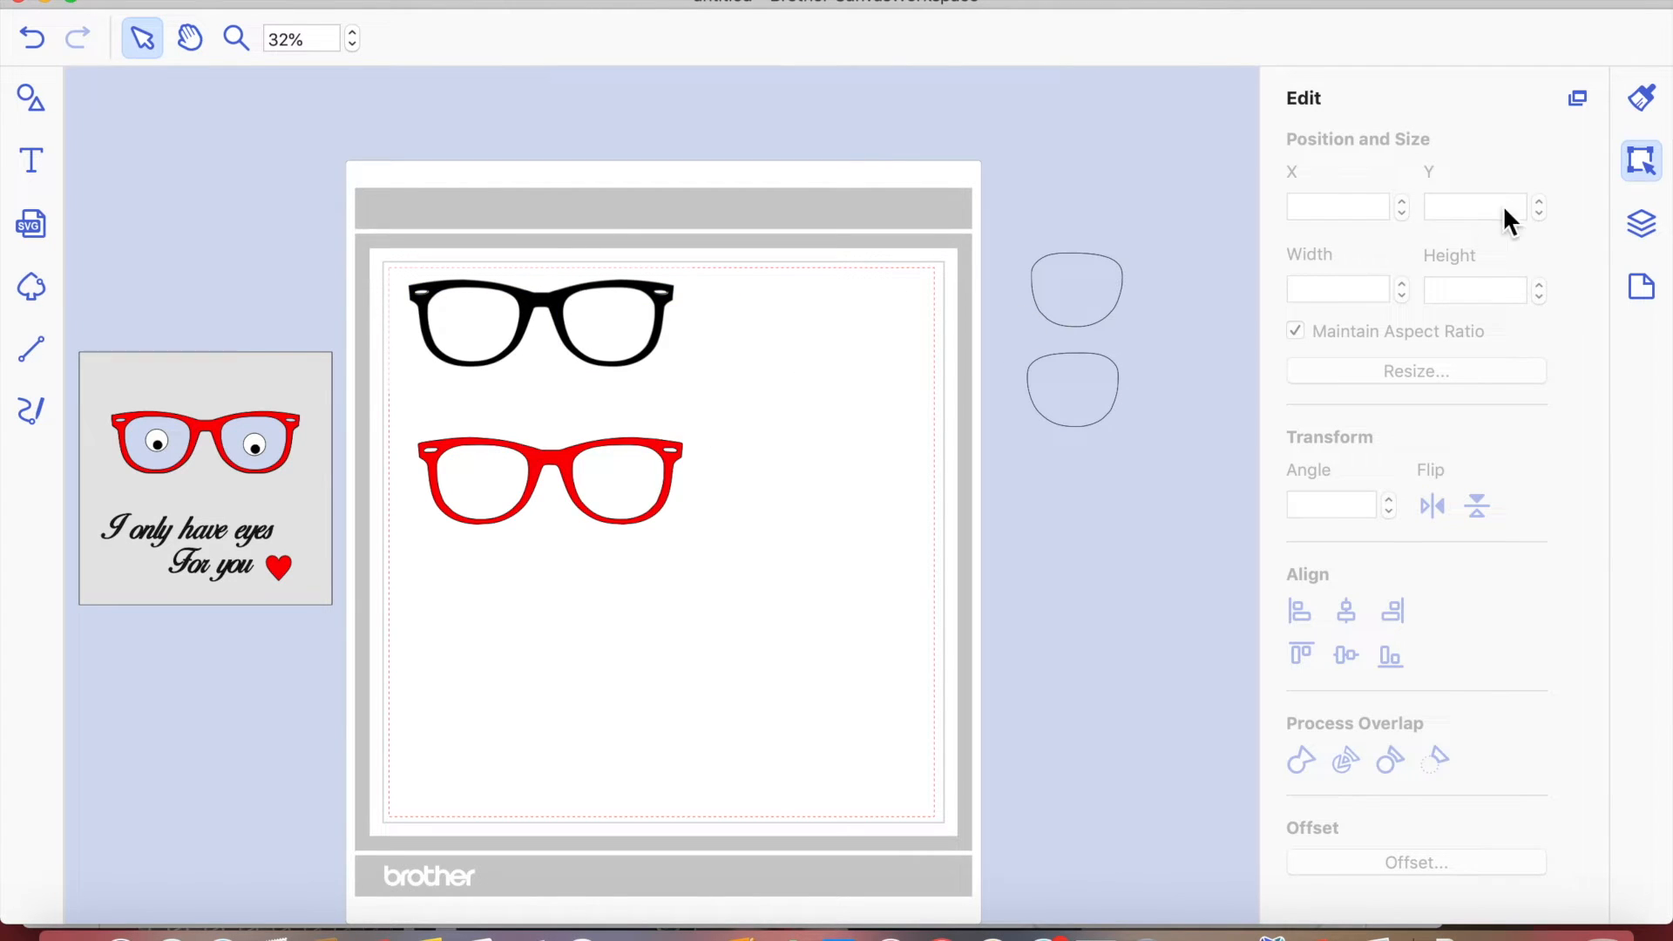
{"action": "left_click_drag", "start_coordinate": [364, 247], "coordinate": [802, 385]}
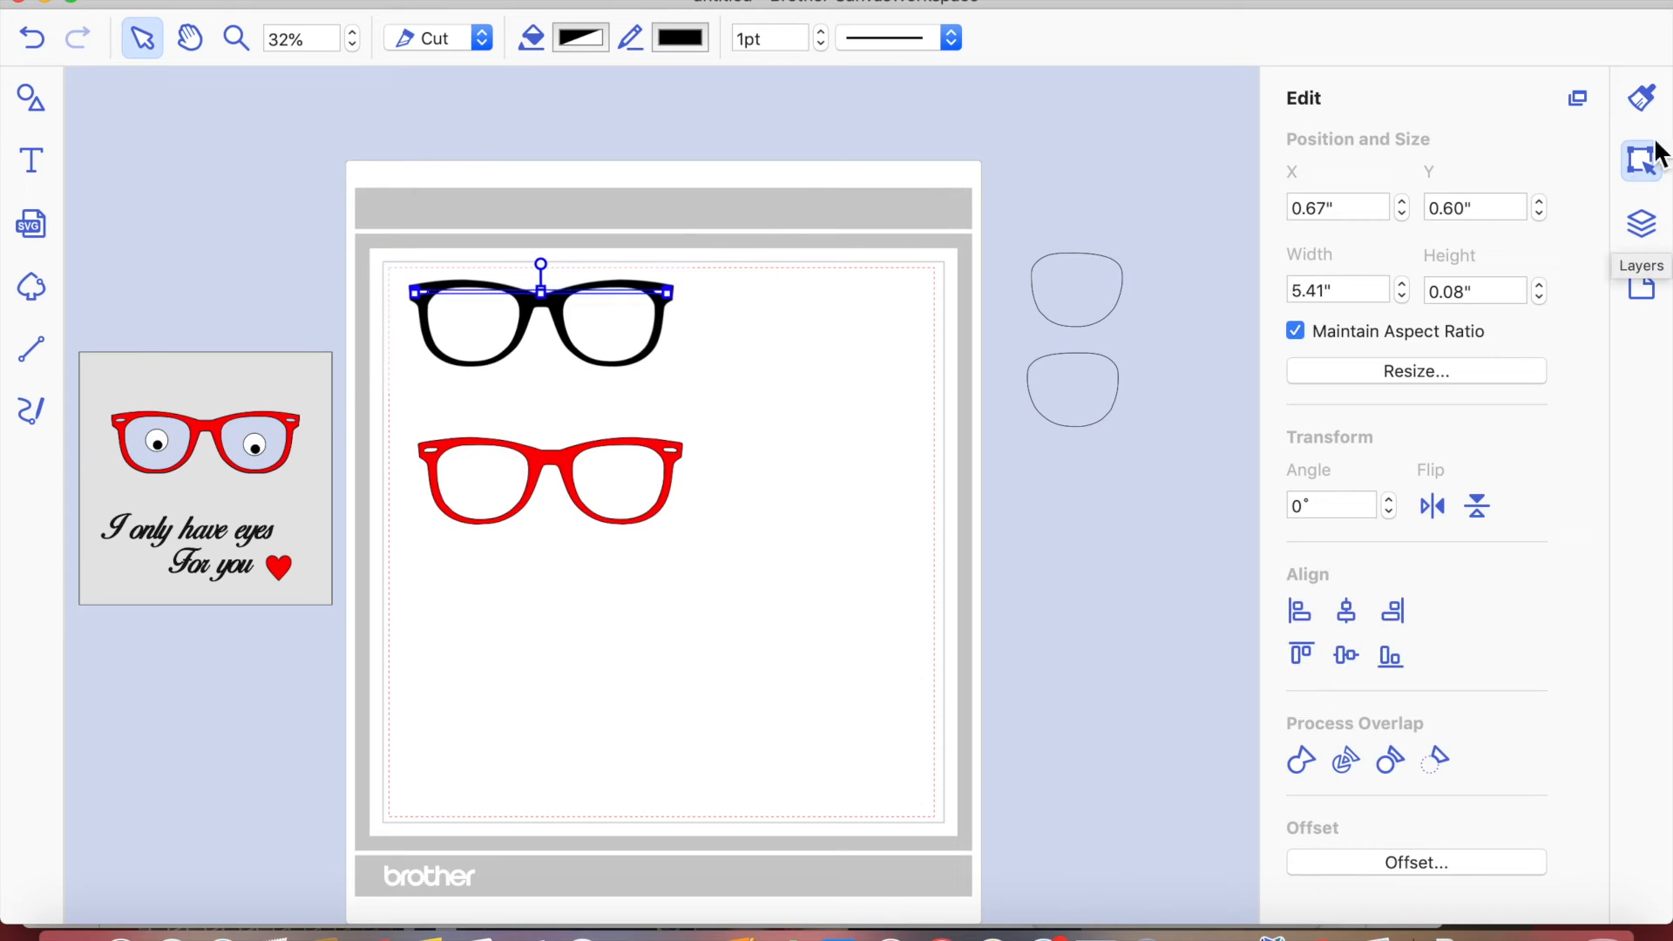
- Delete the two small leftover shapes traced over the hinge marks of the black glasses
{"action": "left_click", "coordinate": [1642, 227]}
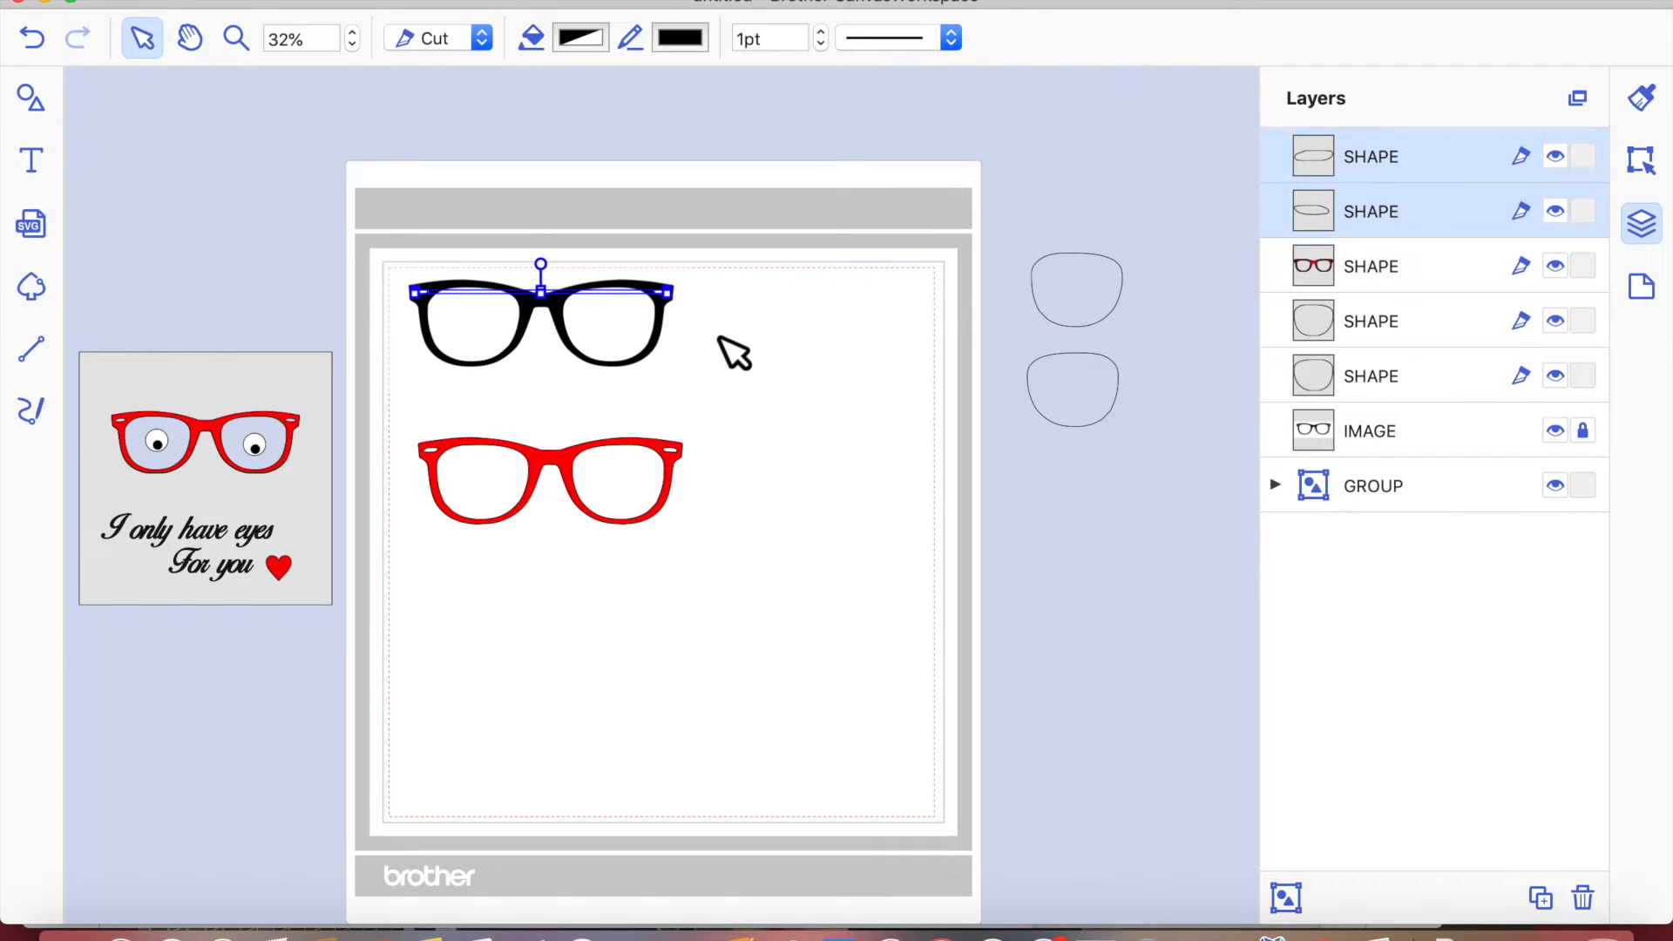
{"action": "left_click", "coordinate": [667, 387]}
{"action": "left_click", "coordinate": [661, 341]}
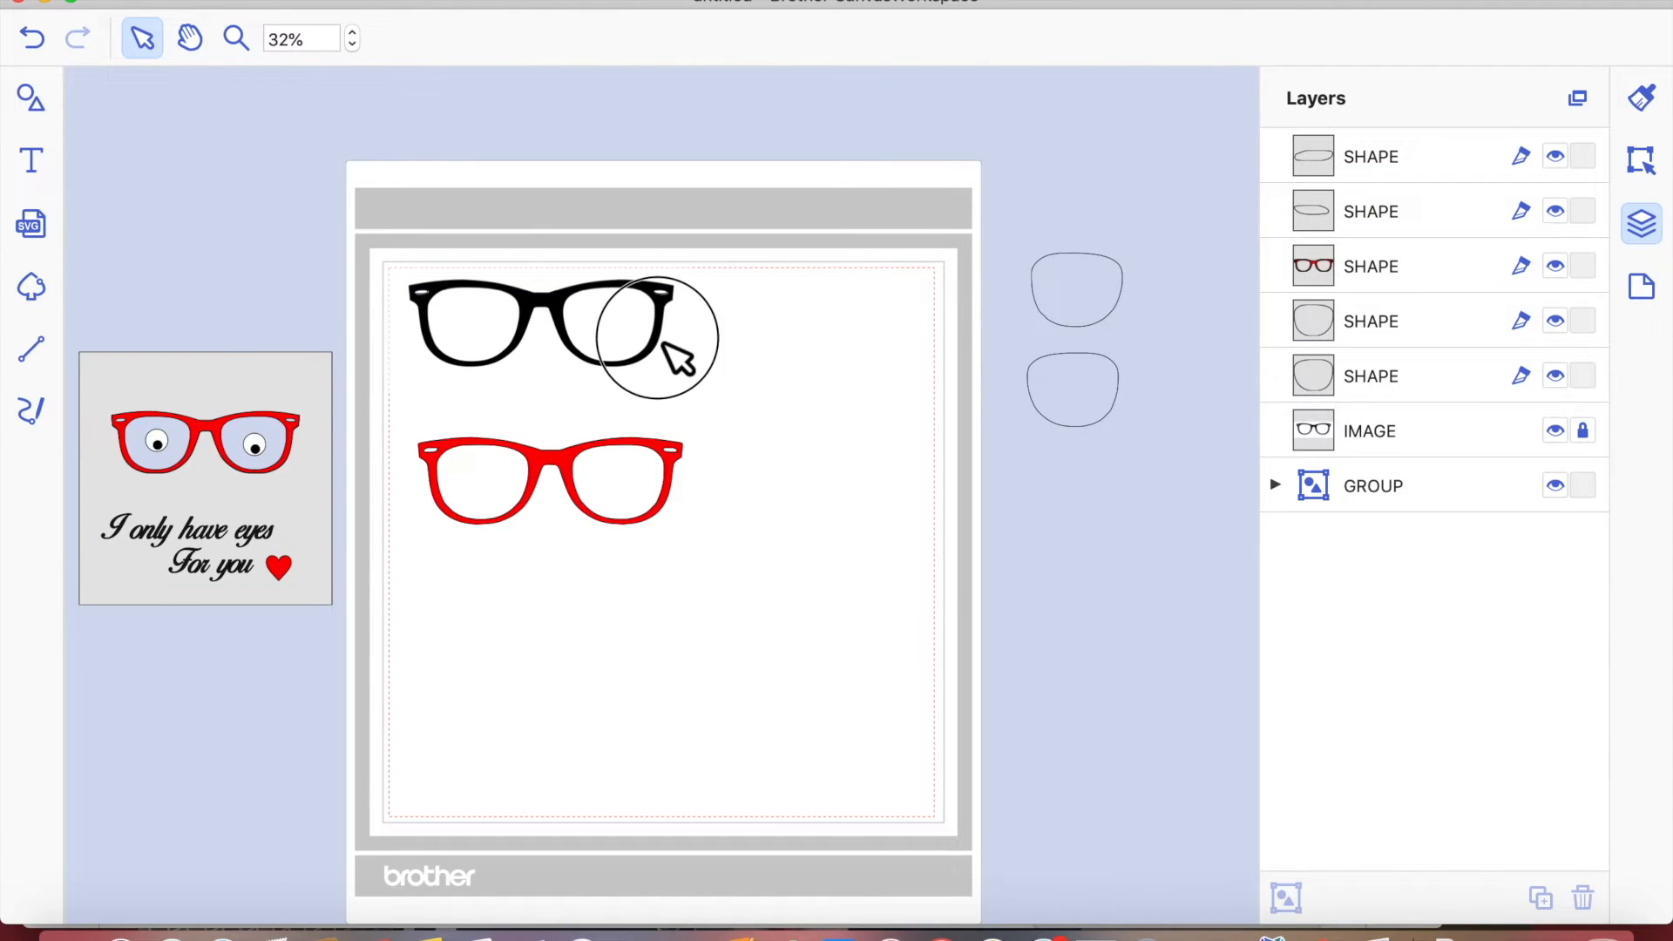
{"action": "left_click_drag", "start_coordinate": [368, 239], "coordinate": [783, 397]}
{"action": "key", "text": "Delete"}
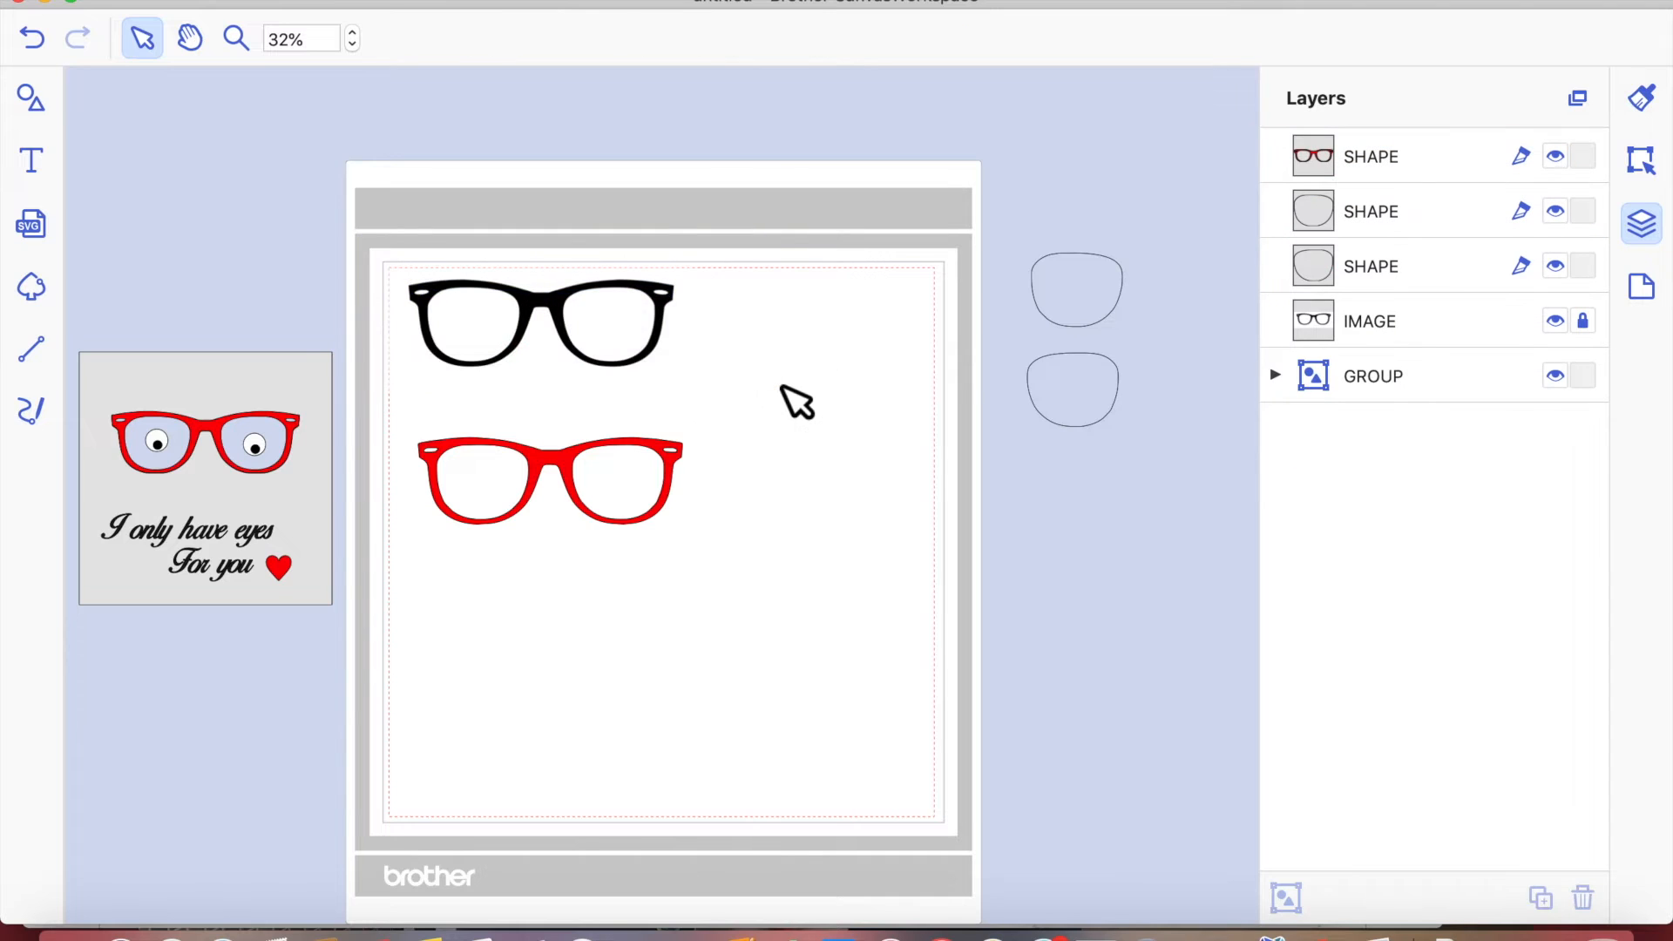
{"action": "left_click", "coordinate": [544, 316]}
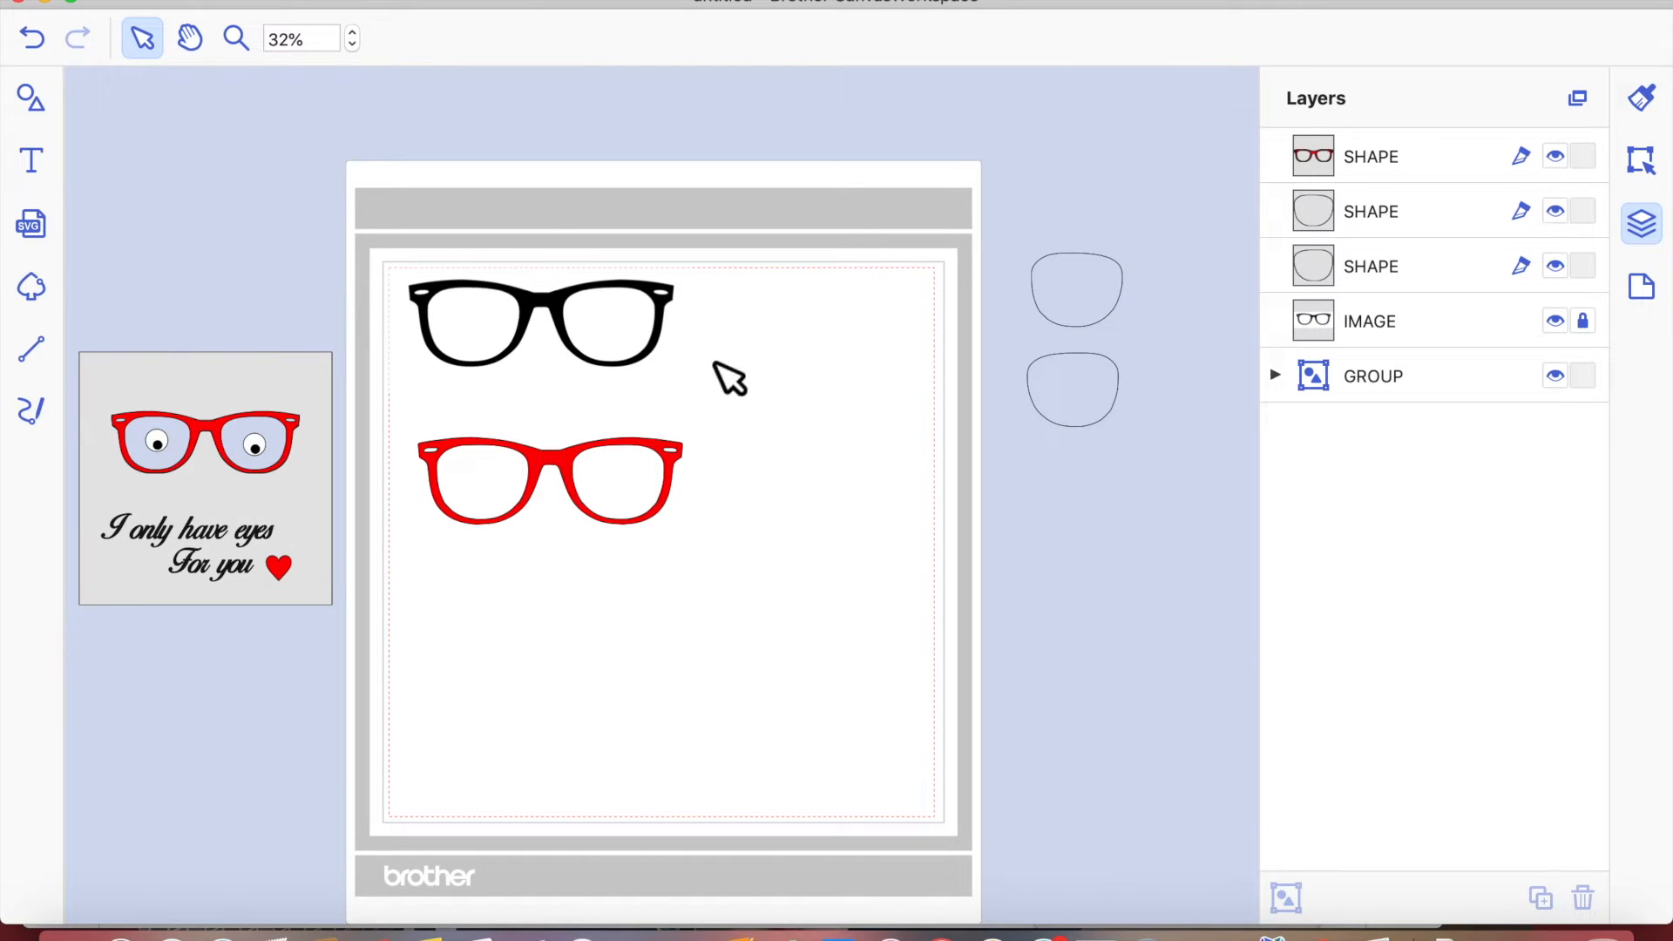
- Duplicate the red glasses frame with the copy below it, and move both frames off the mat below the lens outlines
{"action": "left_click", "coordinate": [545, 471]}
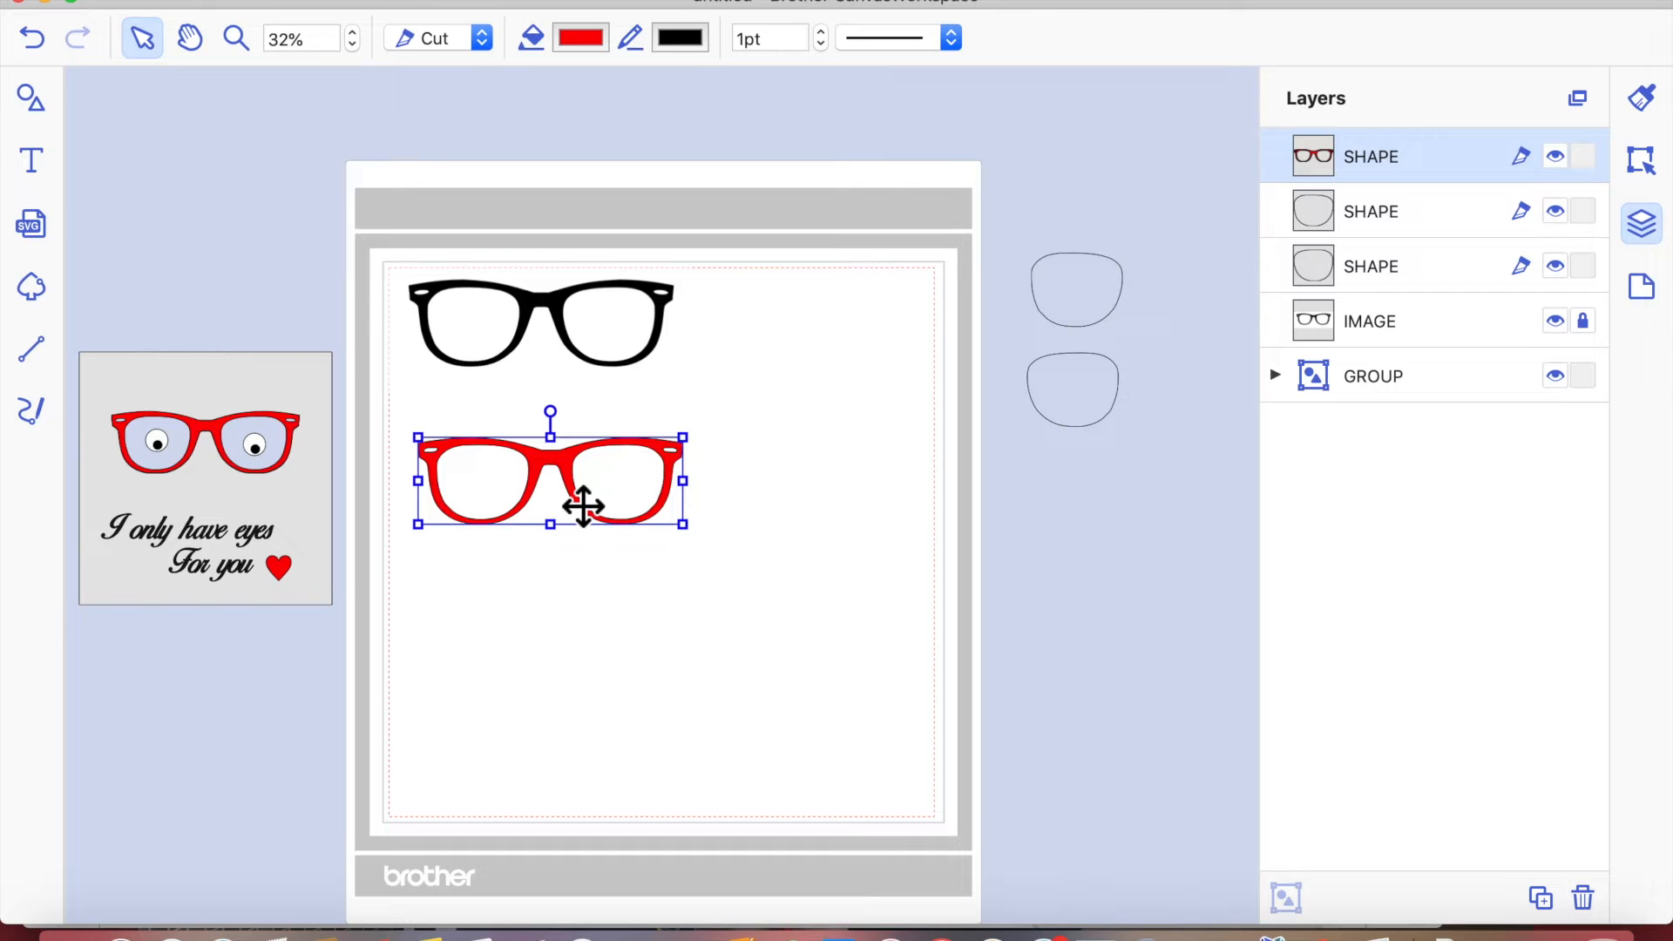
{"action": "key", "text": "super+v"}
{"action": "left_click_drag", "start_coordinate": [579, 479], "coordinate": [583, 661]}
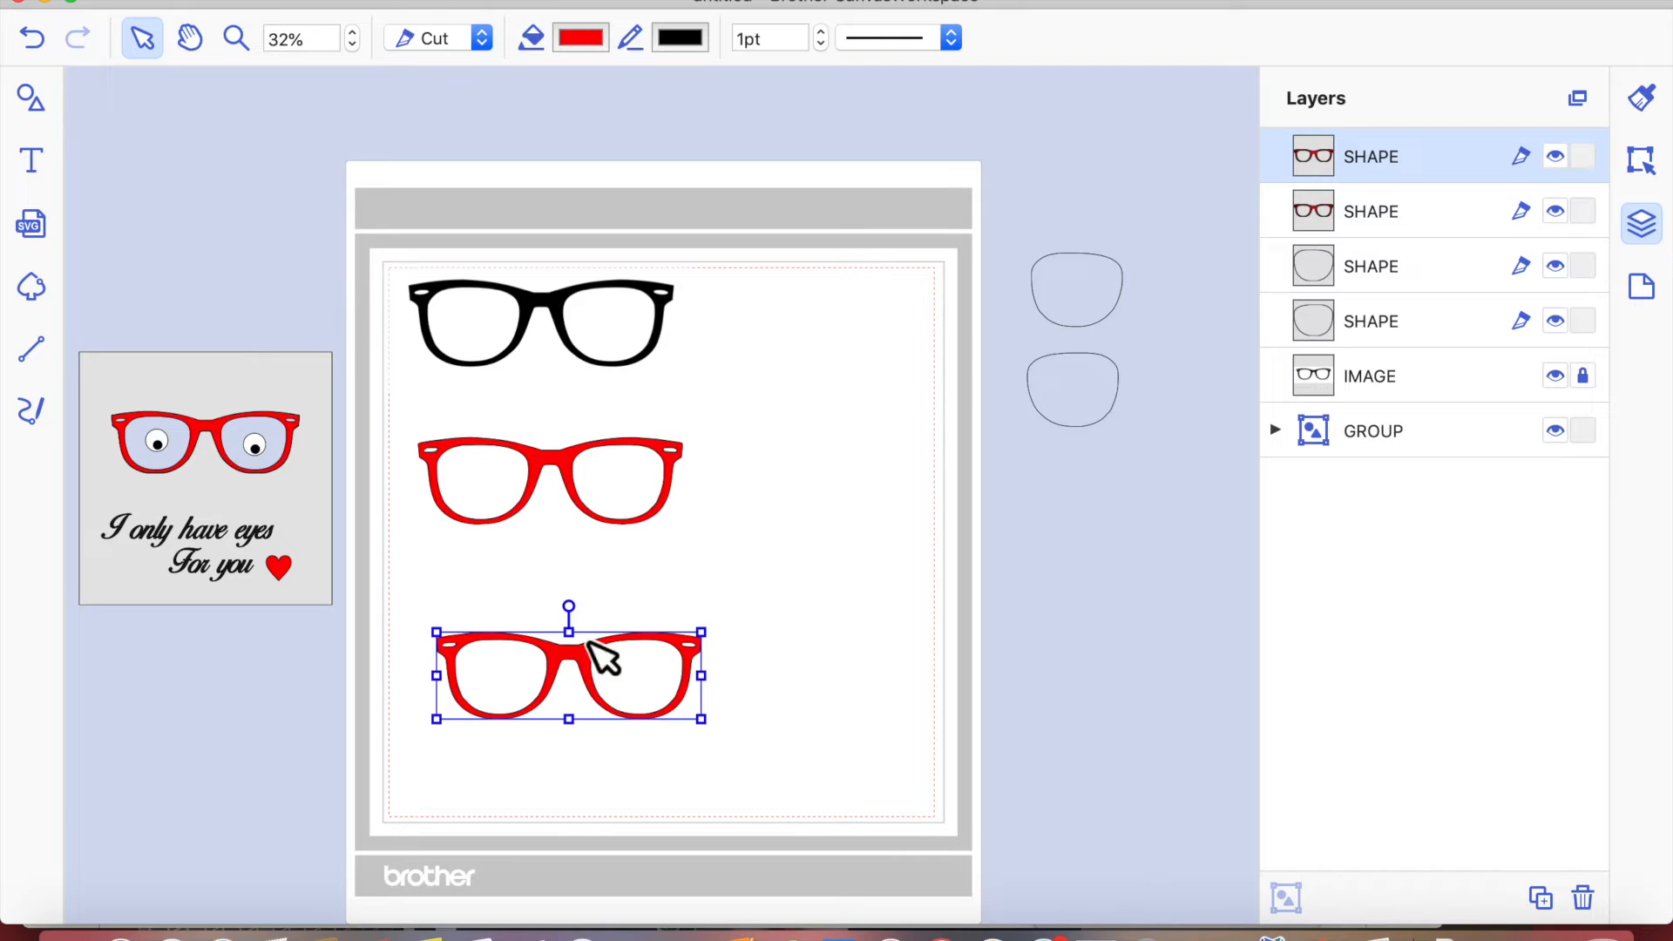
{"action": "double_click", "coordinate": [592, 667]}
{"action": "left_click", "coordinate": [737, 649]}
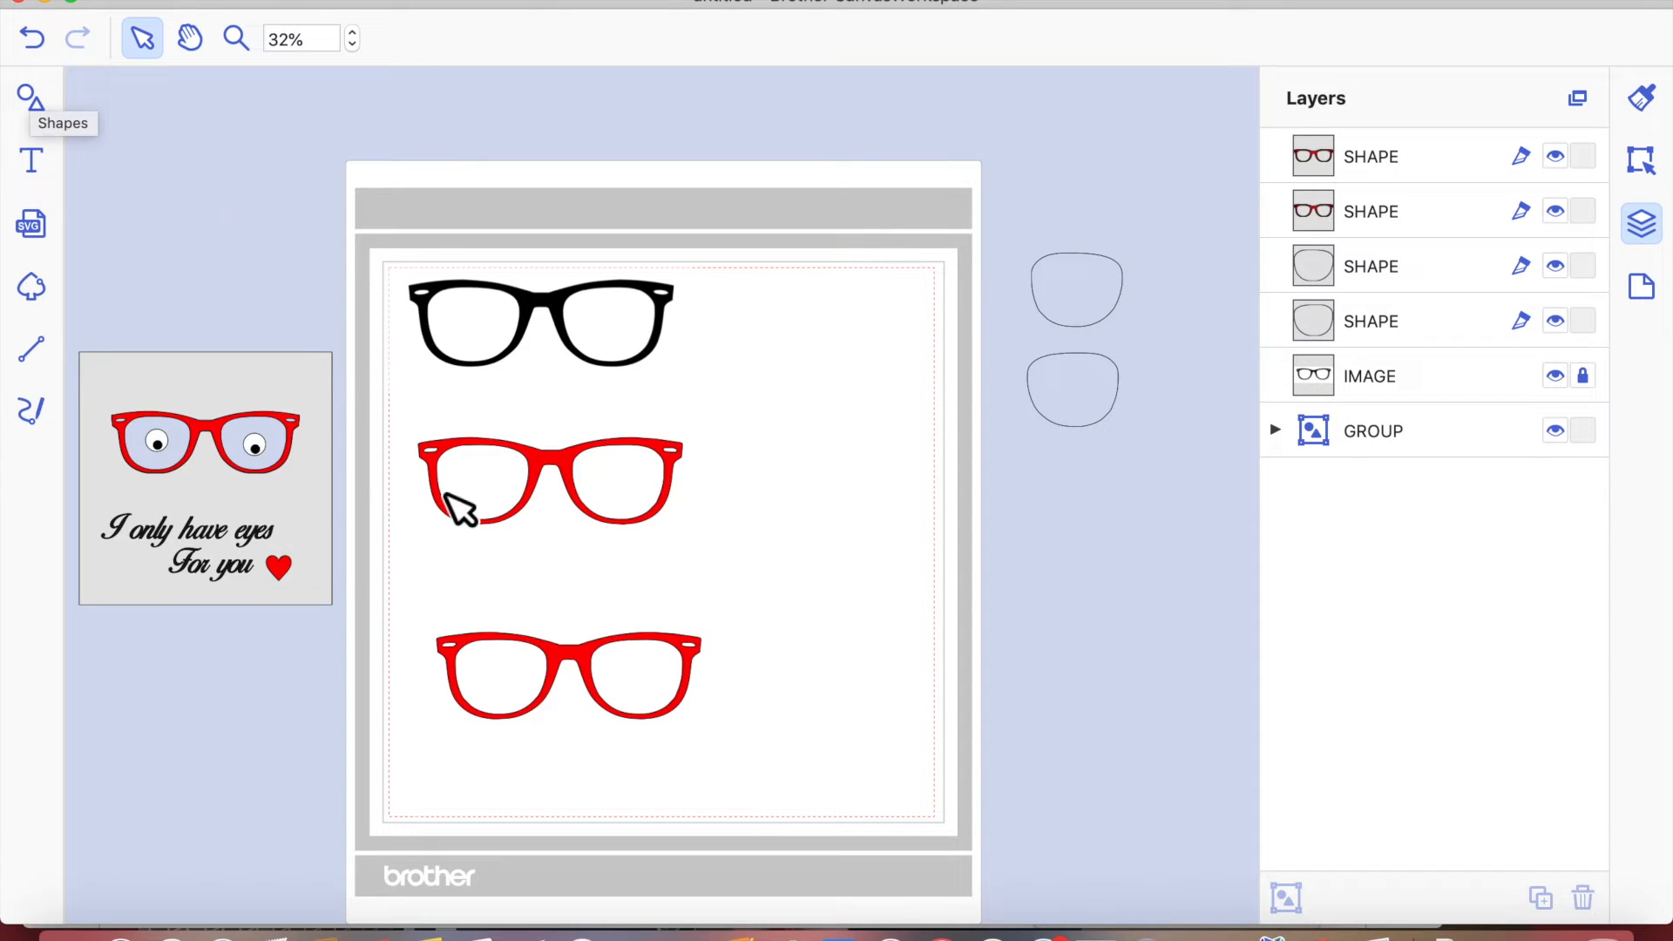
{"action": "left_click_drag", "start_coordinate": [400, 422], "coordinate": [791, 776]}
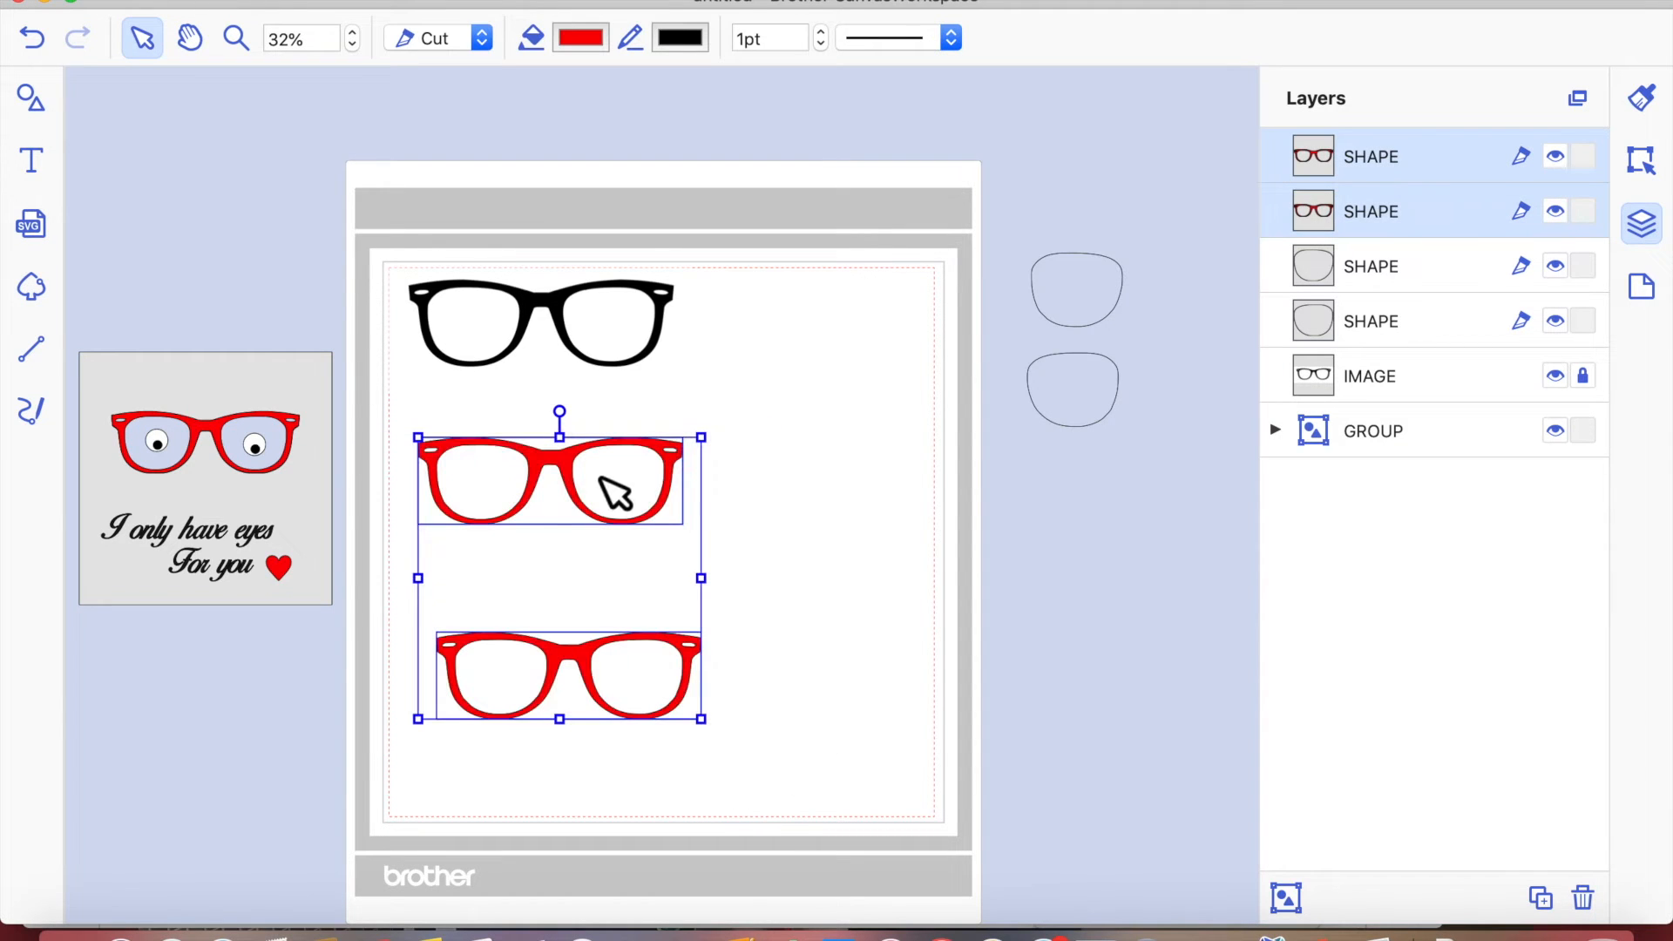
{"action": "left_click_drag", "start_coordinate": [601, 525], "coordinate": [1177, 553]}
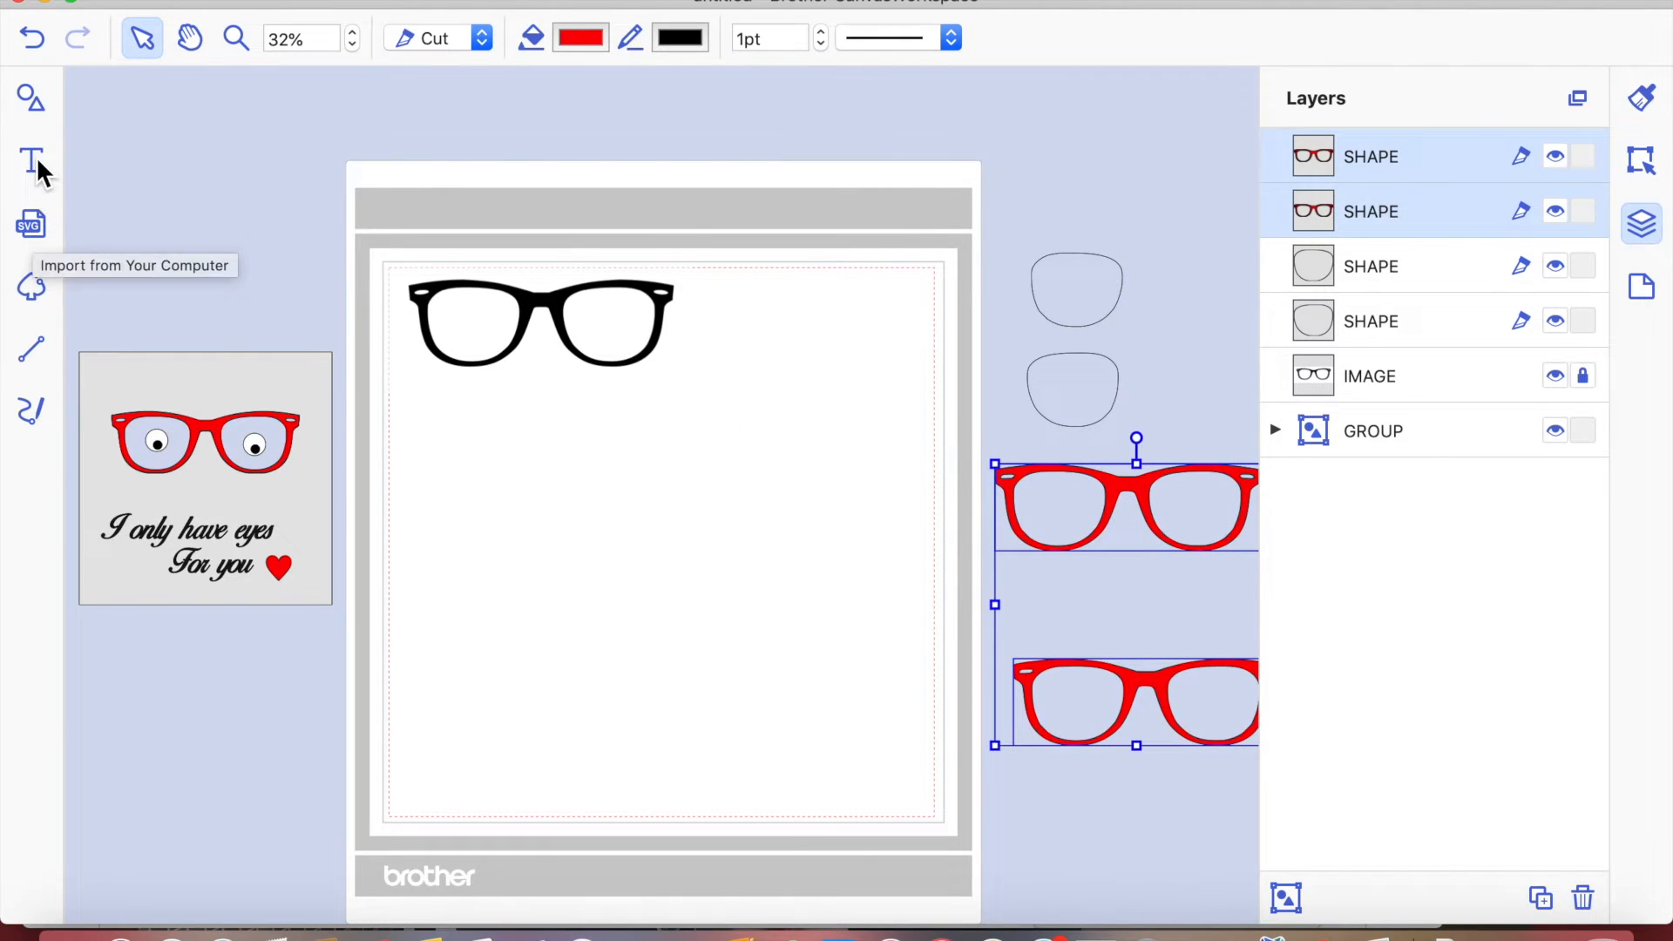
- Add a plain square enlarged to about 8.17" on the mat, below the black glasses image
{"action": "left_click", "coordinate": [35, 97]}
{"action": "left_click", "coordinate": [170, 217]}
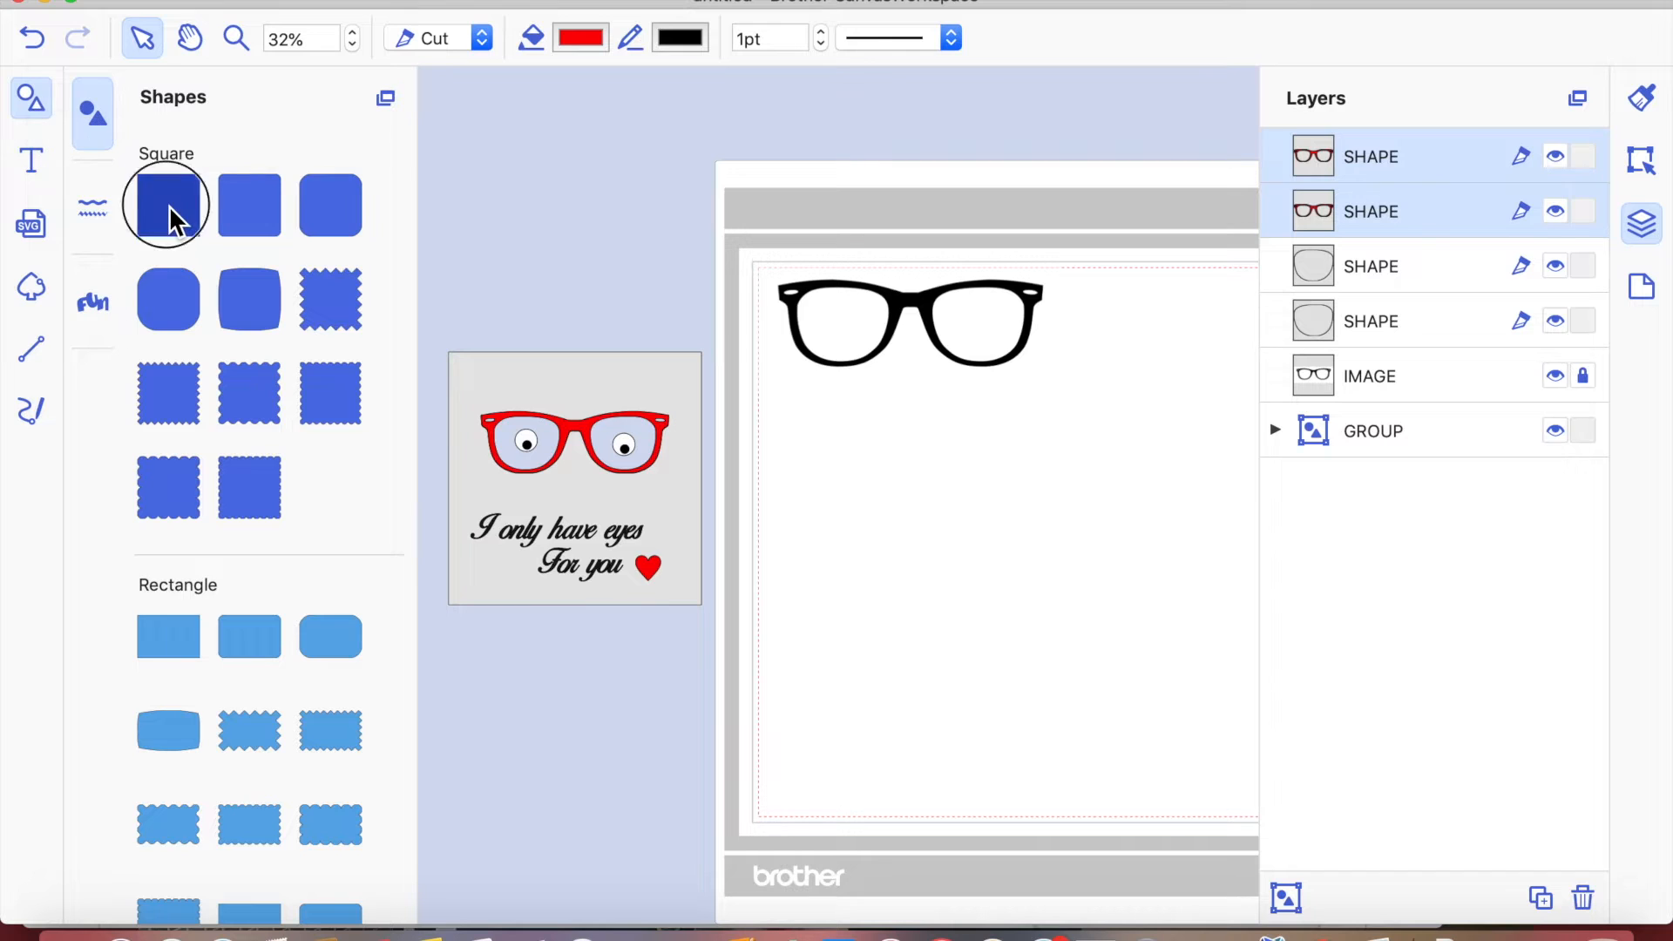
{"action": "left_click_drag", "start_coordinate": [949, 452], "coordinate": [1149, 547]}
{"action": "left_click_drag", "start_coordinate": [1067, 497], "coordinate": [1136, 611]}
{"action": "scroll", "coordinate": [1133, 610], "scroll_direction": "right", "scroll_amount": 3}
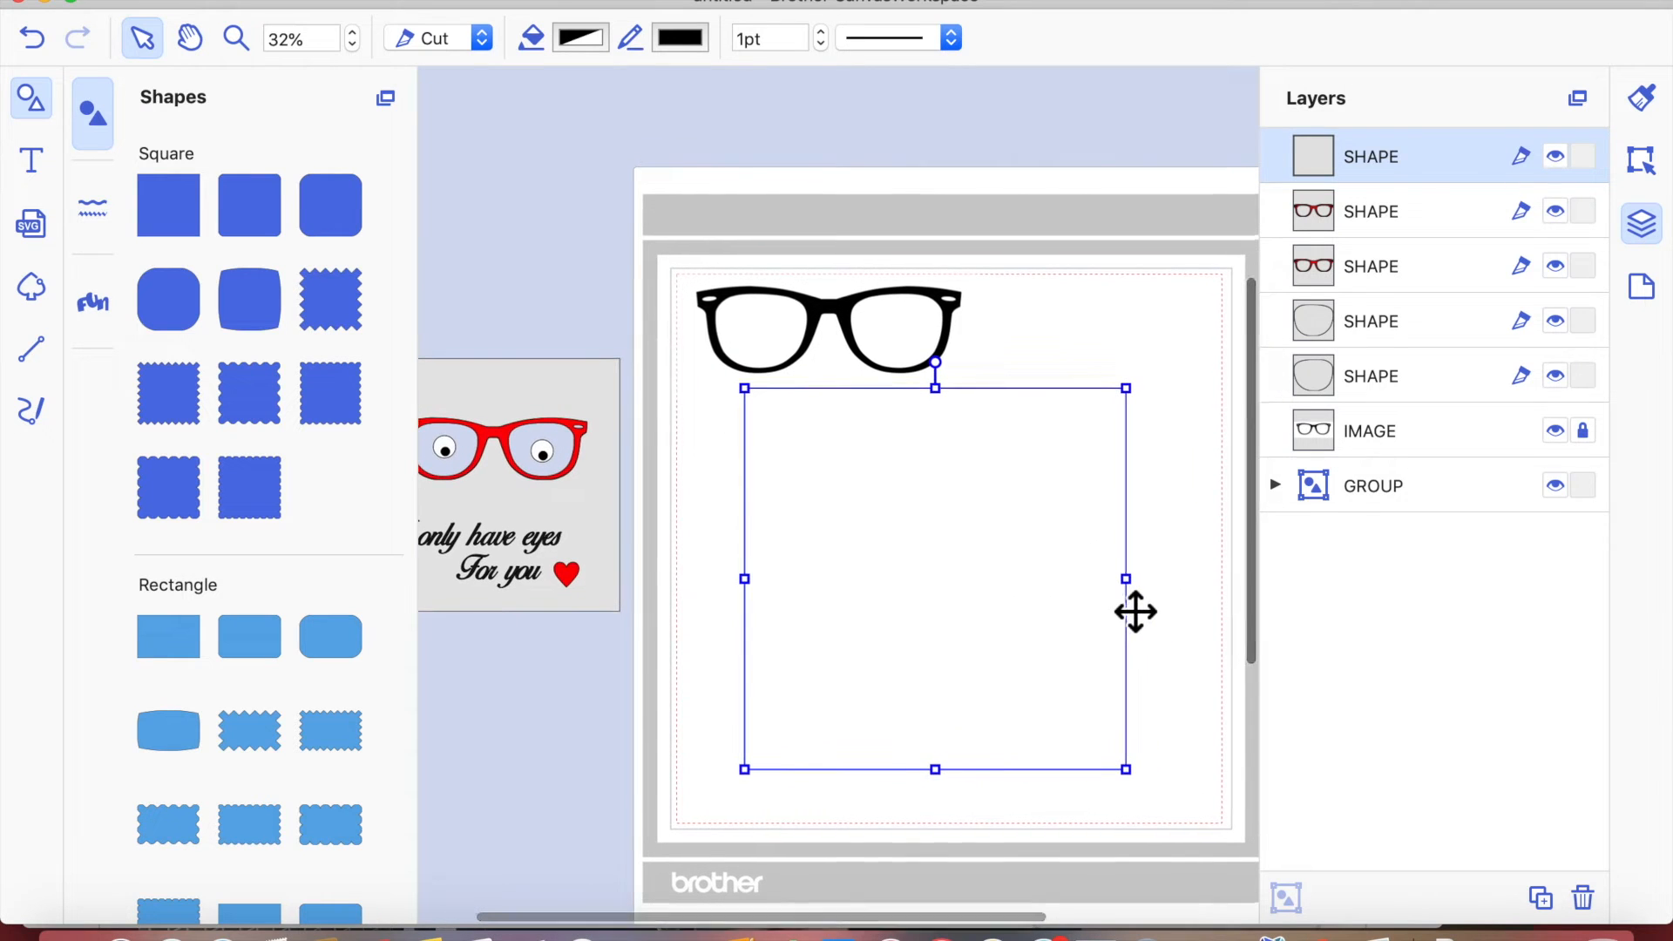
{"action": "left_click", "coordinate": [31, 98]}
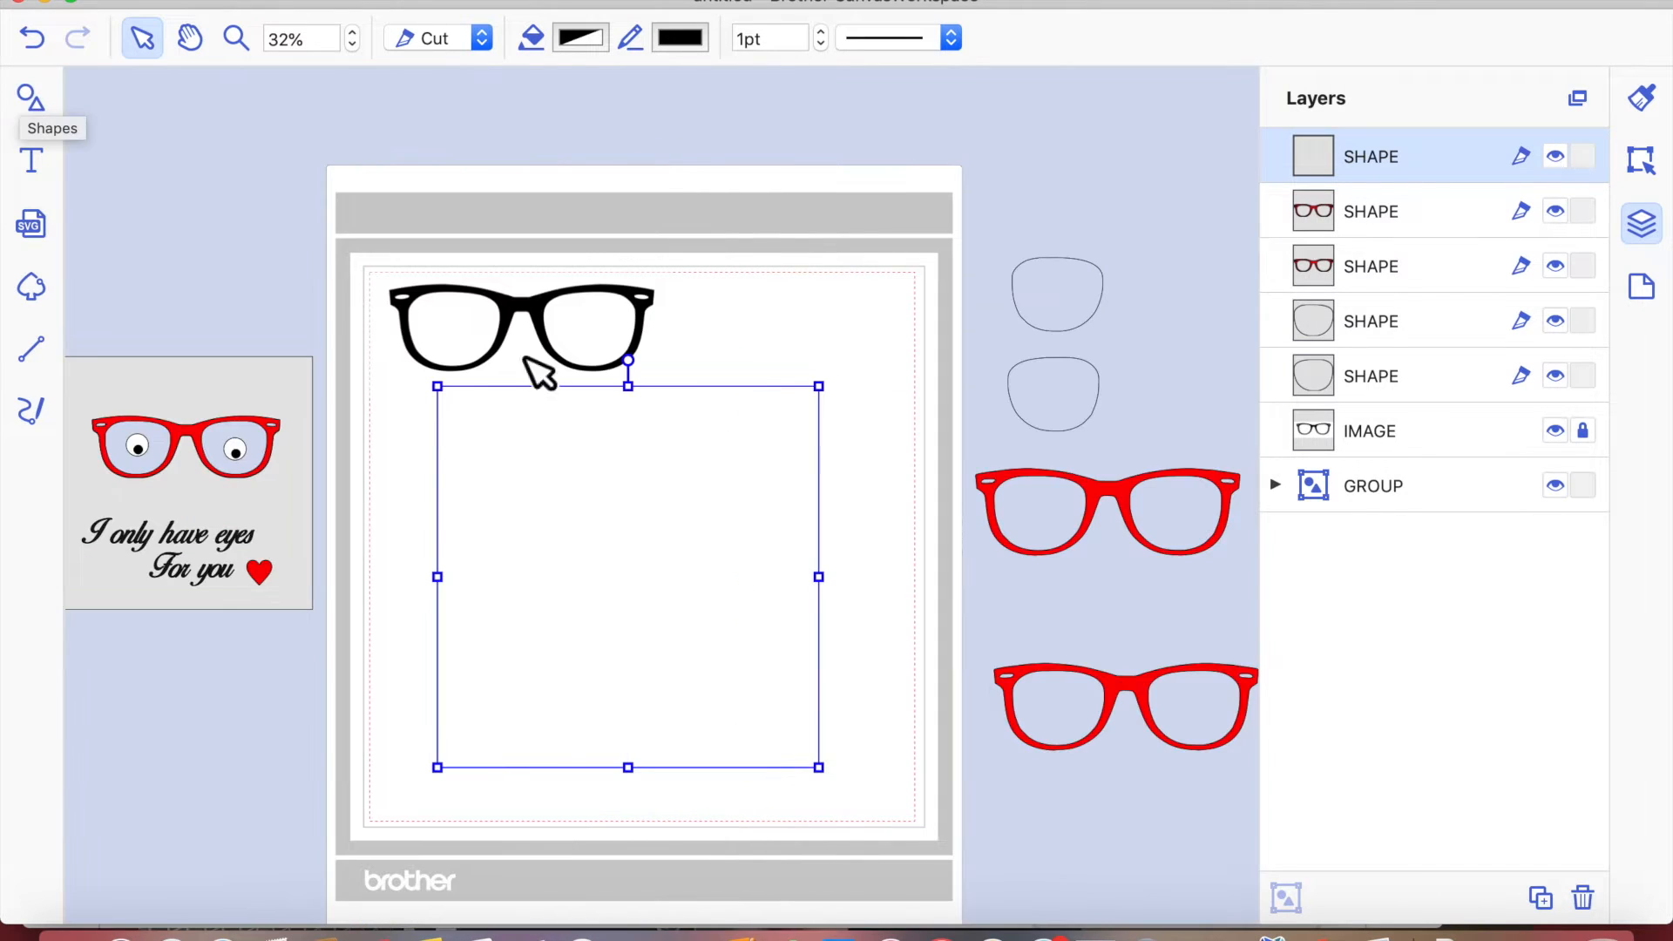
- Move the lower red glasses onto the upper part of the square and align the two centred horizontally
{"action": "left_click_drag", "start_coordinate": [1140, 691], "coordinate": [654, 506]}
{"action": "left_click_drag", "start_coordinate": [871, 830], "coordinate": [565, 471]}
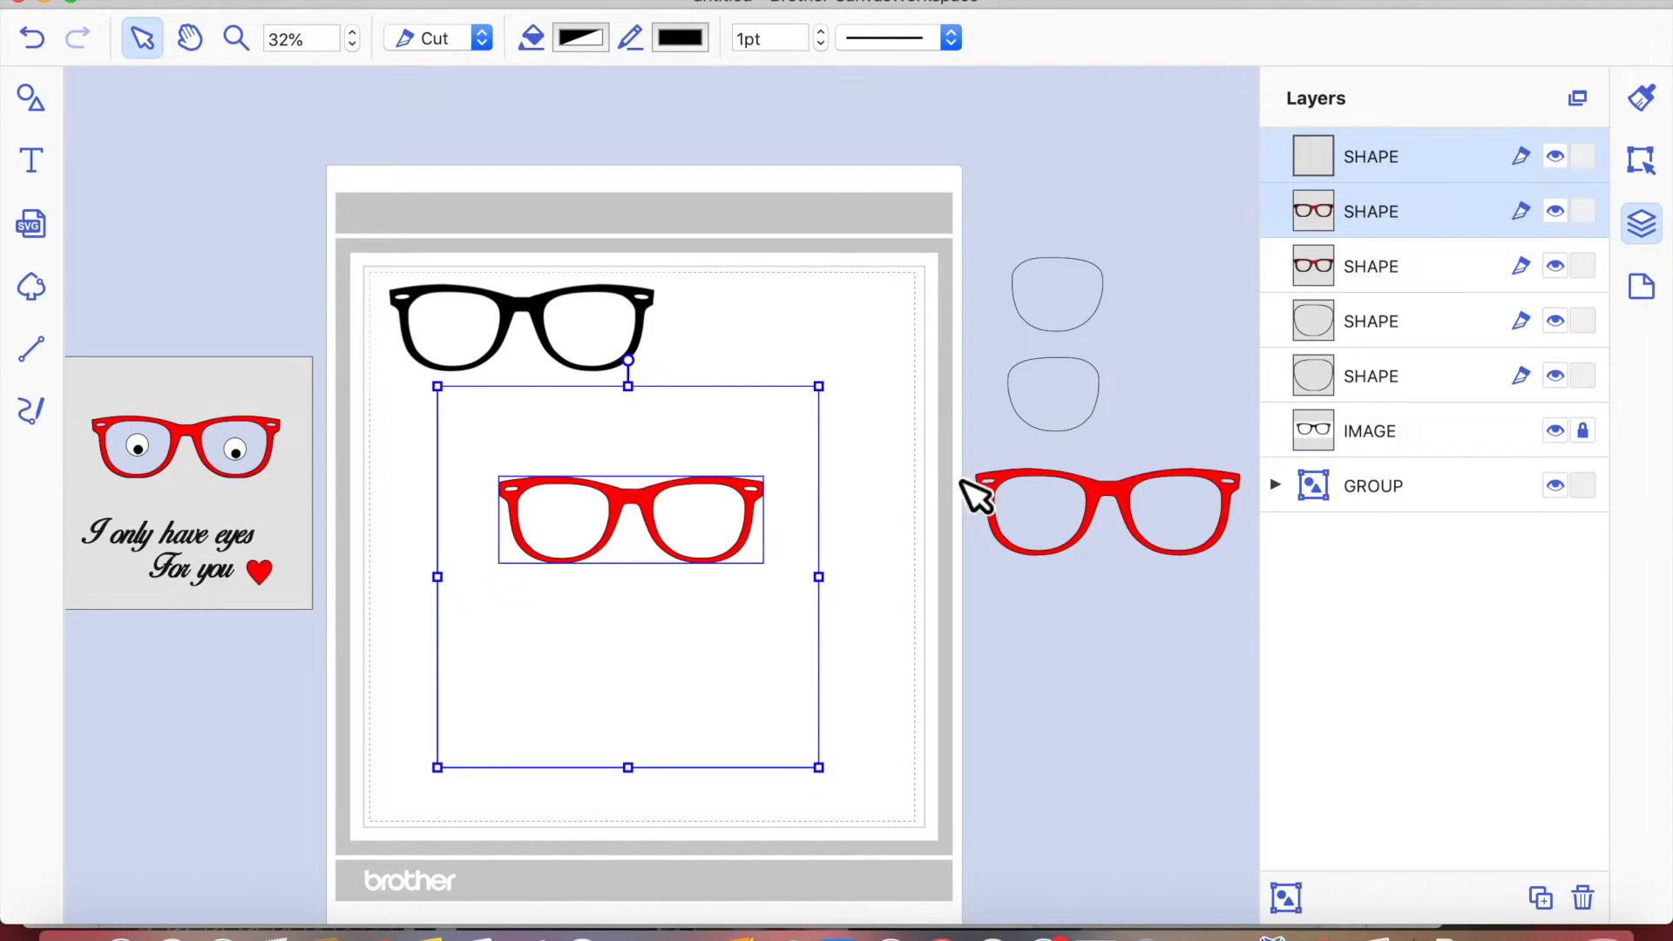
{"action": "left_click", "coordinate": [1643, 166]}
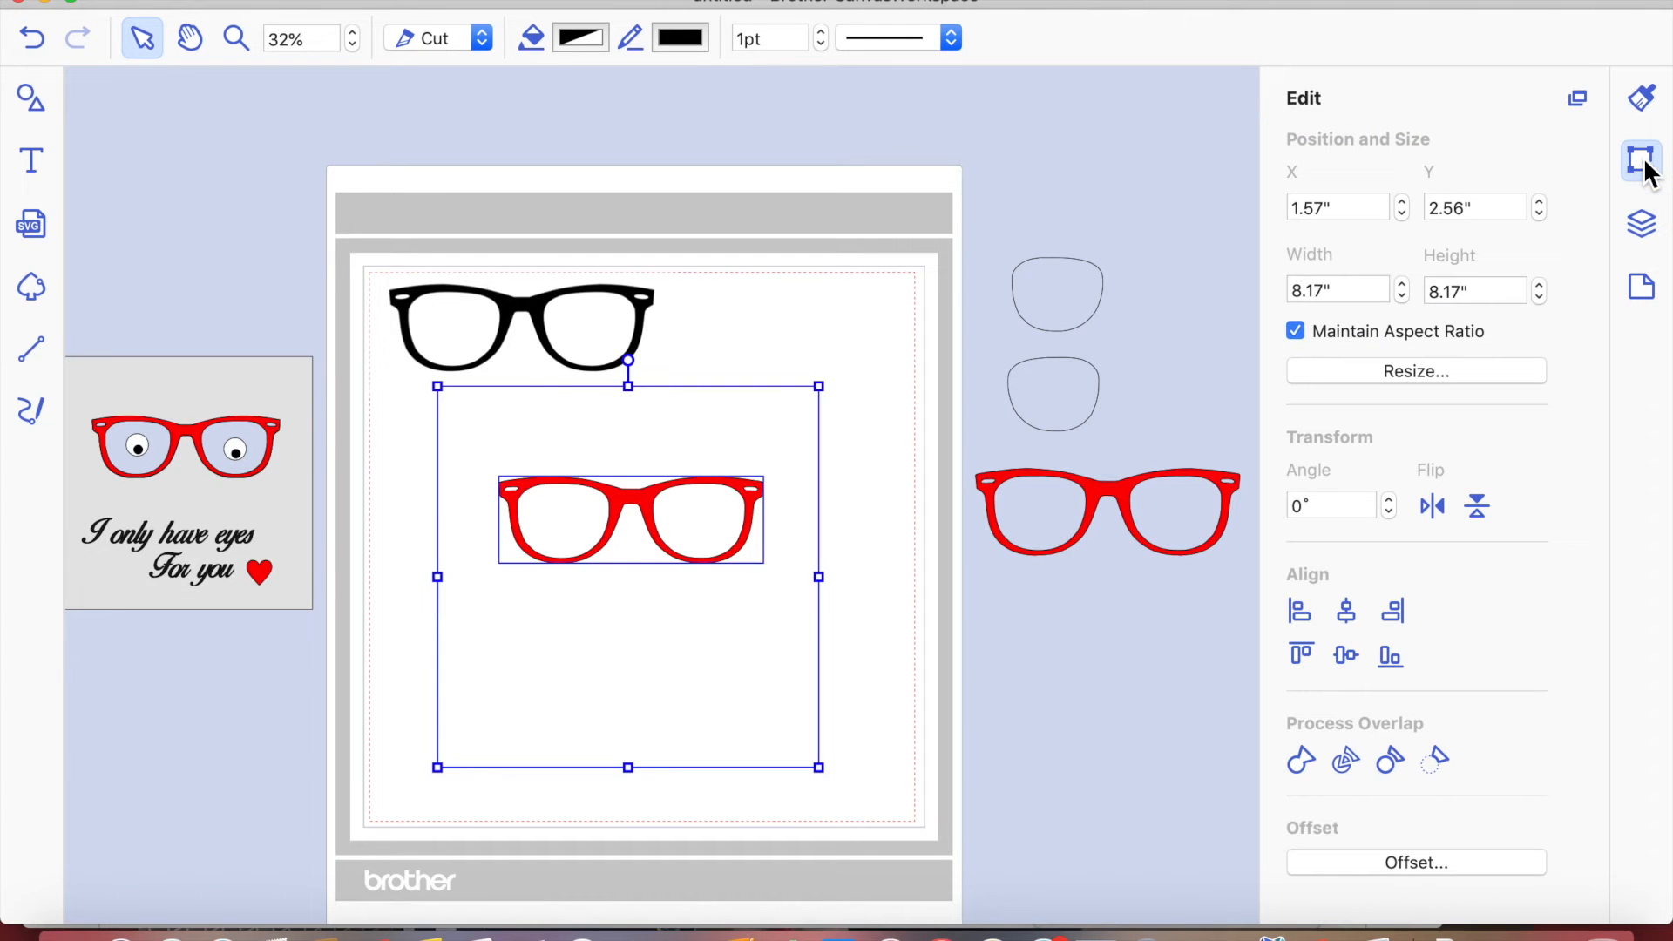
{"action": "left_click", "coordinate": [1346, 610]}
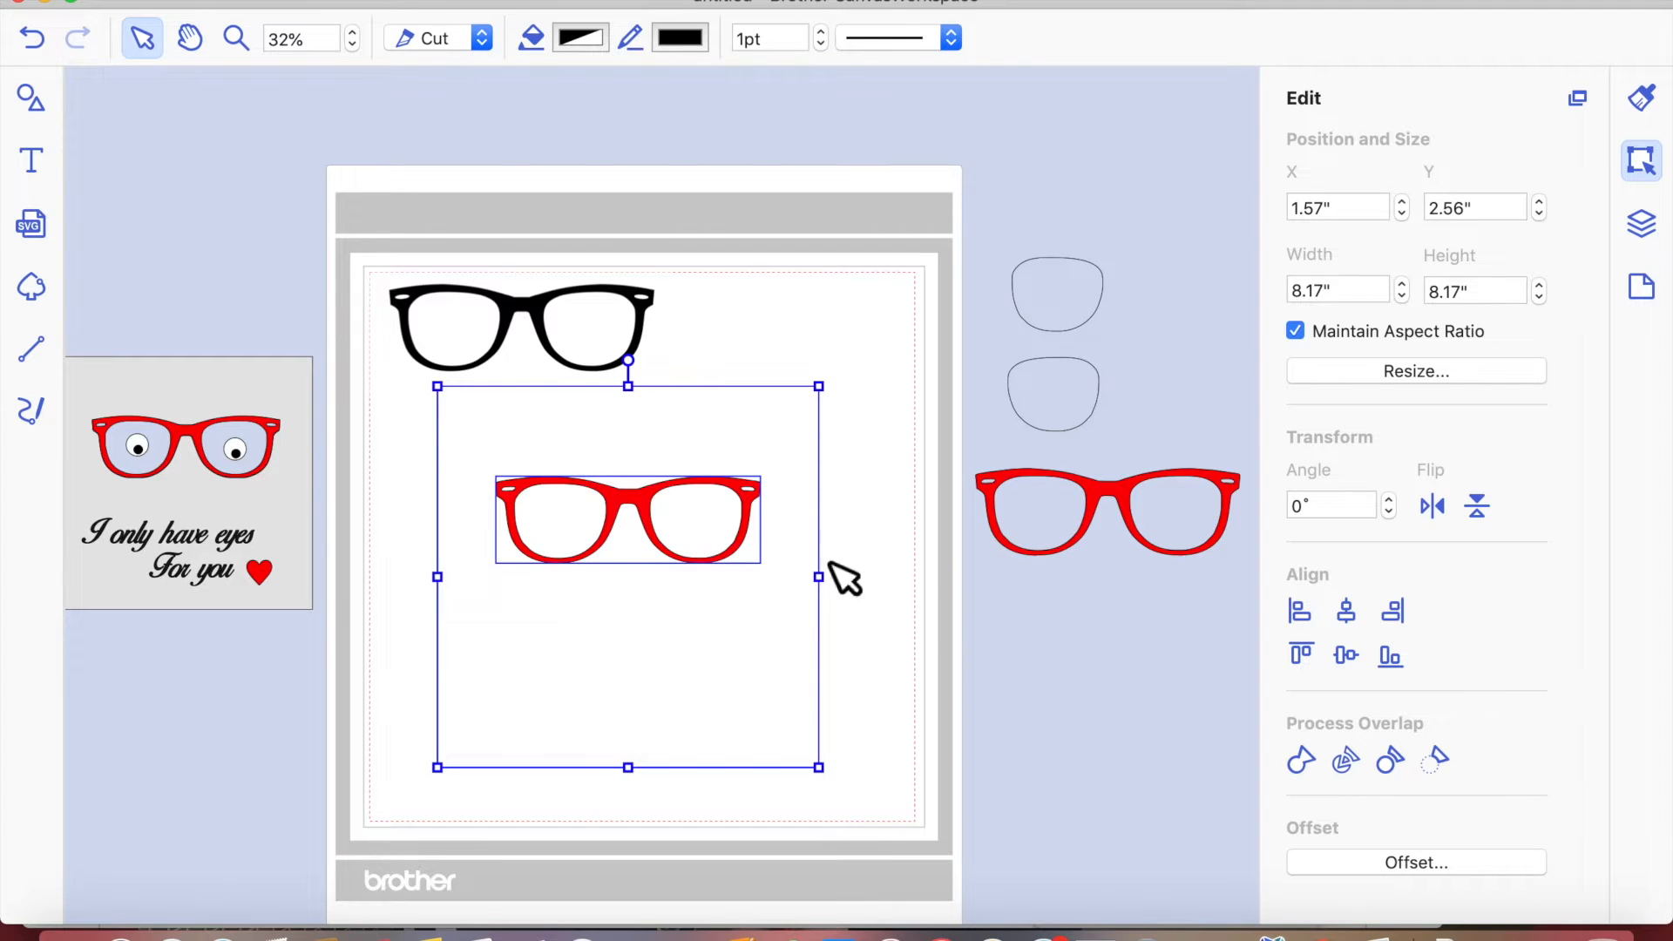
{"action": "left_click", "coordinate": [972, 636]}
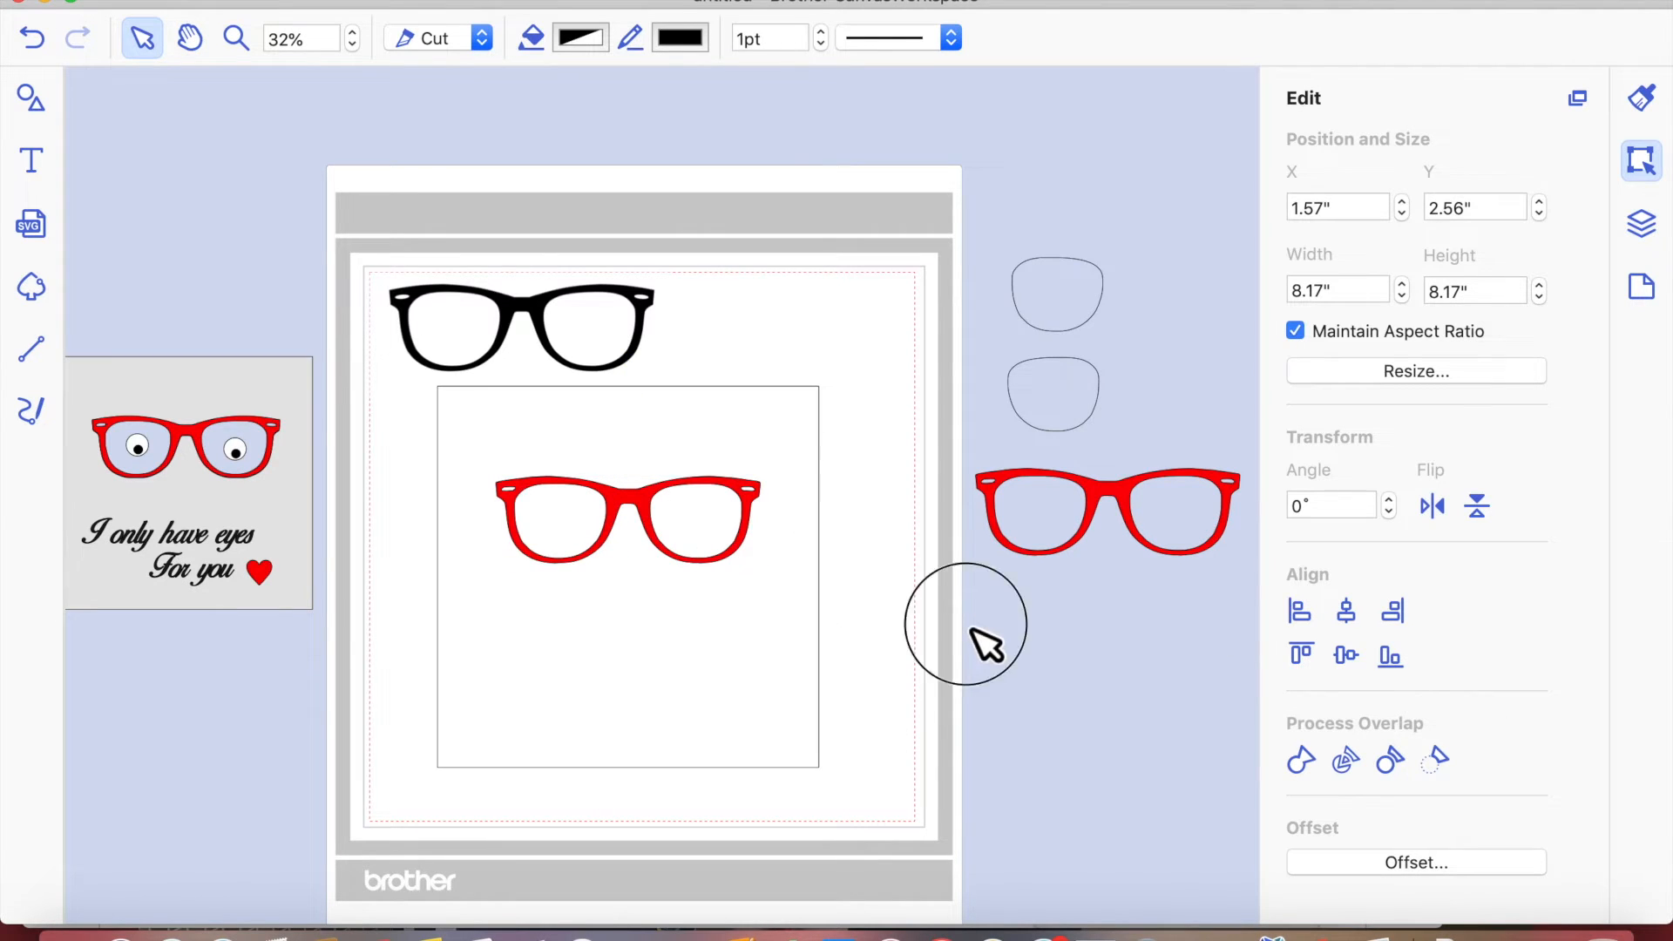
- Send the square to the back, behind the red glasses, and select the glasses on it
{"action": "left_click", "coordinate": [649, 507]}
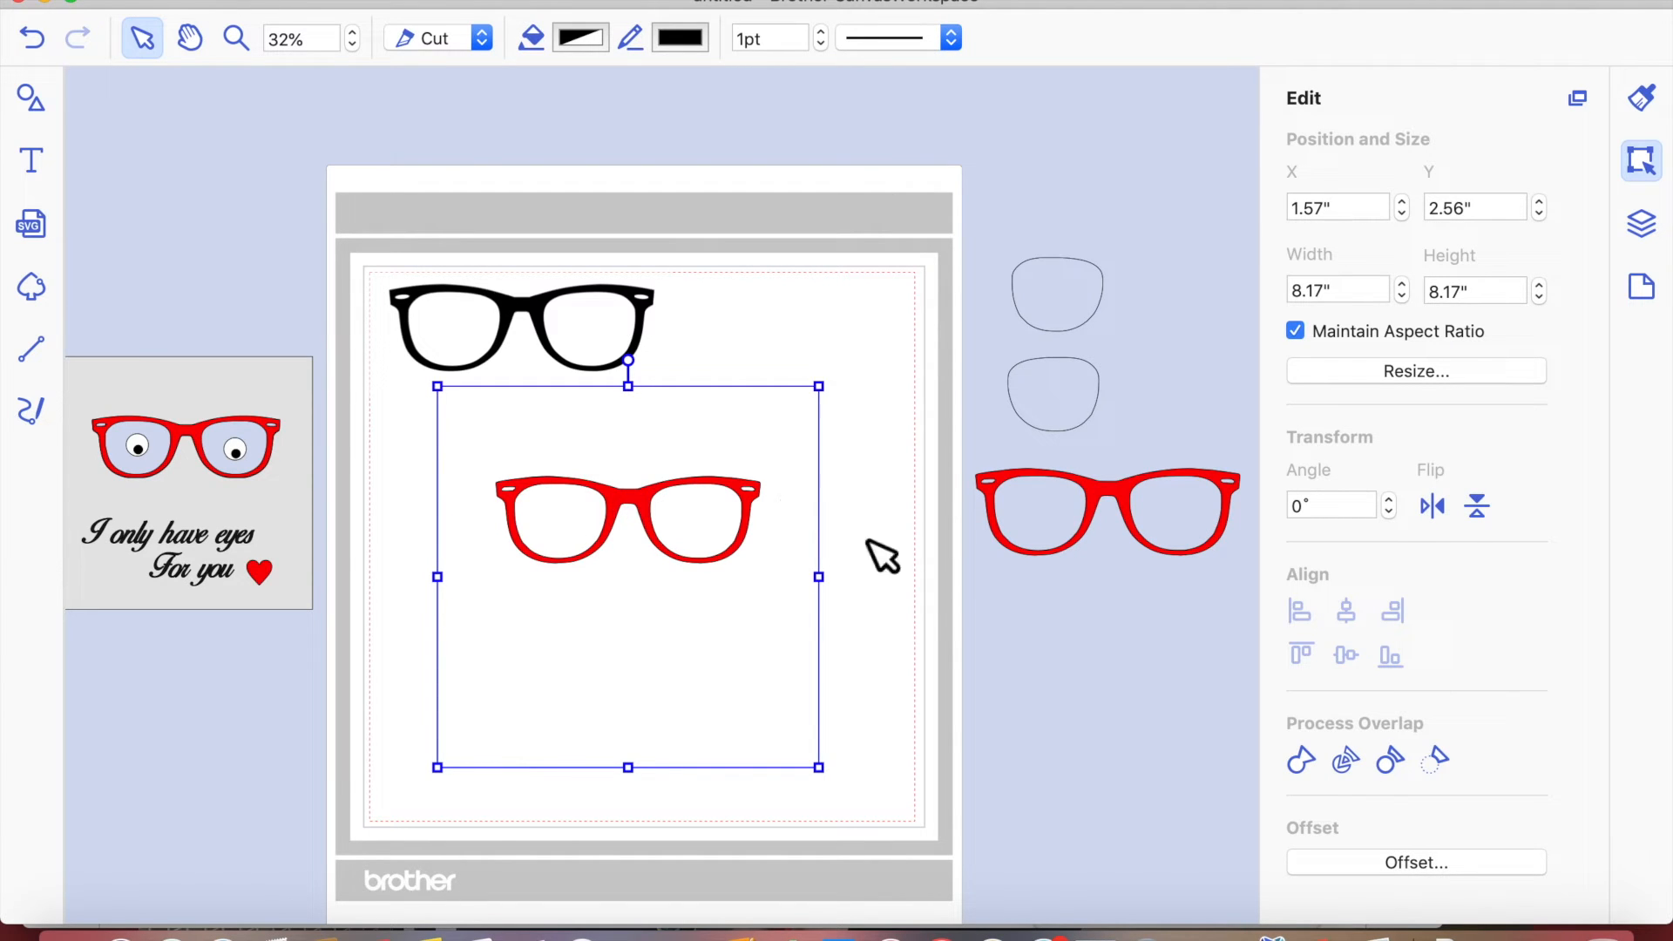
{"action": "left_click", "coordinate": [901, 598]}
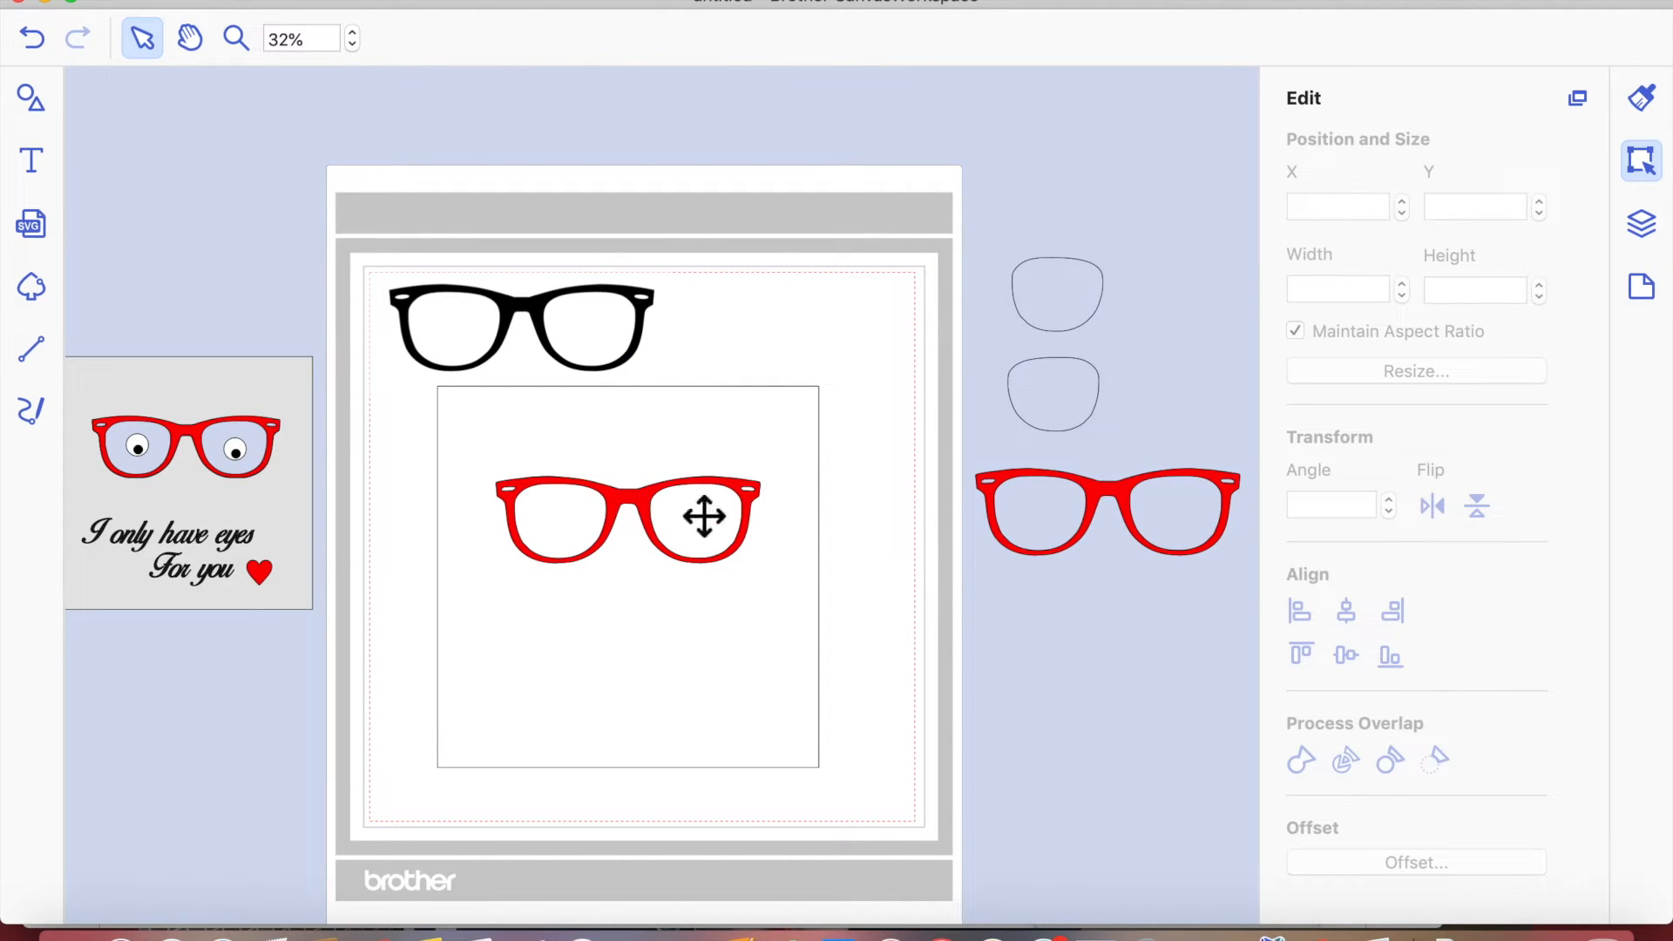
{"action": "left_click", "coordinate": [627, 505]}
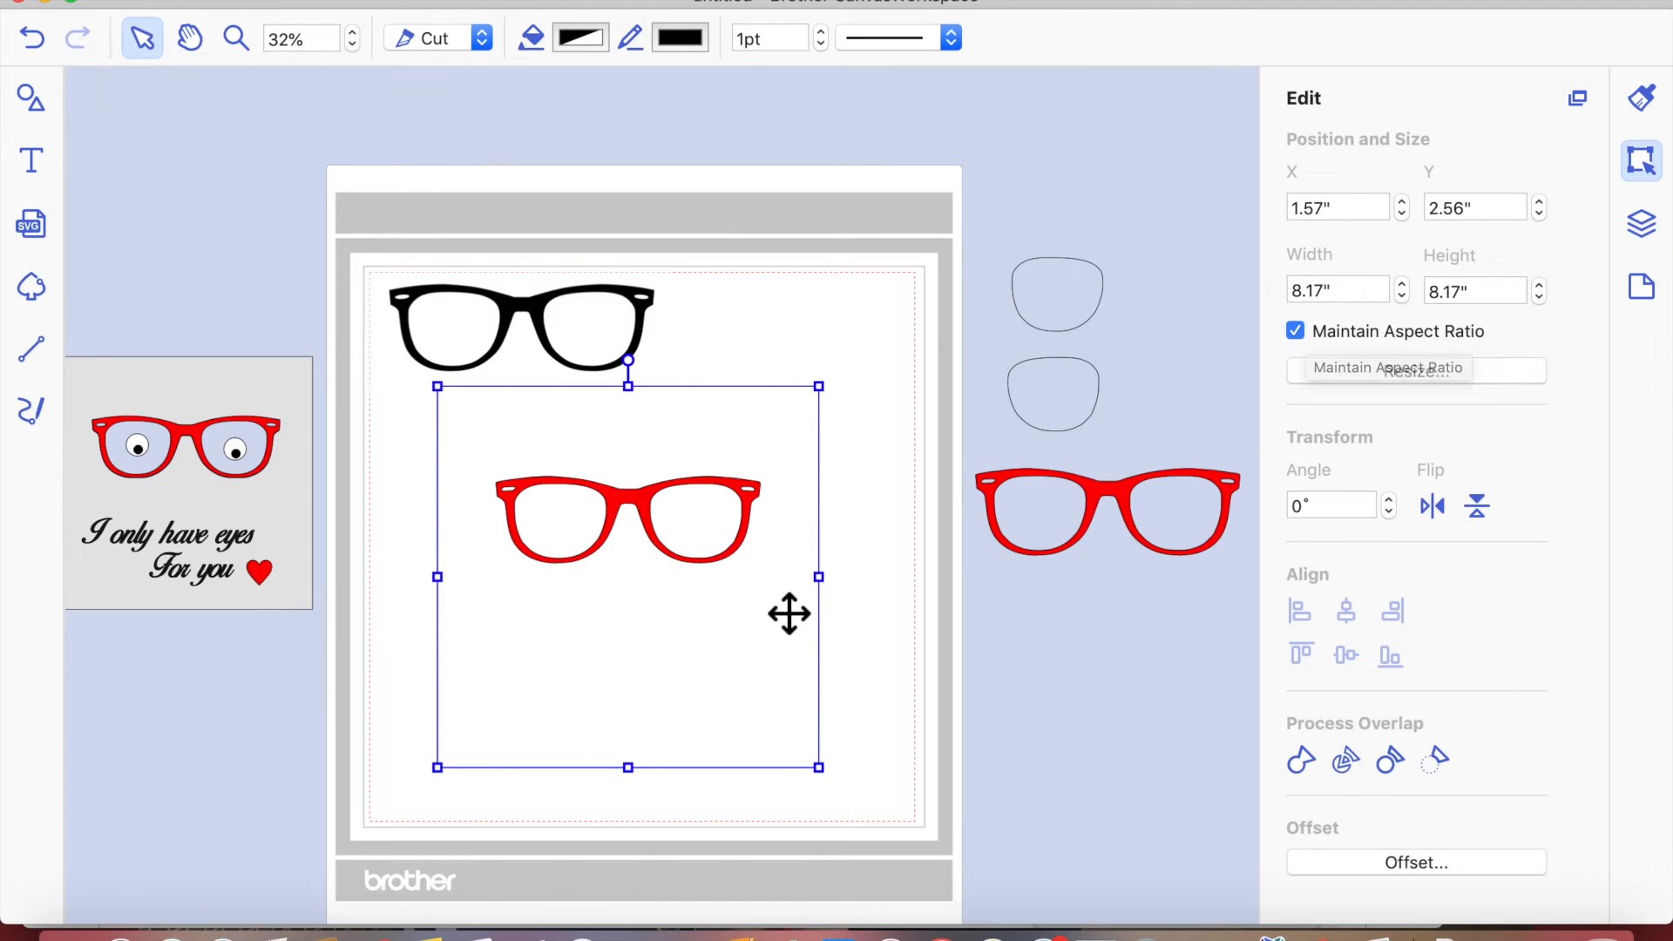
{"action": "right_click", "coordinate": [638, 514]}
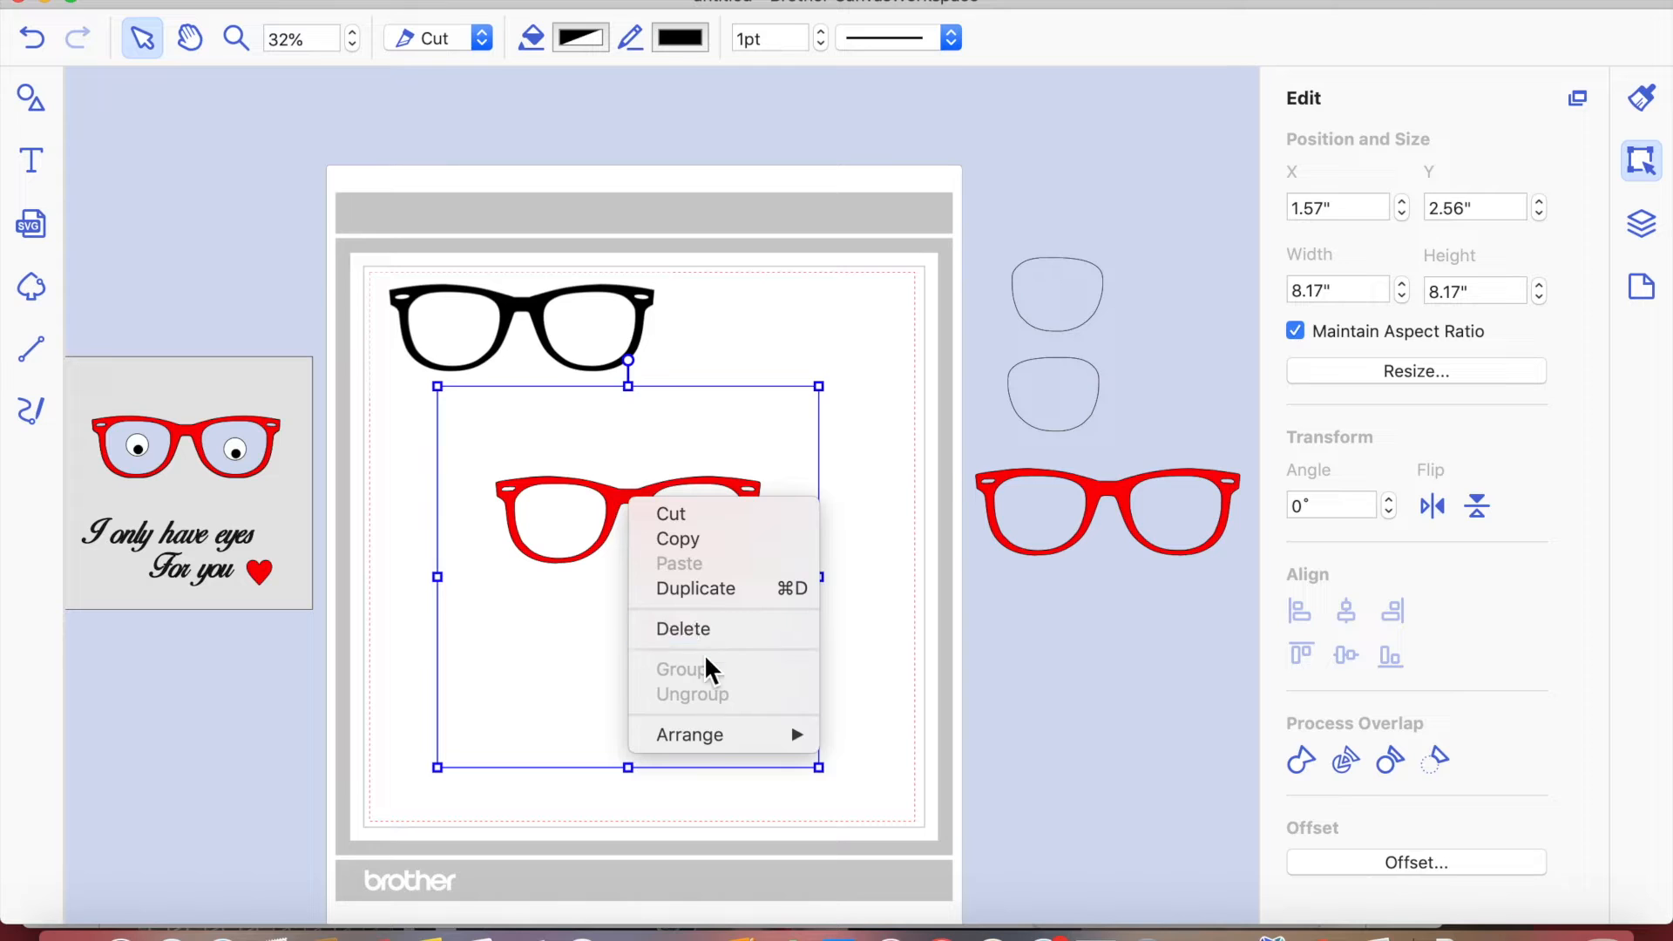
{"action": "mouse_move", "coordinate": [708, 734]}
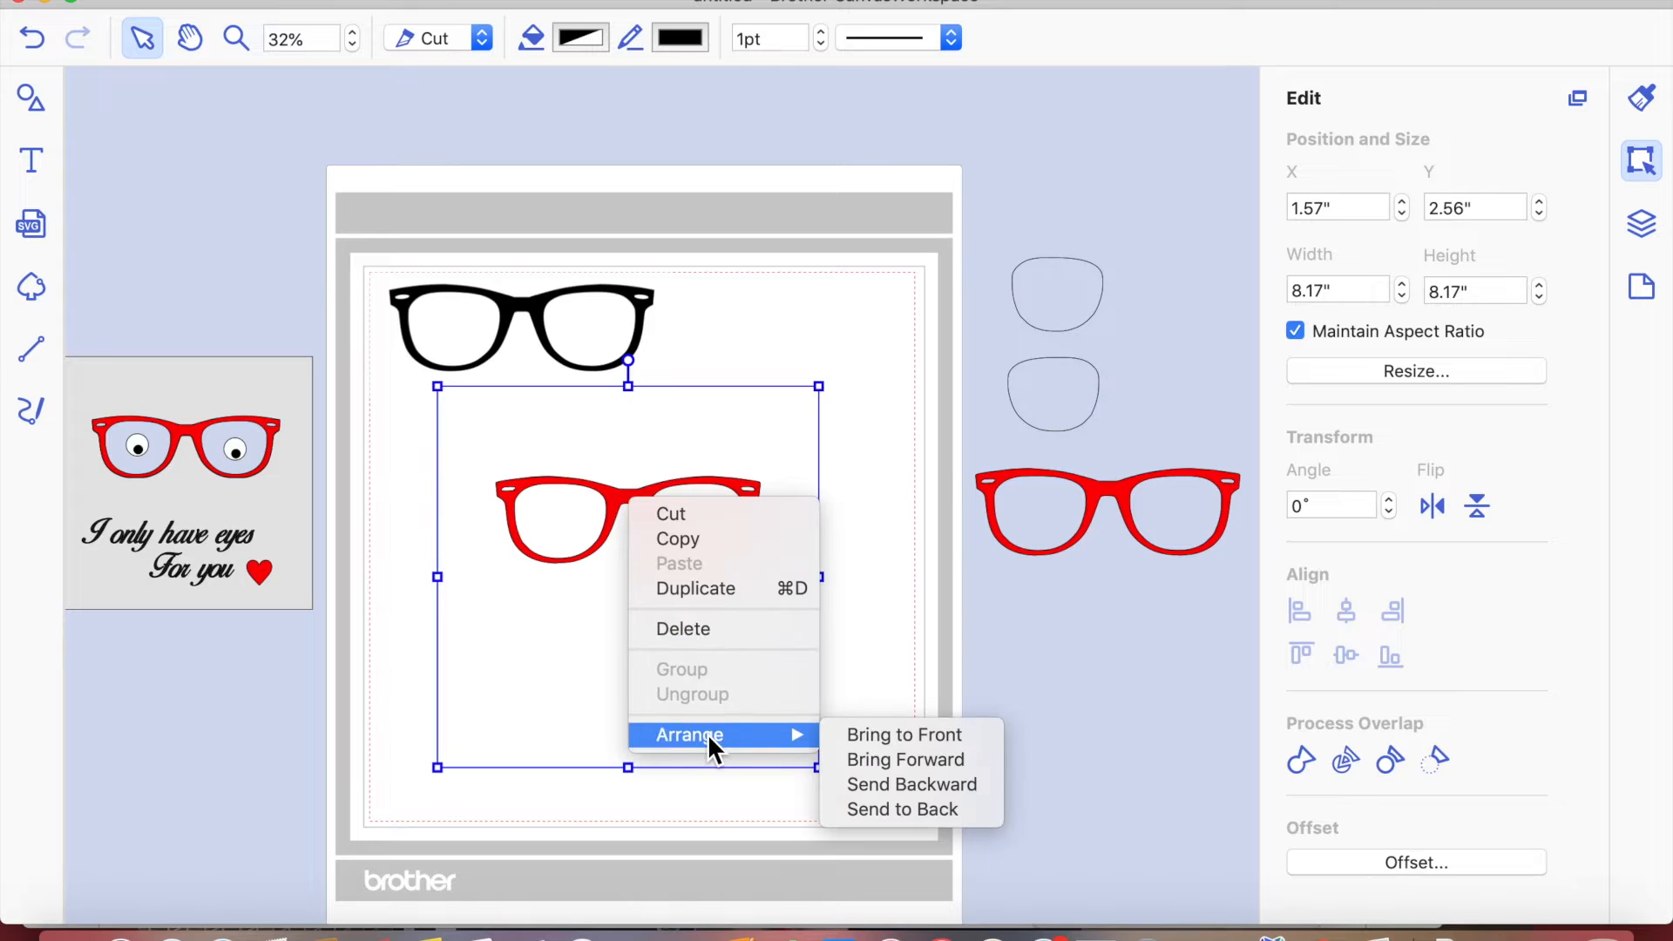
{"action": "left_click", "coordinate": [933, 809]}
{"action": "double_click", "coordinate": [624, 468]}
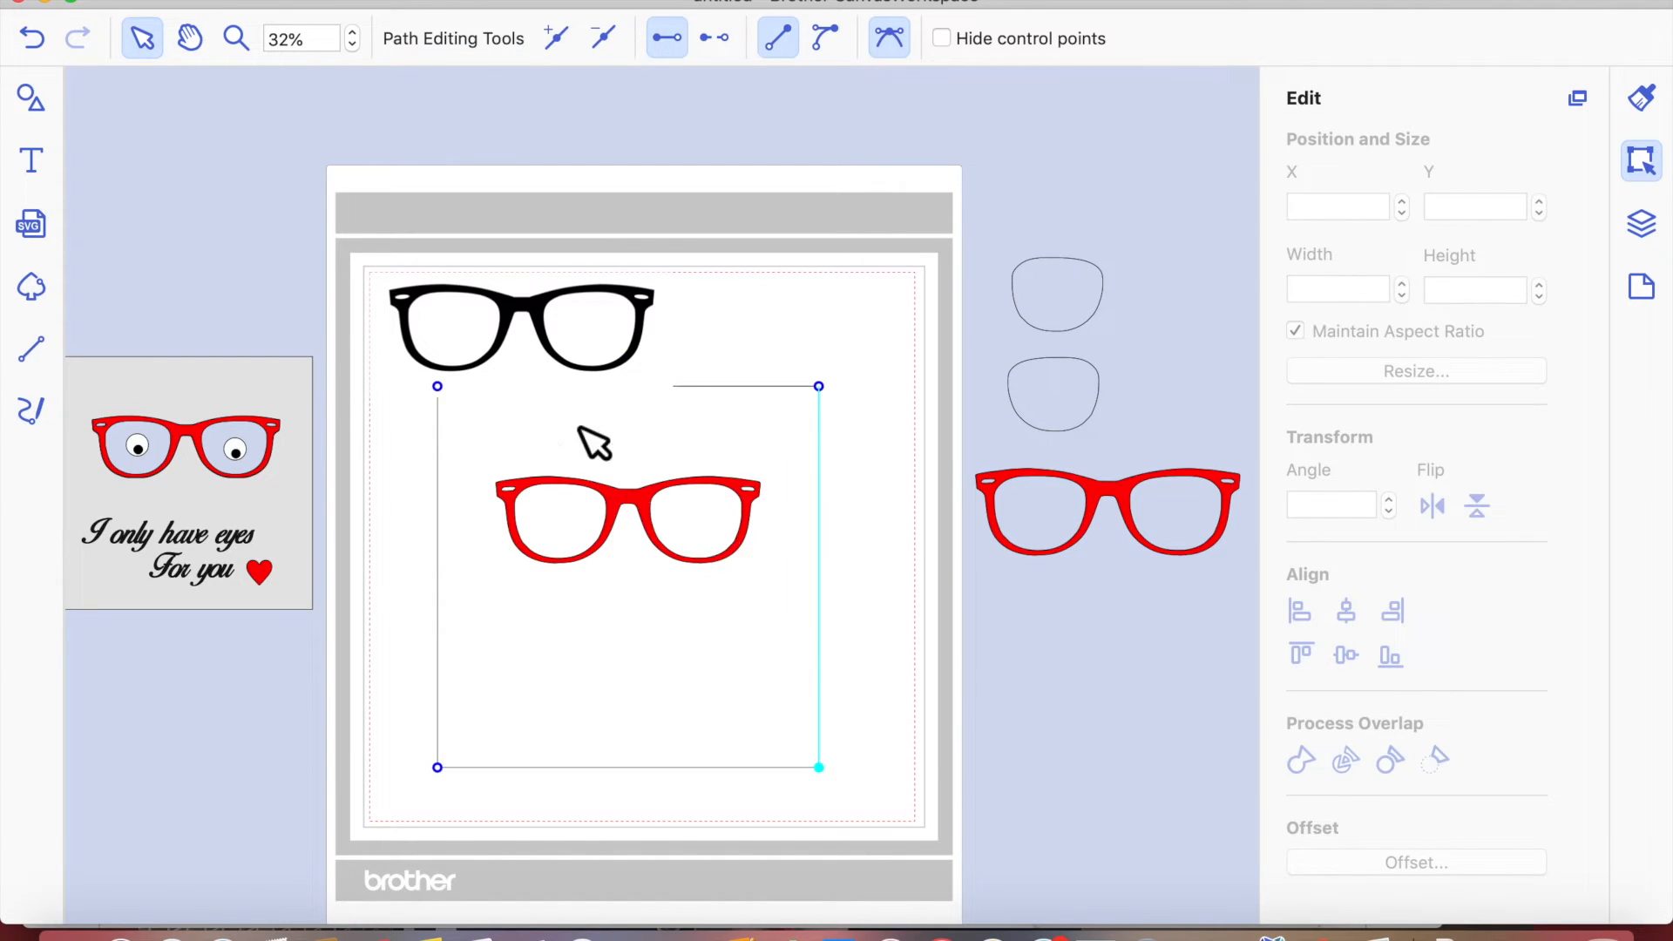
{"action": "left_click", "coordinate": [618, 497]}
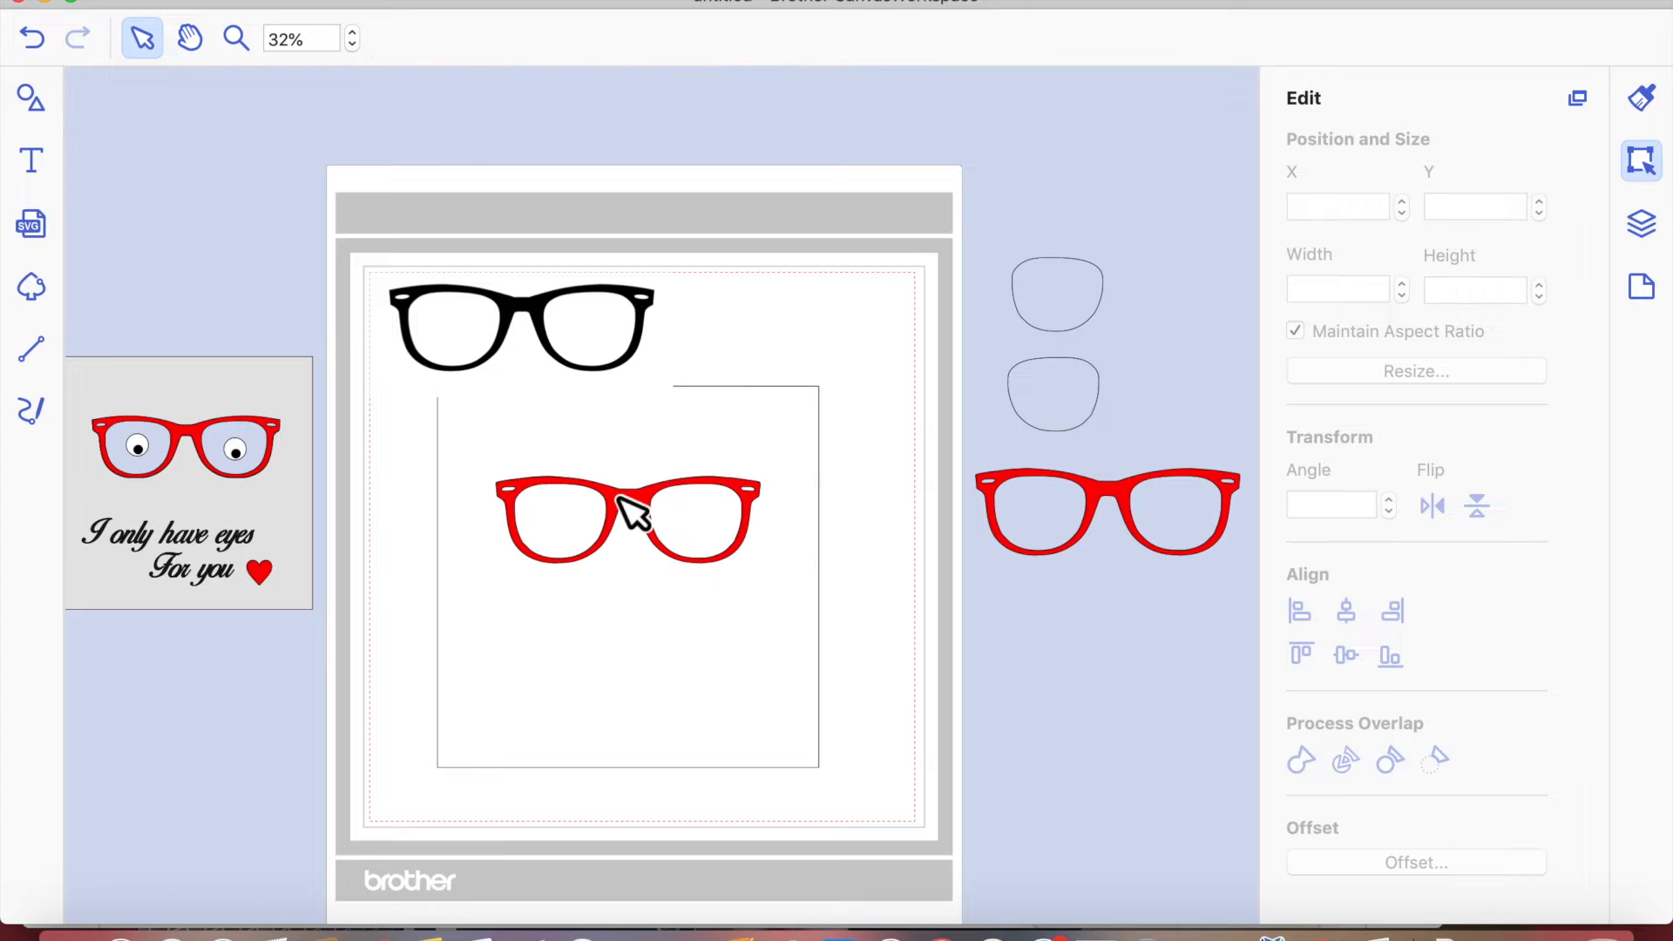
{"action": "left_click", "coordinate": [663, 521]}
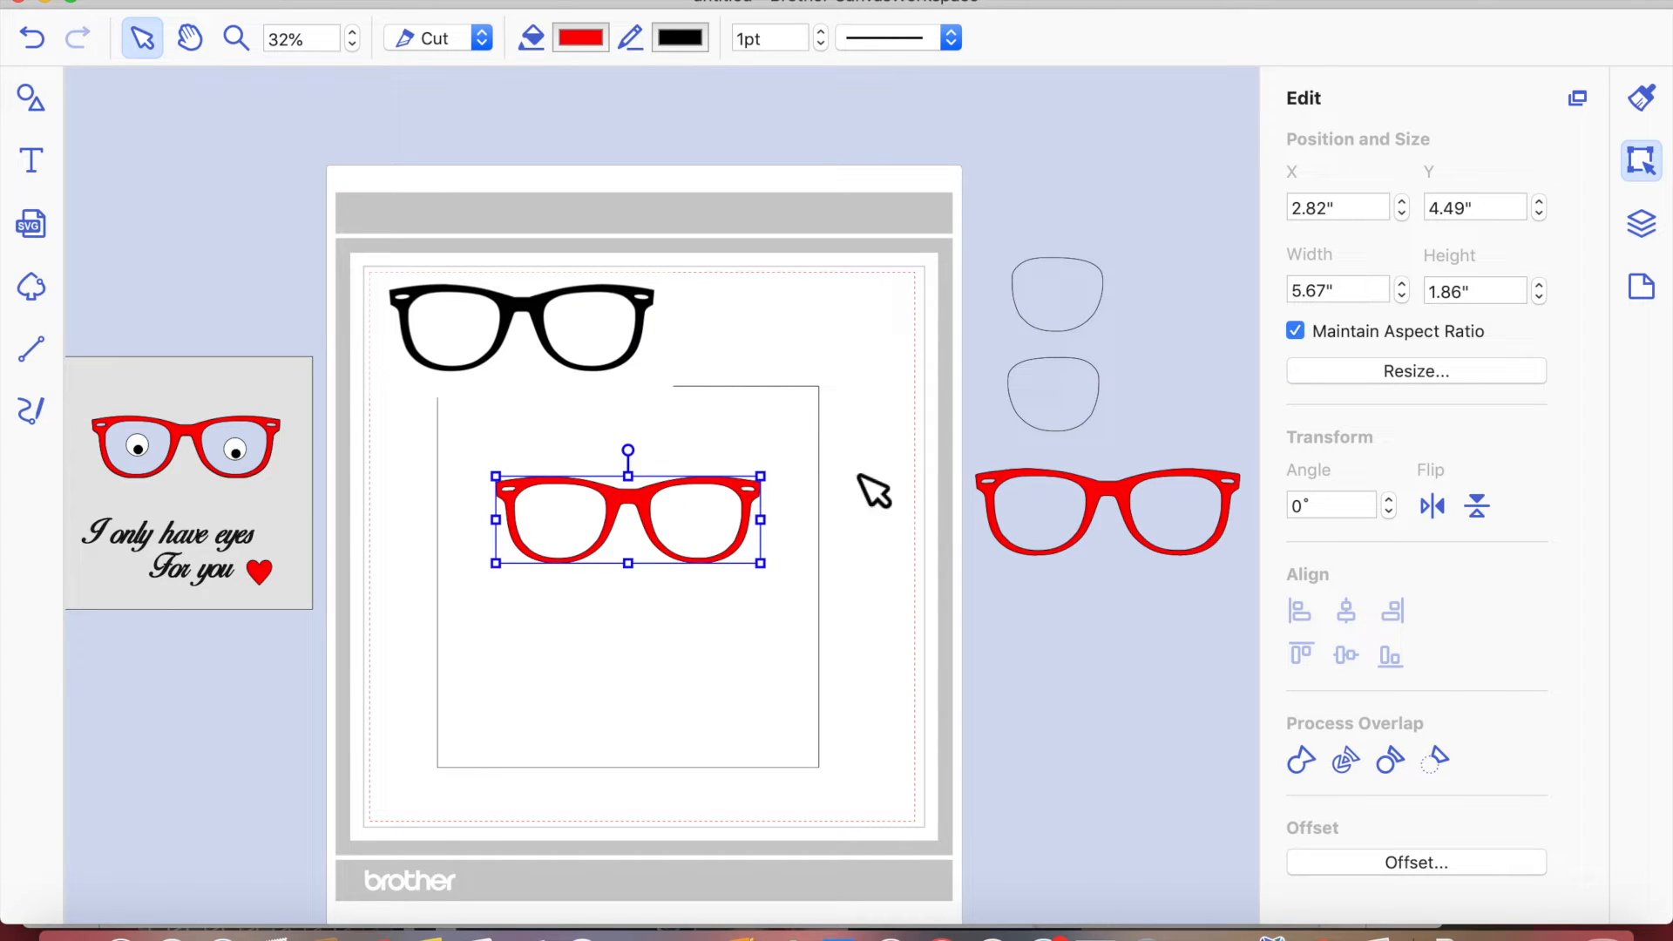
- Undo the accidental move of the square, and move the square and its red glasses together slightly lower, clear of the black glasses image
{"action": "left_click", "coordinate": [666, 438]}
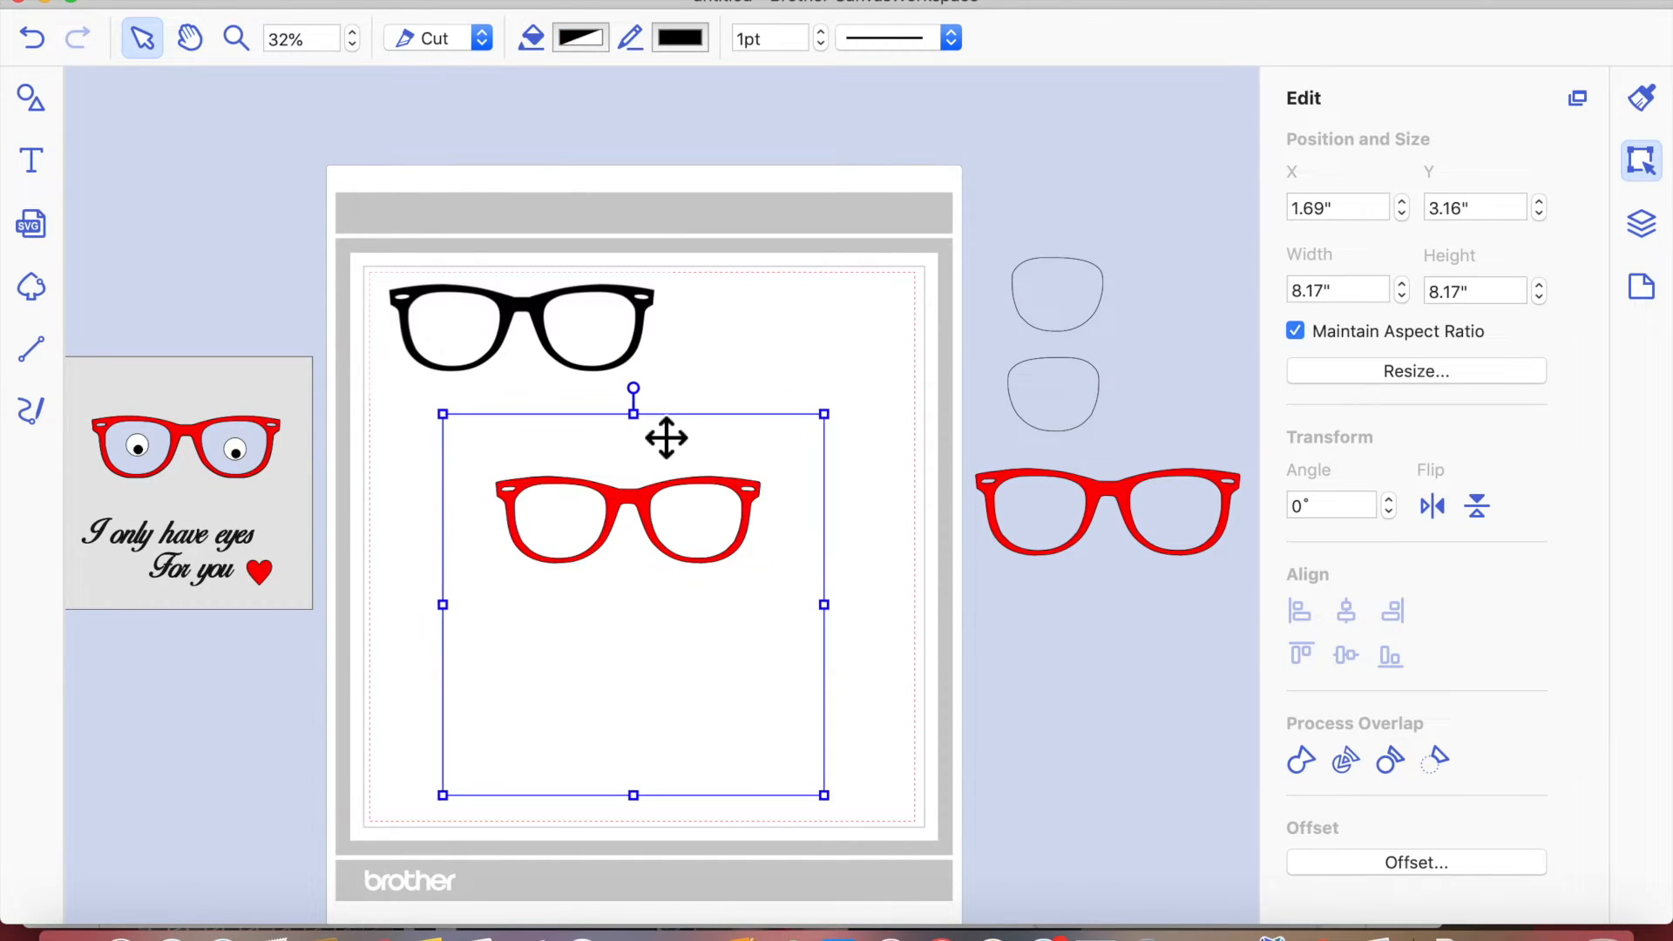
{"action": "left_click", "coordinate": [30, 39]}
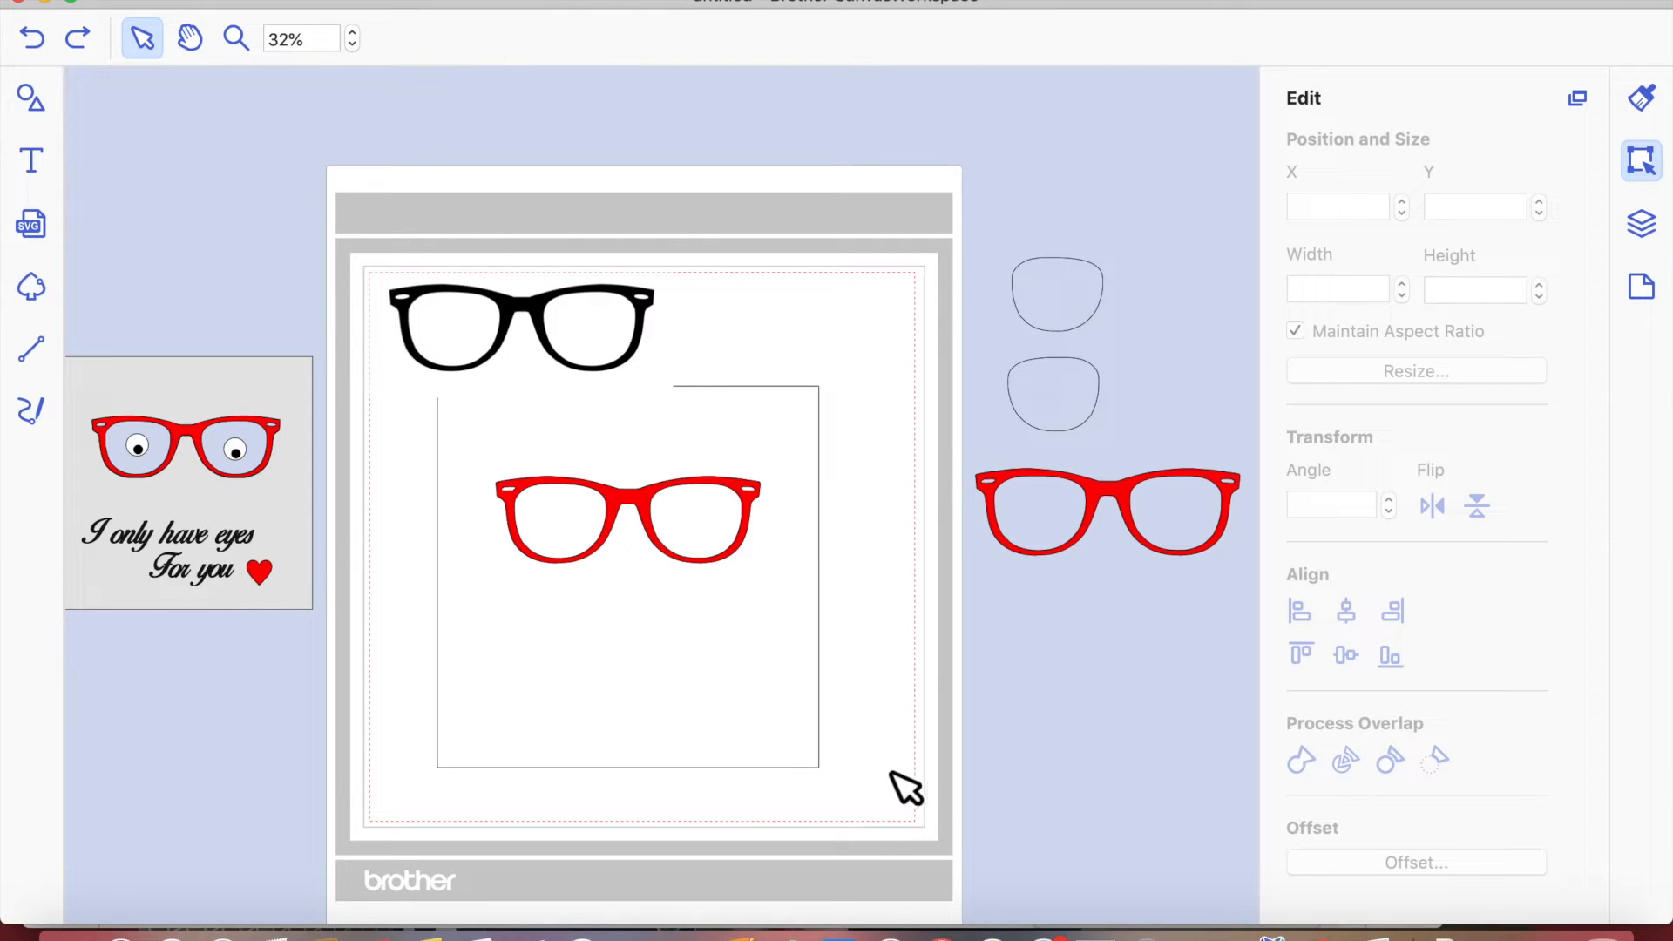
{"action": "left_click_drag", "start_coordinate": [870, 787], "coordinate": [505, 449]}
{"action": "left_click_drag", "start_coordinate": [620, 511], "coordinate": [623, 553]}
{"action": "left_click", "coordinate": [757, 347]}
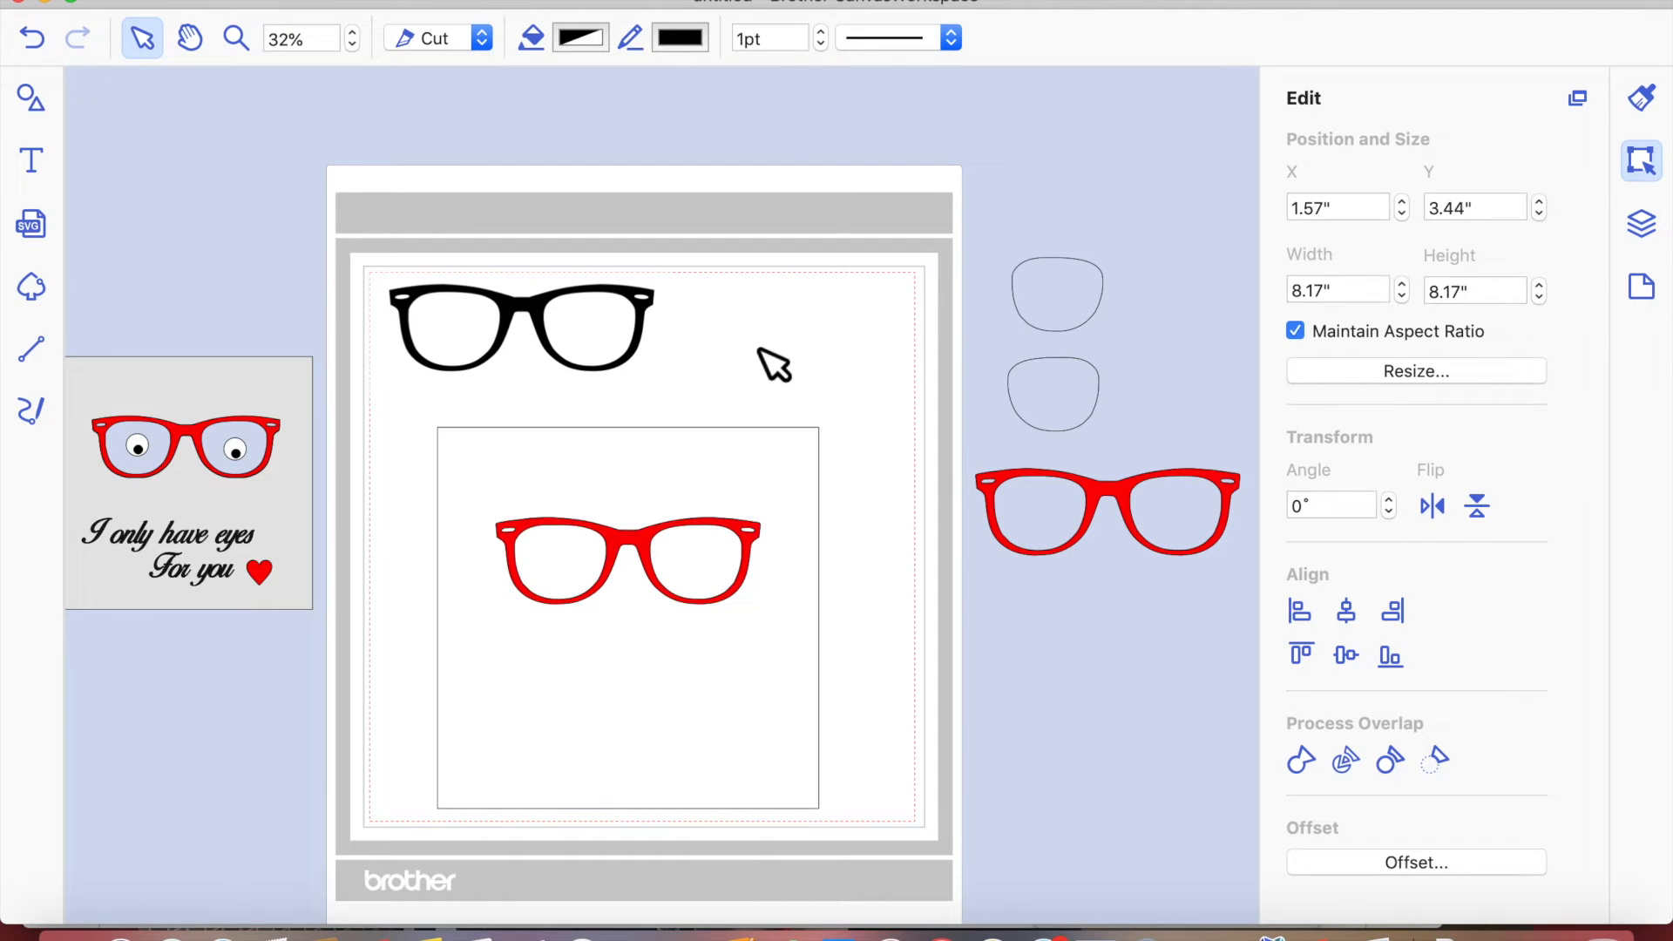
- Unlock and delete the black glasses image through the layer list, and undo the deletion
{"action": "left_click_drag", "start_coordinate": [316, 261], "coordinate": [731, 391]}
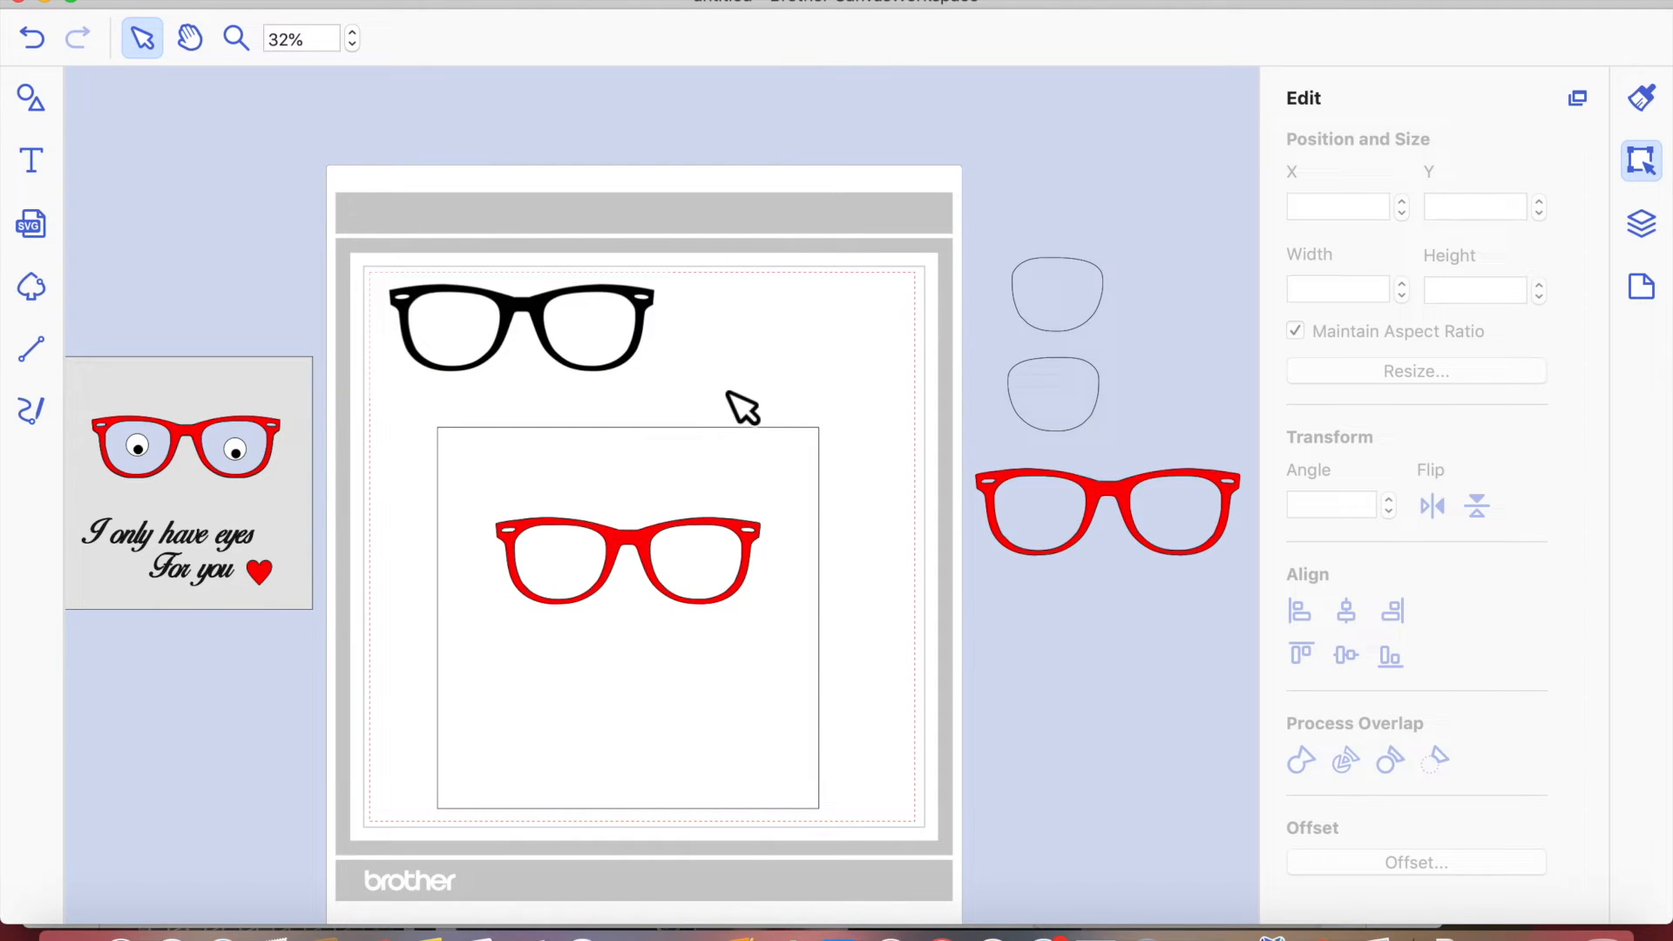
{"action": "left_click", "coordinate": [1643, 227]}
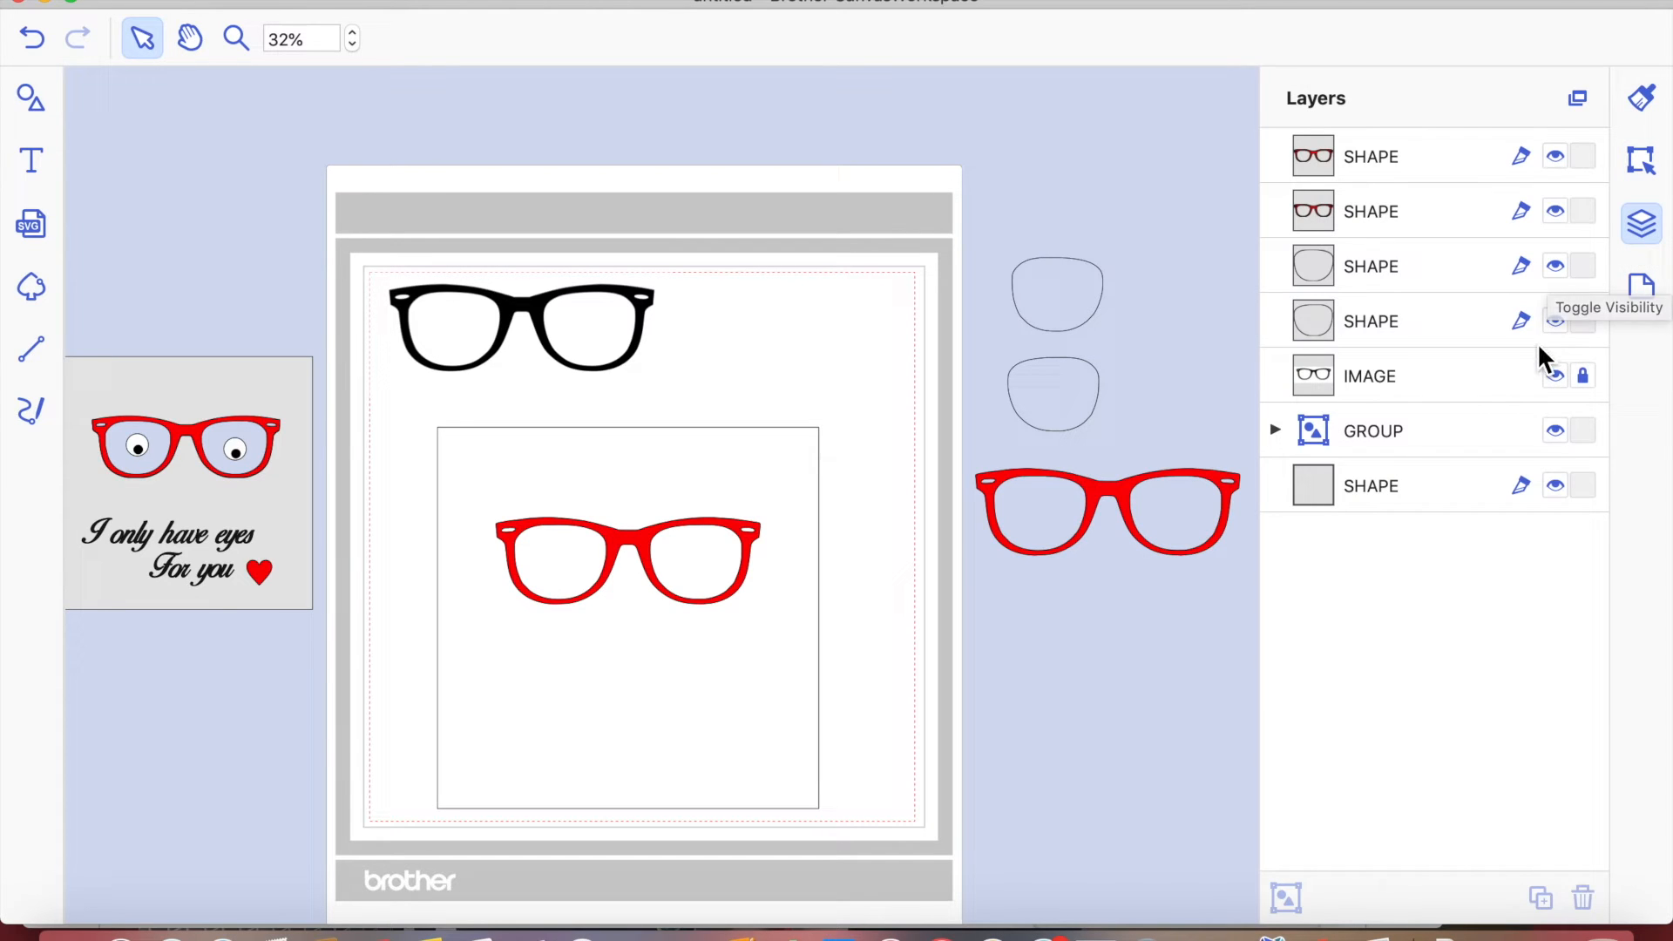
{"action": "left_click", "coordinate": [1583, 375]}
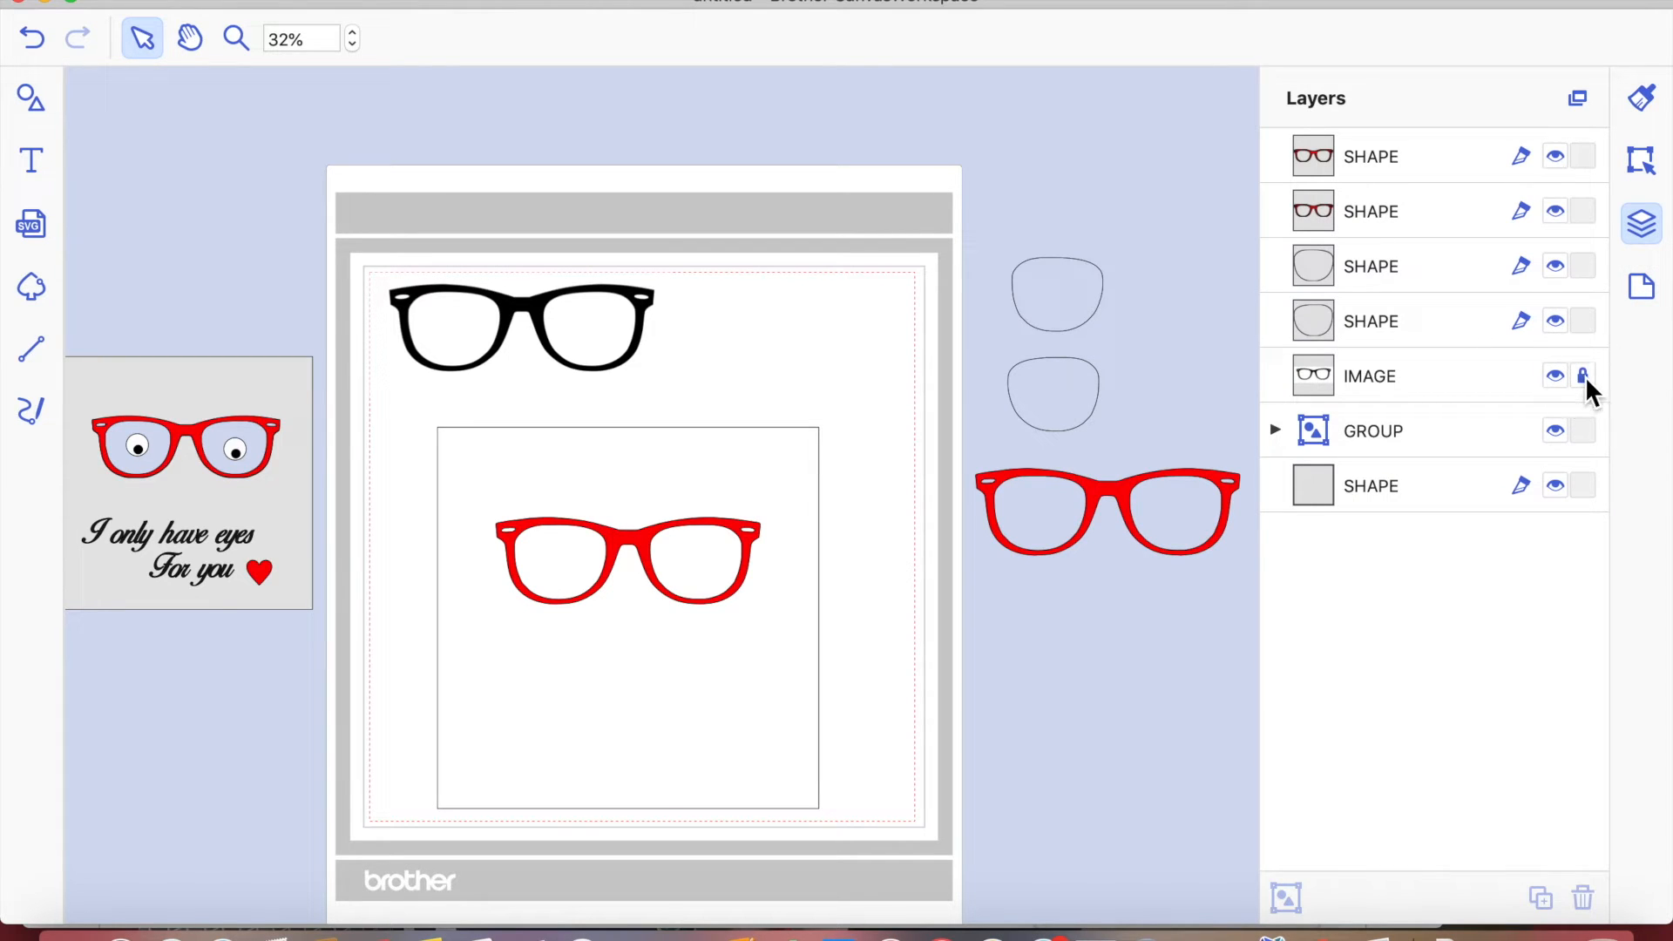
{"action": "left_click", "coordinate": [471, 321]}
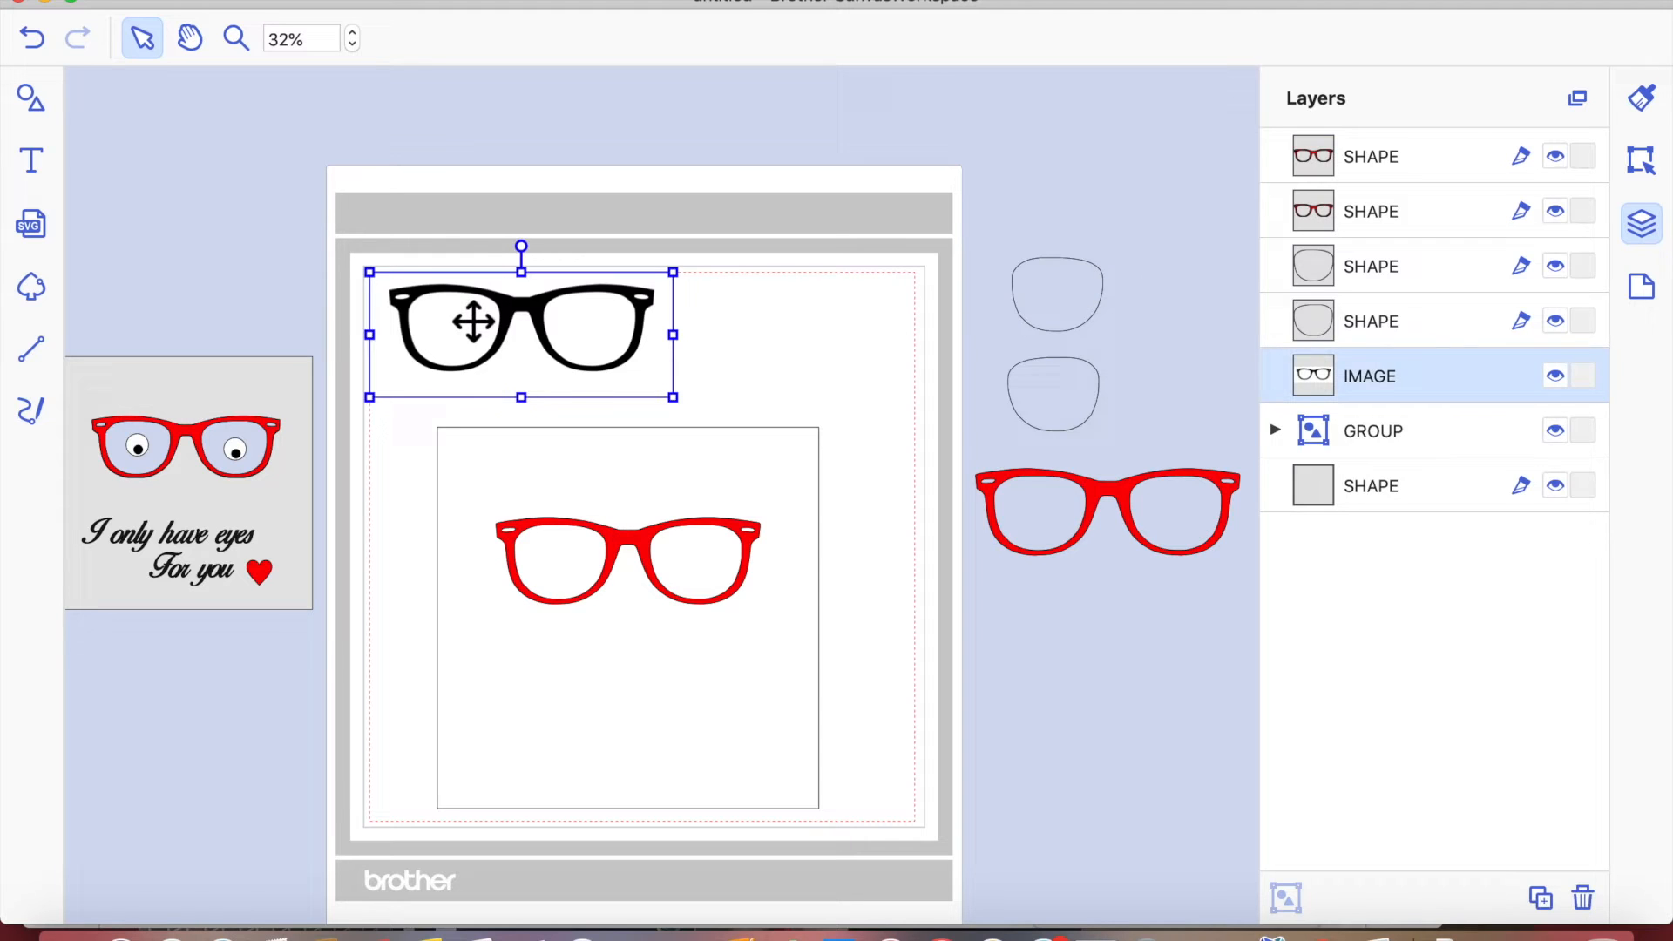
{"action": "key", "text": "Delete"}
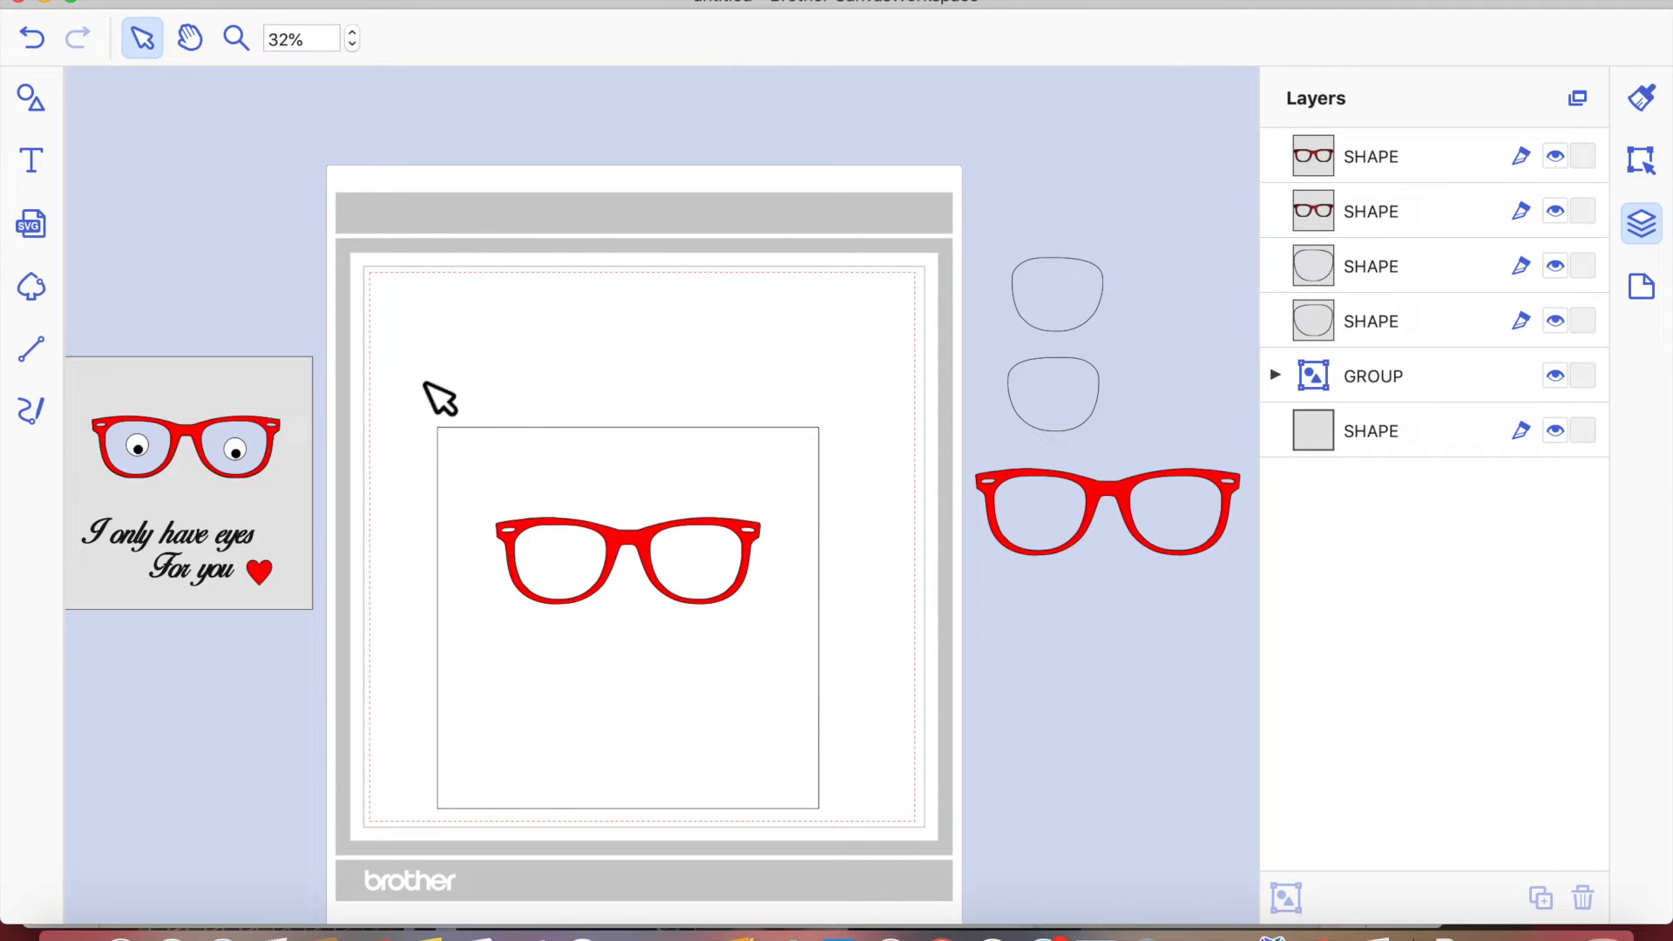
{"action": "left_click", "coordinate": [35, 42]}
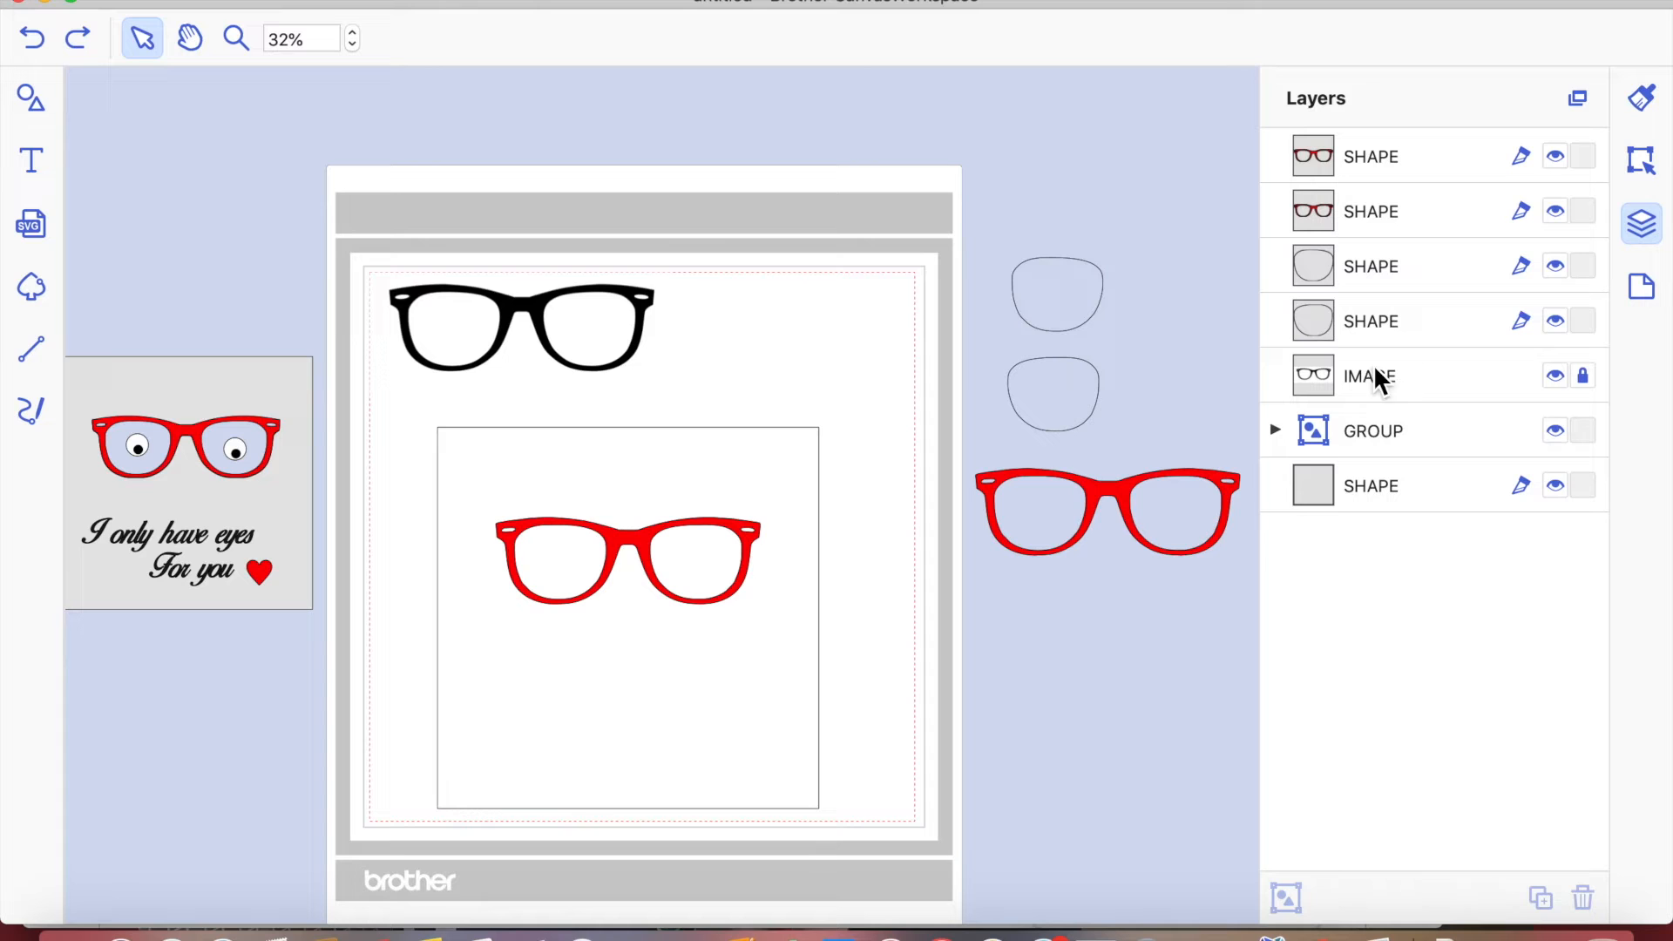
- Unlock the black glasses image layer and delete the image from the mat
{"action": "left_click", "coordinate": [1584, 376]}
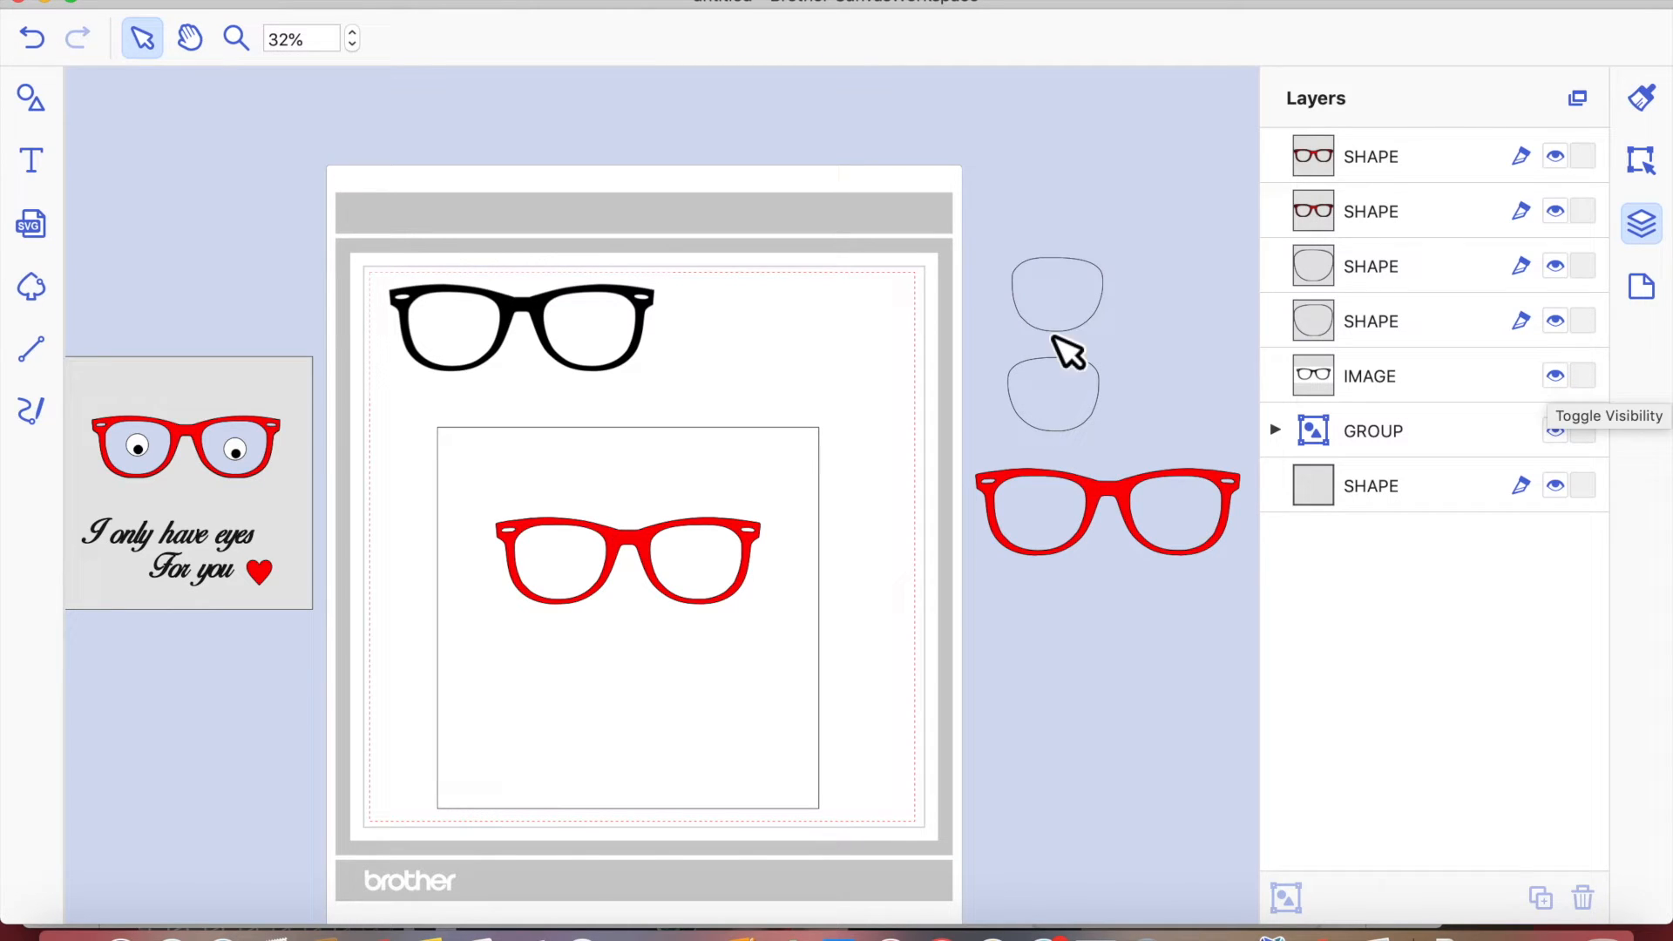
{"action": "left_click_drag", "start_coordinate": [373, 262], "coordinate": [671, 388]}
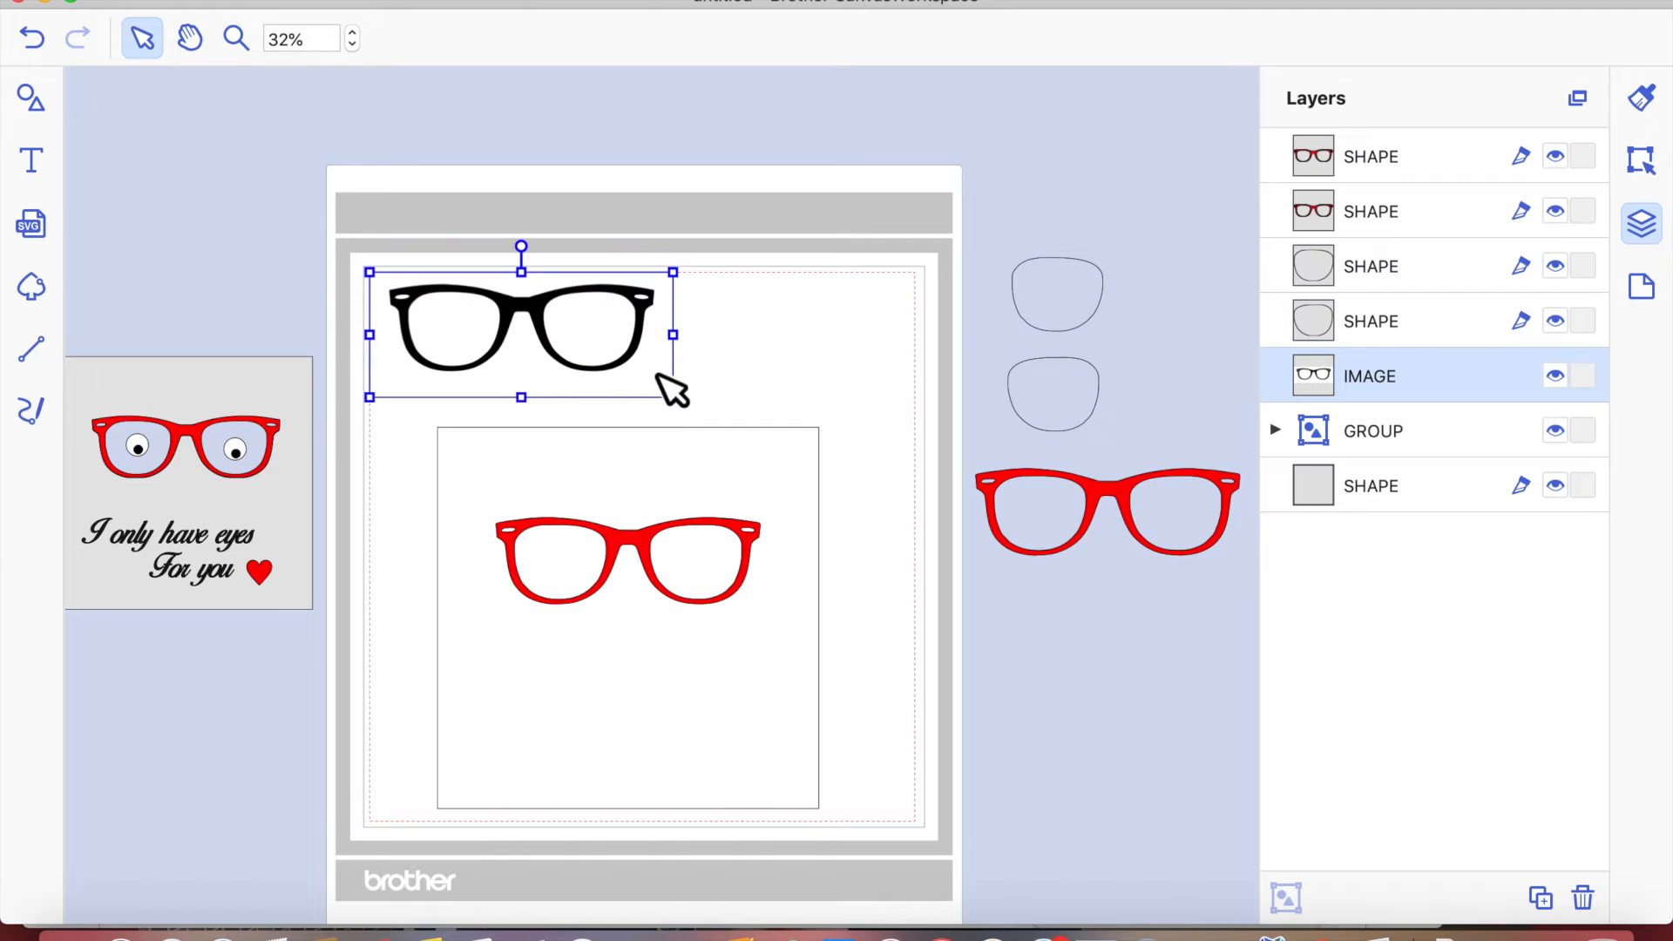
{"action": "key", "text": "Delete"}
- Move the square and the red glasses on it together upward into the middle of the mat
{"action": "left_click_drag", "start_coordinate": [360, 329], "coordinate": [842, 742]}
{"action": "left_click_drag", "start_coordinate": [680, 586], "coordinate": [677, 468]}
{"action": "left_click", "coordinate": [833, 748]}
- Select the square together with the red glasses on it and subtract the glasses from the square
{"action": "left_click_drag", "start_coordinate": [427, 233], "coordinate": [885, 670]}
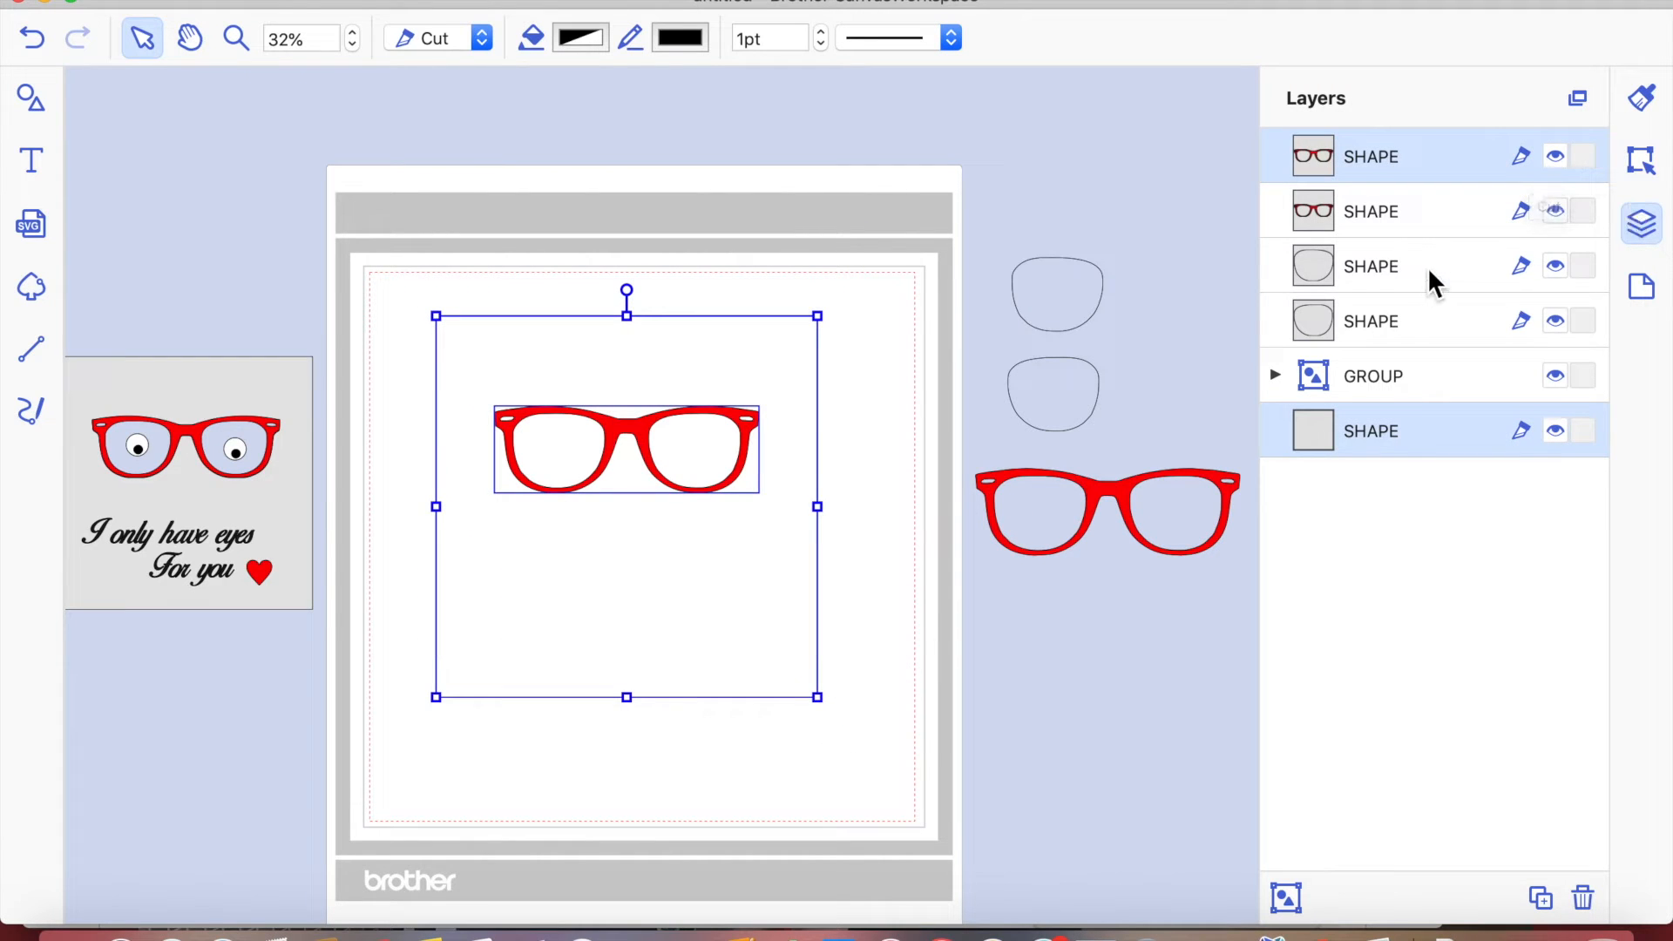
{"action": "left_click", "coordinate": [1637, 160]}
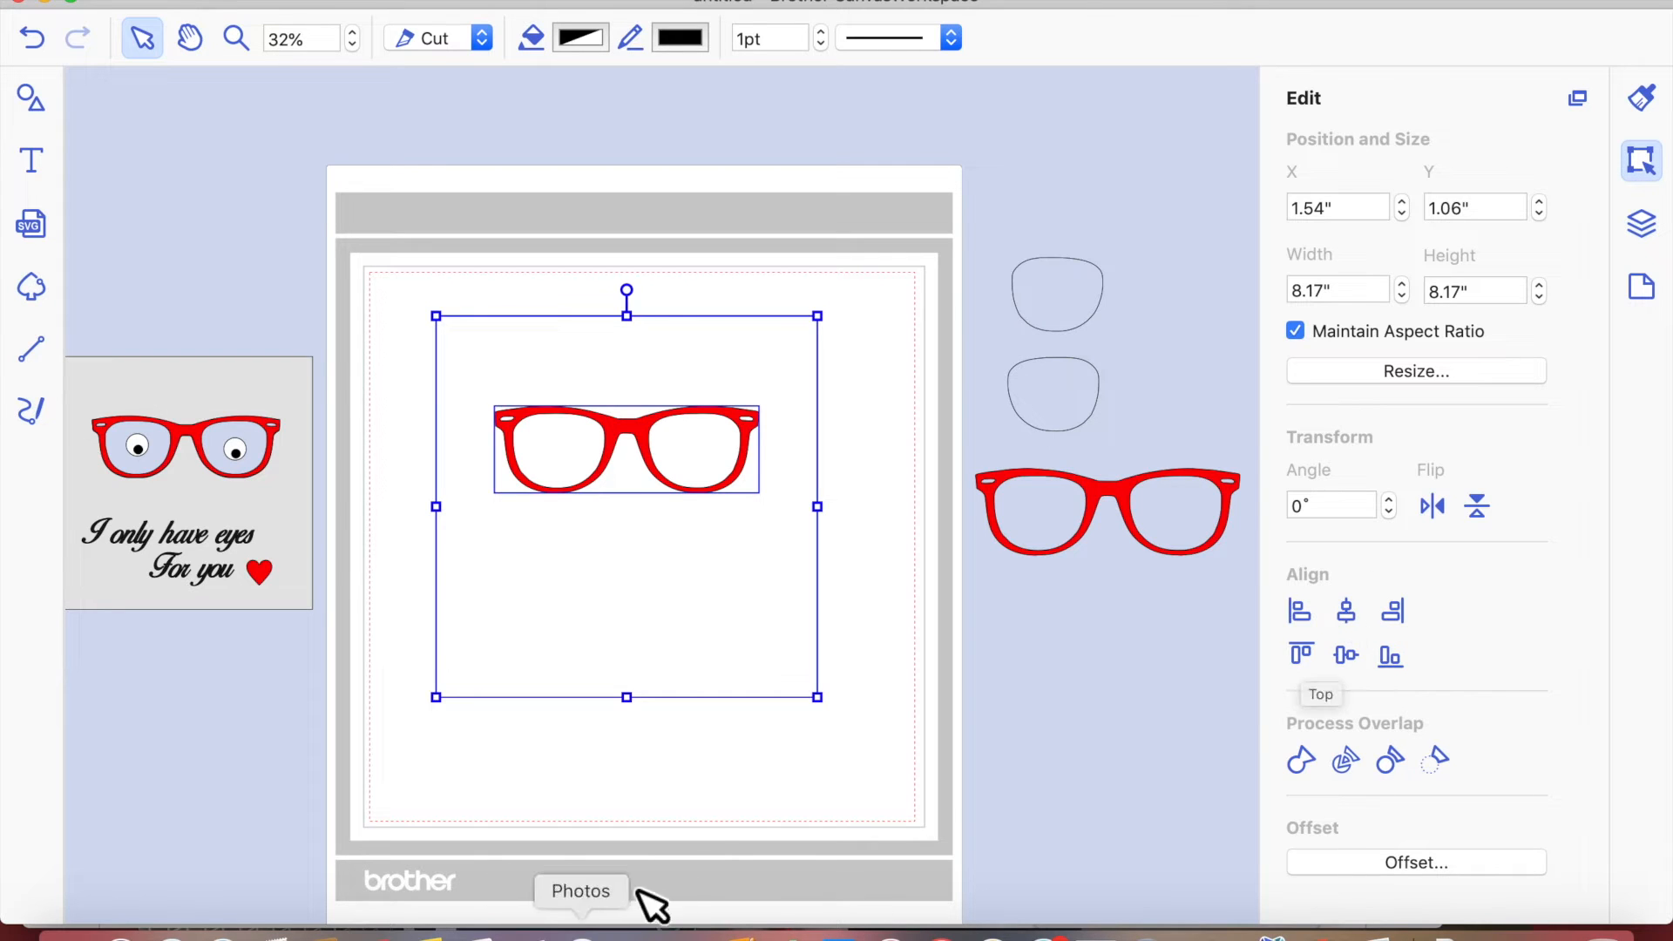
{"action": "left_click", "coordinate": [685, 870]}
{"action": "left_click", "coordinate": [647, 438]}
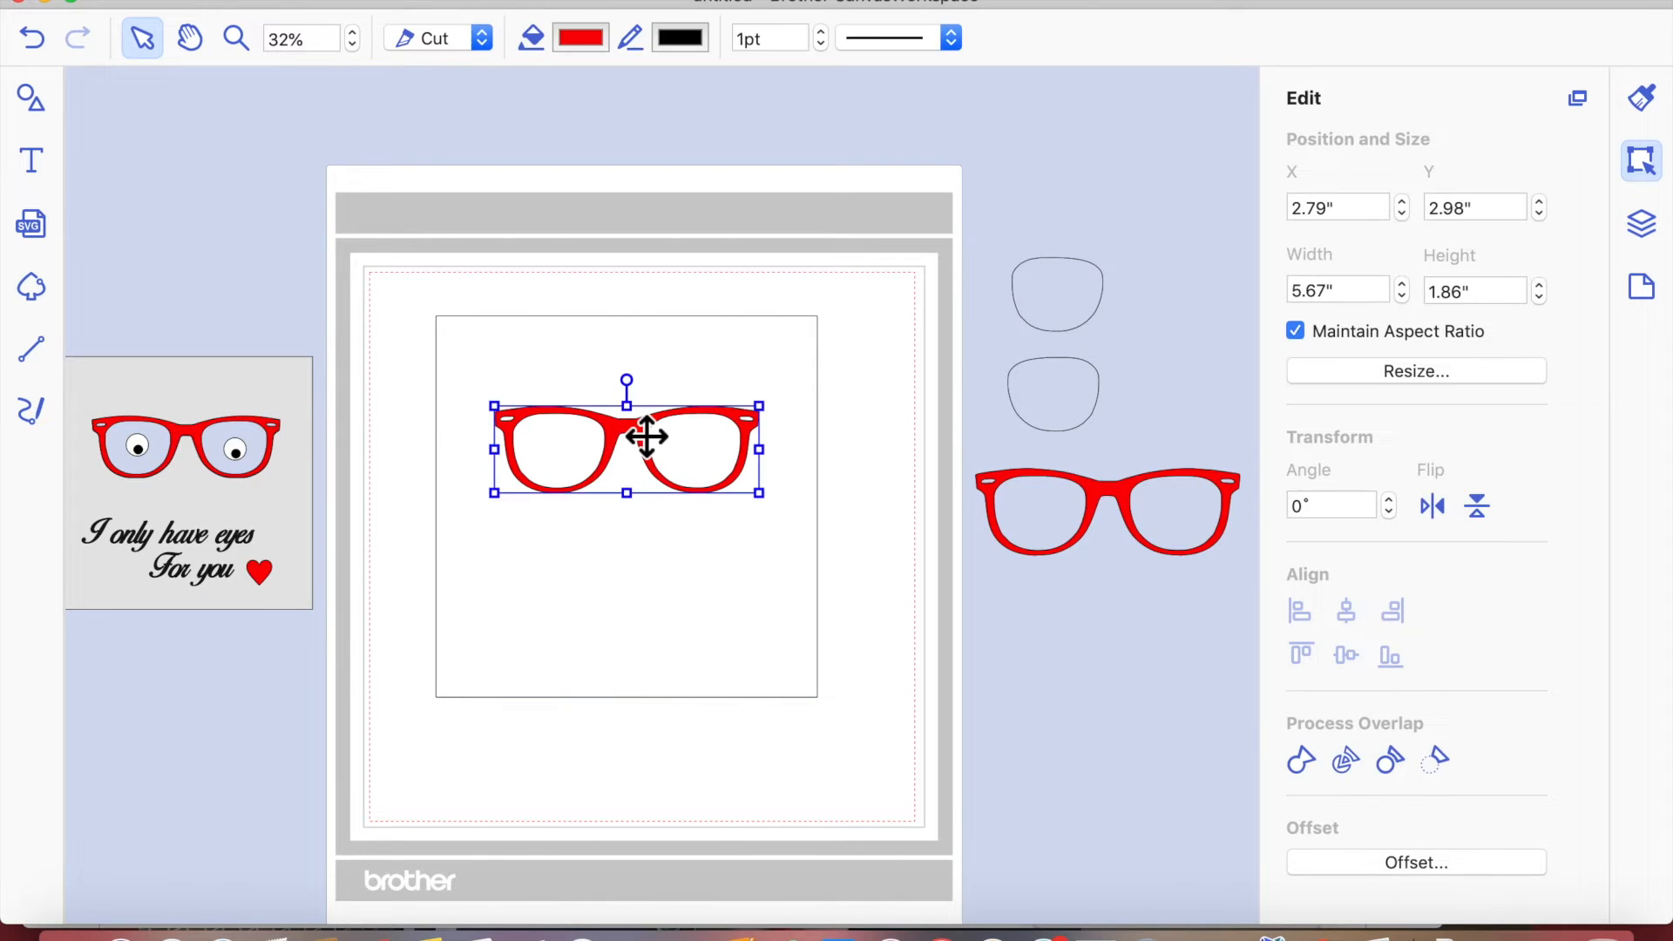
{"action": "left_click_drag", "start_coordinate": [393, 271], "coordinate": [871, 694]}
{"action": "left_click", "coordinate": [1431, 760]}
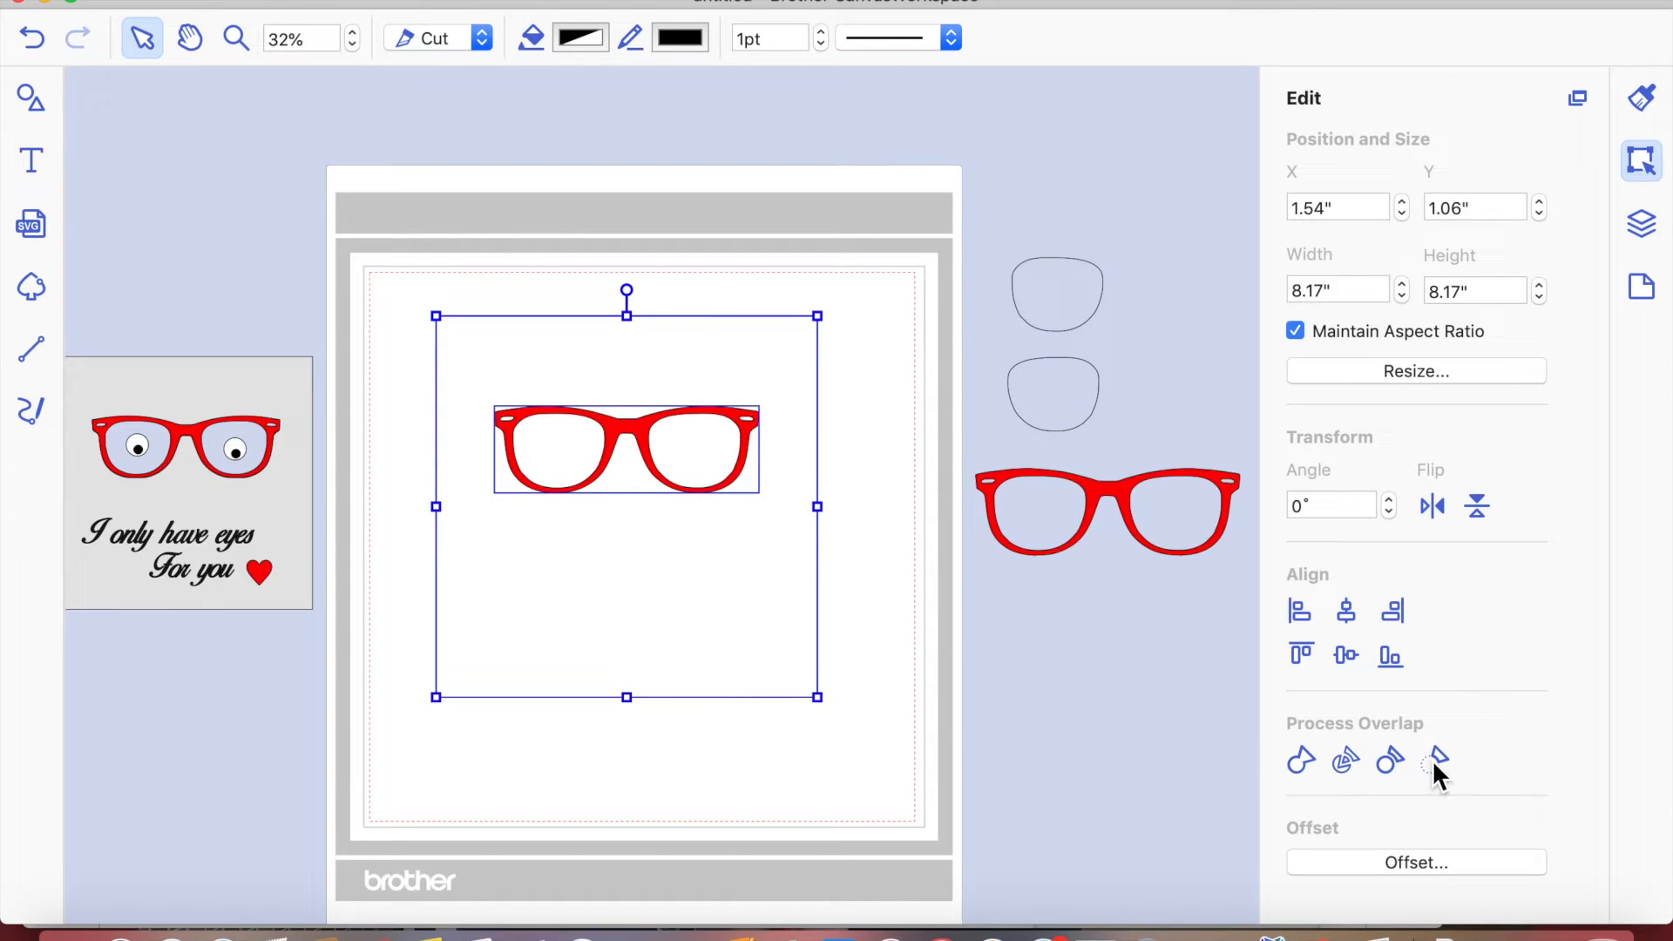
- Shift the cut square slightly and divide it into separate pieces
{"action": "left_click", "coordinate": [644, 440]}
{"action": "mouse_move", "coordinate": [565, 437]}
{"action": "left_mouse_down"}
{"action": "mouse_move", "coordinate": [690, 496]}
{"action": "mouse_move", "coordinate": [555, 442]}
{"action": "left_mouse_up"}
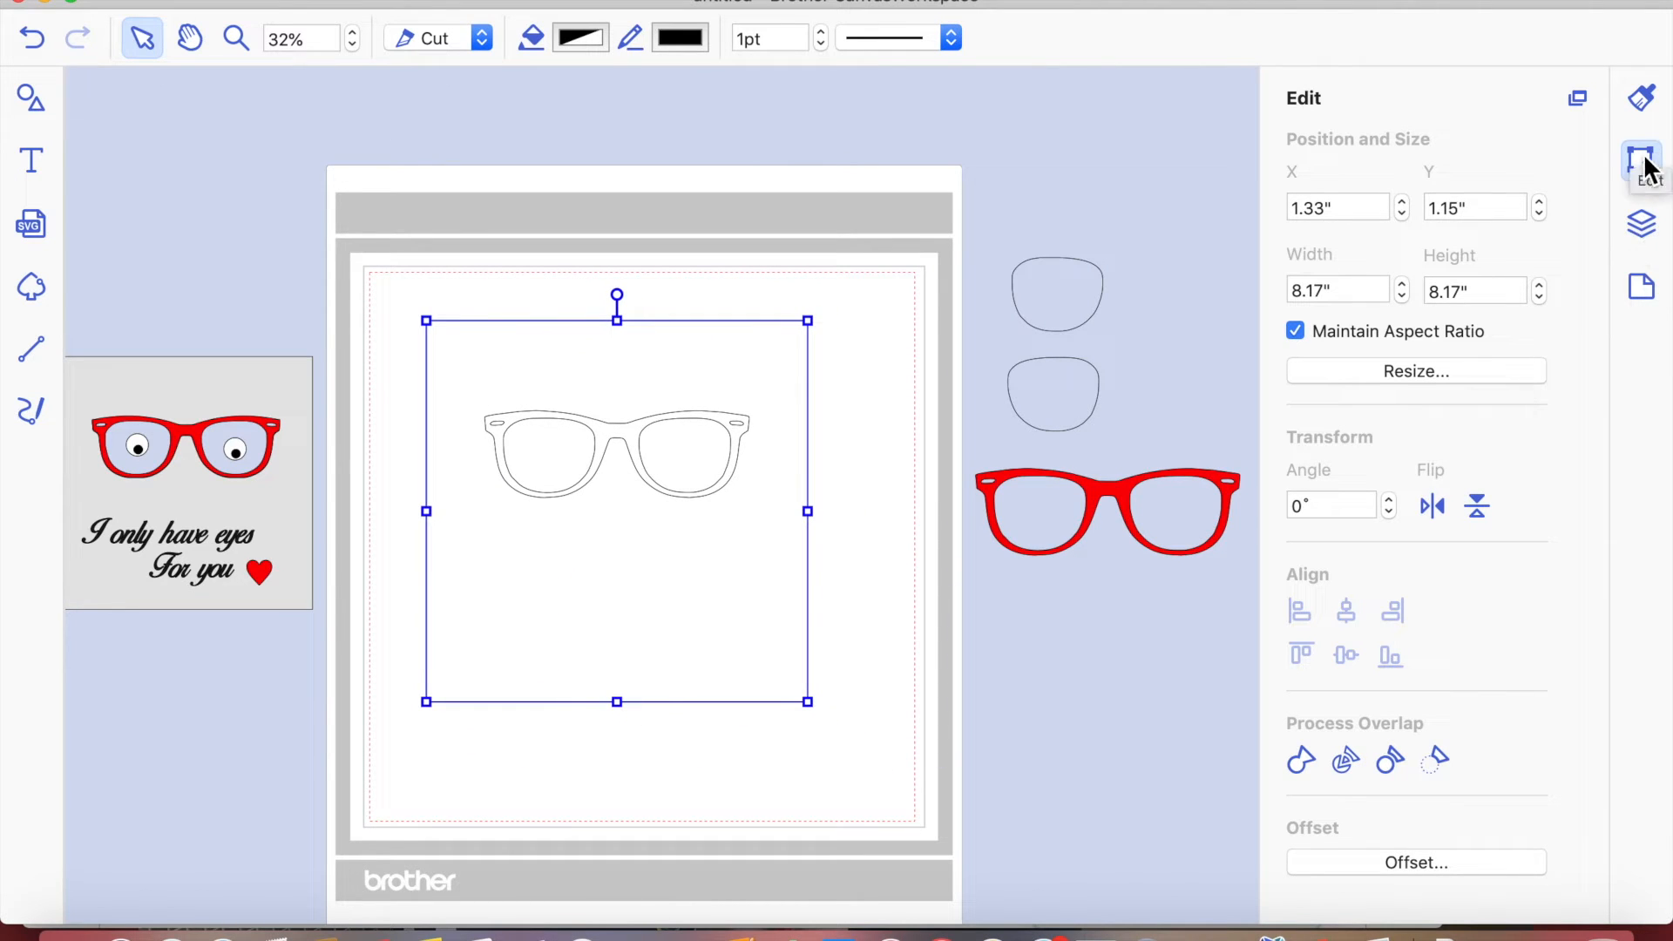
{"action": "left_click", "coordinate": [1344, 760]}
{"action": "left_click", "coordinate": [946, 694]}
- Pull both lens pieces and both small corner pieces out of the glasses cut-out and delete them all
{"action": "left_click_drag", "start_coordinate": [692, 459], "coordinate": [978, 702]}
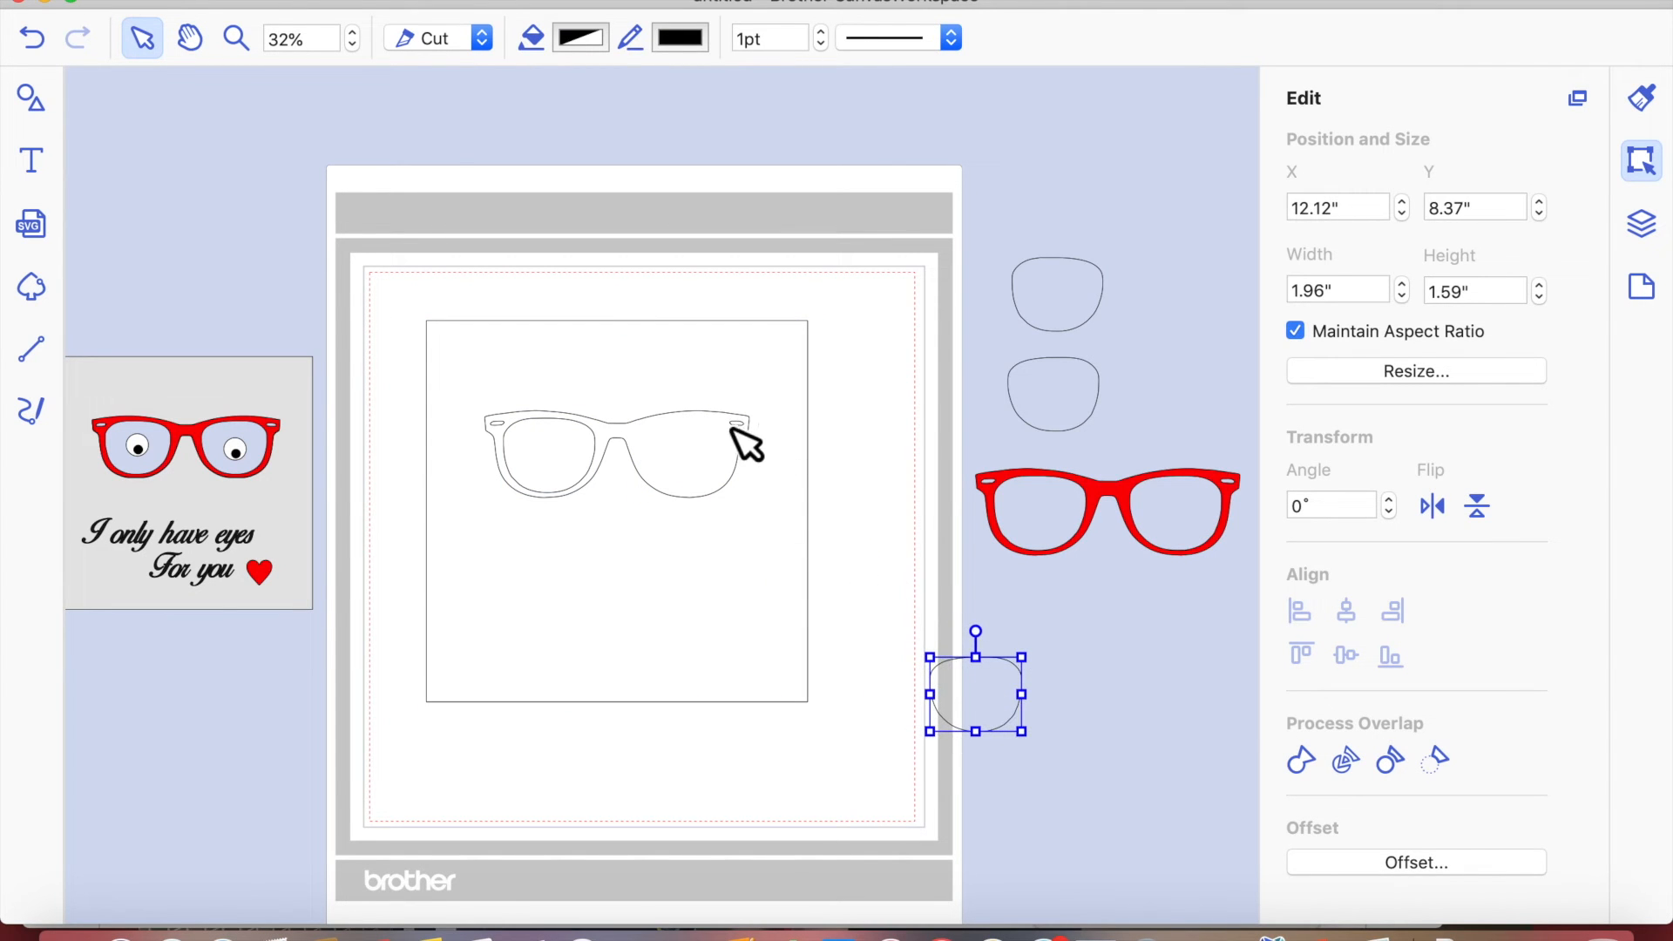
{"action": "left_click_drag", "start_coordinate": [748, 435], "coordinate": [999, 712]}
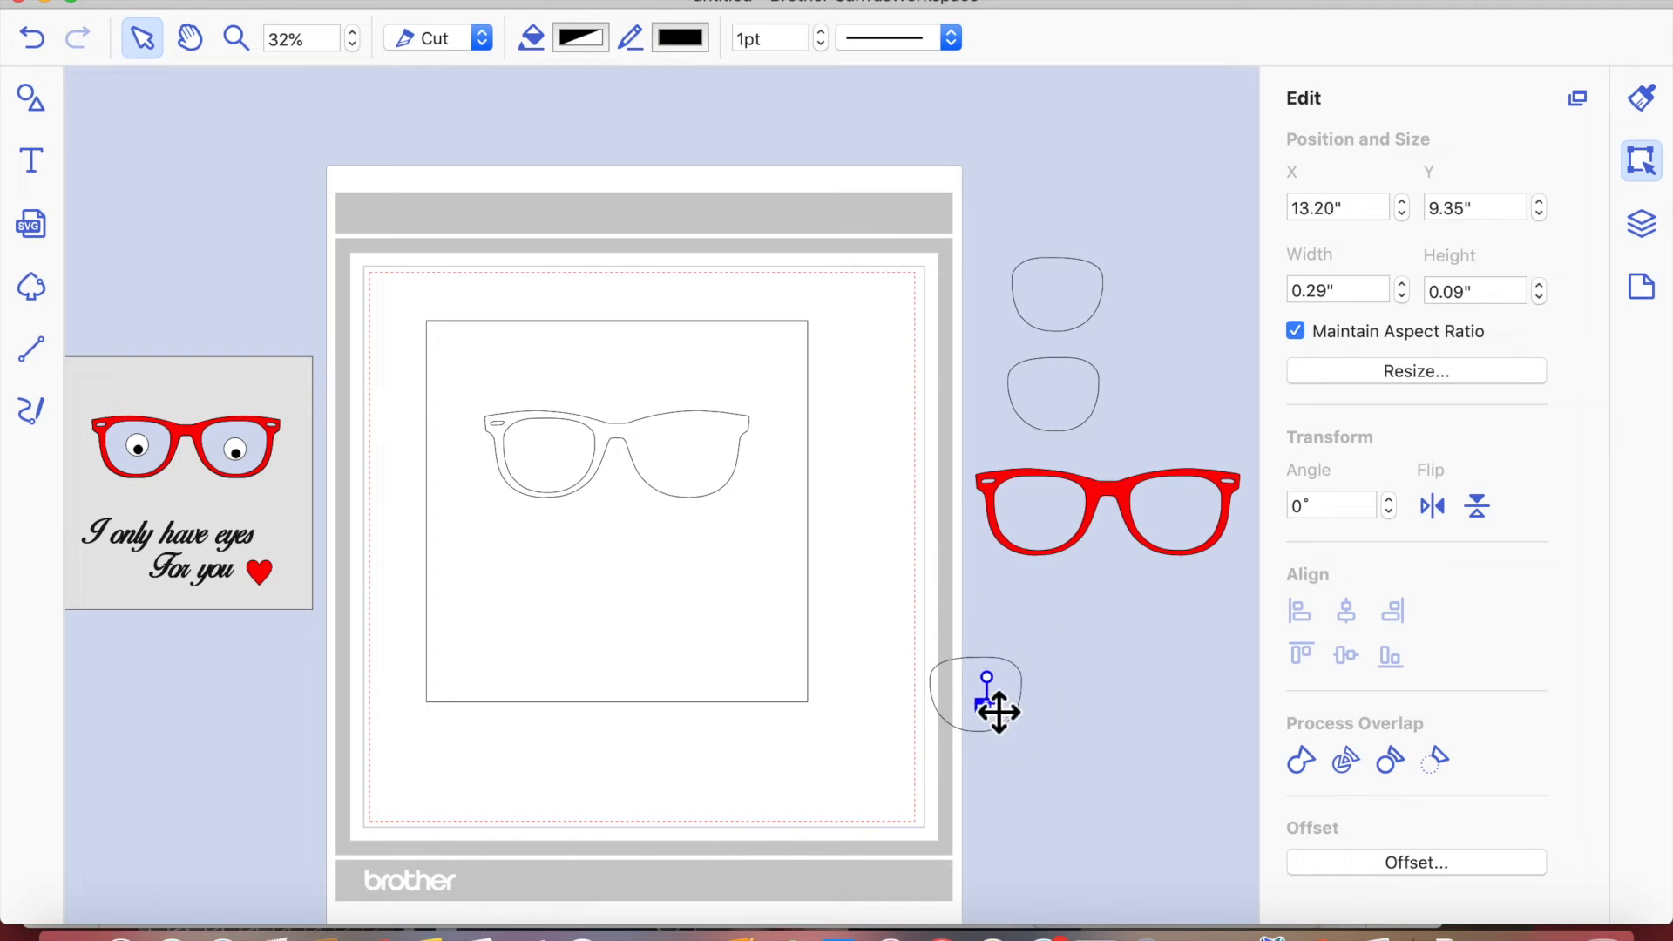
{"action": "left_click_drag", "start_coordinate": [564, 467], "coordinate": [960, 680]}
{"action": "left_click_drag", "start_coordinate": [506, 431], "coordinate": [928, 687]}
{"action": "left_click_drag", "start_coordinate": [906, 598], "coordinate": [1075, 851]}
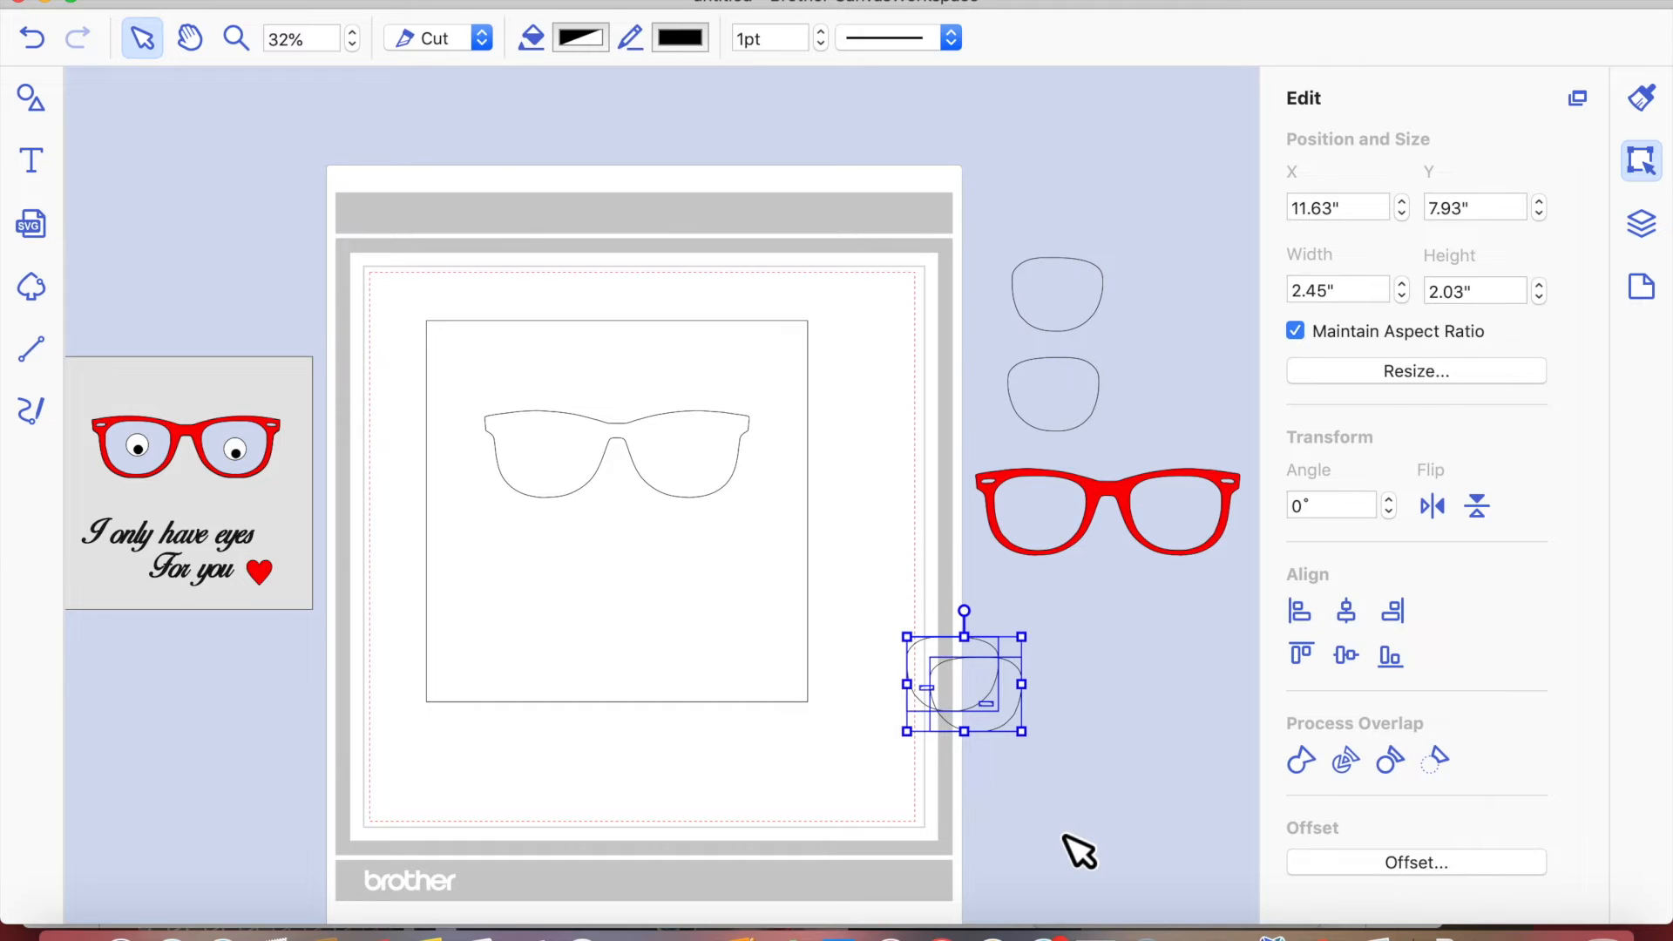
{"action": "key", "text": "Delete"}
- Fill the square around the glasses cut-out with Turquoise and close the color picker
{"action": "left_click", "coordinate": [581, 520]}
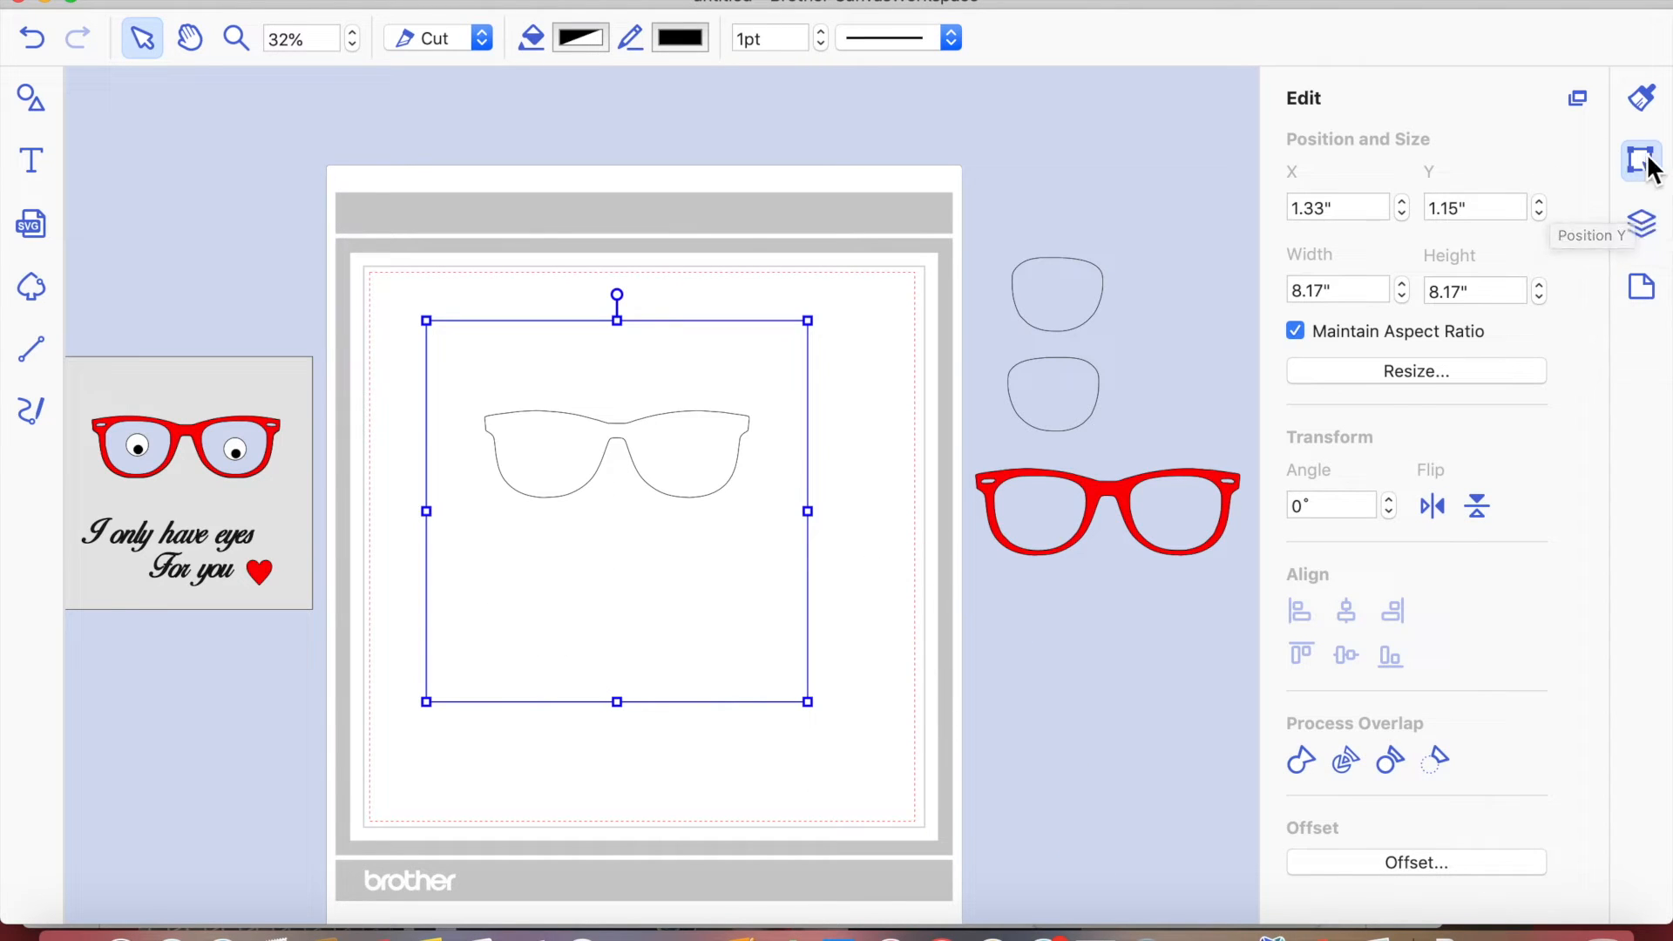
{"action": "left_click", "coordinate": [1642, 97]}
{"action": "left_click", "coordinate": [1350, 303]}
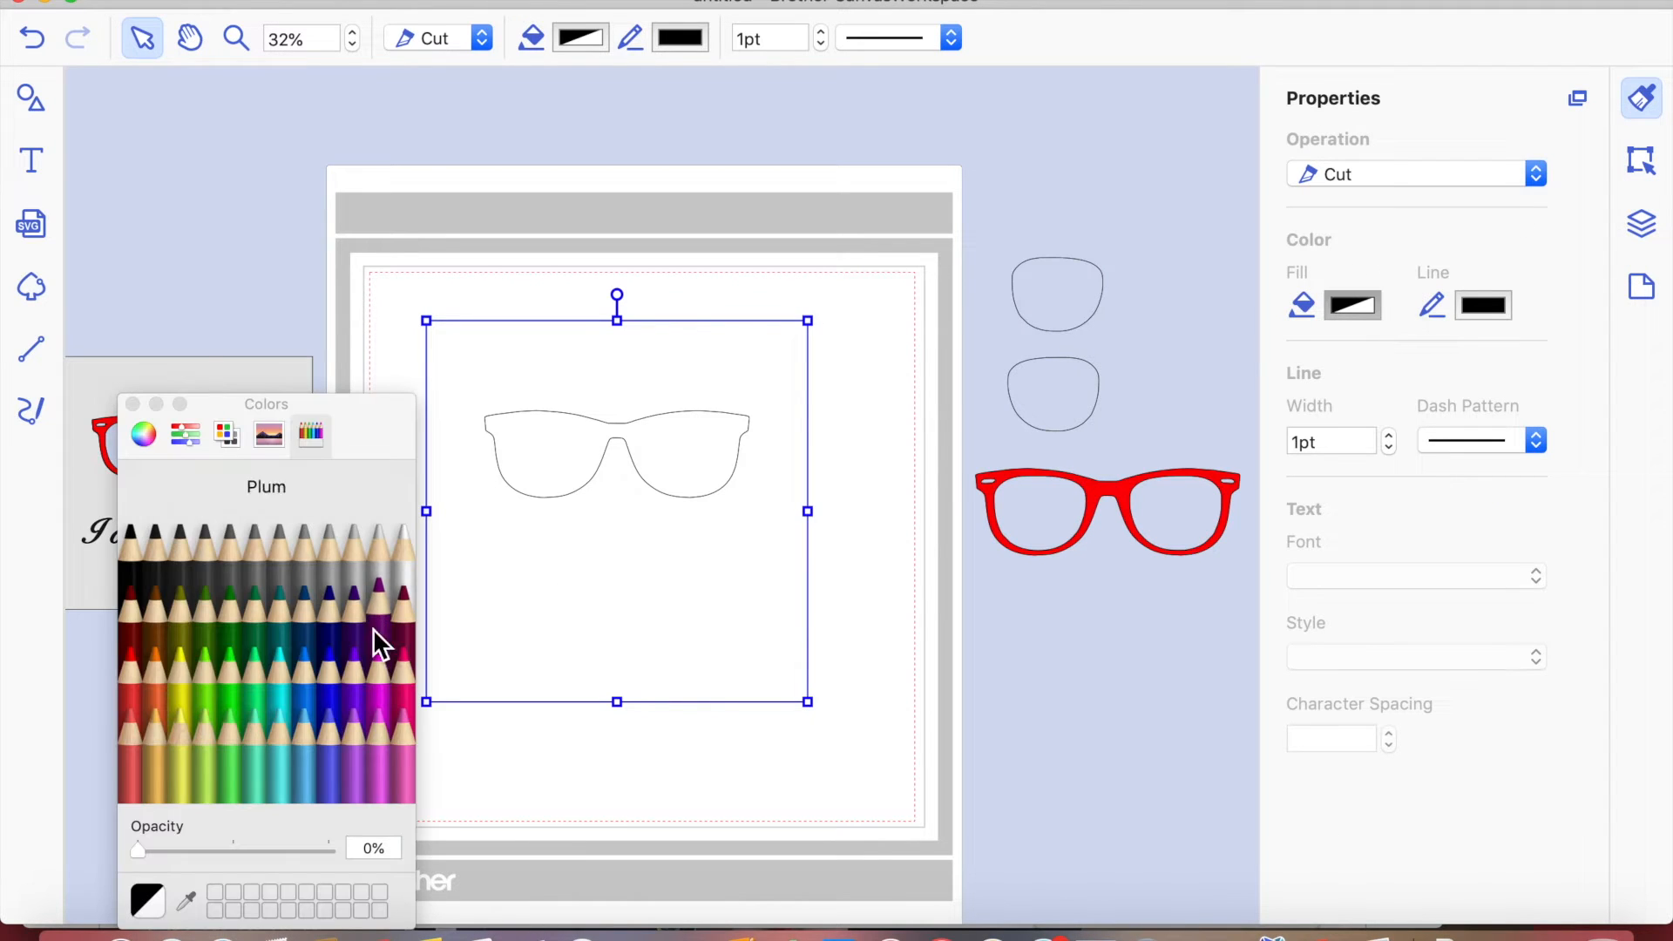
{"action": "left_click", "coordinate": [279, 693]}
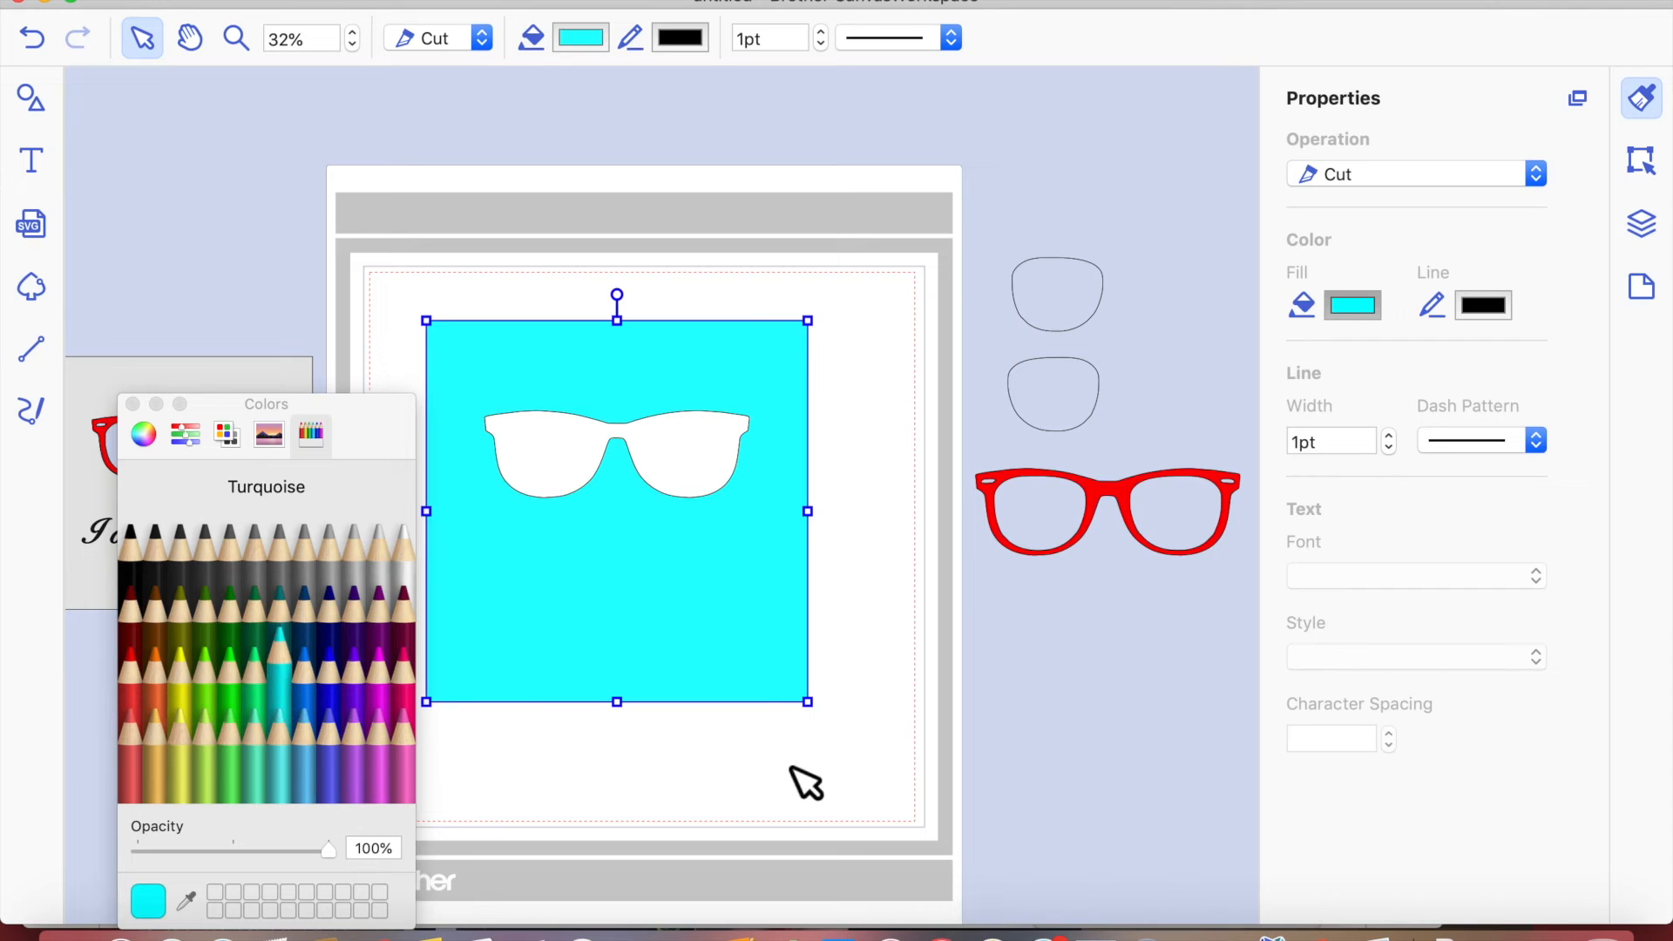
{"action": "left_click", "coordinate": [807, 783]}
{"action": "left_click", "coordinate": [132, 405]}
- Move the remaining red glasses from beside the mat onto the turquoise square and bring them to the front
{"action": "left_click_drag", "start_coordinate": [1112, 494], "coordinate": [715, 384]}
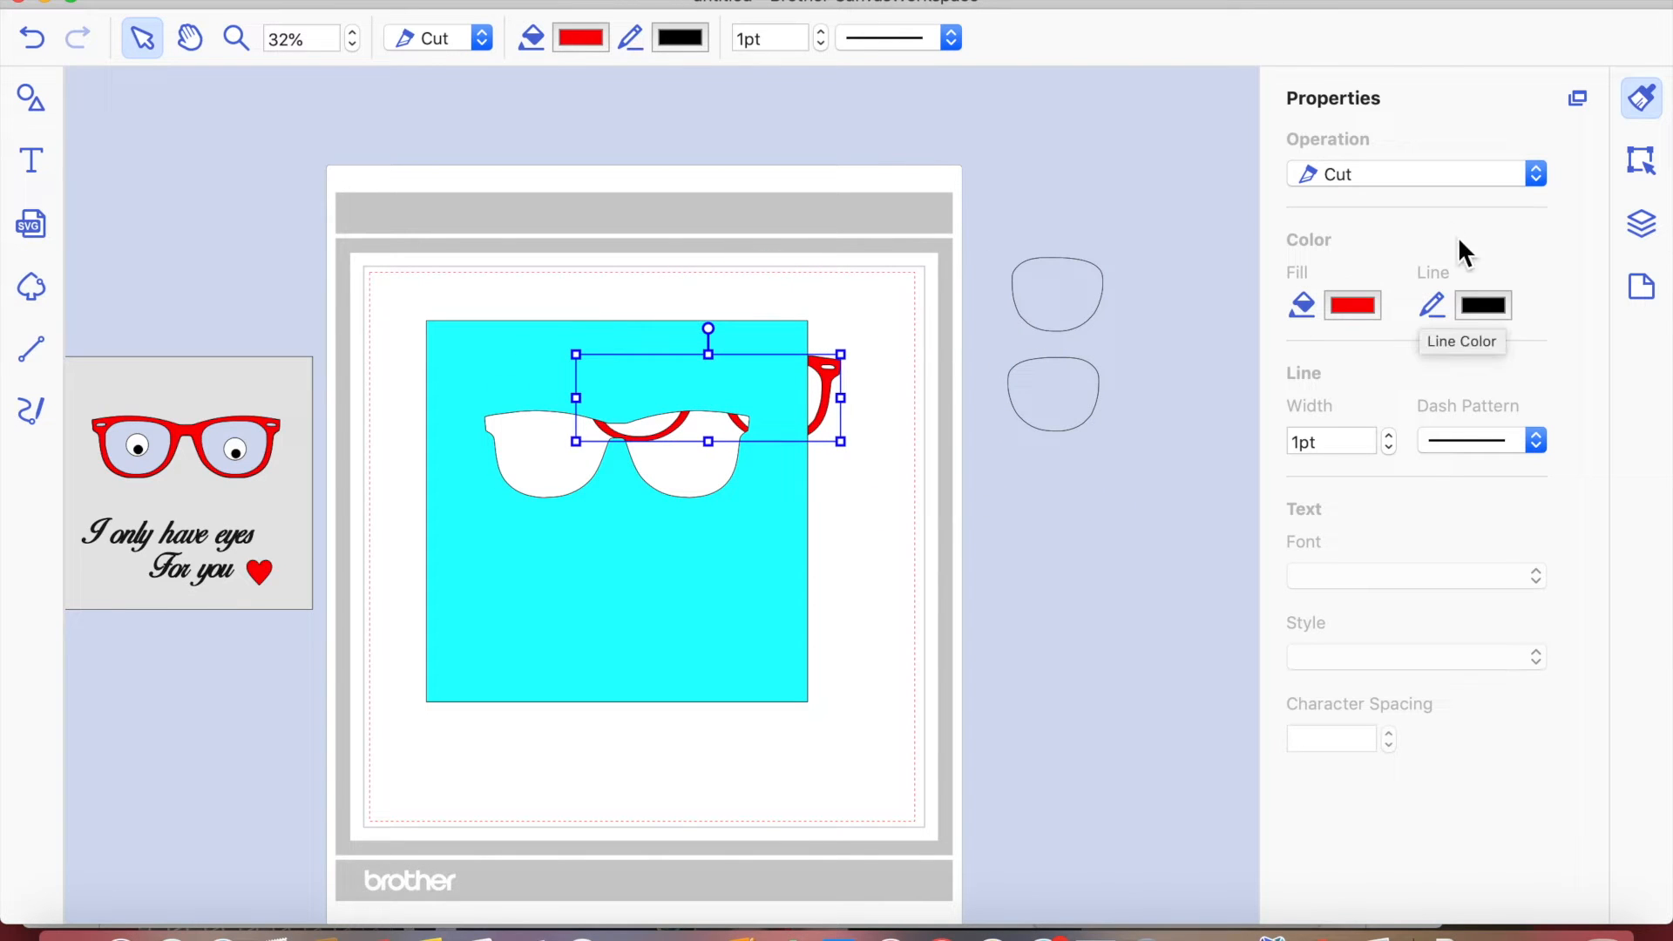
{"action": "right_click", "coordinate": [828, 380]}
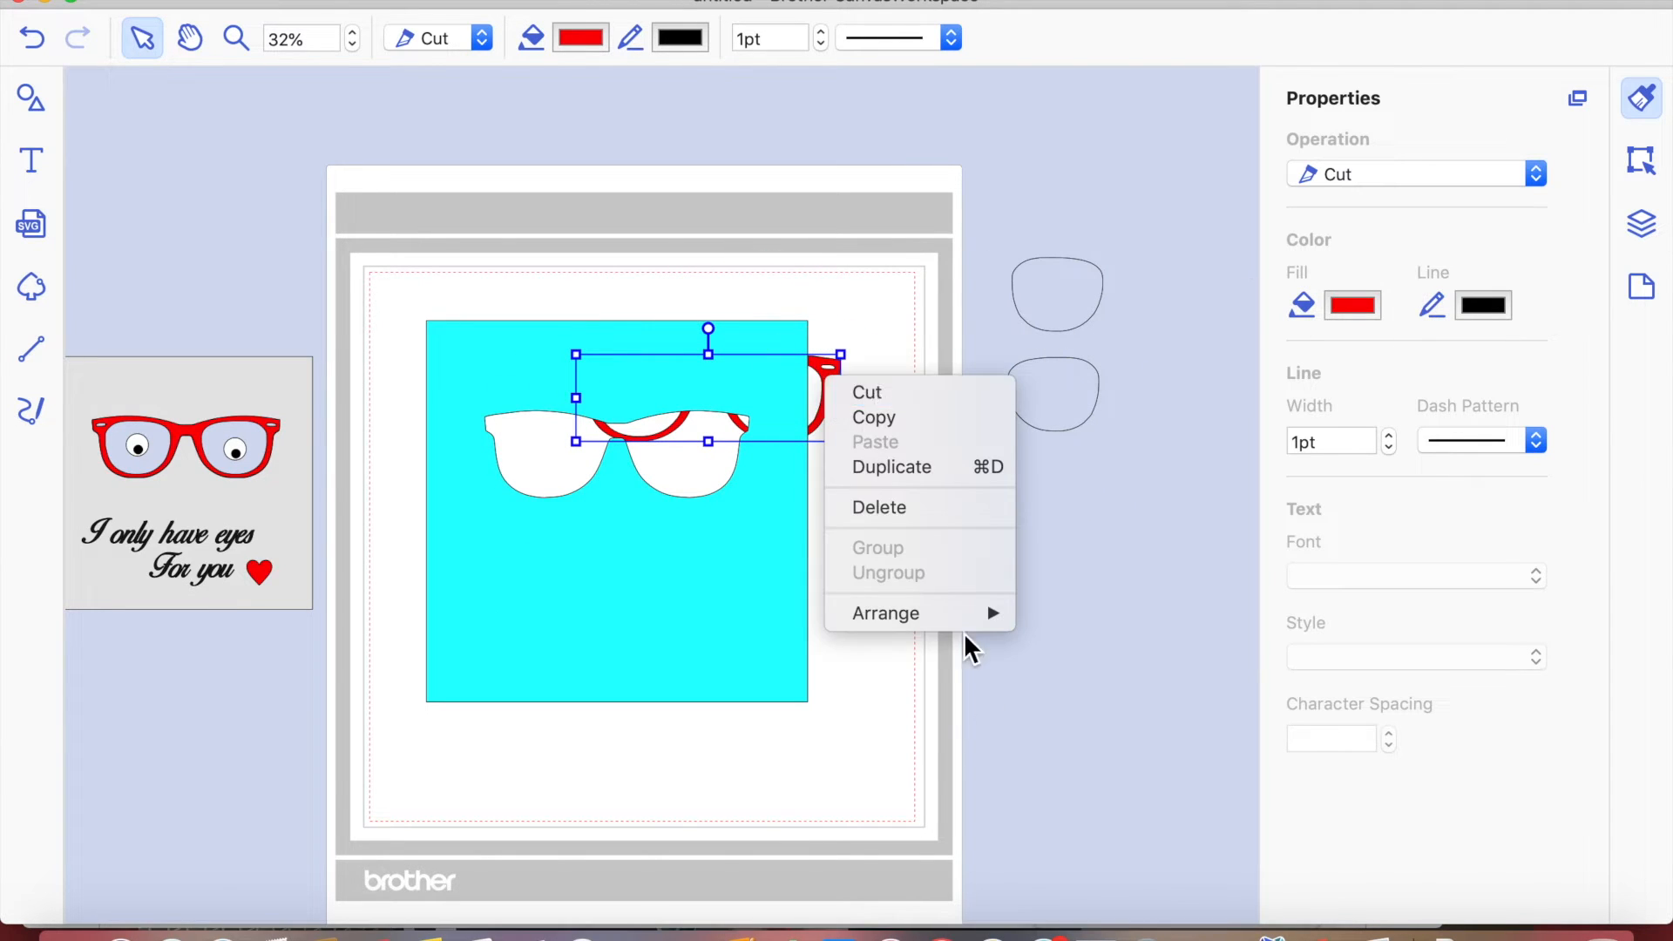
{"action": "mouse_move", "coordinate": [969, 613]}
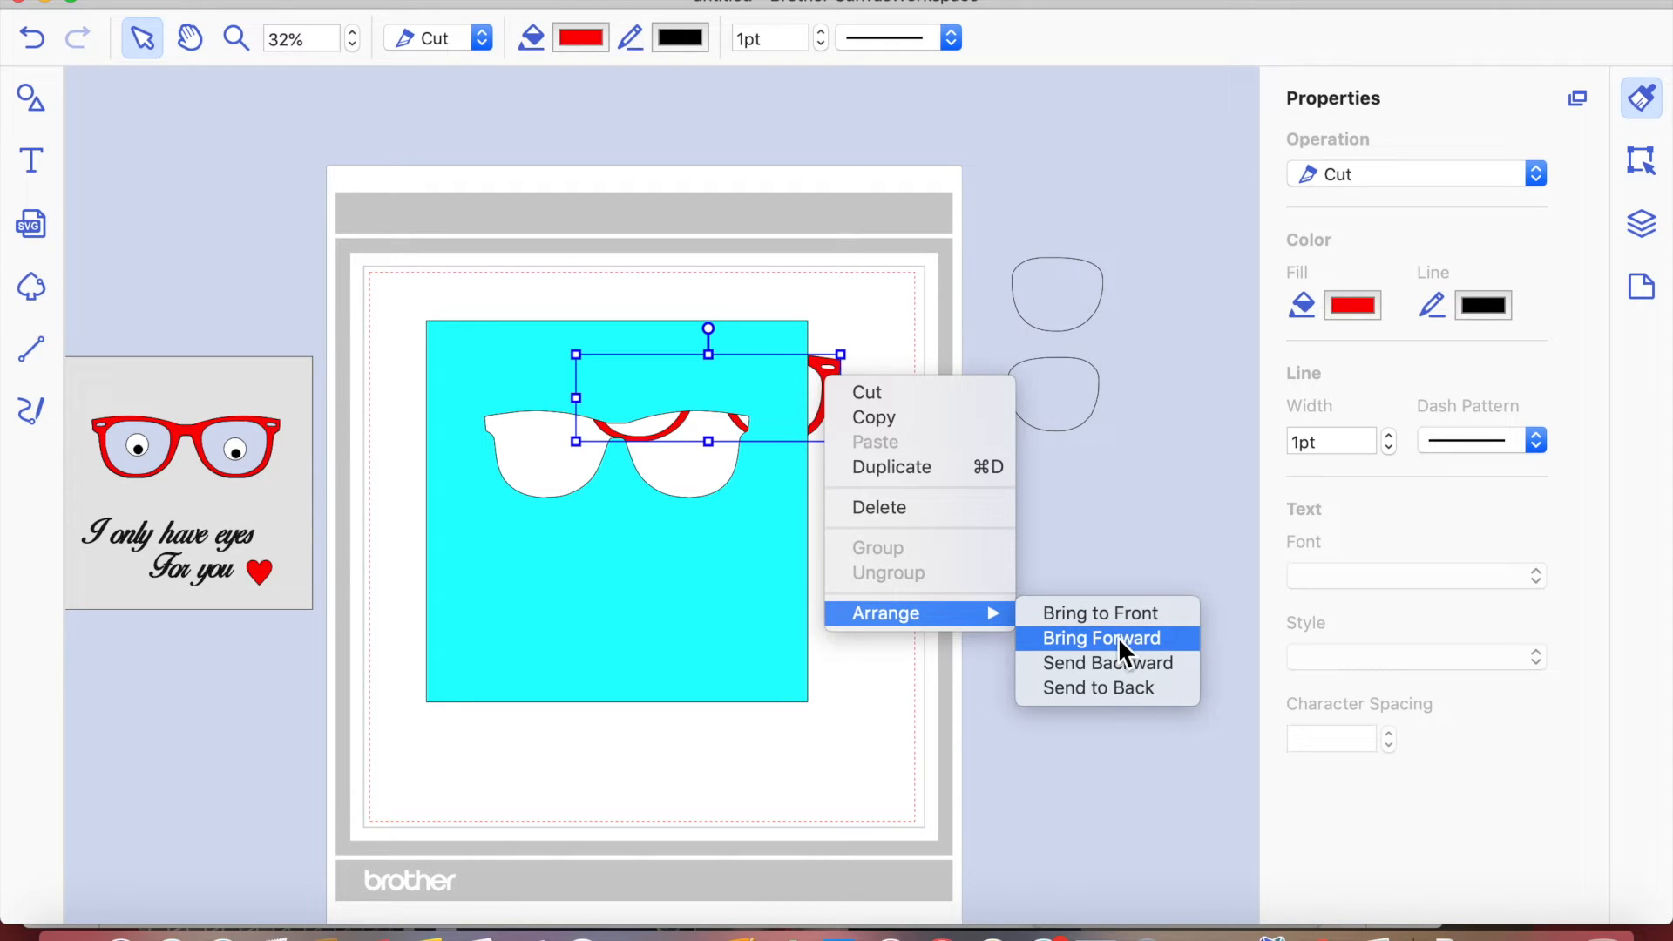
{"action": "left_click", "coordinate": [1112, 614]}
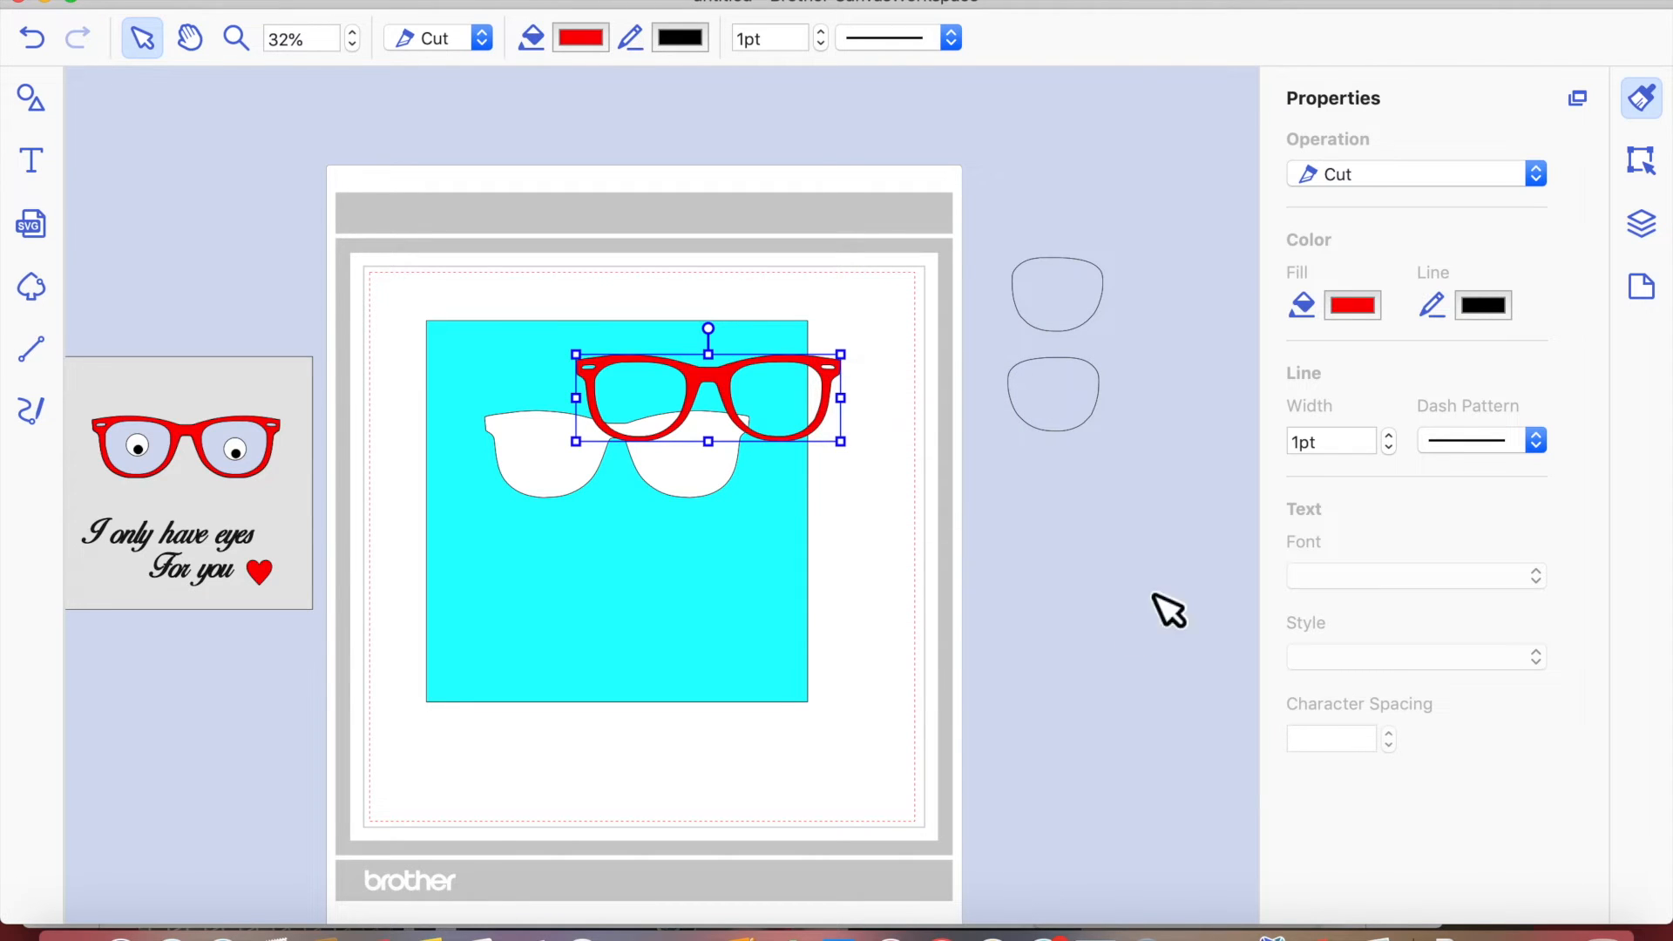
- Try to move the red glasses layer down the layer order, undo it, and reselect the layer
{"action": "left_click", "coordinate": [1642, 225]}
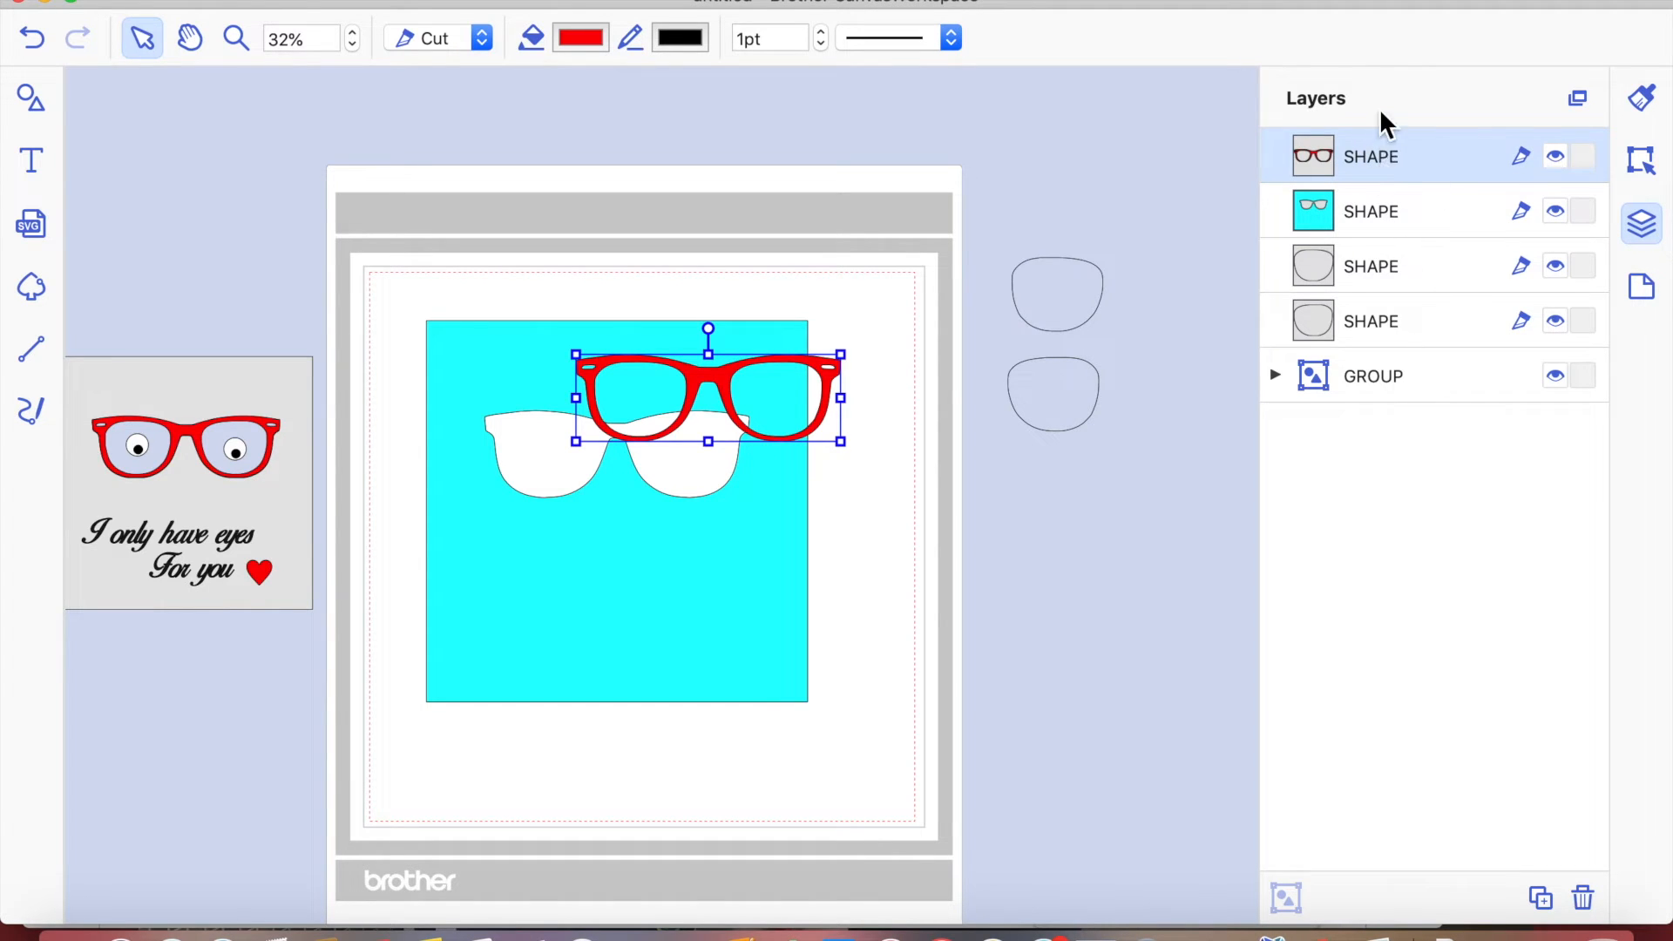
{"action": "left_click_drag", "start_coordinate": [1399, 408], "coordinate": [1398, 432]}
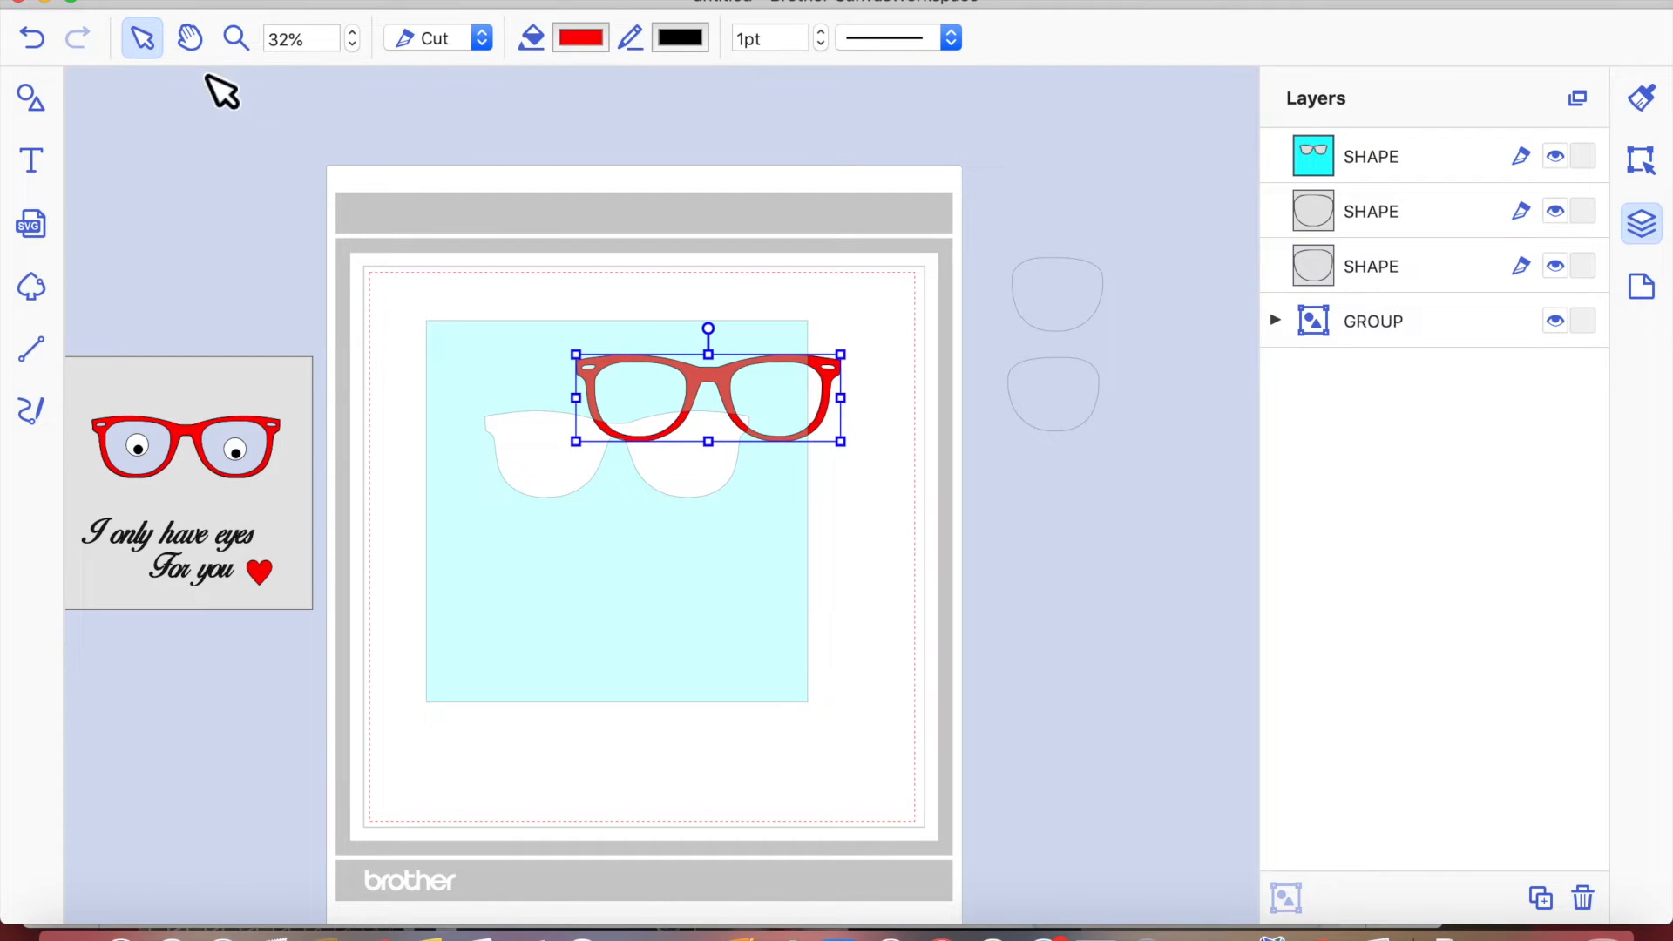
{"action": "left_click", "coordinate": [34, 40]}
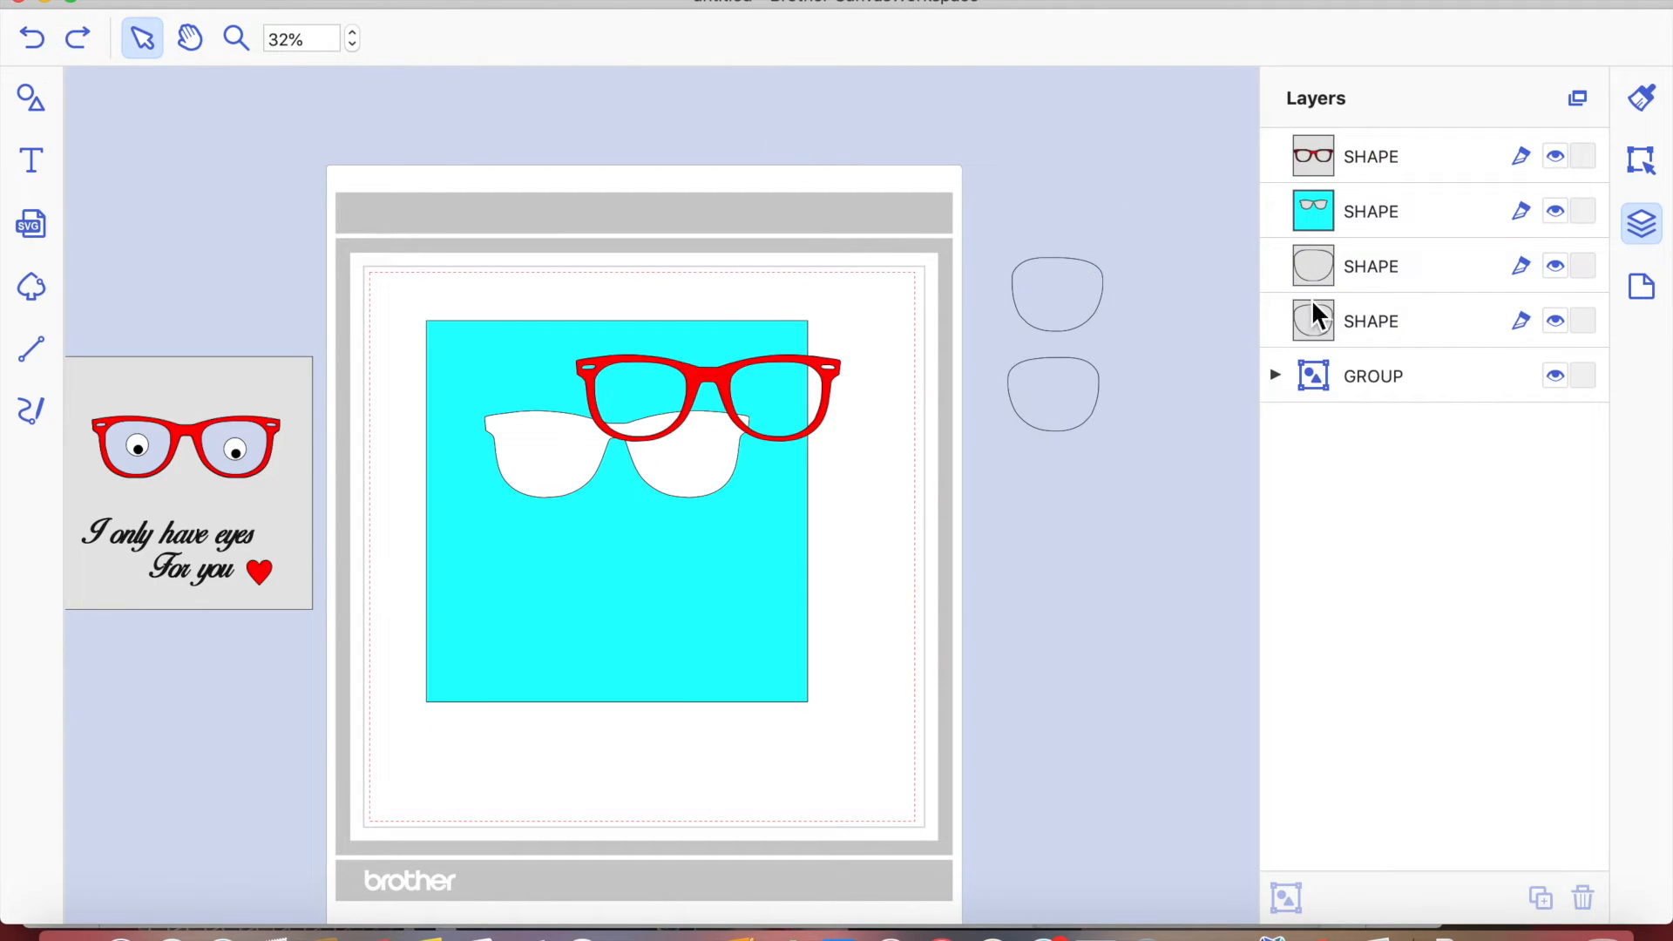
{"action": "left_click_drag", "start_coordinate": [1386, 180], "coordinate": [1396, 143]}
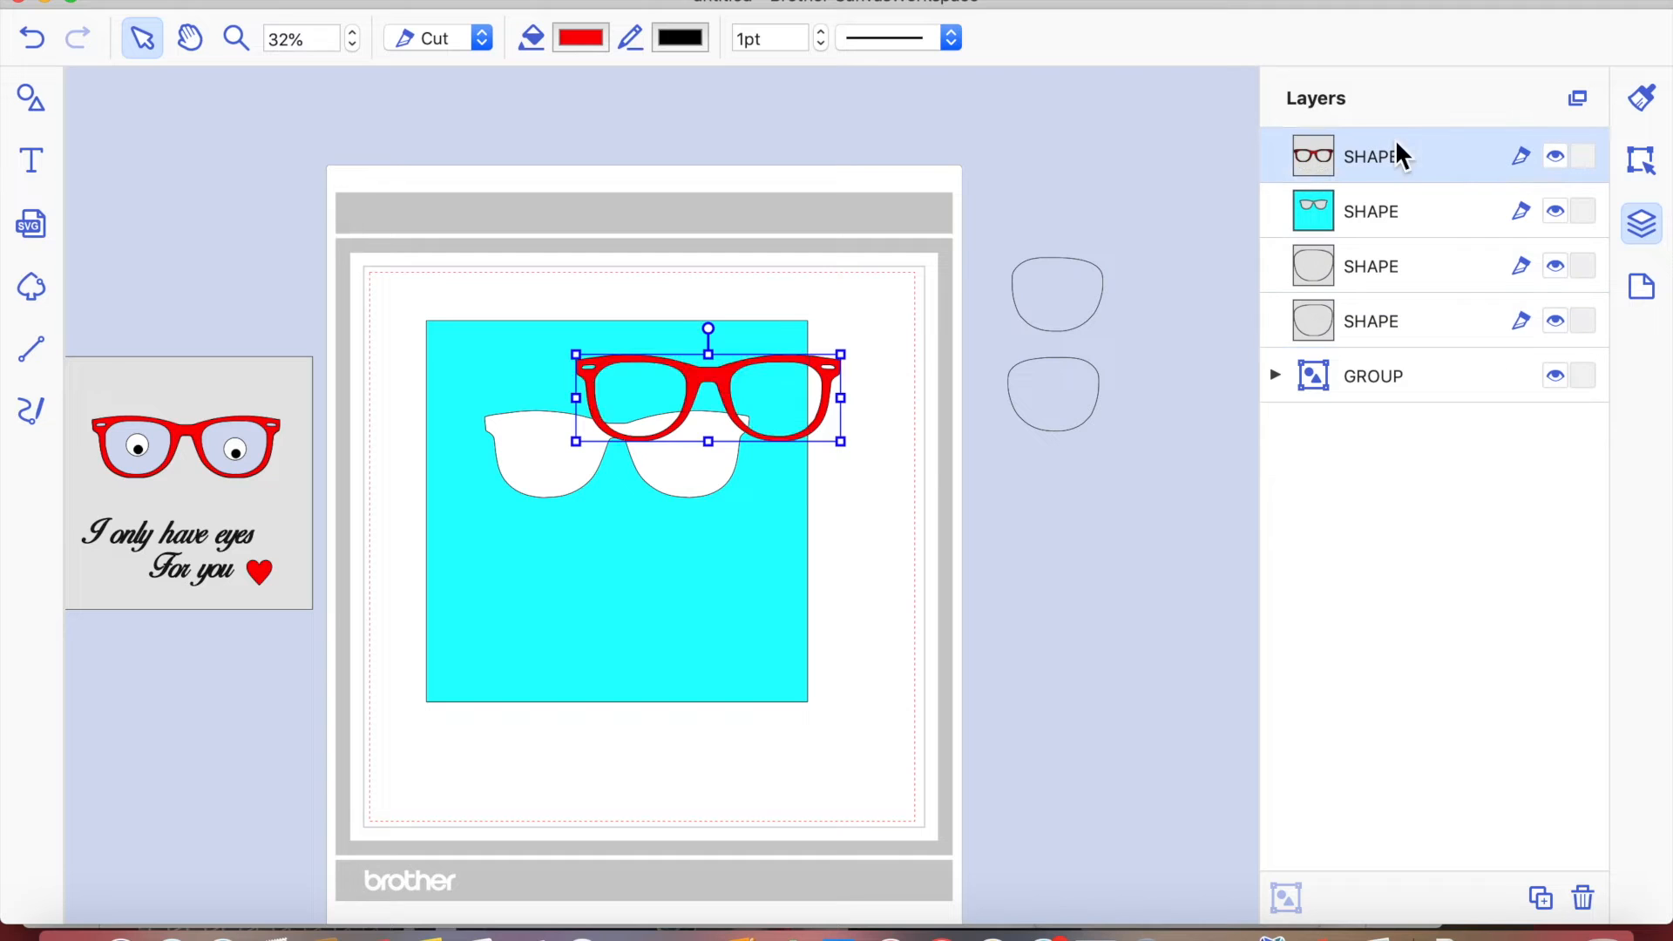
- Position the red glasses exactly over the glasses cut-out in the turquoise square
{"action": "left_click_drag", "start_coordinate": [725, 389], "coordinate": [636, 441]}
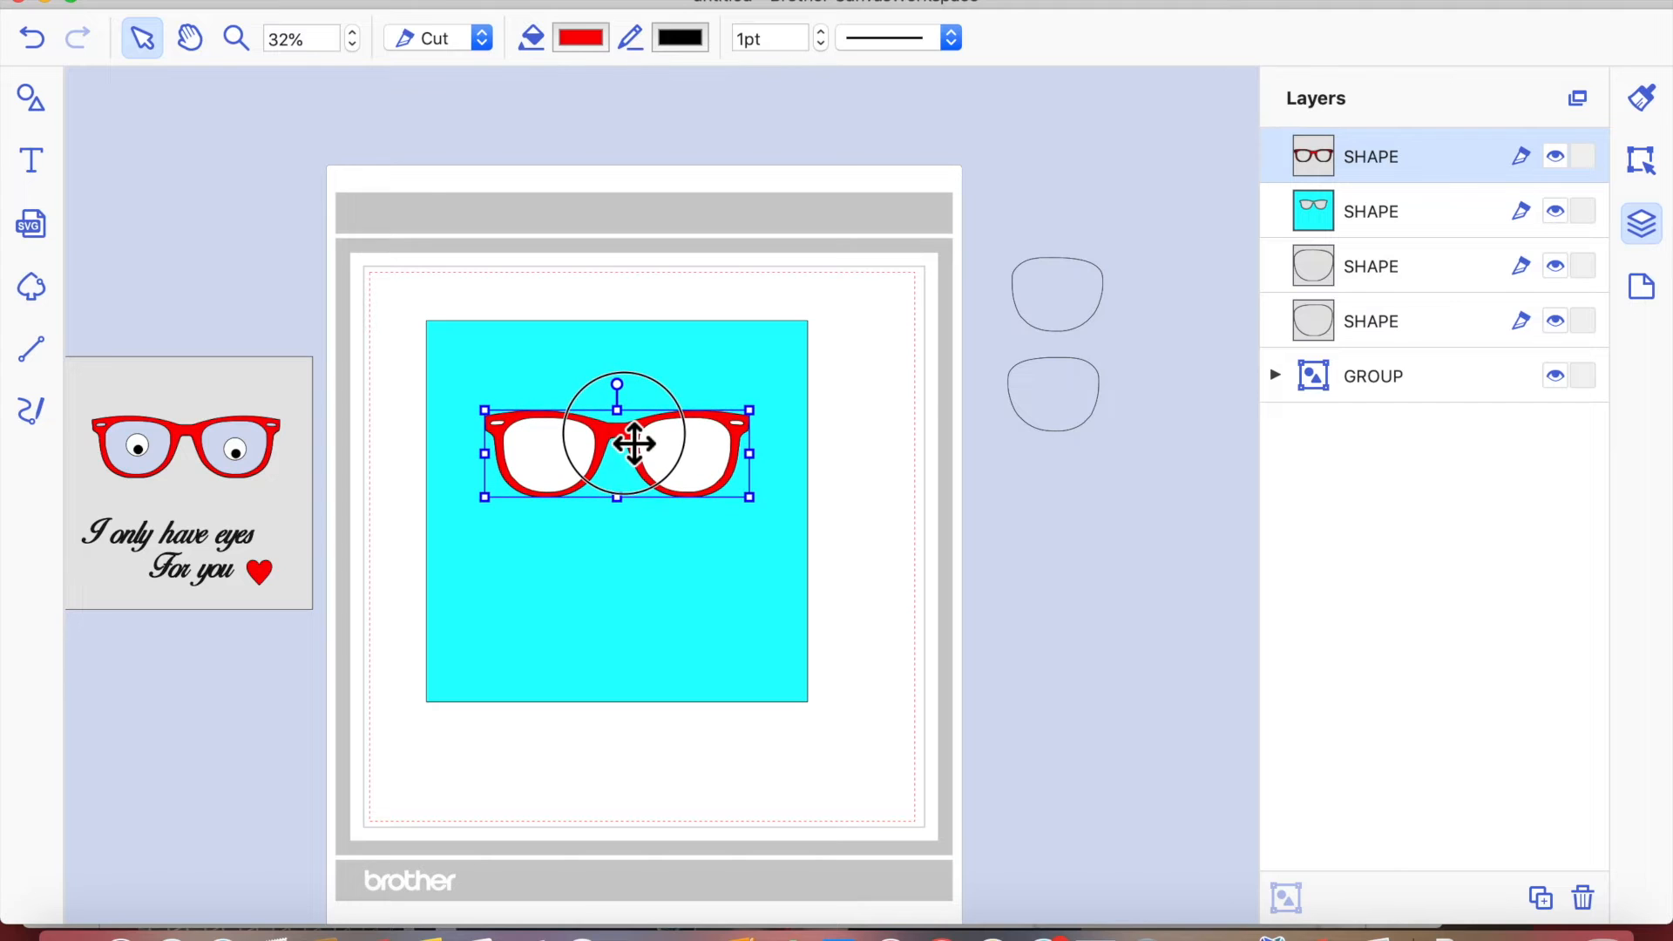
{"action": "left_click", "coordinate": [773, 766]}
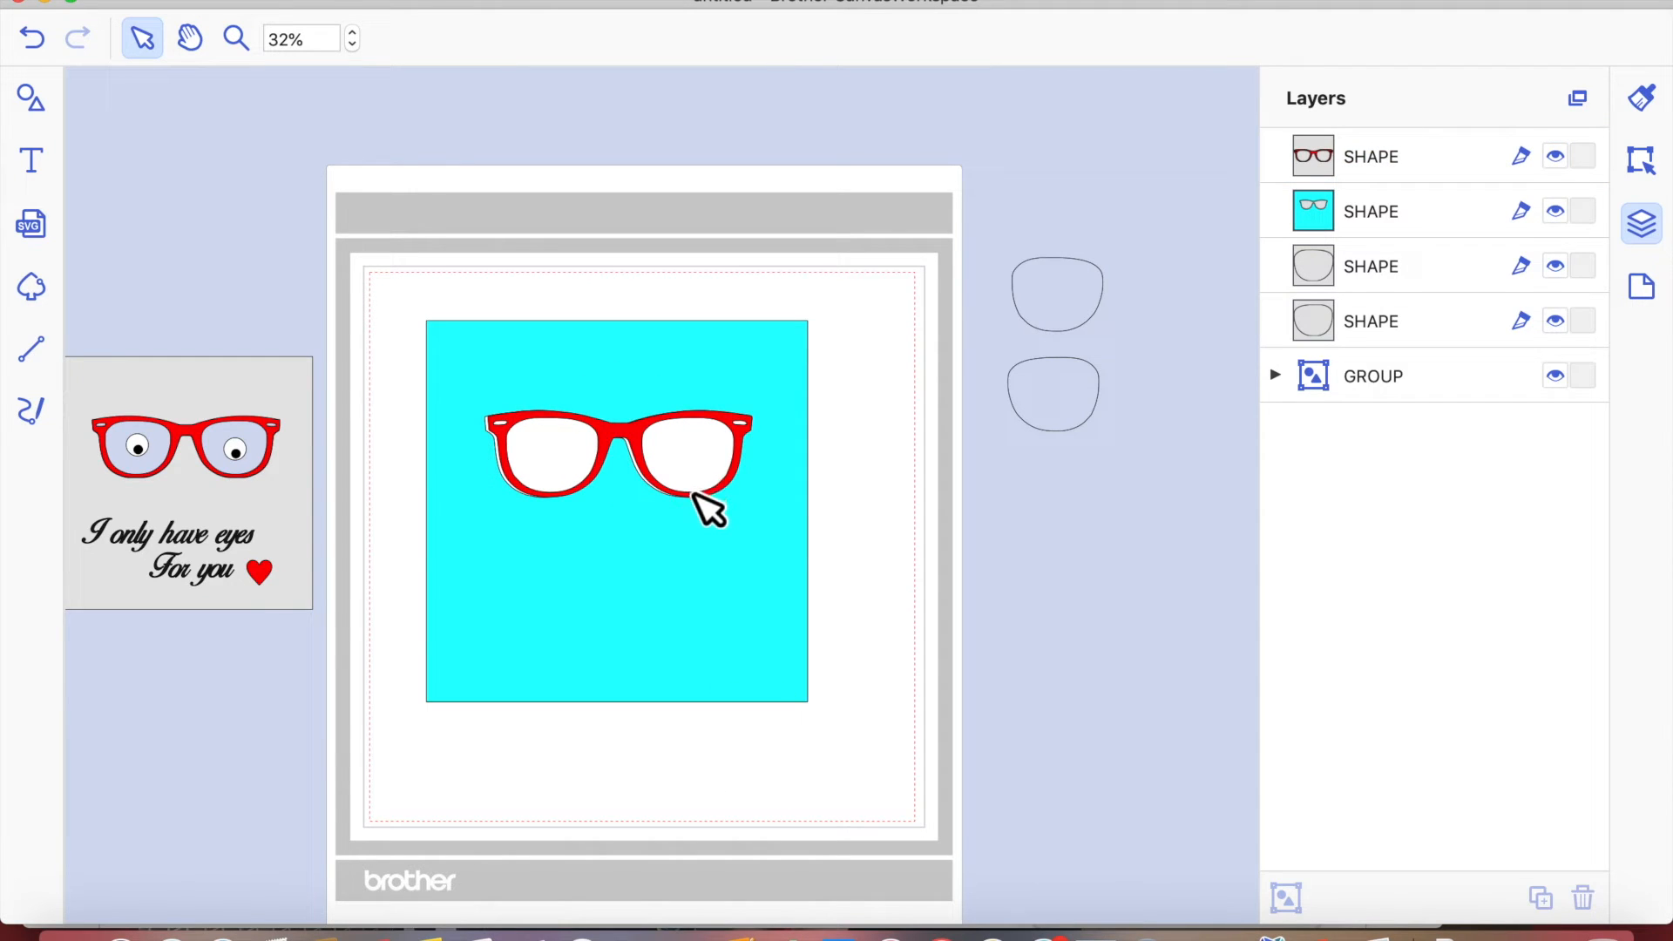
{"action": "left_click", "coordinate": [645, 459]}
{"action": "left_click_drag", "start_coordinate": [644, 458], "coordinate": [642, 458]}
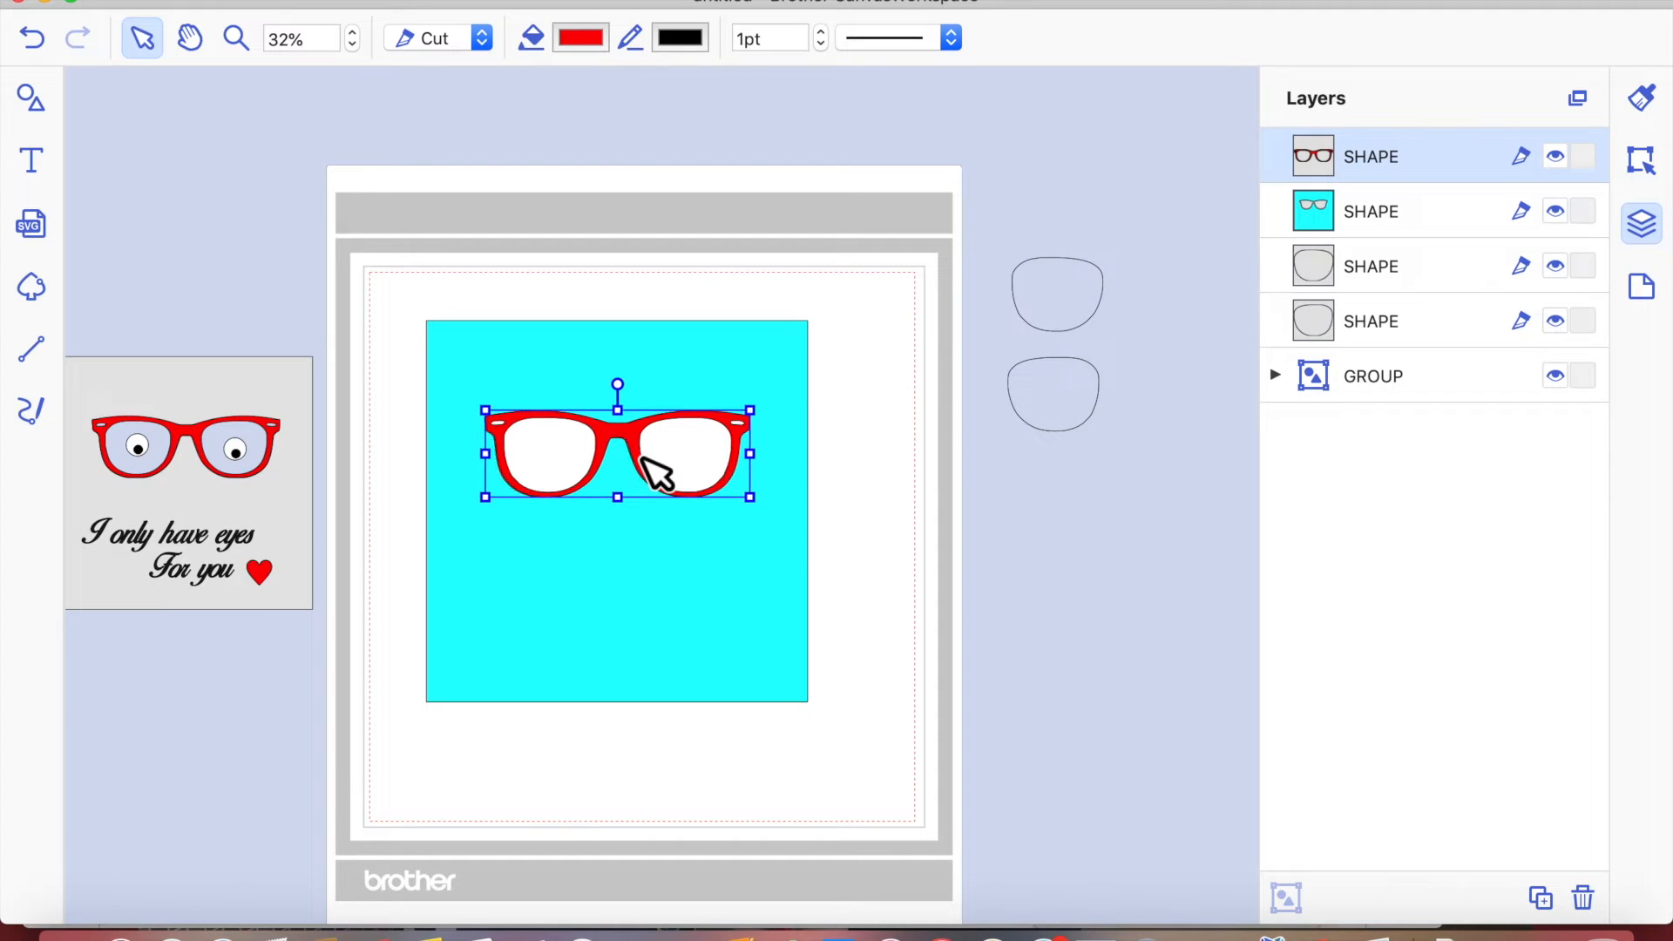
{"action": "left_click", "coordinate": [882, 595]}
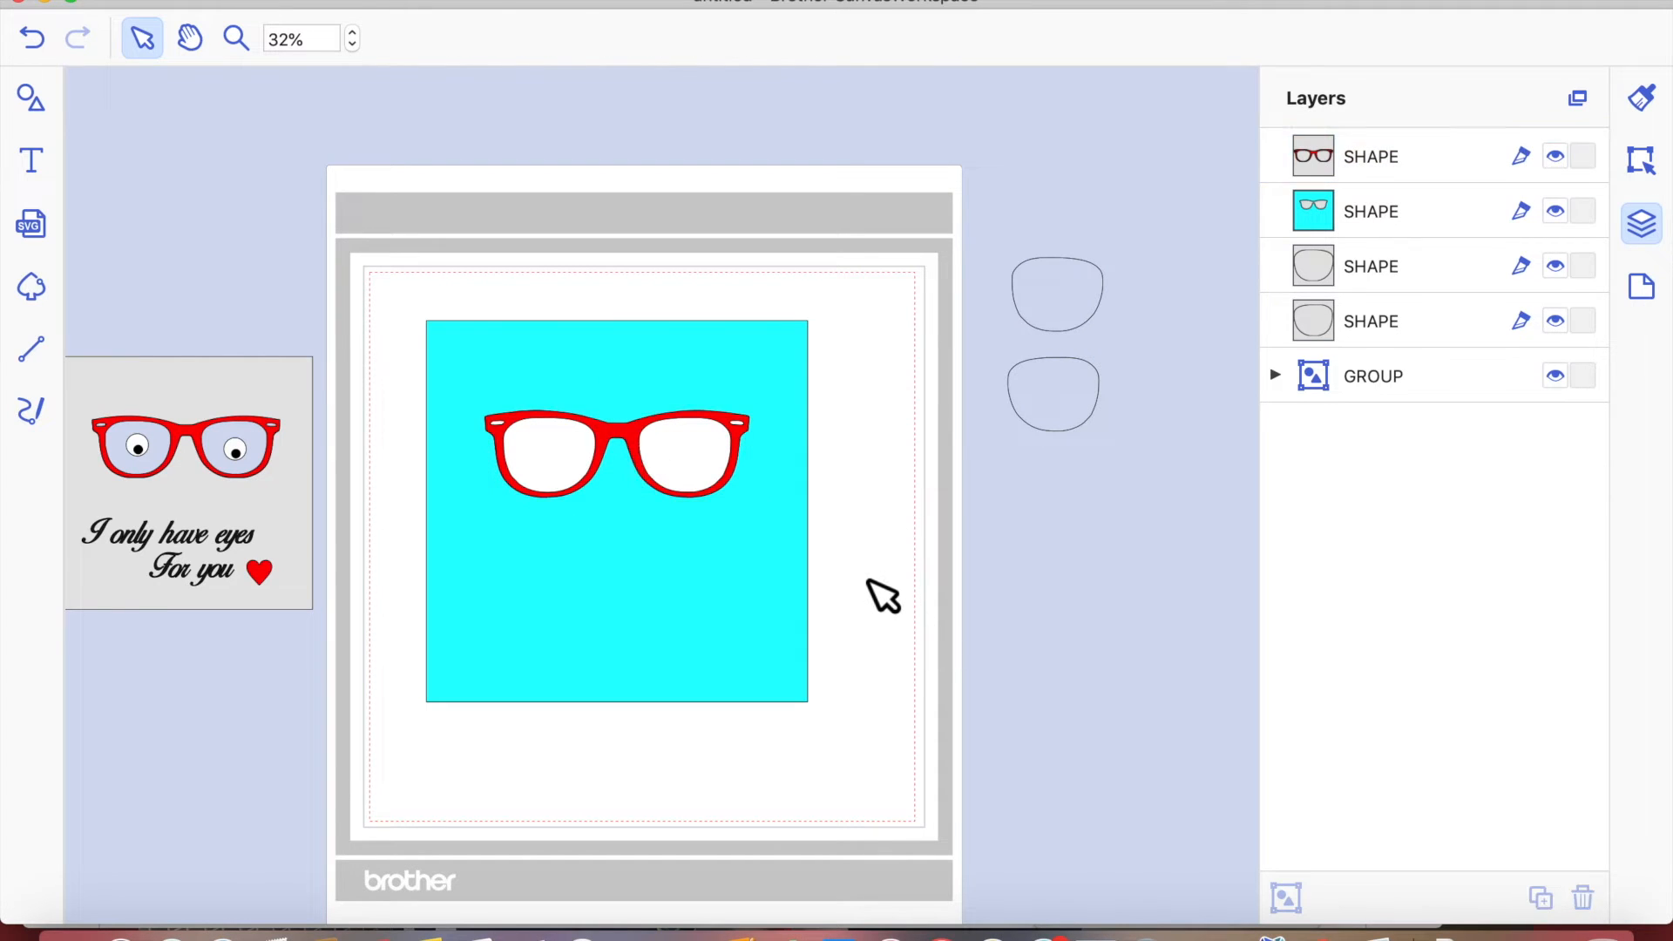
- Move the lower lens outline beside the upper one outside the mat and group the two outlines
{"action": "left_click_drag", "start_coordinate": [1047, 393], "coordinate": [1182, 307]}
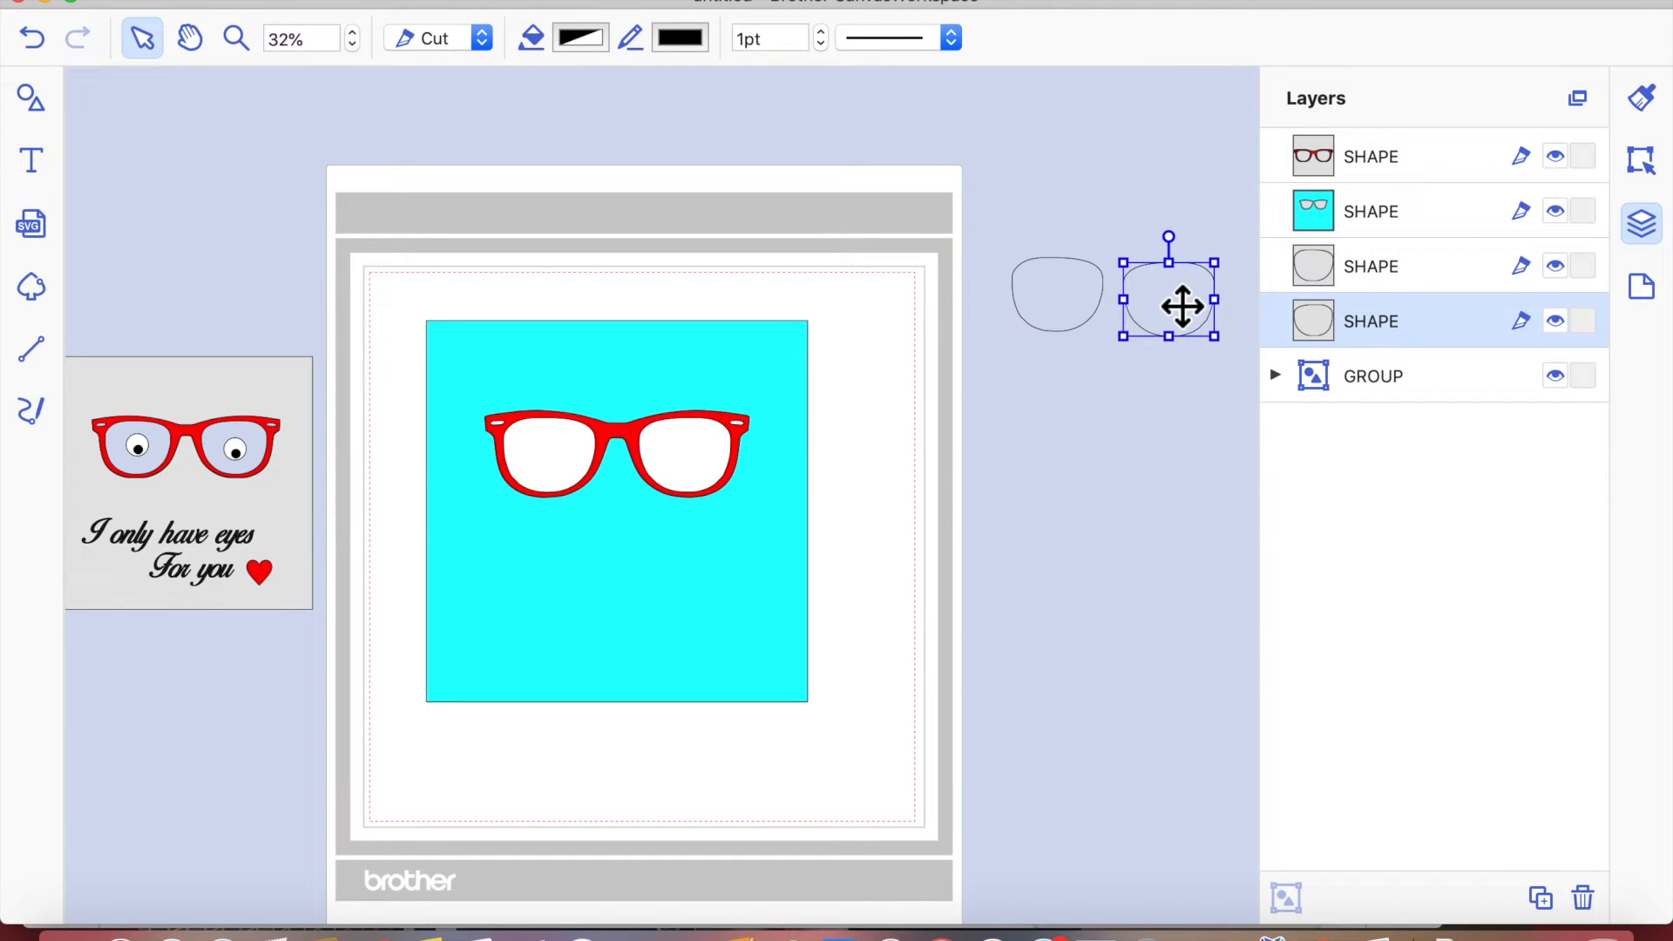
{"action": "left_click", "coordinate": [1072, 310]}
{"action": "left_click", "coordinate": [1203, 303], "text": "shift"}
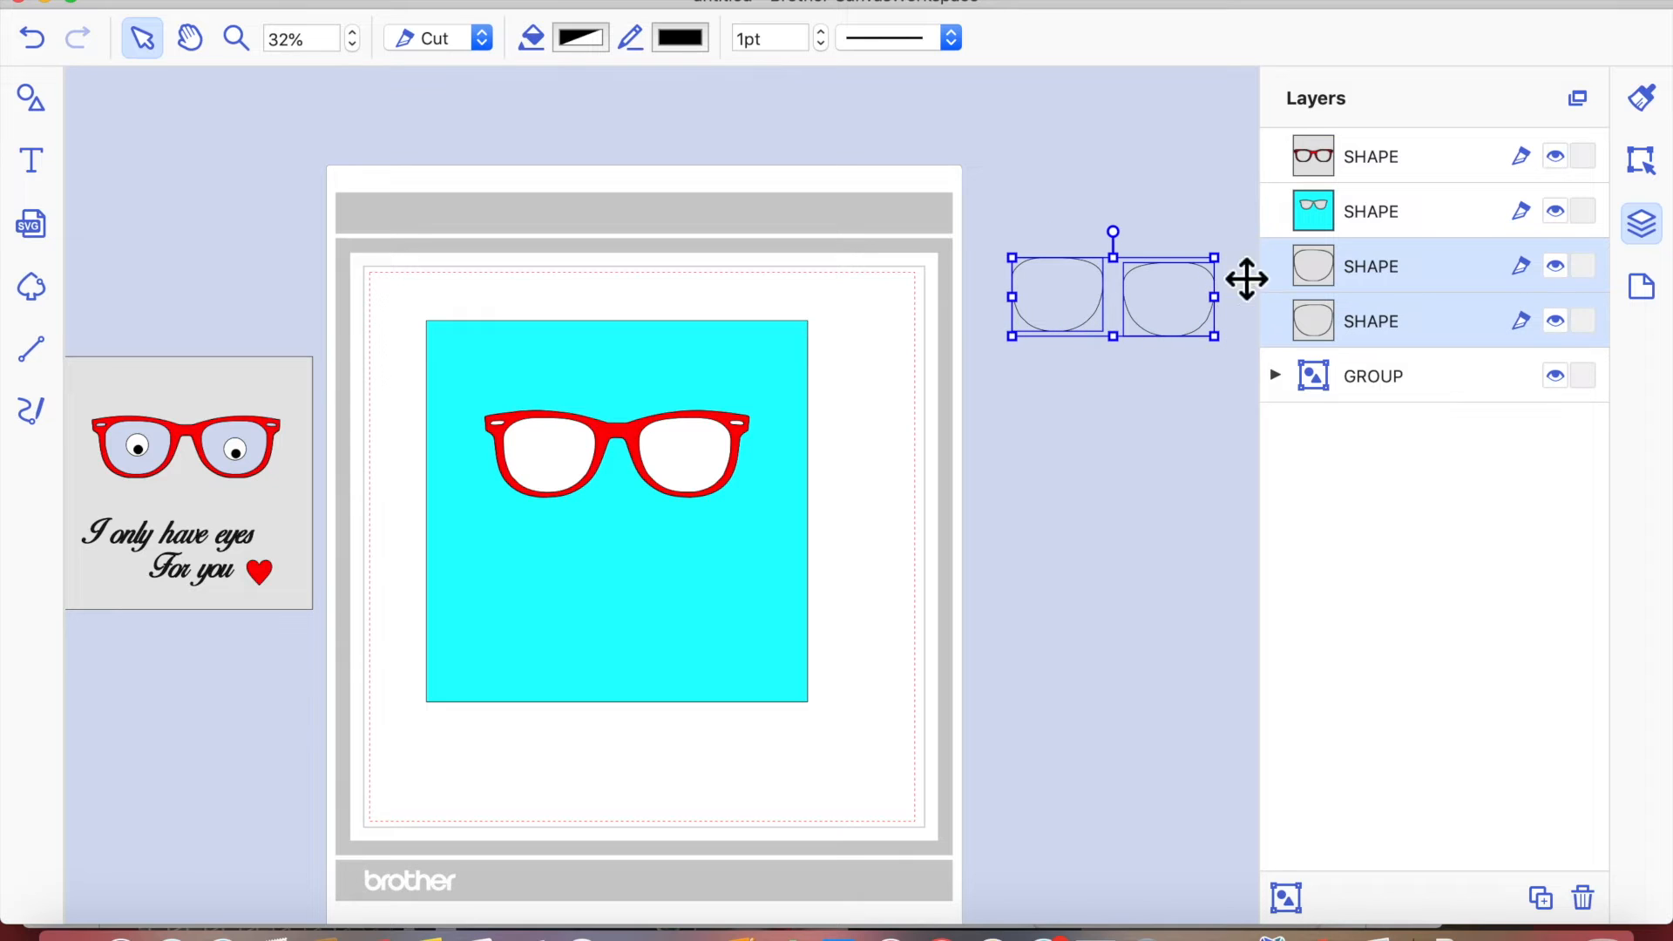
{"action": "left_click", "coordinate": [1644, 166]}
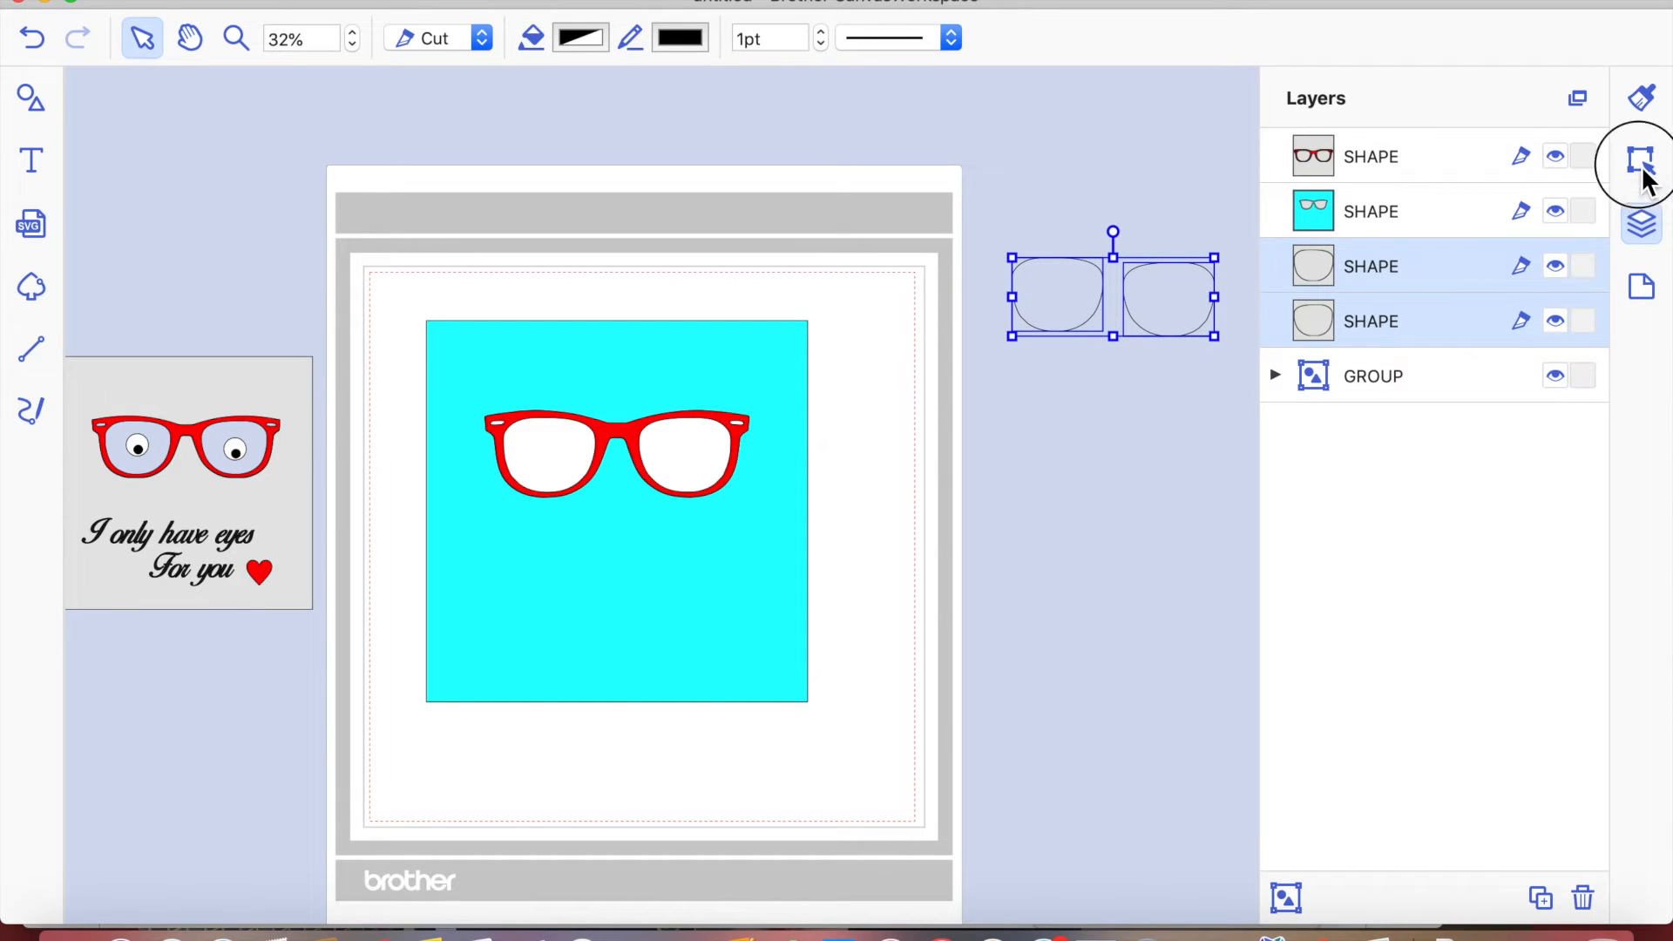
{"action": "right_click", "coordinate": [1096, 295]}
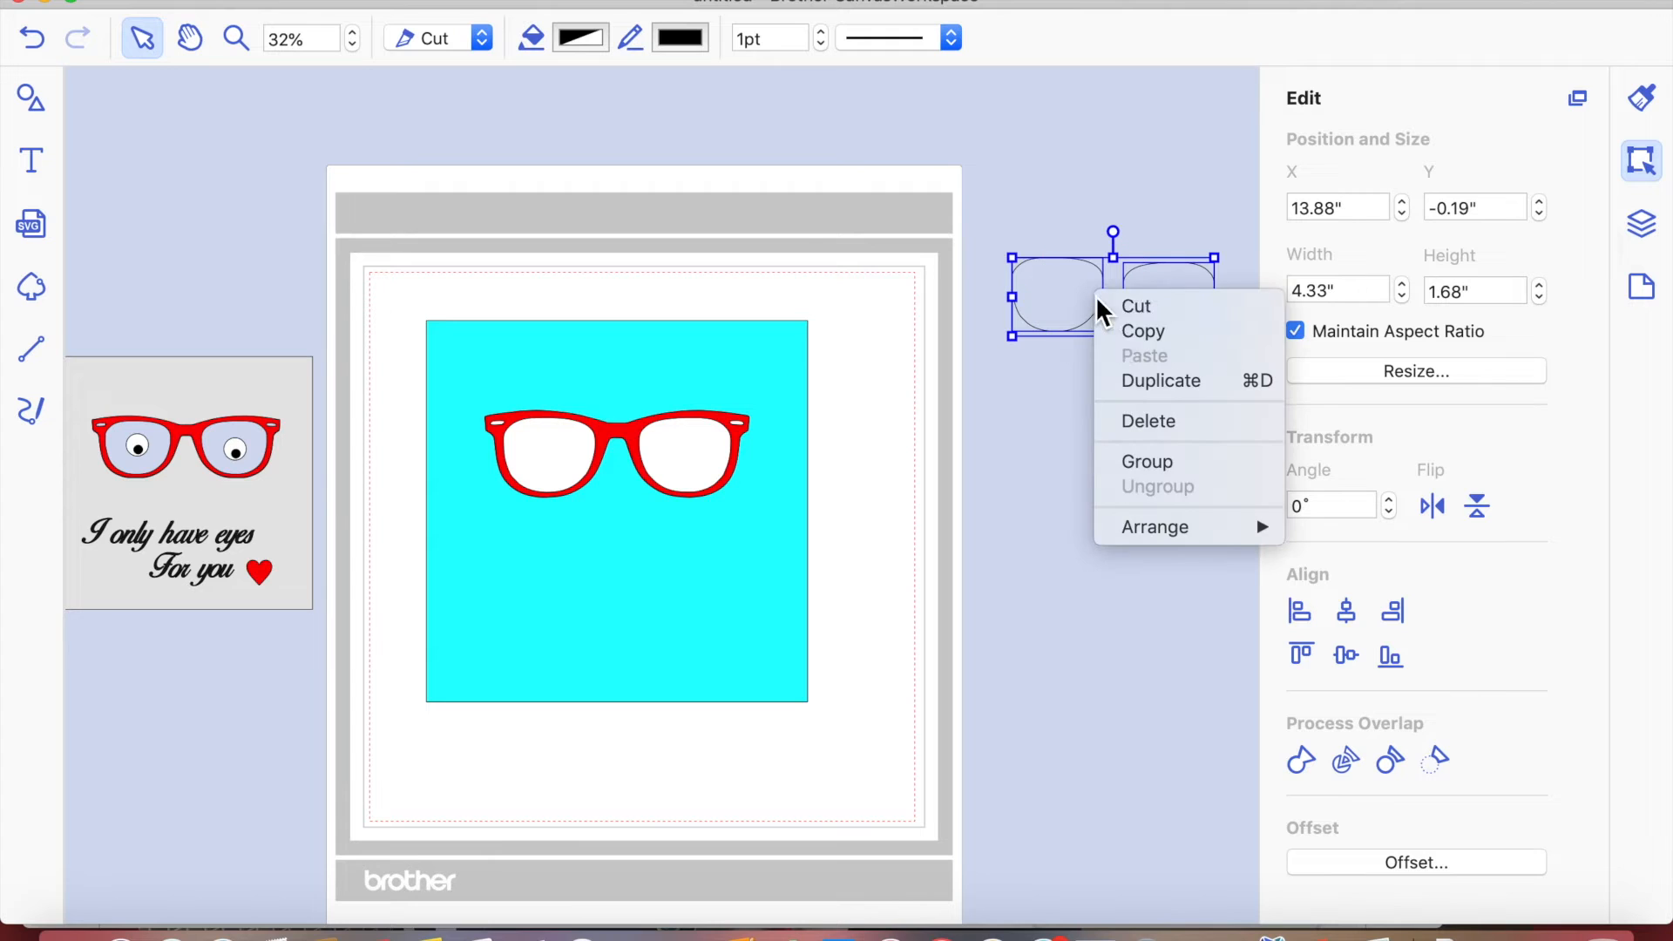
{"action": "left_click", "coordinate": [1159, 465]}
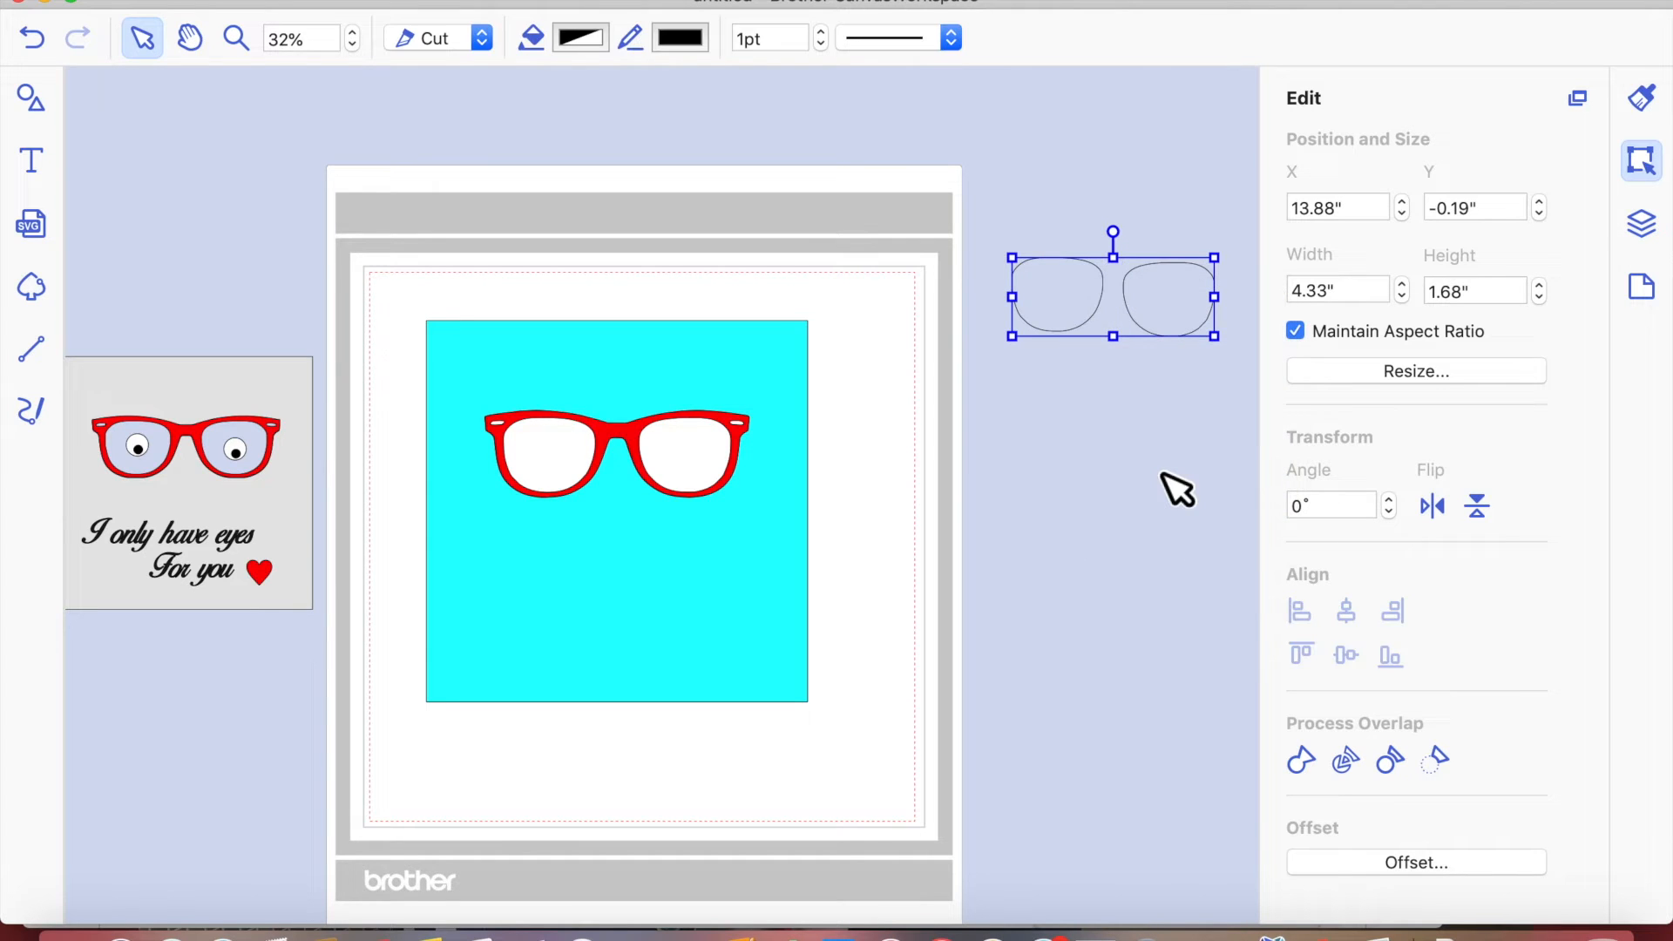
- Try an outward offset line with 0.12" spacing and round corners around the grouped lens outlines
{"action": "left_click", "coordinate": [1439, 862]}
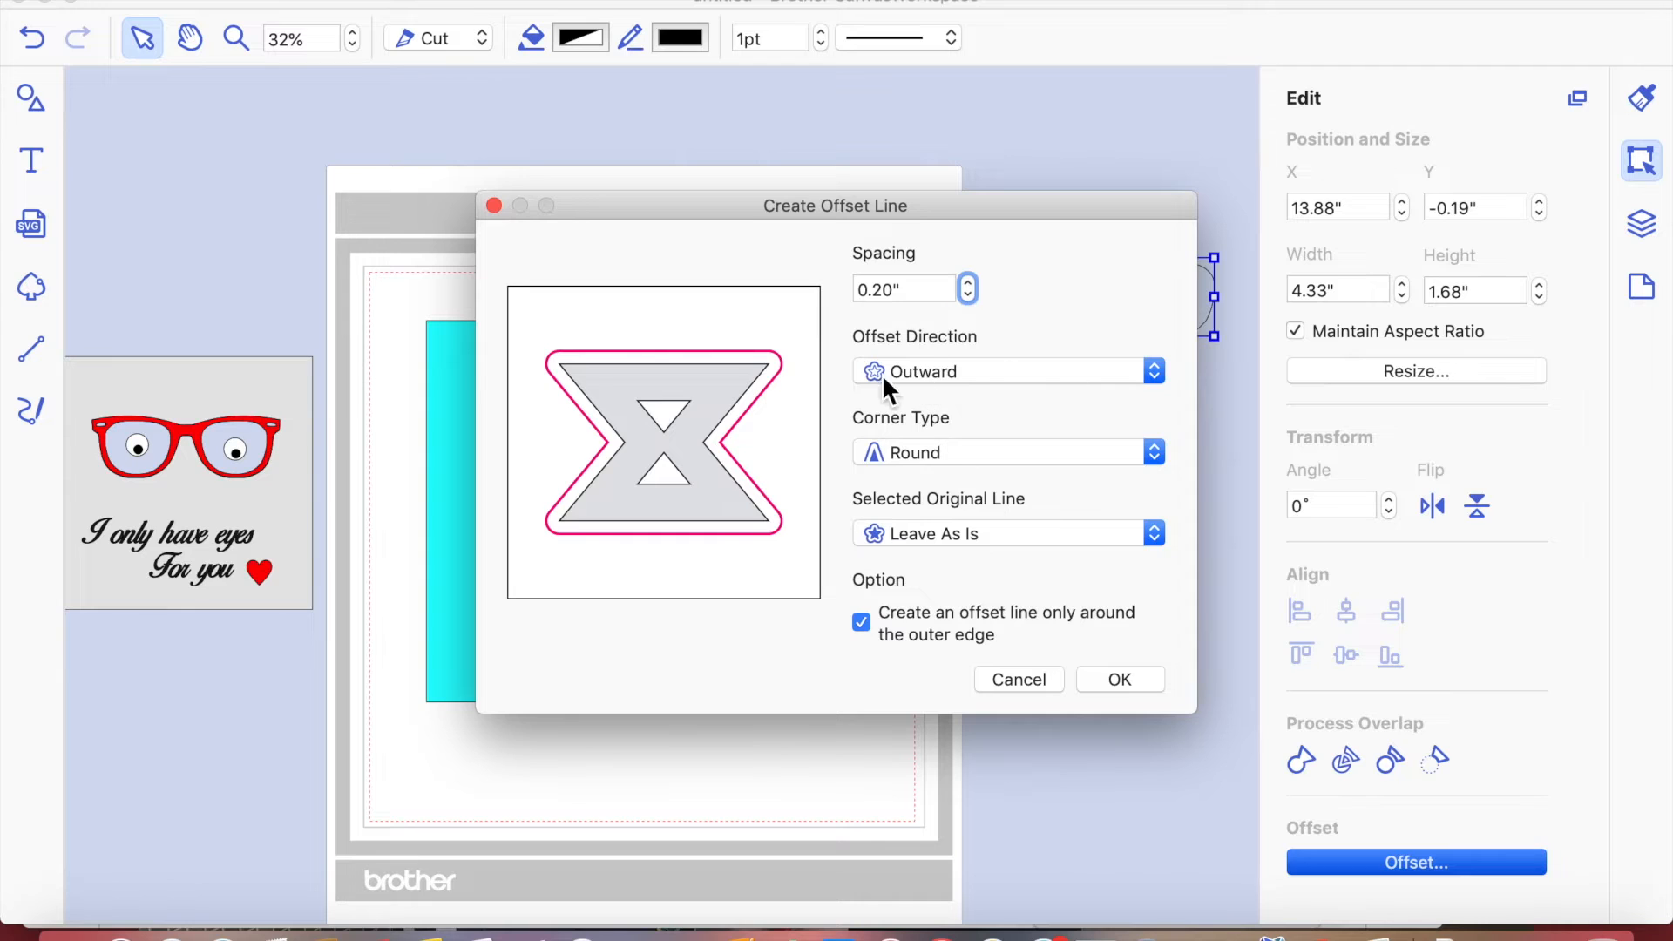
{"action": "left_click", "coordinate": [970, 297]}
{"action": "left_click", "coordinate": [969, 297]}
{"action": "left_click", "coordinate": [1124, 680]}
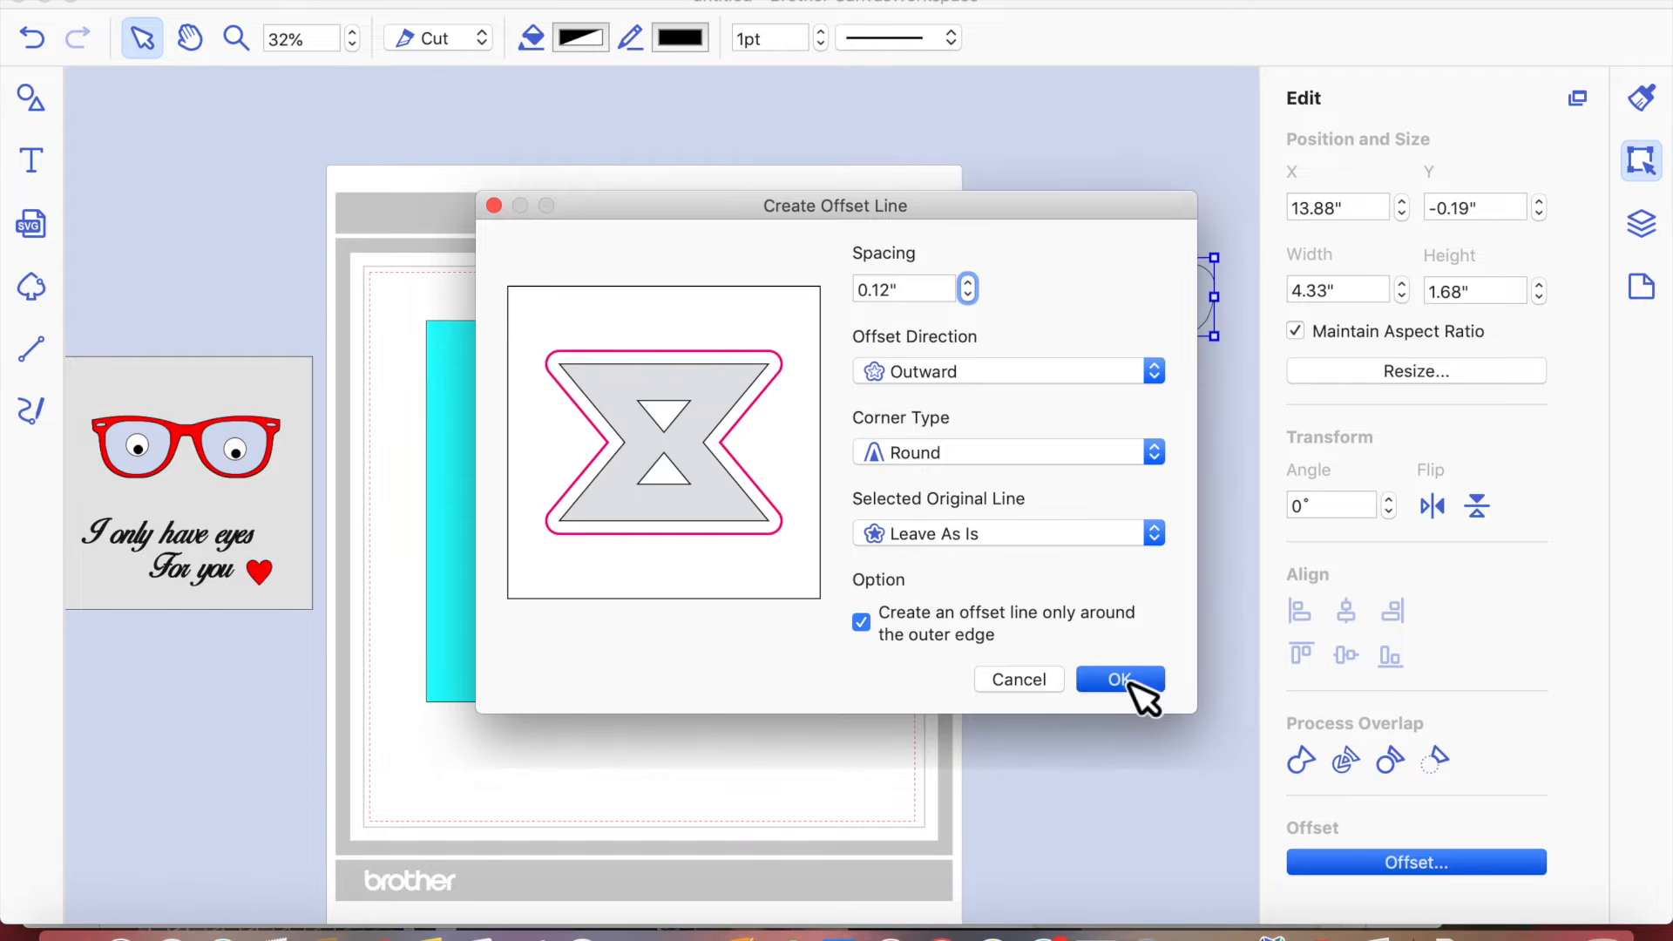
{"action": "left_click", "coordinate": [1118, 379]}
{"action": "left_click", "coordinate": [1088, 310]}
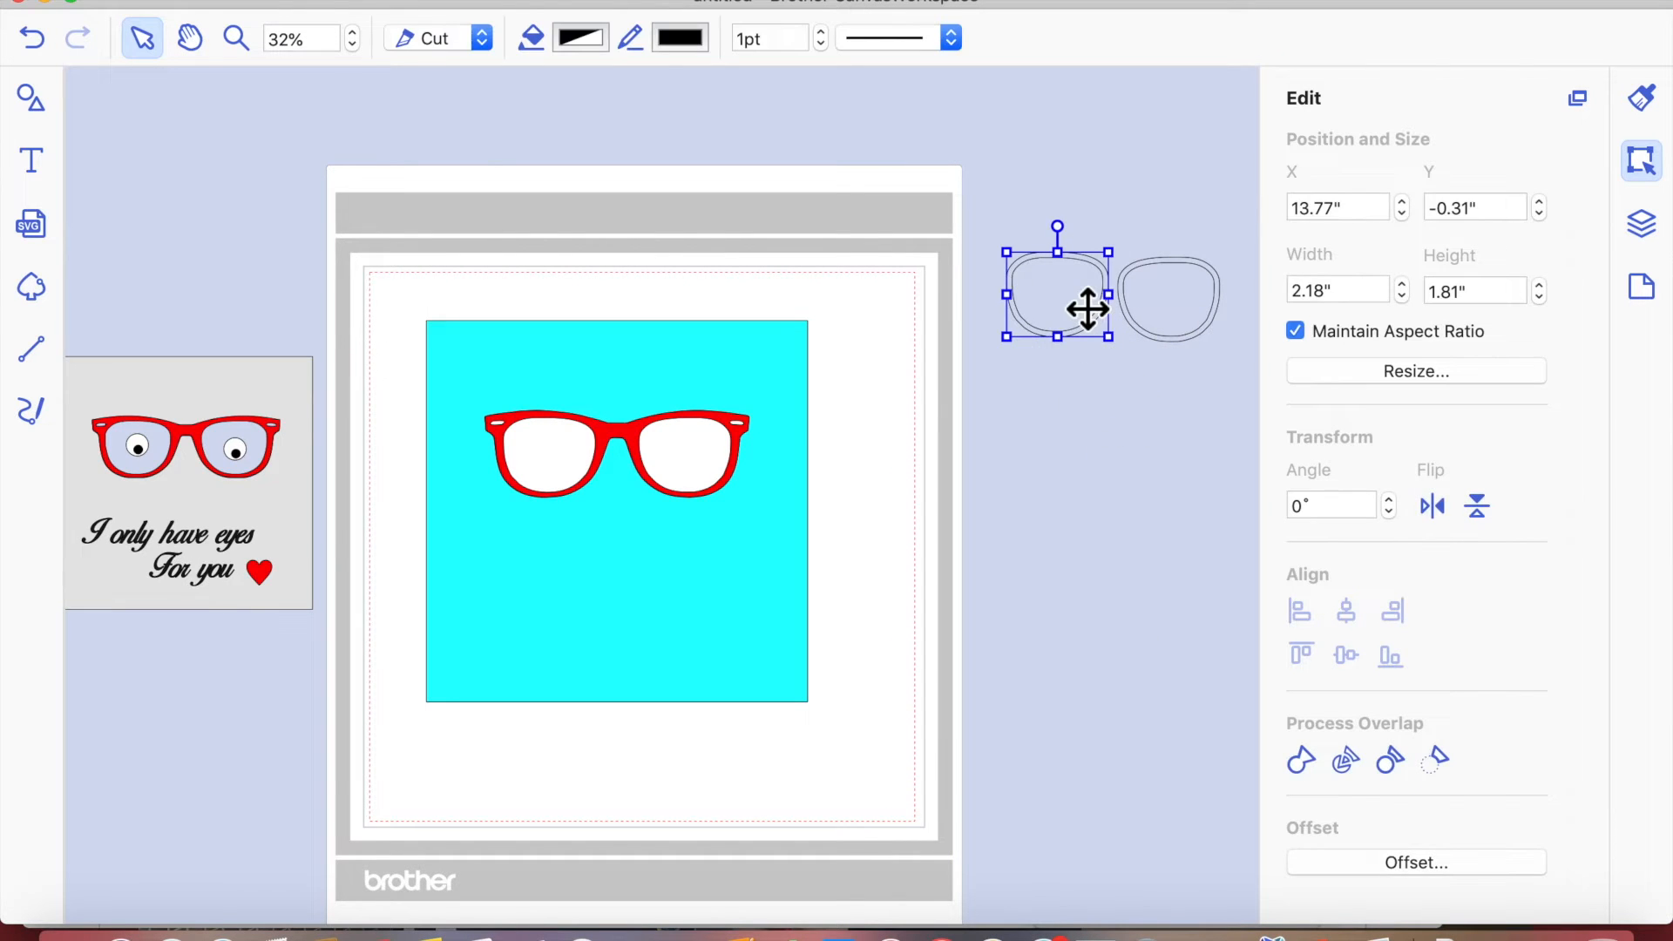
- Pull the two 0.12" offset outlines away from the original lenses and place them side by side below
{"action": "left_click_drag", "start_coordinate": [1105, 272], "coordinate": [930, 332]}
{"action": "left_click_drag", "start_coordinate": [1164, 371], "coordinate": [1038, 404]}
{"action": "left_click_drag", "start_coordinate": [1015, 197], "coordinate": [1201, 335]}
{"action": "left_click_drag", "start_coordinate": [872, 366], "coordinate": [1036, 528]}
{"action": "left_click", "coordinate": [1114, 396]}
{"action": "left_click_drag", "start_coordinate": [1114, 397], "coordinate": [1173, 526]}
{"action": "left_click", "coordinate": [1098, 708]}
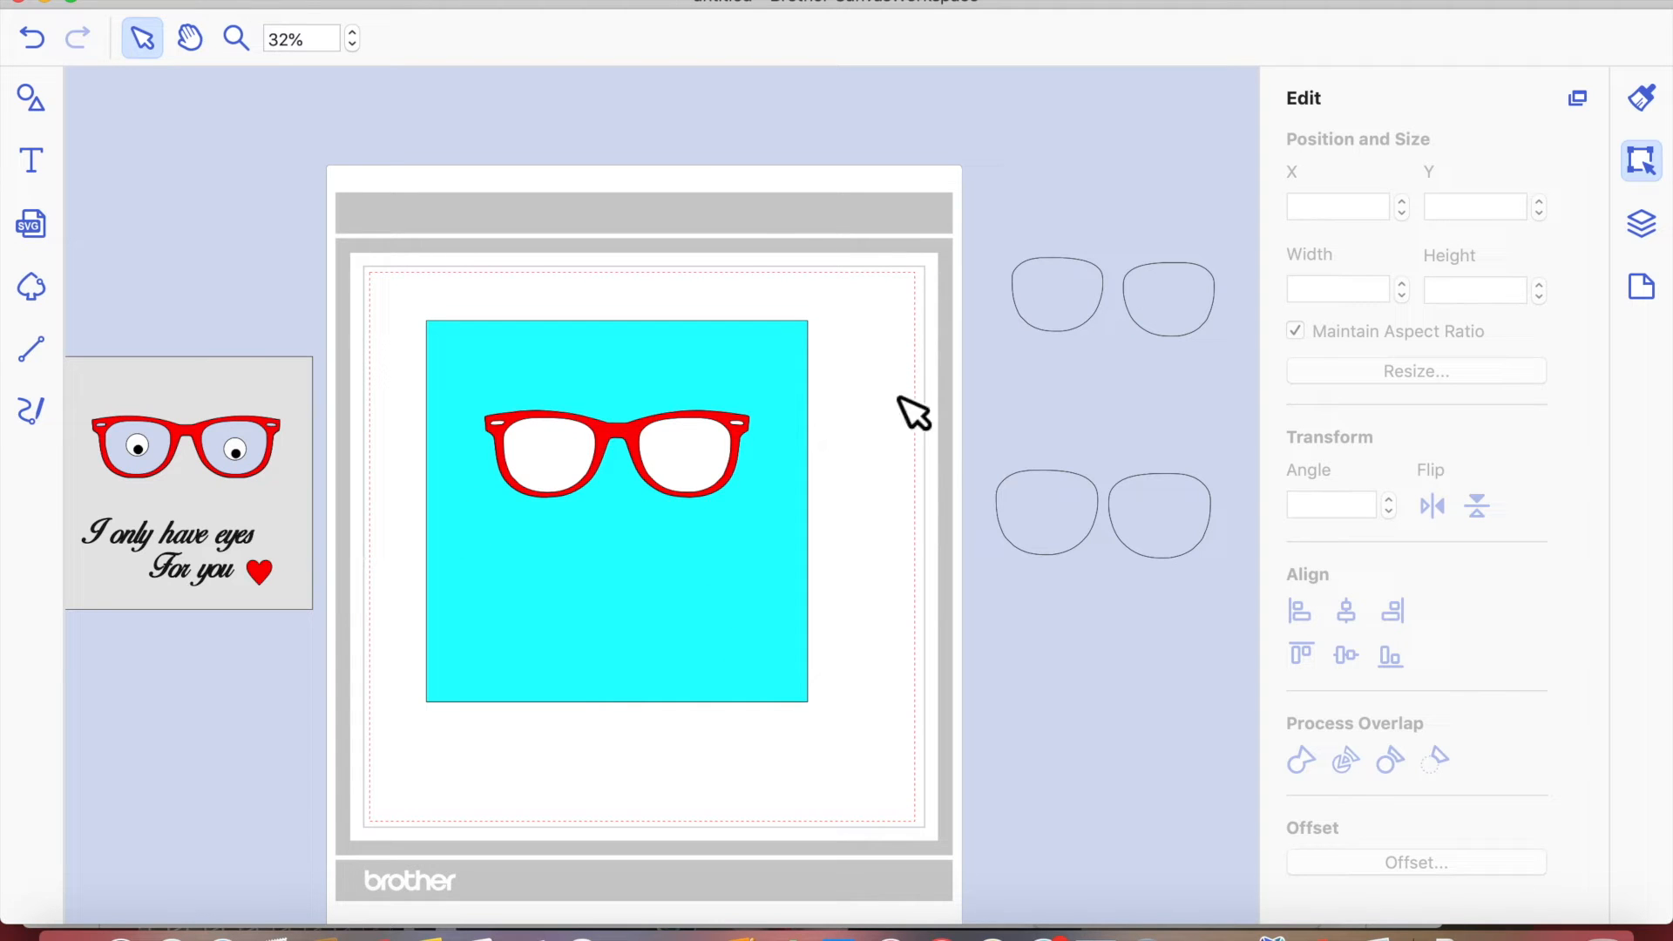
- Delete the two enlarged lens outlines below the original pair
{"action": "mouse_move", "coordinate": [1080, 525]}
{"action": "left_mouse_down"}
{"action": "mouse_move", "coordinate": [871, 433]}
{"action": "mouse_move", "coordinate": [649, 483]}
{"action": "mouse_move", "coordinate": [593, 455]}
{"action": "mouse_move", "coordinate": [552, 474]}
{"action": "mouse_move", "coordinate": [1046, 497]}
{"action": "left_mouse_up"}
{"action": "left_click_drag", "start_coordinate": [966, 416], "coordinate": [1263, 627]}
{"action": "key", "text": "Delete"}
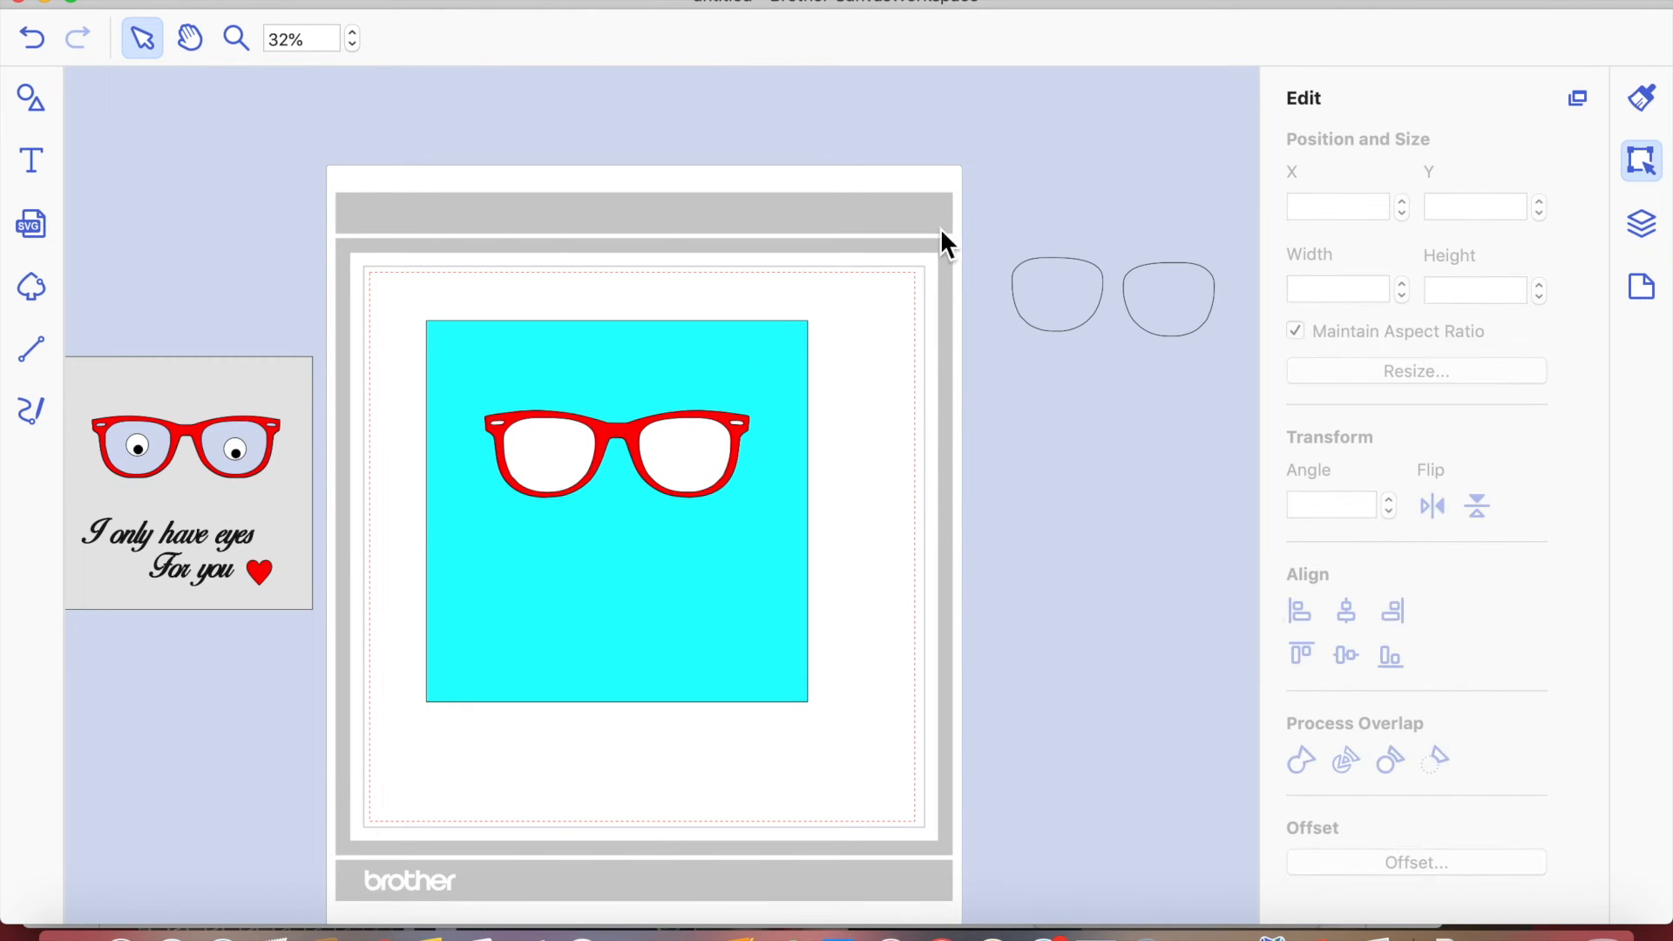
- Create an outward offset line with 0.08" spacing around the grouped lens outlines
{"action": "left_click_drag", "start_coordinate": [996, 202], "coordinate": [1246, 397]}
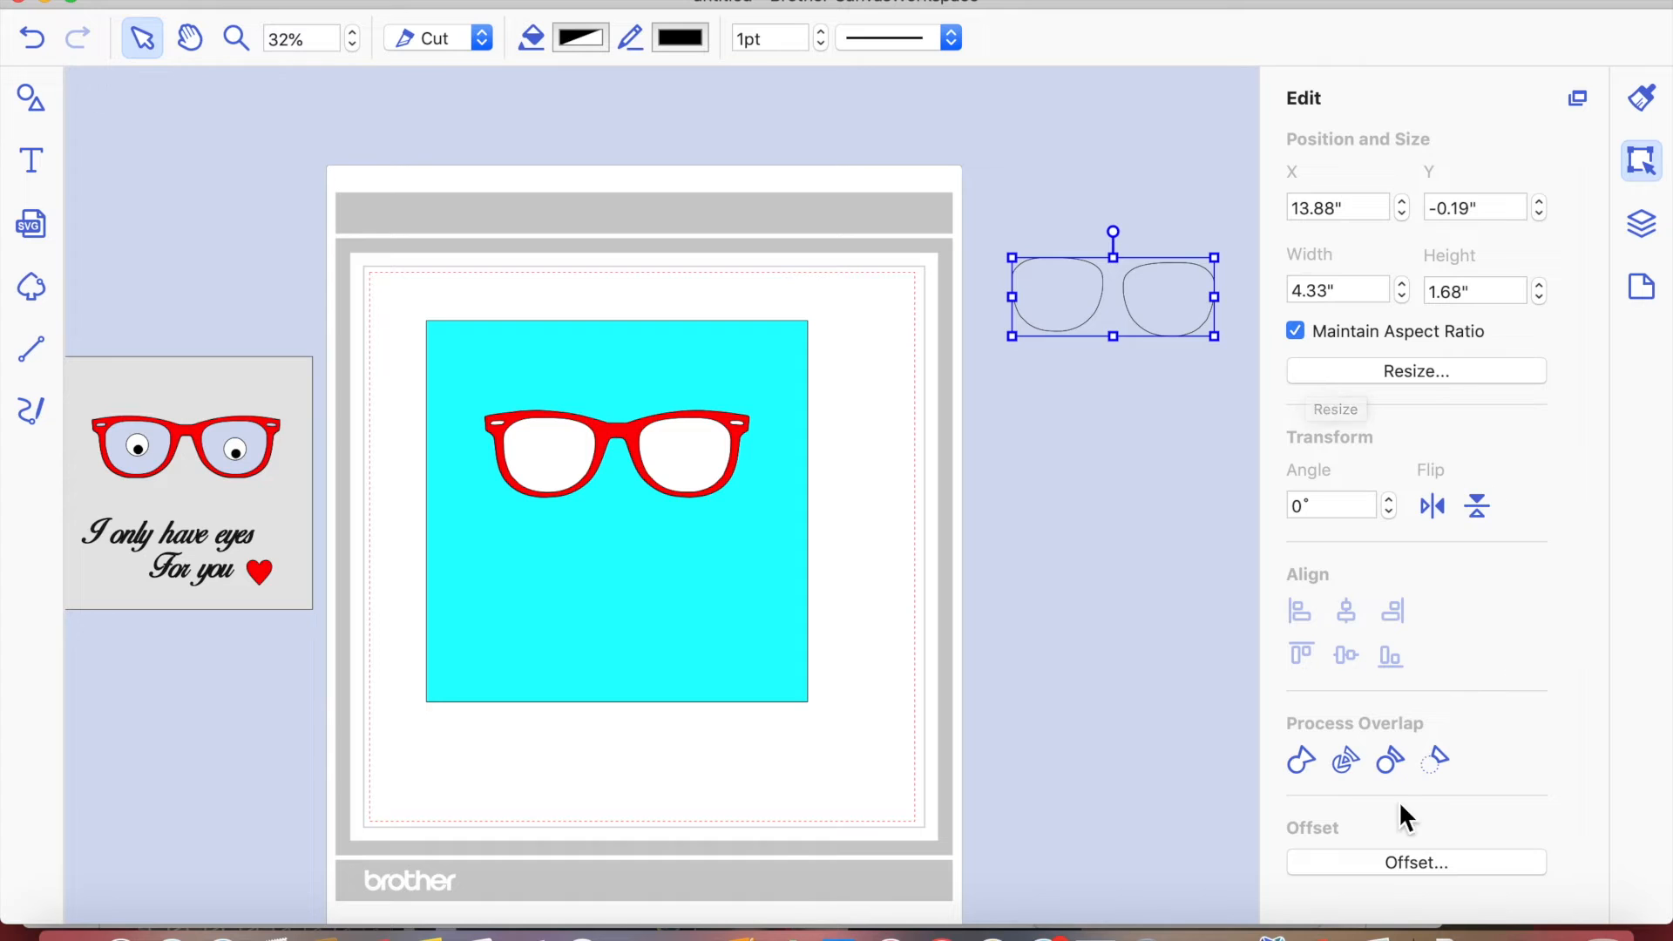
{"action": "left_click", "coordinate": [1394, 862]}
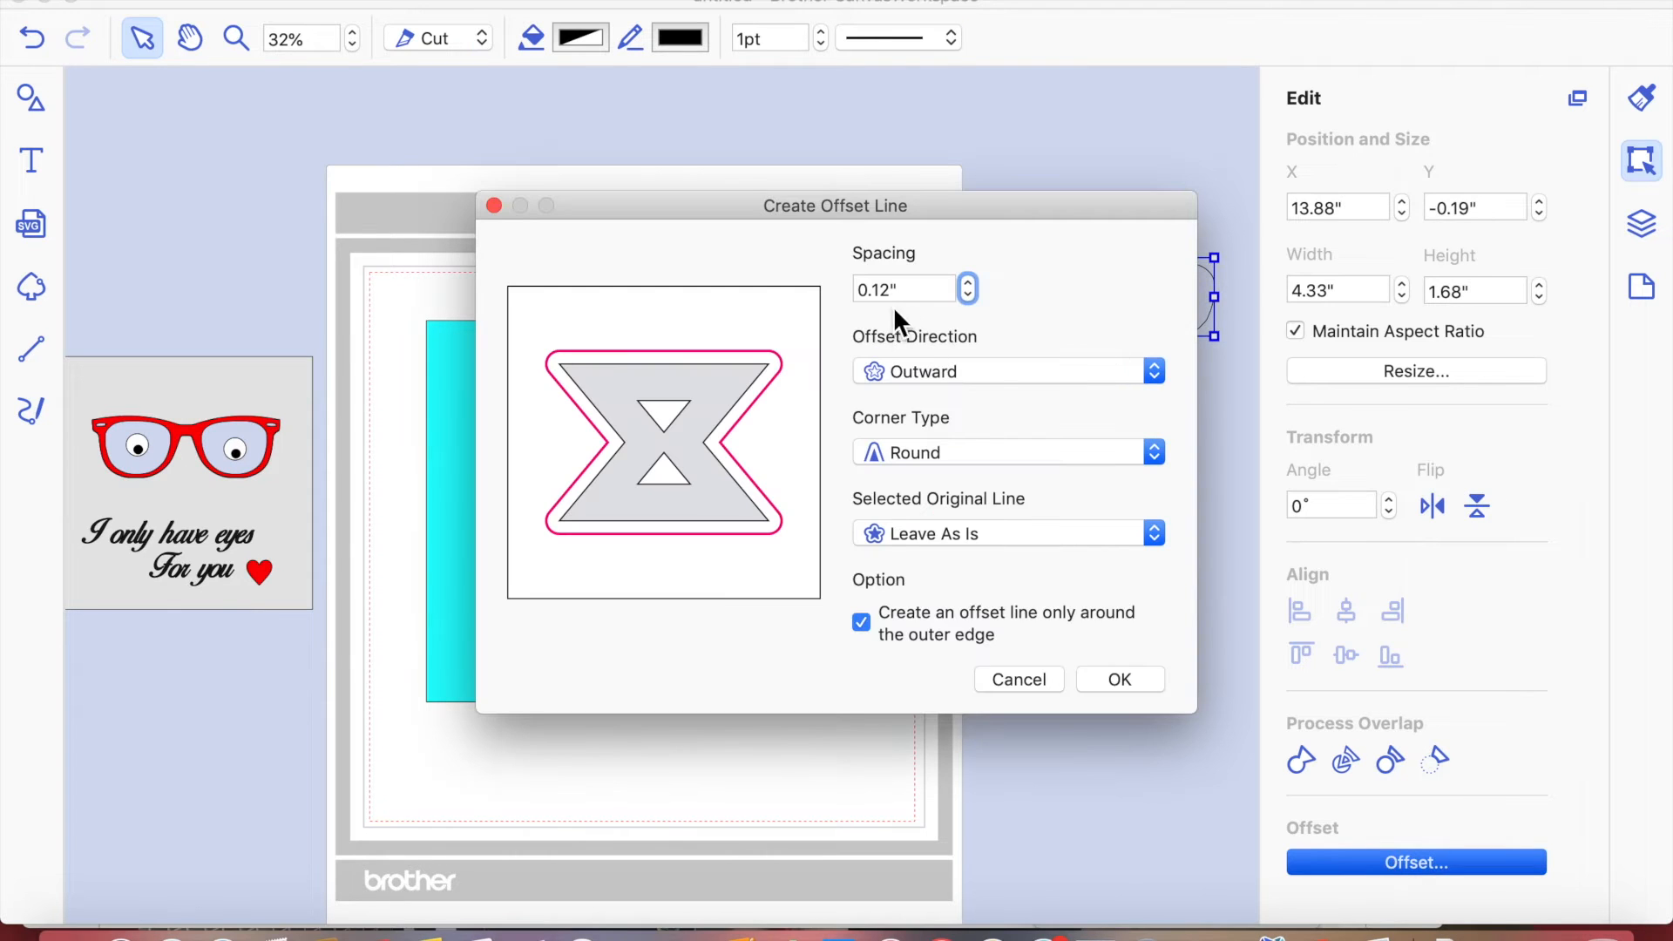
{"action": "left_click", "coordinate": [1133, 668]}
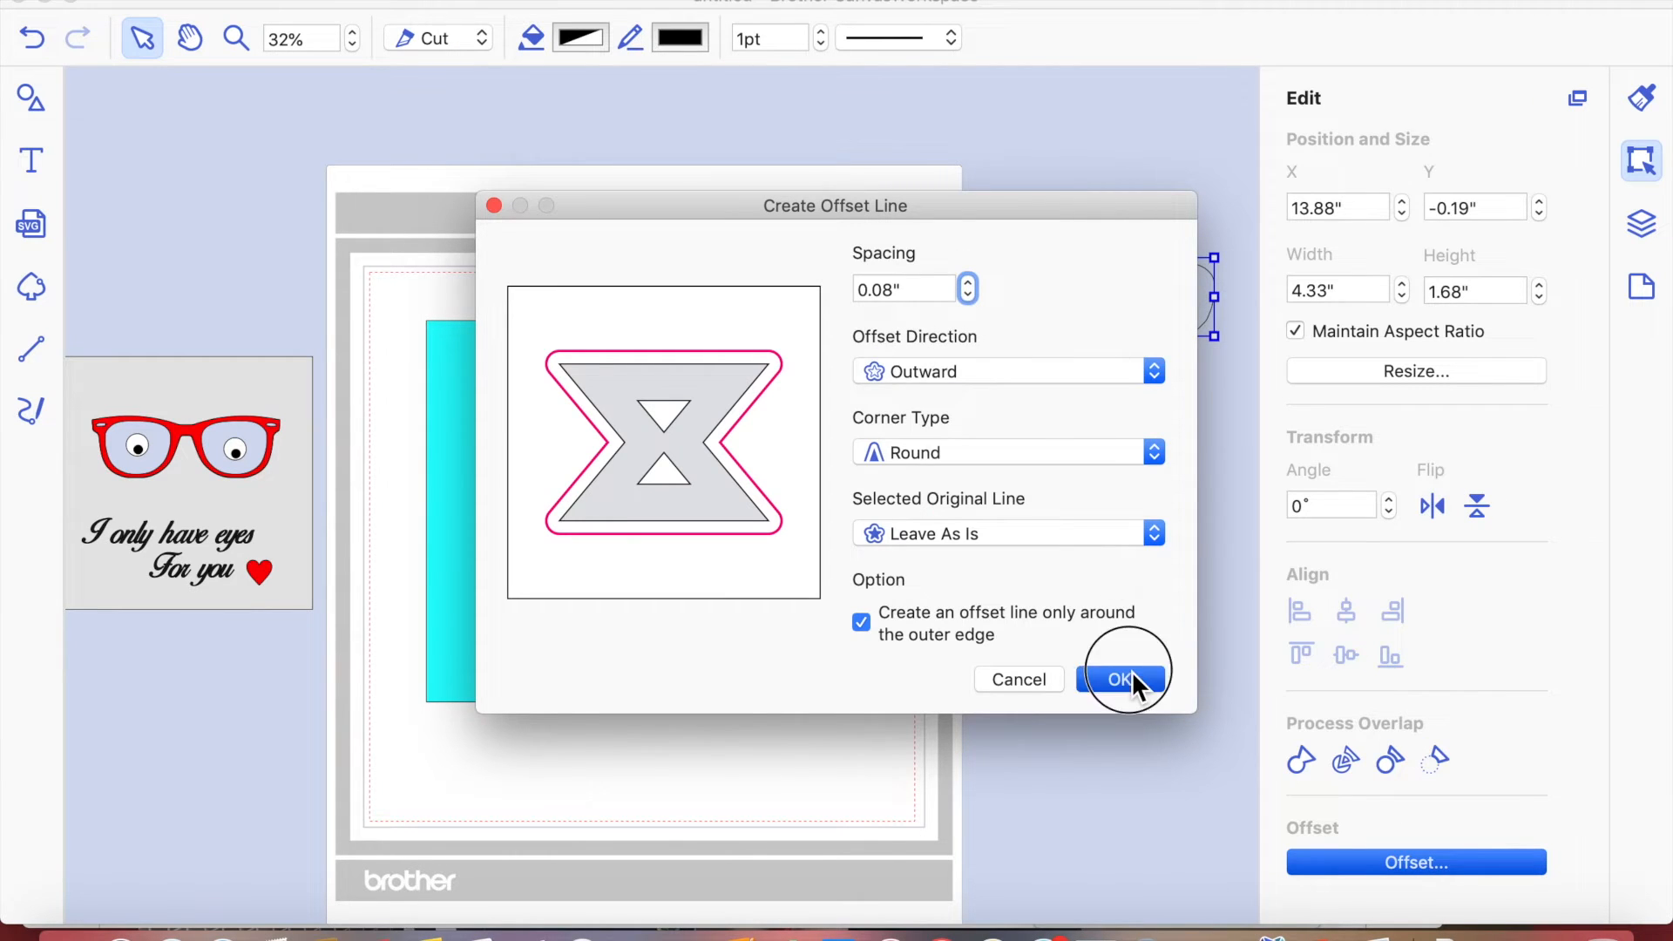
{"action": "left_click", "coordinate": [1075, 516]}
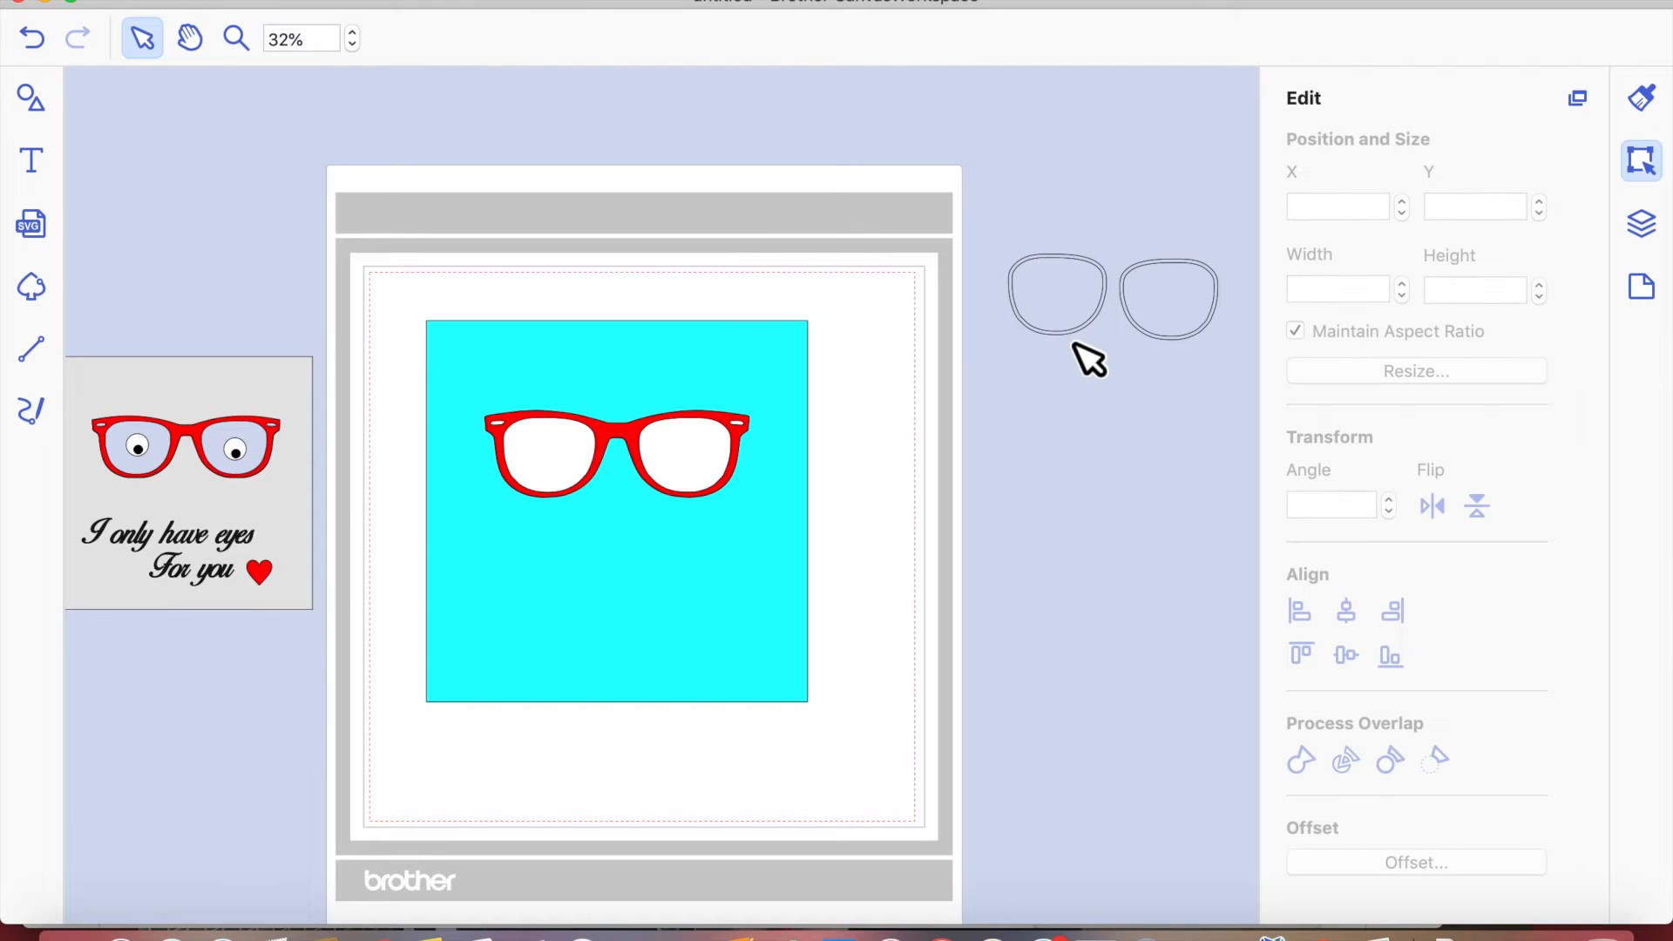
- Check the fit of the offset left lens over the red glasses' left opening, and move it off the square
{"action": "left_click_drag", "start_coordinate": [1072, 342], "coordinate": [567, 501]}
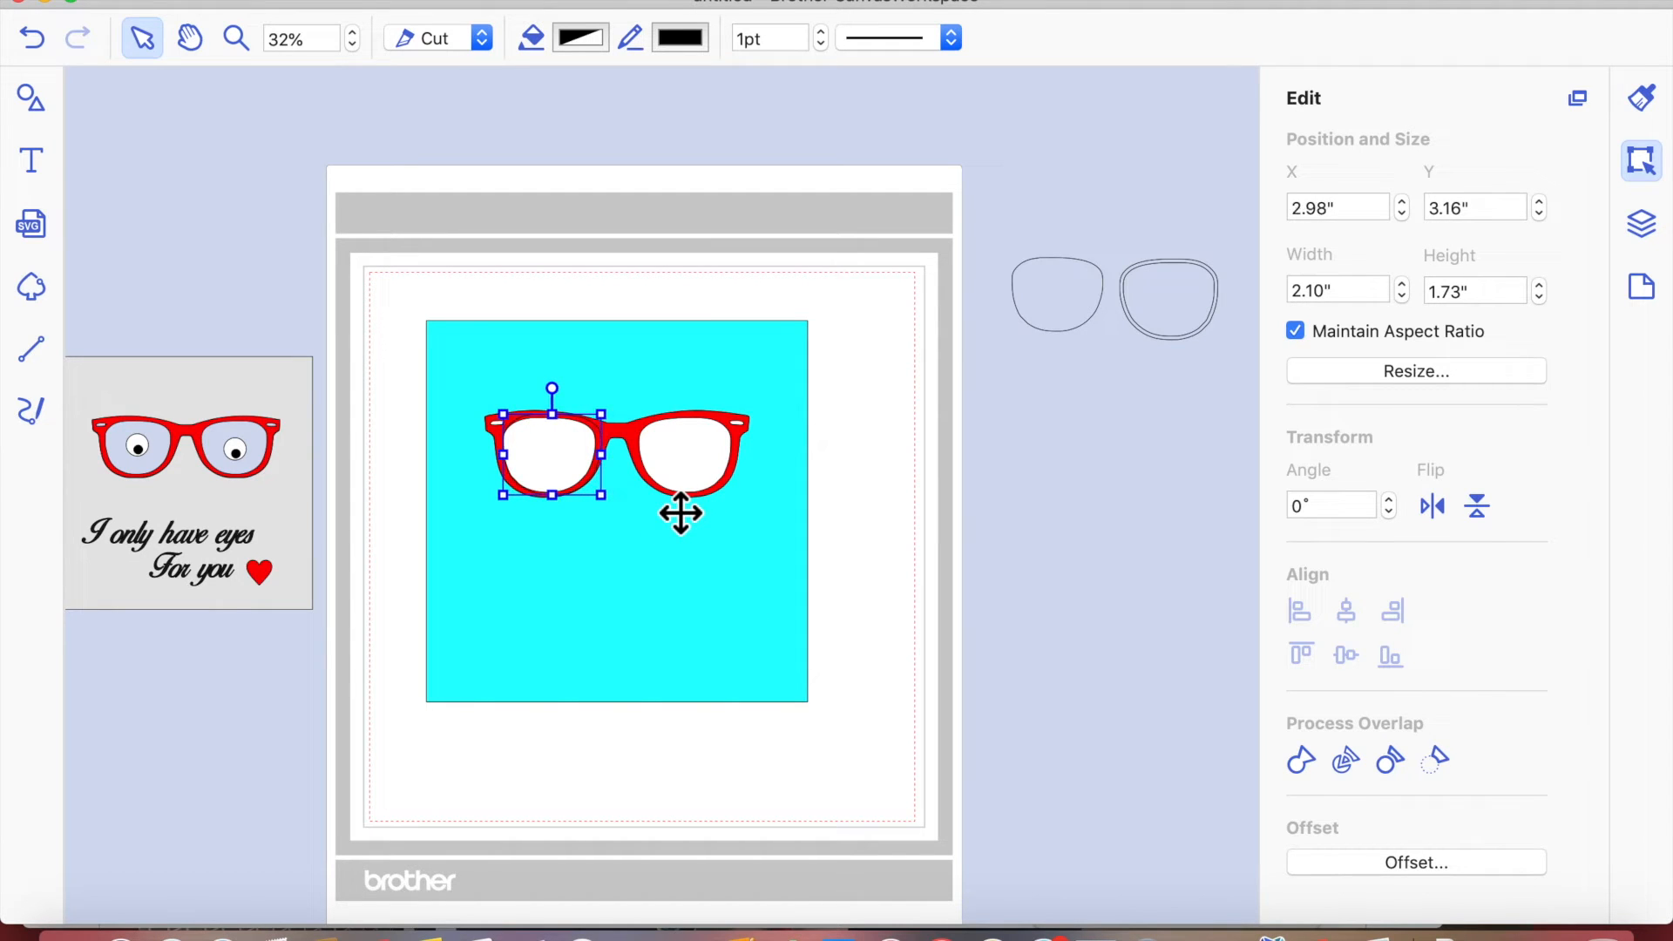
{"action": "left_click", "coordinate": [1031, 590]}
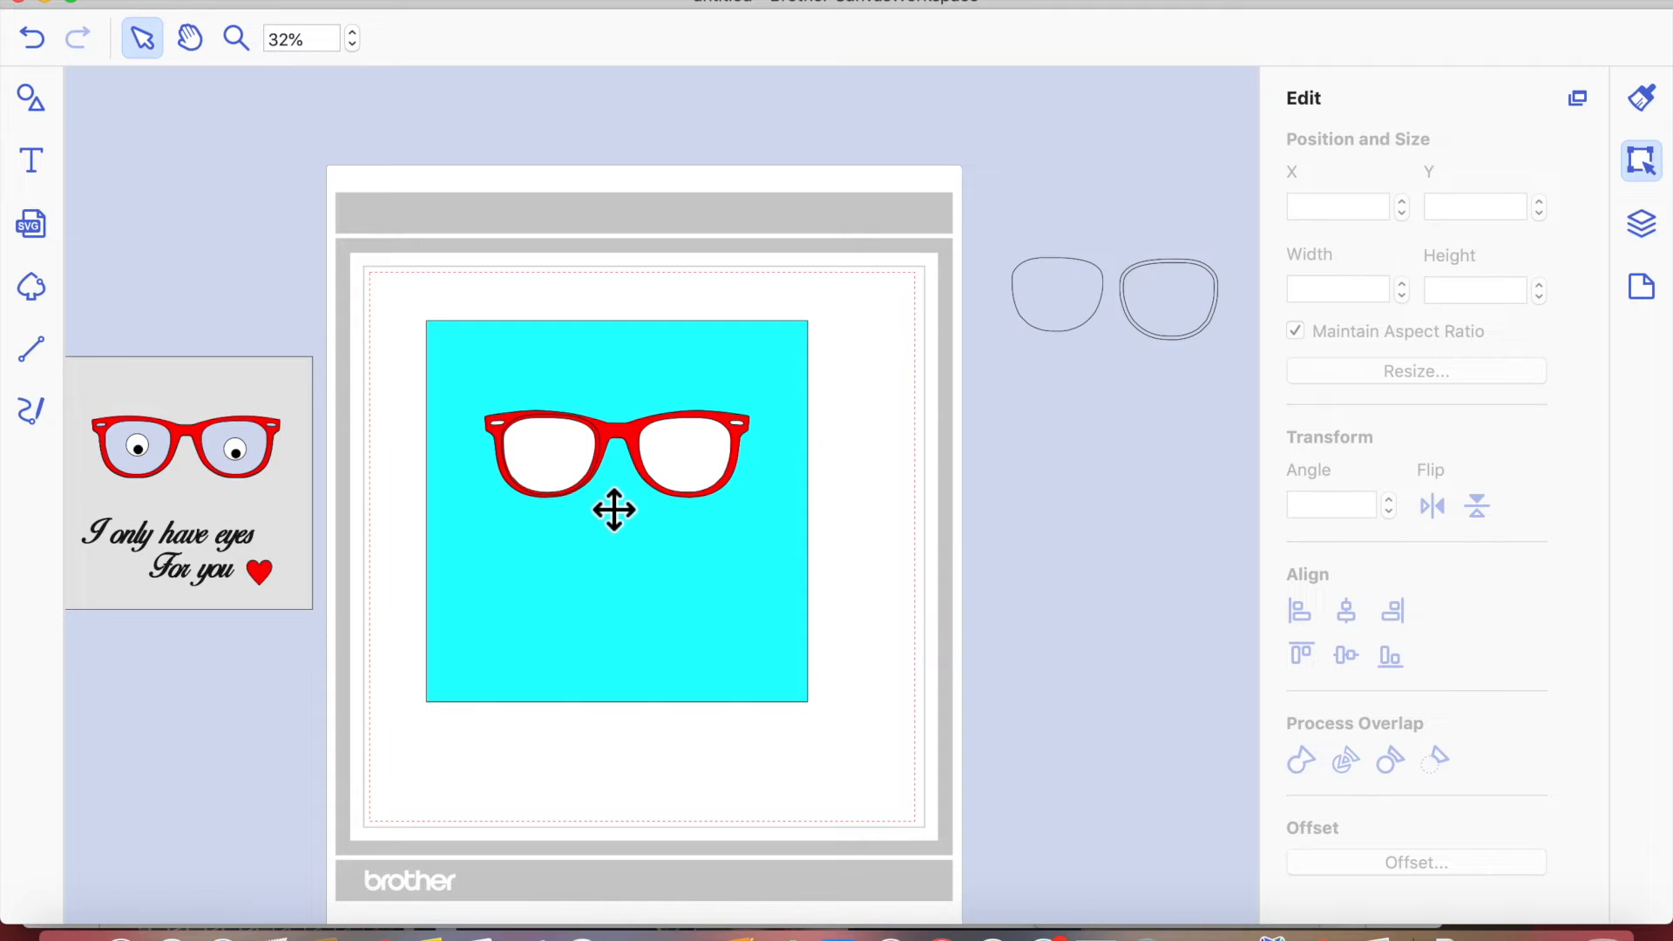
{"action": "left_click_drag", "start_coordinate": [593, 486], "coordinate": [968, 523]}
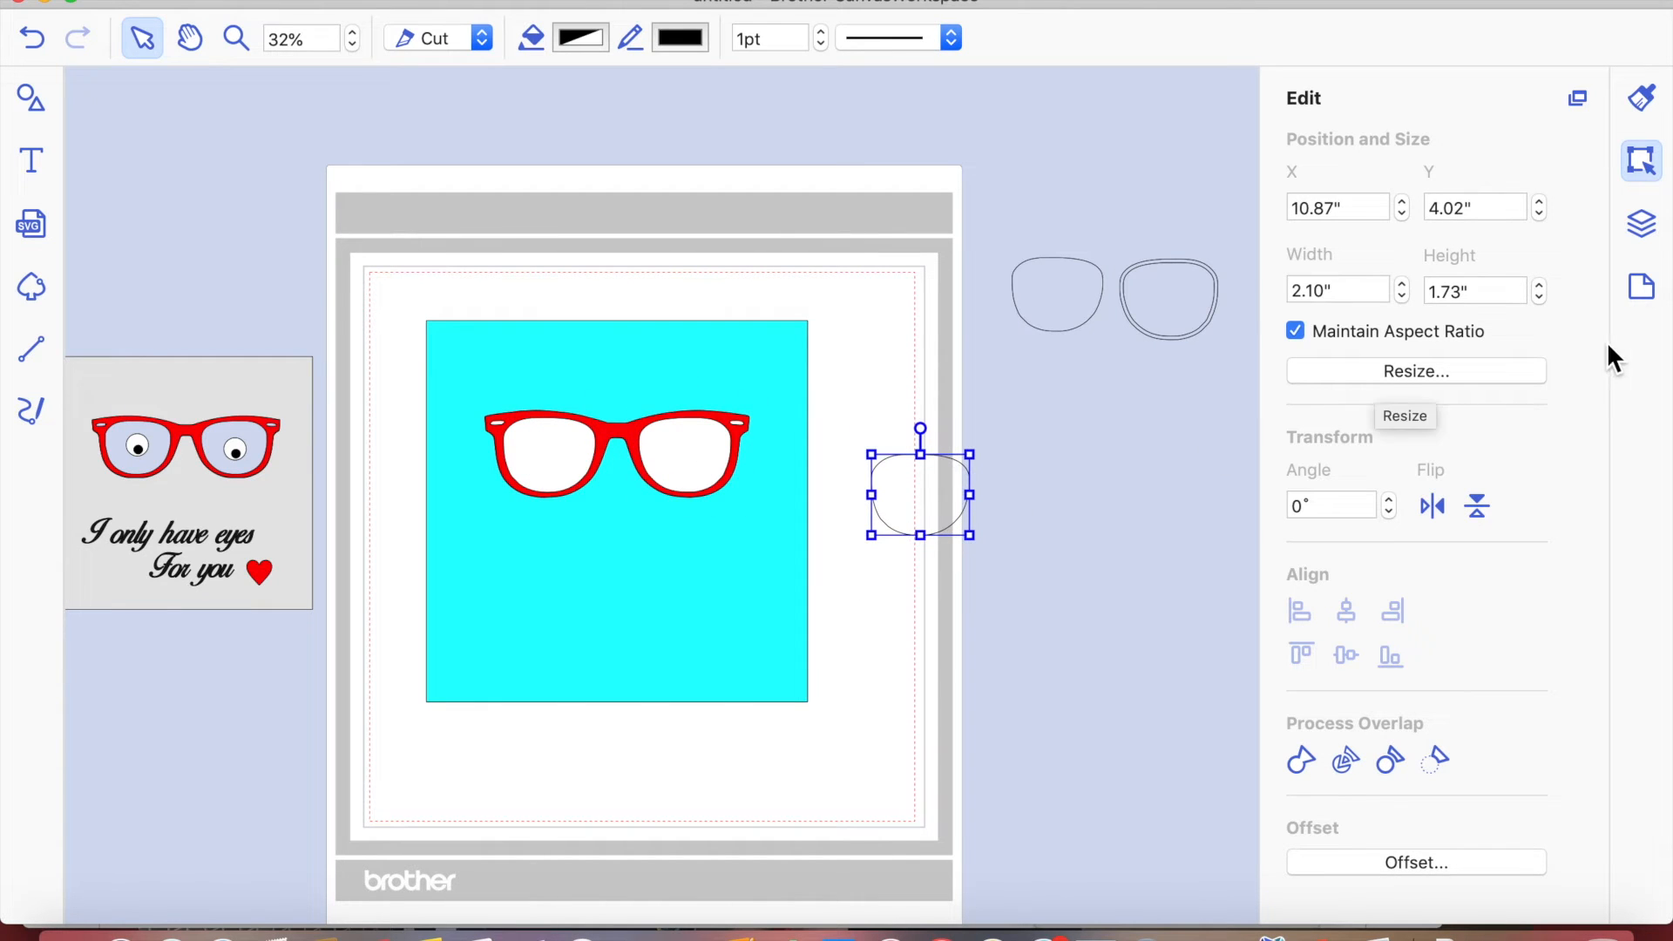
- Move the offset right lens off its original and line up both offset lenses below the original pair
{"action": "left_click", "coordinate": [1142, 343]}
{"action": "left_click_drag", "start_coordinate": [1145, 332], "coordinate": [1079, 478]}
{"action": "left_click", "coordinate": [916, 482]}
{"action": "left_click_drag", "start_coordinate": [916, 482], "coordinate": [956, 430]}
{"action": "left_click", "coordinate": [1151, 639]}
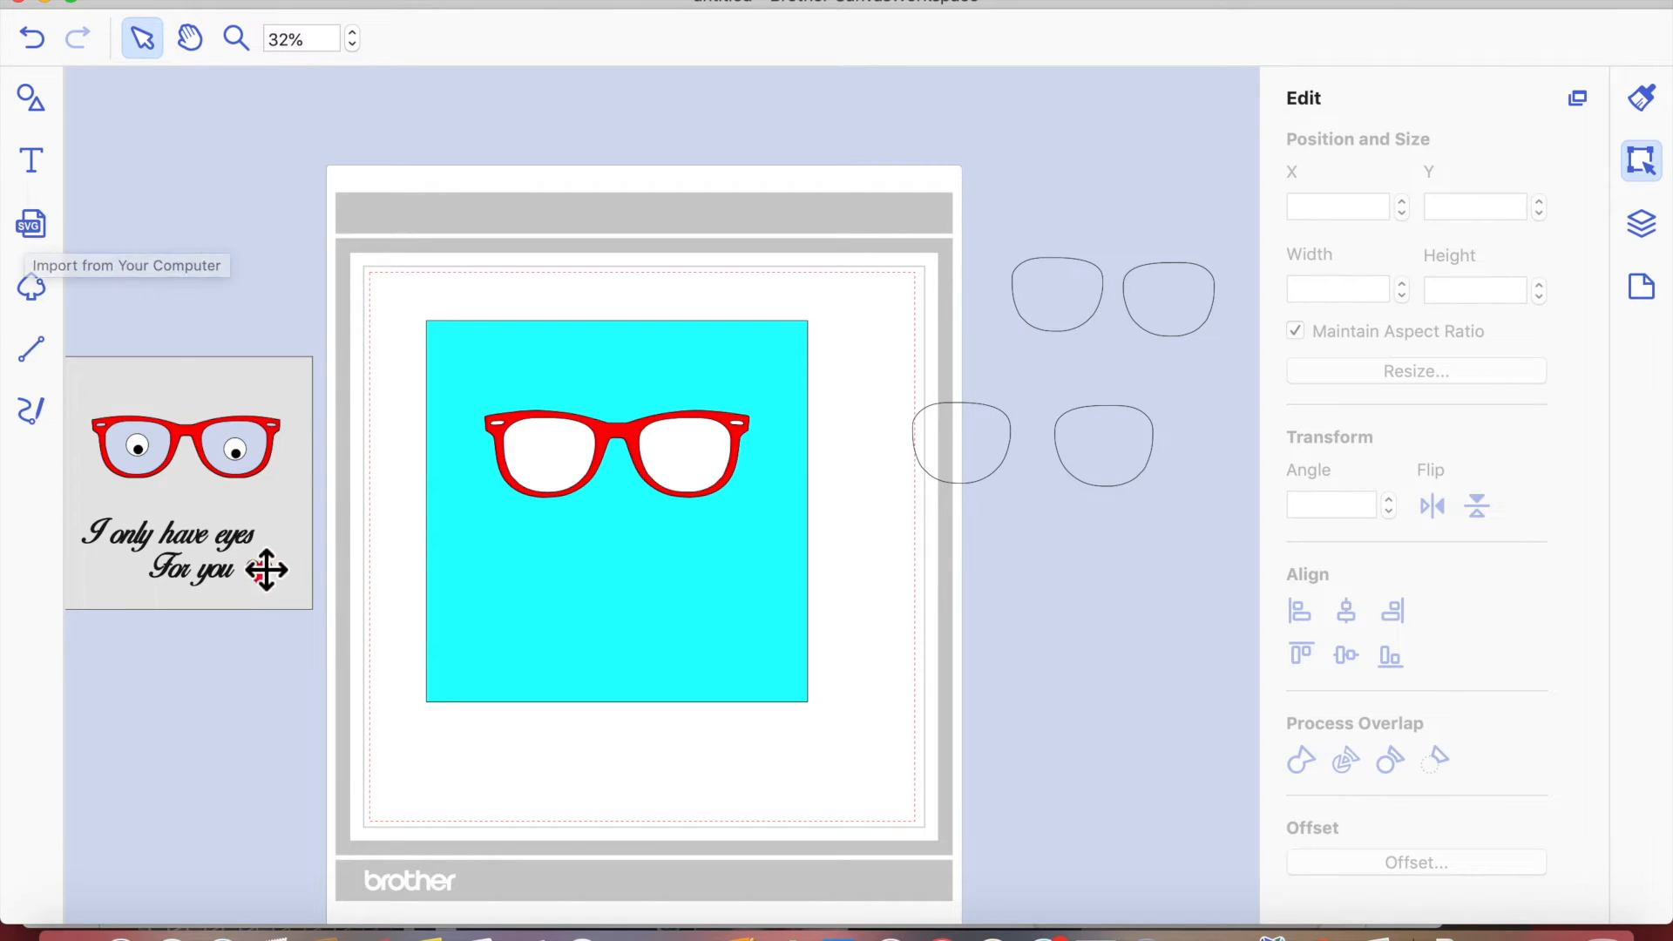
- Add a plain heart about 1.08" wide near the lower-right corner of the turquoise square
{"action": "left_click", "coordinate": [40, 101]}
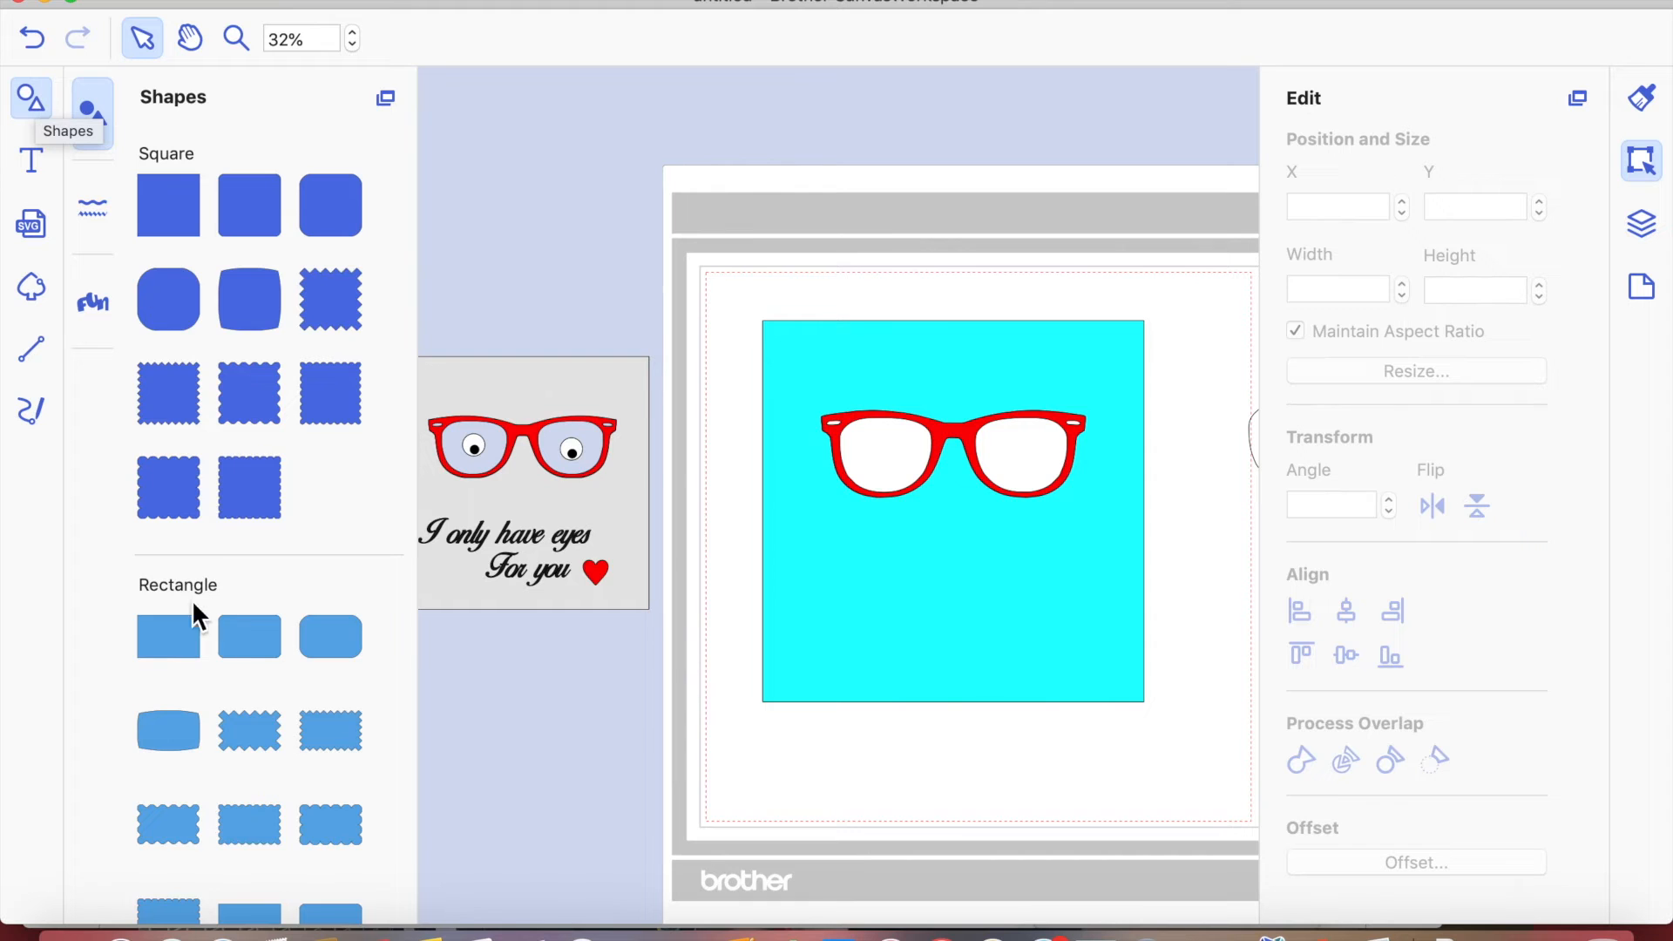
{"action": "scroll", "coordinate": [210, 571], "scroll_direction": "down", "scroll_amount": 10}
{"action": "scroll", "coordinate": [209, 575], "scroll_direction": "down", "scroll_amount": 10}
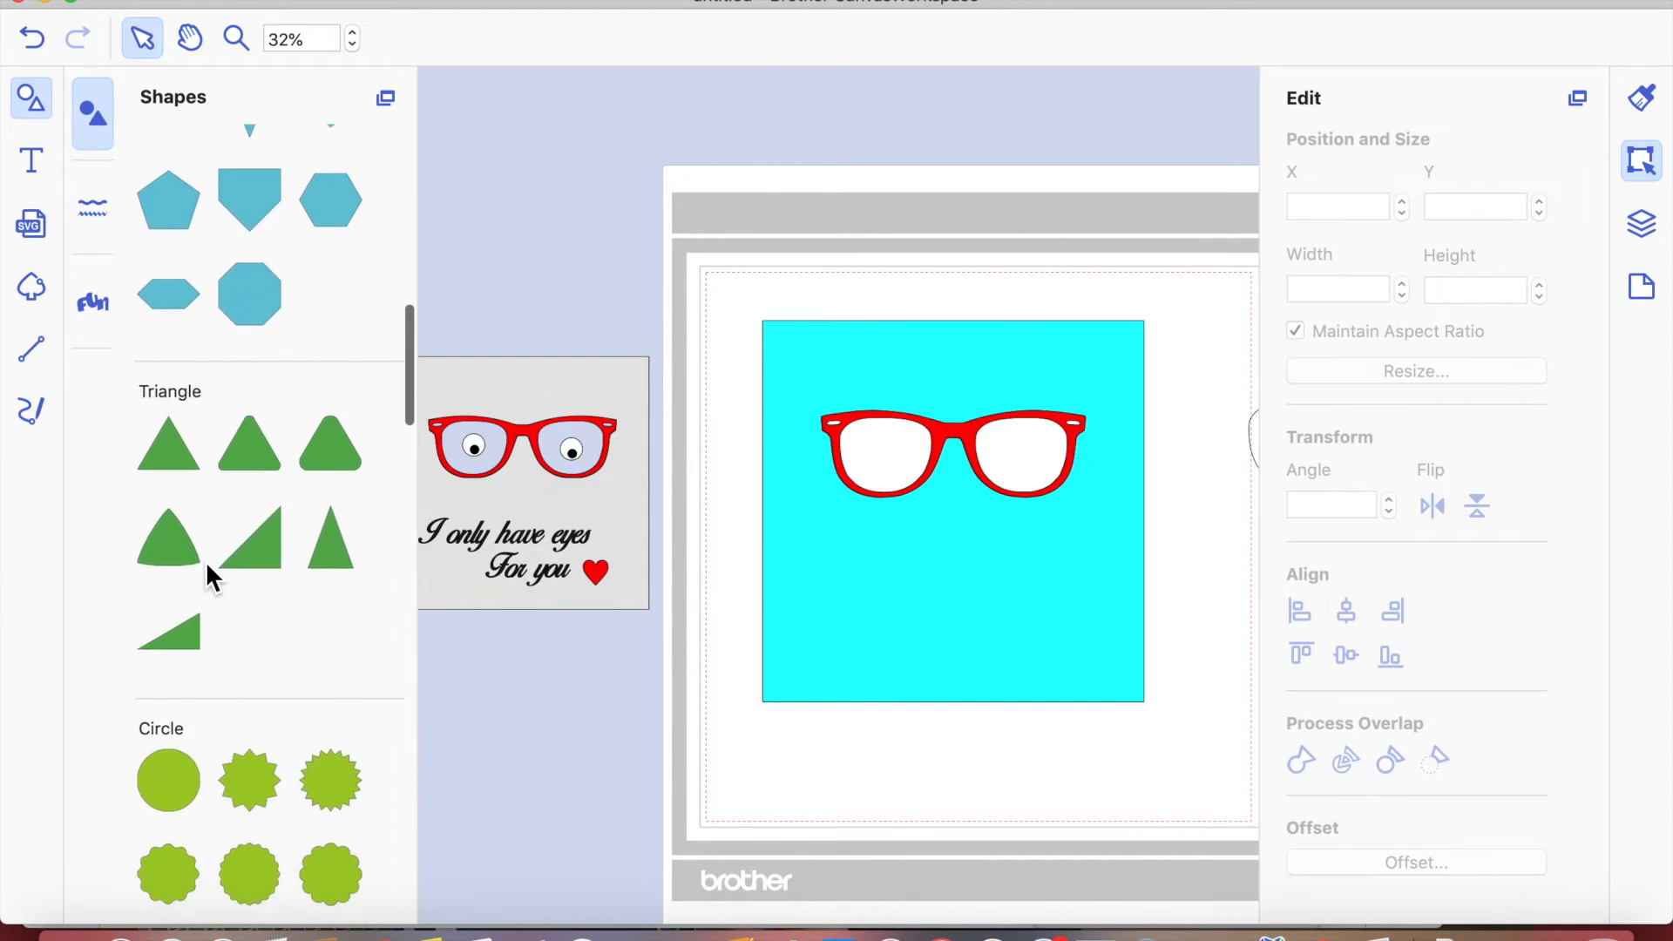
{"action": "scroll", "coordinate": [206, 561], "scroll_direction": "down", "scroll_amount": 8}
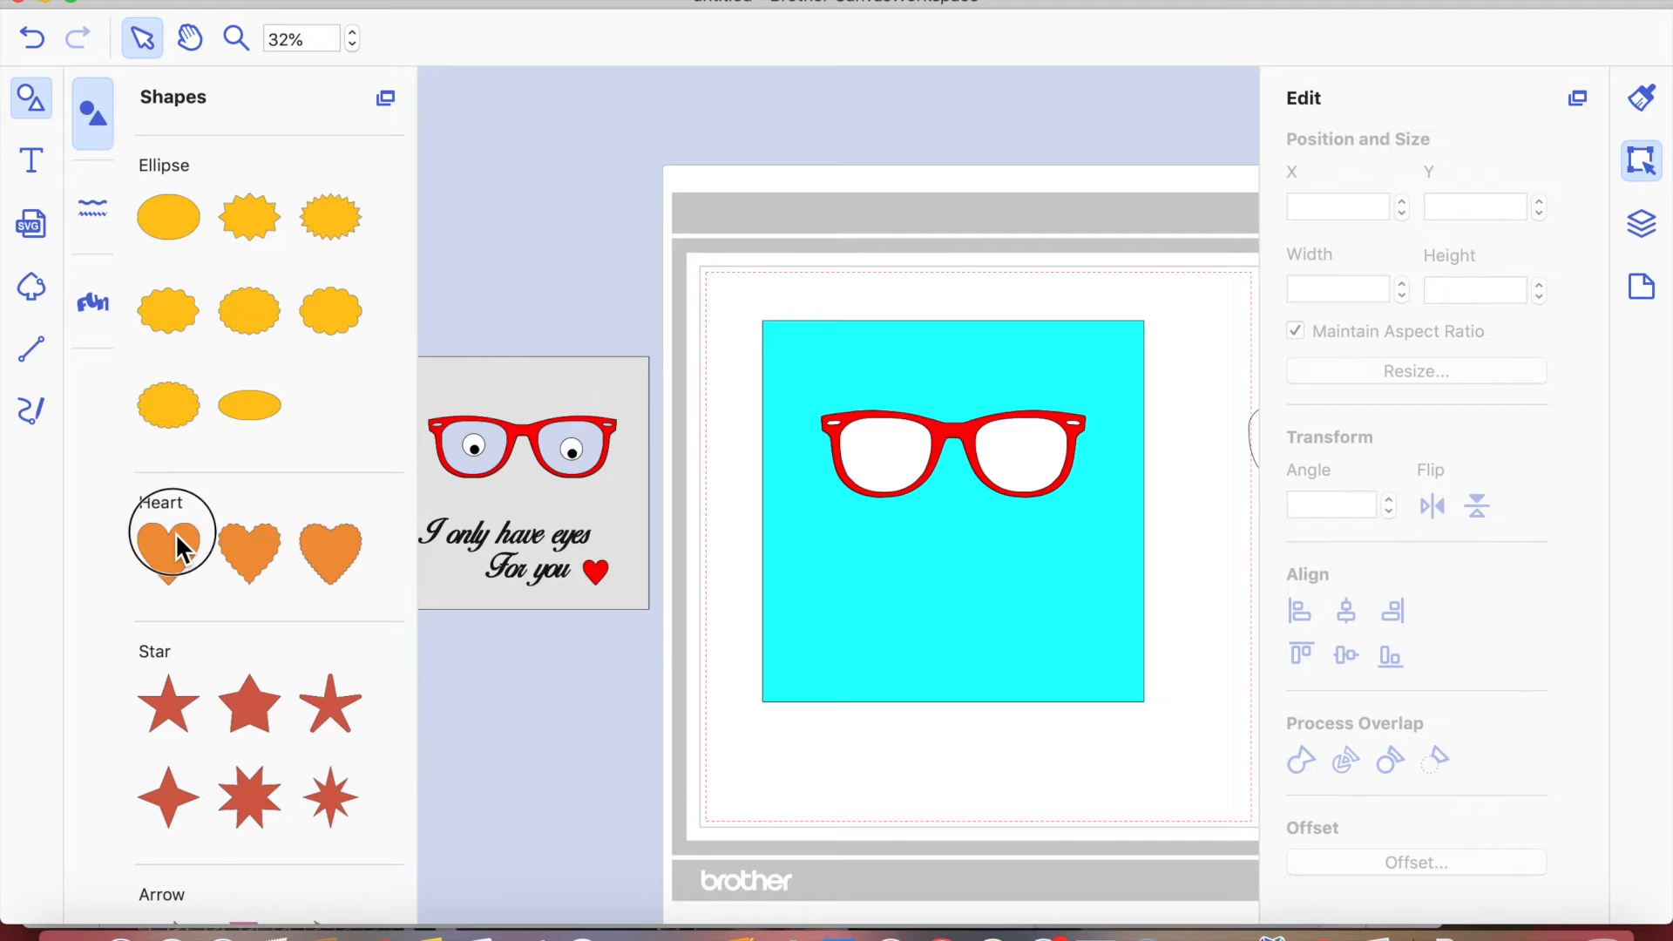
{"action": "left_click", "coordinate": [176, 535]}
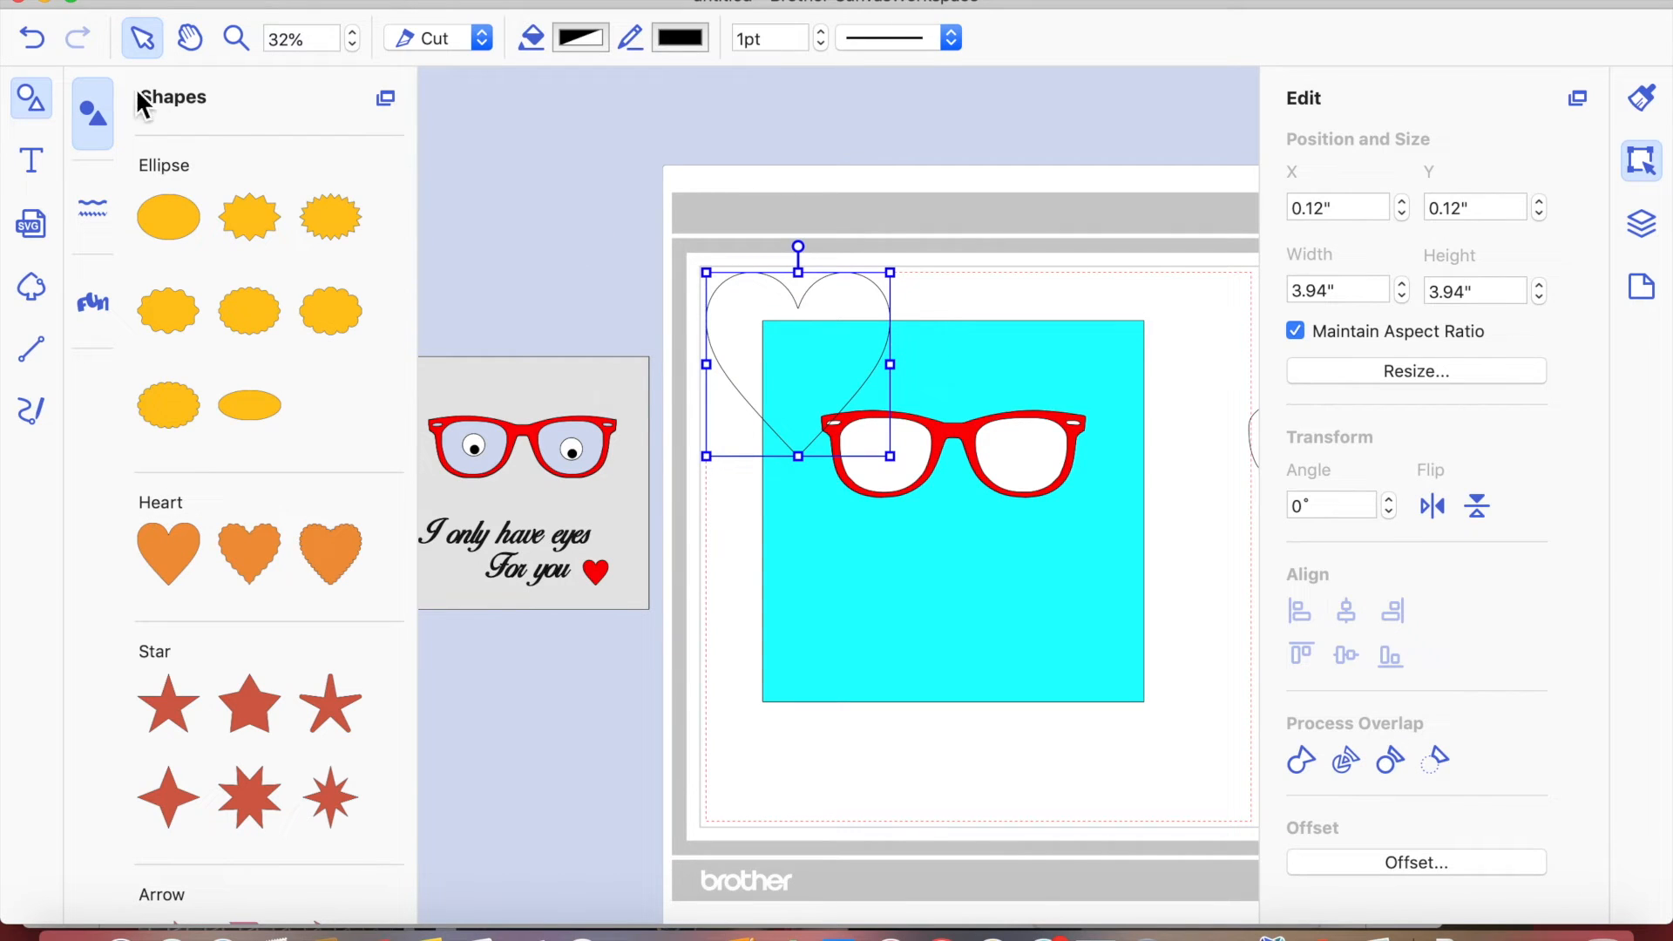
{"action": "left_click", "coordinate": [28, 92]}
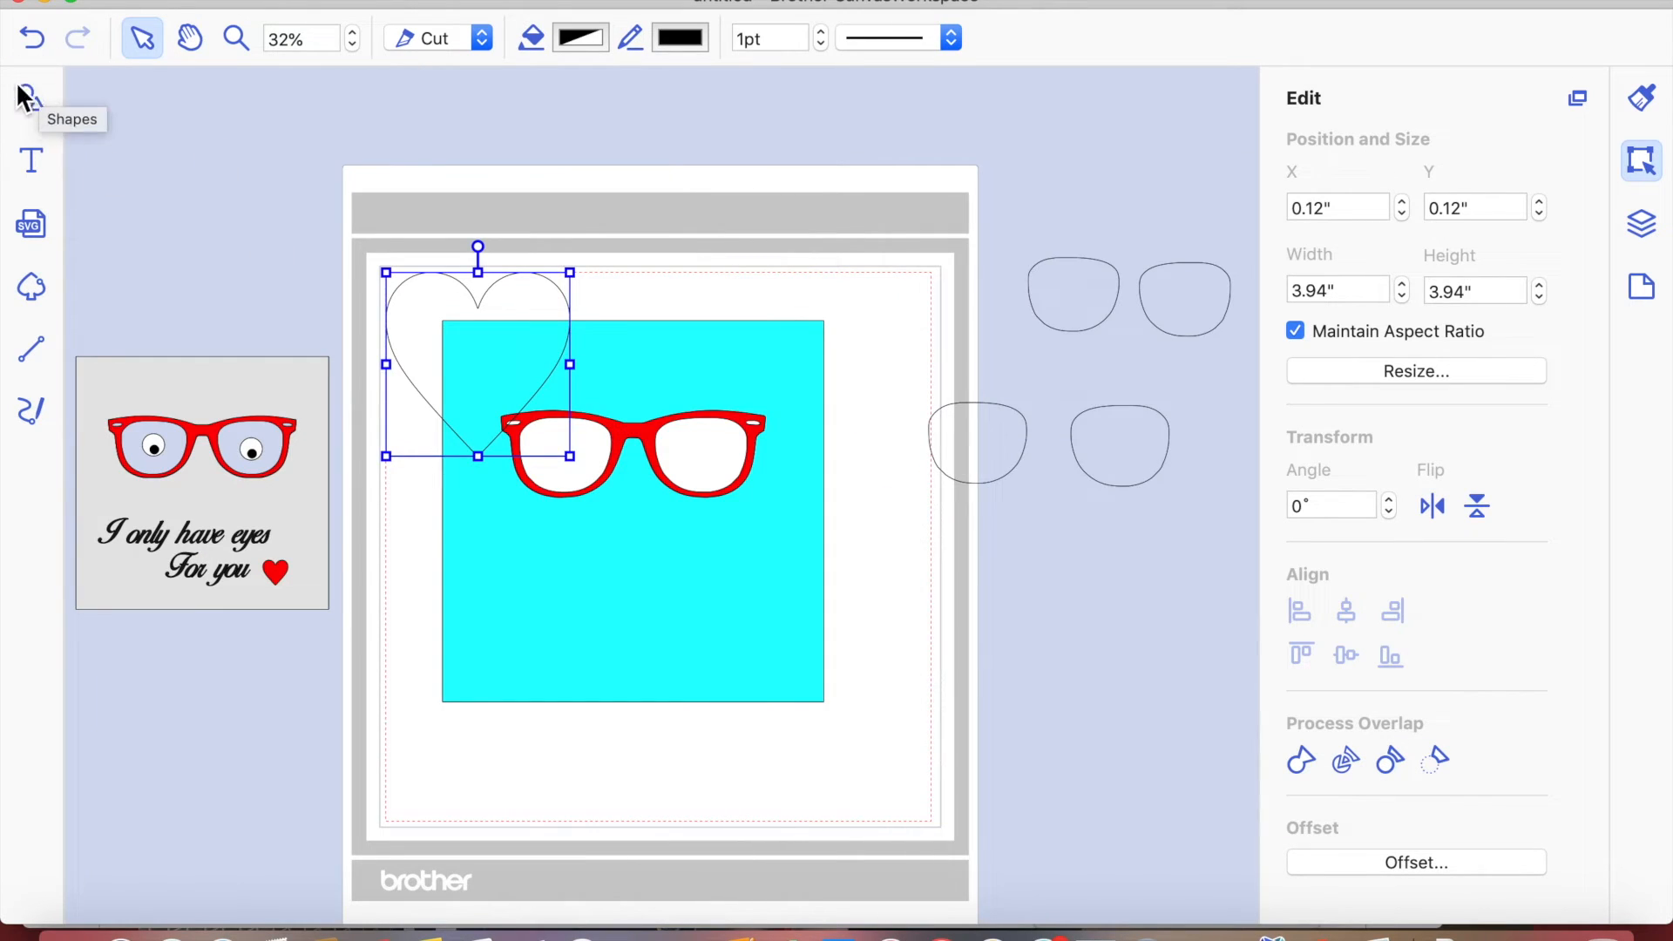
{"action": "left_click_drag", "start_coordinate": [401, 284], "coordinate": [532, 375]}
{"action": "left_click_drag", "start_coordinate": [553, 441], "coordinate": [758, 646]}
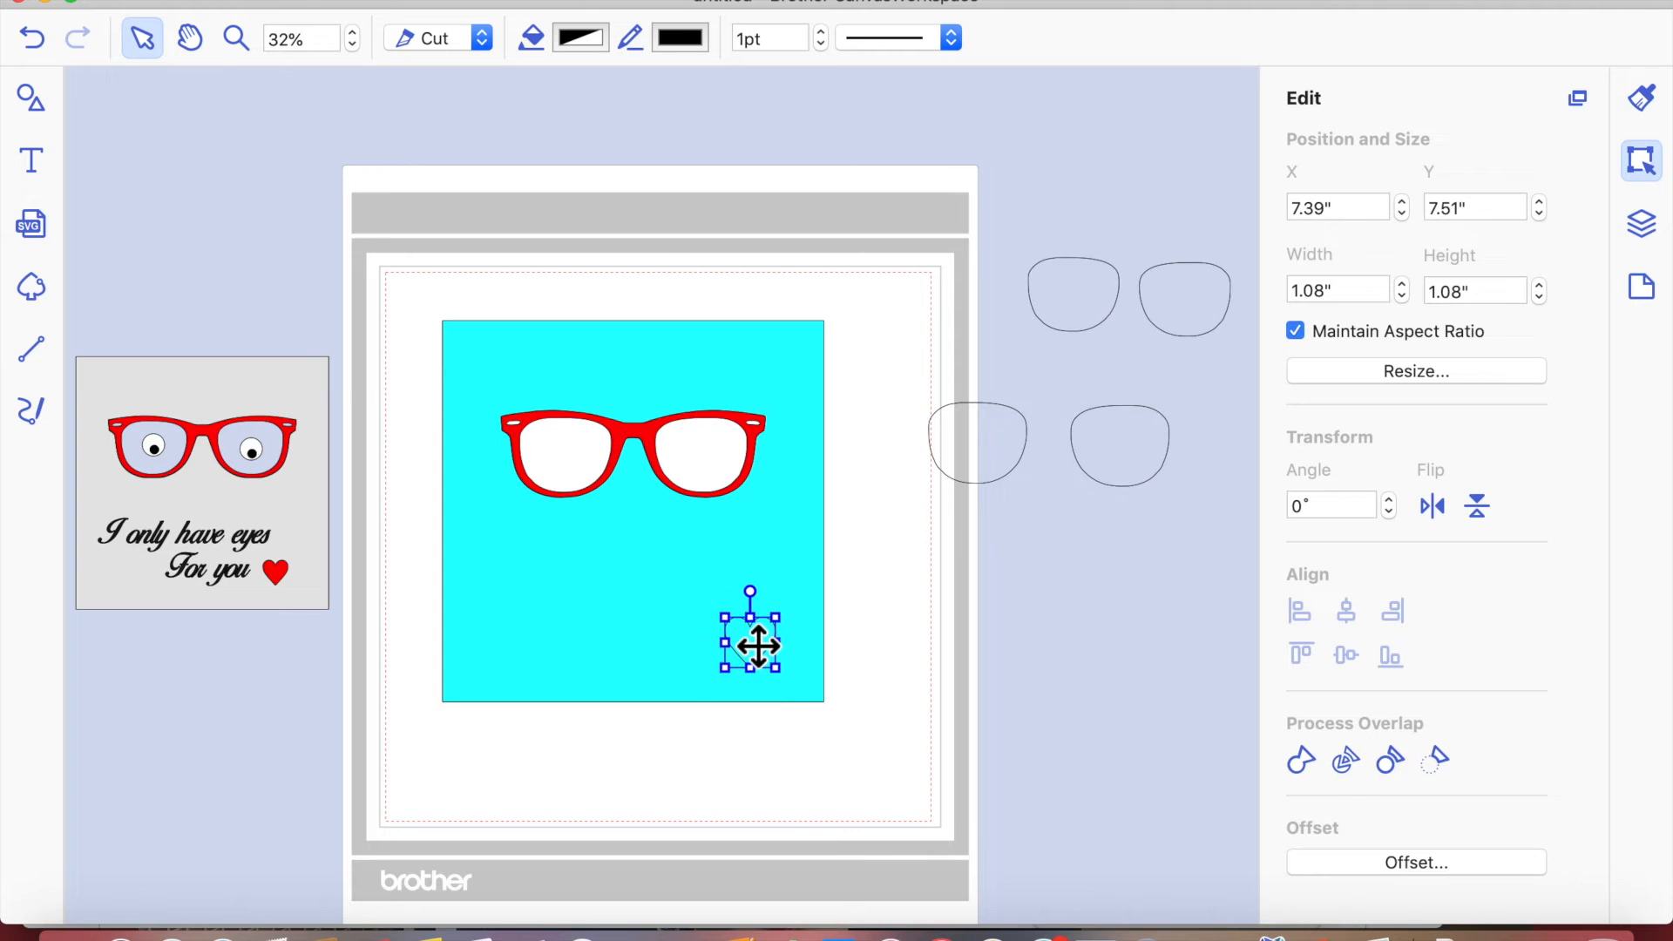
- Fill the heart with Maraschino red and close the color picker
{"action": "left_click", "coordinate": [1642, 100]}
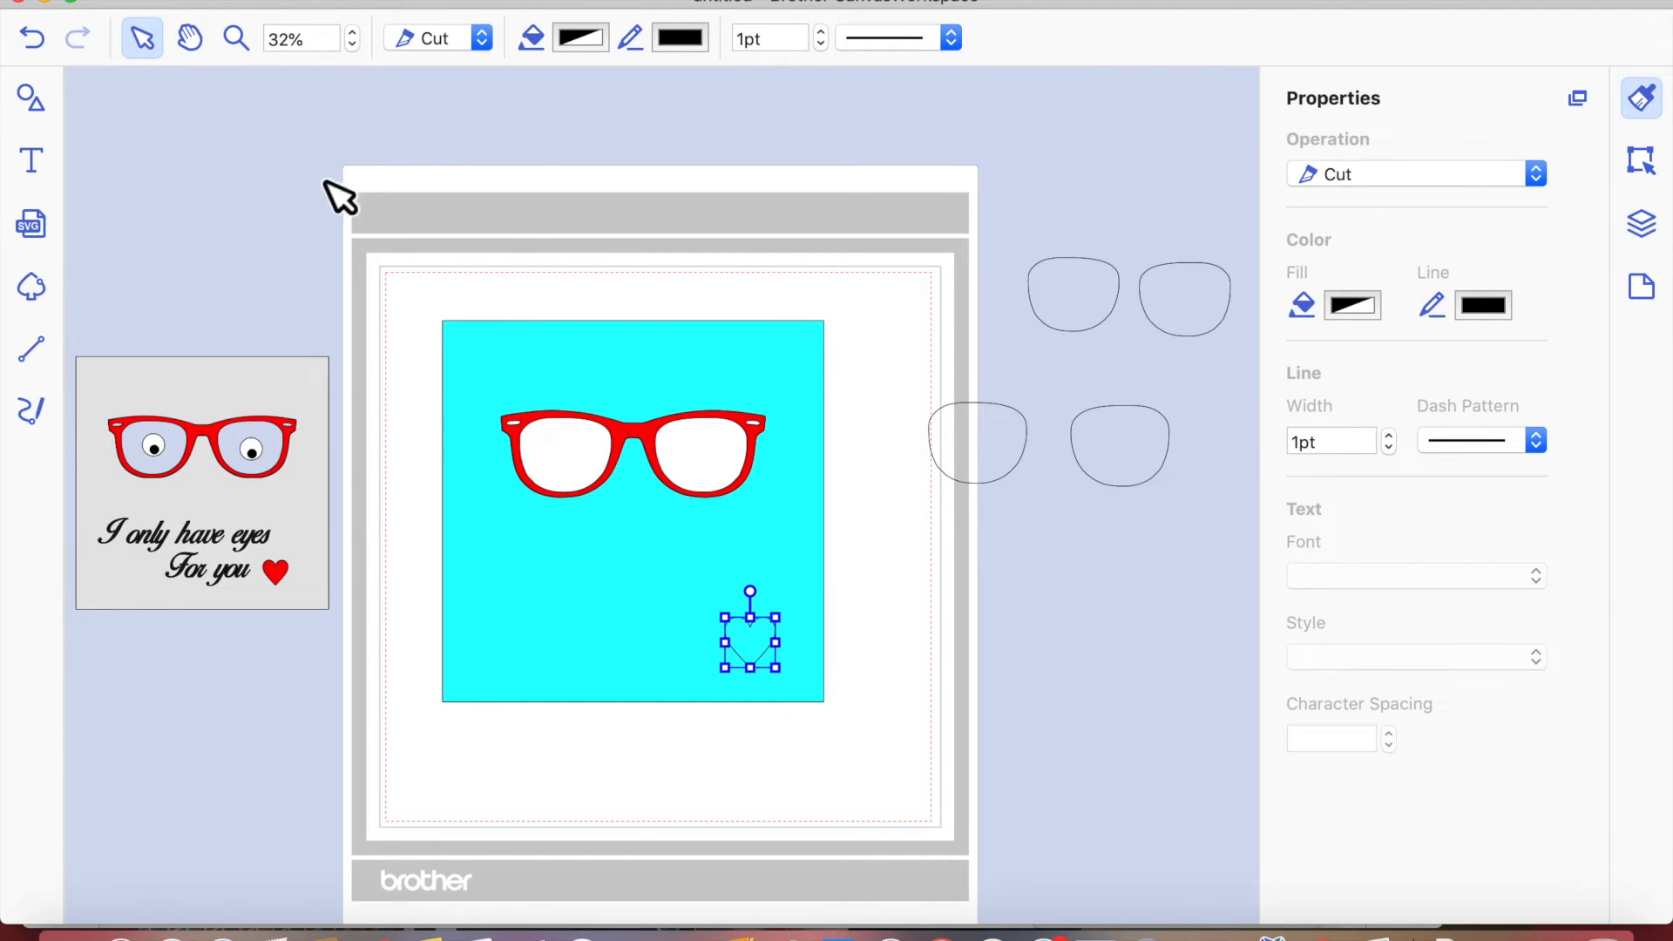
{"action": "left_click", "coordinate": [1349, 306]}
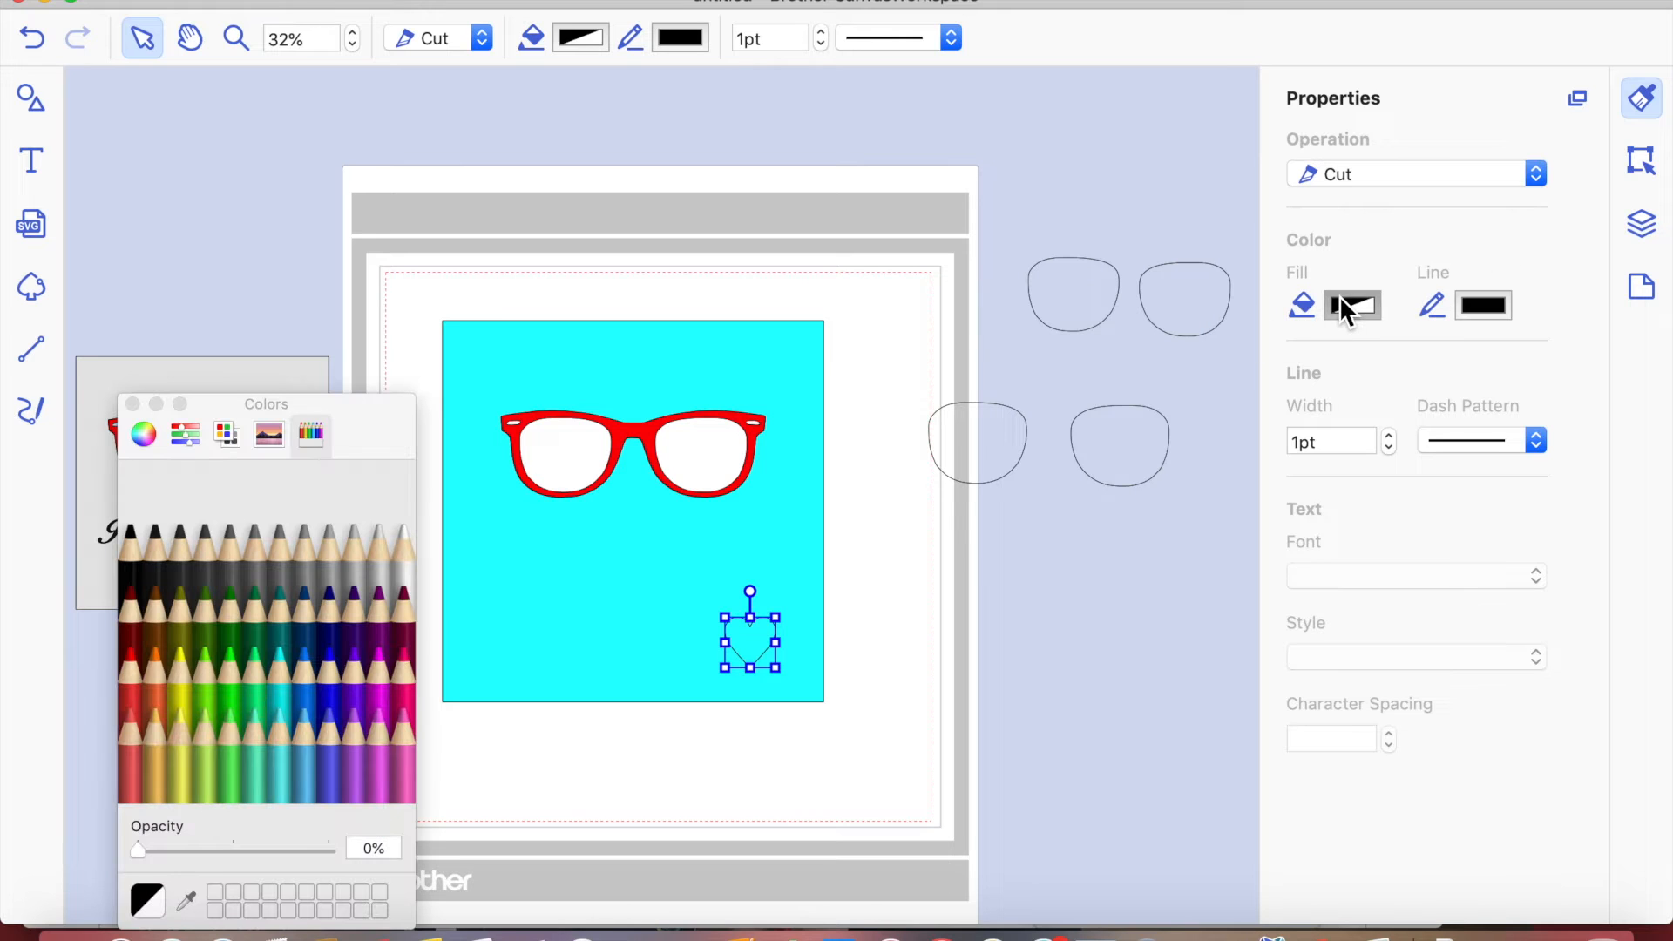
{"action": "left_click", "coordinate": [129, 667]}
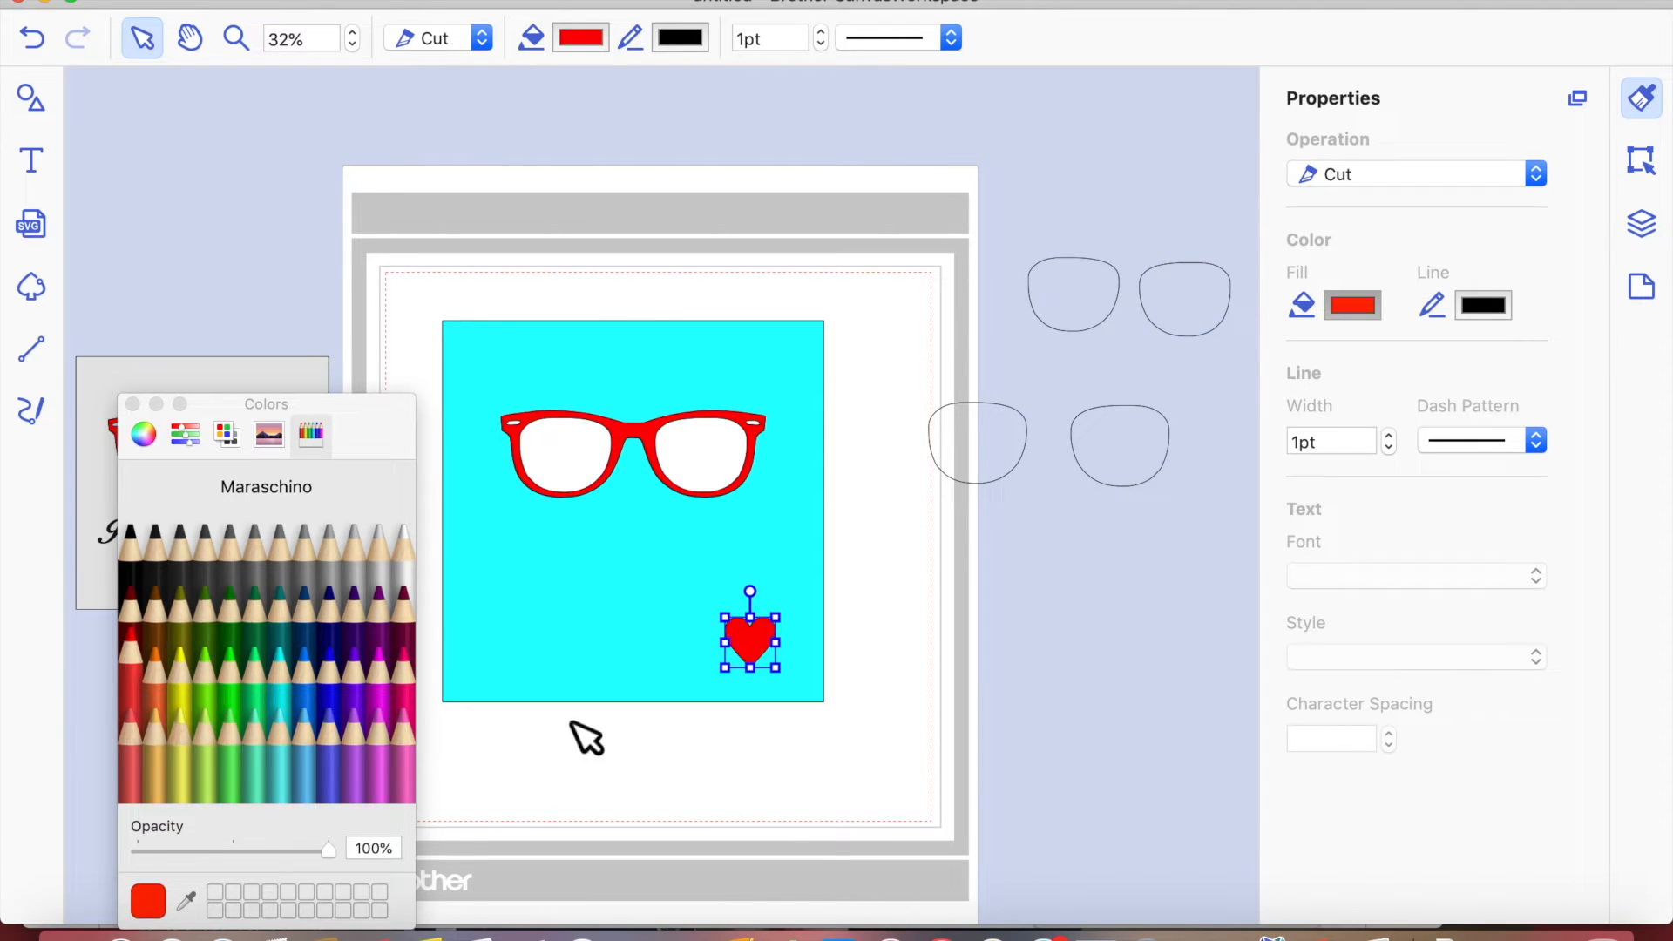
{"action": "left_click", "coordinate": [697, 774]}
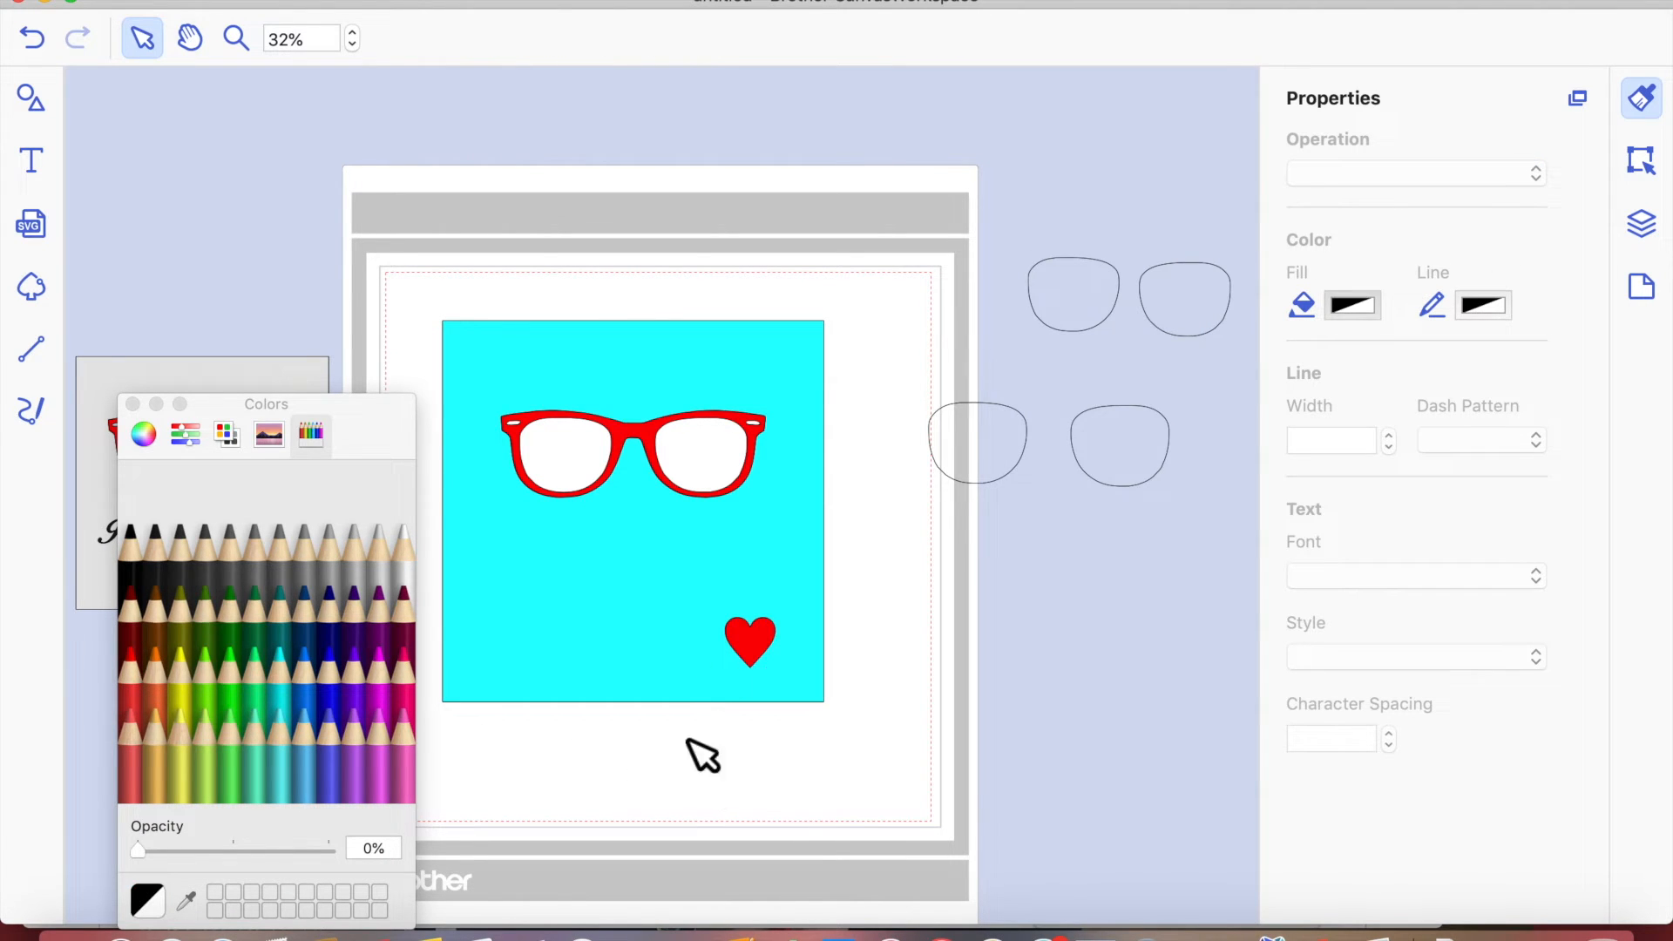
{"action": "left_click", "coordinate": [132, 403]}
- Move the red heart to the right of the turquoise square and create an inward offset line with 0.12" spacing
{"action": "left_click_drag", "start_coordinate": [762, 657], "coordinate": [891, 612]}
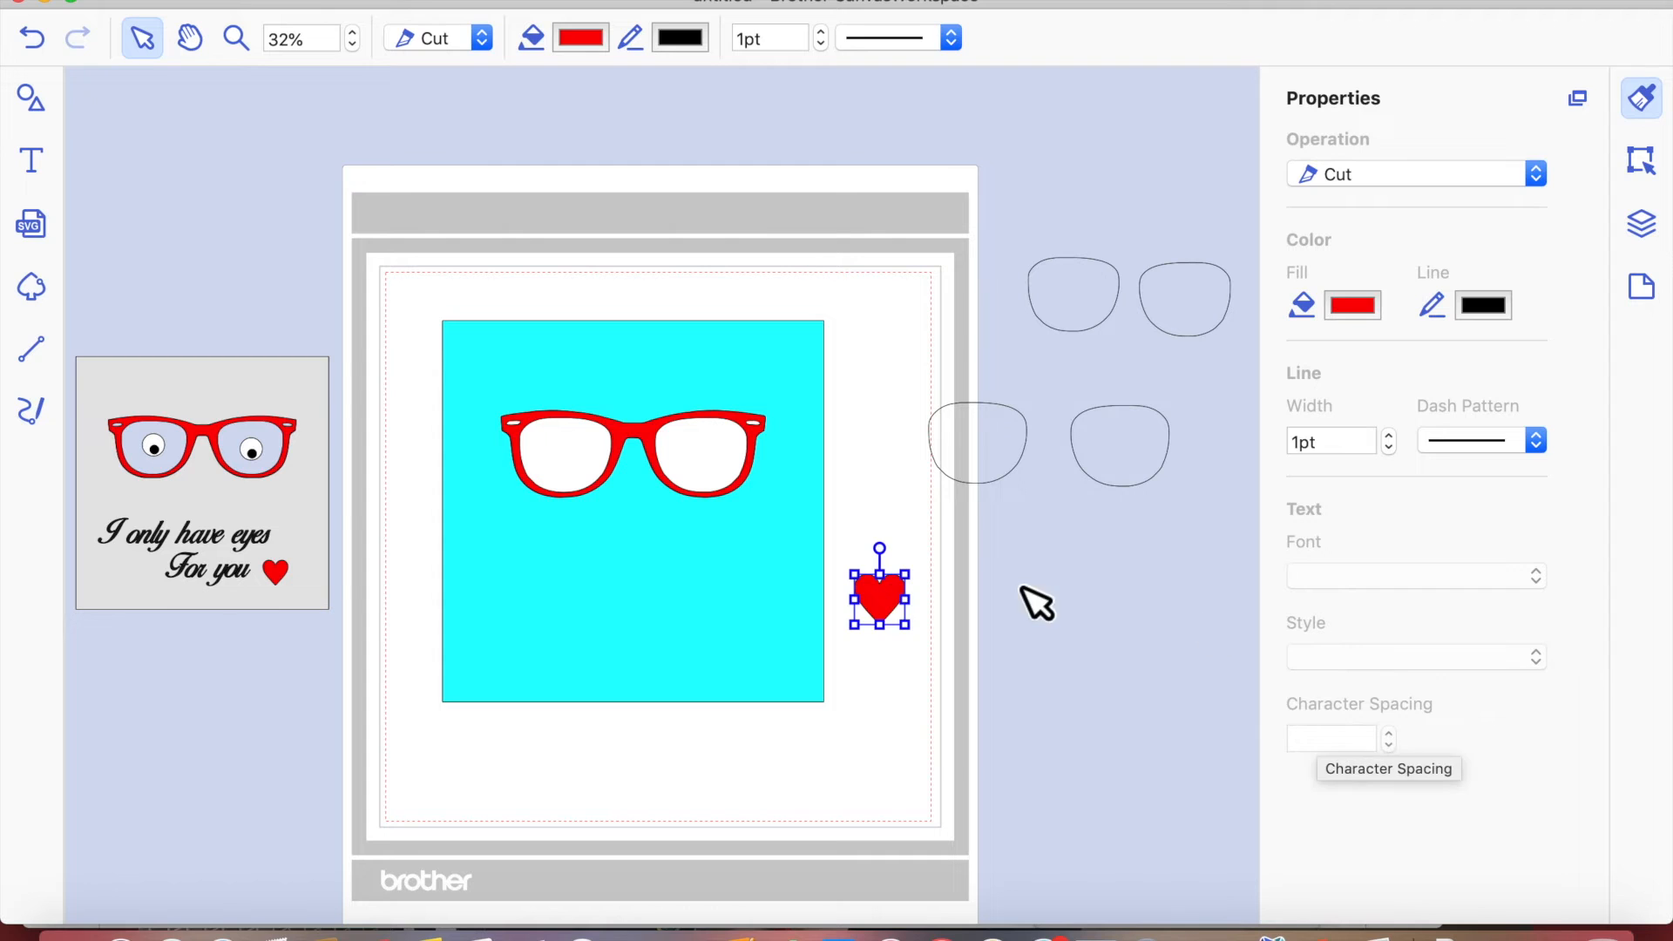
{"action": "left_click", "coordinate": [1106, 602]}
{"action": "left_click", "coordinate": [892, 577]}
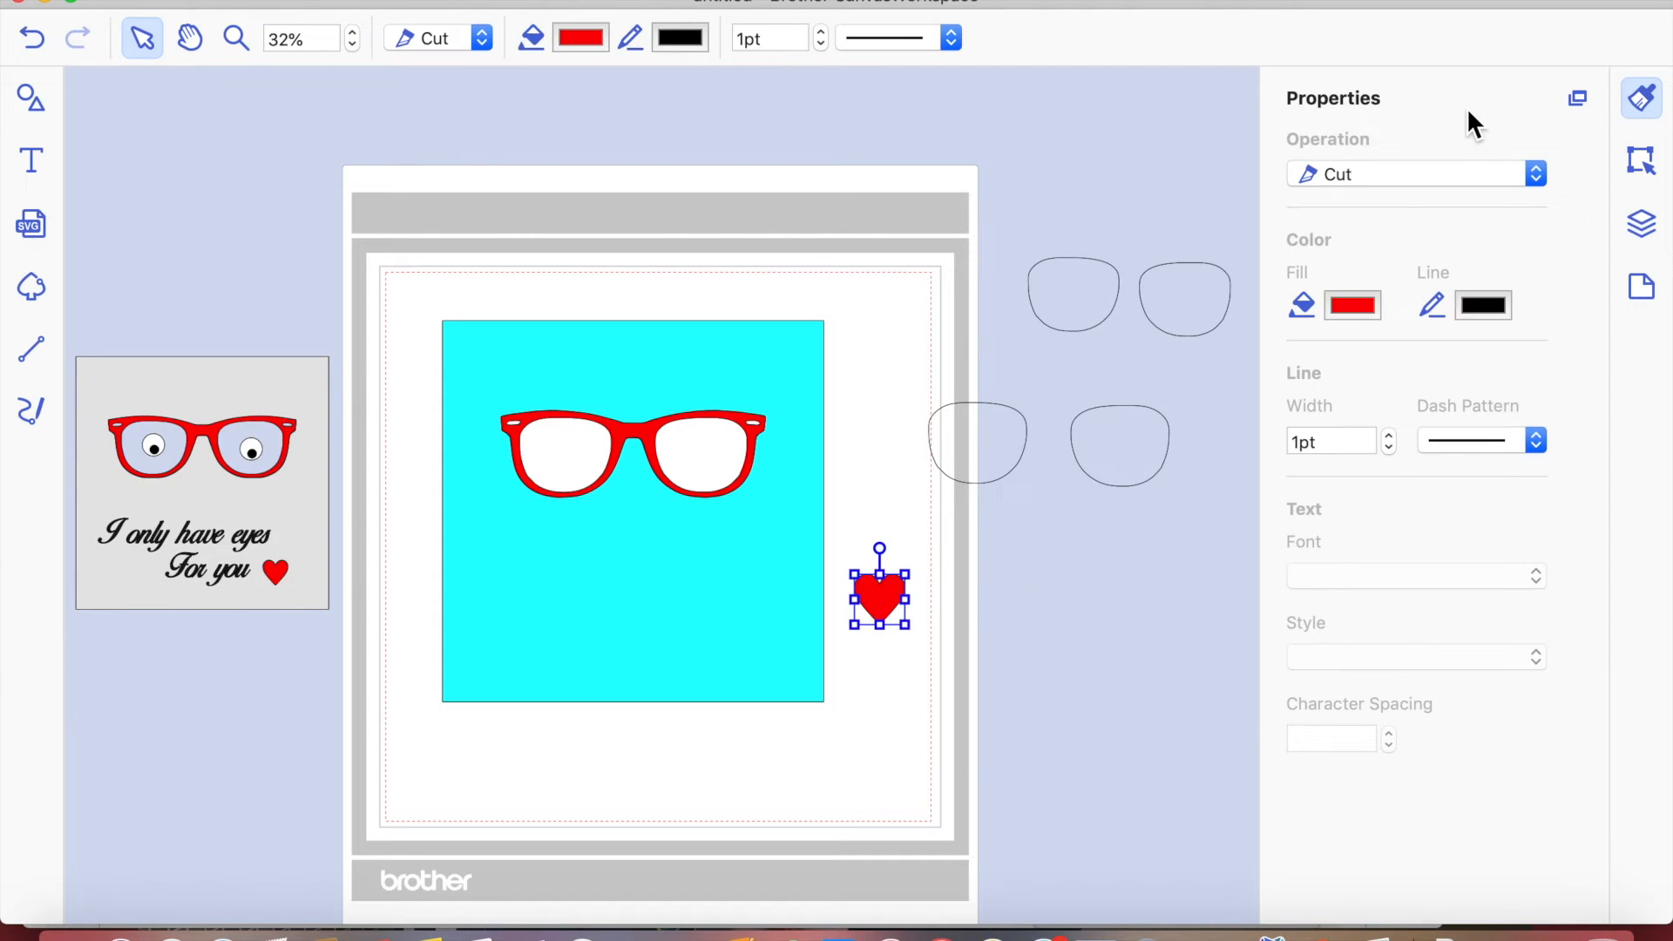
{"action": "left_click", "coordinate": [1644, 163]}
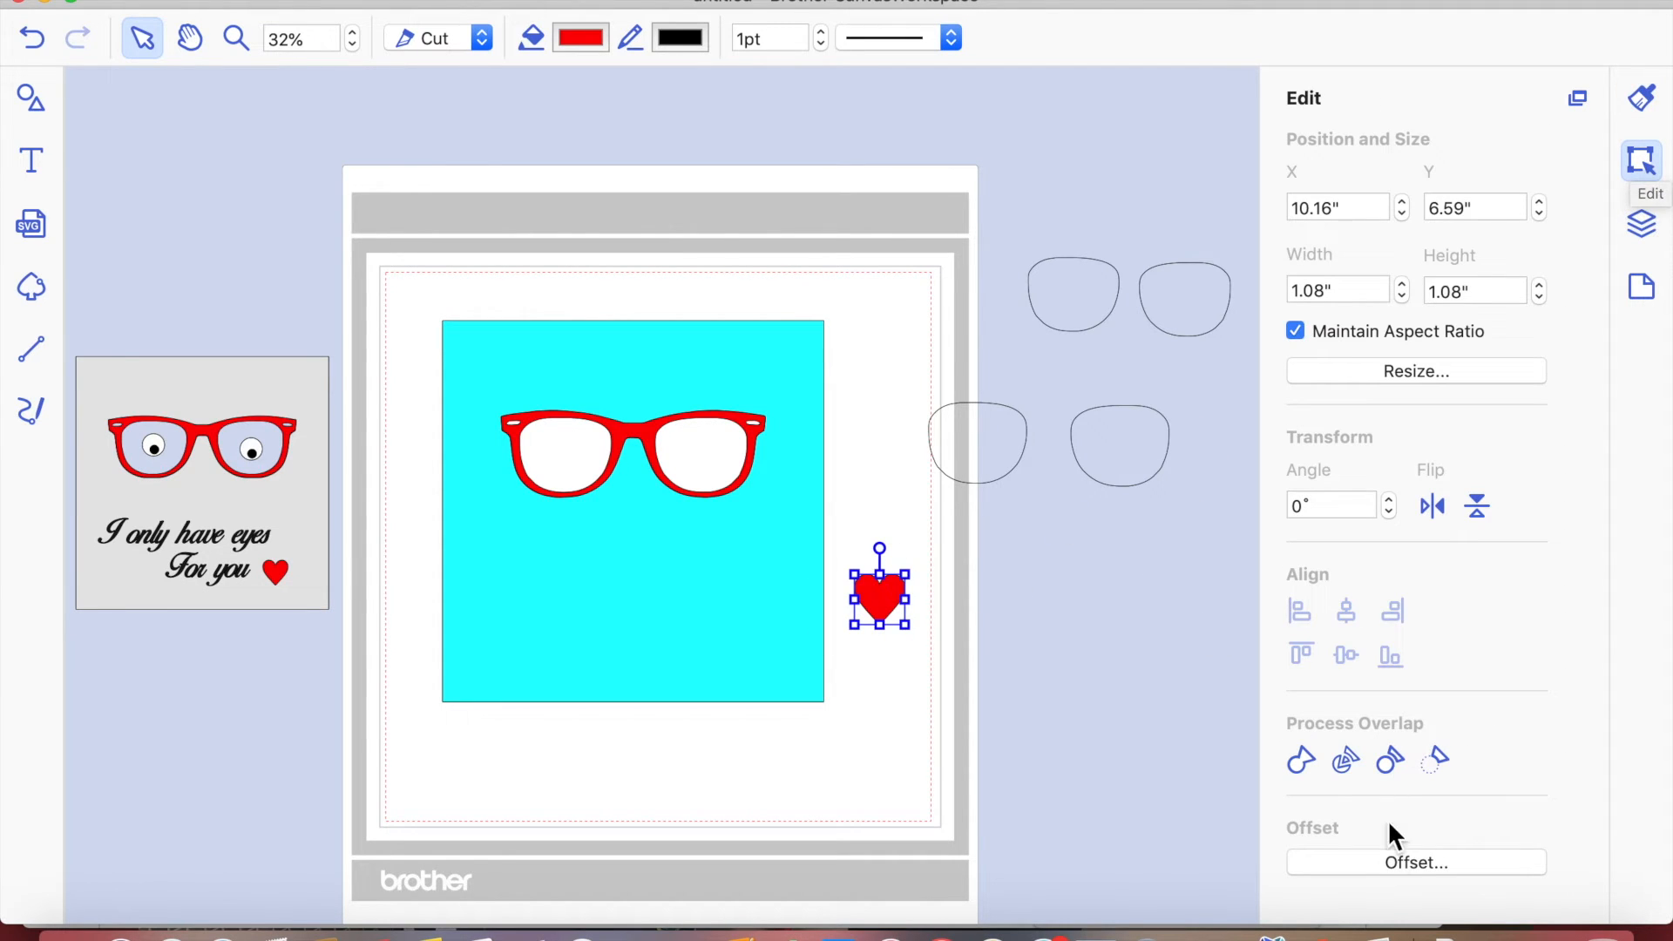
{"action": "left_click", "coordinate": [1391, 863]}
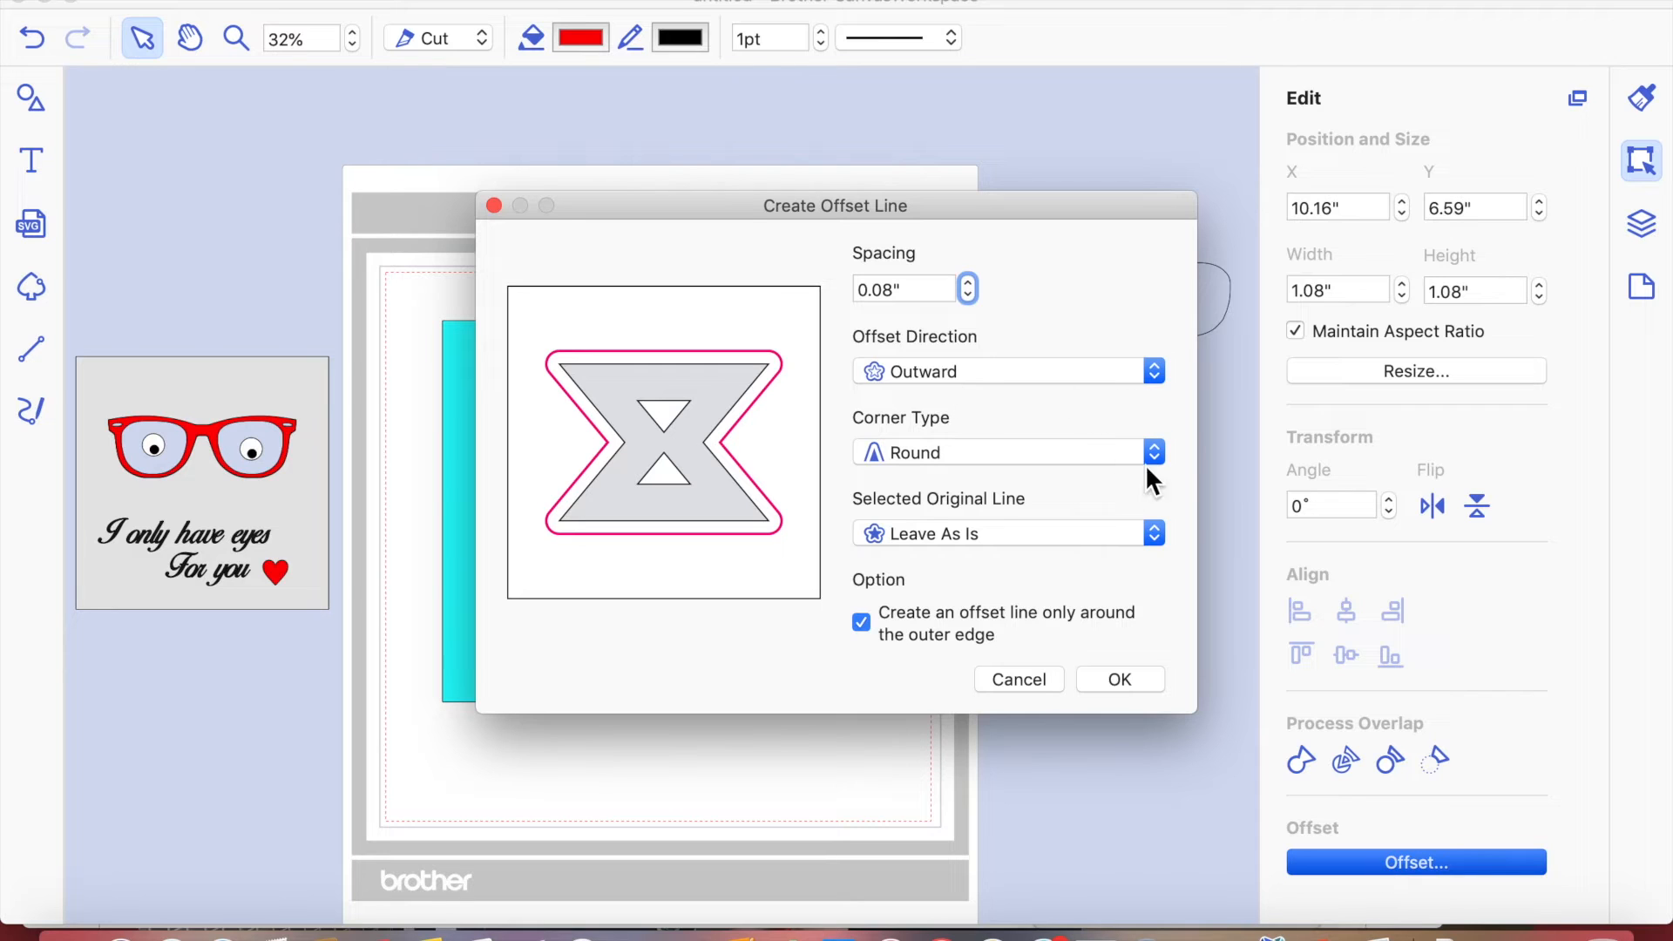
{"action": "left_click", "coordinate": [1155, 369]}
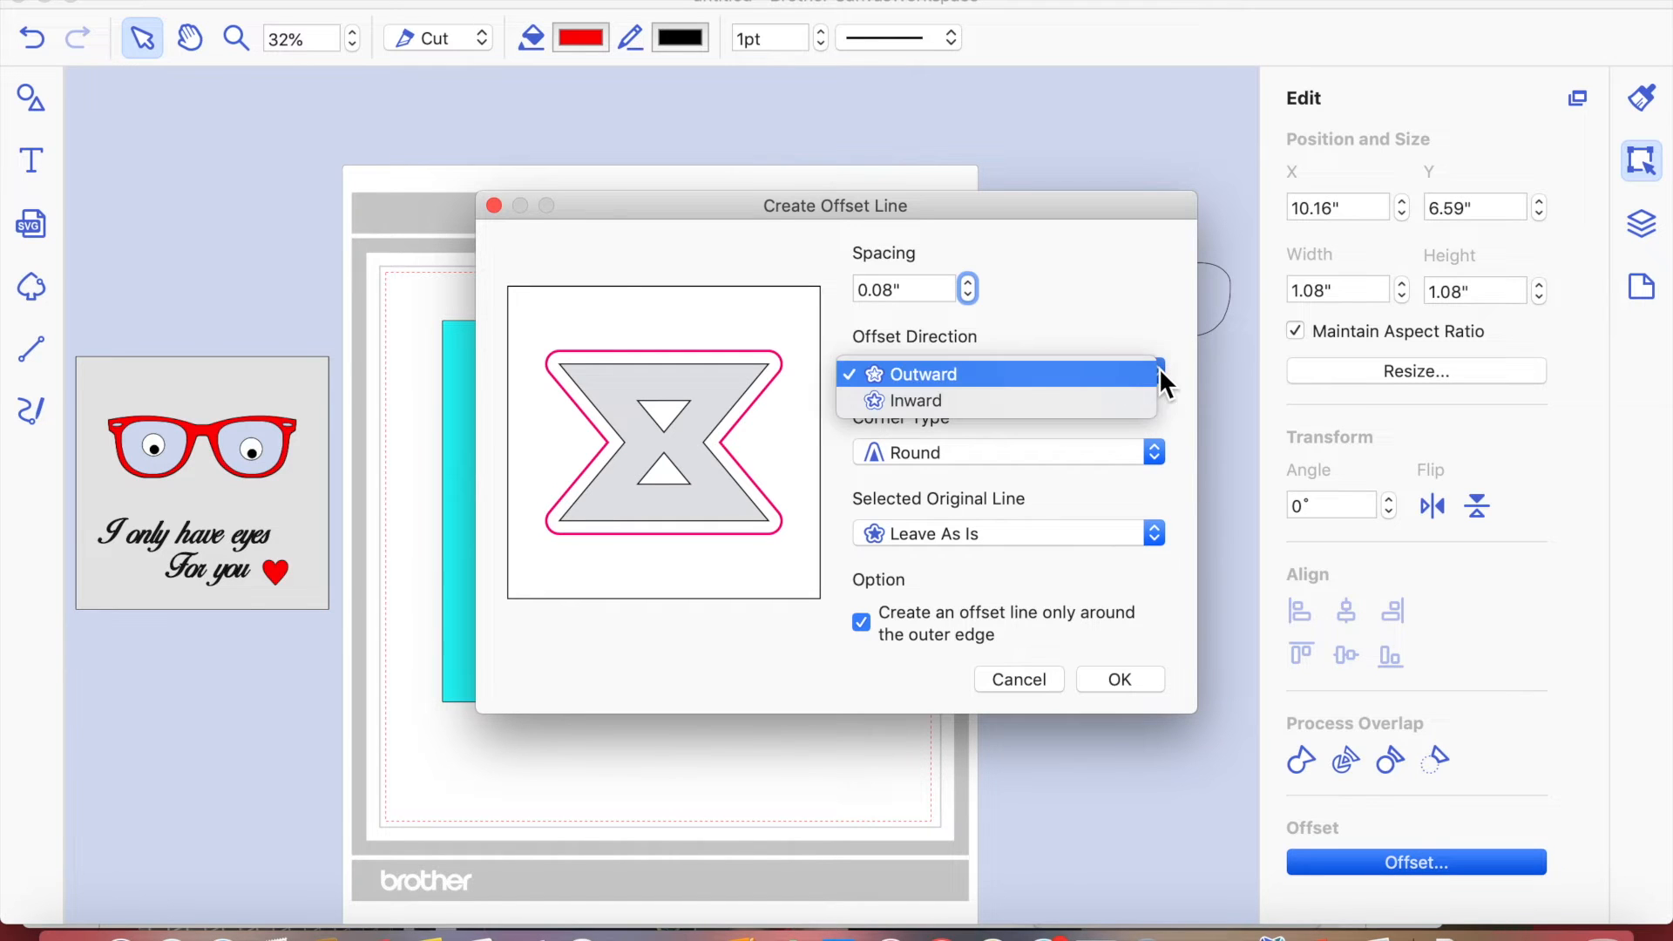
{"action": "left_click", "coordinate": [1107, 400]}
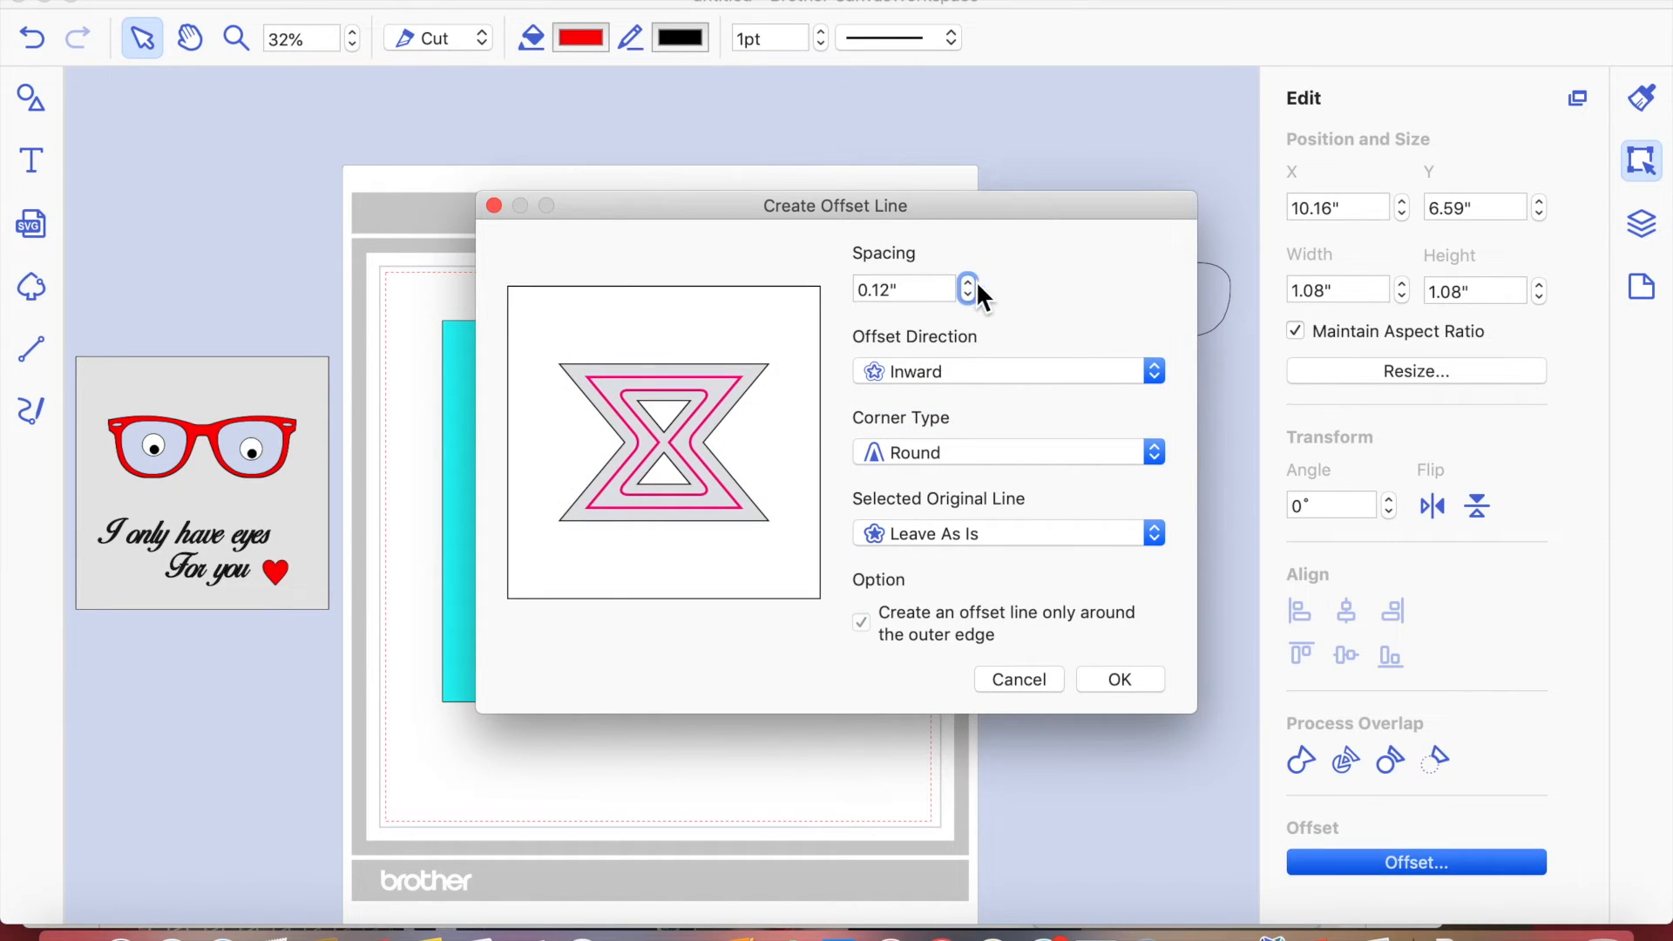
{"action": "left_click", "coordinate": [1124, 680]}
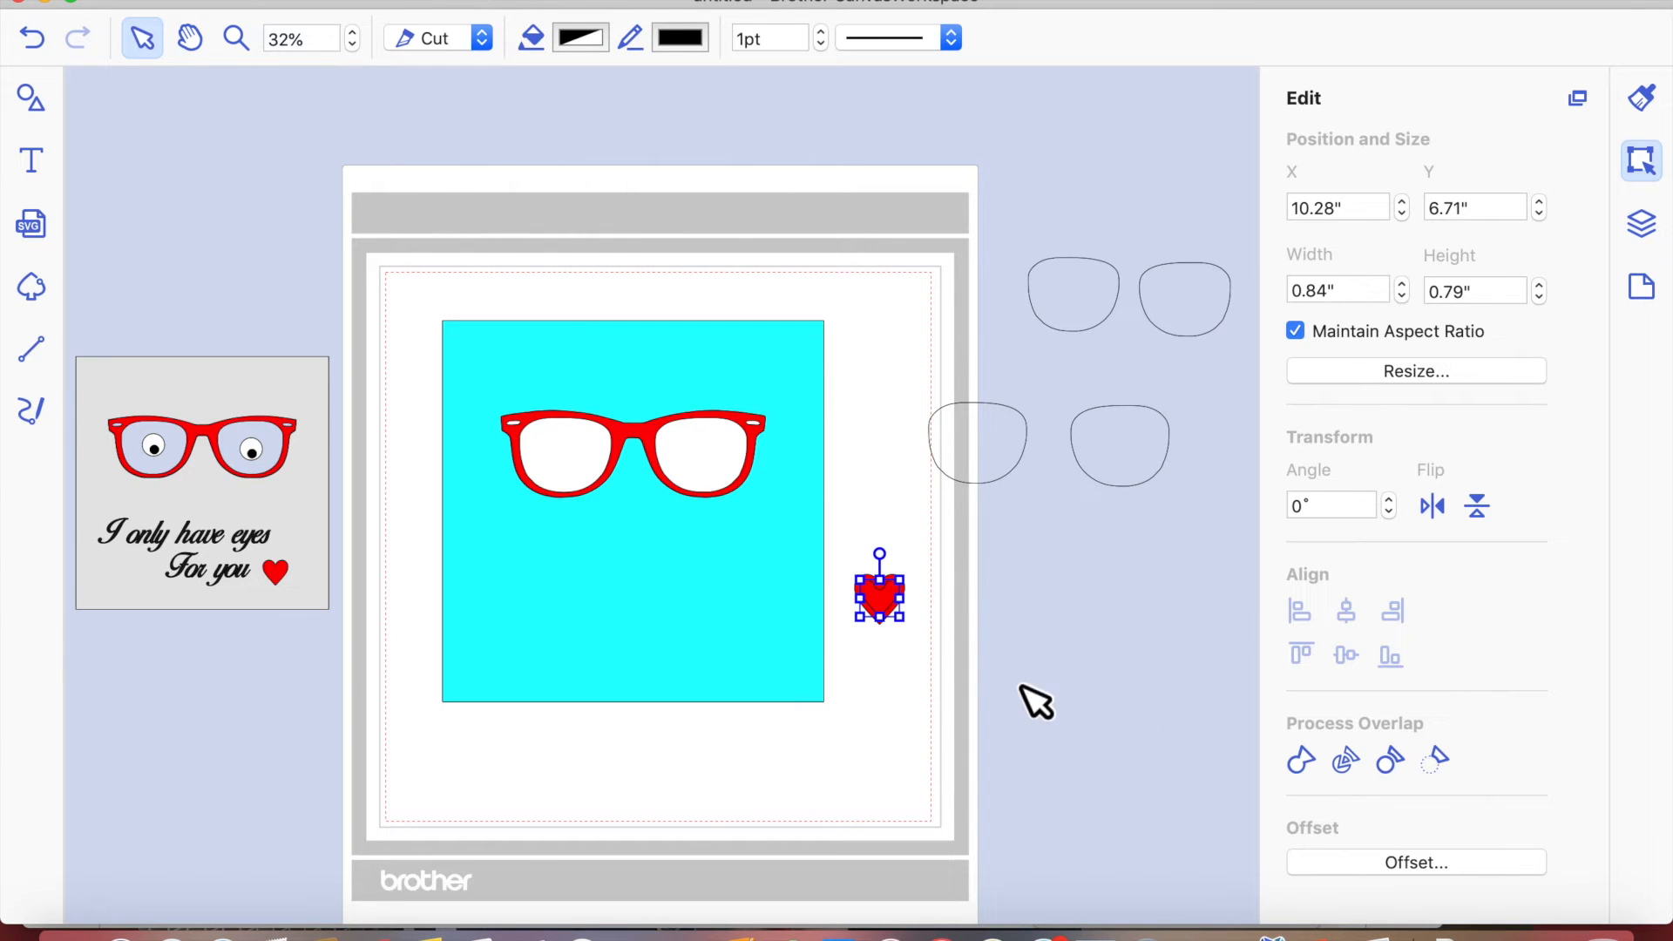
- Duplicate the plain red heart and move the copy off the mat, to the right of the original
{"action": "left_click_drag", "start_coordinate": [1008, 671], "coordinate": [842, 540]}
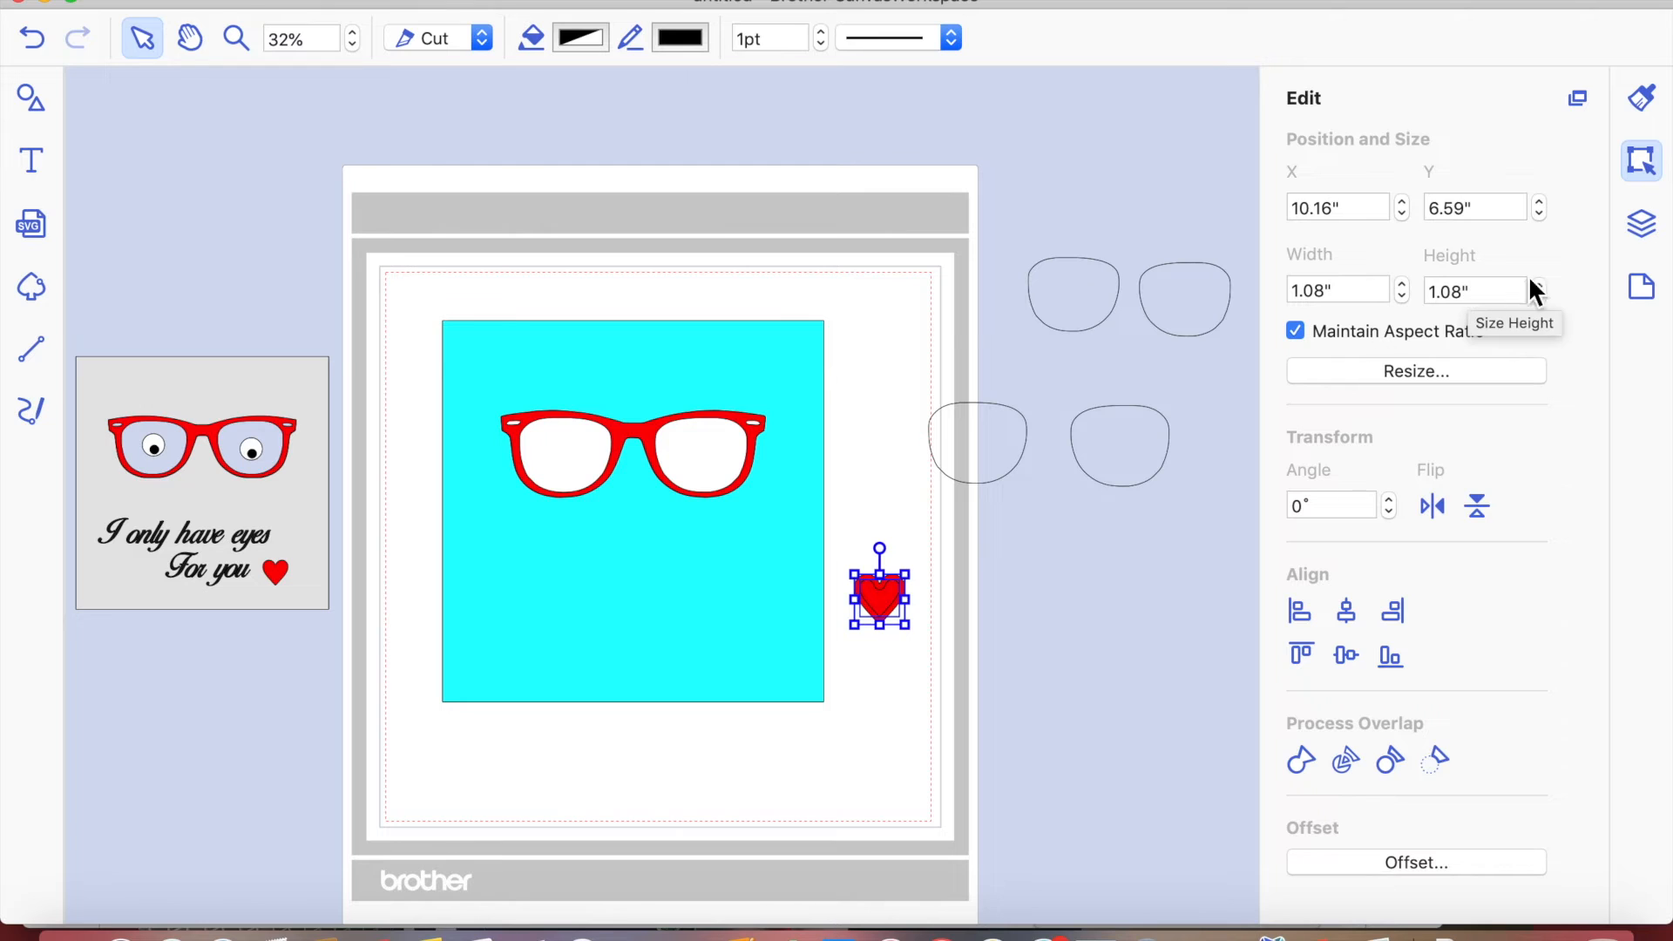
{"action": "left_click", "coordinate": [922, 678]}
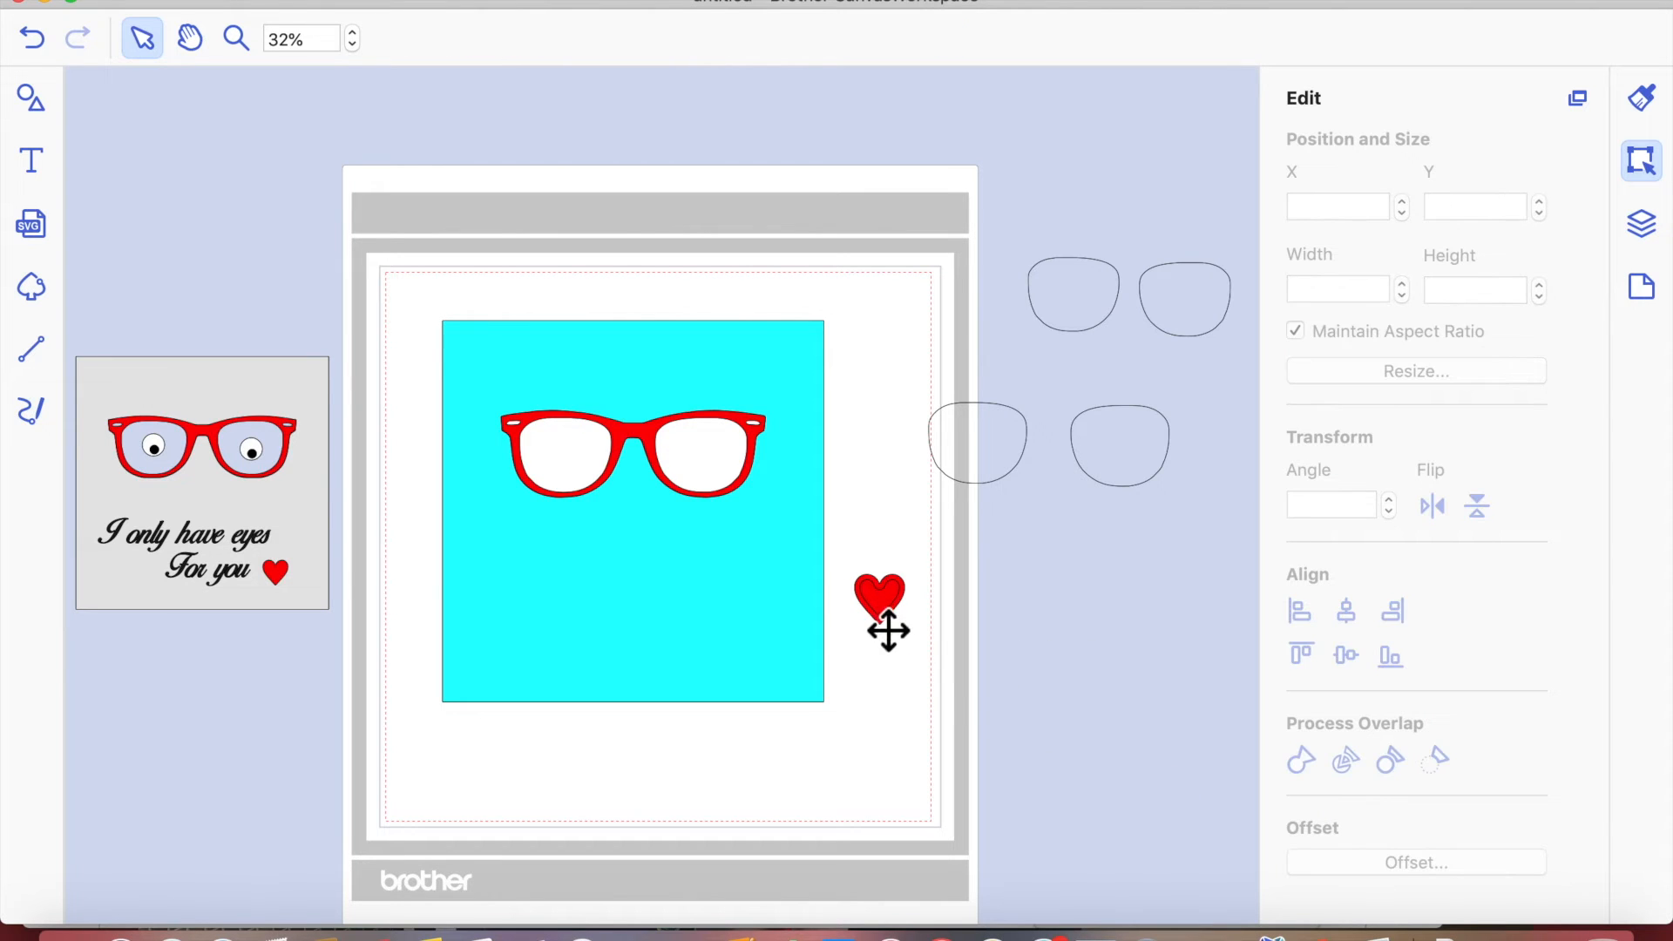
{"action": "left_click", "coordinate": [889, 631]}
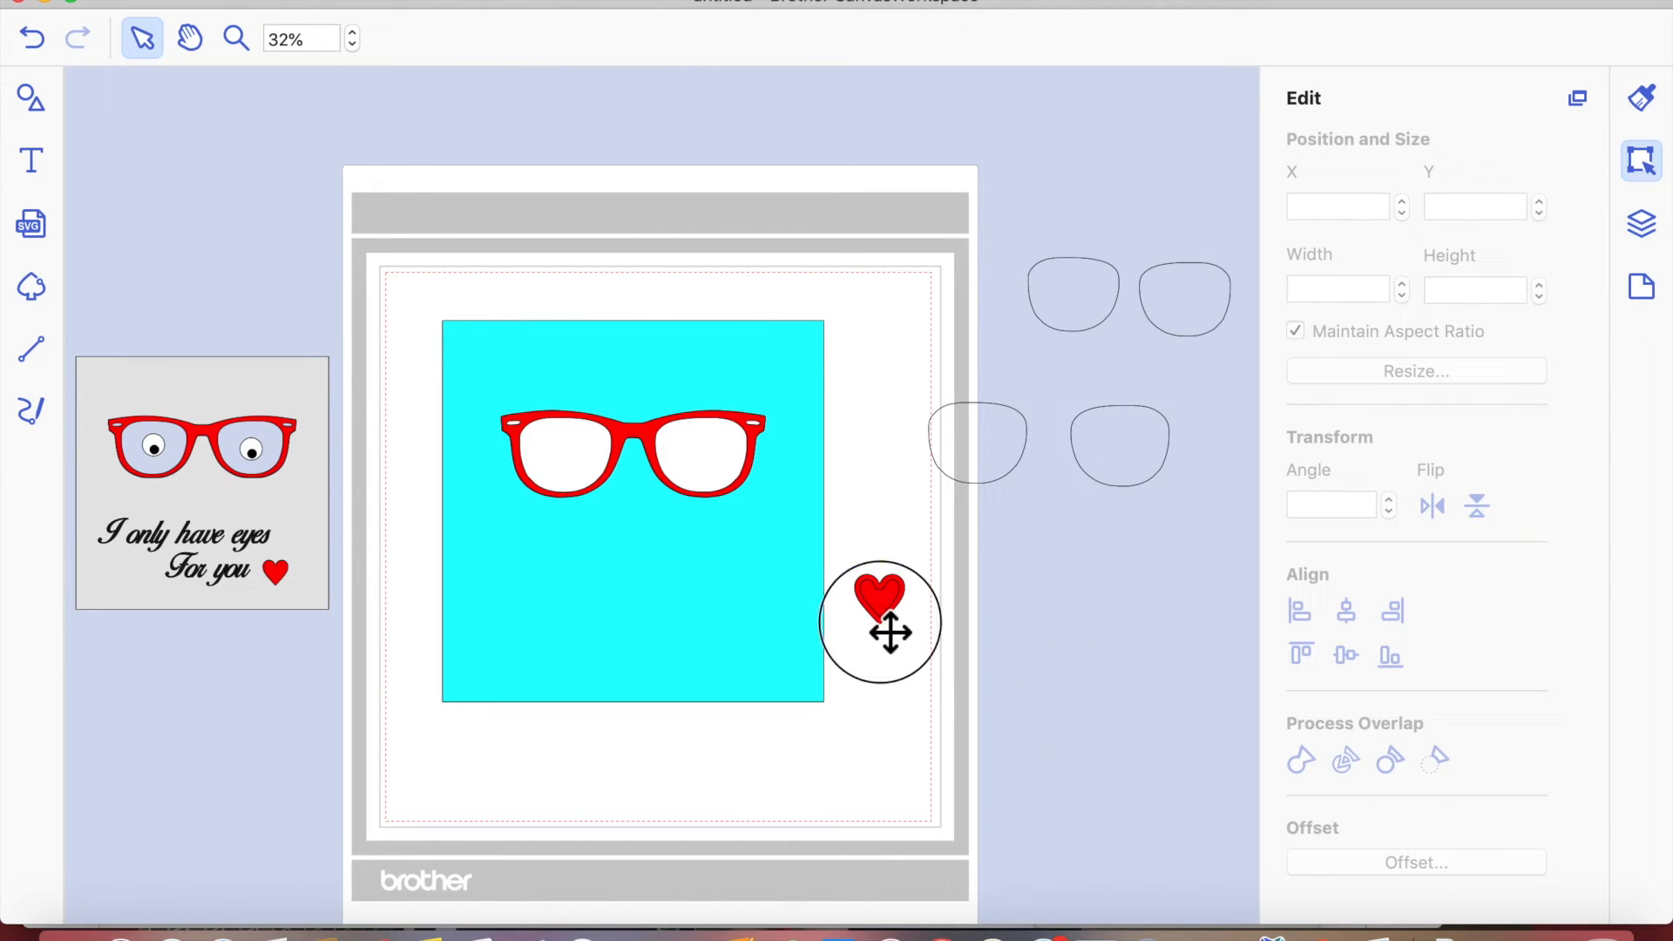
{"action": "key", "text": "super+d"}
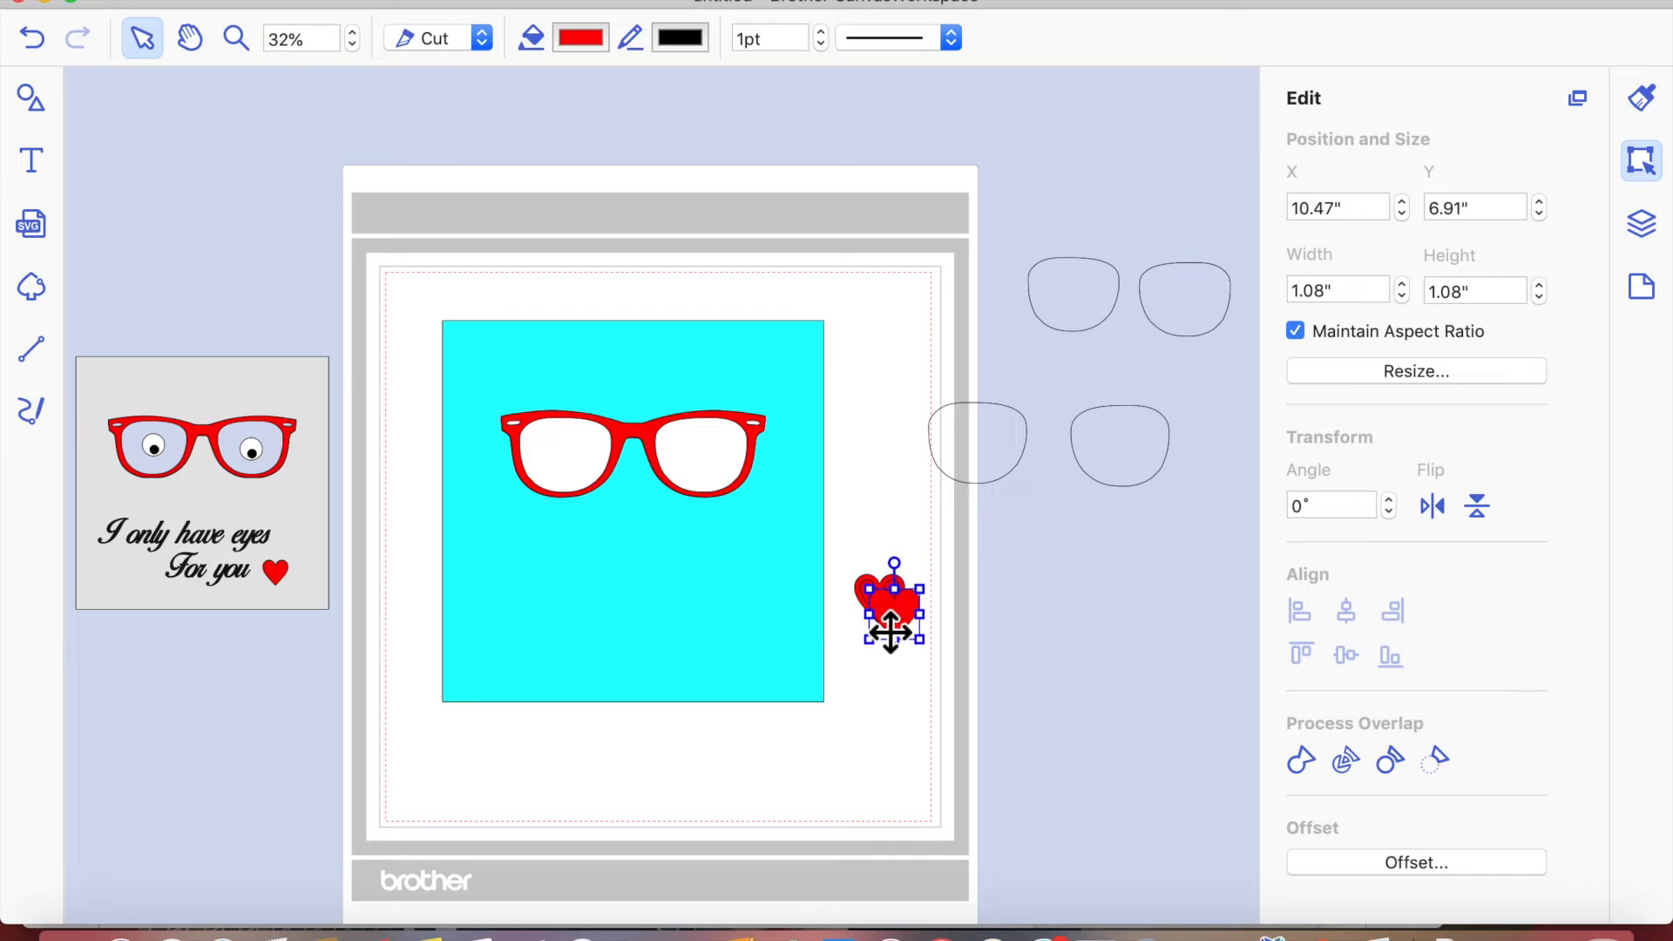
{"action": "left_click_drag", "start_coordinate": [908, 634], "coordinate": [1051, 621]}
- Subtract the inner offset line from the original red heart to leave a hollow heart outline
{"action": "left_click_drag", "start_coordinate": [848, 551], "coordinate": [929, 643]}
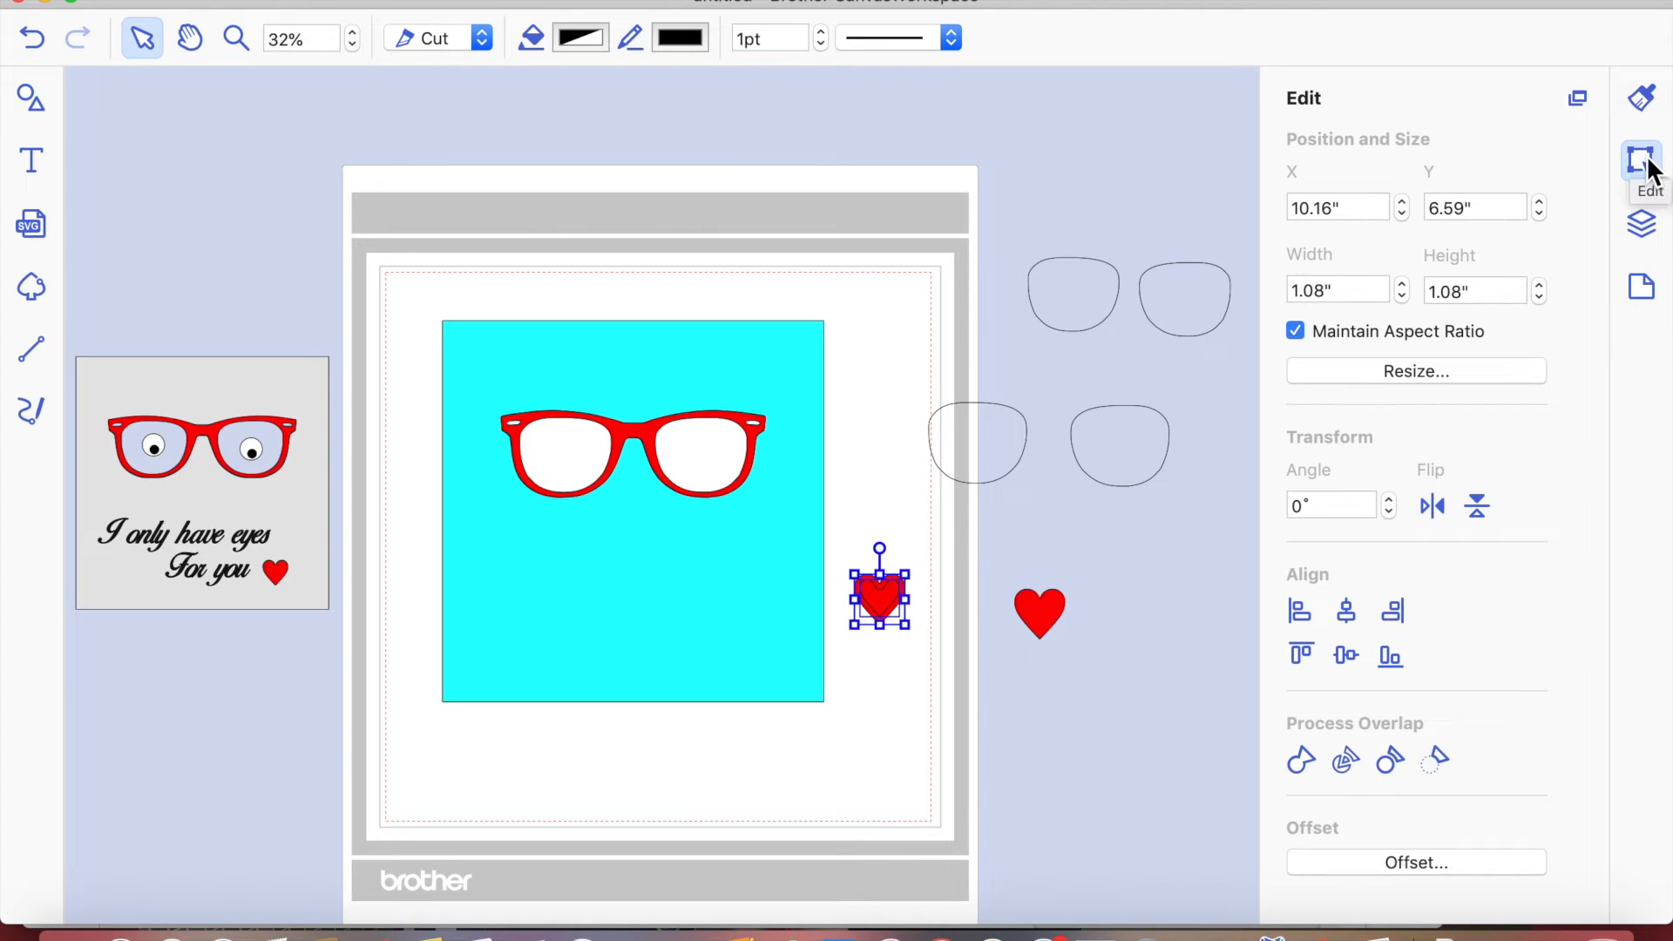
{"action": "left_click", "coordinate": [1389, 762]}
{"action": "left_click", "coordinate": [875, 692]}
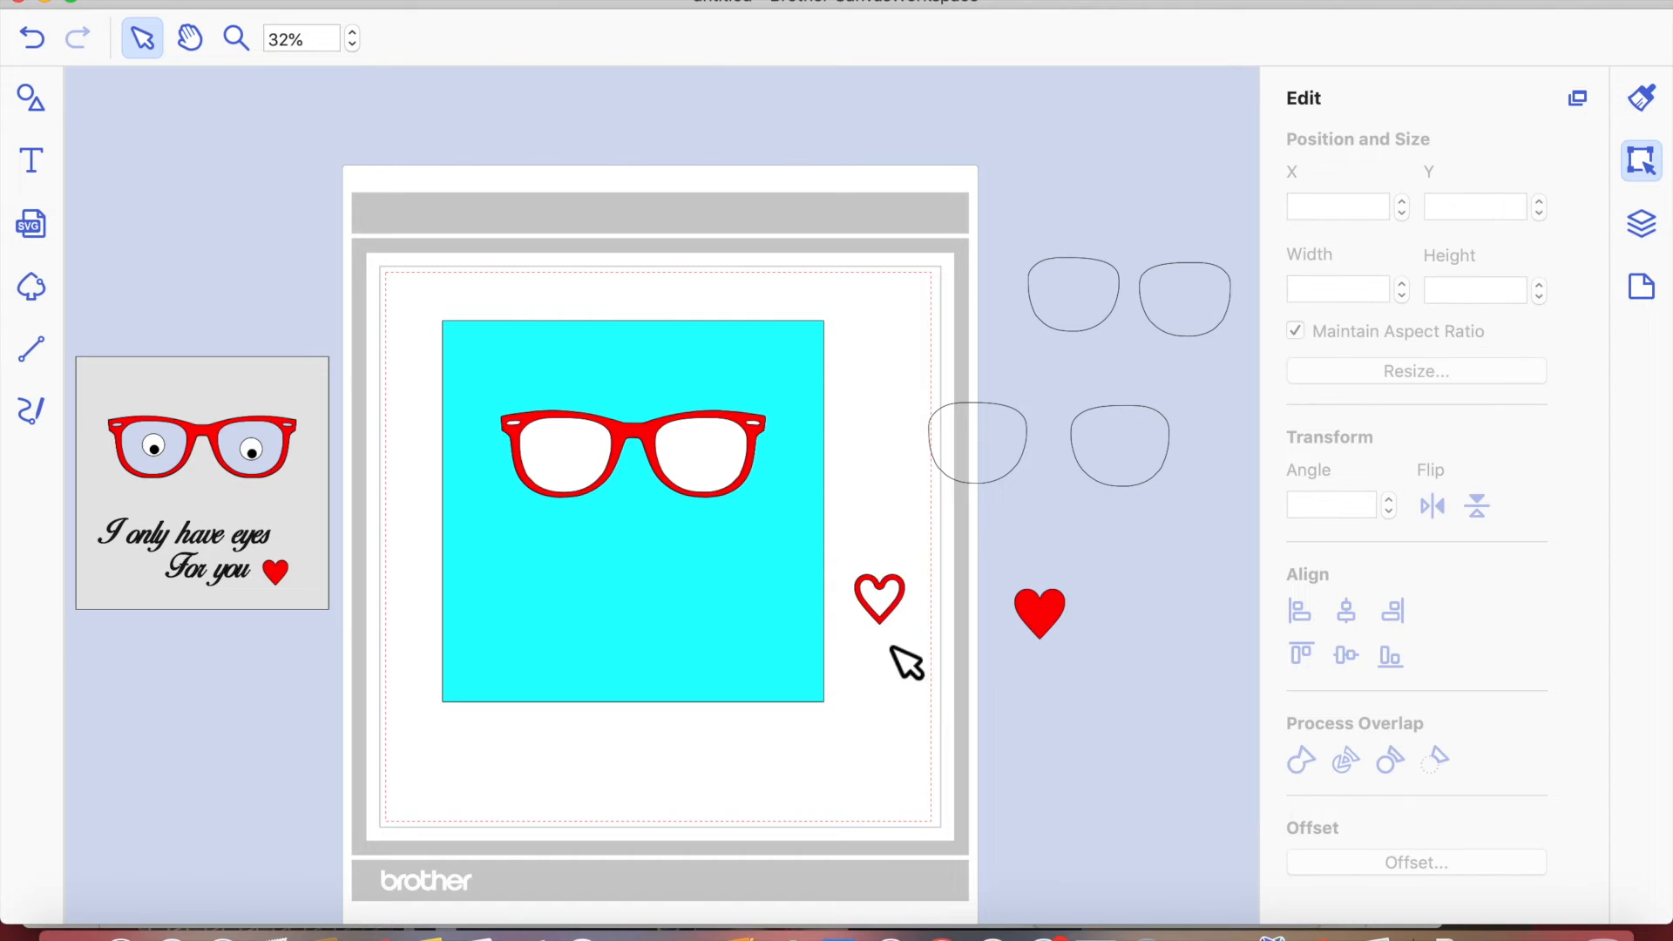
- Move the solid red heart onto the lower-right area of the turquoise square, undoing the accidental shift of the square
{"action": "left_click", "coordinate": [896, 615]}
{"action": "left_click_drag", "start_coordinate": [1057, 616], "coordinate": [750, 642]}
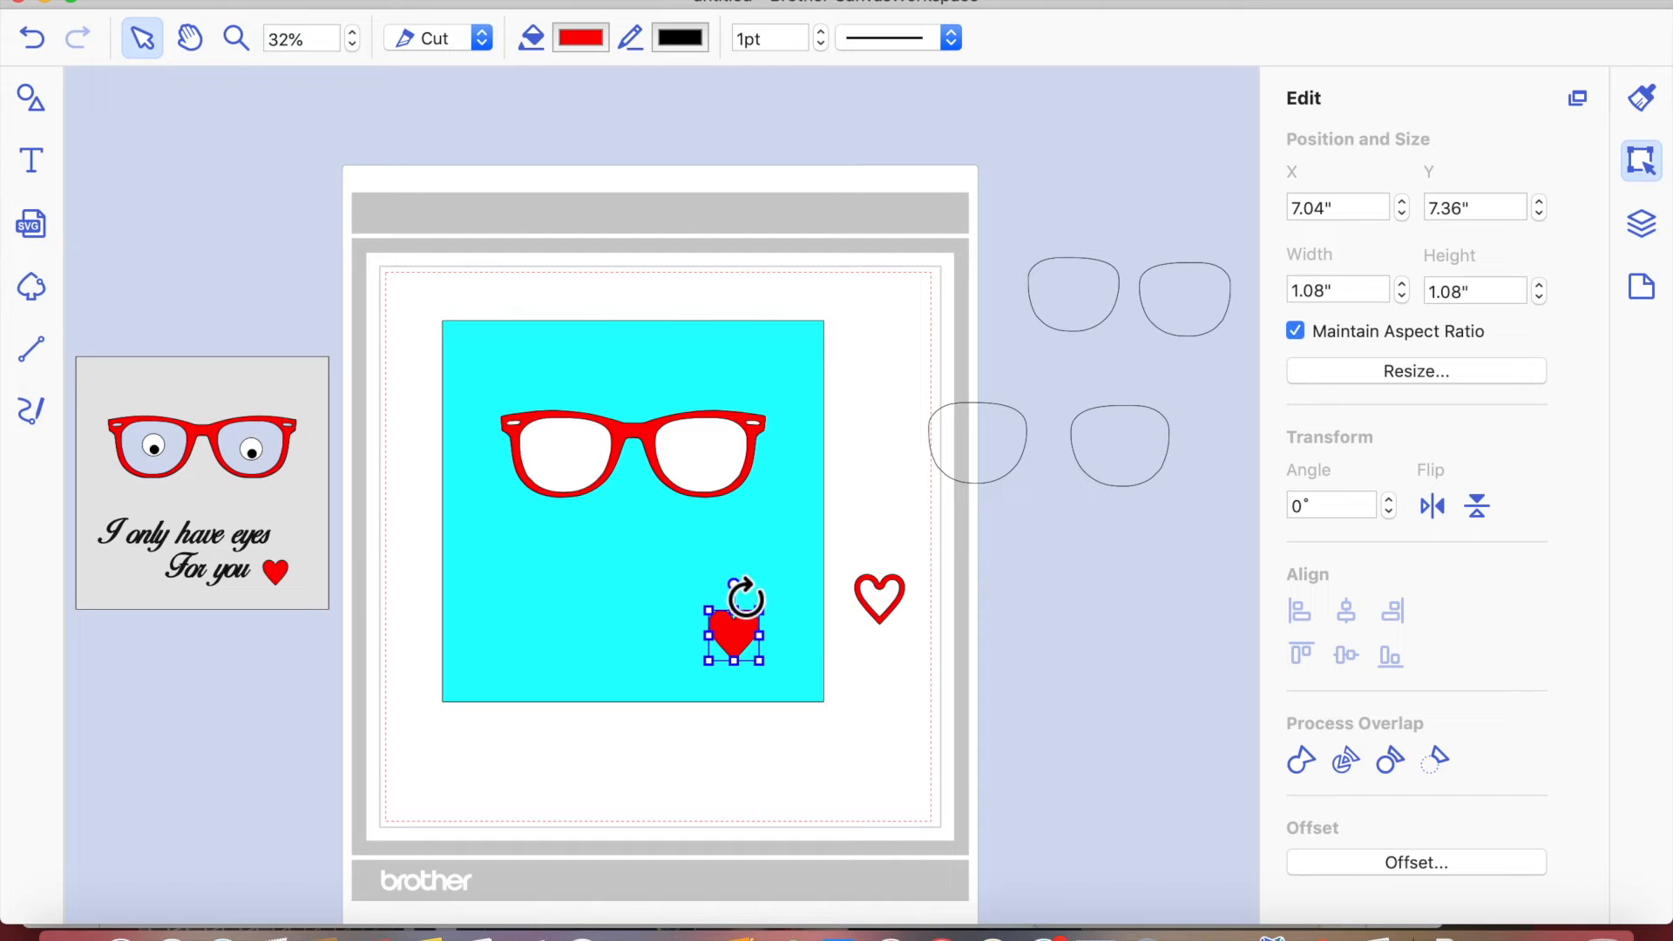
{"action": "mouse_move", "coordinate": [748, 601]}
{"action": "left_mouse_down"}
{"action": "mouse_move", "coordinate": [729, 601]}
{"action": "mouse_move", "coordinate": [743, 598]}
{"action": "left_mouse_up"}
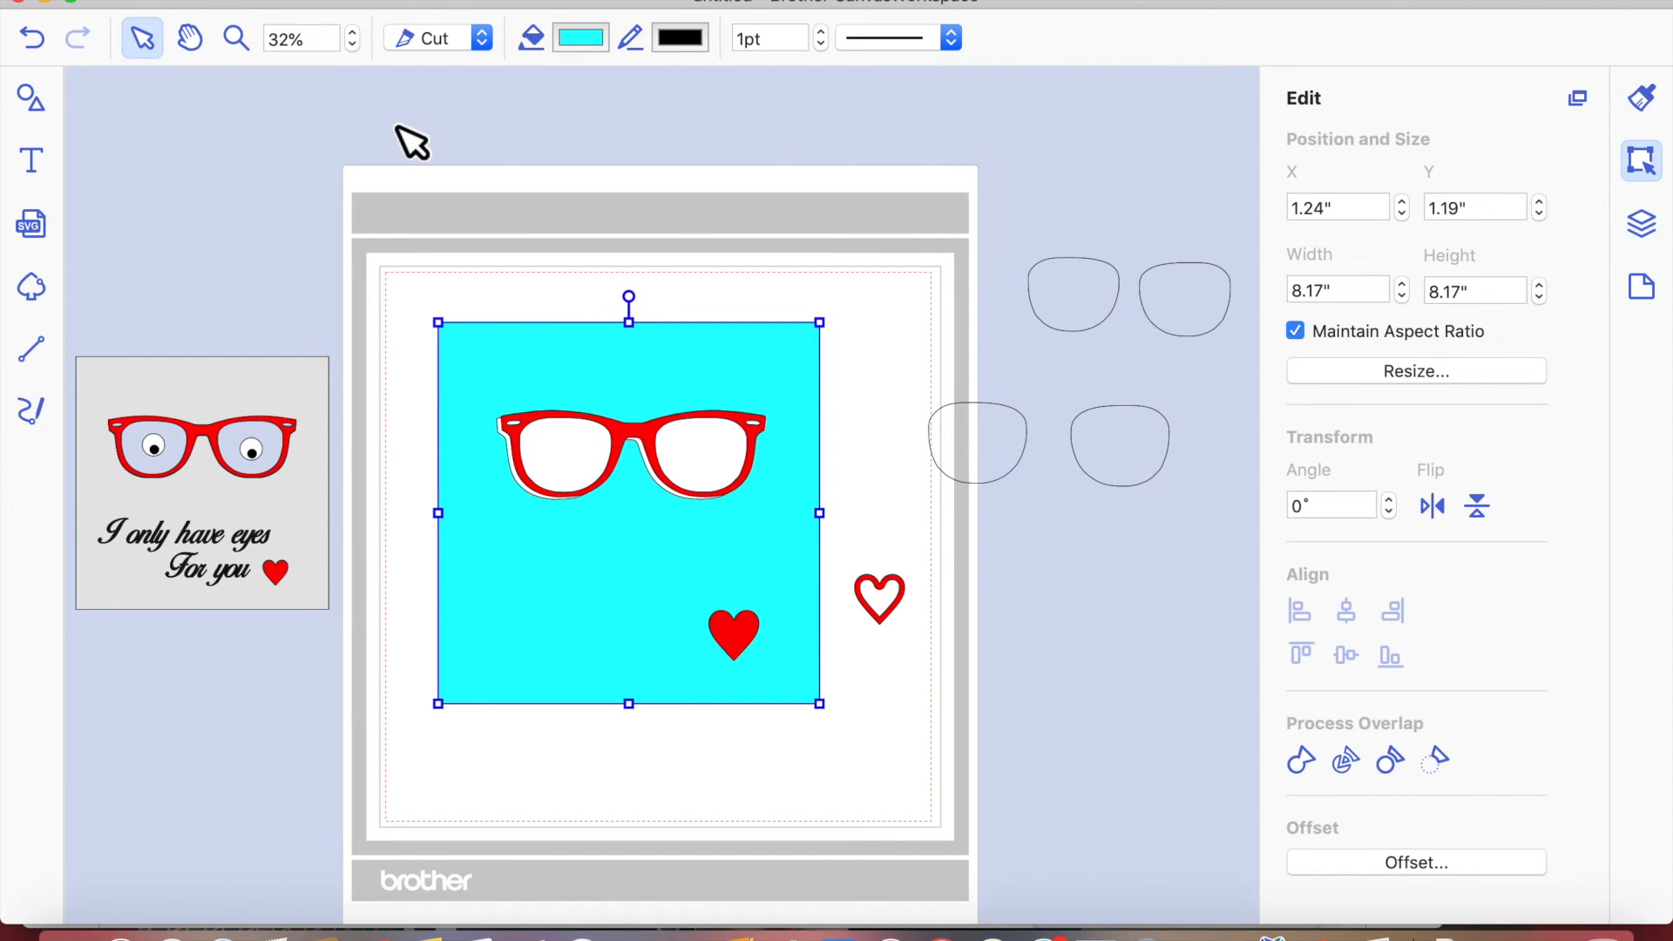
{"action": "left_click", "coordinate": [35, 39]}
- Tilt the solid heart to 340° and the hollow heart to 31°, overlapping them on the turquoise square
{"action": "left_click", "coordinate": [746, 645]}
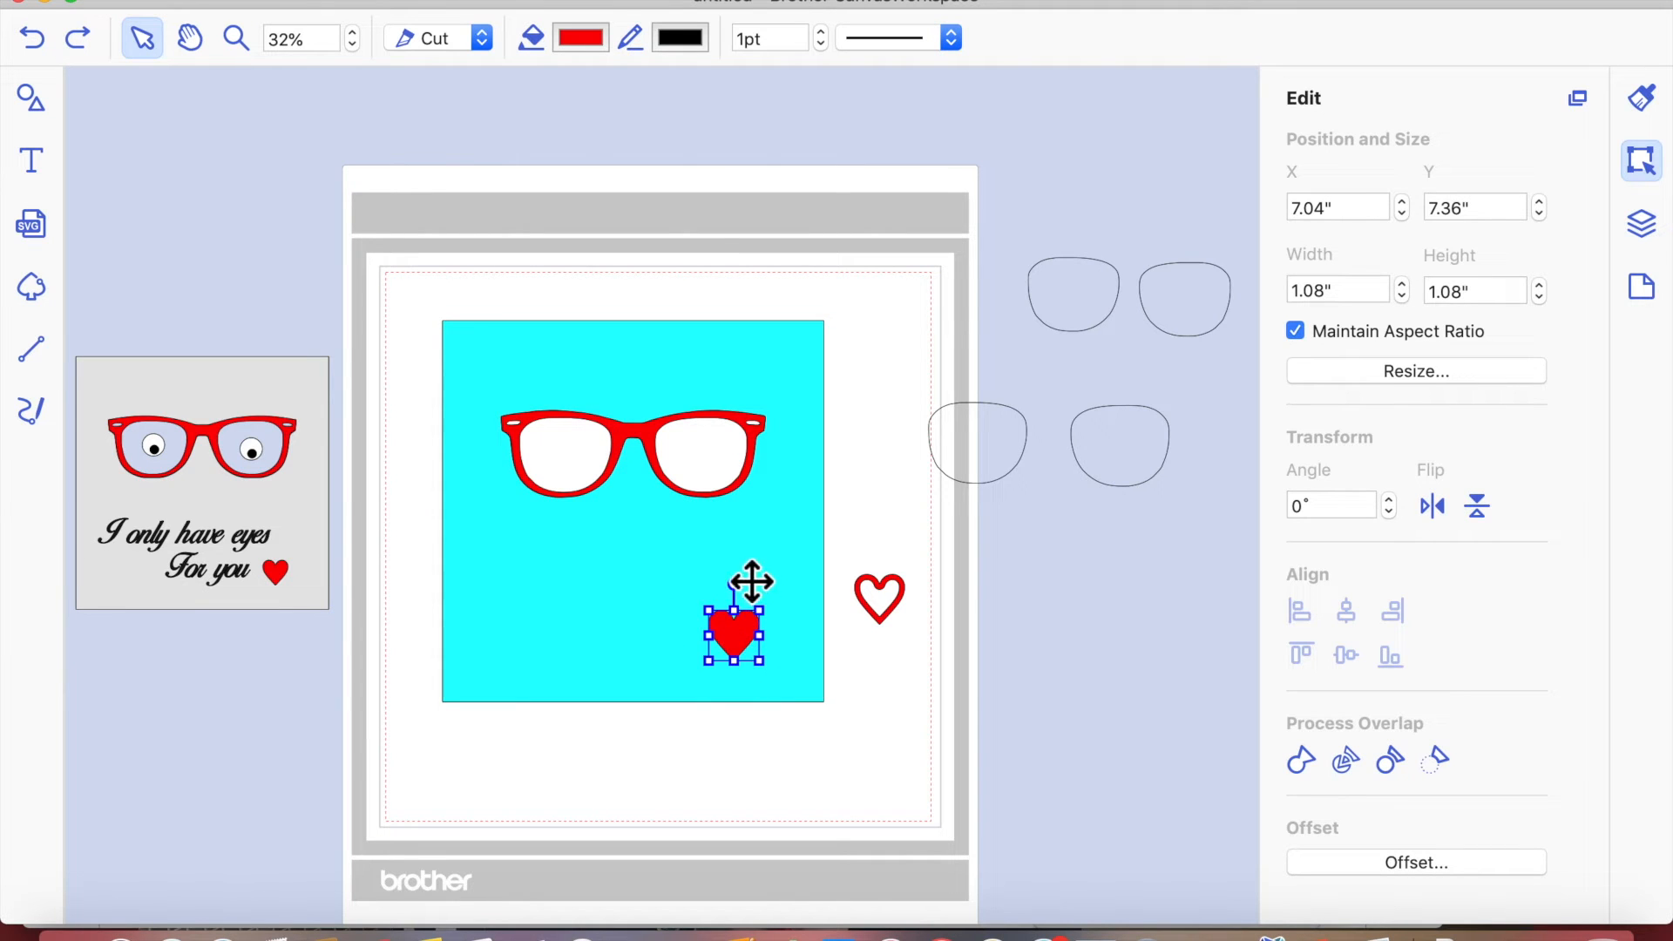
{"action": "left_click_drag", "start_coordinate": [745, 593], "coordinate": [718, 589]}
{"action": "left_click", "coordinate": [896, 601]}
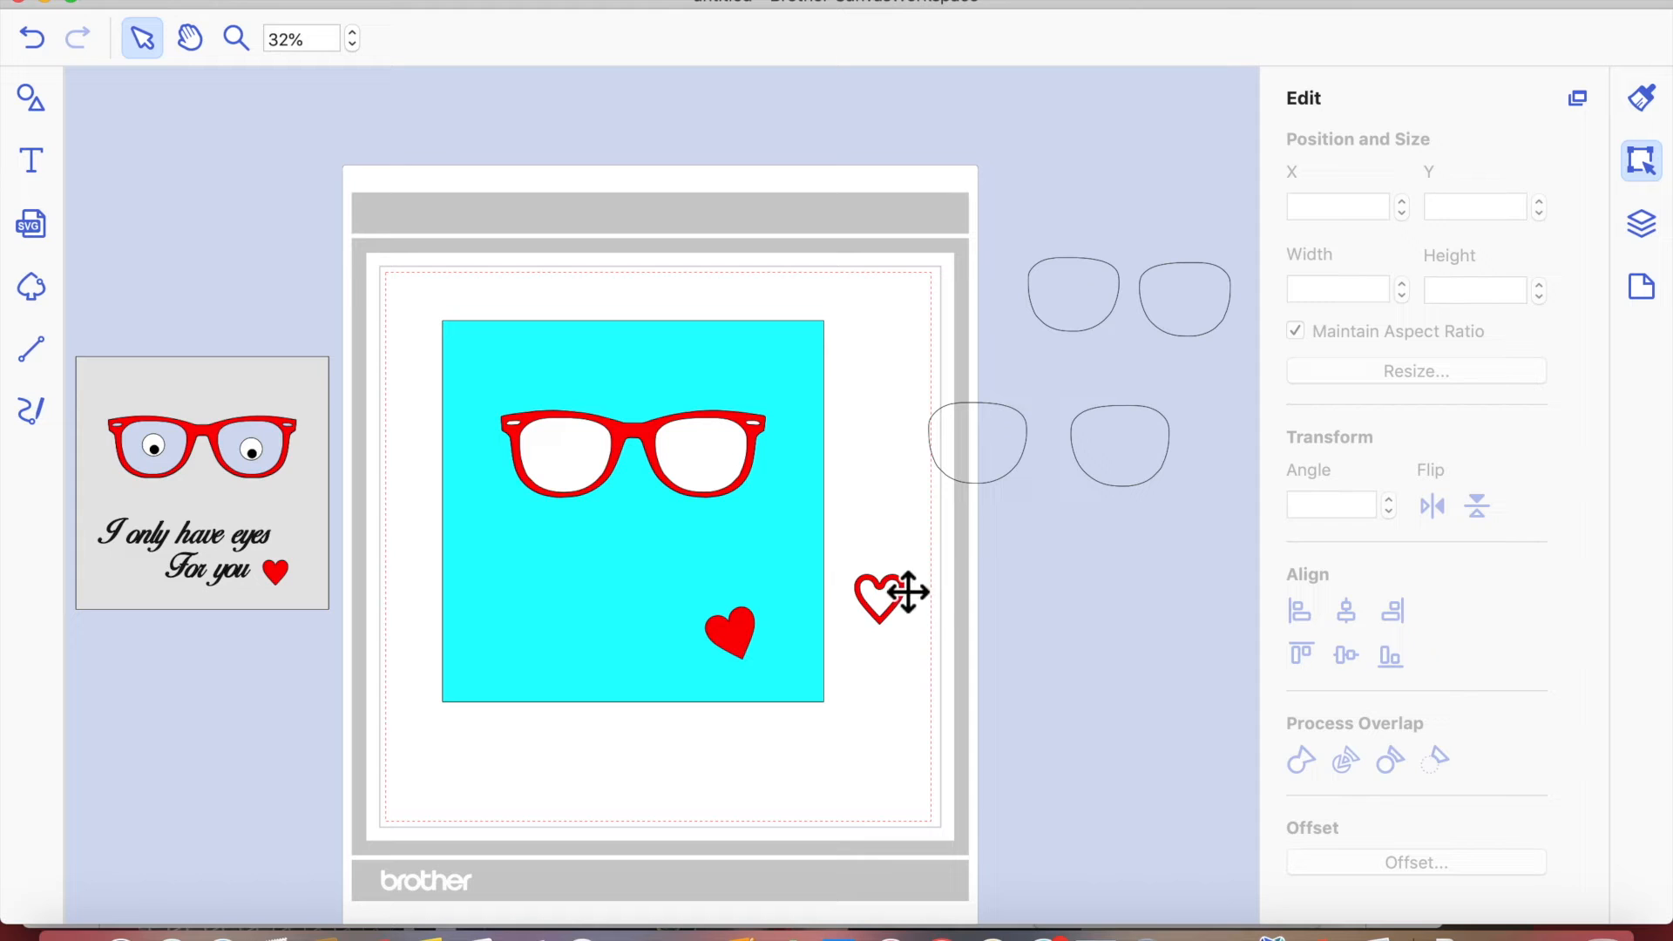
{"action": "left_click", "coordinate": [891, 593]}
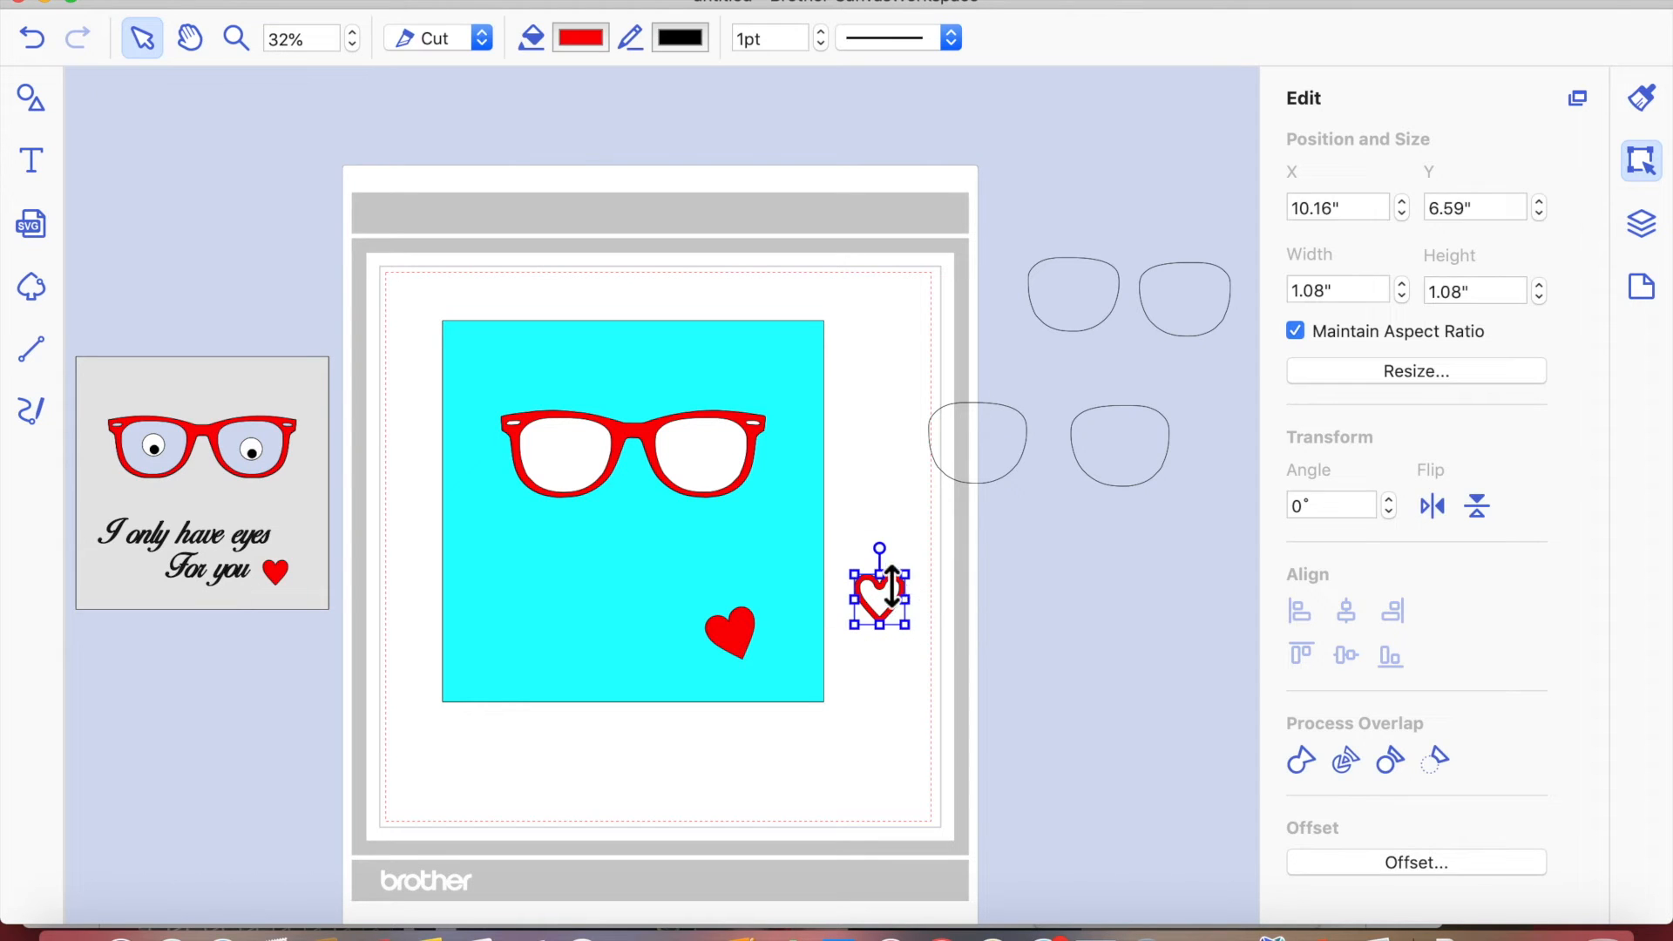
{"action": "left_click_drag", "start_coordinate": [893, 562], "coordinate": [772, 637]}
{"action": "left_click", "coordinate": [963, 672]}
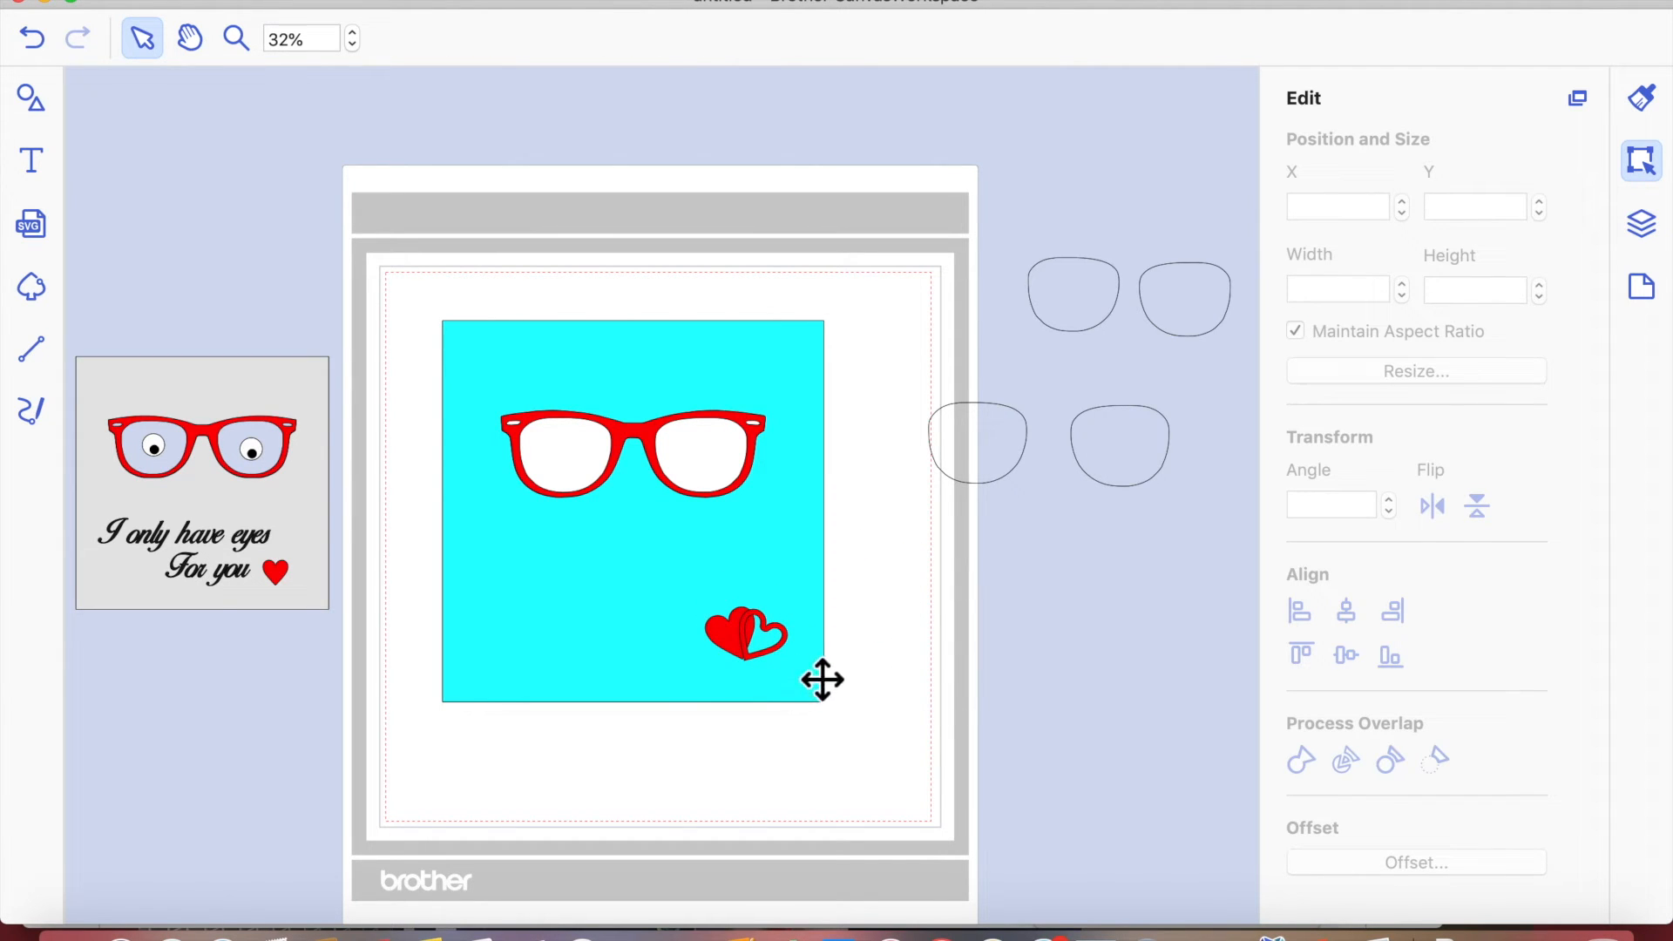
- Move the hollow heart to the right of the square, and turn the solid heart upright at a smaller size
{"action": "left_click_drag", "start_coordinate": [789, 655], "coordinate": [960, 654]}
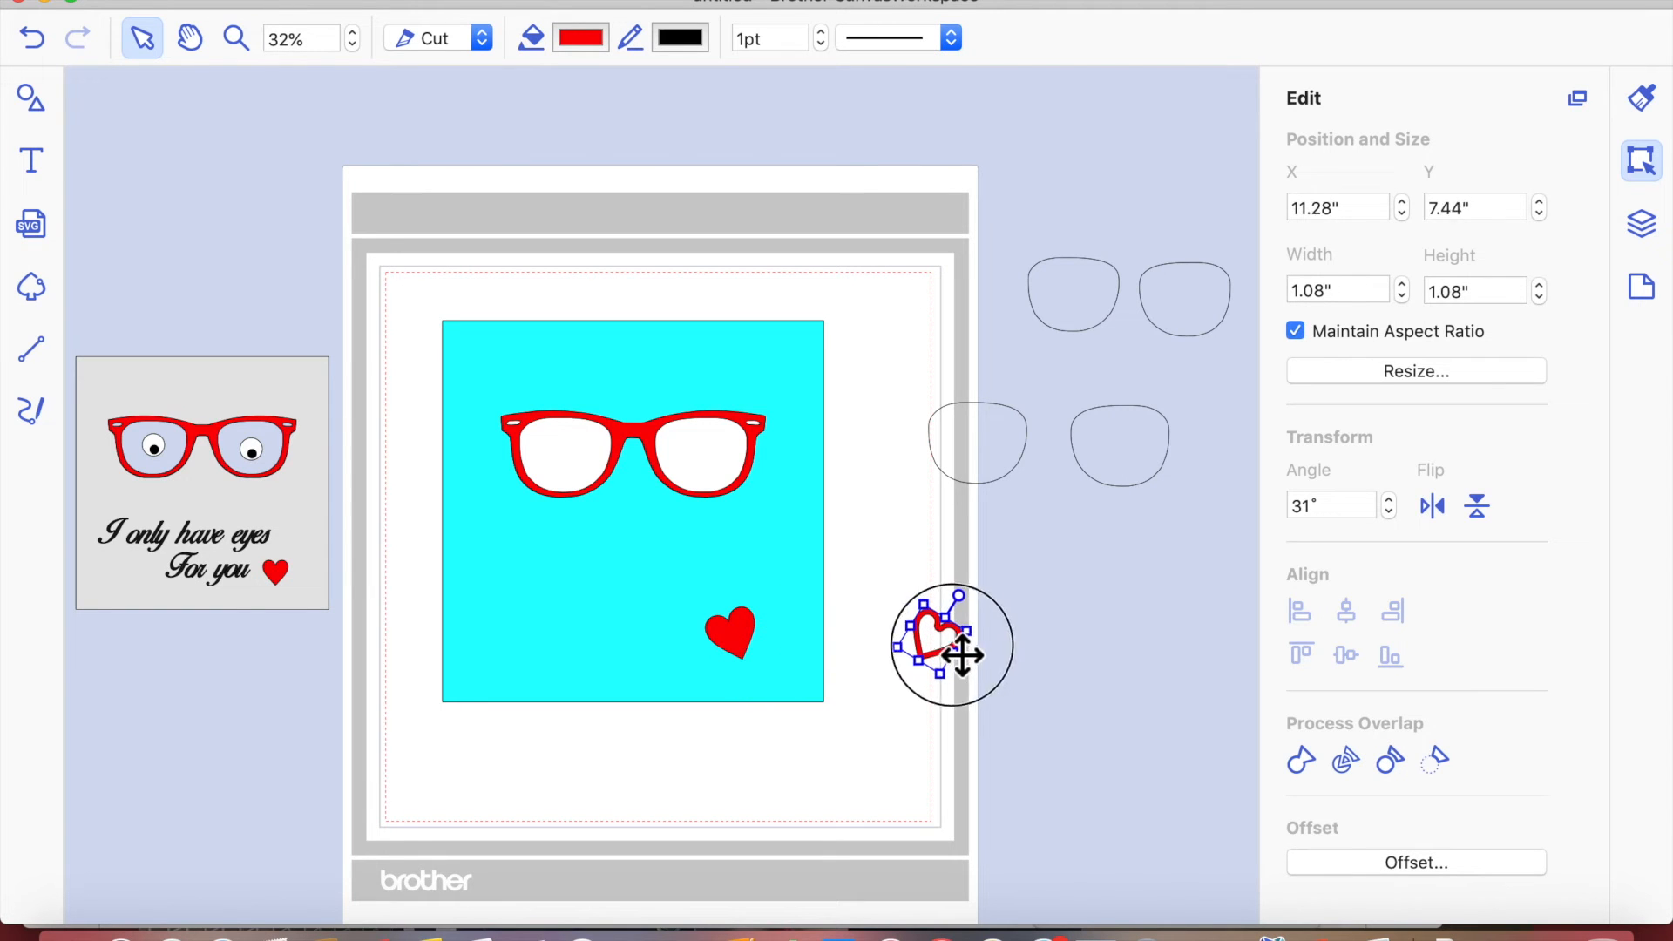
{"action": "left_click", "coordinate": [758, 647]}
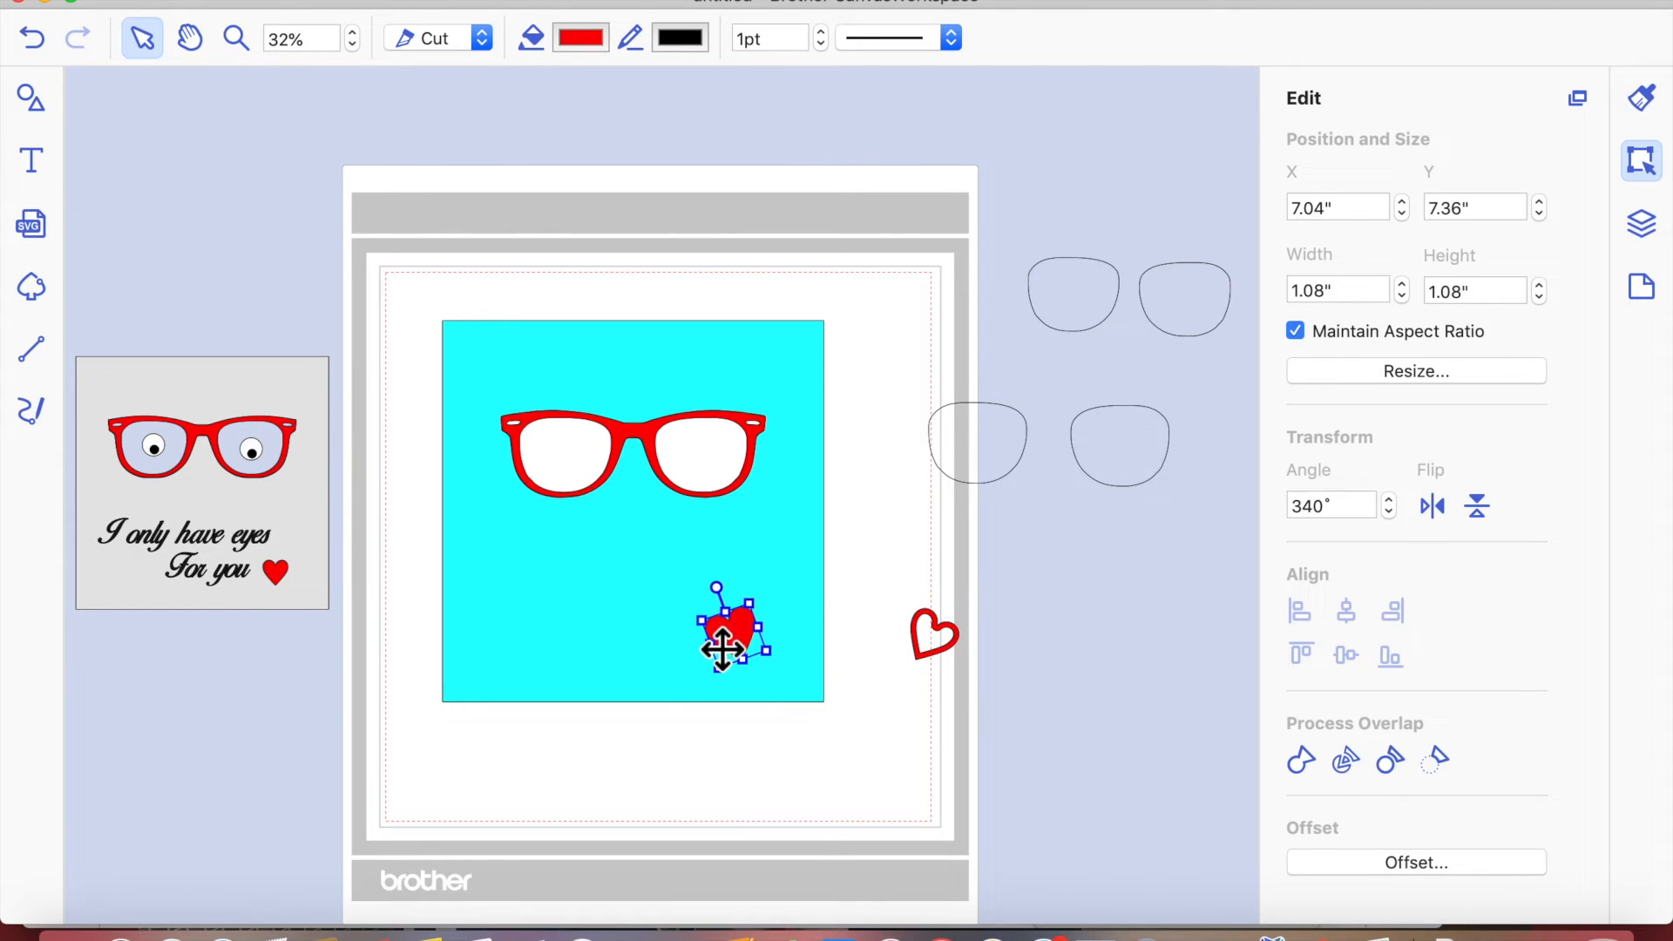
{"action": "left_click_drag", "start_coordinate": [724, 601], "coordinate": [736, 638]}
{"action": "left_click", "coordinate": [863, 755]}
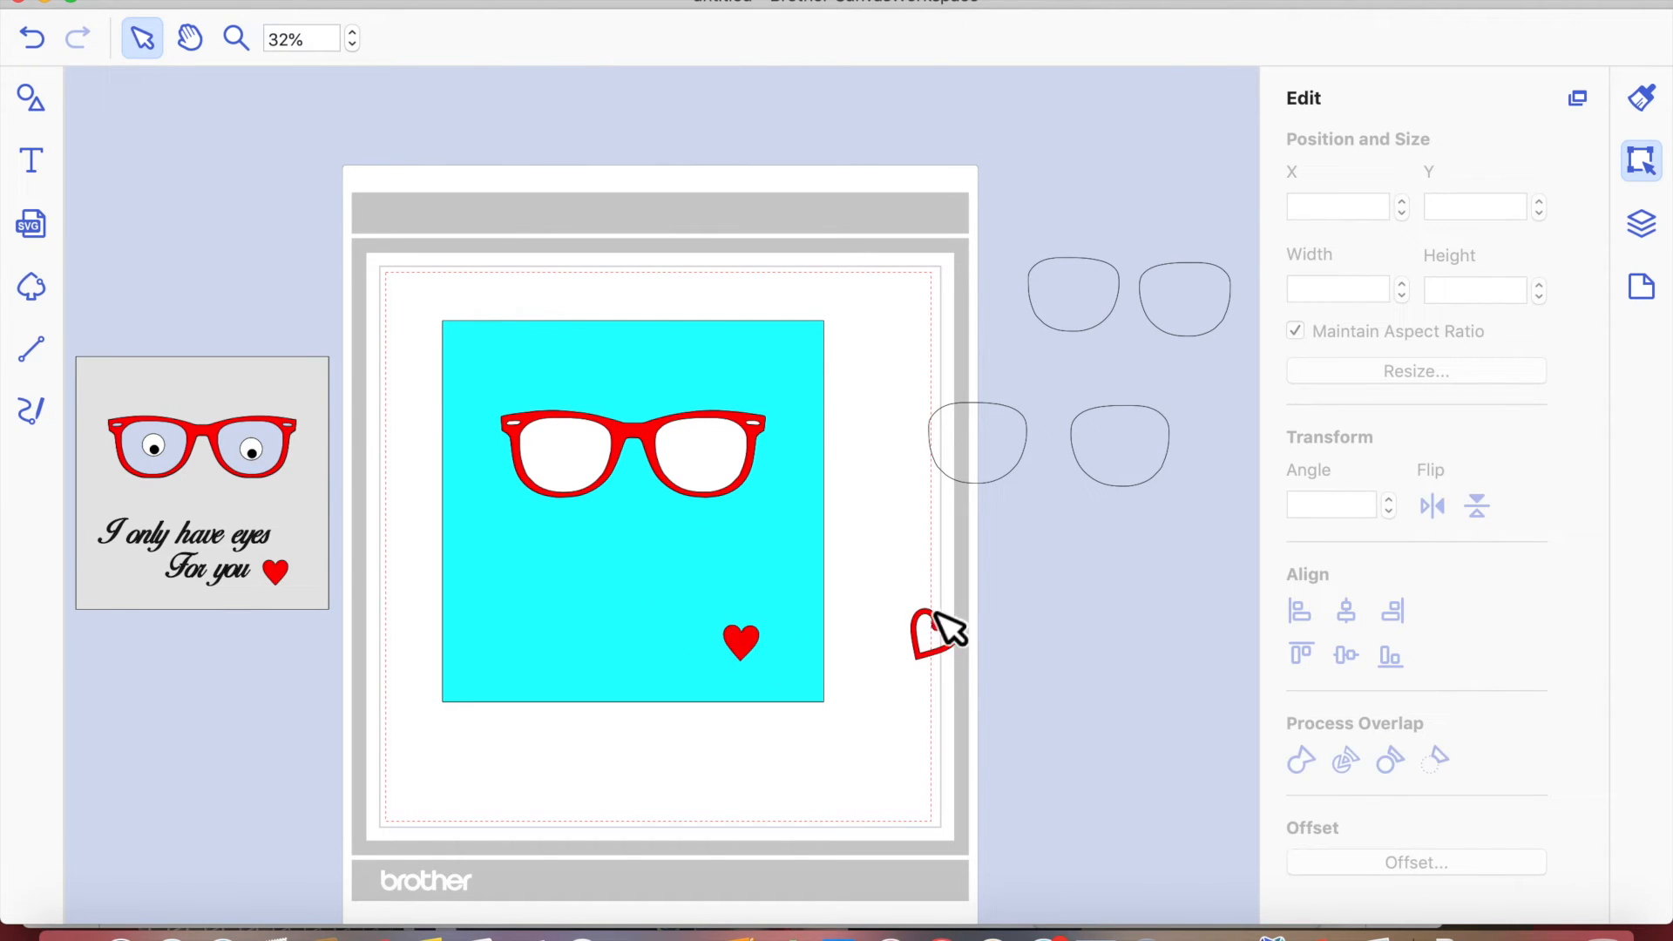
- Duplicate the tilted hollow heart, turn the copy upright so it overlaps the first, and weld the two hearts together
{"action": "left_click", "coordinate": [945, 663]}
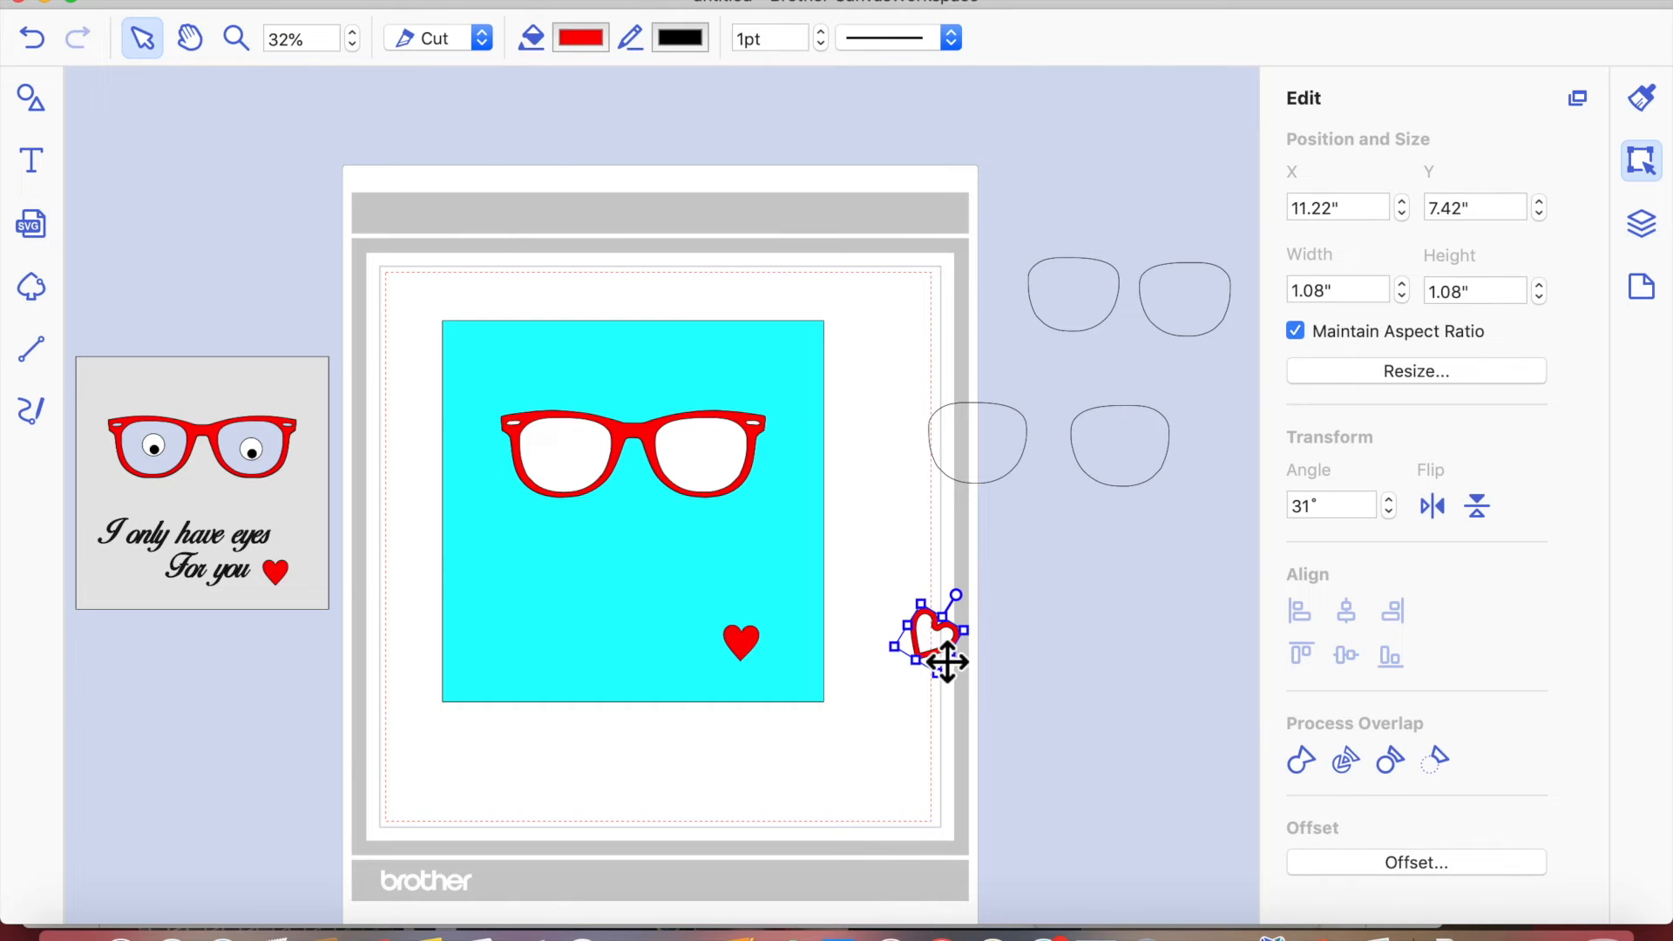
{"action": "left_click_drag", "start_coordinate": [948, 663], "coordinate": [965, 681]}
{"action": "left_click_drag", "start_coordinate": [980, 619], "coordinate": [1075, 709]}
{"action": "left_click", "coordinate": [962, 662]}
{"action": "left_click", "coordinate": [1001, 766]}
{"action": "left_click", "coordinate": [1299, 760]}
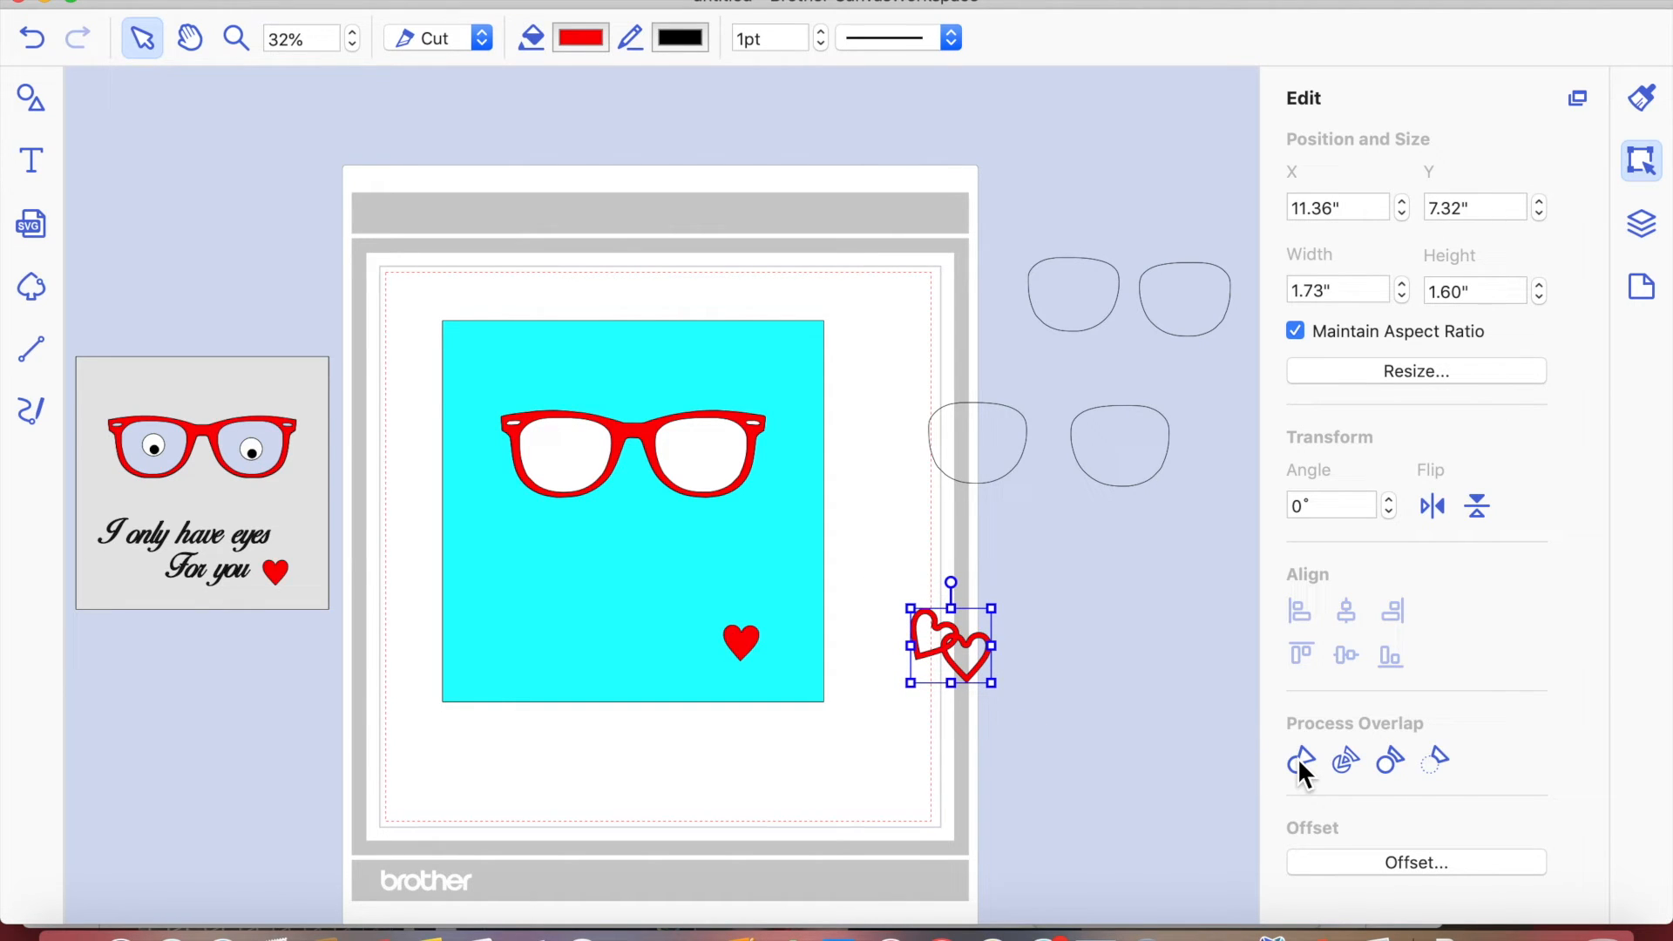
- Inspect the joined hollow hearts up close and return to a view of the whole mat at 30%
{"action": "left_click", "coordinate": [964, 658]}
{"action": "left_click_drag", "start_coordinate": [886, 577], "coordinate": [1050, 750]}
{"action": "left_click", "coordinate": [236, 38]}
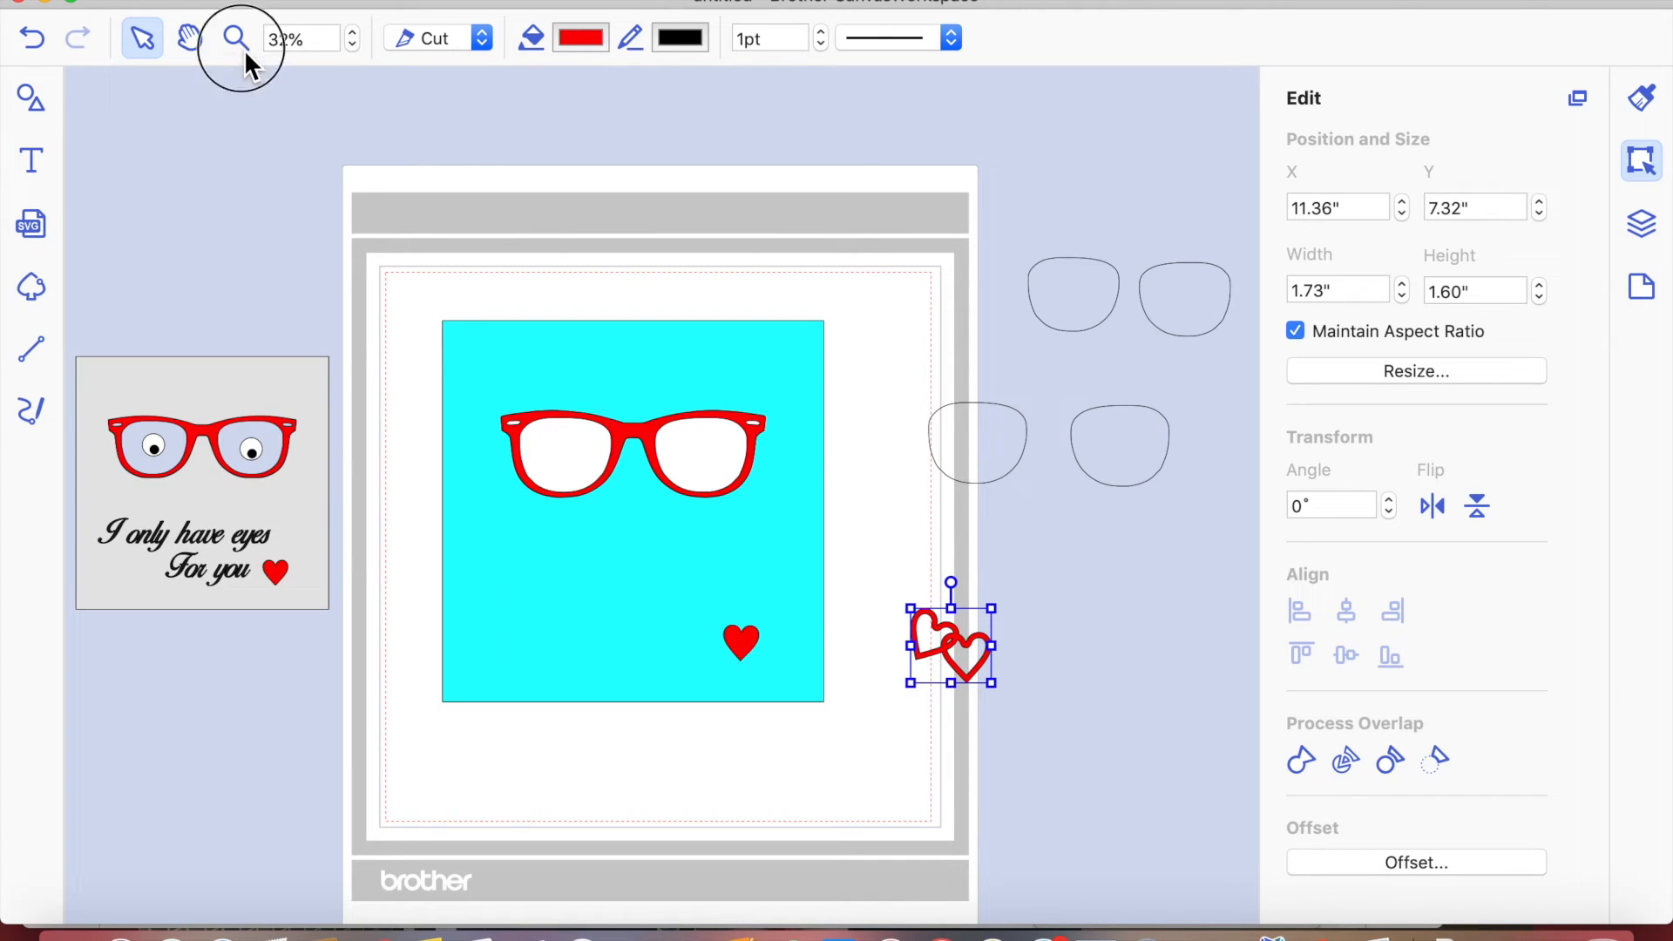
{"action": "left_click", "coordinate": [985, 668]}
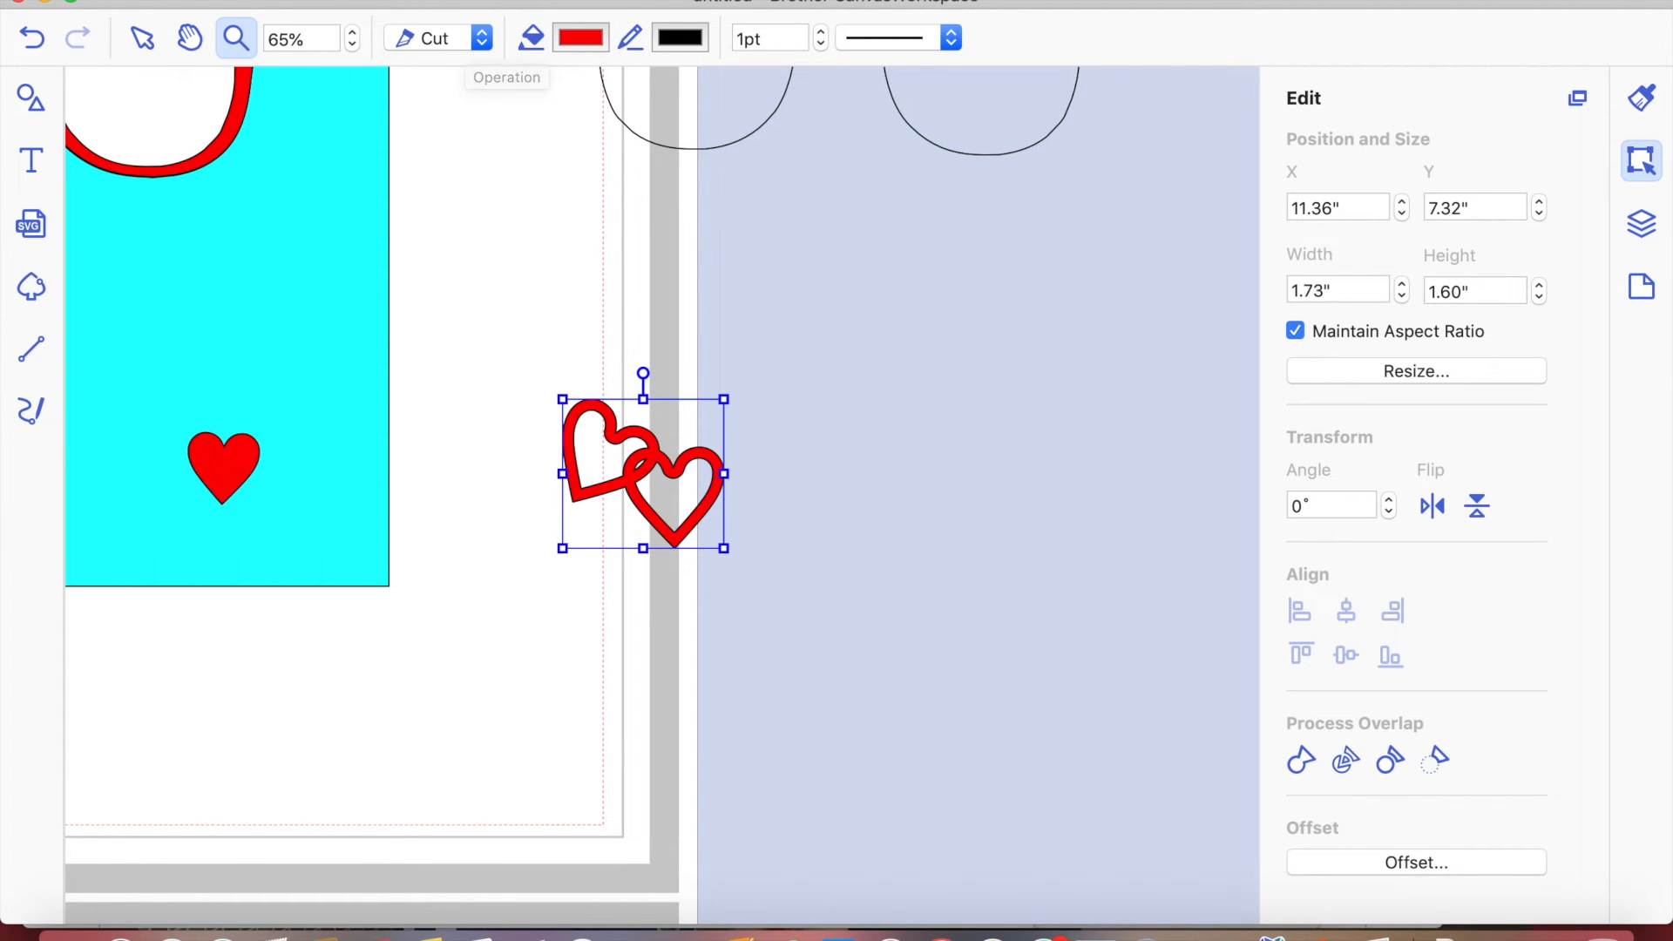
{"action": "left_click", "coordinate": [634, 0]}
{"action": "mouse_move", "coordinate": [542, 0]}
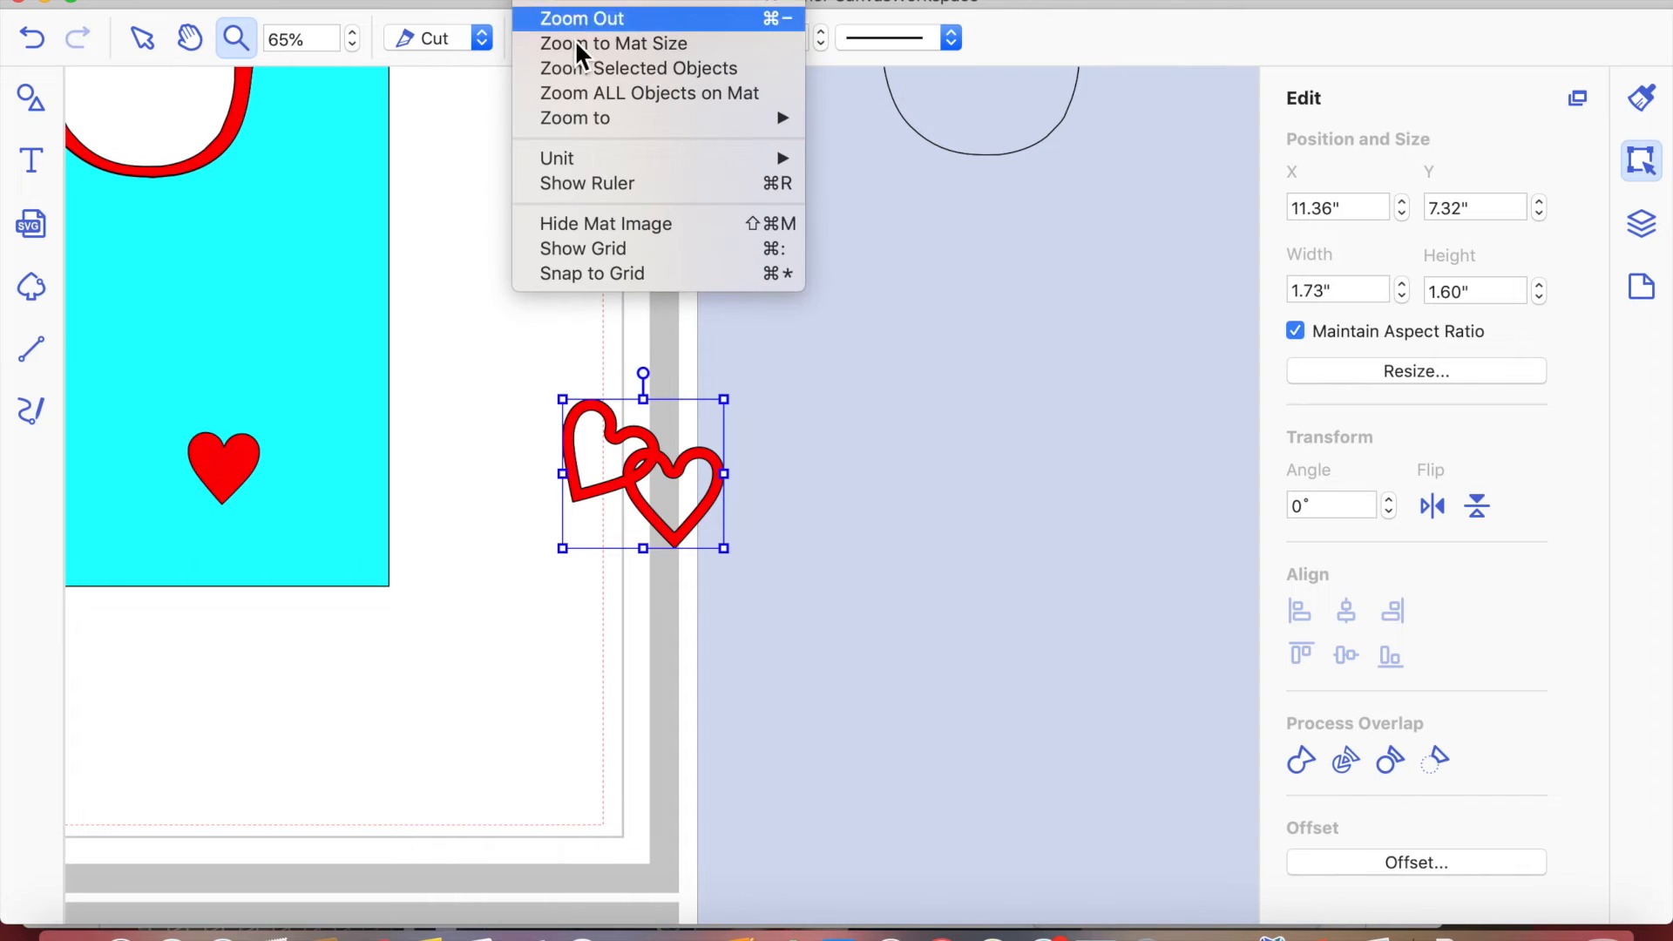
{"action": "left_click", "coordinate": [579, 93]}
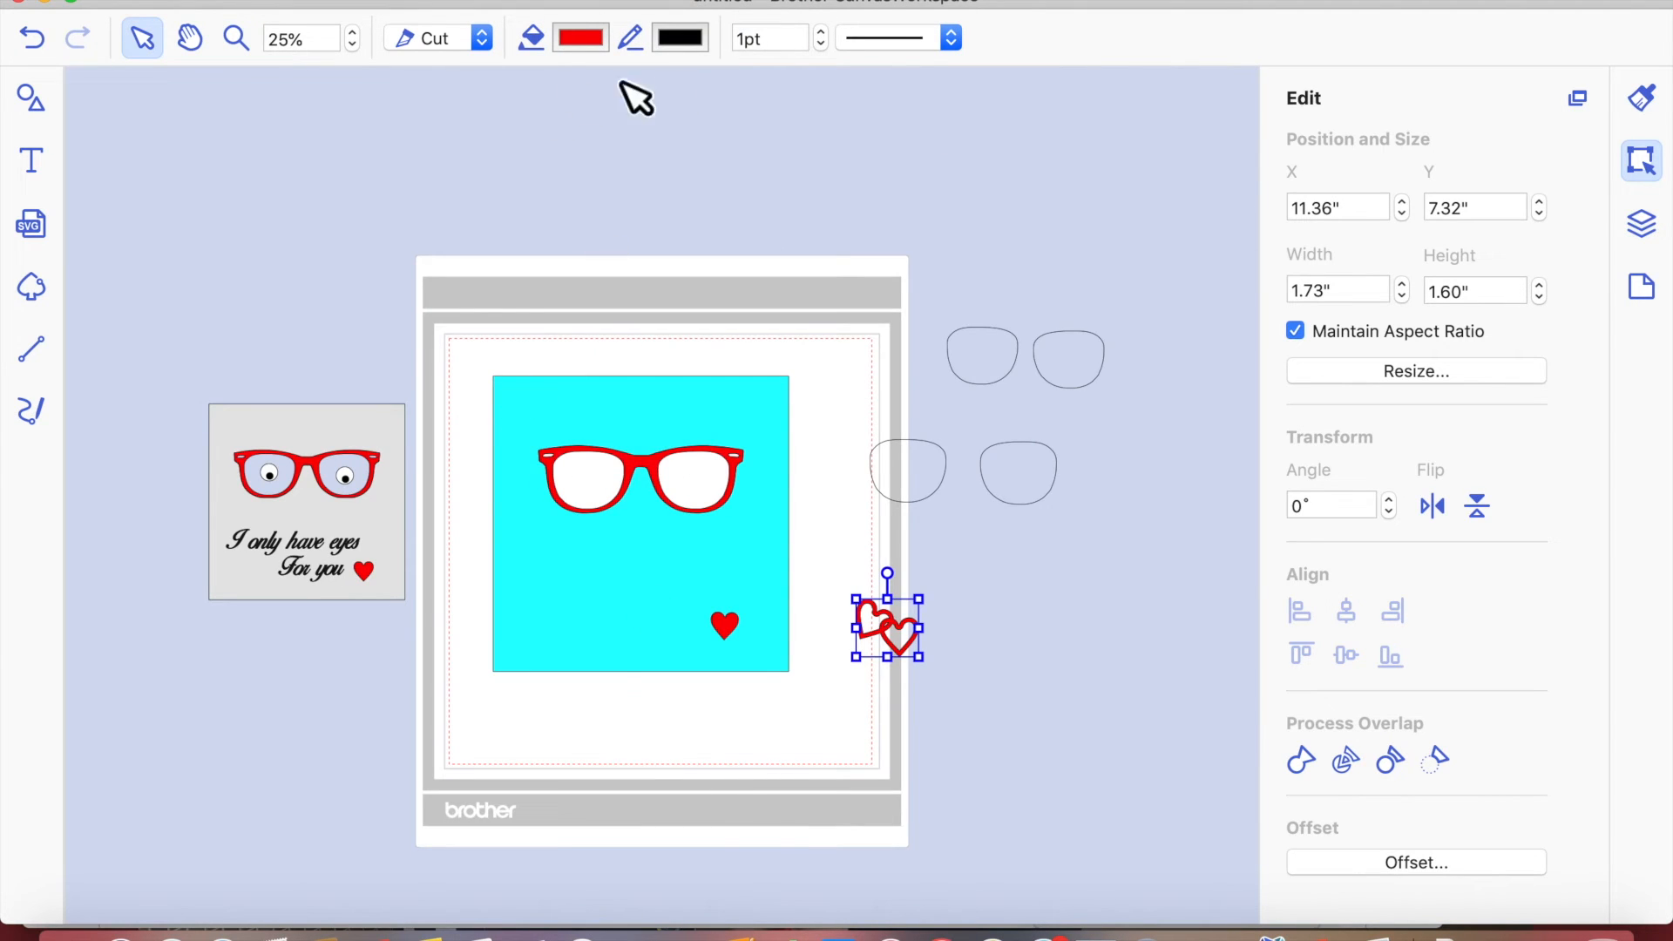
{"action": "left_click", "coordinate": [354, 35]}
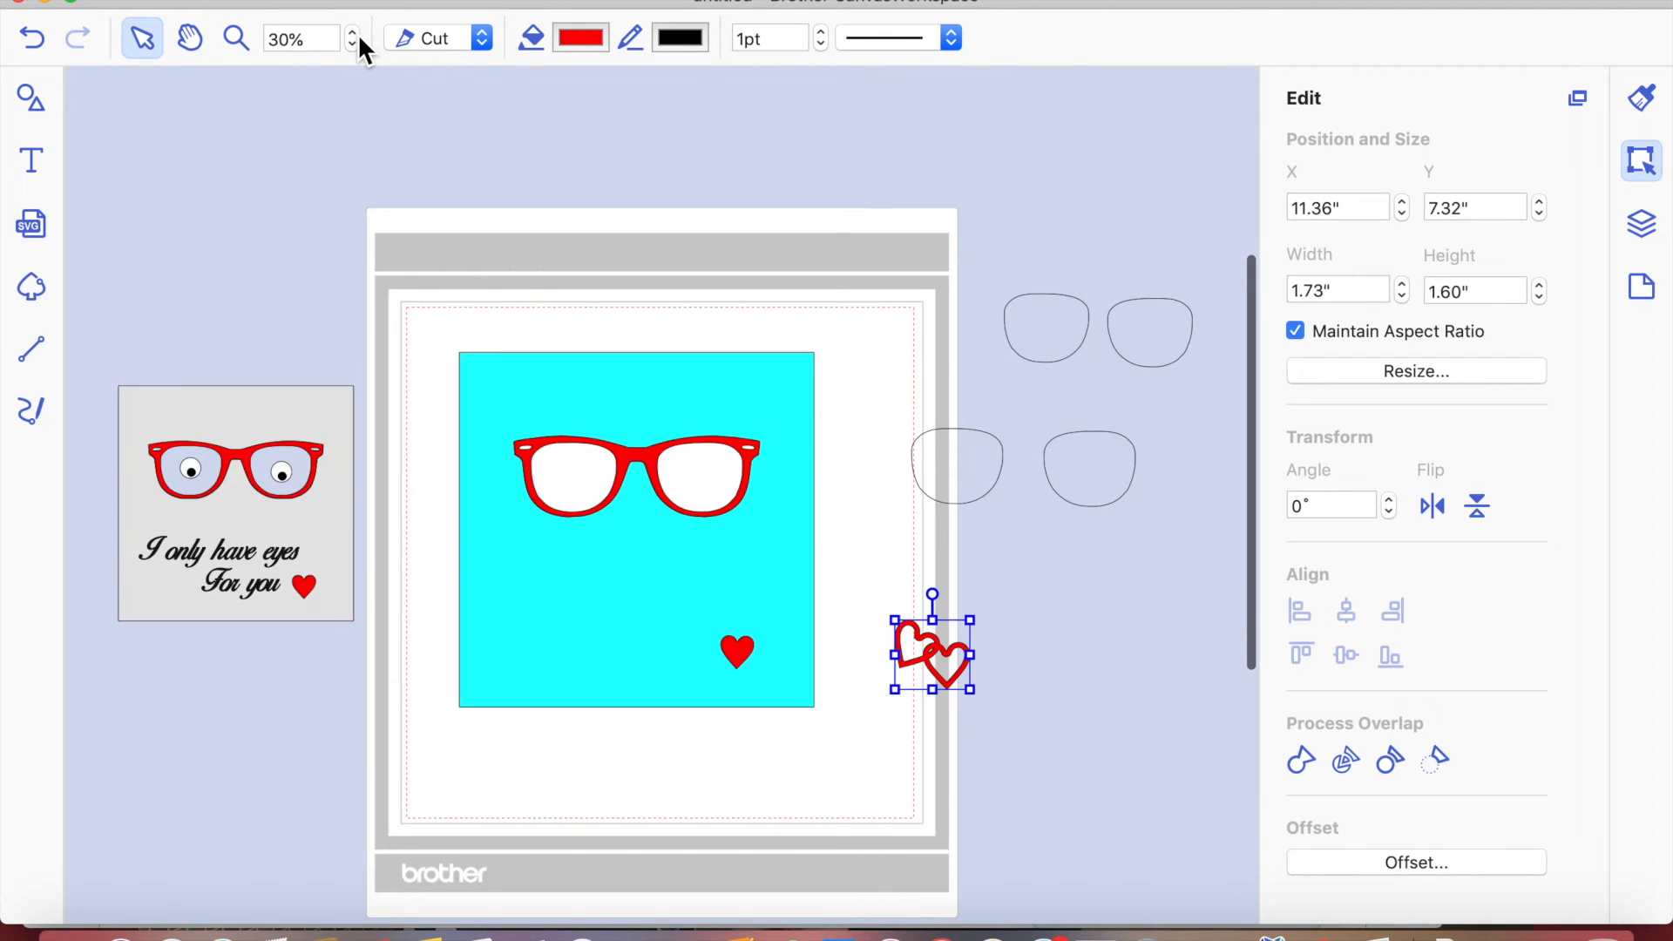
- Move the turquoise square with its glasses and solid heart down the mat to Y 3.47", making room above it
{"action": "left_click", "coordinate": [466, 799]}
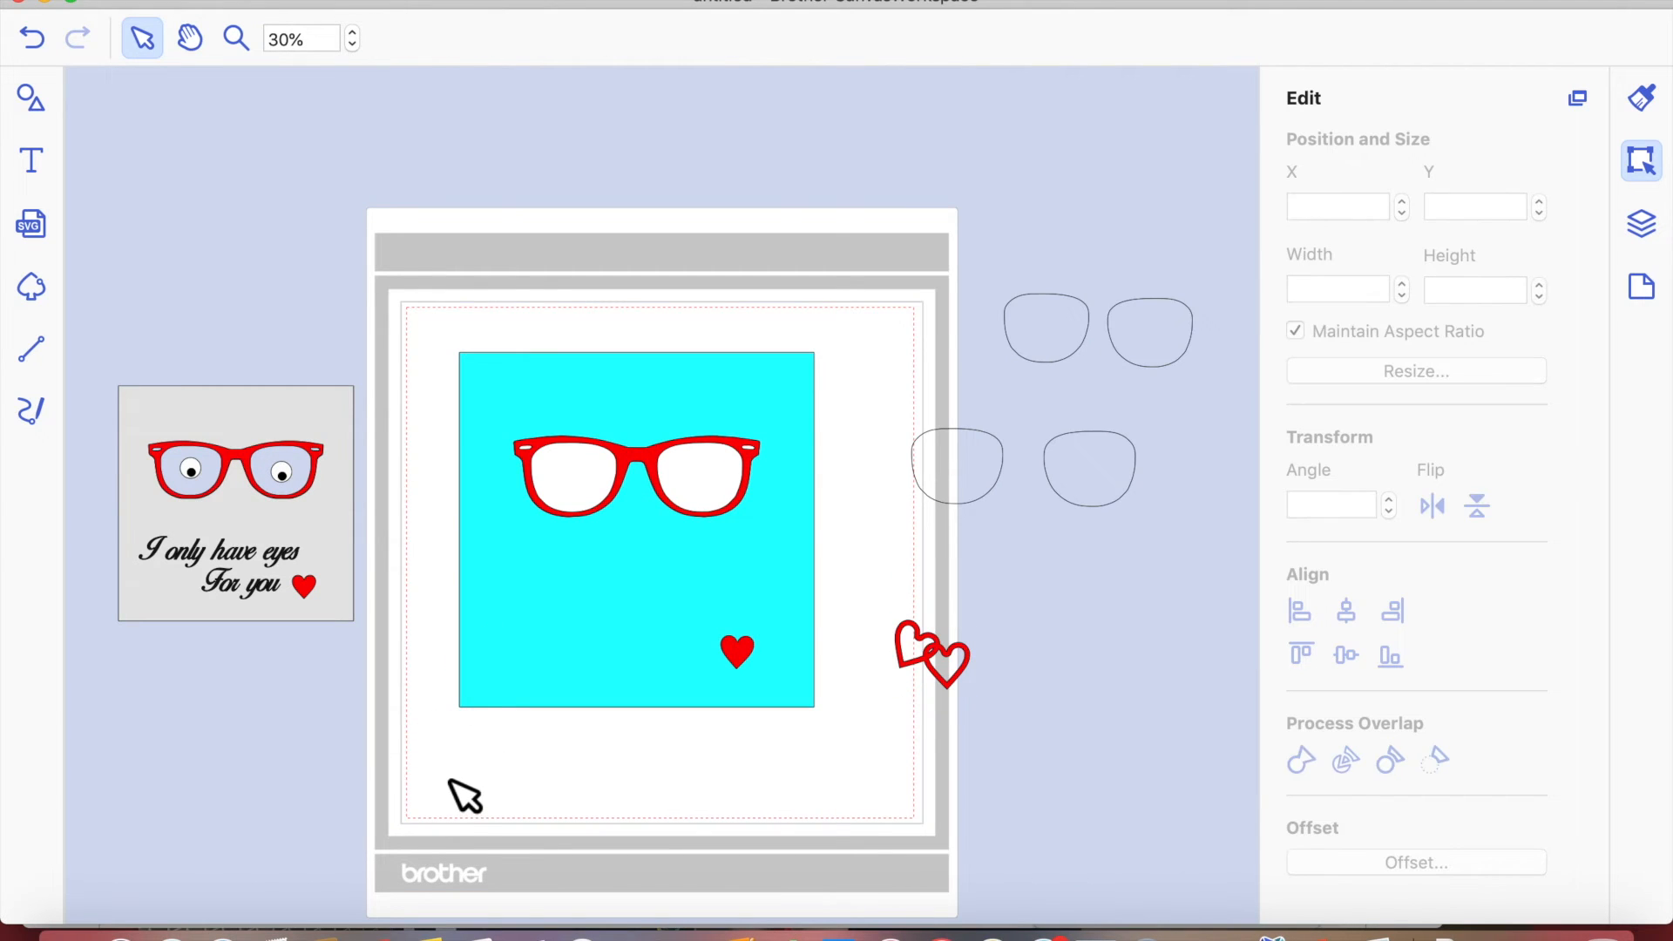
{"action": "scroll", "coordinate": [395, 397], "scroll_direction": "down", "scroll_amount": 3}
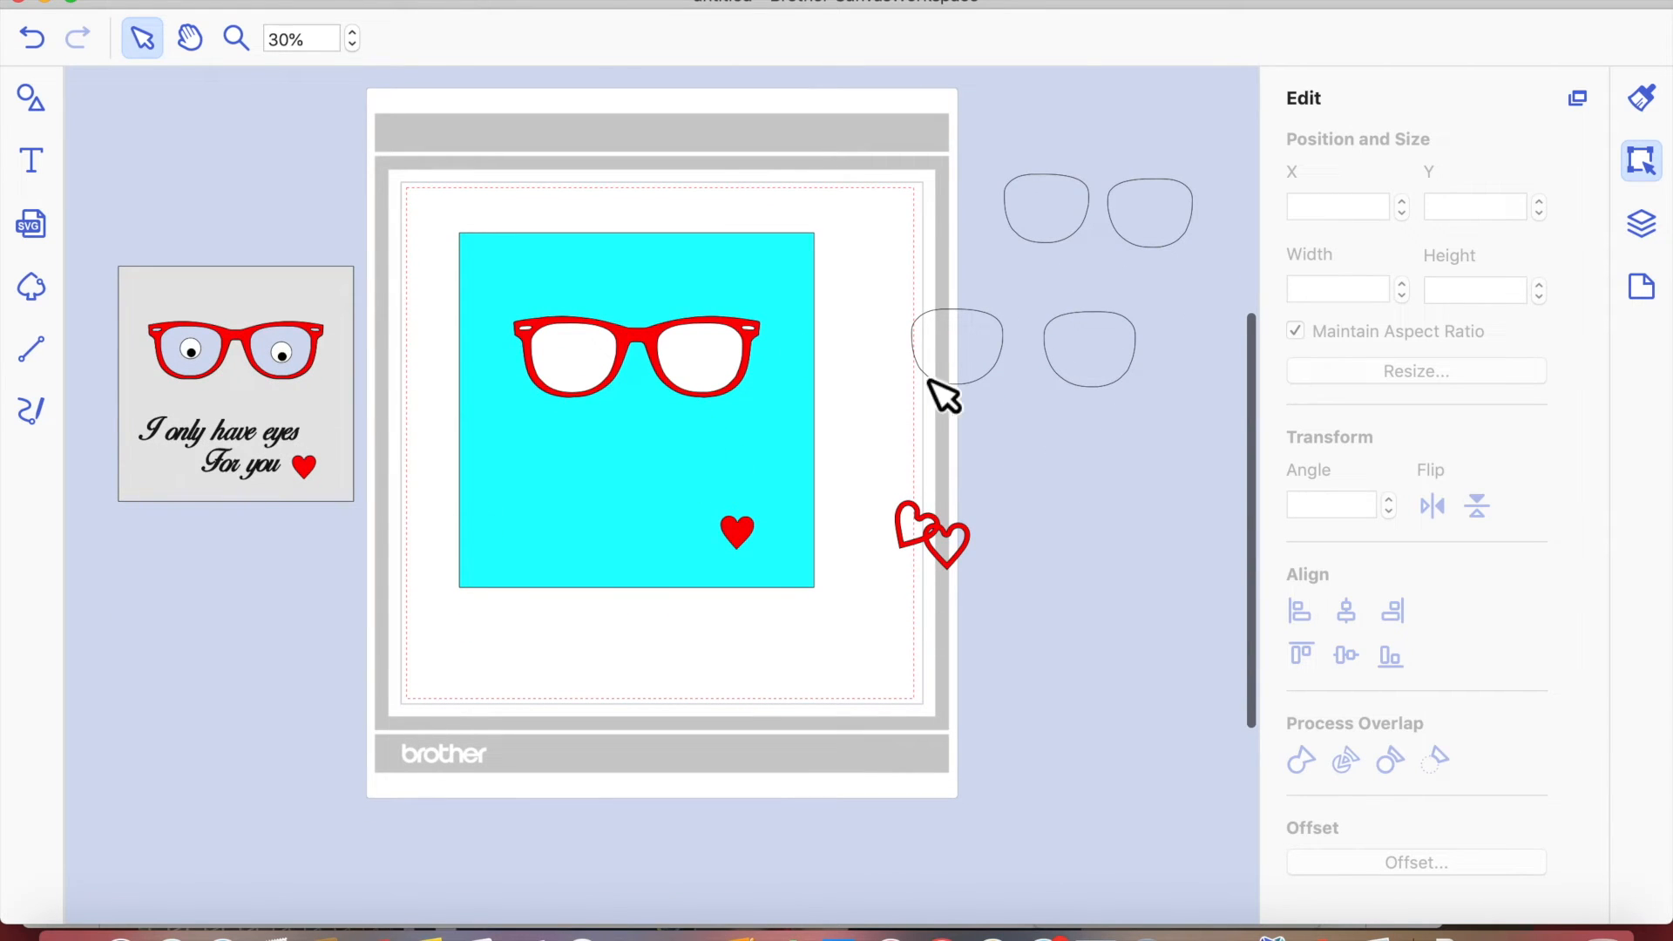
{"action": "left_click_drag", "start_coordinate": [449, 196], "coordinate": [897, 680]}
{"action": "left_click_drag", "start_coordinate": [706, 412], "coordinate": [710, 512]}
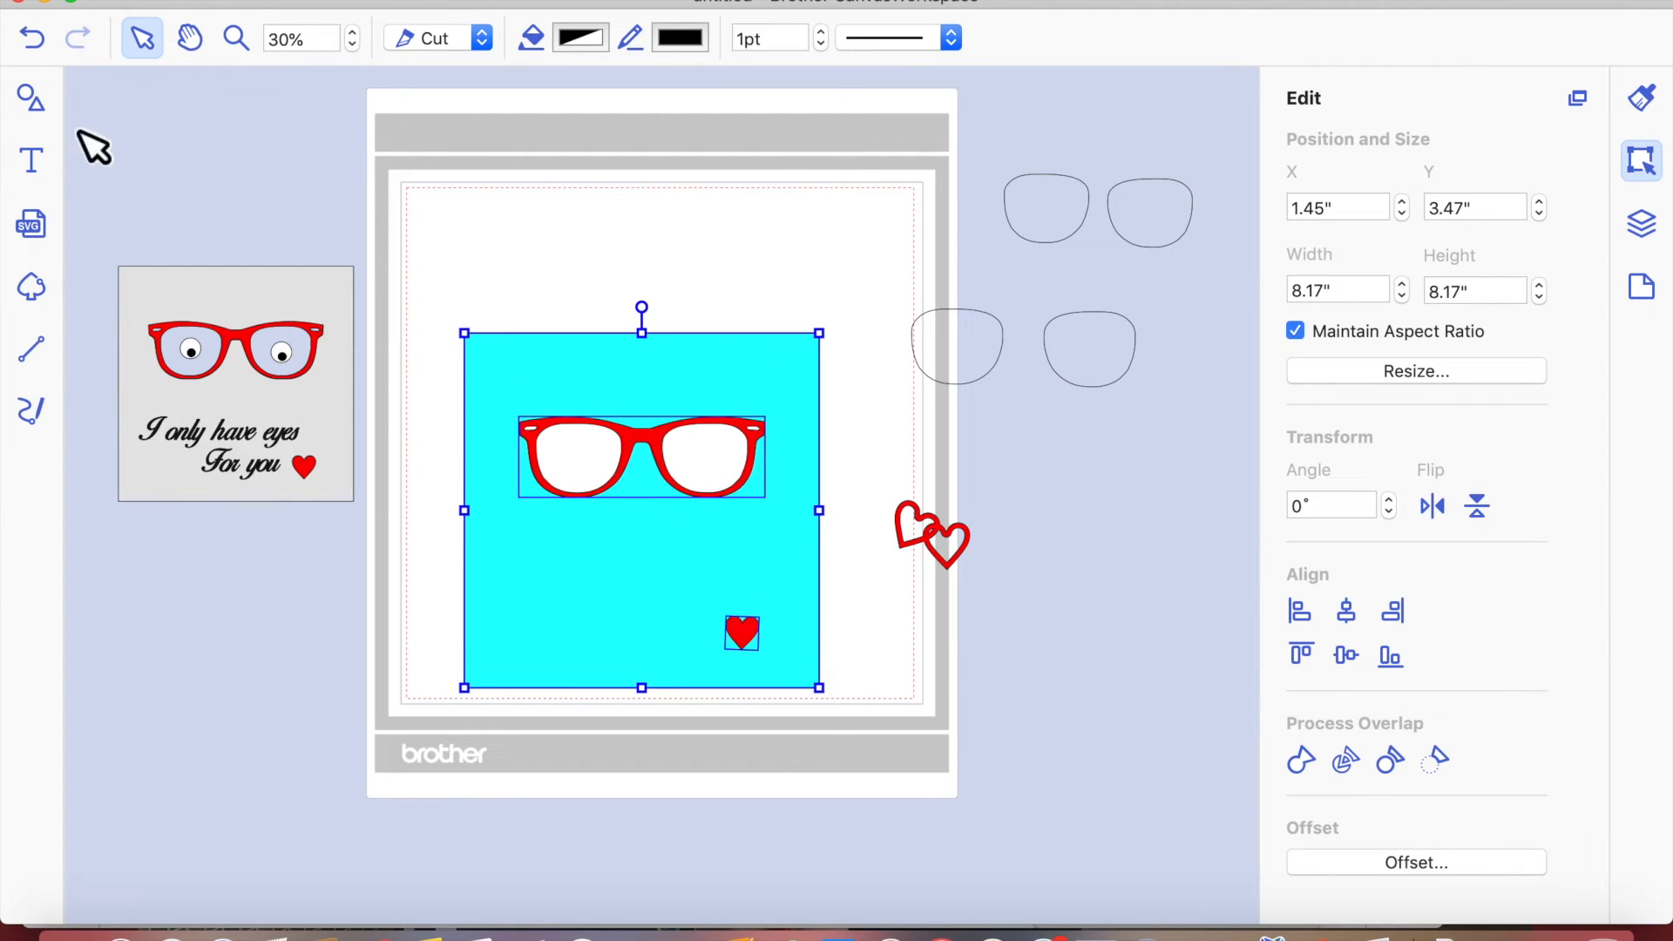
- Add the text "I only have eyes" above the turquoise square in the Birds of Paradise Personal use font
{"action": "left_click", "coordinate": [32, 157]}
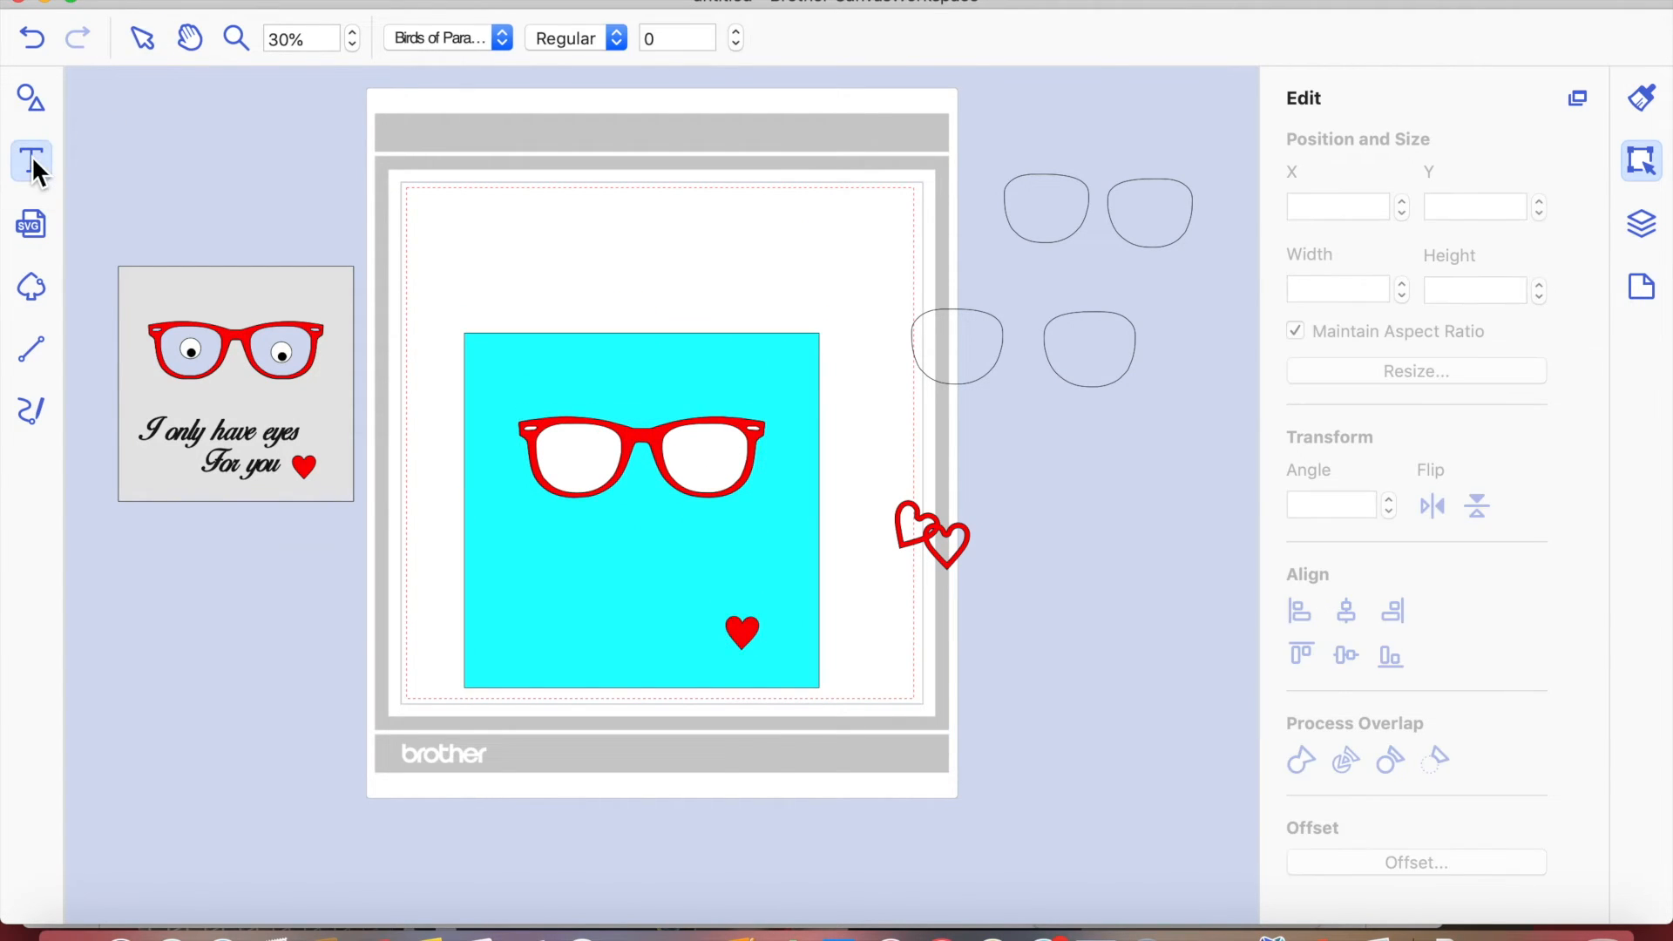
{"action": "left_click", "coordinate": [504, 40]}
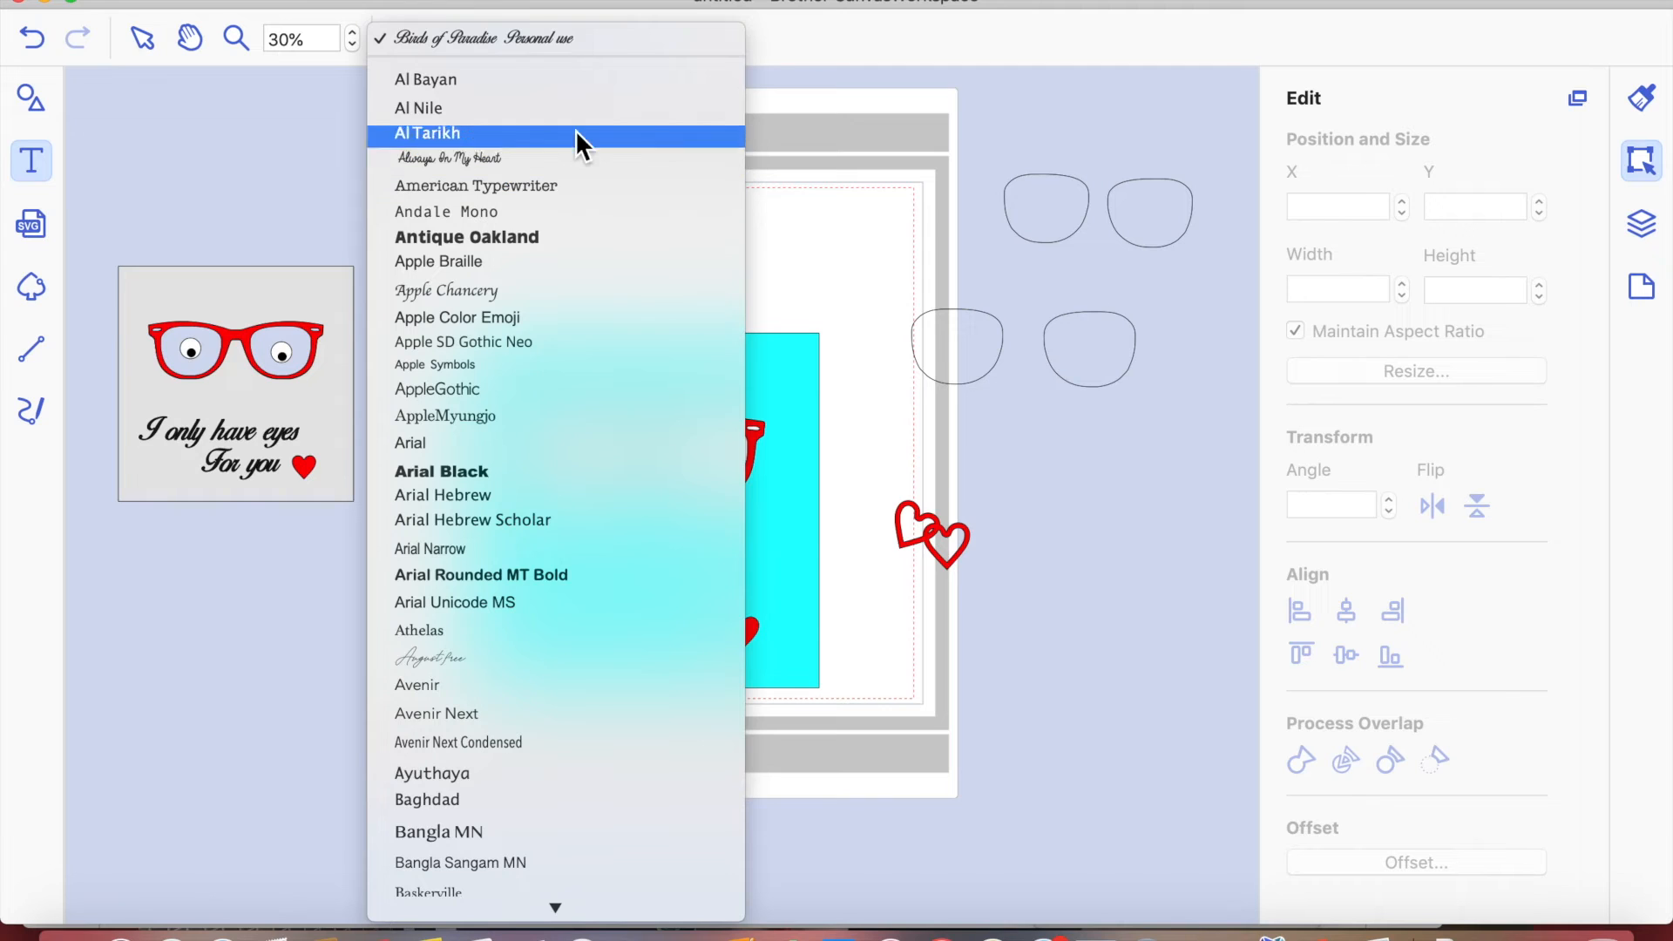
{"action": "left_click", "coordinate": [806, 218]}
{"action": "left_click", "coordinate": [498, 214]}
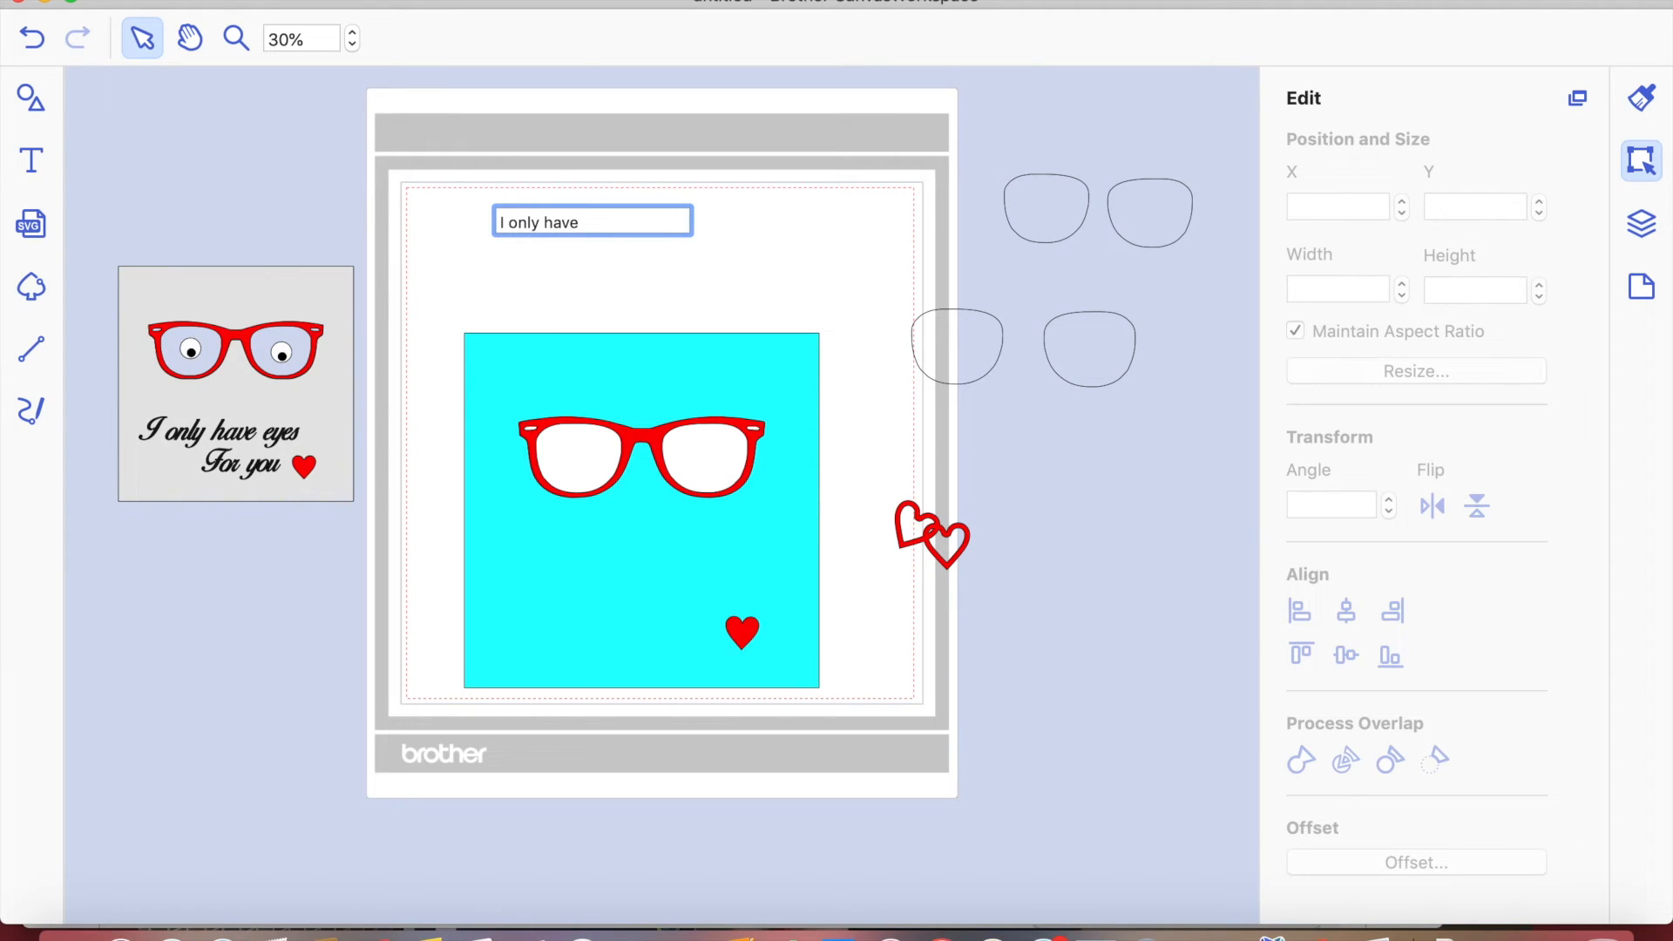
{"action": "key", "text": "Return"}
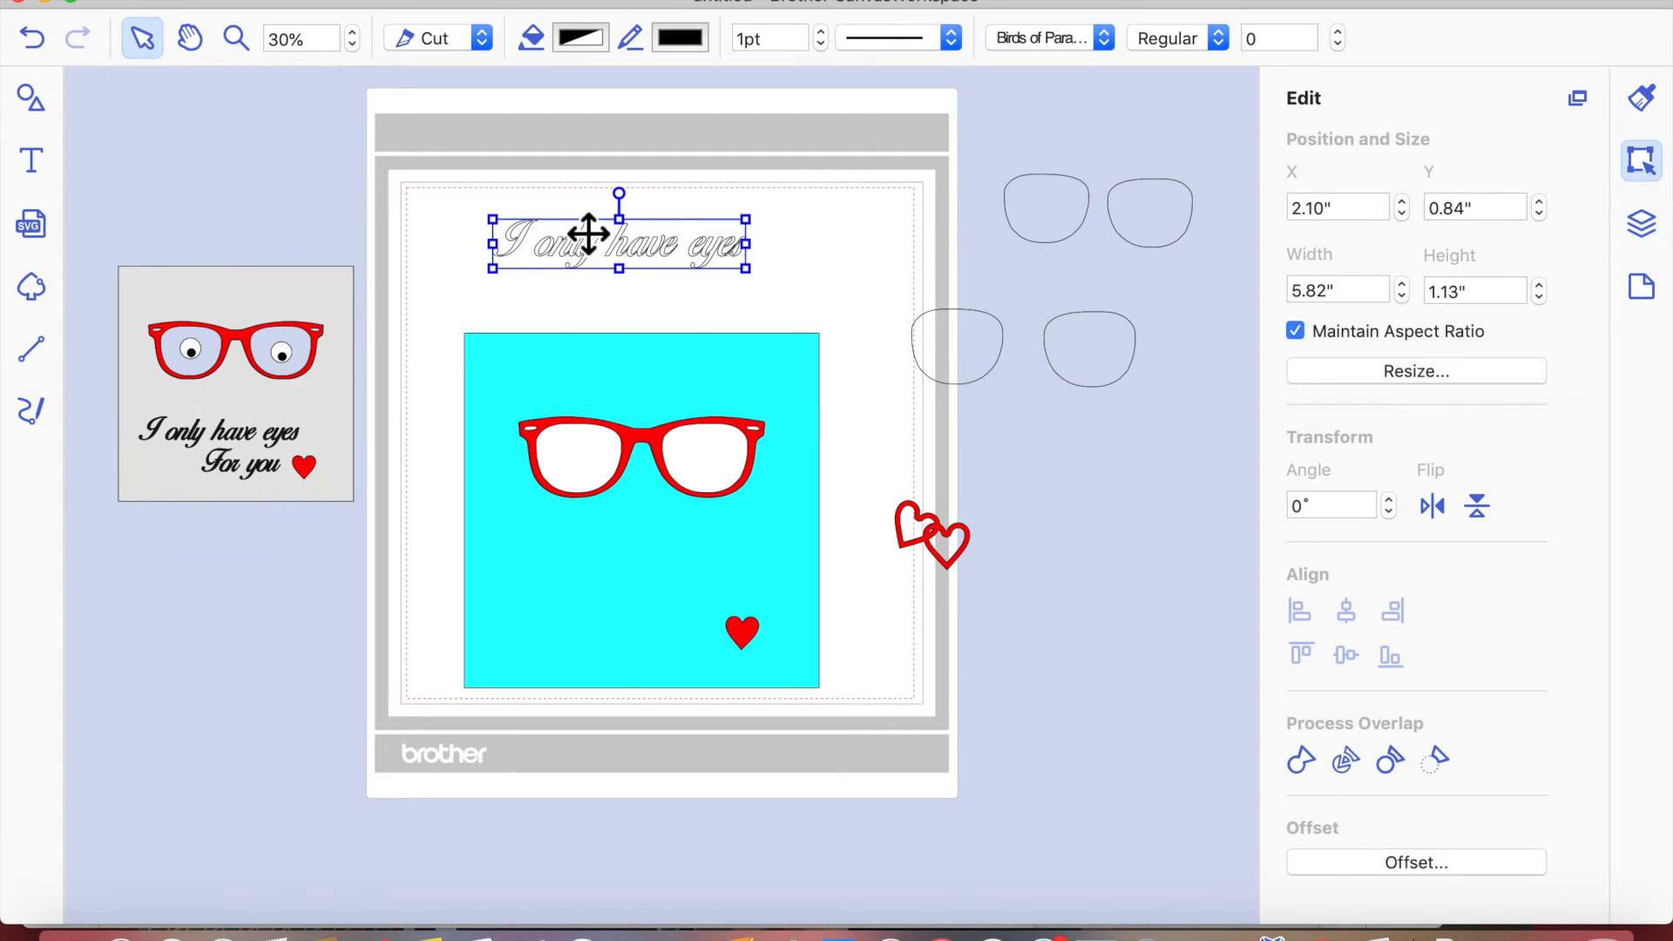
- Set the "I only have eyes" text to the Draw operation and fill it with the Lead color
{"action": "left_click", "coordinate": [1639, 109]}
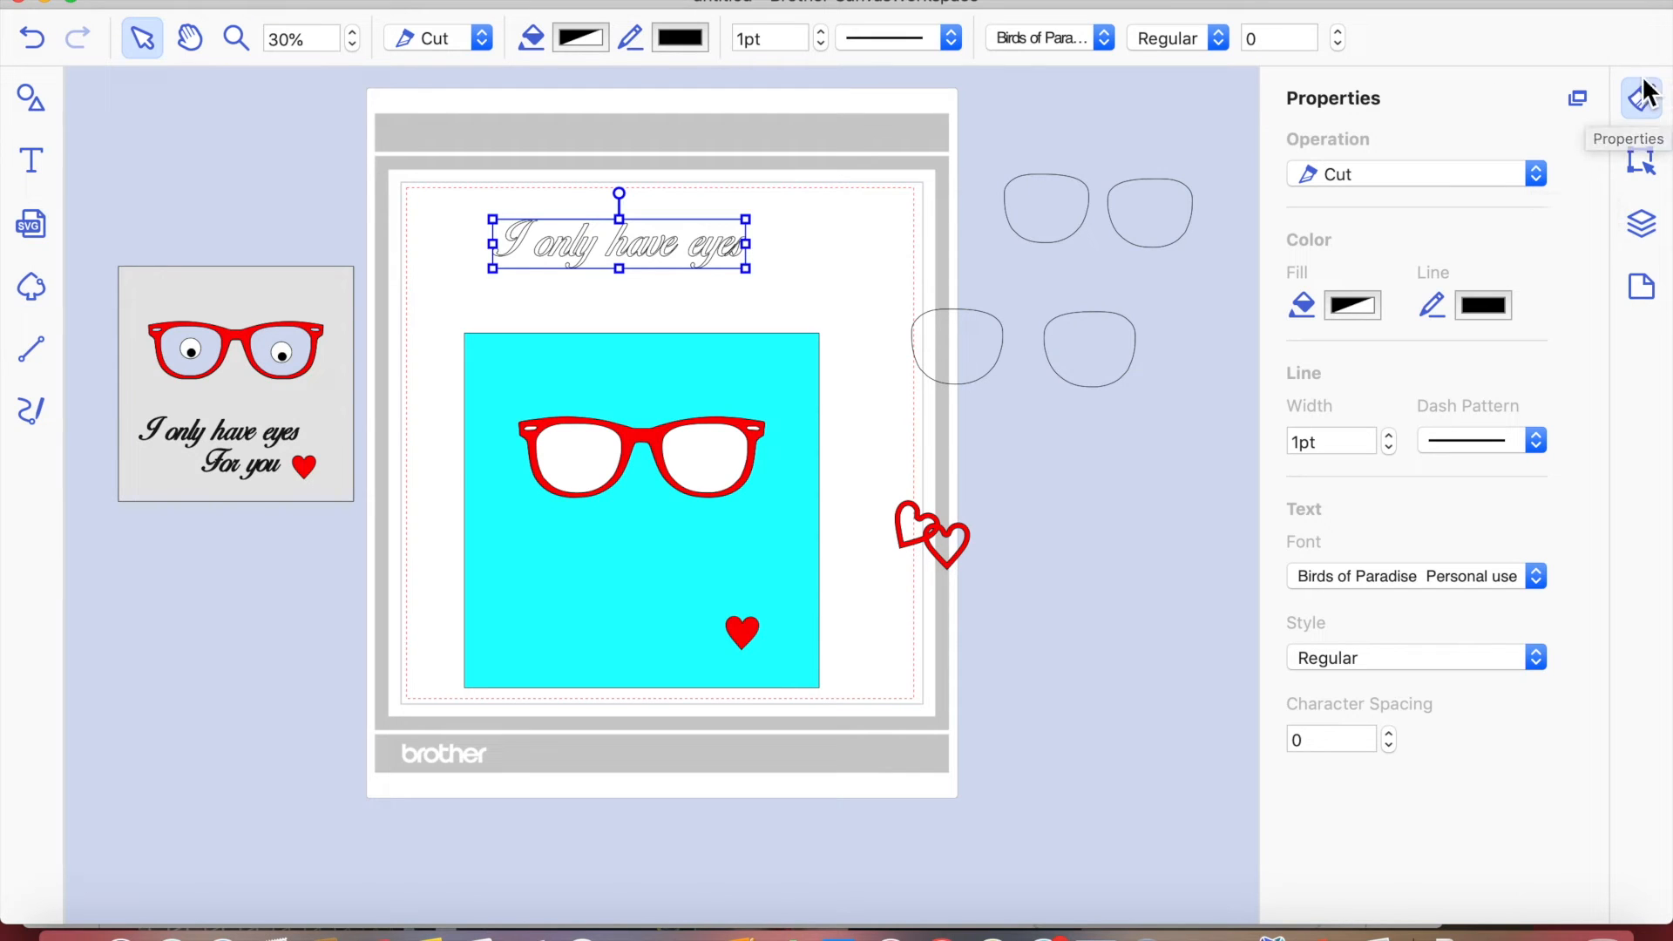
{"action": "left_click", "coordinate": [1534, 175]}
{"action": "left_click", "coordinate": [1454, 209]}
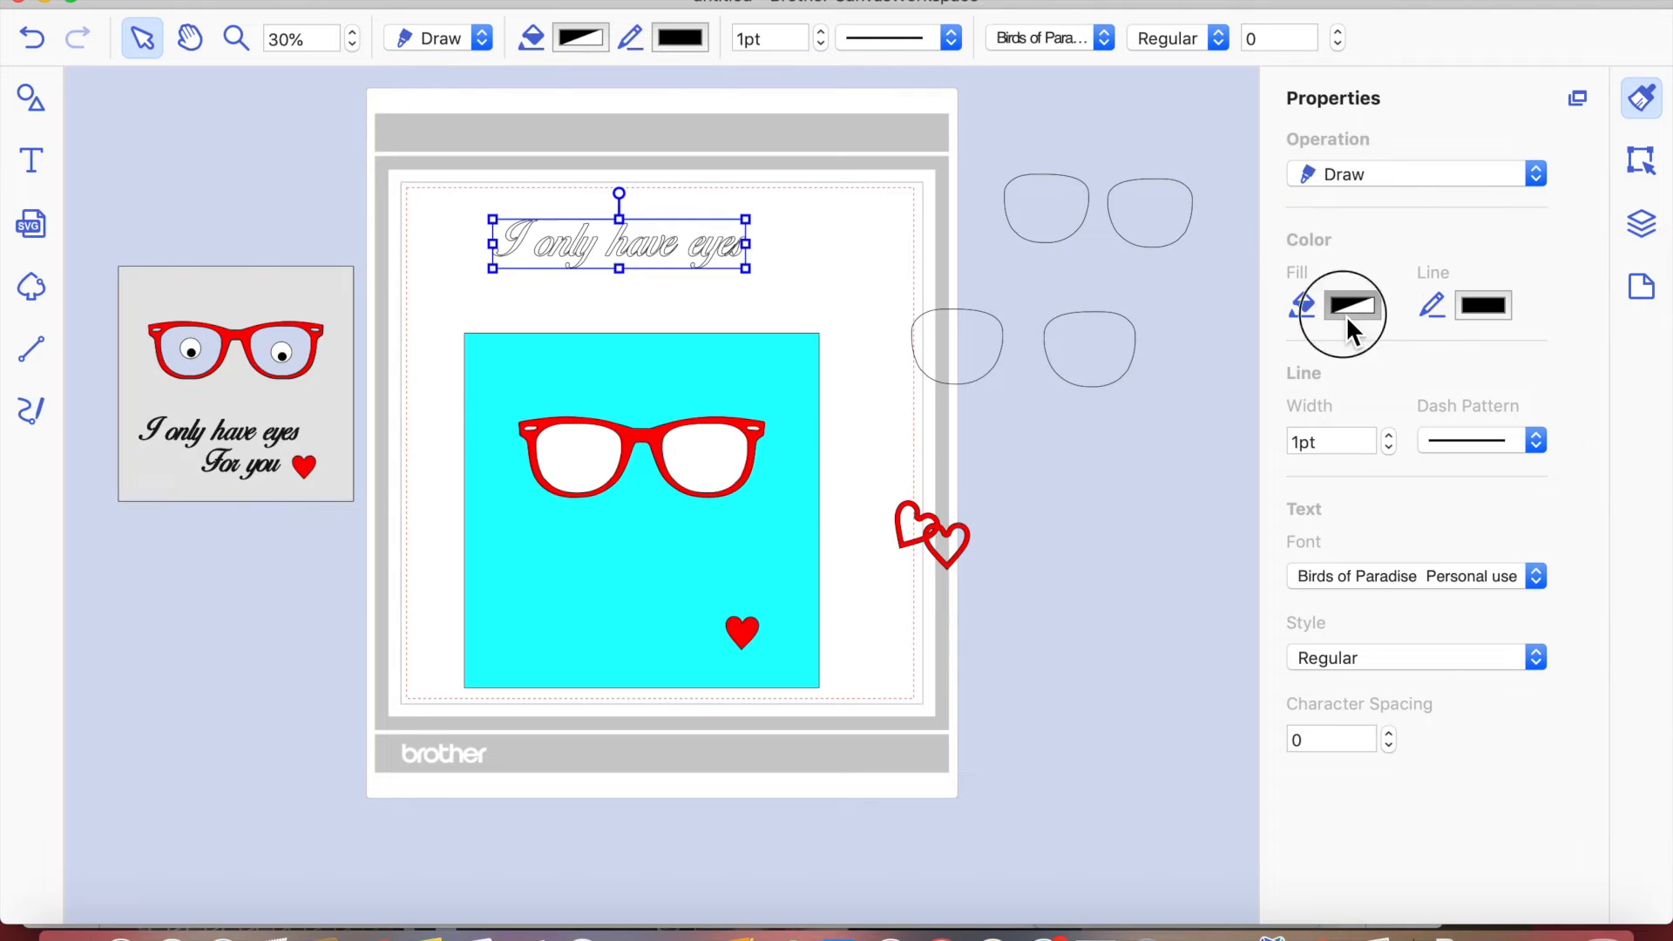
{"action": "left_click", "coordinate": [1348, 319]}
{"action": "left_click", "coordinate": [166, 575]}
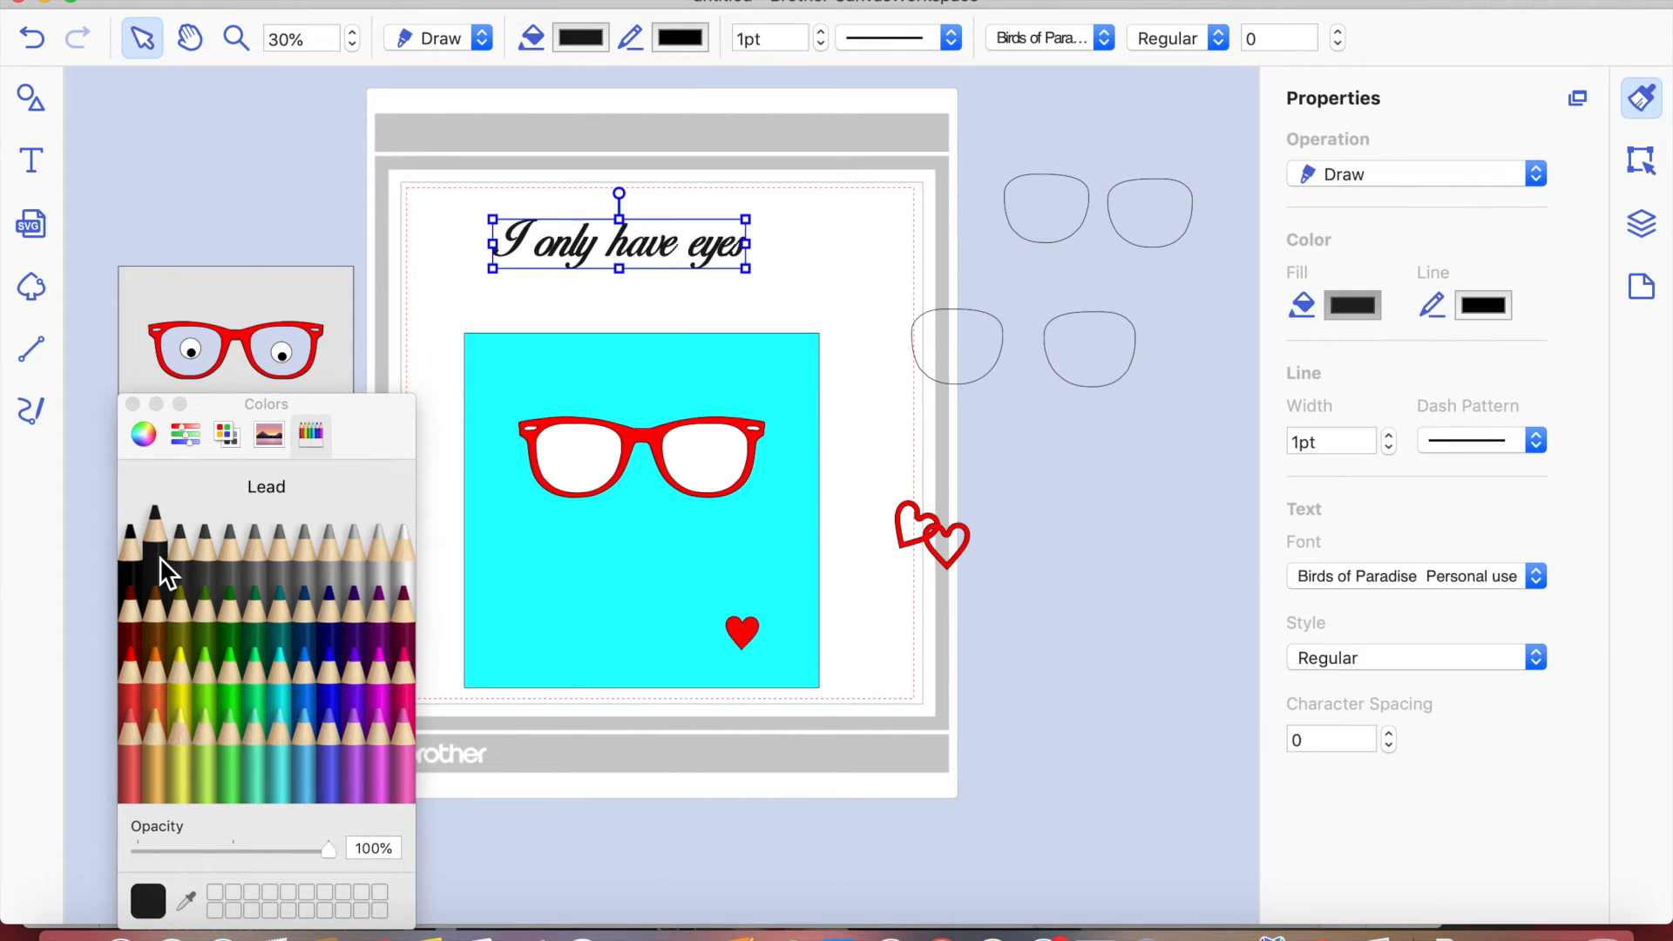
{"action": "left_click", "coordinate": [814, 232]}
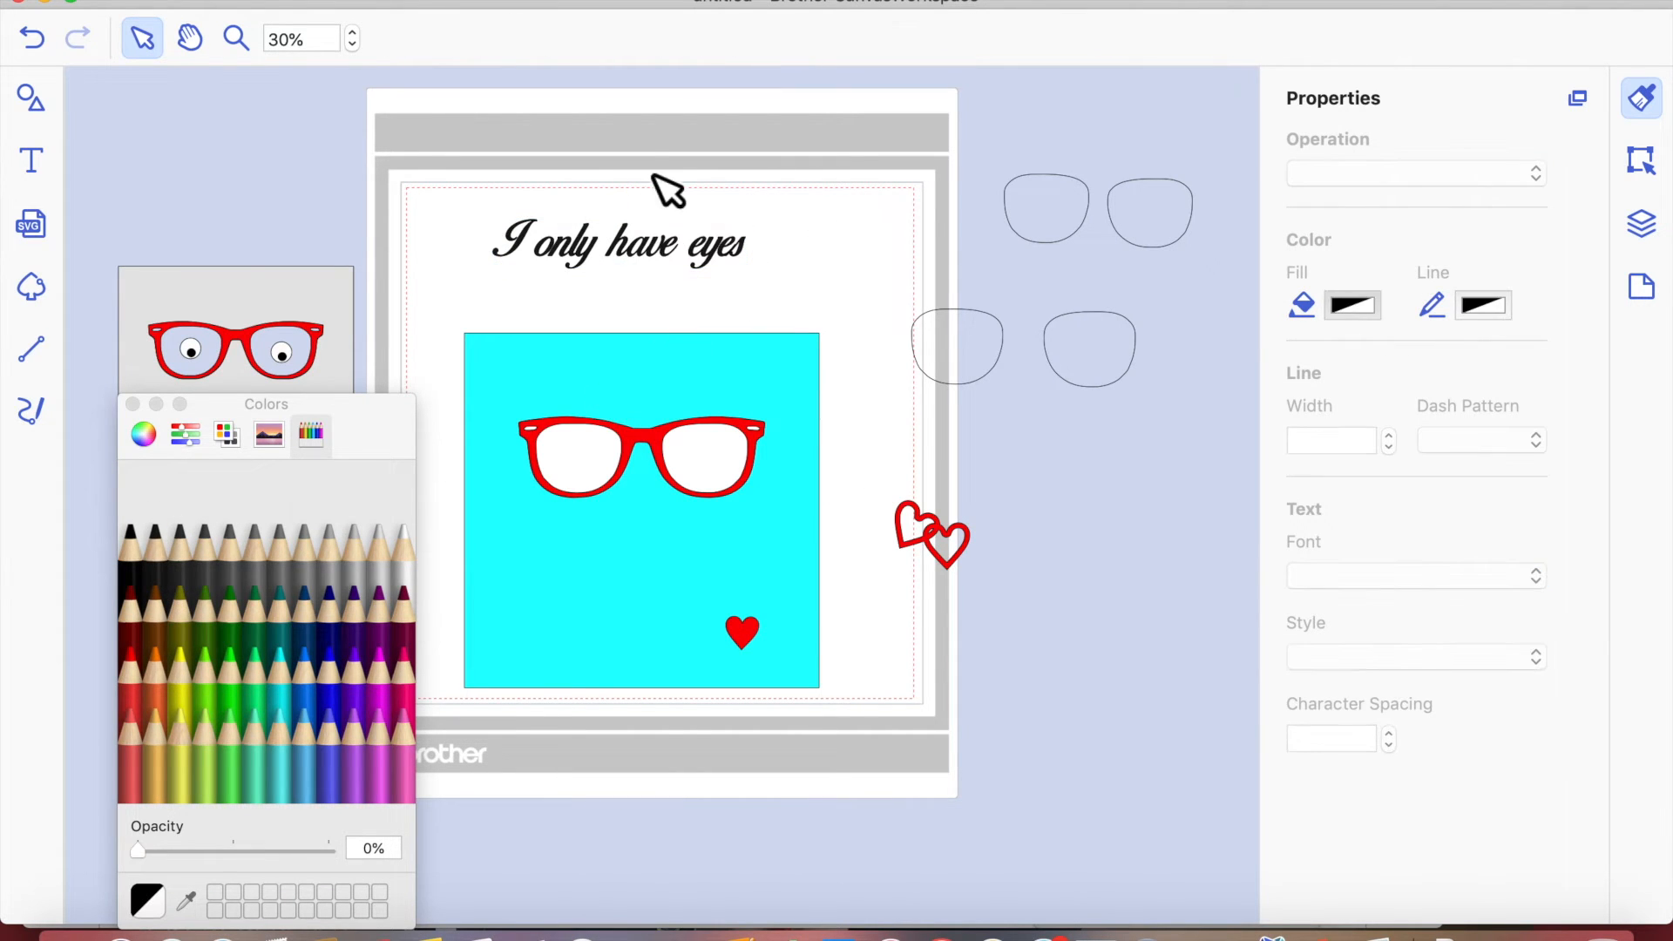
- Add the text "For you" below the first line of text and close the color picker
{"action": "left_click", "coordinate": [41, 171]}
{"action": "left_click", "coordinate": [514, 251]}
{"action": "left_click", "coordinate": [560, 296]}
{"action": "left_click", "coordinate": [132, 403]}
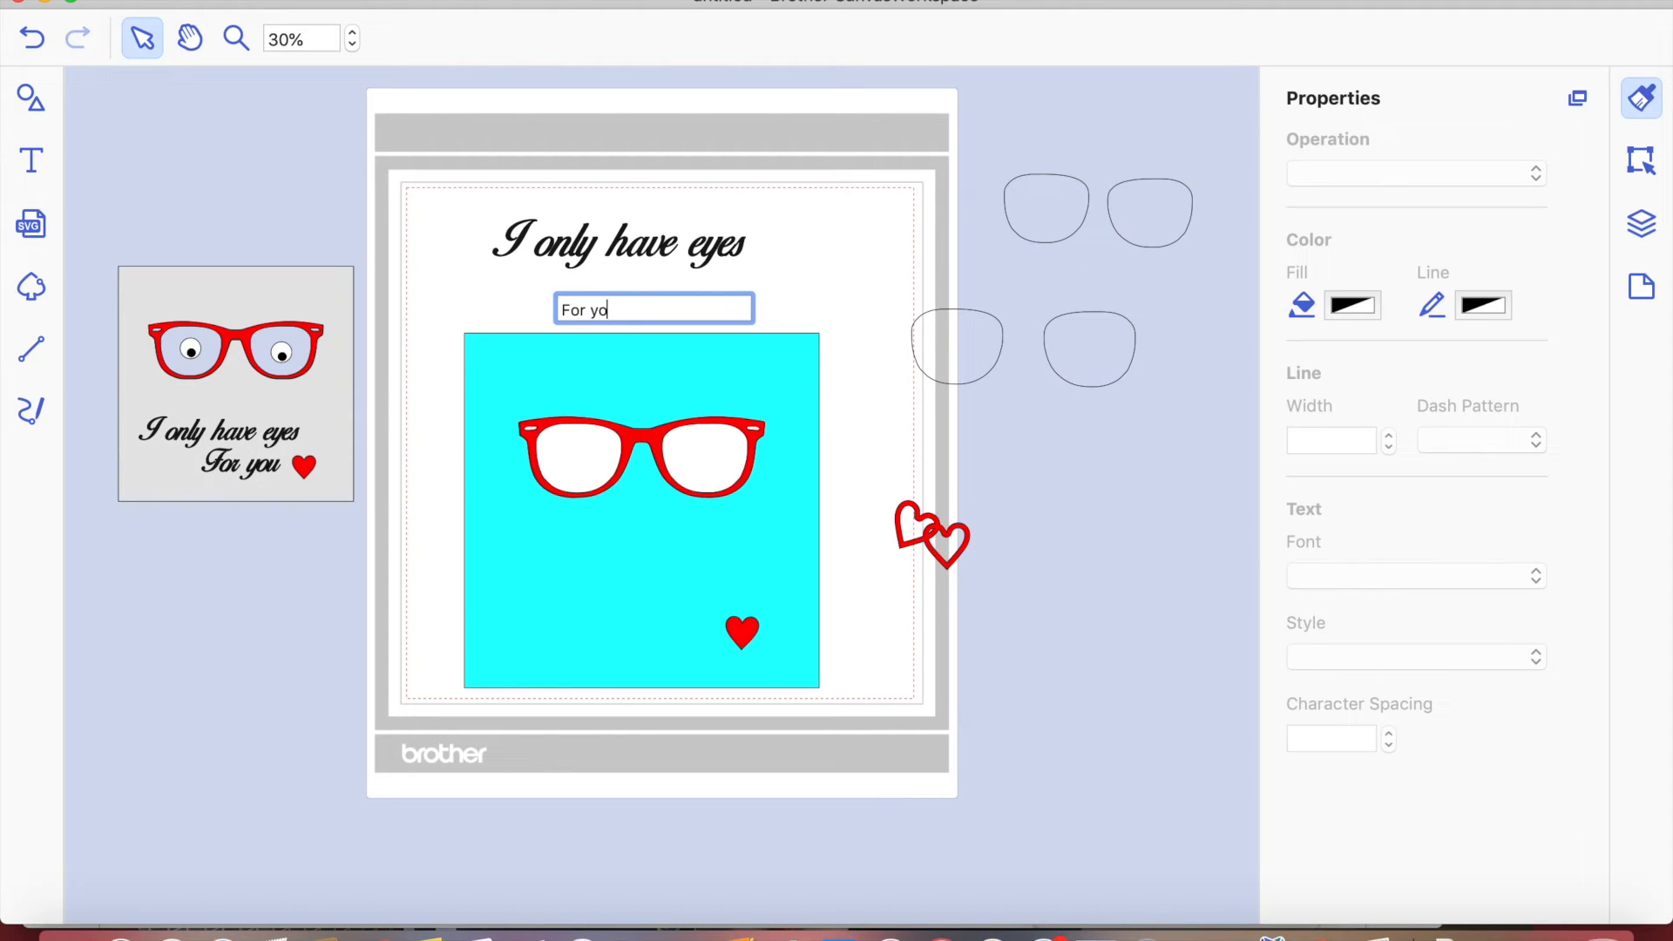
{"action": "left_click", "coordinate": [844, 250]}
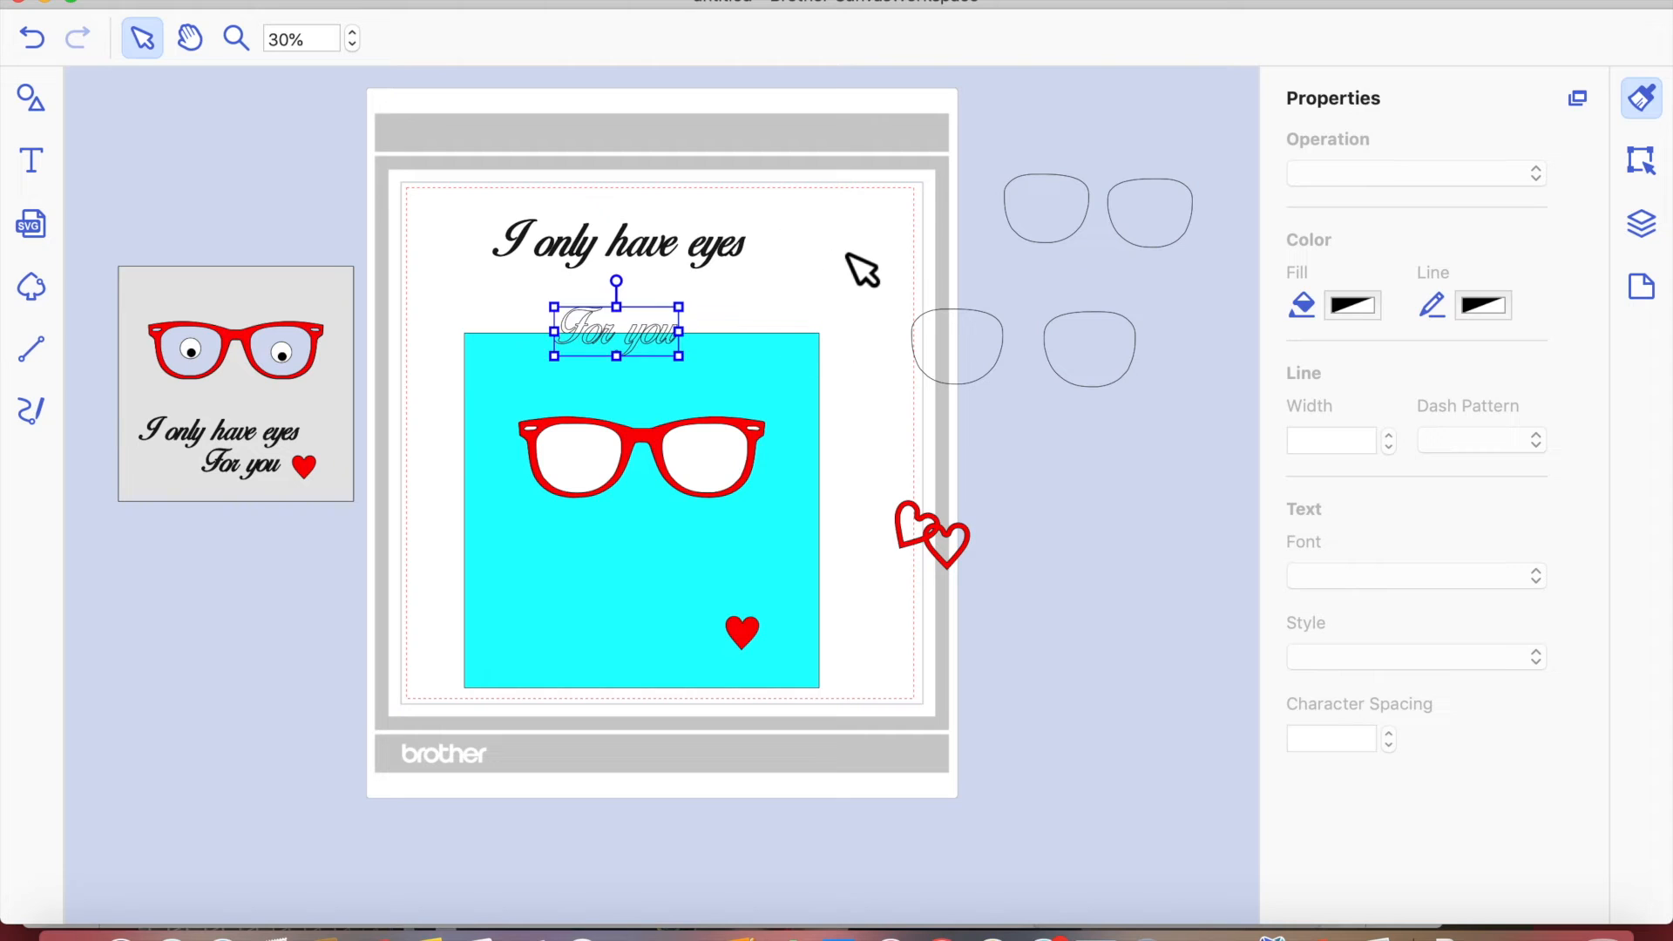
- Set the "For you" text to the Draw operation and fill it with the Lead color
{"action": "left_click", "coordinate": [1536, 175]}
{"action": "left_click", "coordinate": [1452, 206]}
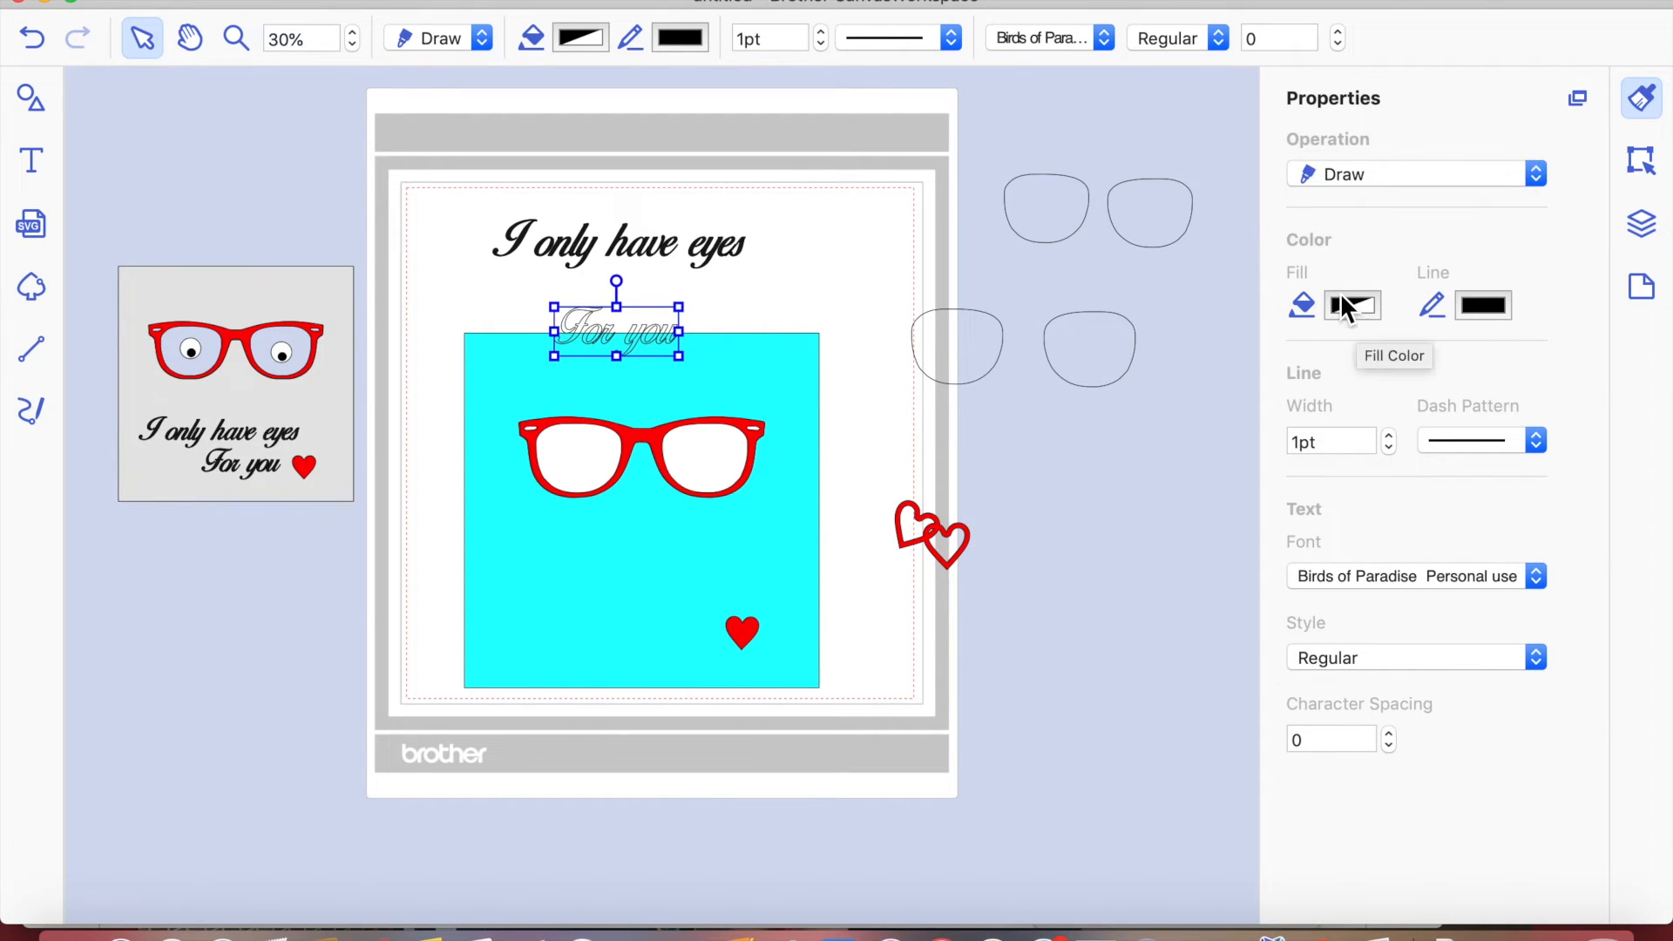
{"action": "left_click", "coordinate": [1347, 304]}
{"action": "left_click", "coordinate": [159, 555]}
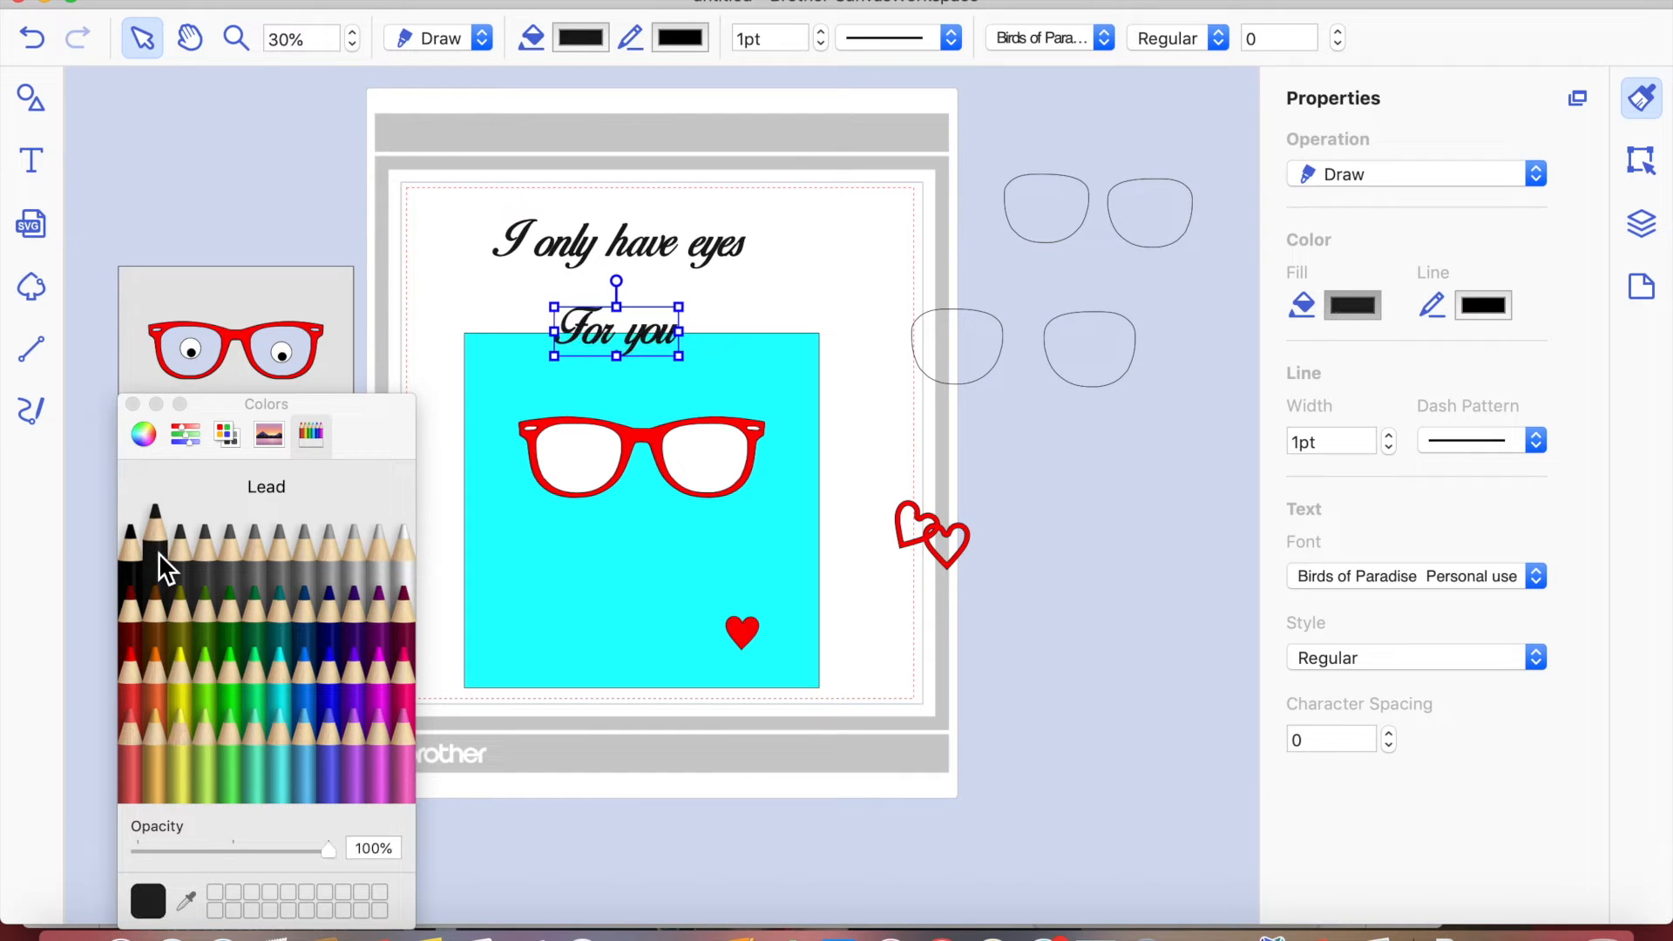
- Arrange both text lines below the glasses on the turquoise square with the solid heart beside "eyes", and close the color picker
{"action": "left_click_drag", "start_coordinate": [549, 262], "coordinate": [558, 579]}
{"action": "left_click_drag", "start_coordinate": [759, 642], "coordinate": [803, 651]}
{"action": "mouse_move", "coordinate": [656, 586]}
{"action": "left_mouse_down"}
{"action": "mouse_move", "coordinate": [675, 578]}
{"action": "mouse_move", "coordinate": [657, 593]}
{"action": "left_mouse_up"}
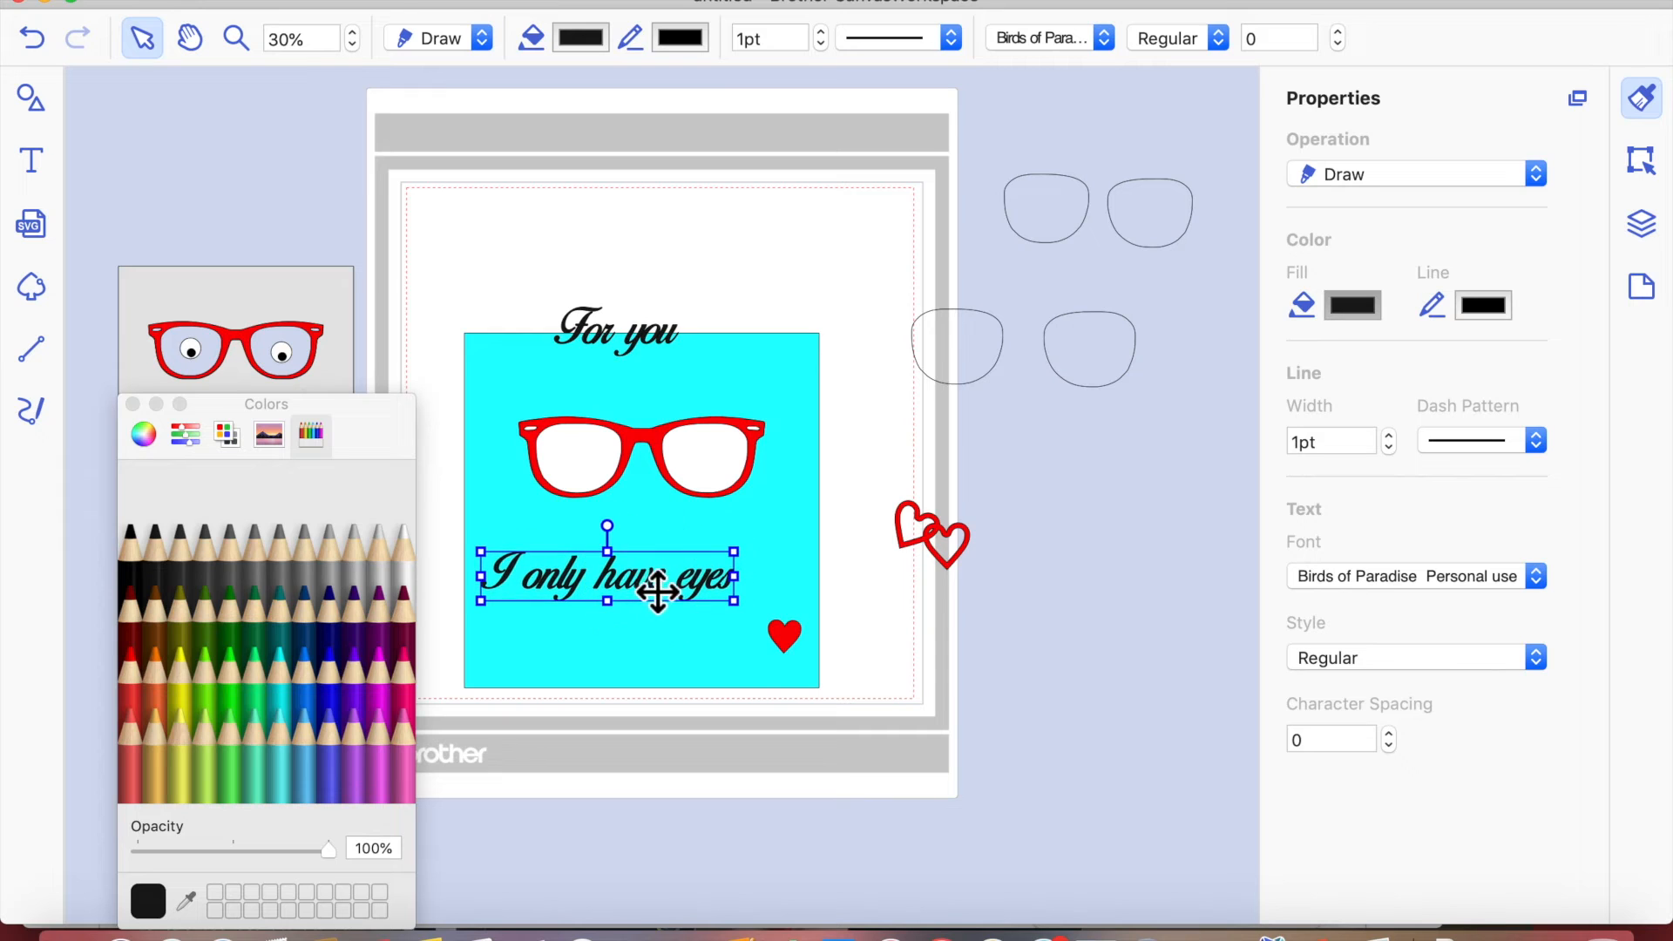
{"action": "left_click", "coordinate": [792, 615]}
{"action": "left_click_drag", "start_coordinate": [792, 614], "coordinate": [775, 573]}
{"action": "mouse_move", "coordinate": [647, 344]}
{"action": "left_mouse_down"}
{"action": "mouse_move", "coordinate": [628, 598]}
{"action": "mouse_move", "coordinate": [635, 636]}
{"action": "mouse_move", "coordinate": [675, 641]}
{"action": "left_mouse_up"}
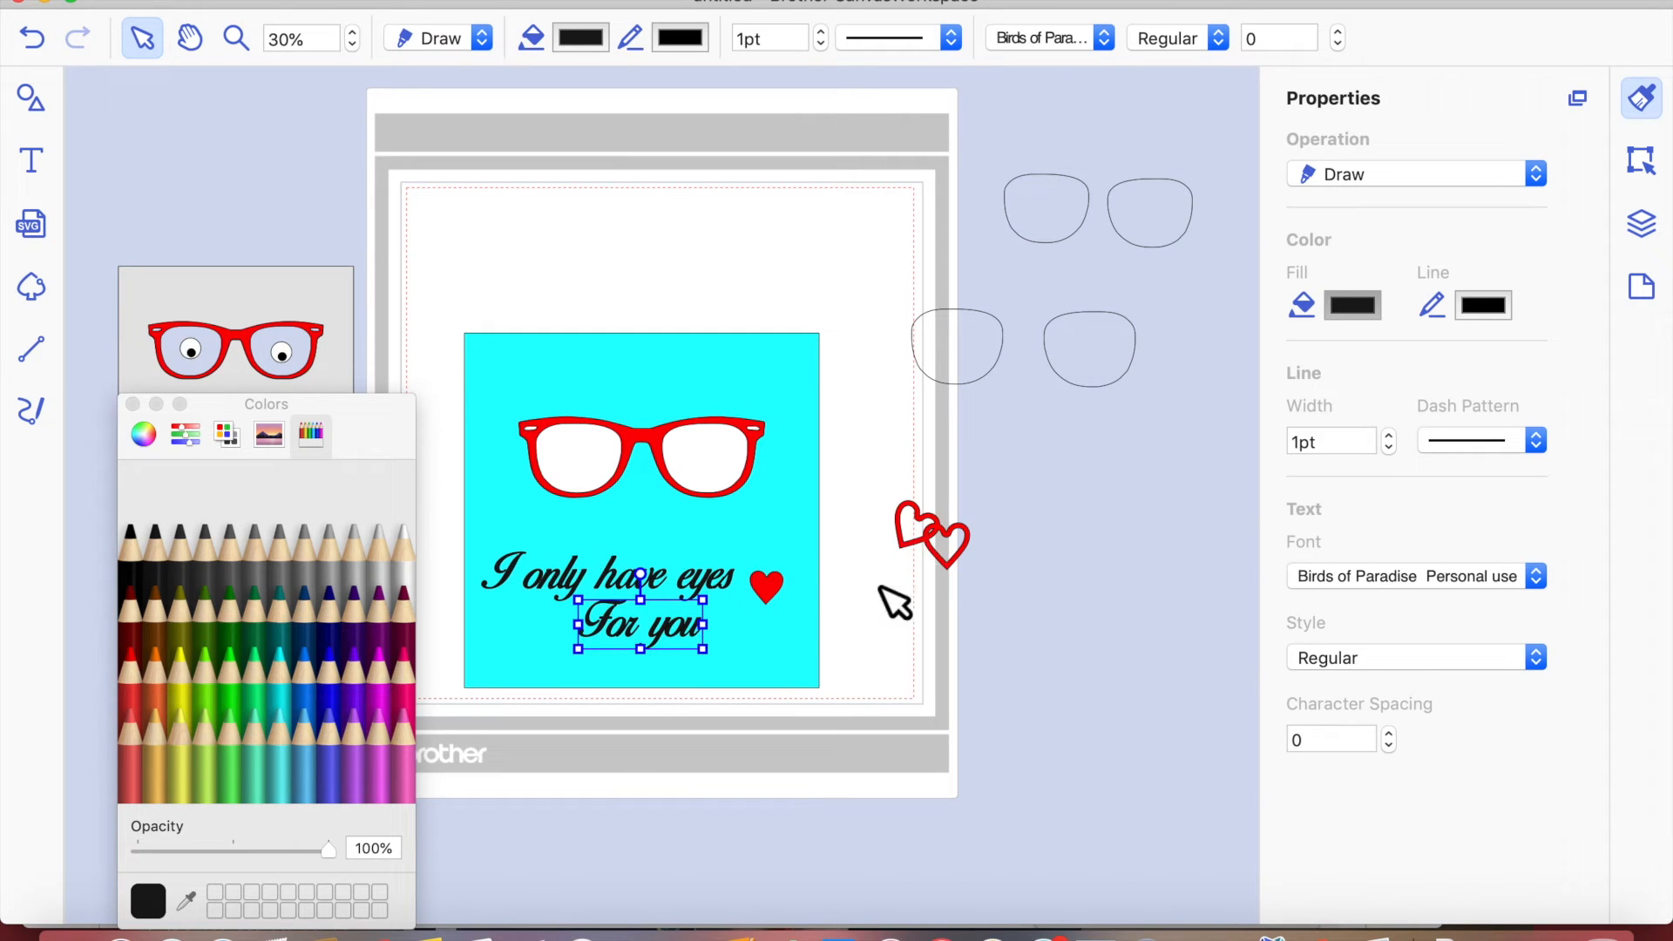
{"action": "left_click", "coordinate": [882, 623]}
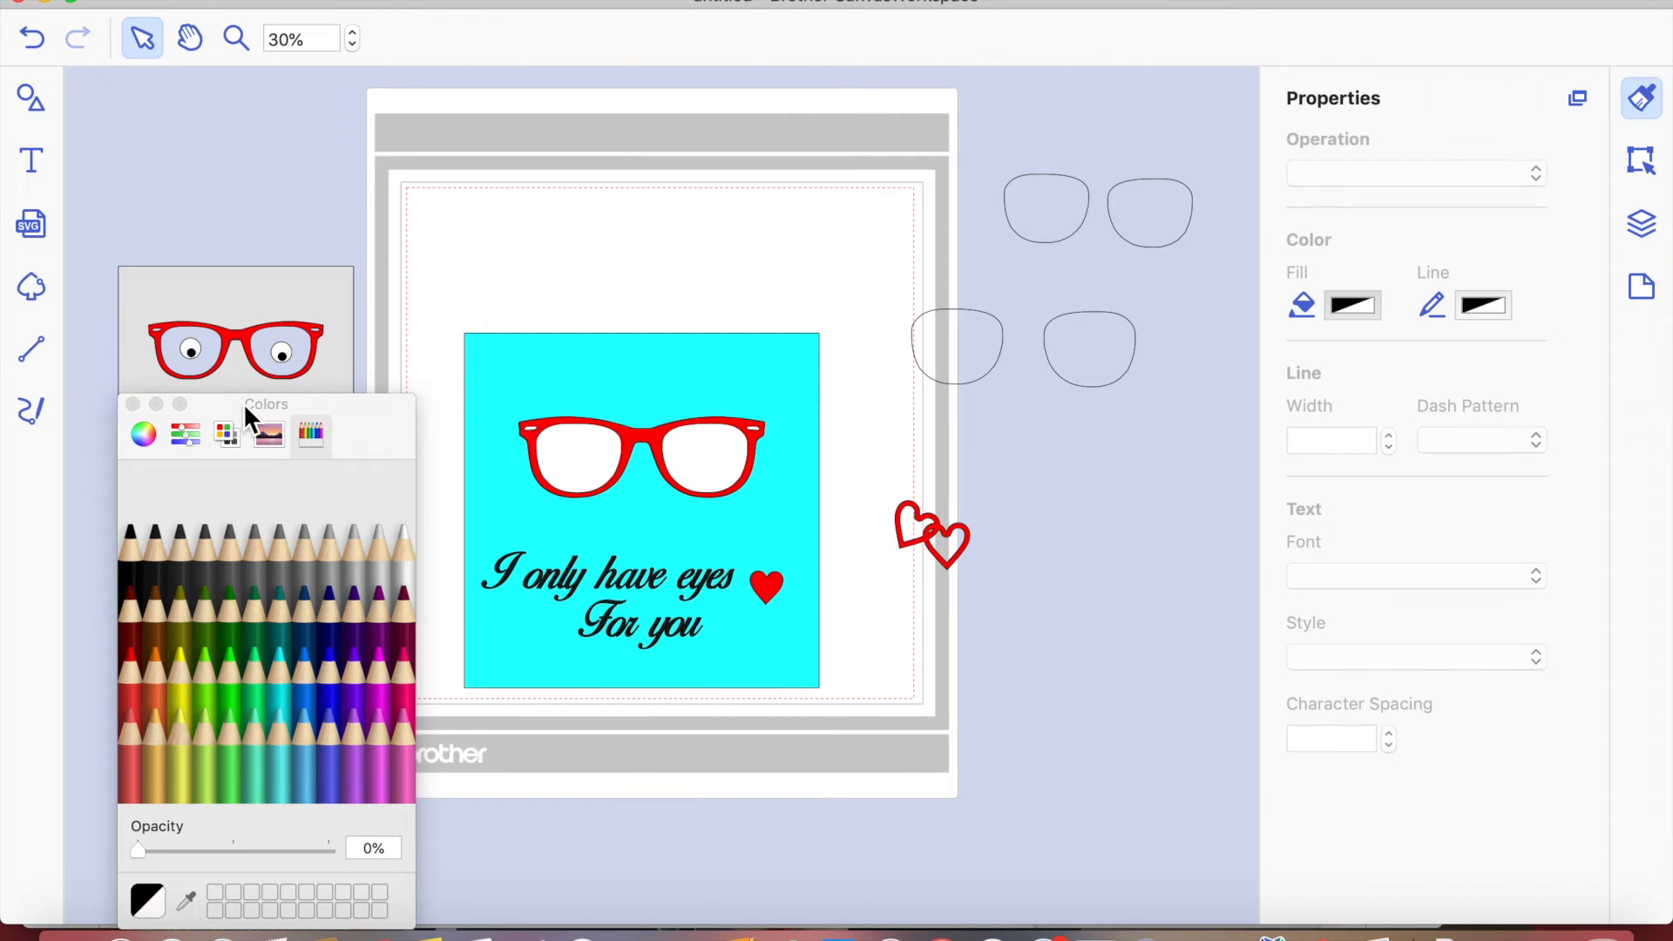
{"action": "left_click", "coordinate": [132, 403]}
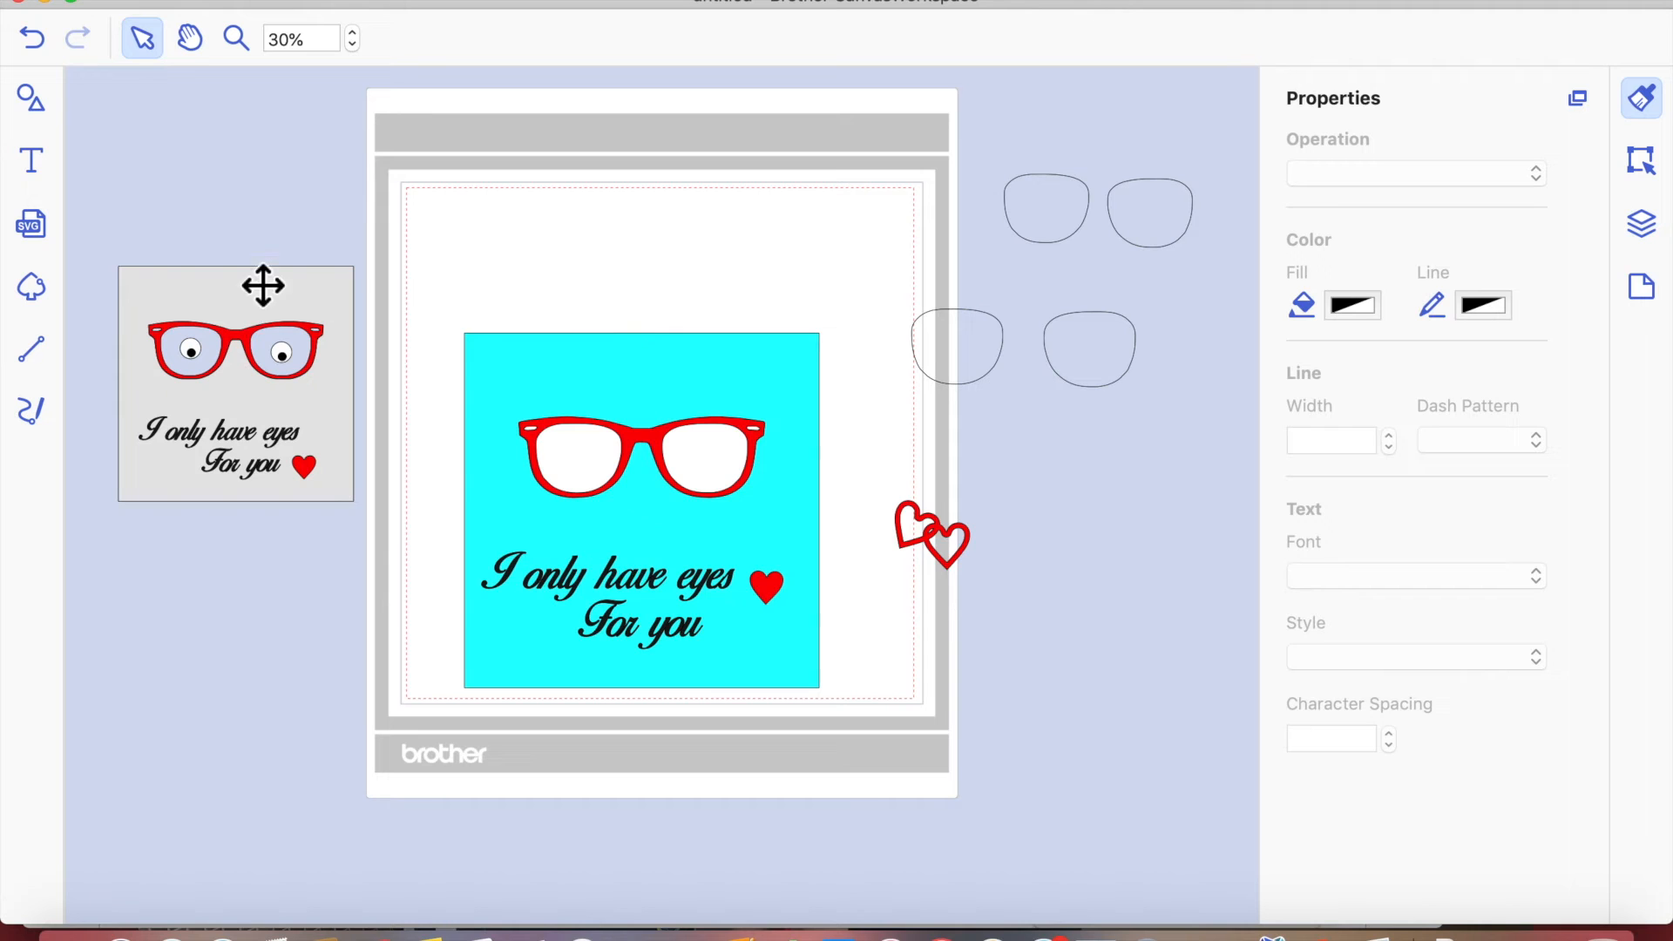
- Add a small plain circle above the turquoise square, duplicate it, and shrink the copy to pupil size
{"action": "left_click", "coordinate": [30, 97]}
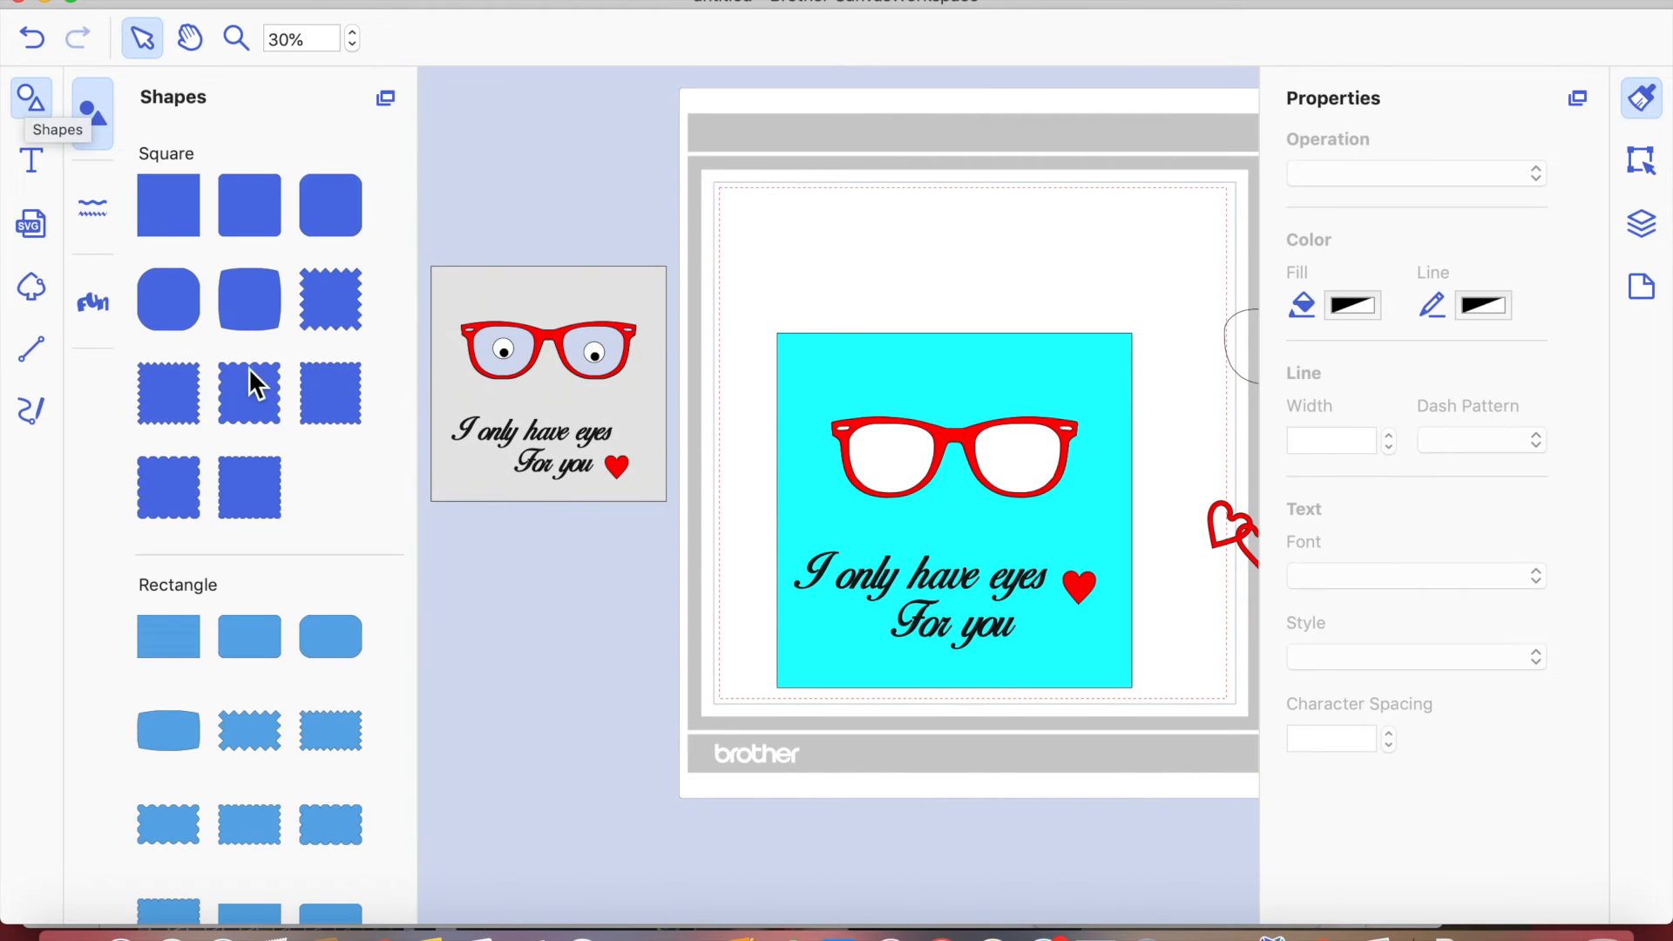
{"action": "scroll", "coordinate": [254, 668], "scroll_direction": "down", "scroll_amount": 15}
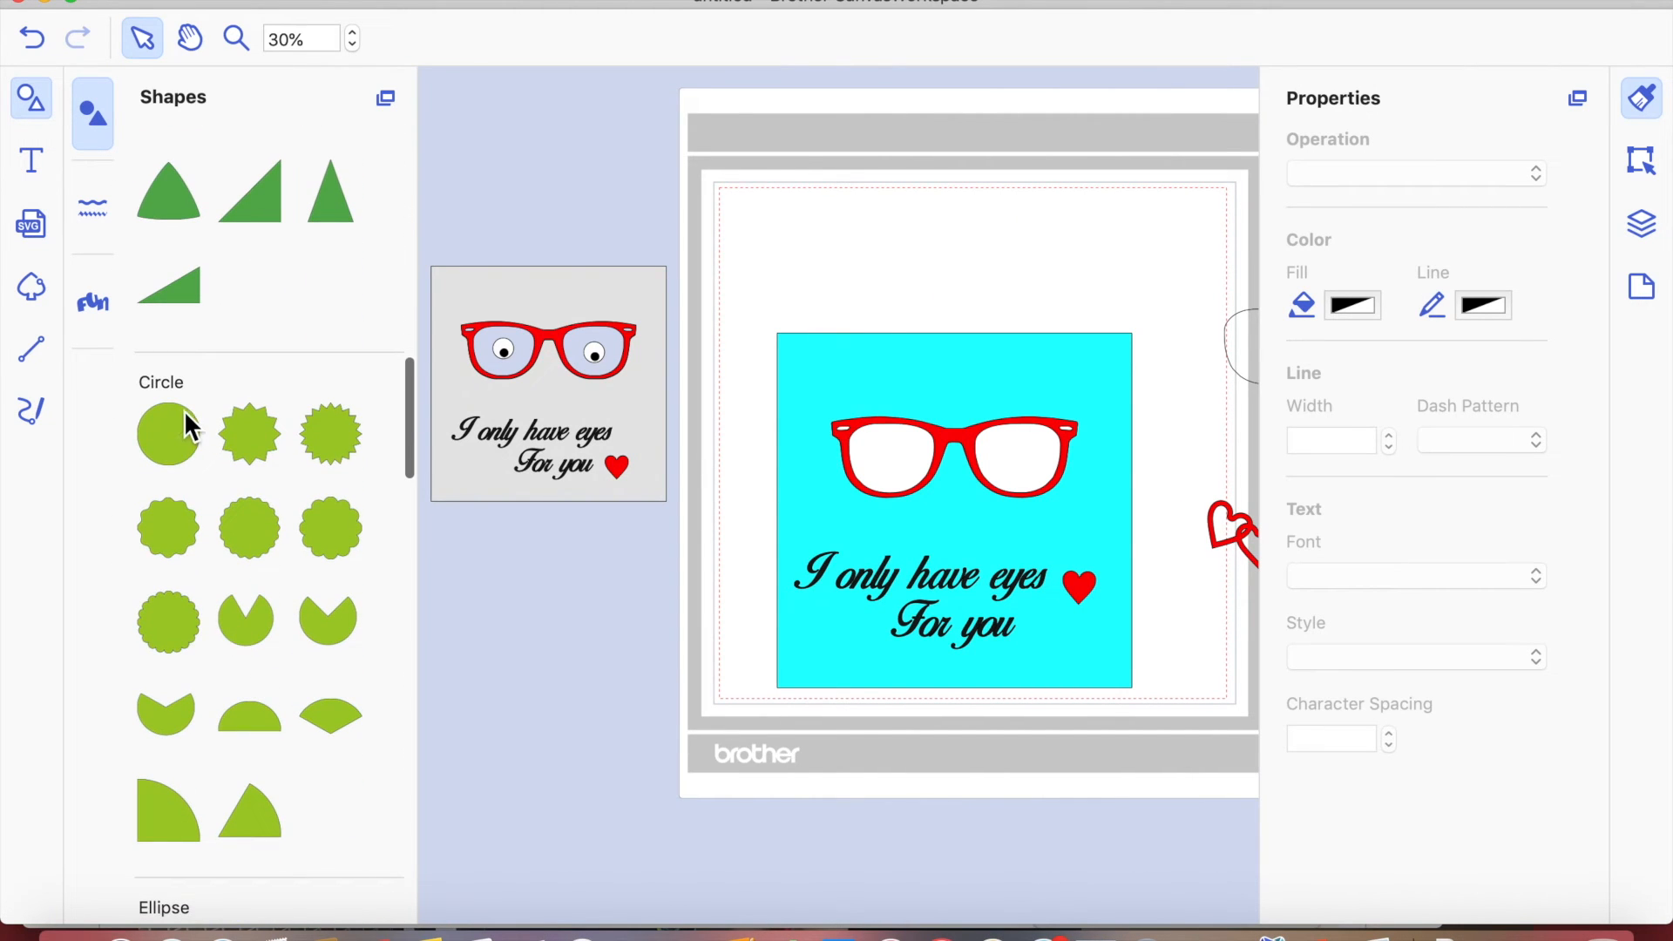
{"action": "left_click", "coordinate": [184, 419]}
{"action": "left_click_drag", "start_coordinate": [719, 187], "coordinate": [866, 269]}
{"action": "left_click_drag", "start_coordinate": [874, 345], "coordinate": [861, 262]}
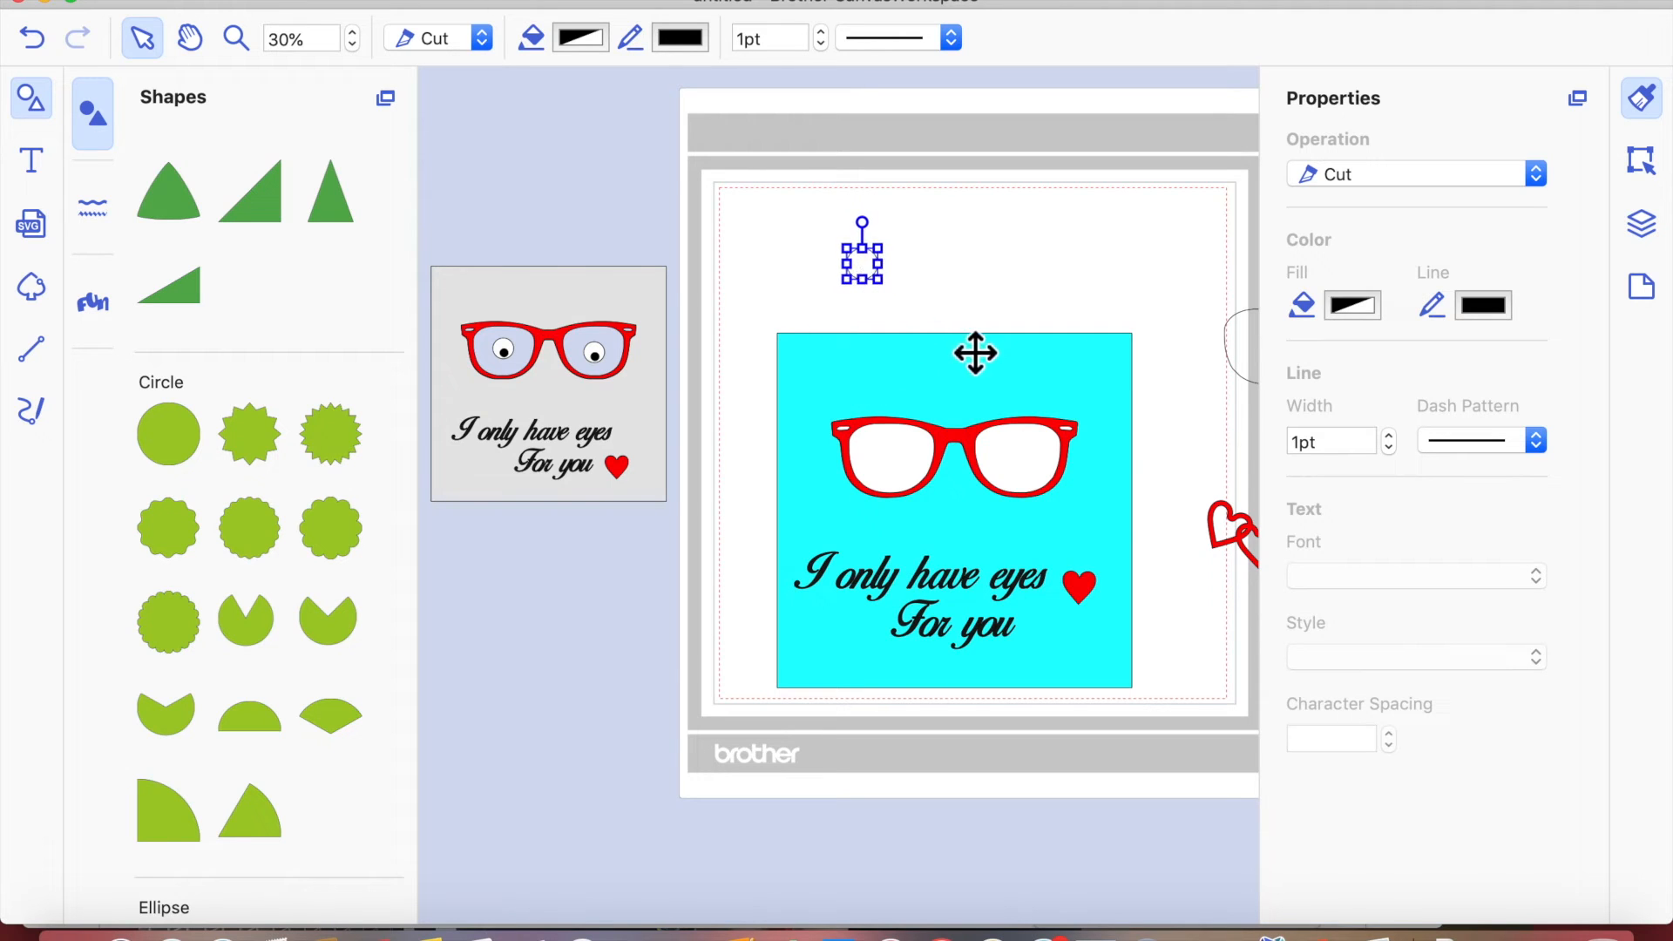
{"action": "key", "text": "super+v"}
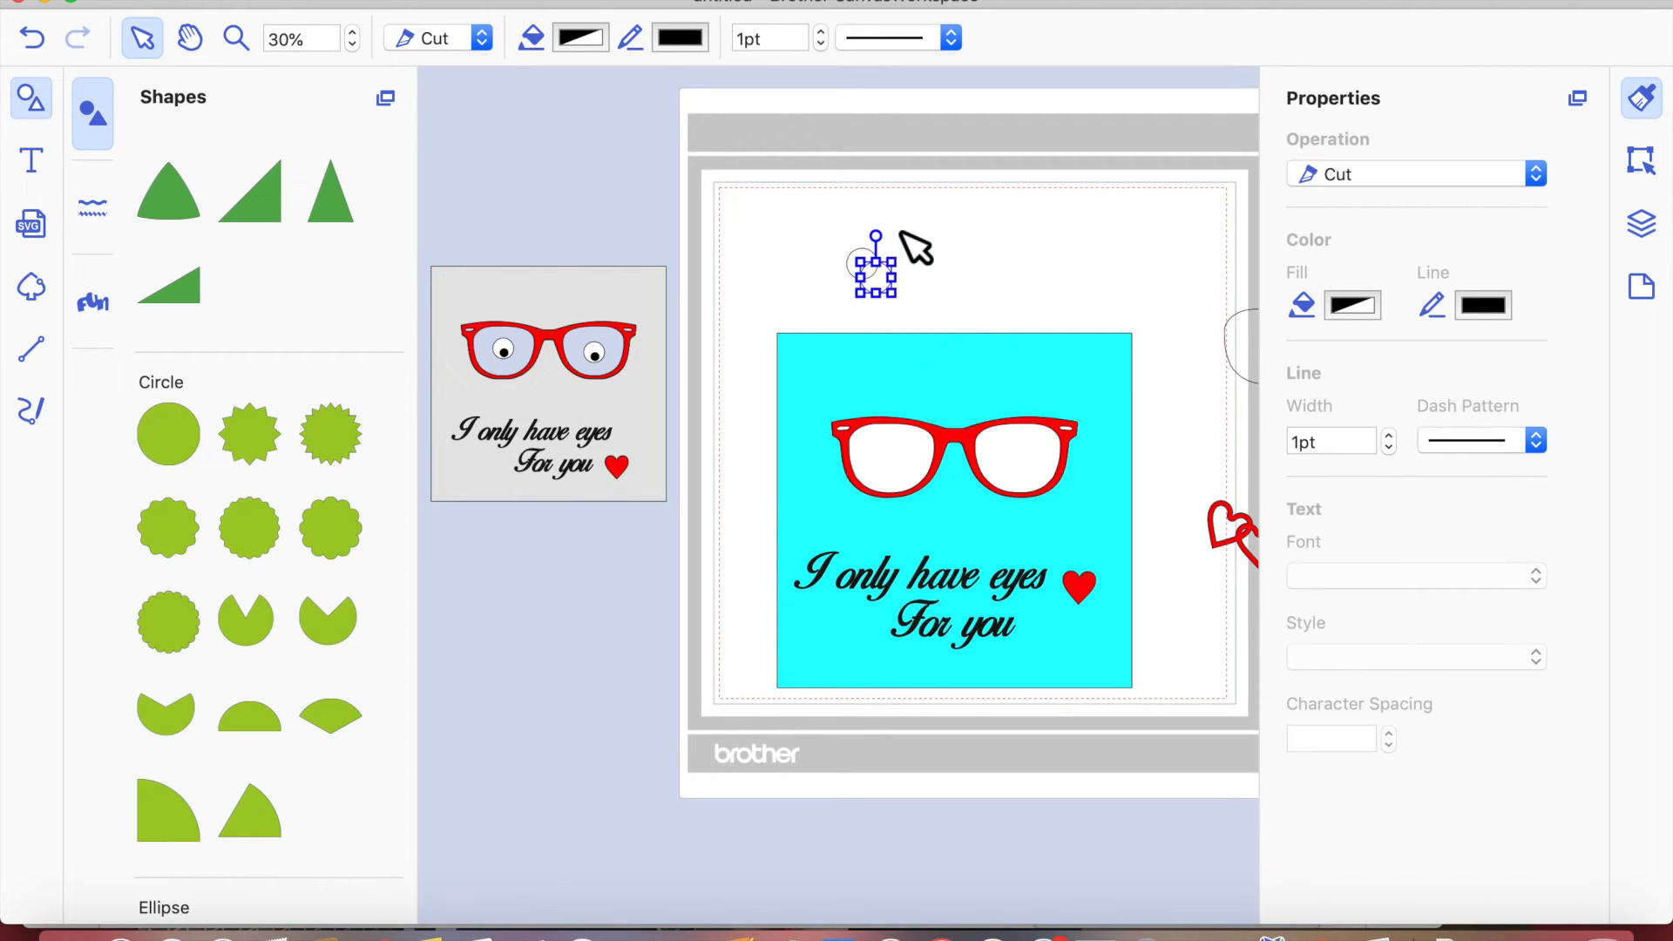
{"action": "left_click_drag", "start_coordinate": [862, 261], "coordinate": [882, 275]}
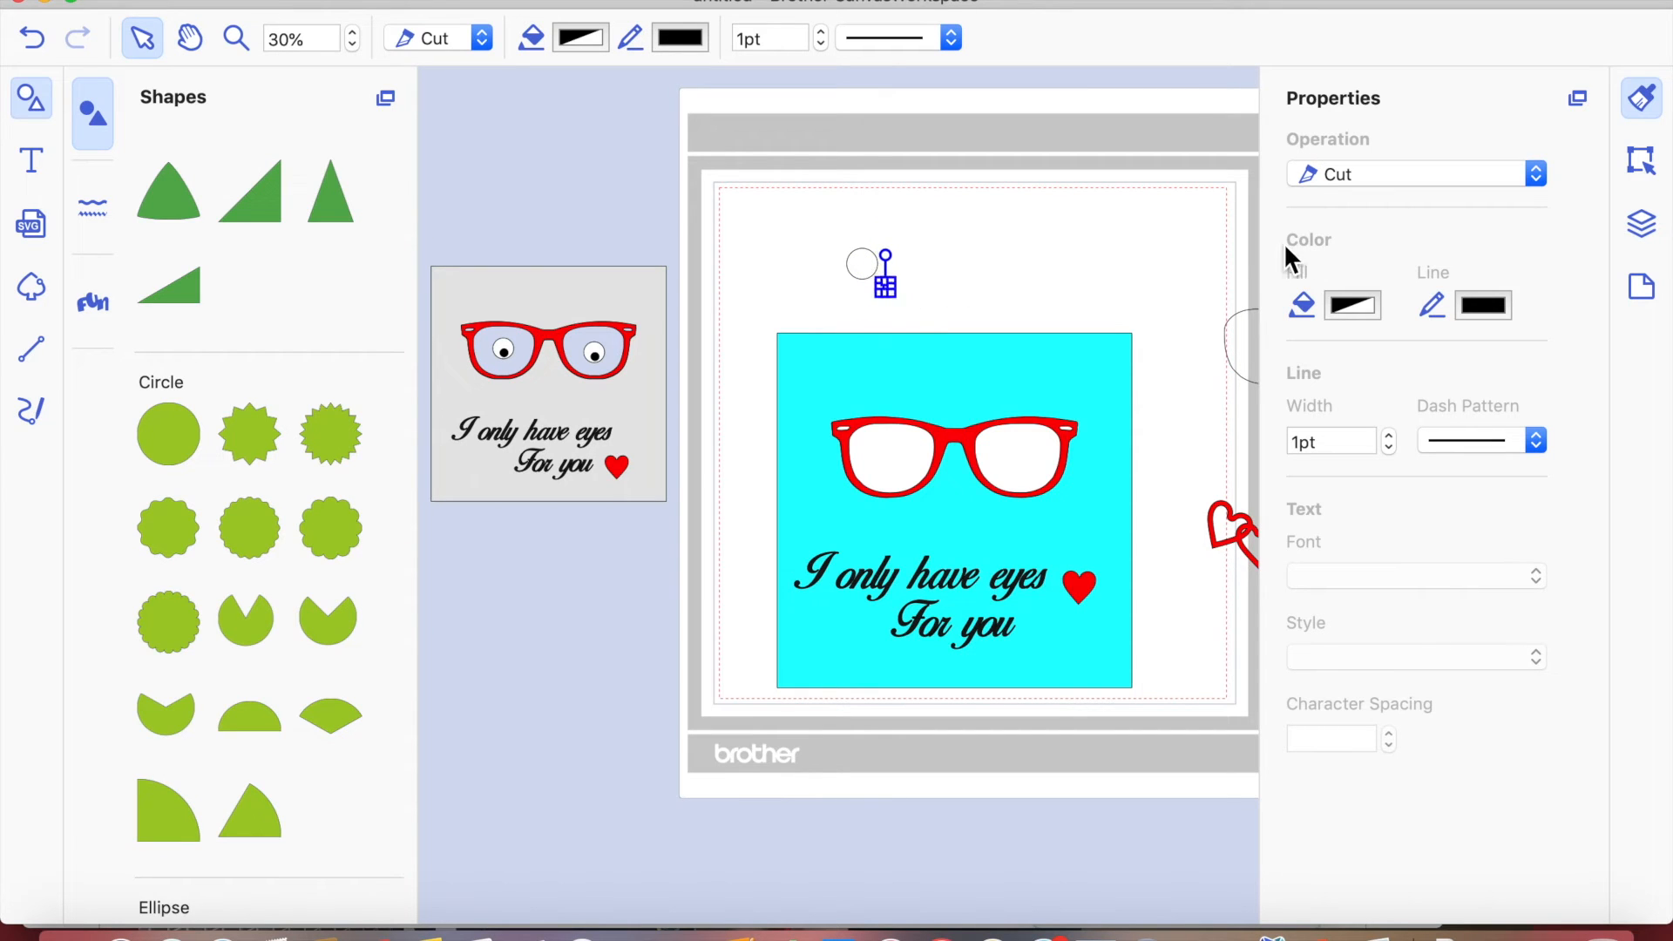
- Fill the larger of the two circles with the Snow color
{"action": "left_click", "coordinate": [868, 273]}
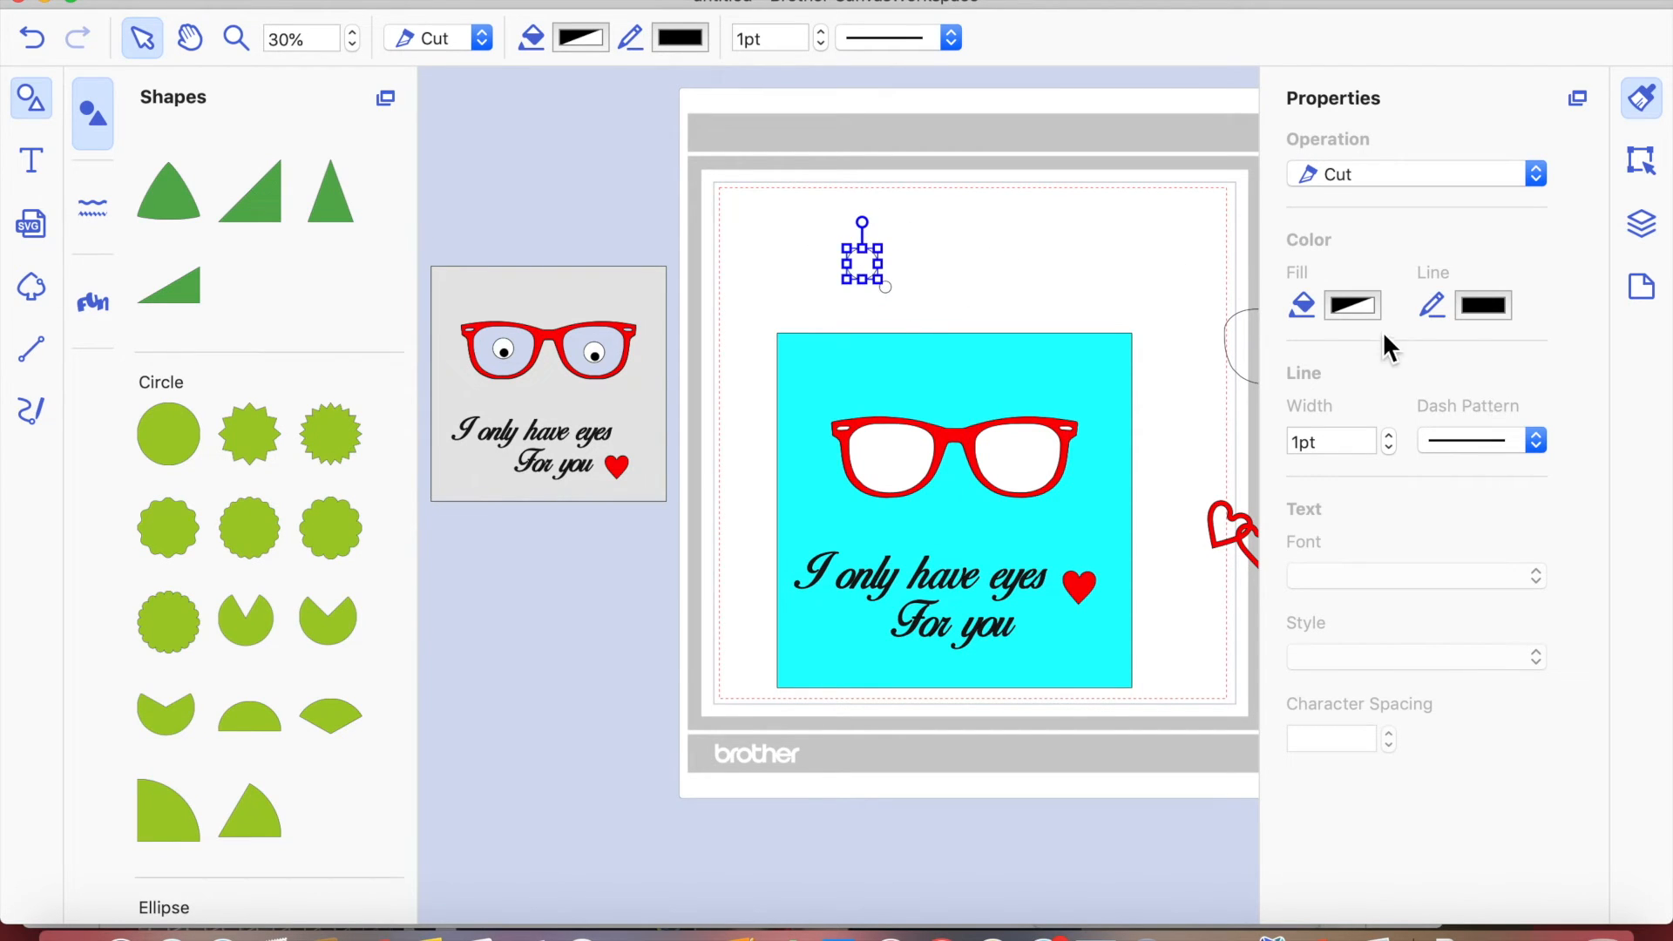
{"action": "left_click", "coordinate": [1354, 306]}
{"action": "left_click", "coordinate": [408, 547]}
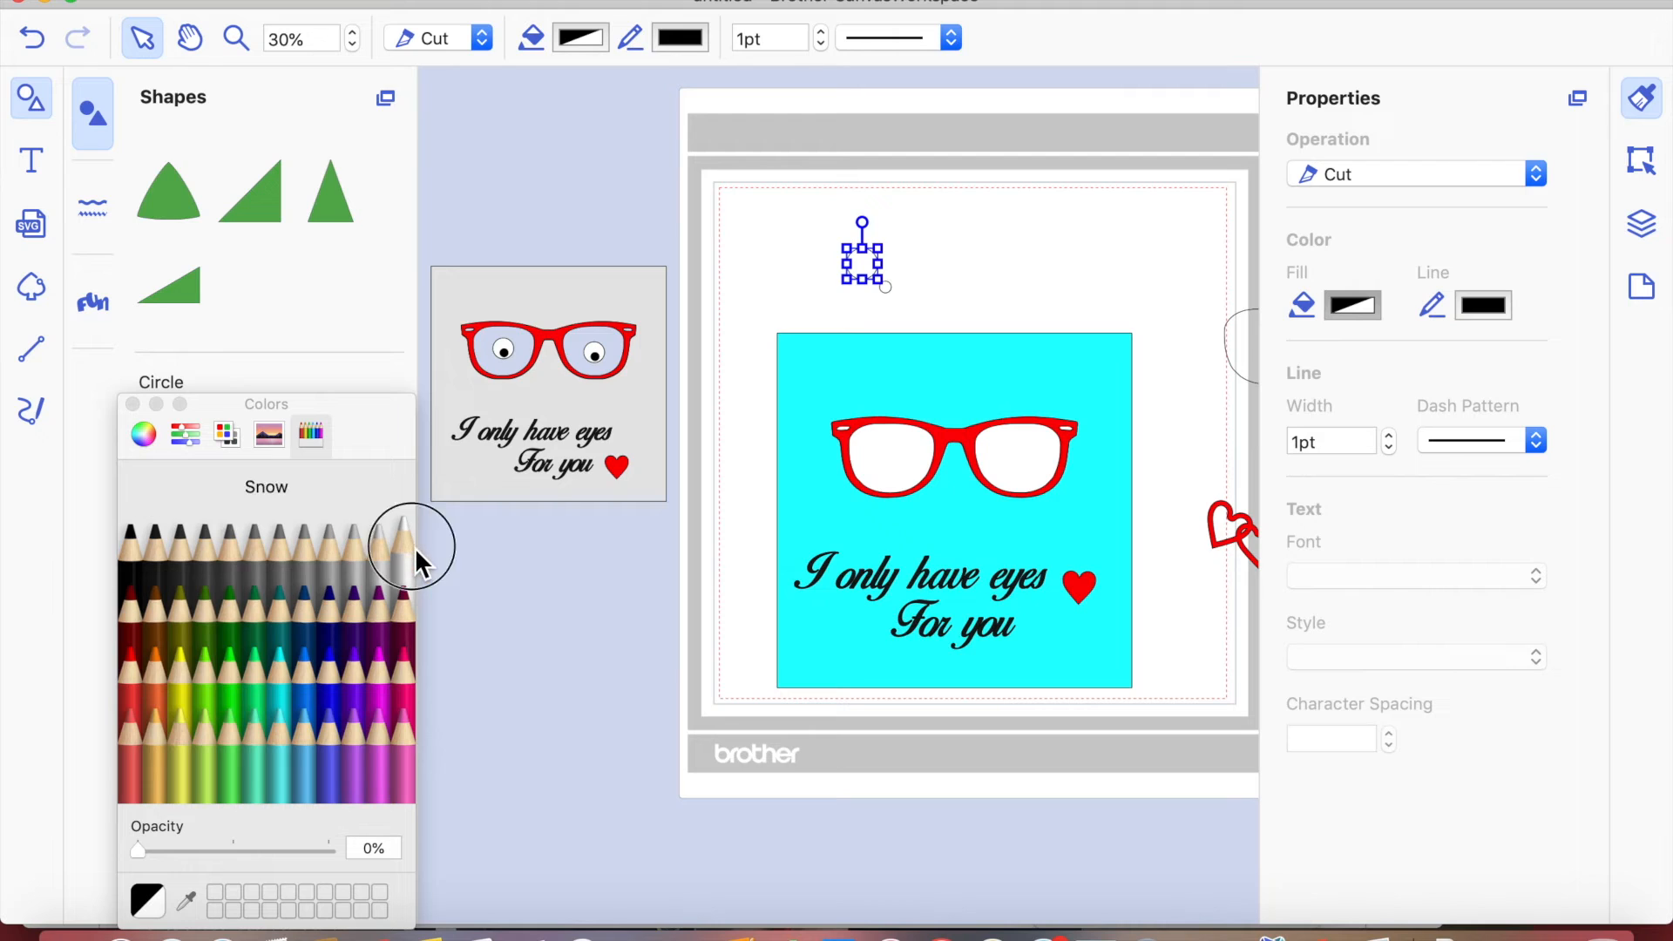
- Fill the small circle with black, center it inside the larger circle, and group the two as one eye
{"action": "left_click", "coordinate": [898, 306]}
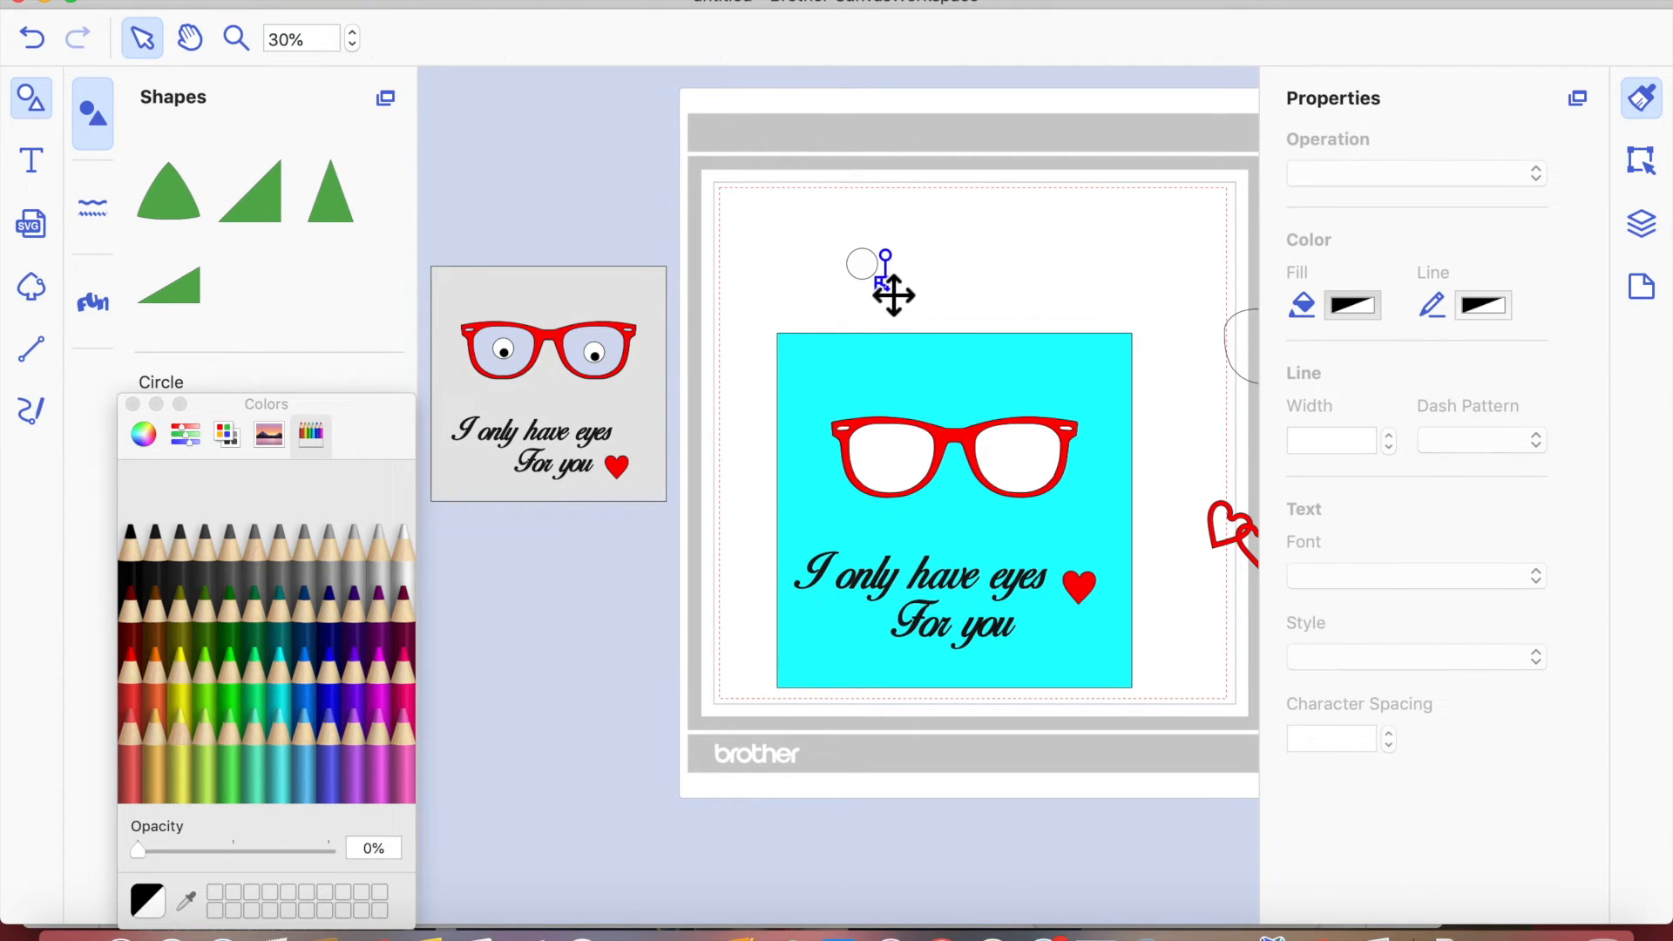
{"action": "left_click", "coordinate": [893, 296]}
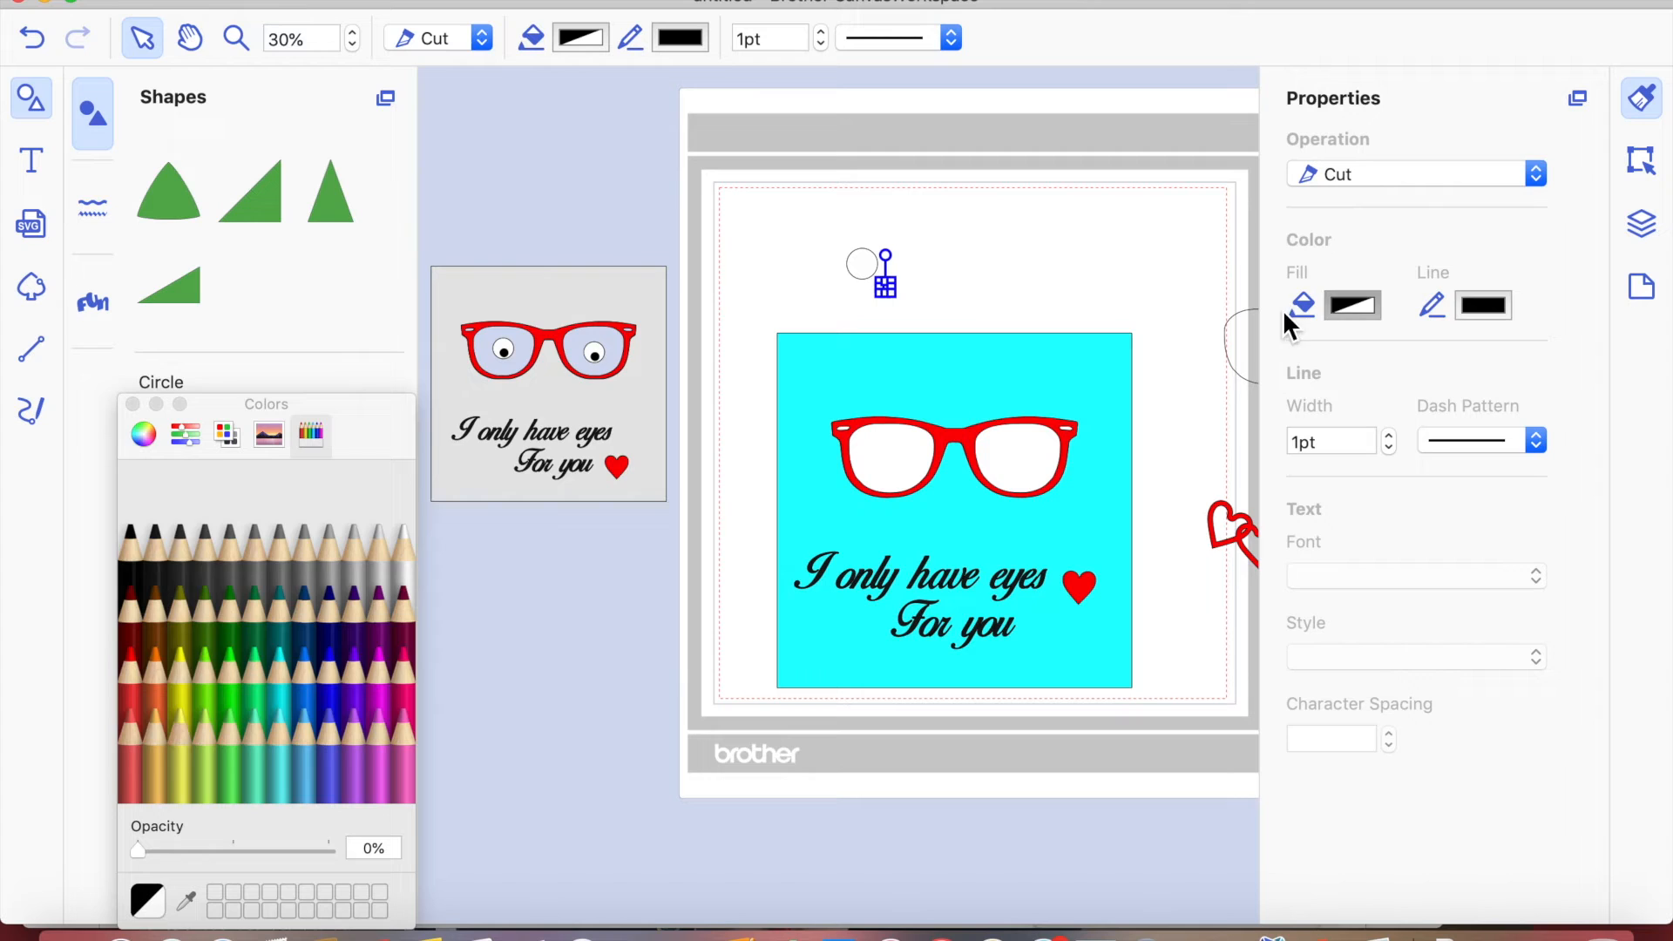
{"action": "left_click", "coordinate": [166, 568]}
{"action": "left_click", "coordinate": [944, 258]}
{"action": "mouse_move", "coordinate": [898, 301]}
{"action": "left_mouse_down"}
{"action": "mouse_move", "coordinate": [837, 244]}
{"action": "mouse_move", "coordinate": [917, 302]}
{"action": "left_mouse_up"}
{"action": "left_click", "coordinate": [998, 277]}
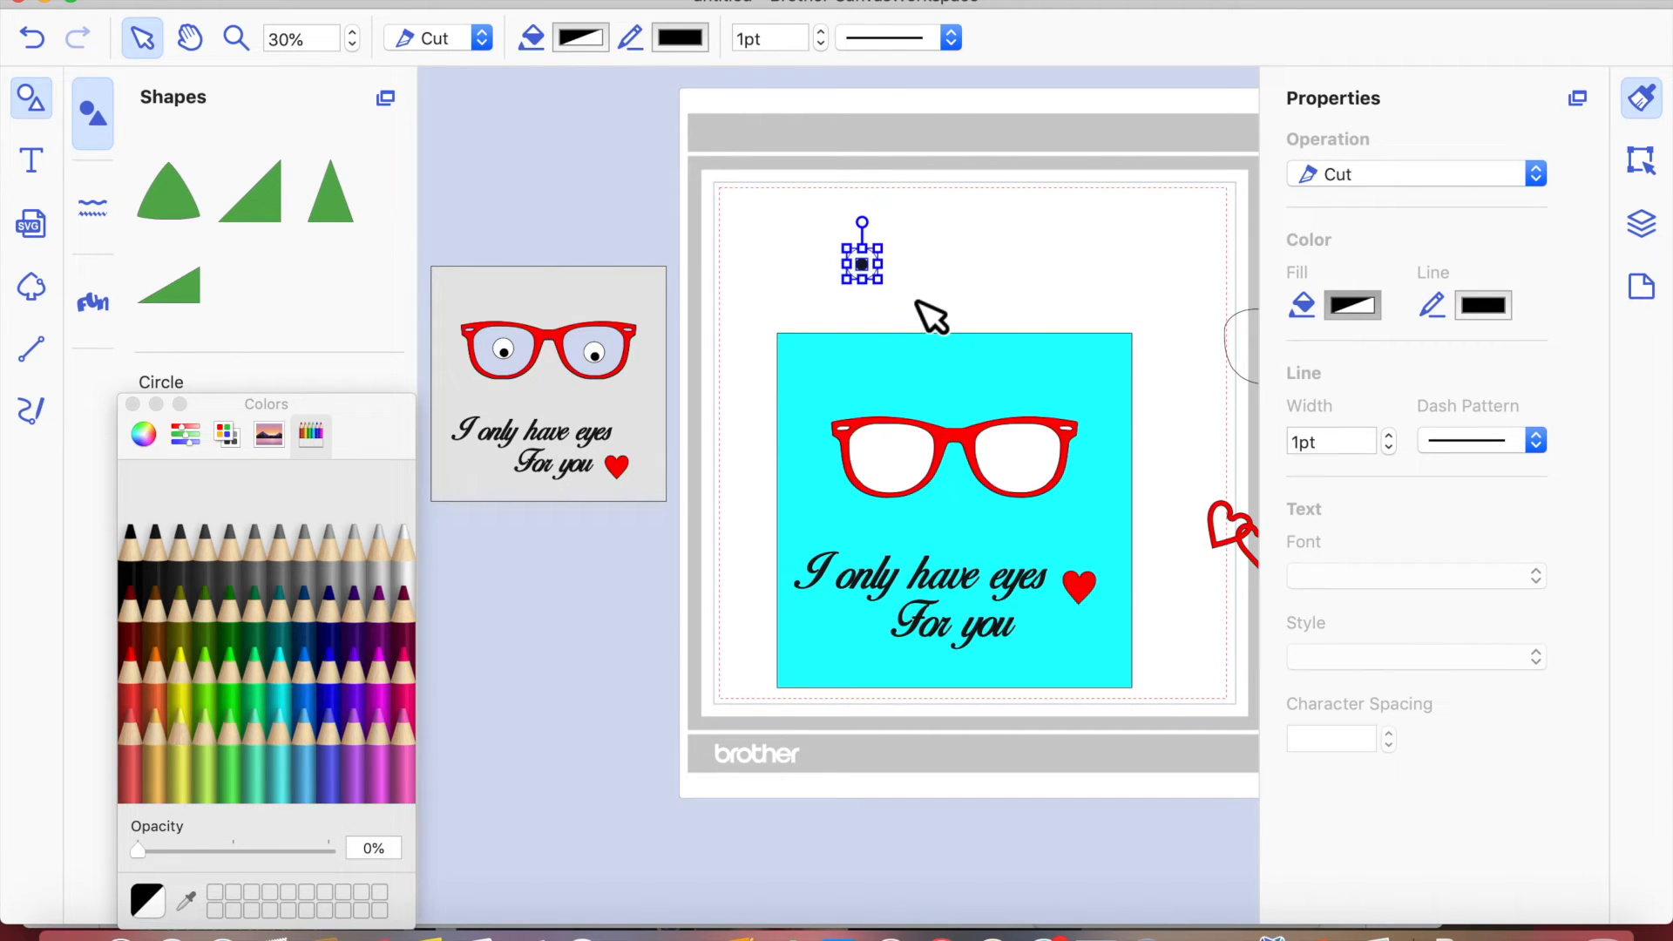
- Duplicate the eye and place one eye in each lens of the red glasses on the turquoise square
{"action": "key", "text": "super+v"}
{"action": "left_click", "coordinate": [986, 248]}
{"action": "left_click", "coordinate": [917, 302]}
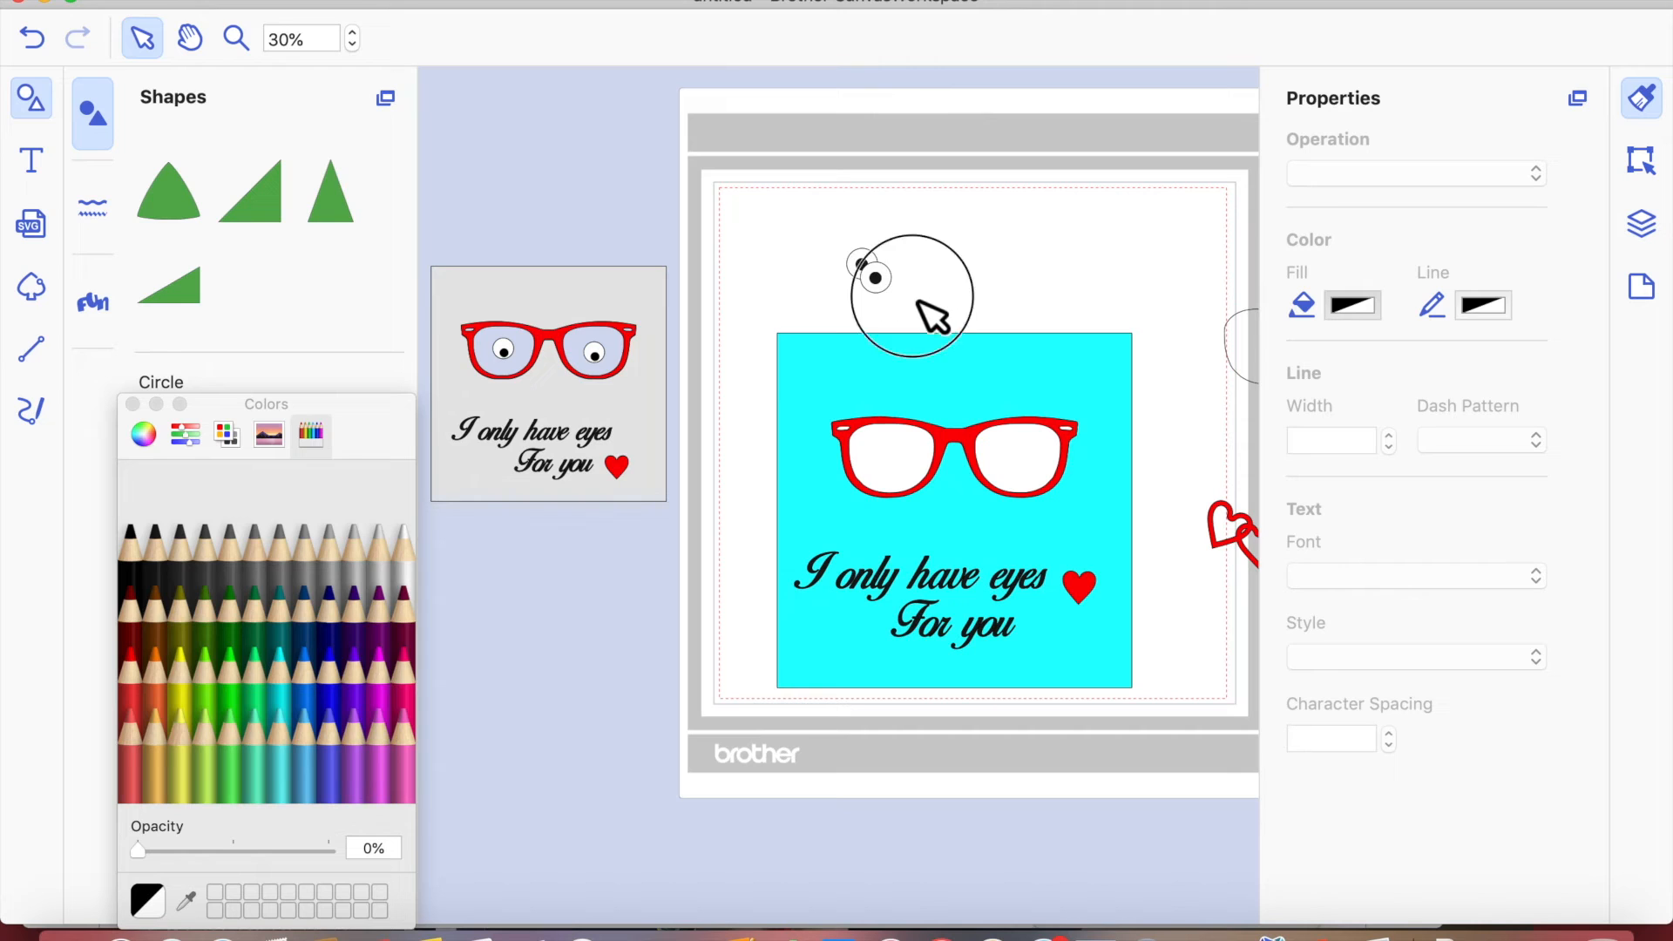
{"action": "left_click", "coordinate": [879, 279]}
{"action": "left_click_drag", "start_coordinate": [959, 338], "coordinate": [1020, 471]}
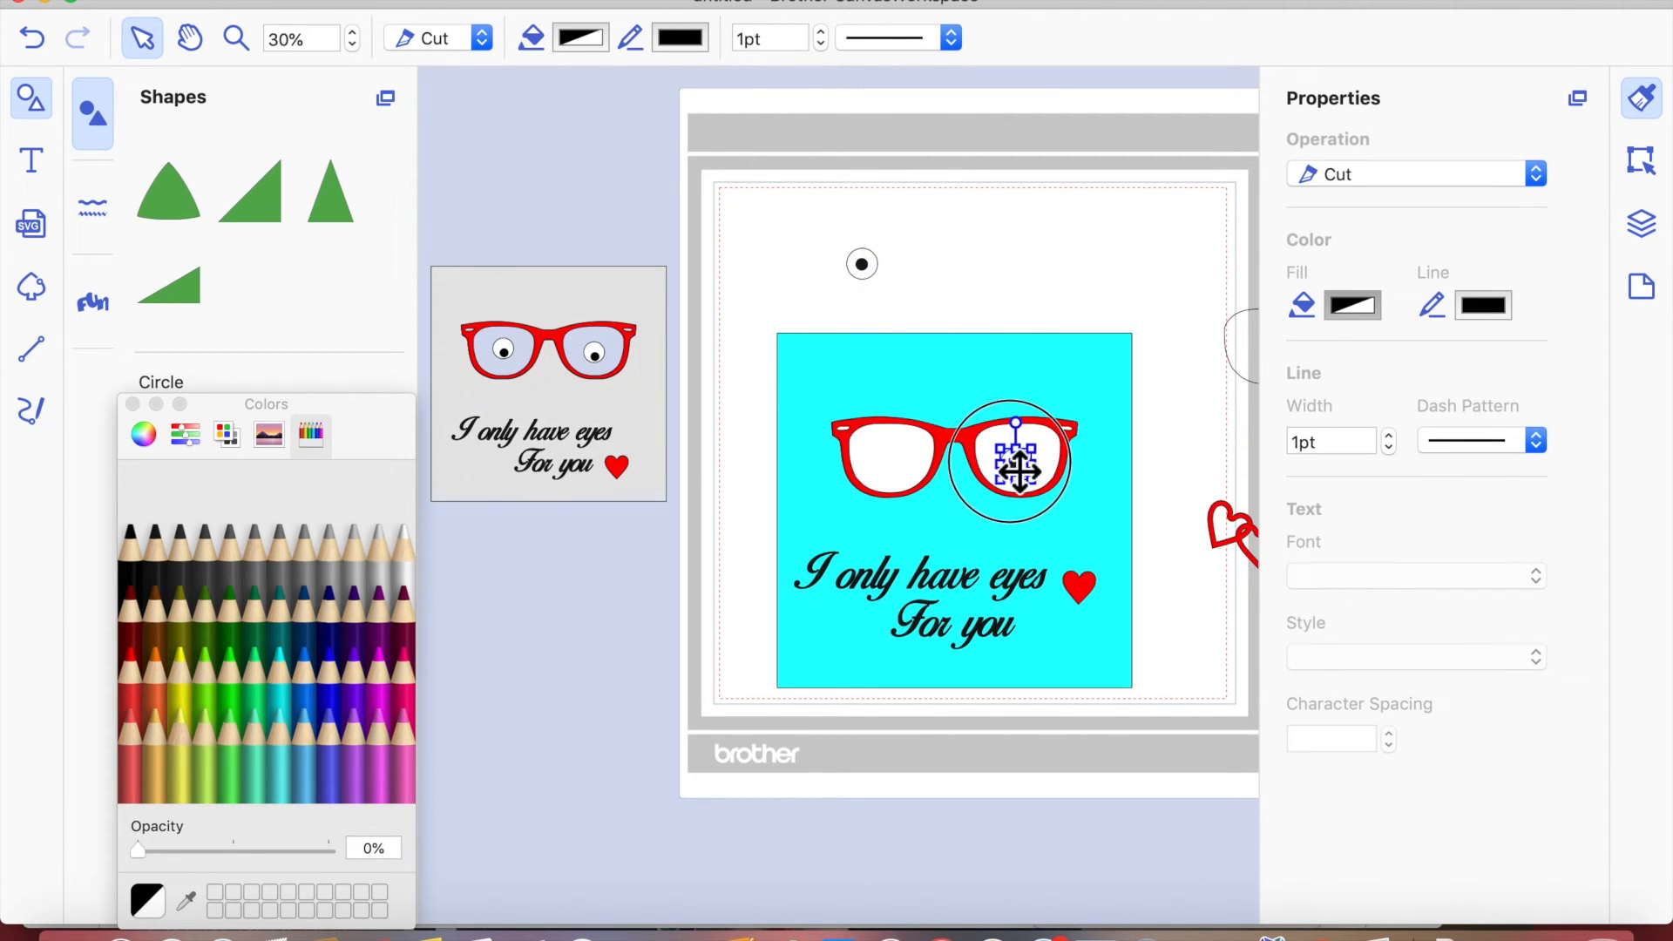
{"action": "left_click_drag", "start_coordinate": [821, 222], "coordinate": [910, 466]}
{"action": "left_click", "coordinate": [1025, 163]}
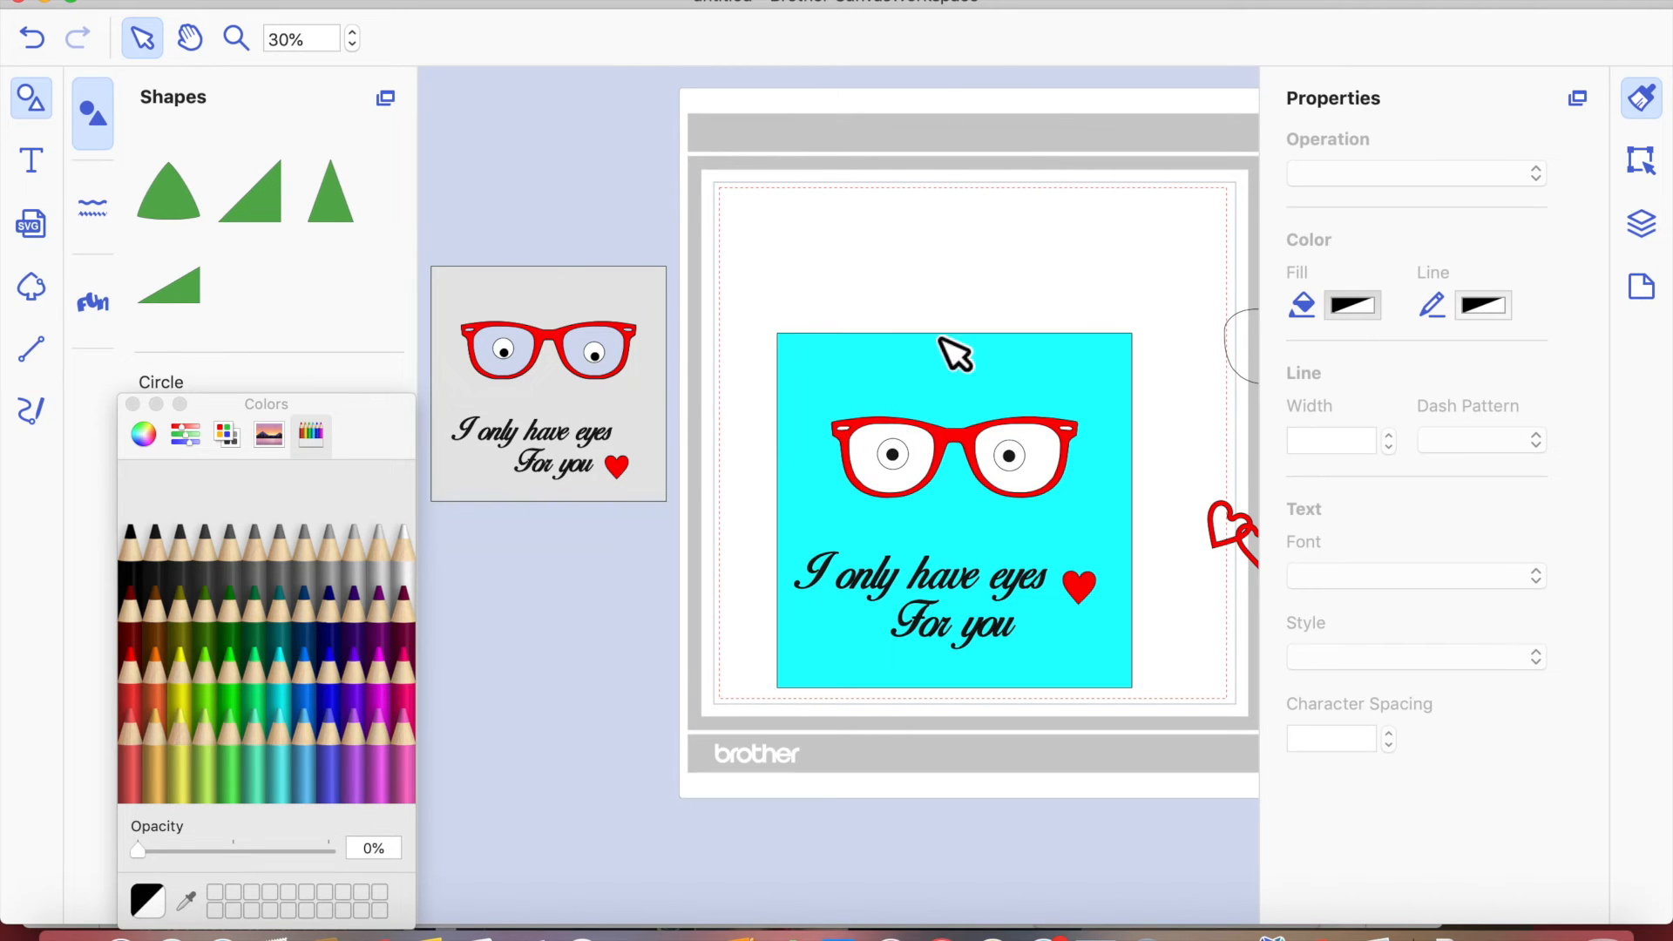
- Move the loose lens outlines and the linked hearts from beside the mat onto the turquoise square
{"action": "scroll", "coordinate": [866, 377], "scroll_direction": "right", "scroll_amount": 5}
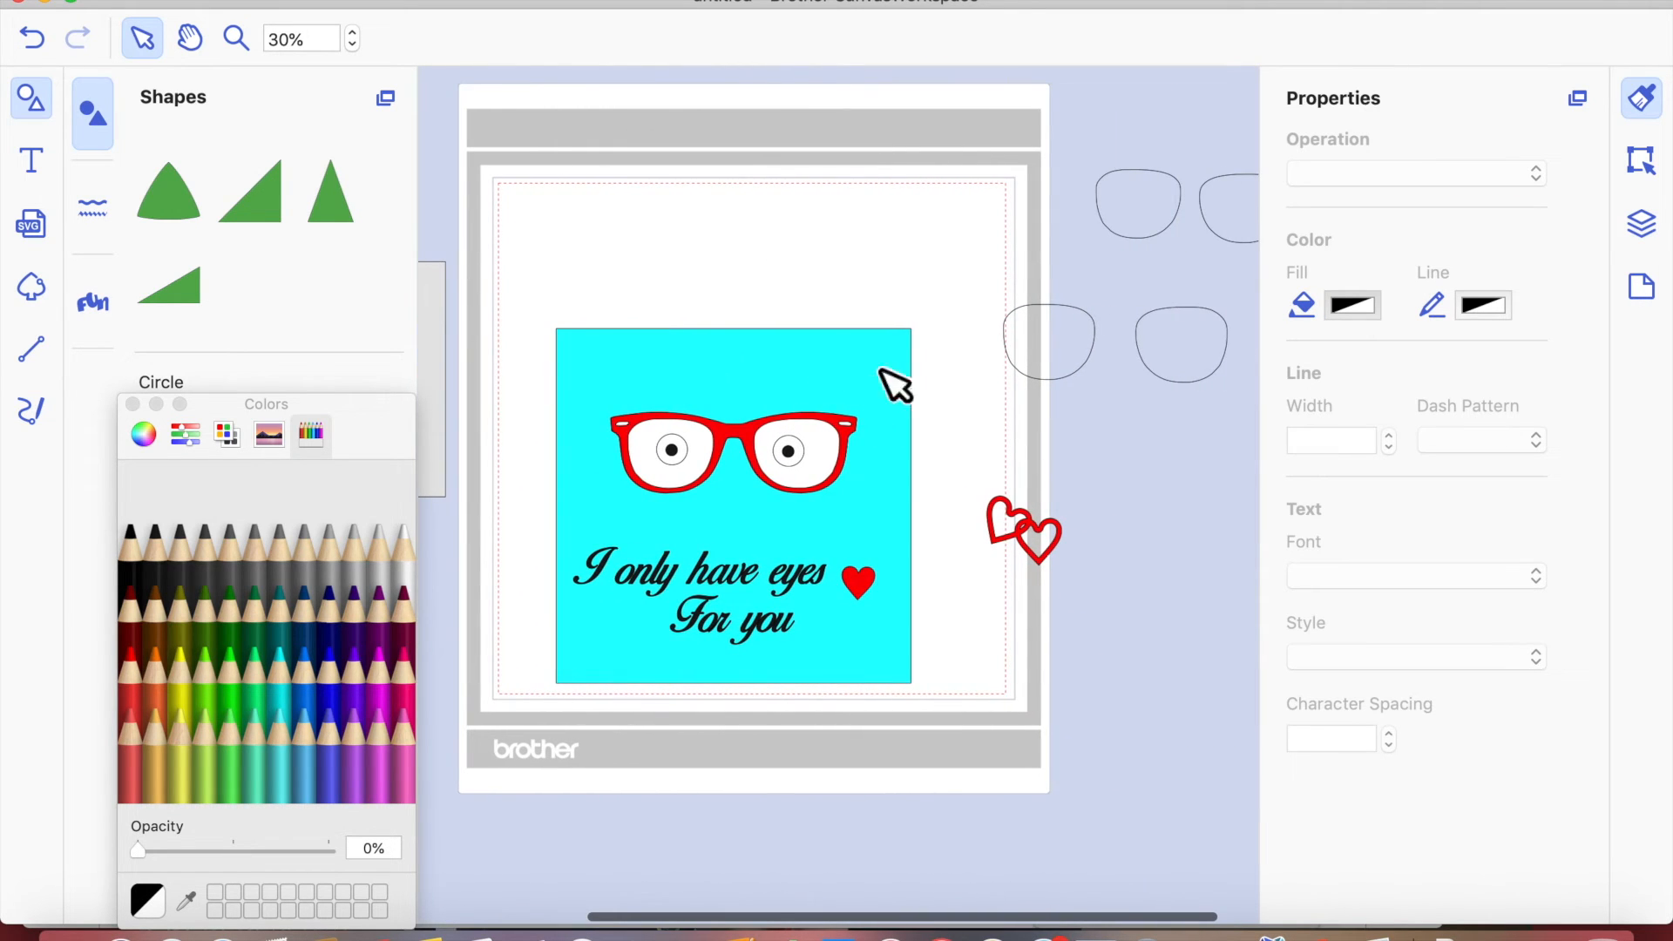
{"action": "left_click_drag", "start_coordinate": [1072, 355], "coordinate": [748, 382]}
{"action": "left_click_drag", "start_coordinate": [945, 296], "coordinate": [775, 396]}
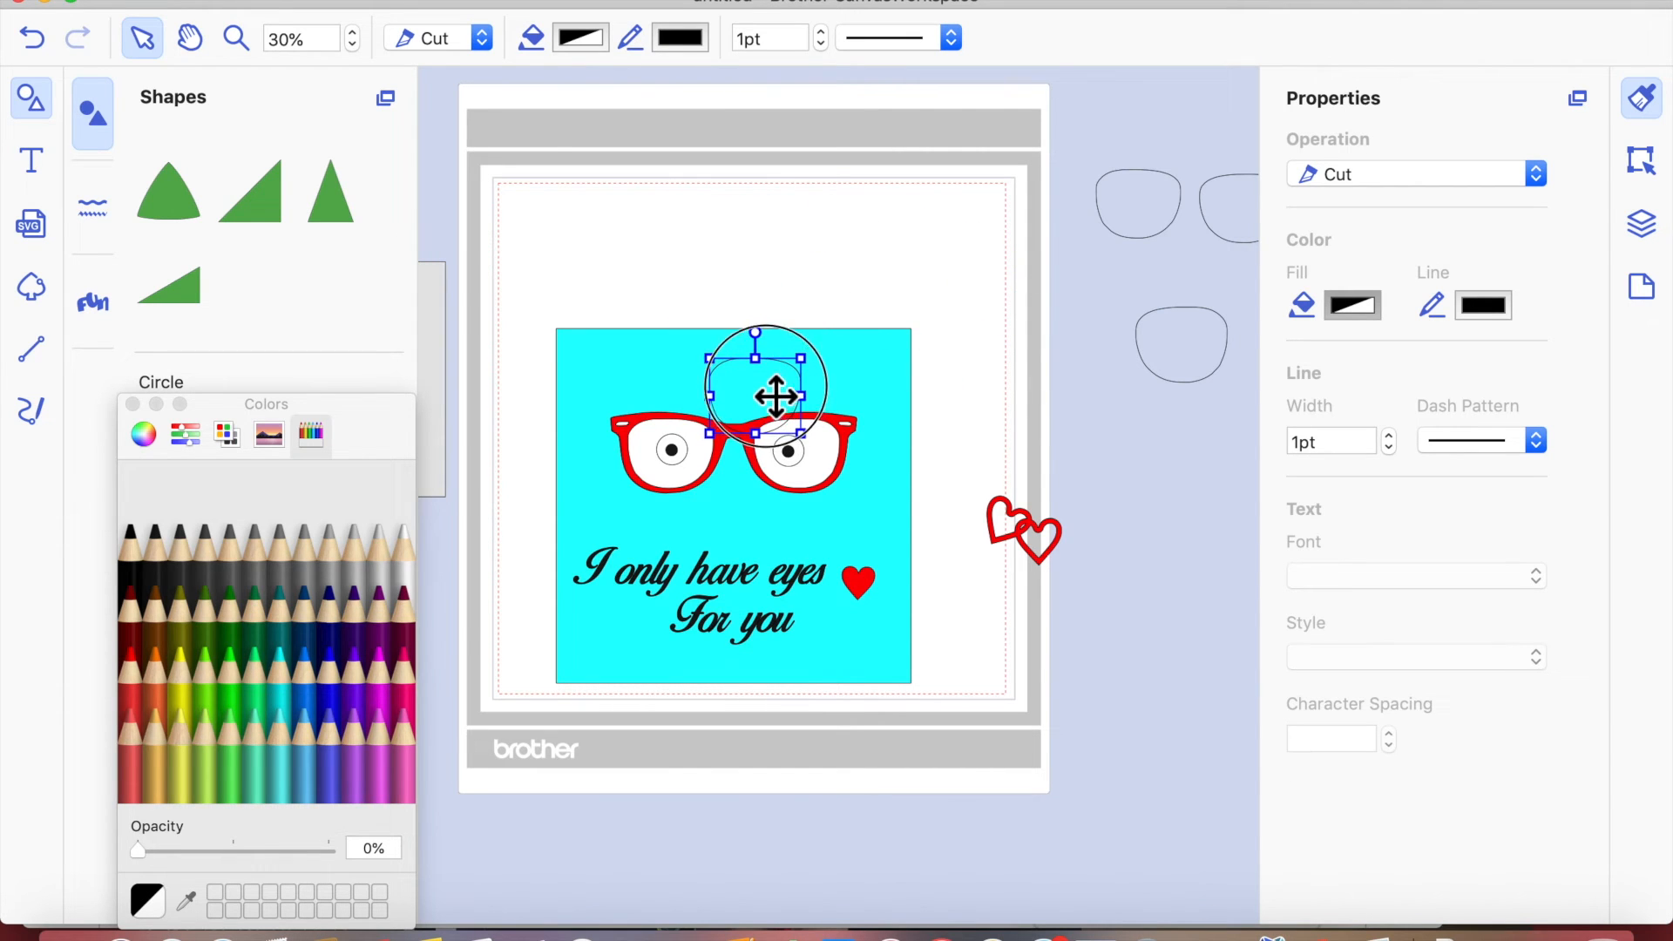
{"action": "left_click_drag", "start_coordinate": [1203, 359], "coordinate": [792, 449]}
{"action": "left_click_drag", "start_coordinate": [1136, 205], "coordinate": [766, 518]}
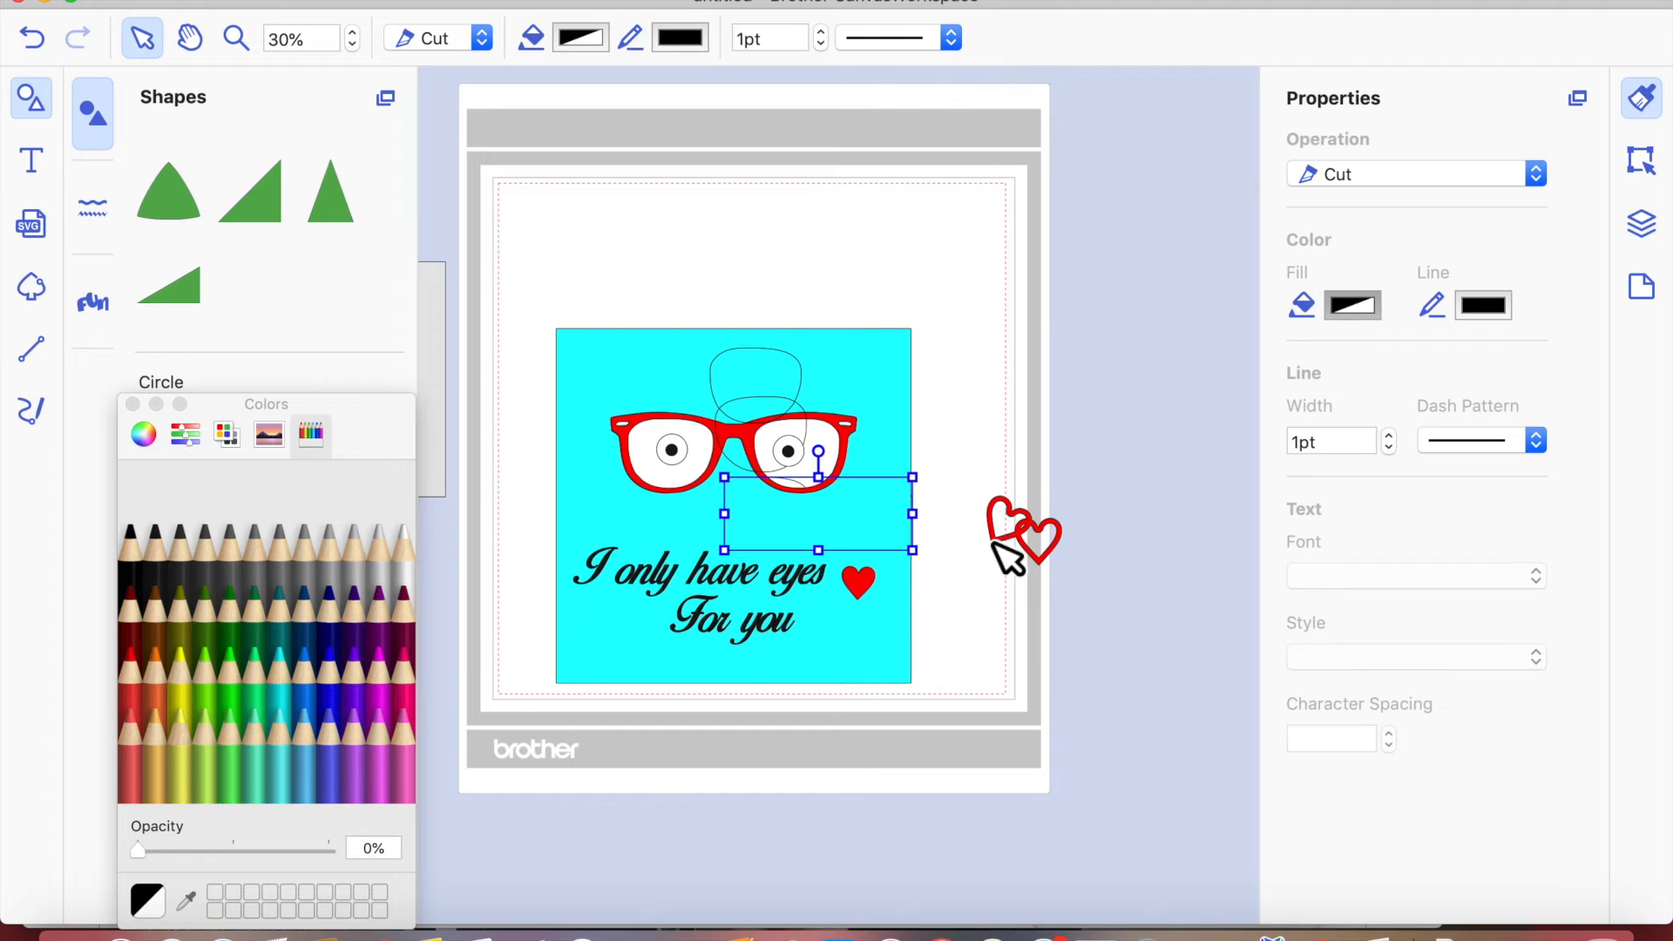
{"action": "left_click_drag", "start_coordinate": [809, 568], "coordinate": [829, 555]}
- Select all the pieces on the mat and group them into one object
{"action": "left_click", "coordinate": [952, 463]}
{"action": "left_click_drag", "start_coordinate": [515, 296], "coordinate": [967, 728]}
{"action": "right_click", "coordinate": [856, 616]}
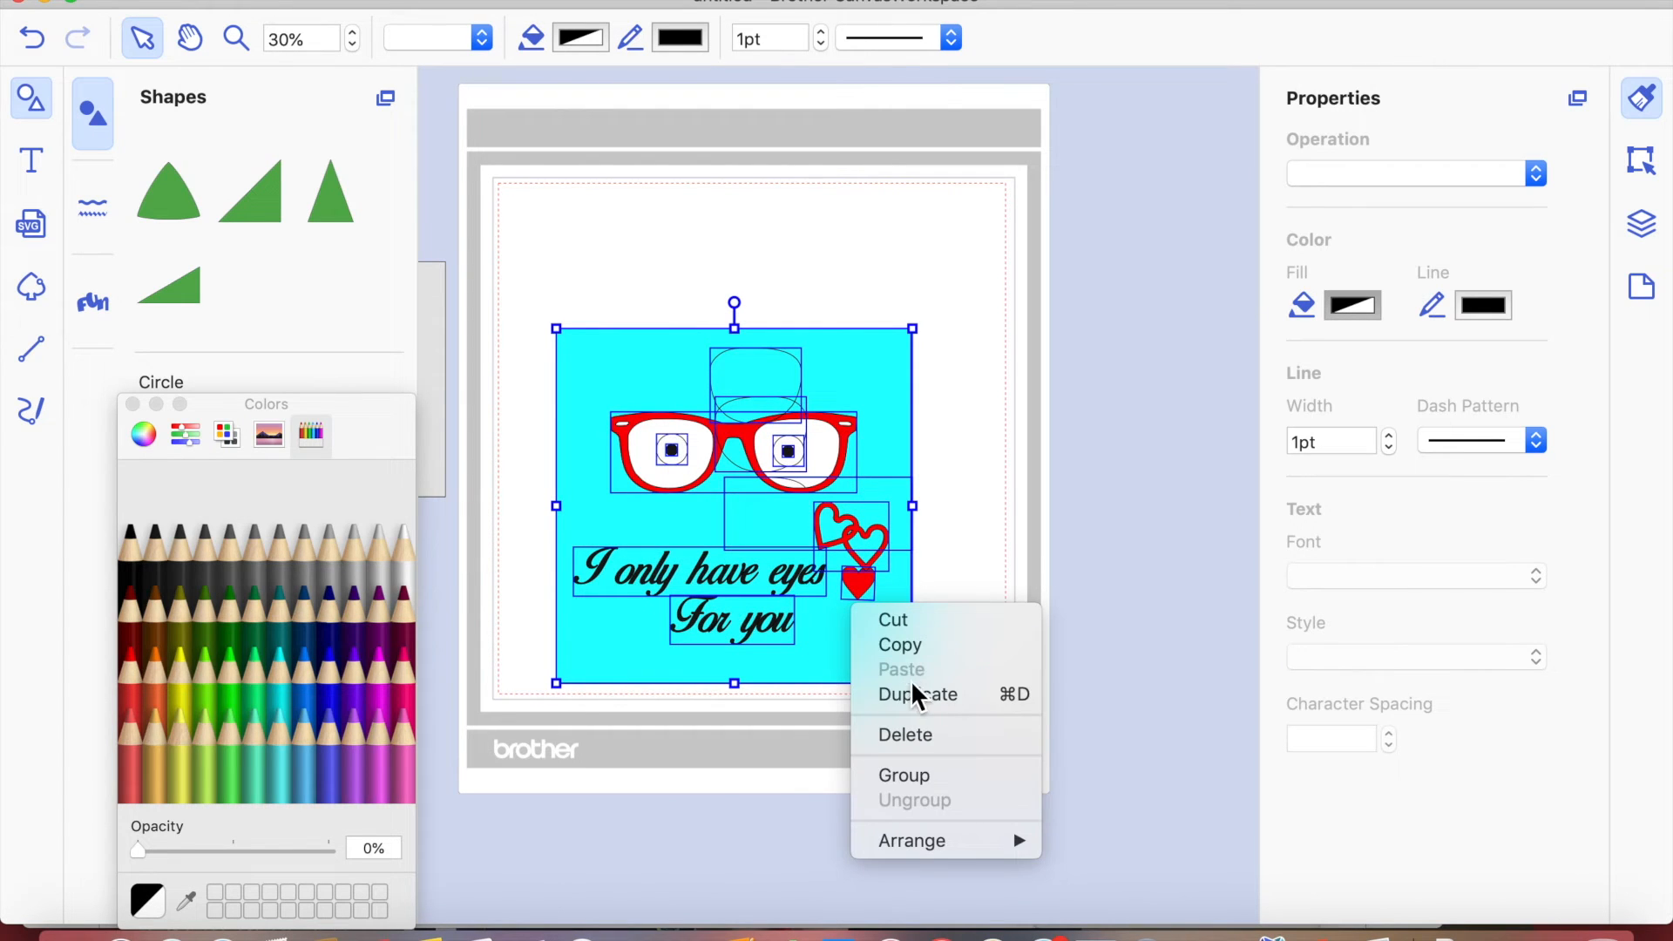
{"action": "left_click", "coordinate": [915, 775]}
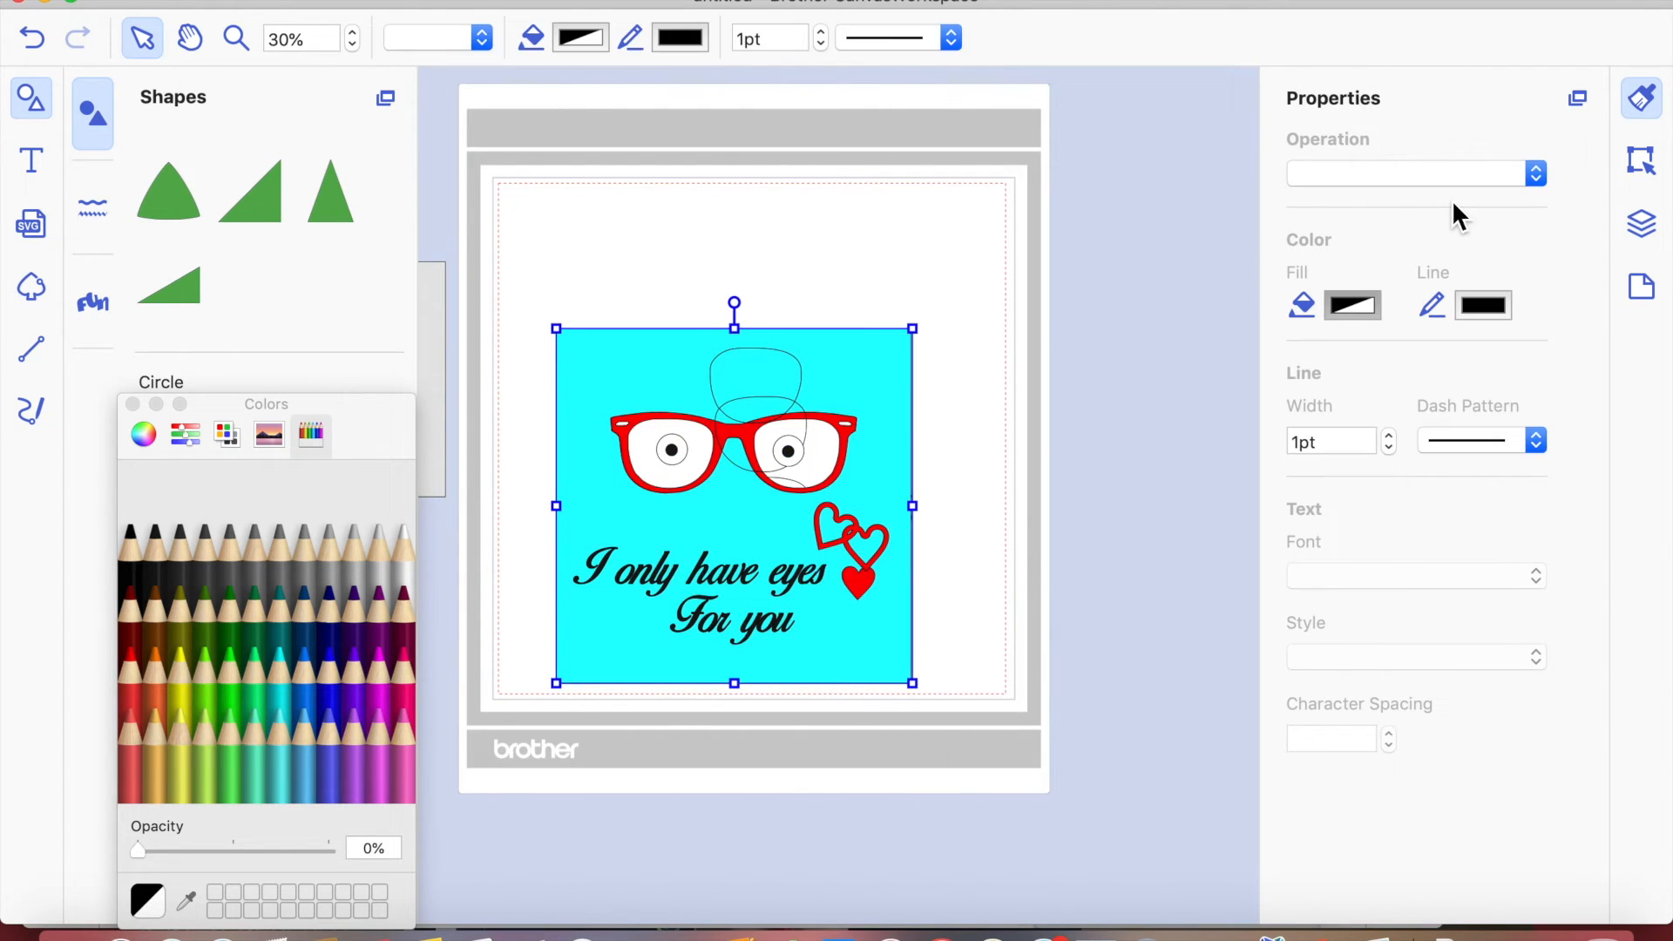
- Set the grouped design's width to 5.5" with its aspect ratio maintained
{"action": "left_click", "coordinate": [1644, 162]}
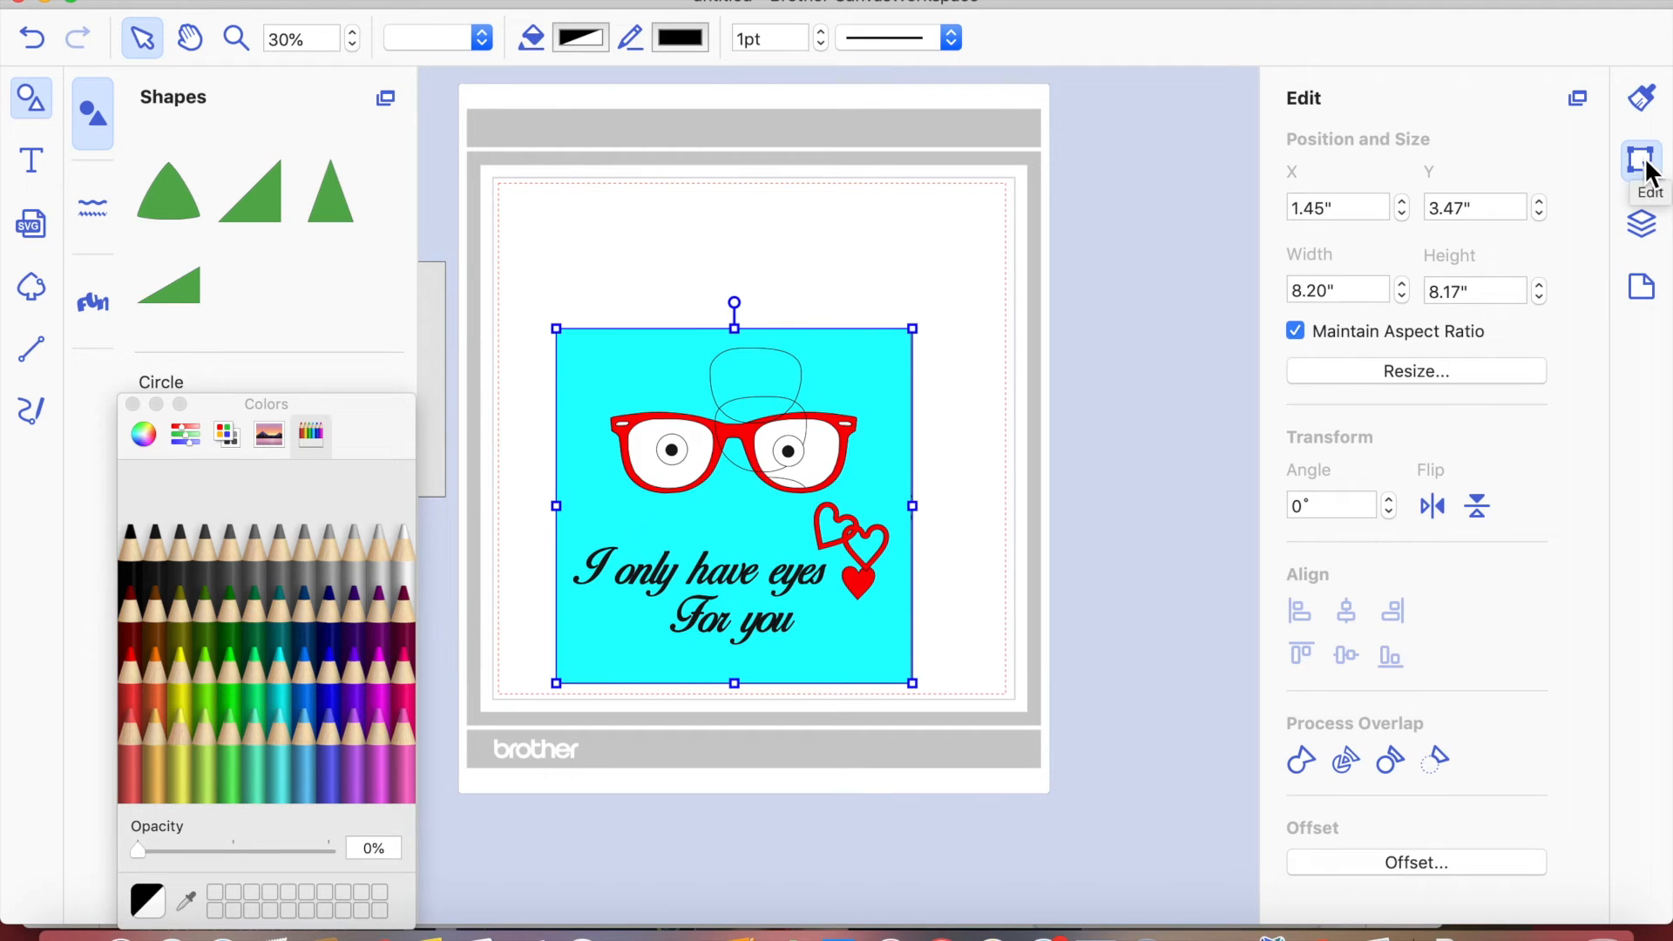
{"action": "left_click", "coordinate": [1273, 294]}
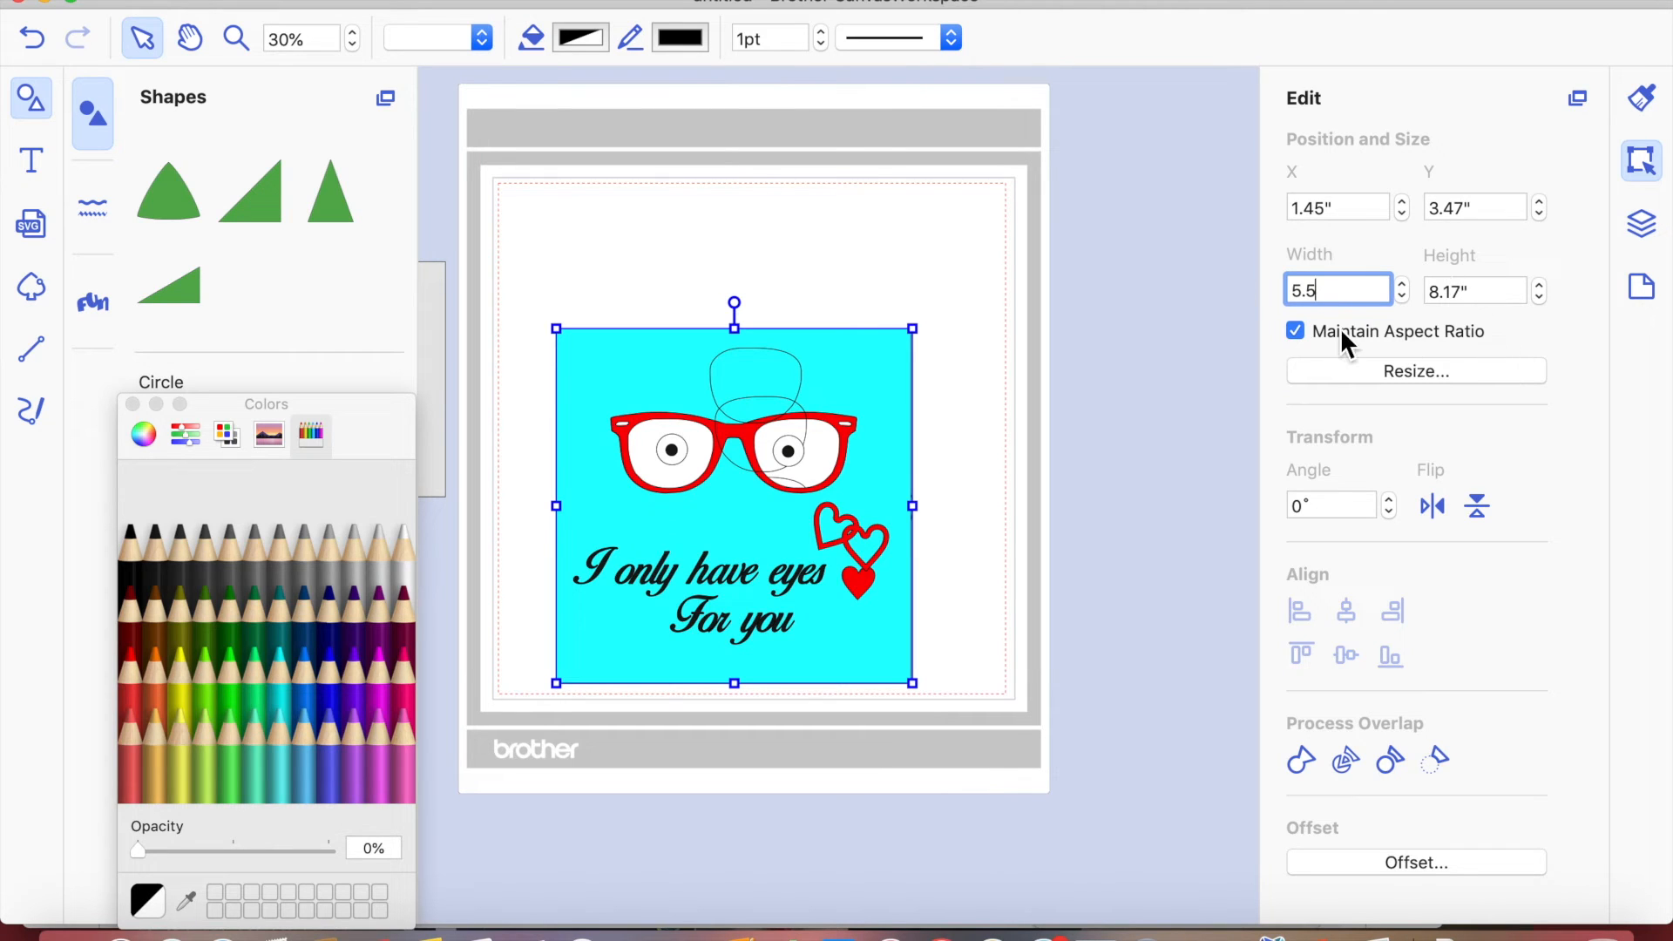
{"action": "key", "text": "Return"}
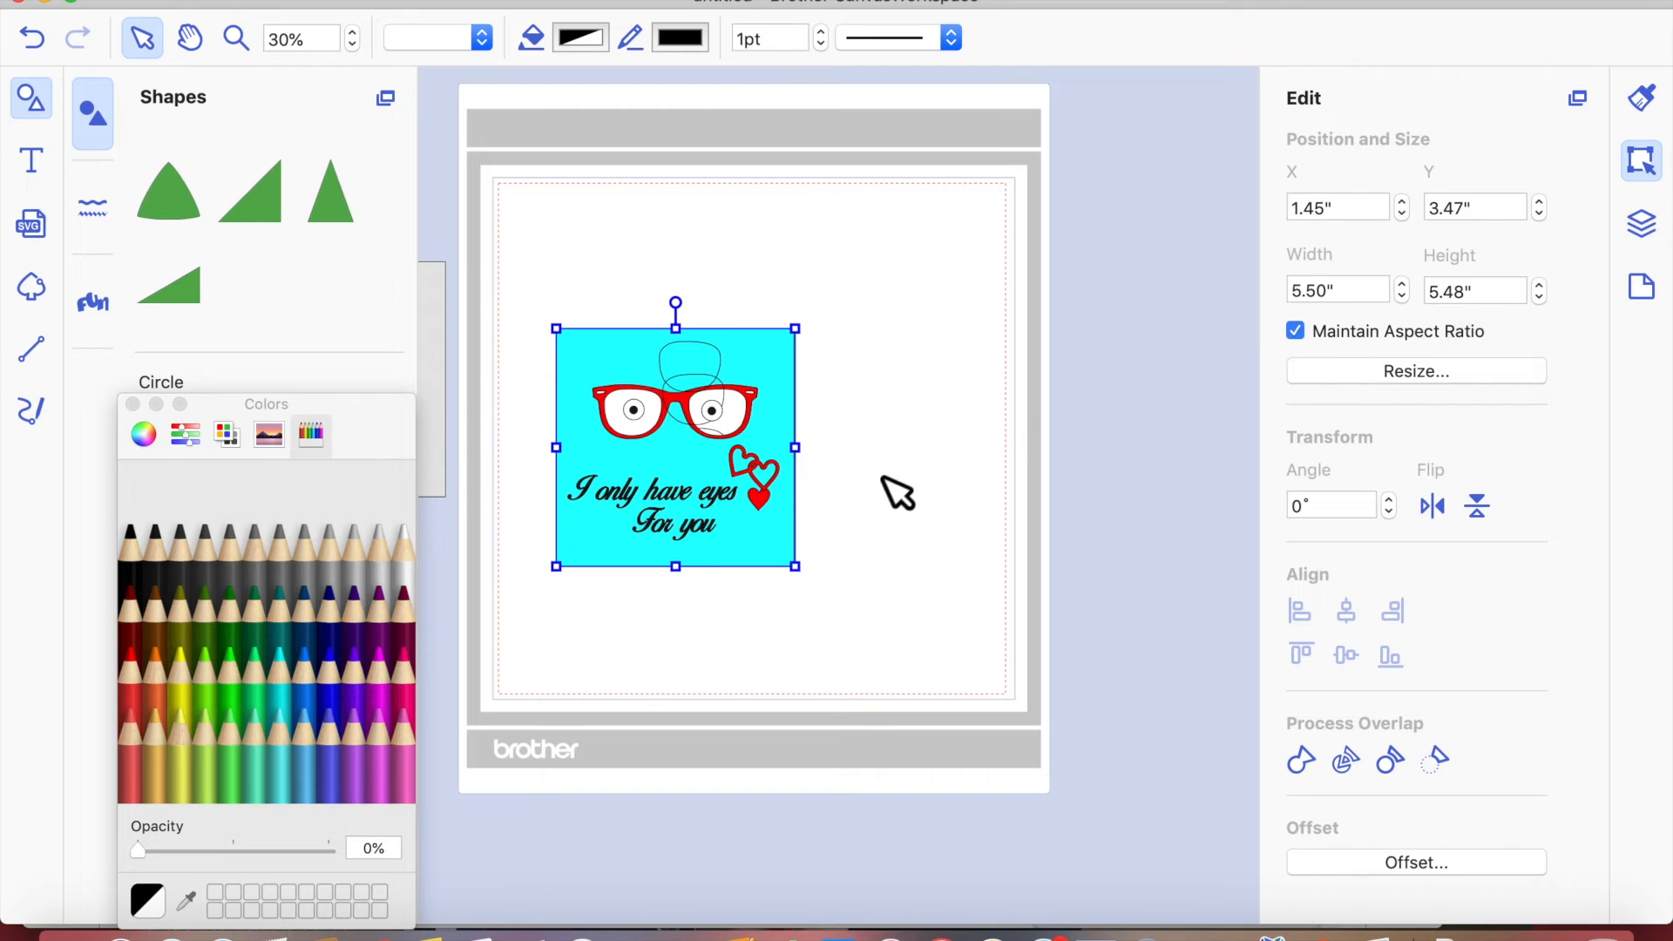
- Stop maintaining the aspect ratio, set the grouped design's height to 5.5", and close the color picker and shape library
{"action": "left_click", "coordinate": [1296, 333]}
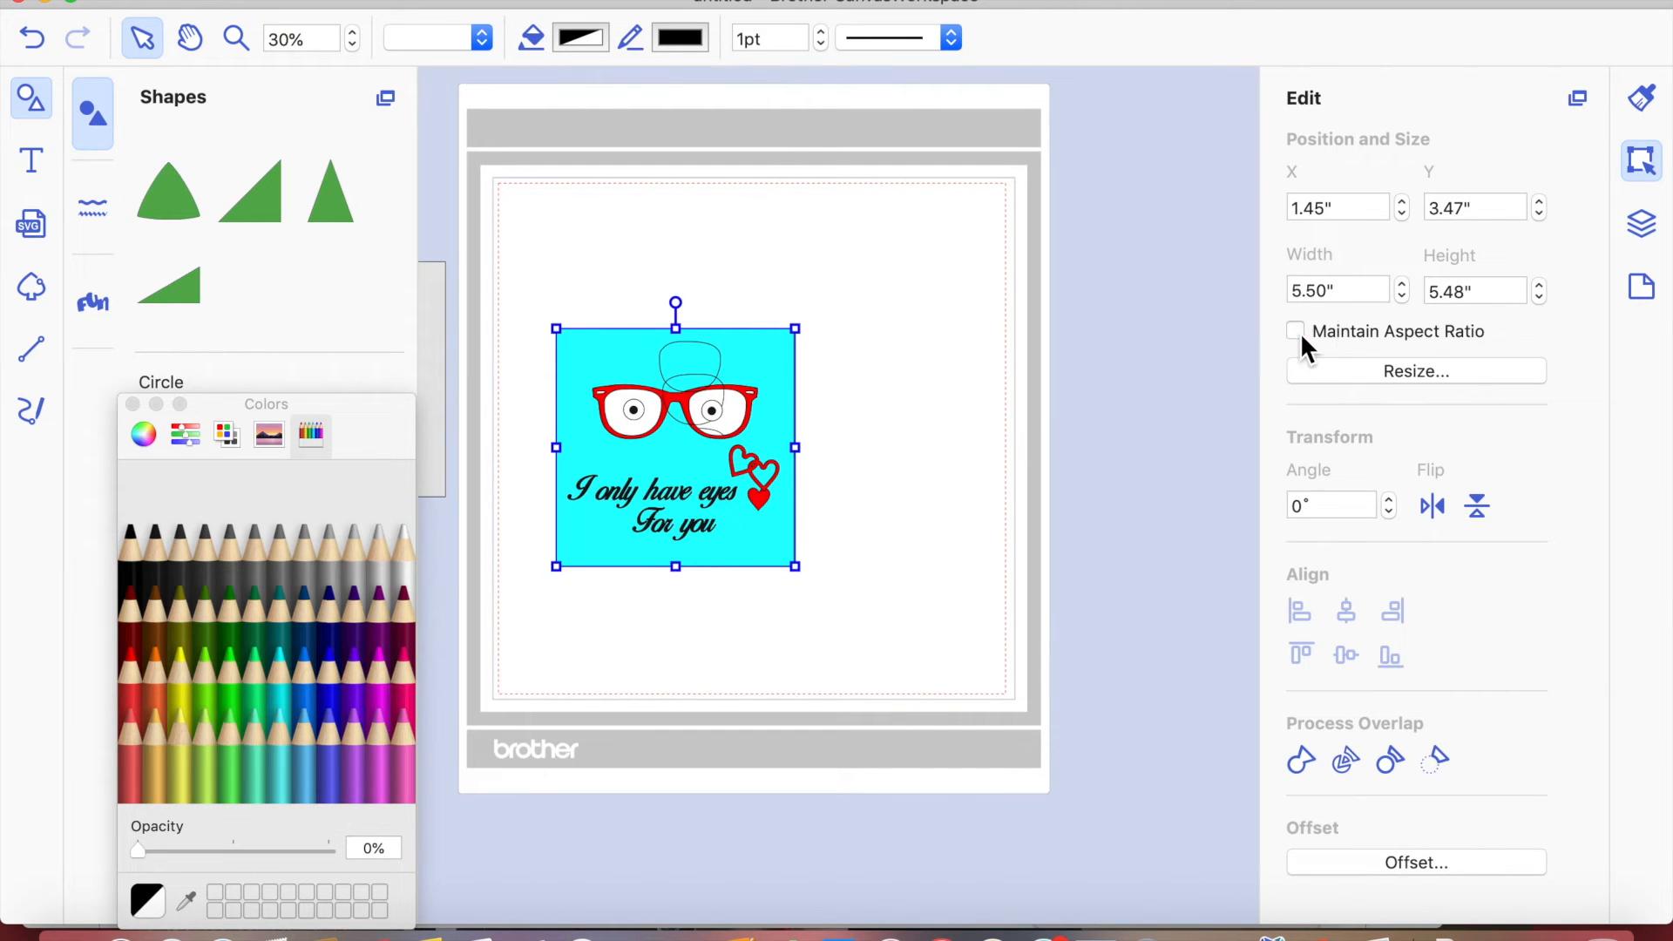
{"action": "double_click", "coordinate": [1476, 300]}
{"action": "type", "text": "5"}
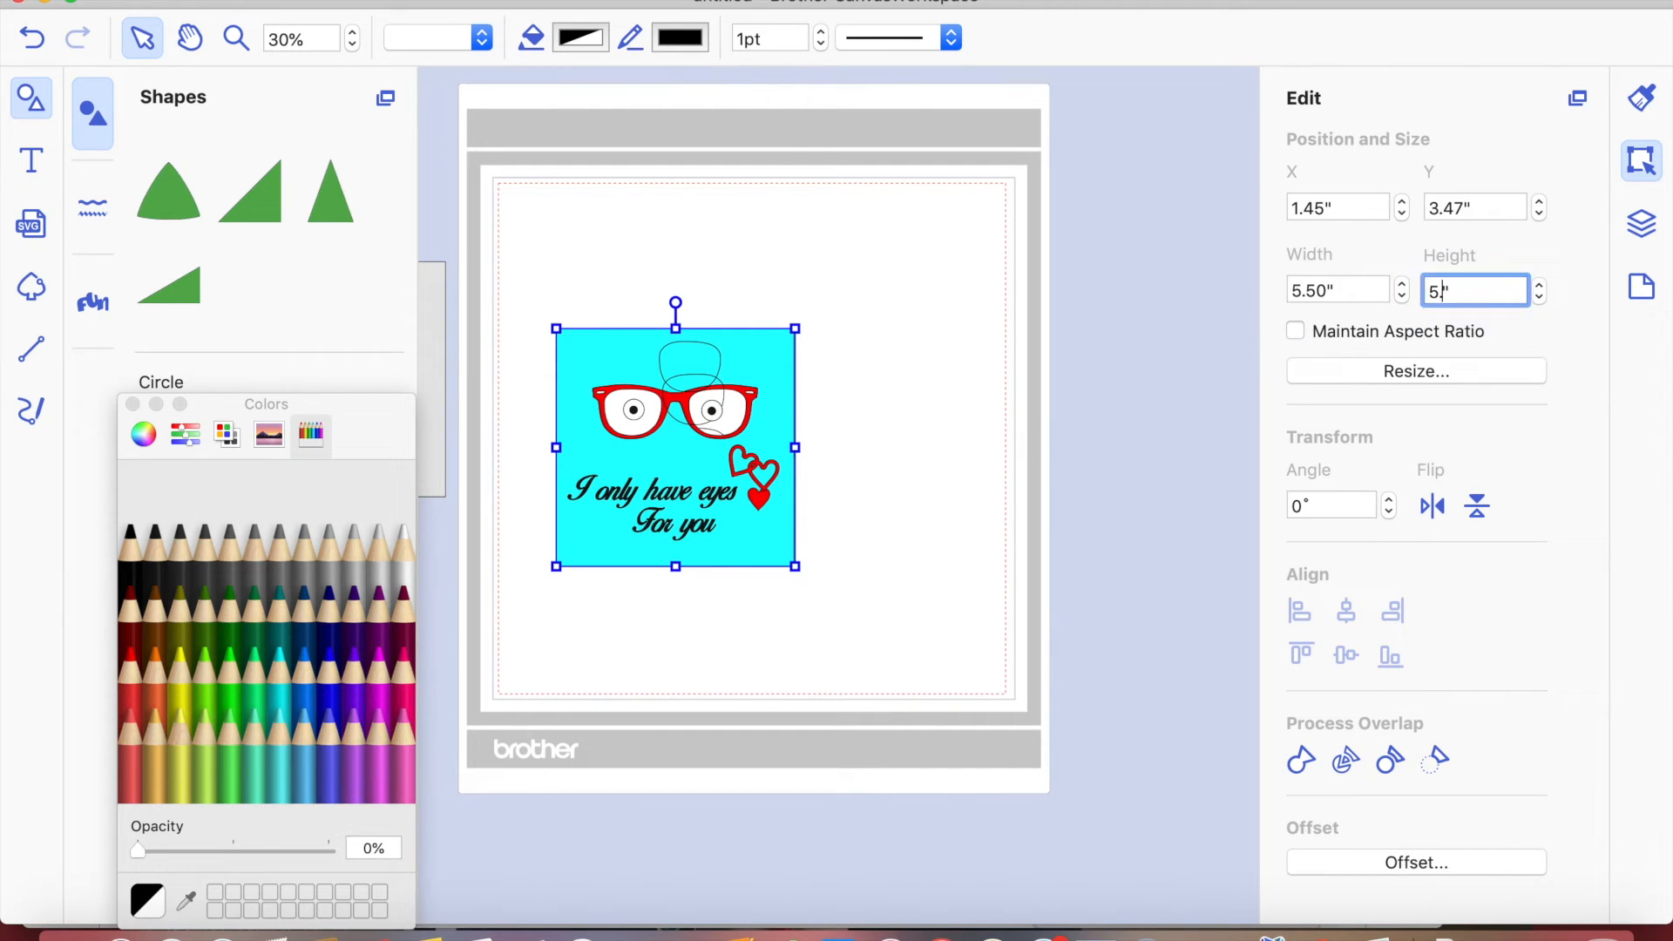
{"action": "type", "text": ".5"}
{"action": "key", "text": "Return"}
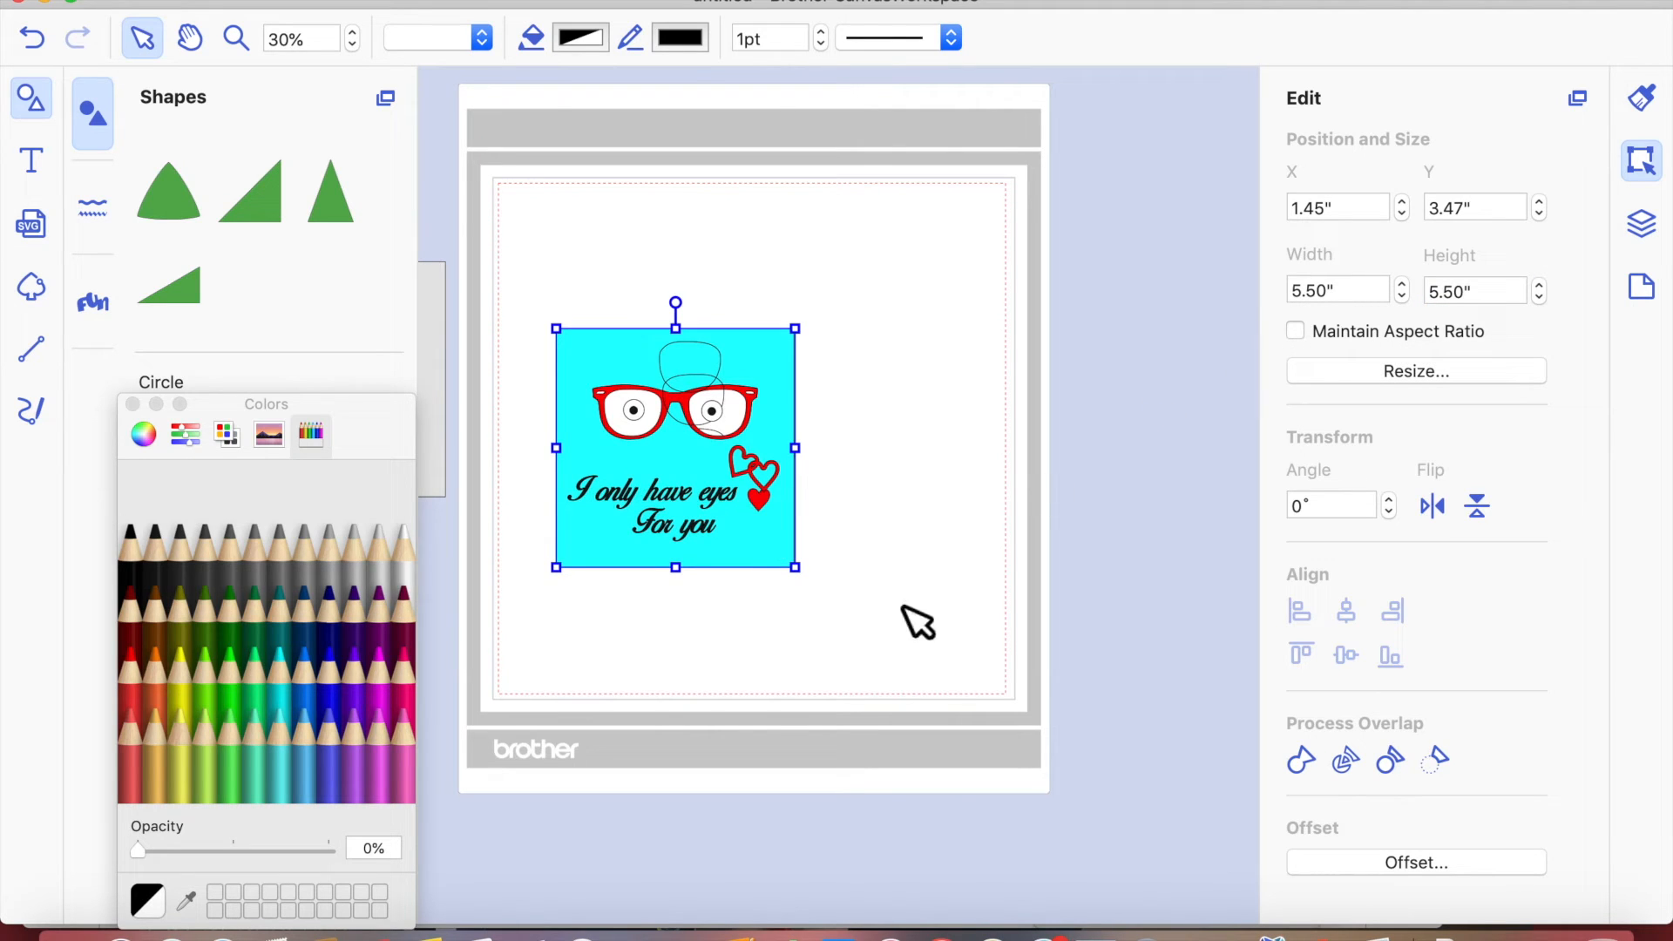
{"action": "left_click", "coordinate": [747, 722]}
{"action": "left_click", "coordinate": [133, 404]}
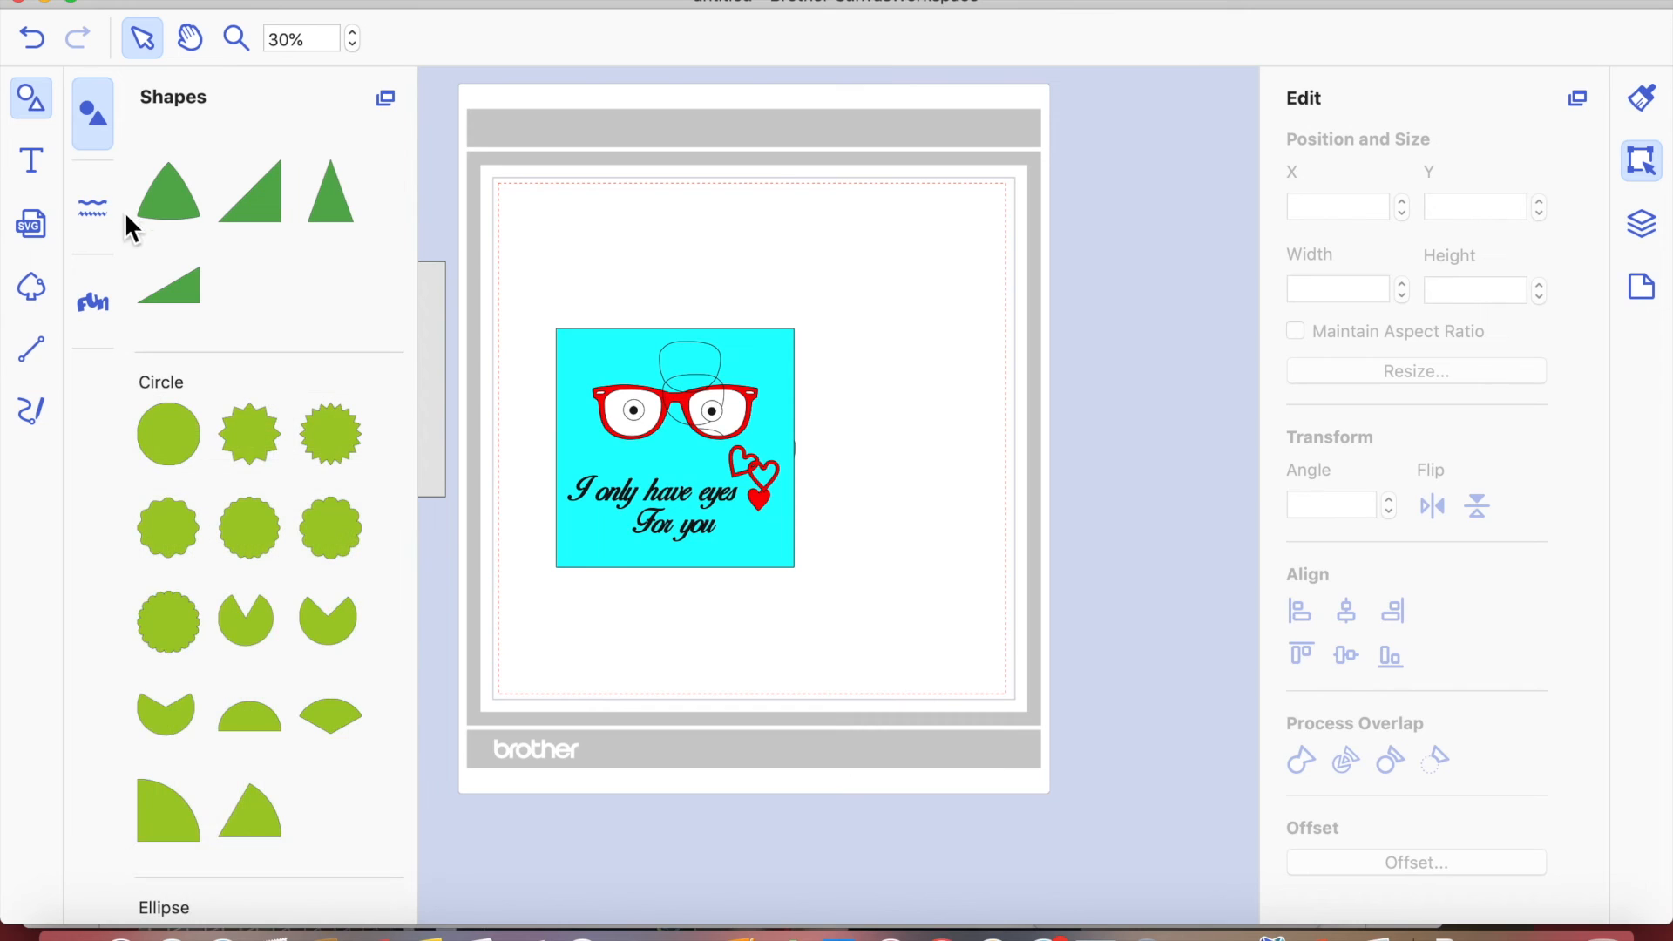
{"action": "left_click", "coordinate": [31, 98]}
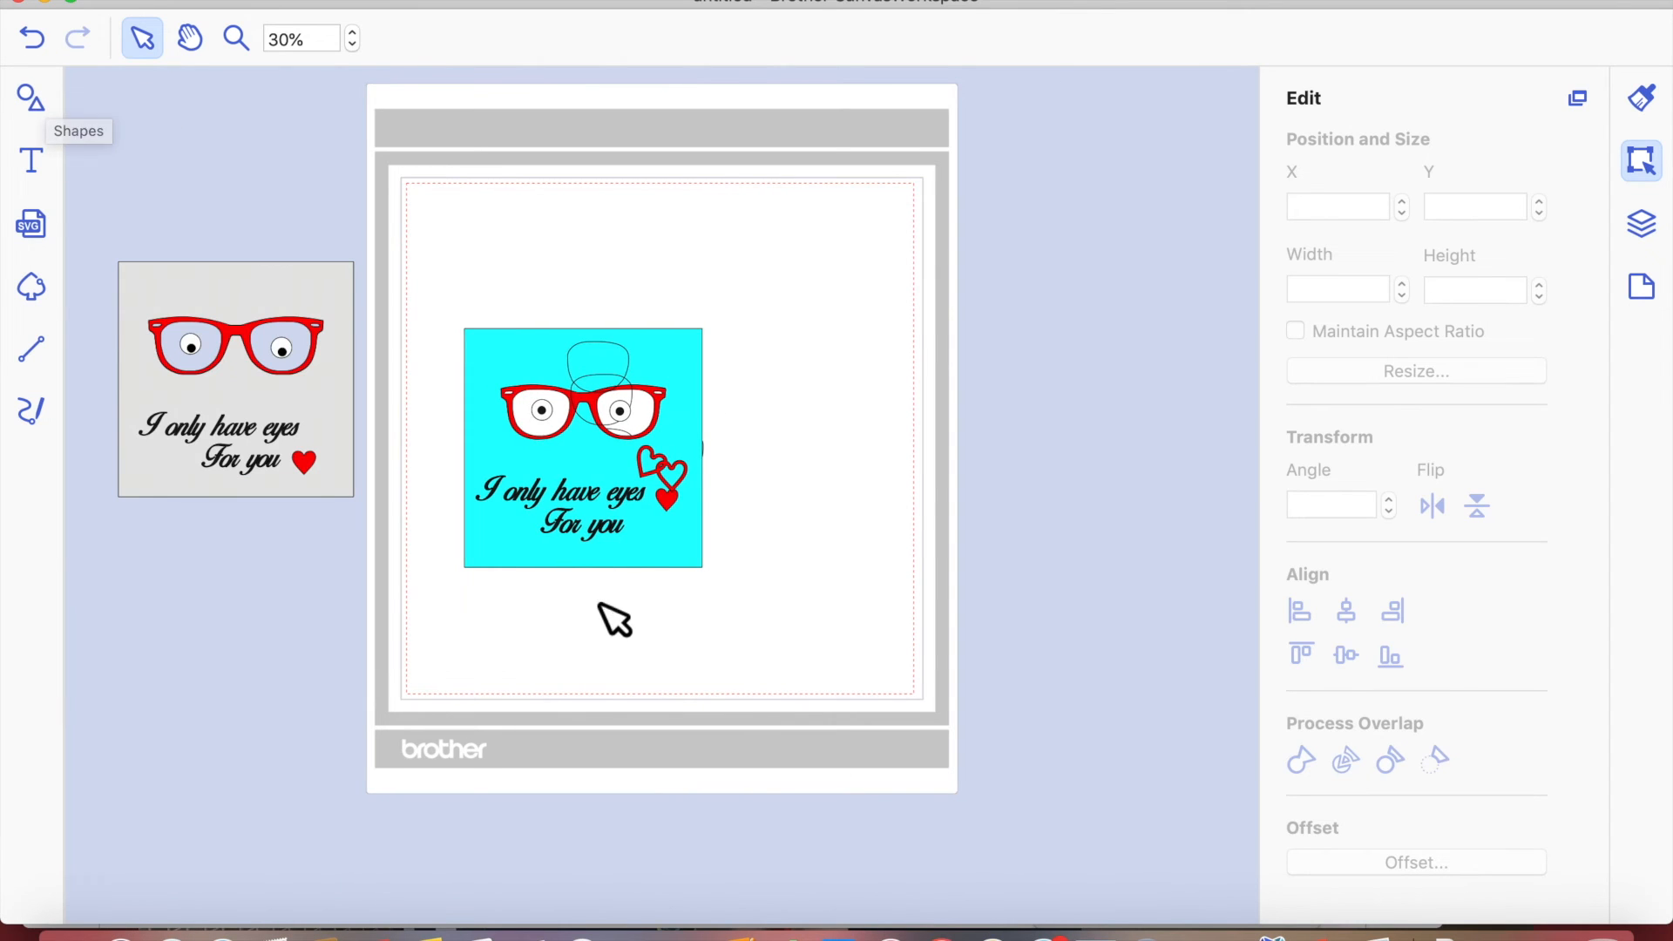
- Ungroup the resized card design on the mat and deselect its pieces
{"action": "left_click", "coordinate": [609, 373]}
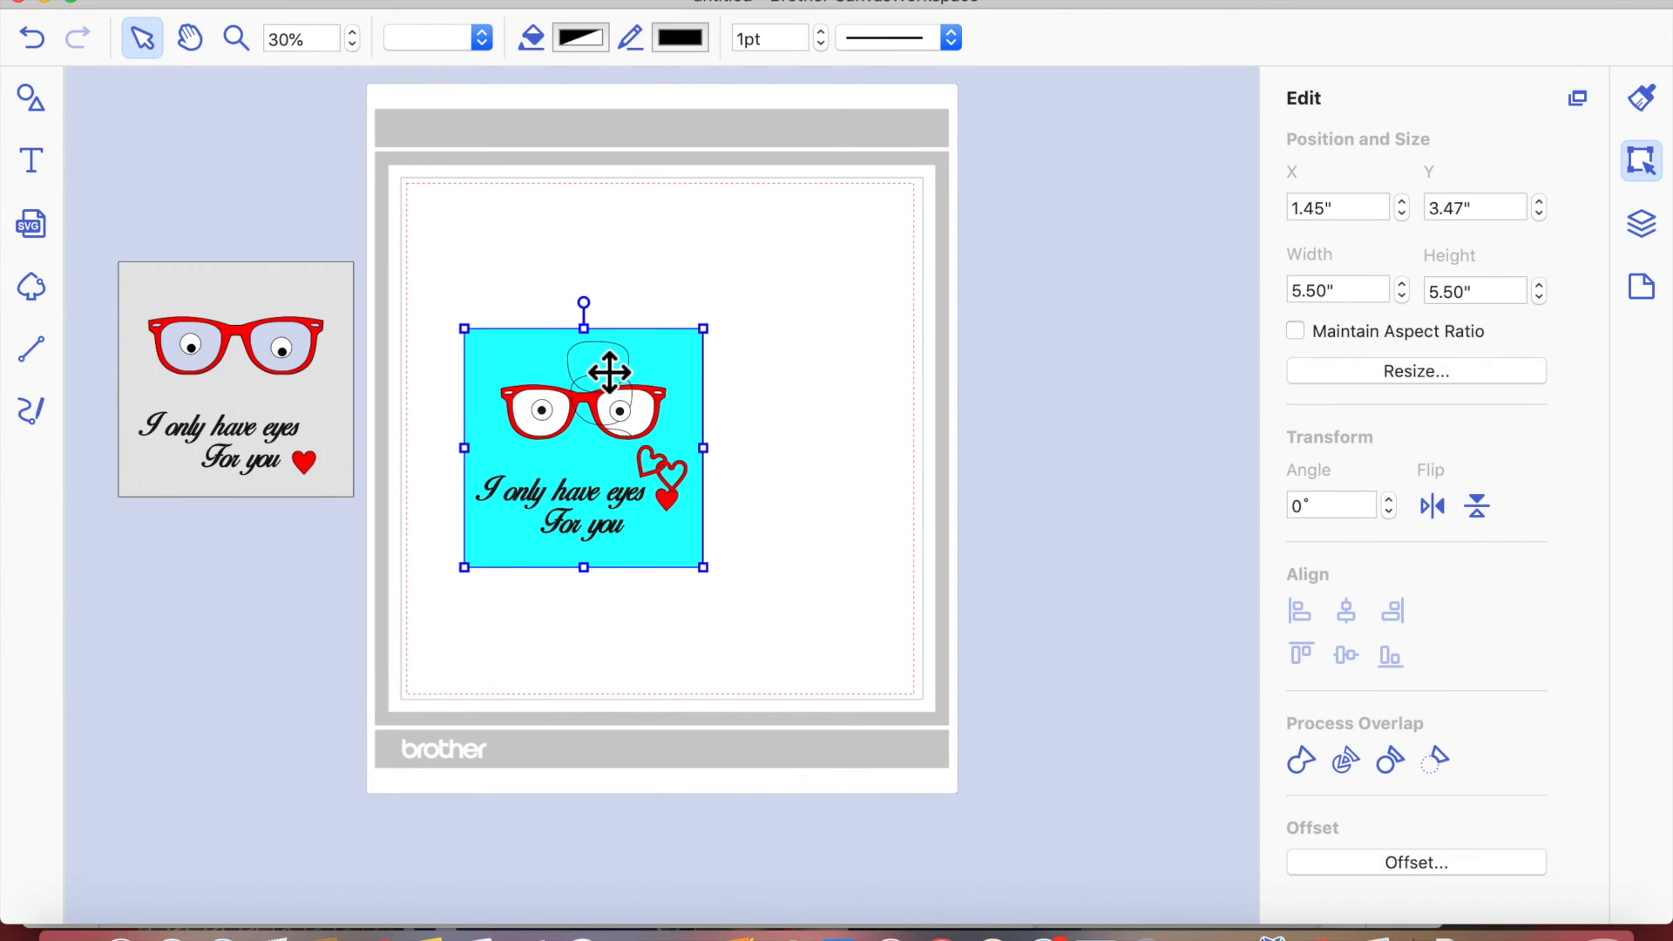
{"action": "right_click", "coordinate": [615, 438]}
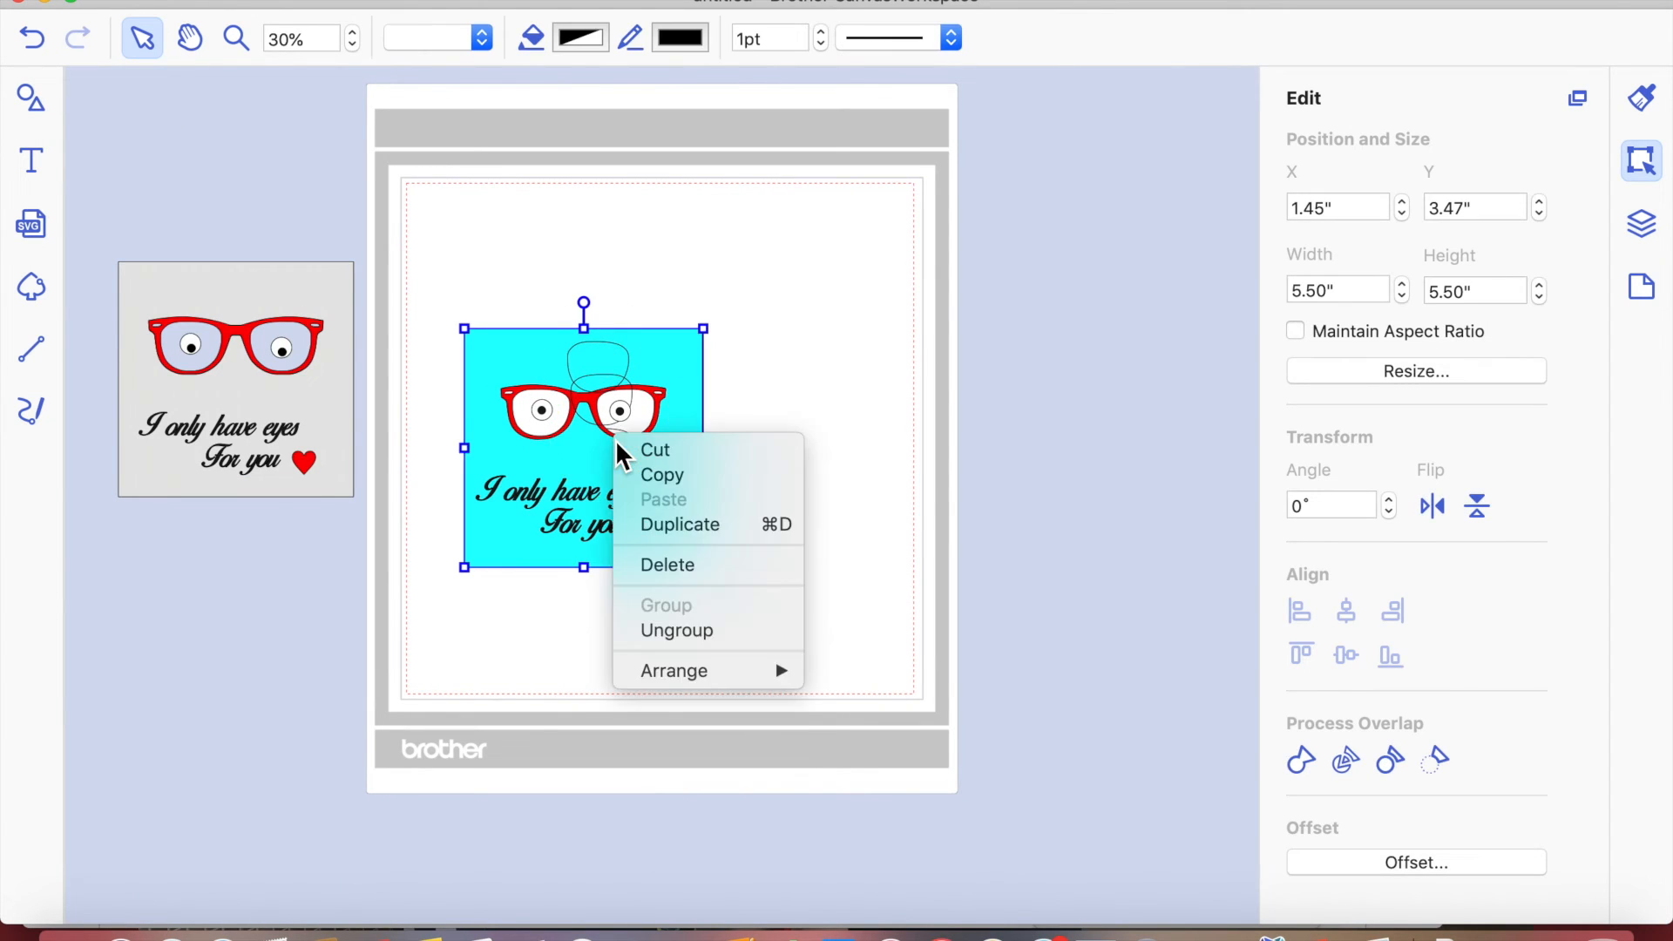
{"action": "left_click", "coordinate": [681, 635]}
{"action": "left_click", "coordinate": [766, 567]}
- Separate the loose lens outlines, the double-heart outline and the red heart from the cyan card onto the mat's empty area beside it
{"action": "left_click_drag", "start_coordinate": [606, 367], "coordinate": [808, 344]}
{"action": "left_click_drag", "start_coordinate": [605, 410], "coordinate": [825, 444]}
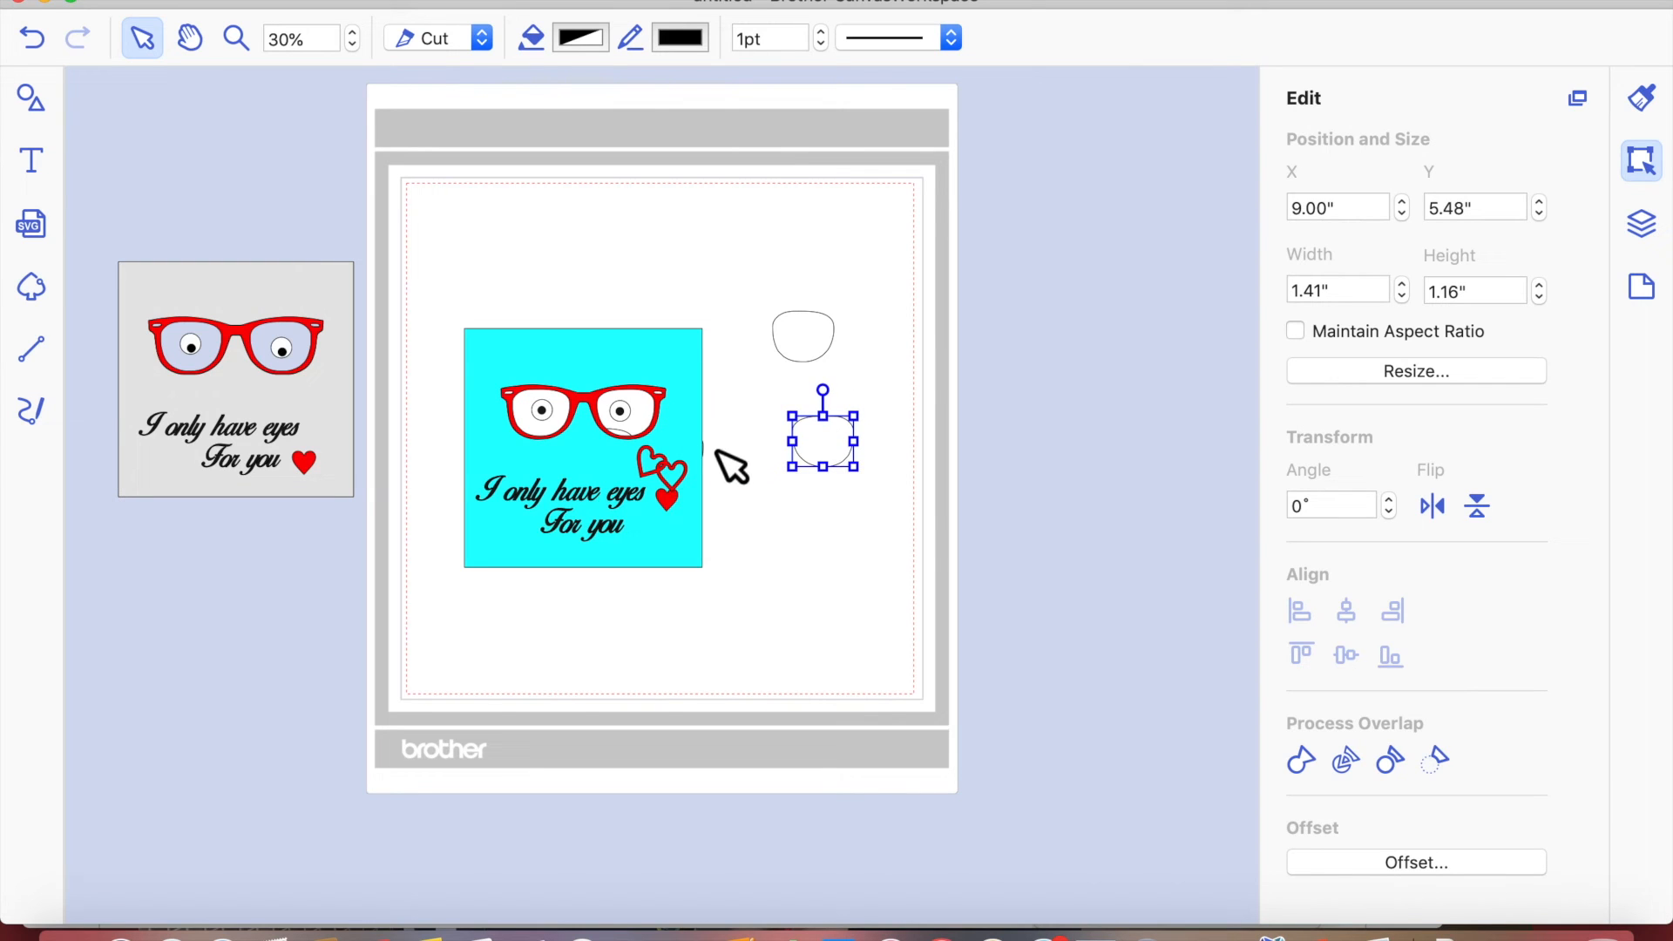
{"action": "left_click_drag", "start_coordinate": [712, 463], "coordinate": [880, 529]}
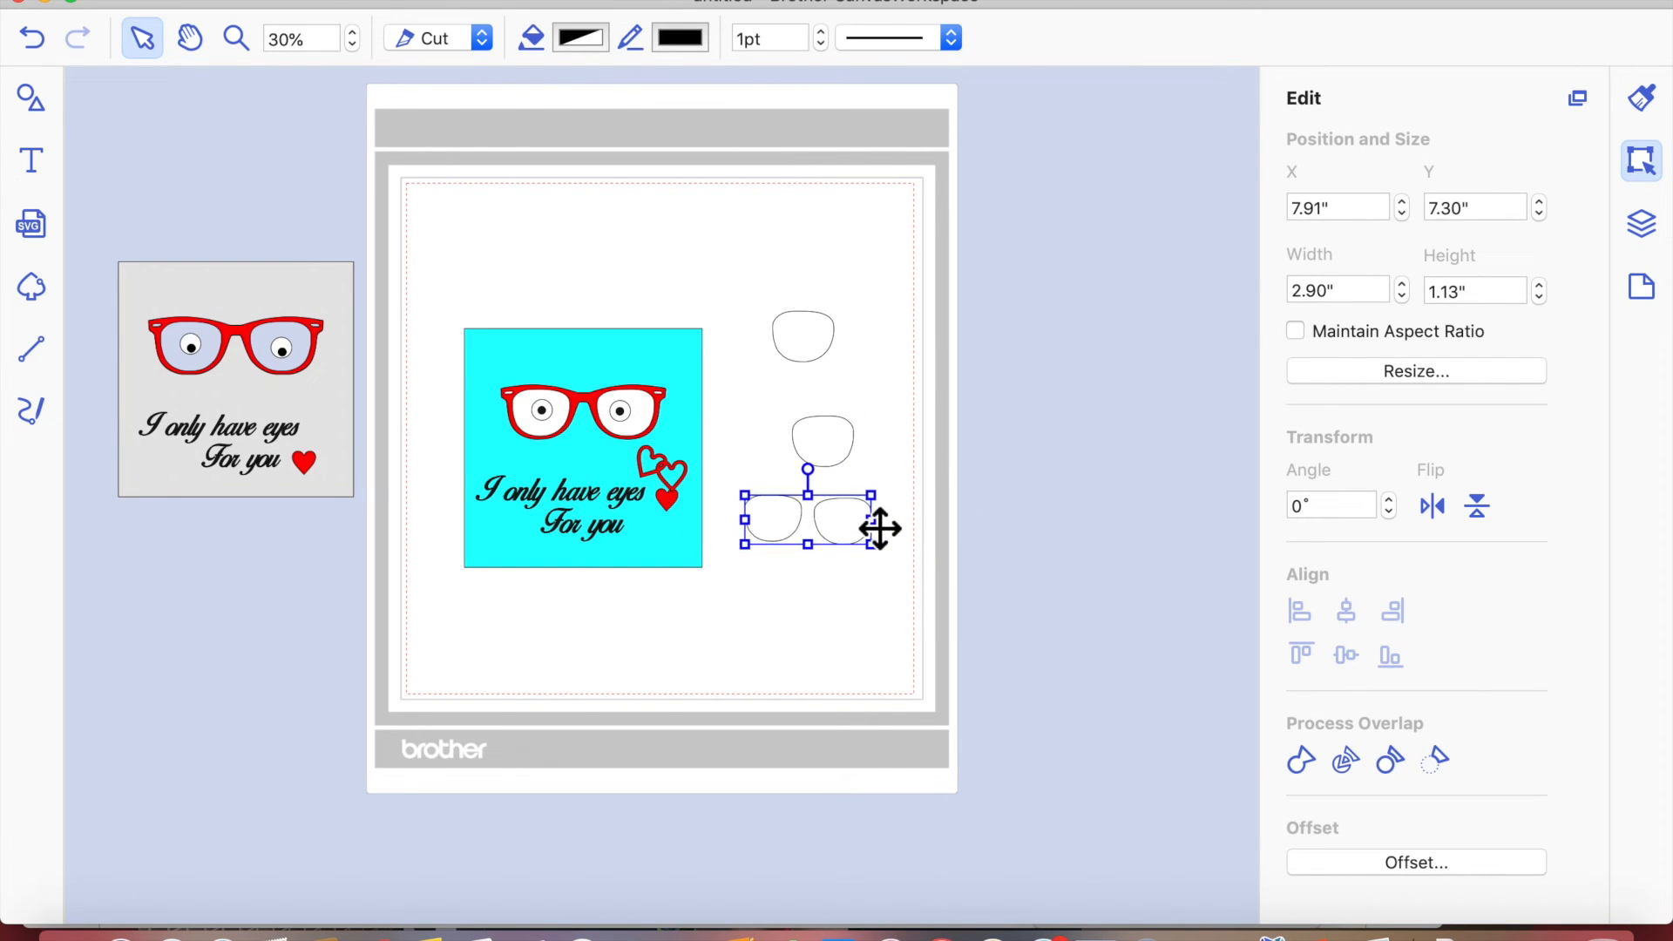
{"action": "left_click", "coordinate": [803, 341]}
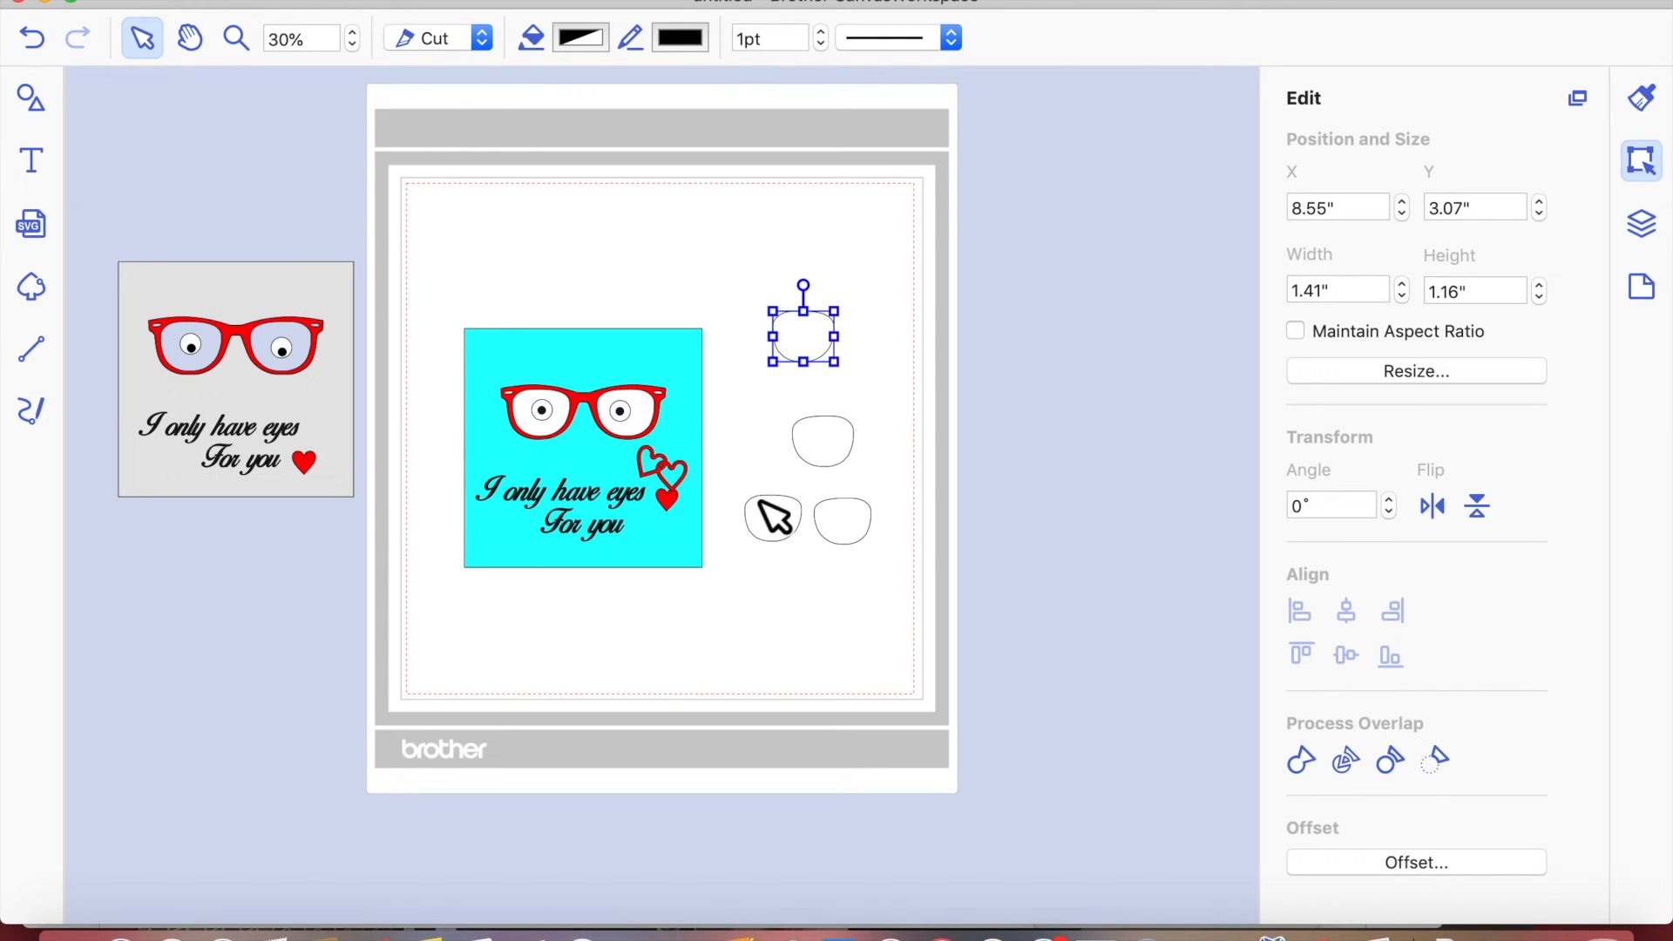
{"action": "left_click_drag", "start_coordinate": [672, 478], "coordinate": [784, 606]}
{"action": "left_click_drag", "start_coordinate": [670, 502], "coordinate": [877, 625]}
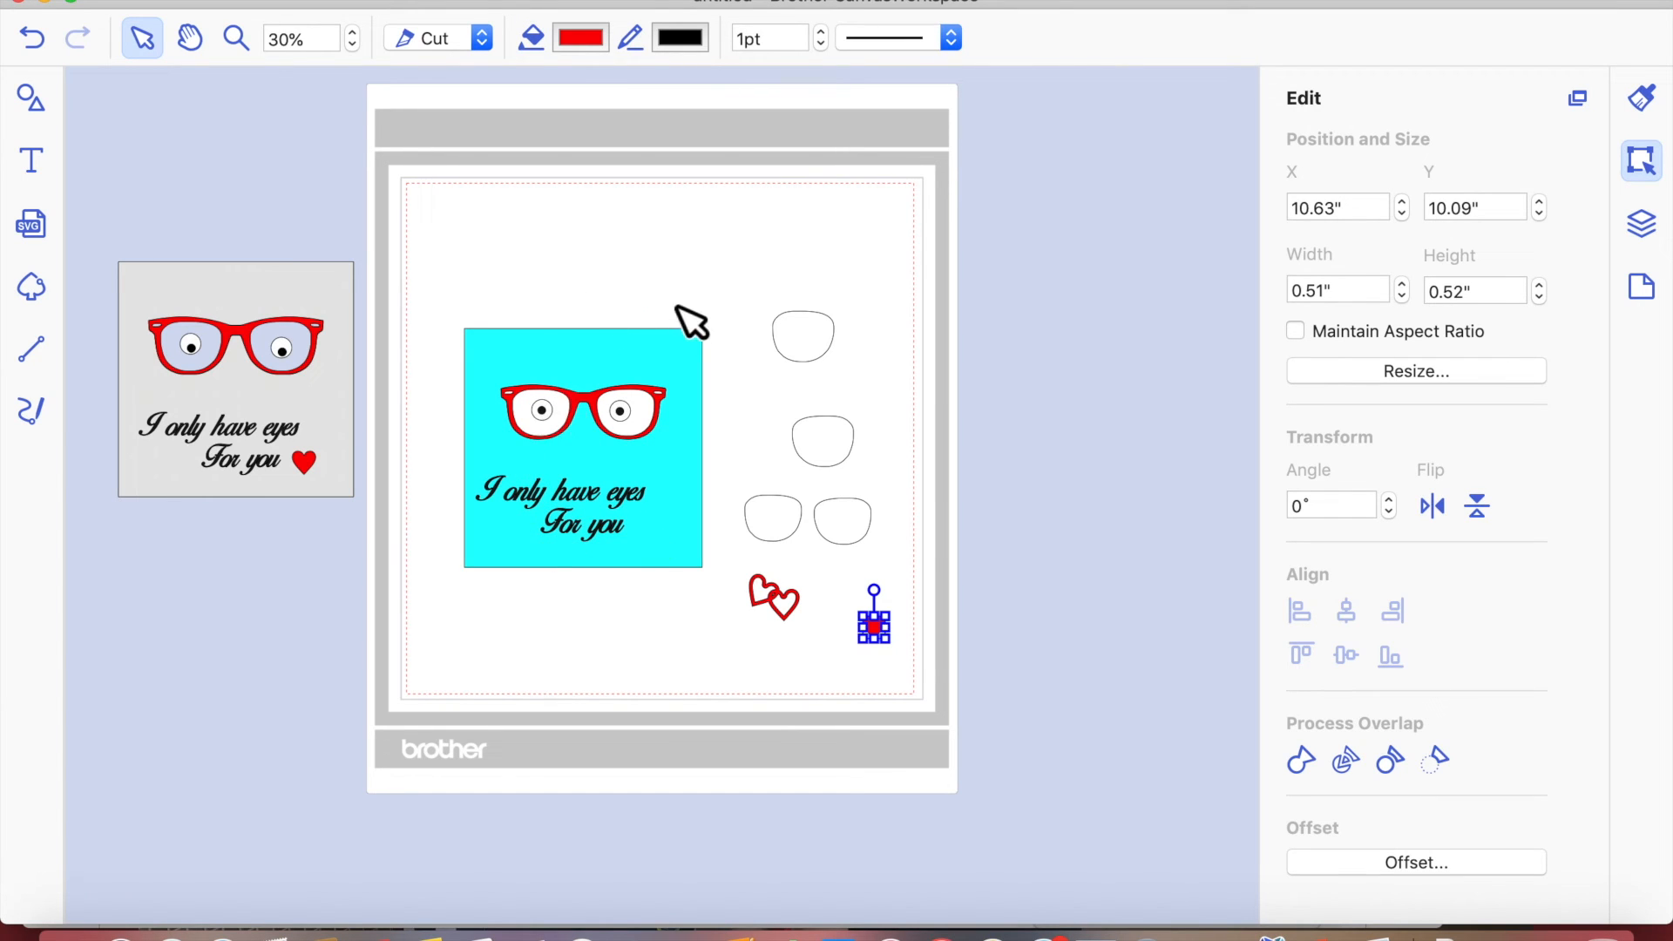
- Add a plain square to the mat for the card base and size it 11" wide by 5" high
{"action": "left_click", "coordinate": [30, 100]}
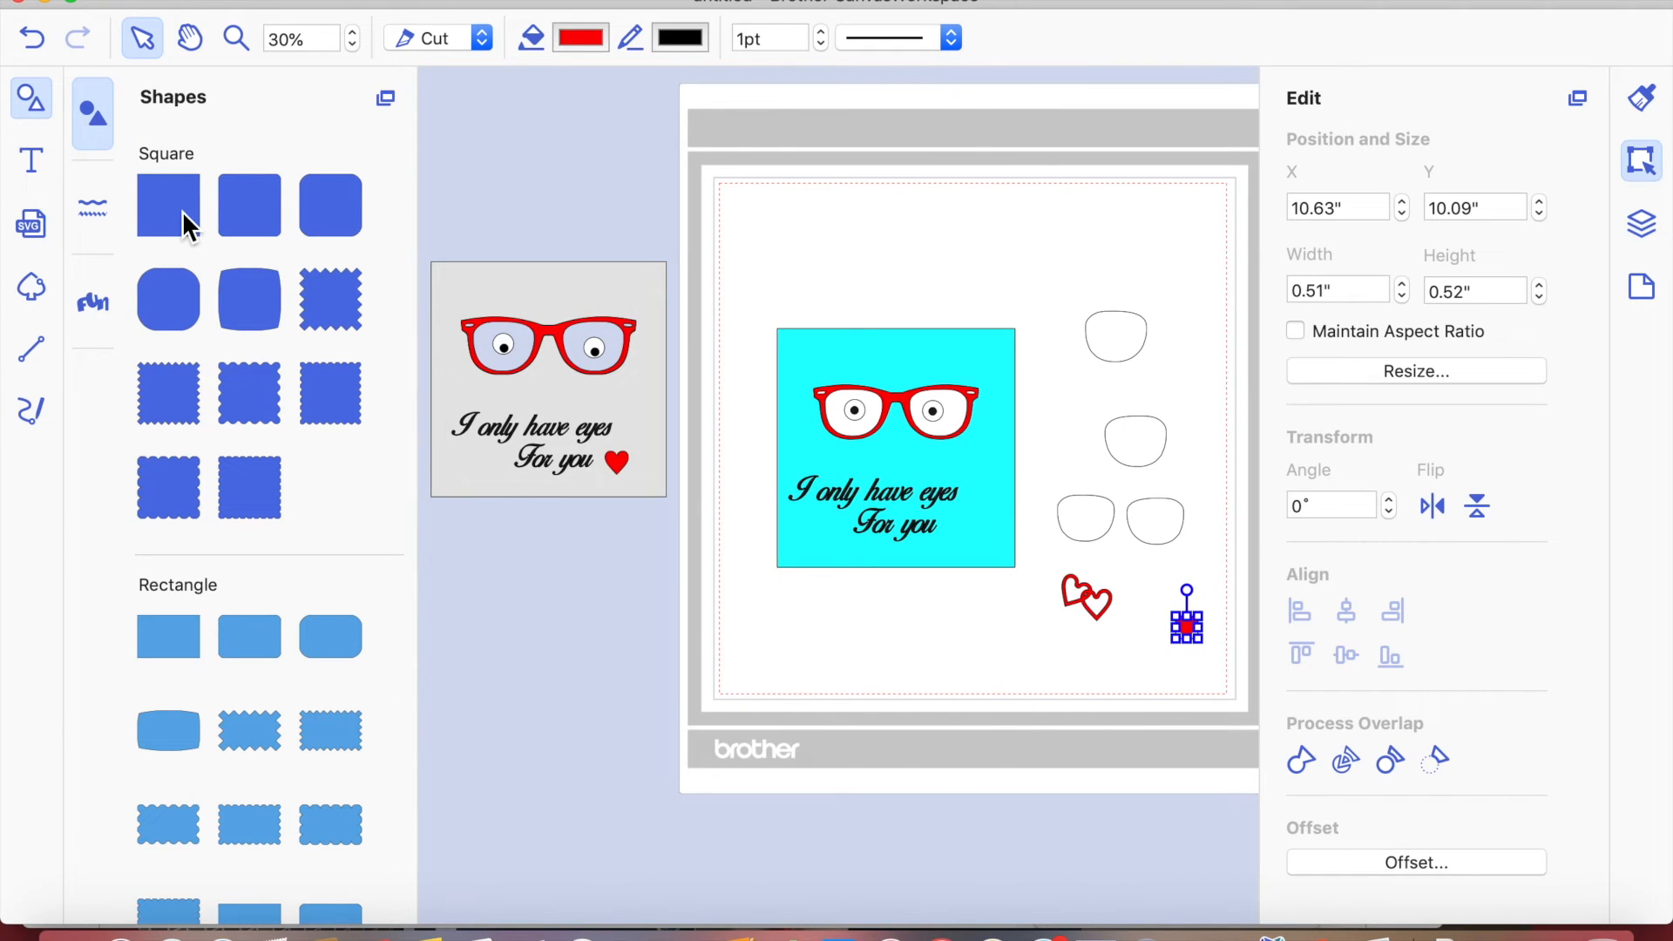
{"action": "left_click", "coordinate": [181, 211]}
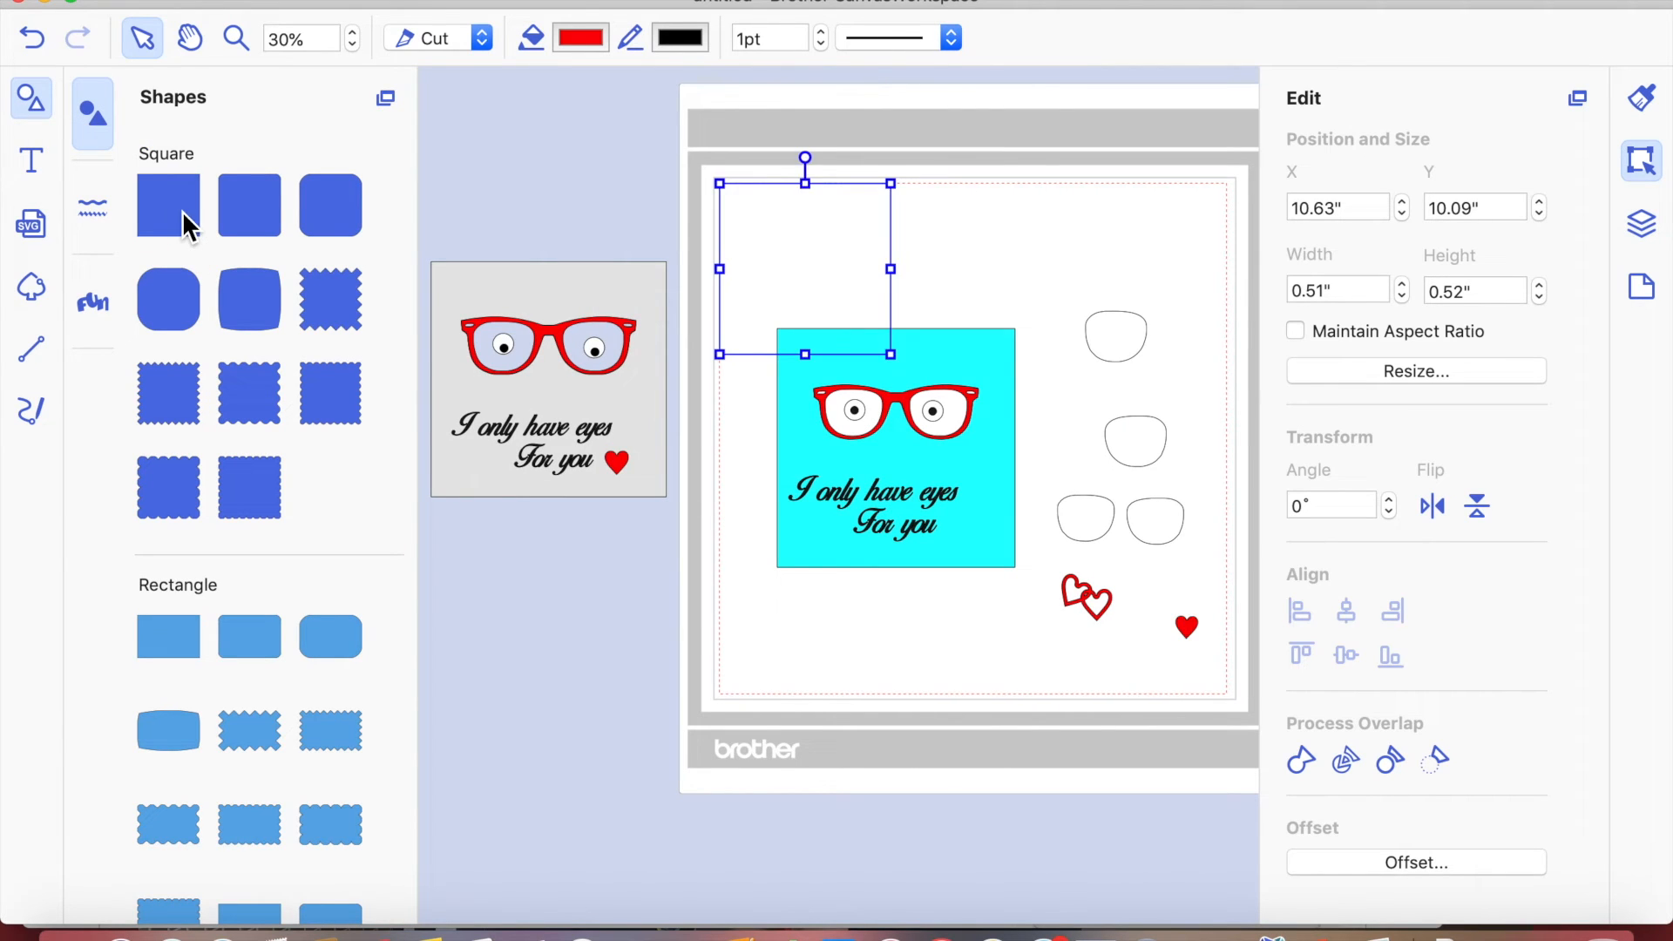
{"action": "left_click", "coordinate": [1483, 281]}
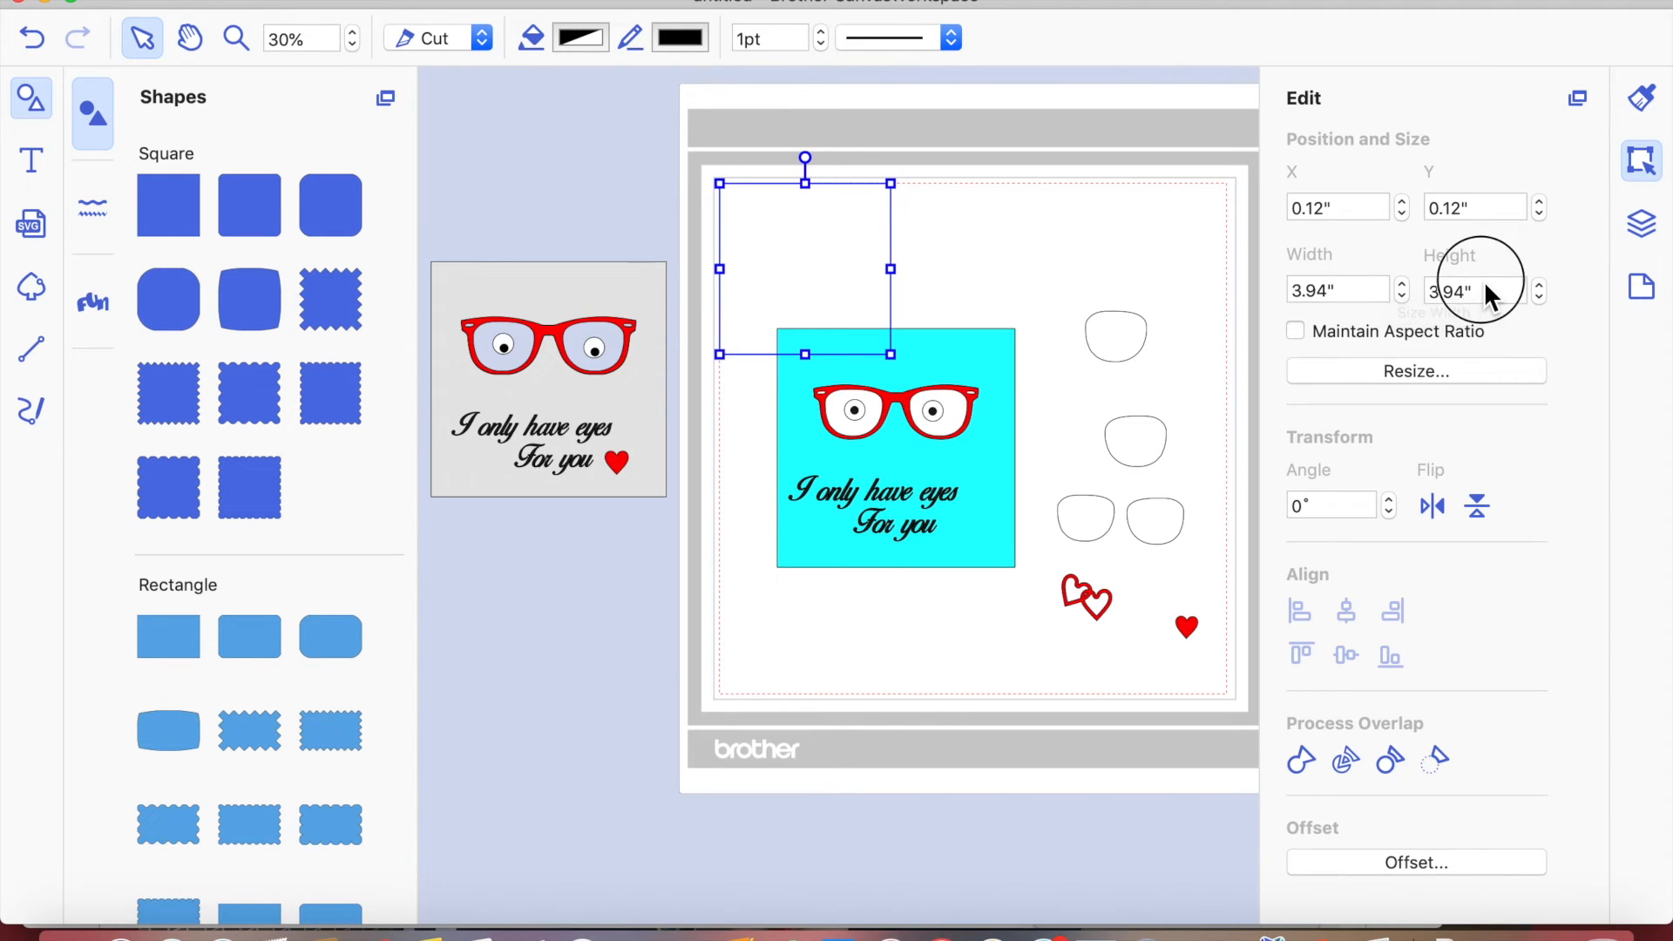
{"action": "type", "text": "5"}
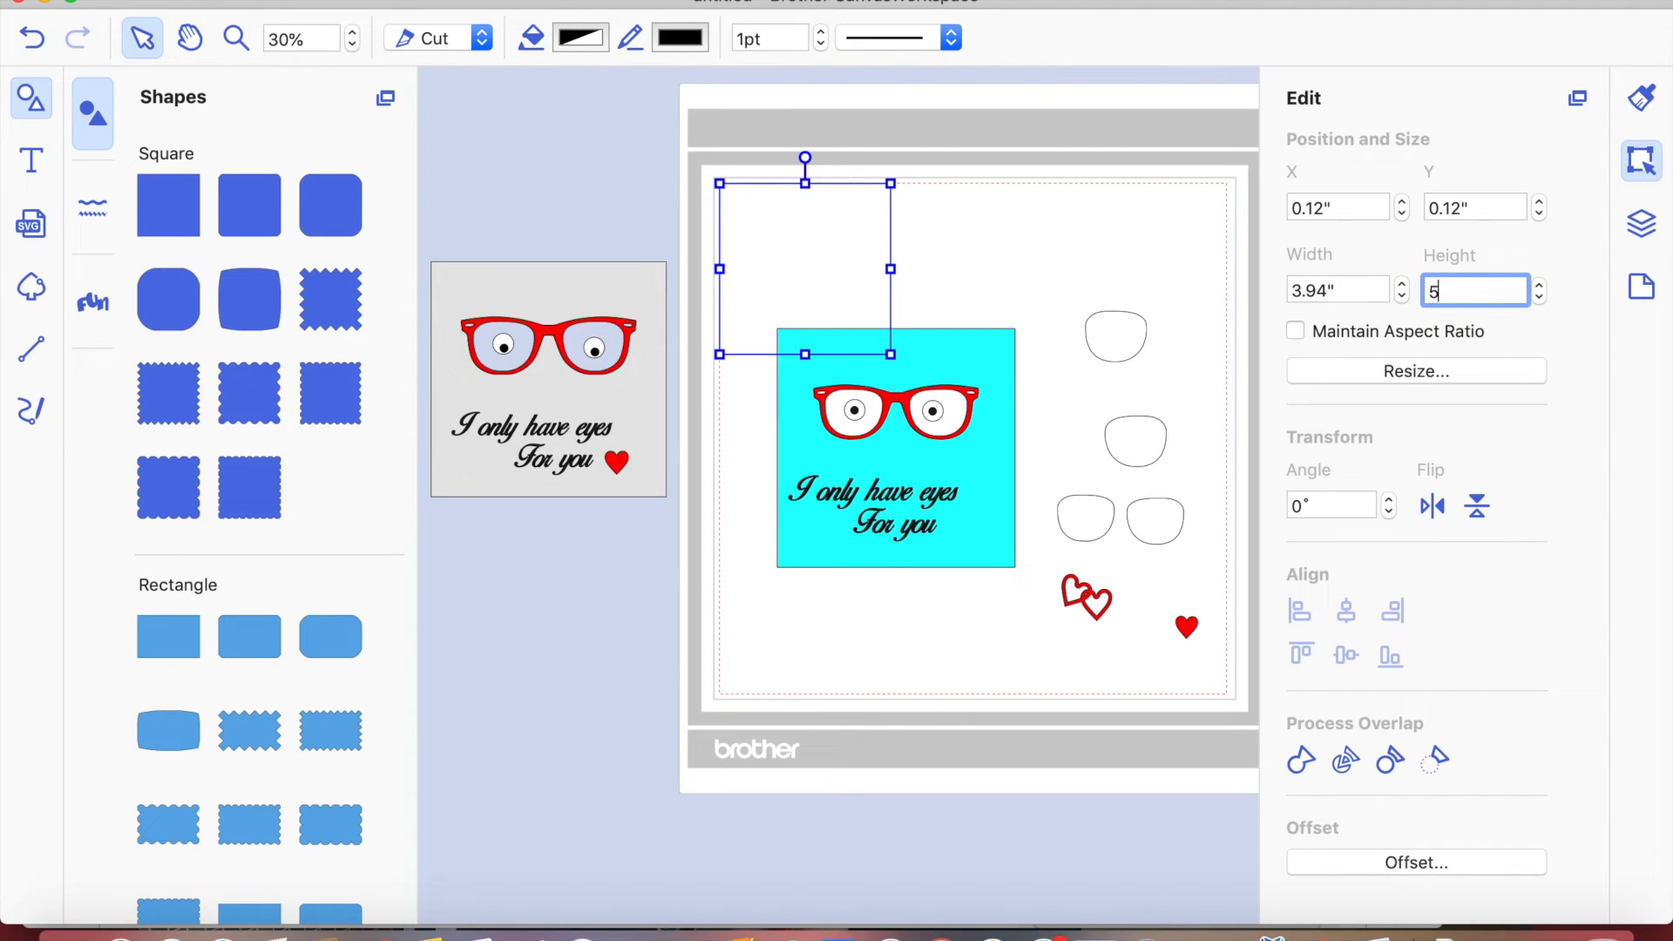
{"action": "key", "text": "Return"}
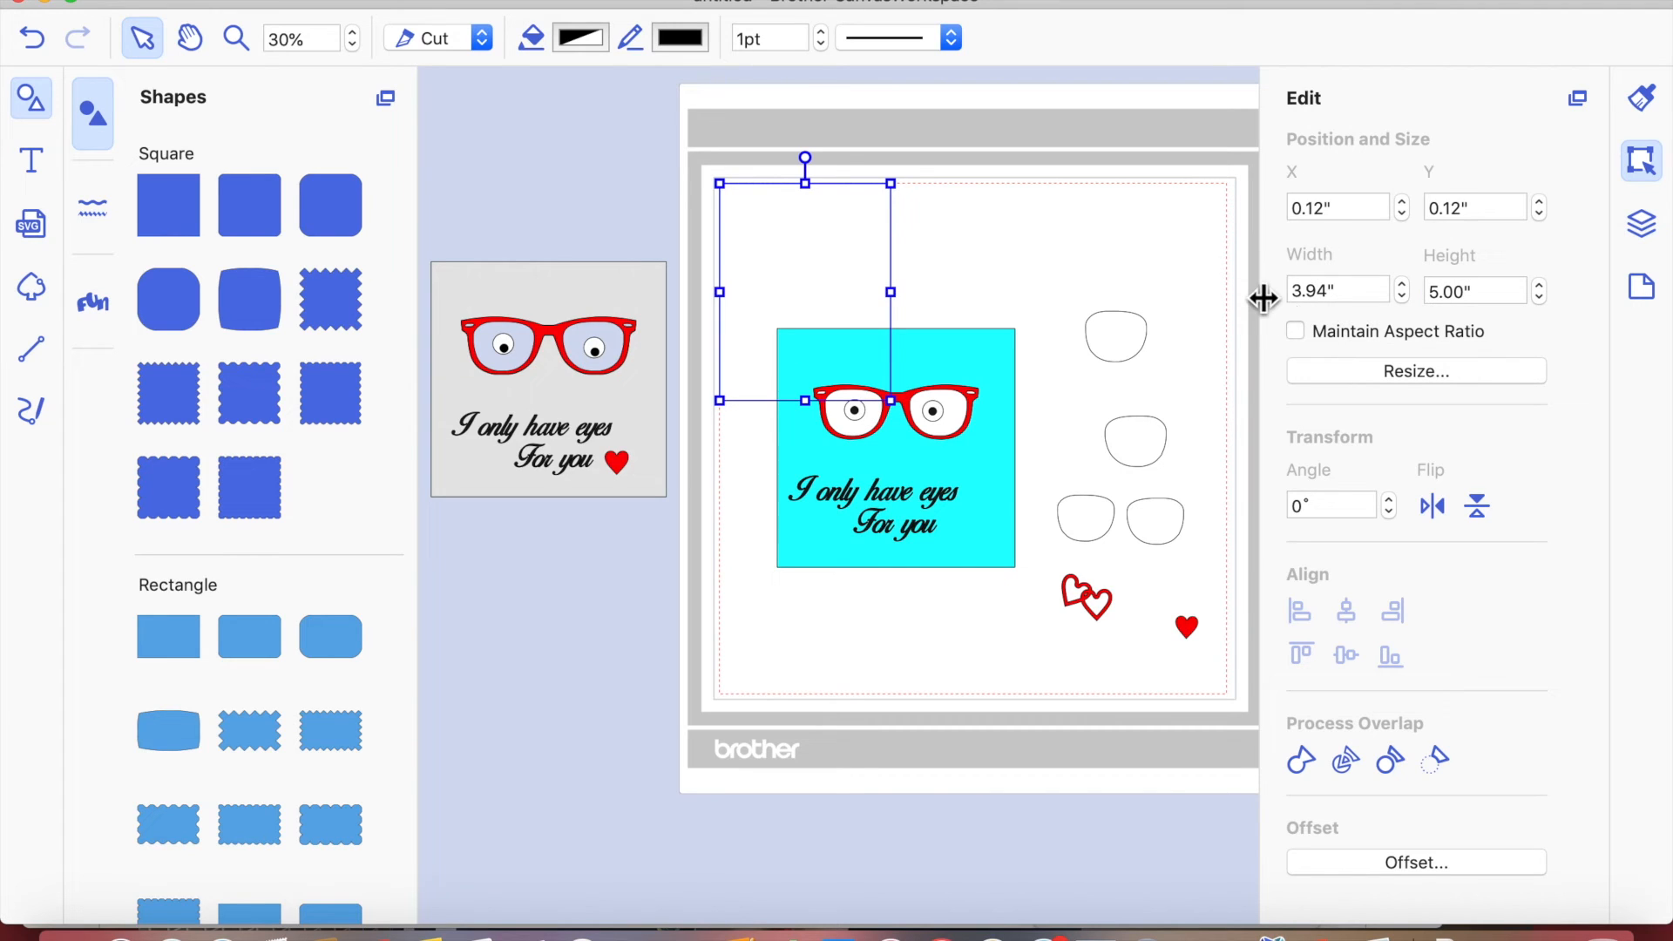
{"action": "left_click", "coordinate": [1354, 296]}
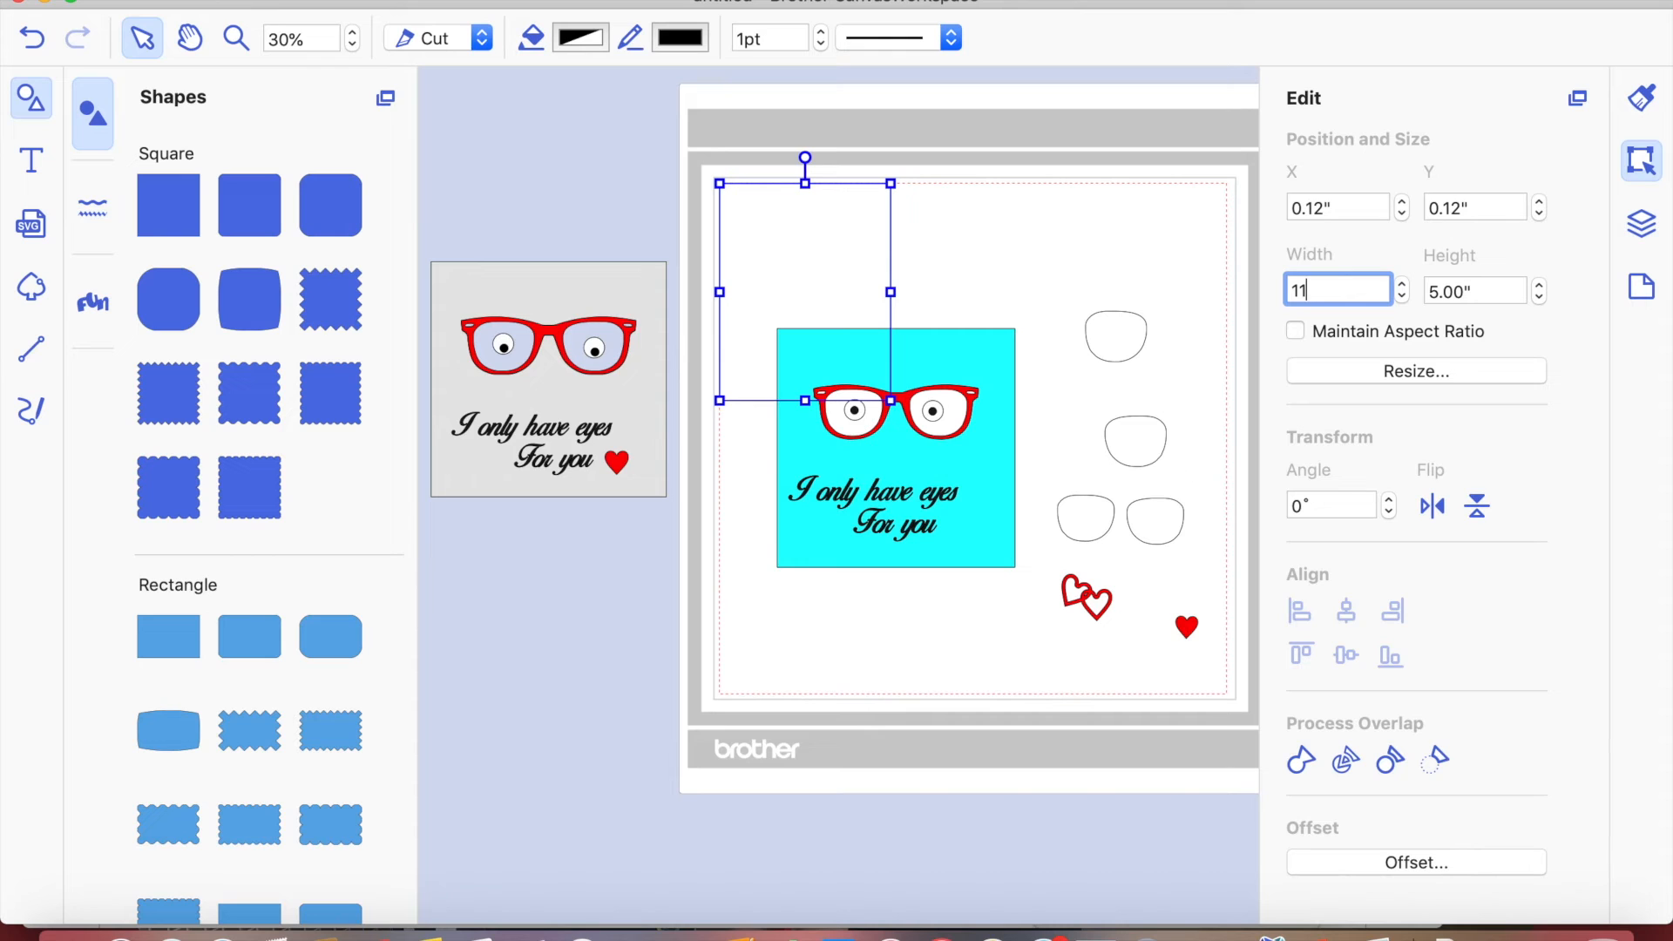
{"action": "type", "text": "11"}
{"action": "key", "text": "Return"}
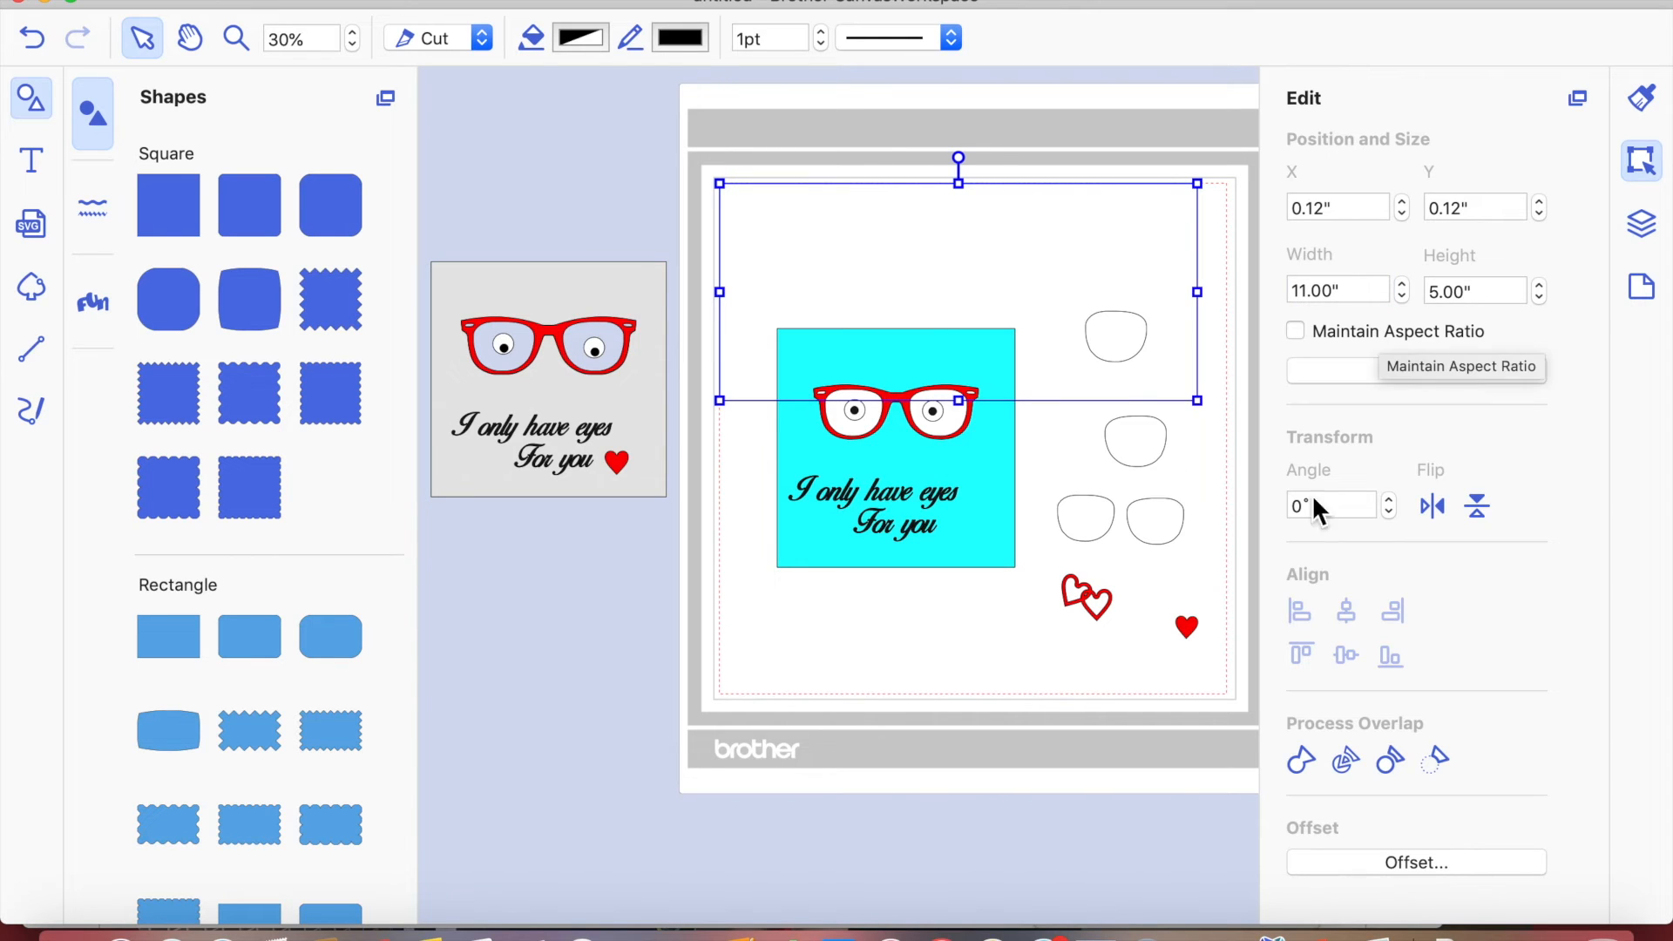
- Shift the cyan card and the loose pieces down the mat and place the 11" wide rectangle in the space above them
{"action": "left_click", "coordinate": [1032, 615]}
{"action": "left_click_drag", "start_coordinate": [960, 258], "coordinate": [975, 299]}
{"action": "left_click_drag", "start_coordinate": [980, 182], "coordinate": [964, 123]}
{"action": "left_click_drag", "start_coordinate": [748, 291], "coordinate": [1190, 694]}
{"action": "left_click_drag", "start_coordinate": [937, 414], "coordinate": [972, 658]}
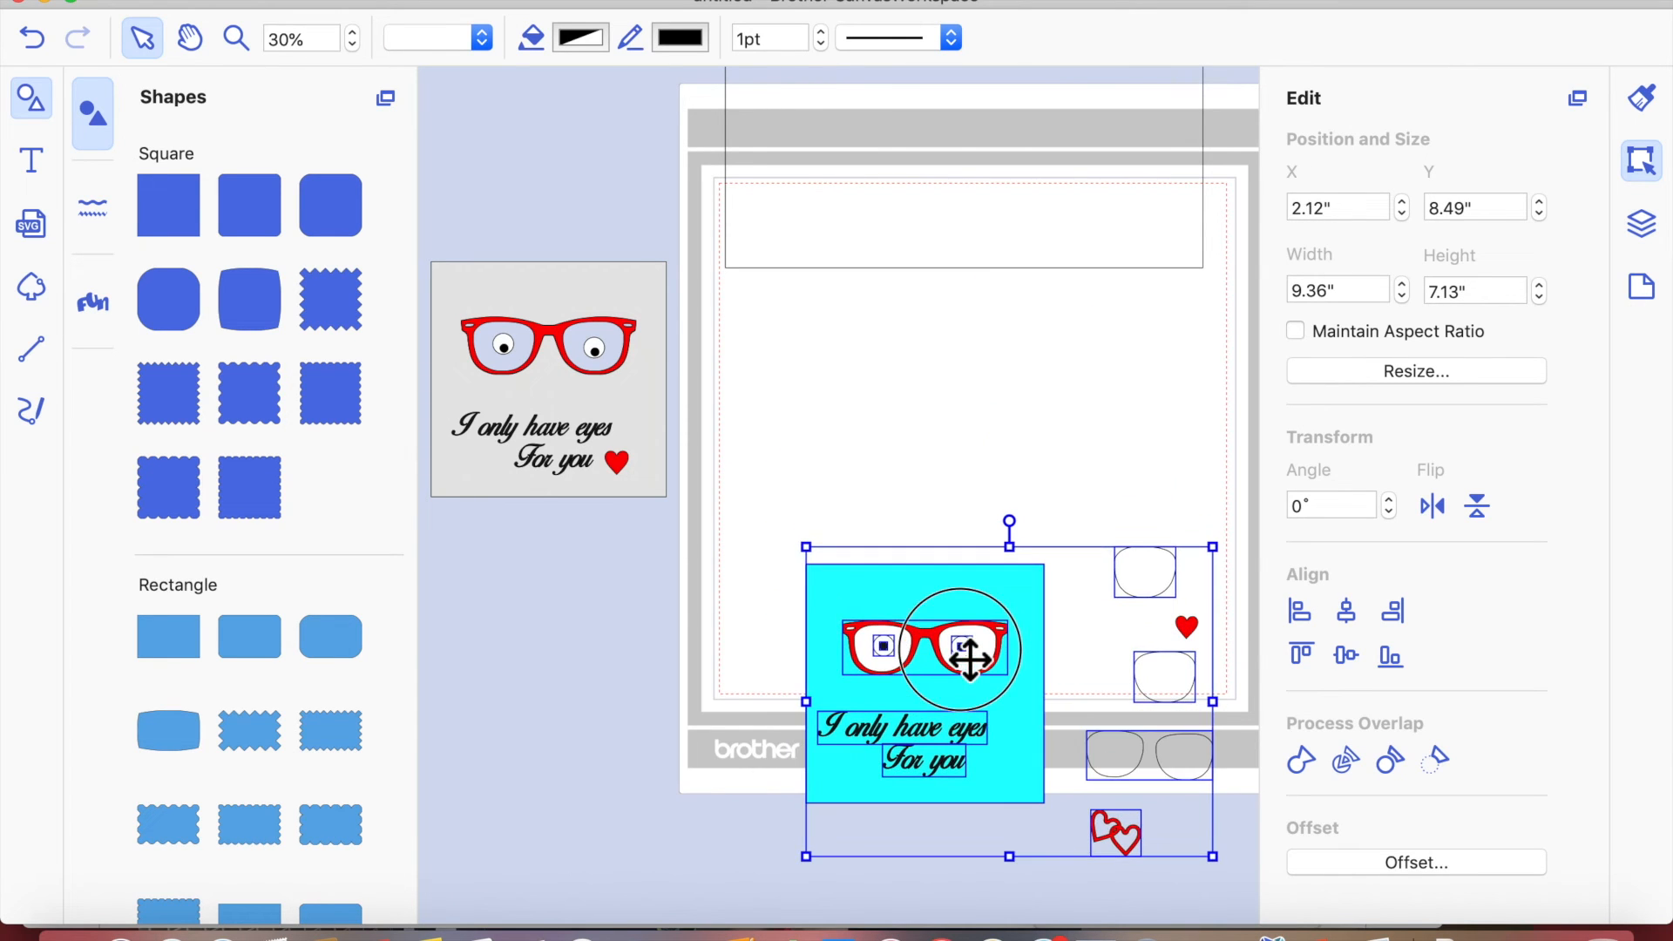
{"action": "left_click", "coordinate": [953, 236]}
{"action": "mouse_move", "coordinate": [991, 362]}
{"action": "left_mouse_down"}
{"action": "mouse_move", "coordinate": [997, 384]}
{"action": "mouse_move", "coordinate": [957, 363]}
{"action": "mouse_move", "coordinate": [986, 358]}
{"action": "mouse_move", "coordinate": [967, 347]}
{"action": "left_mouse_up"}
{"action": "left_click", "coordinate": [682, 598]}
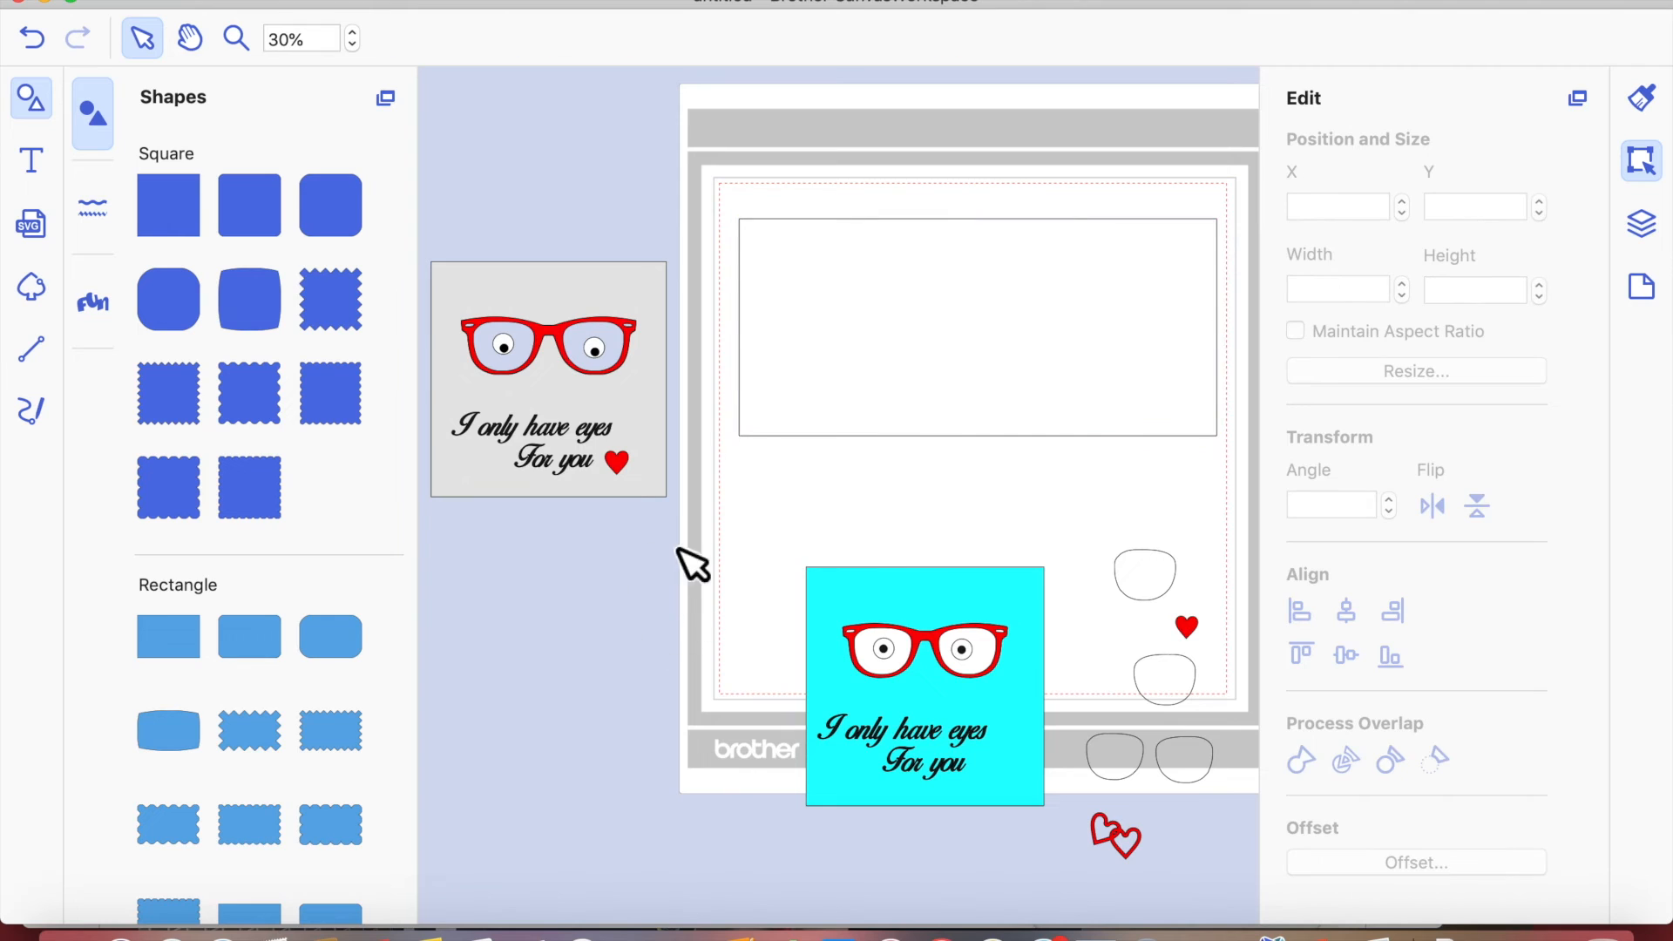
- Draw a straight vertical fold line across the full height of the card base rectangle
{"action": "left_click", "coordinate": [802, 304]}
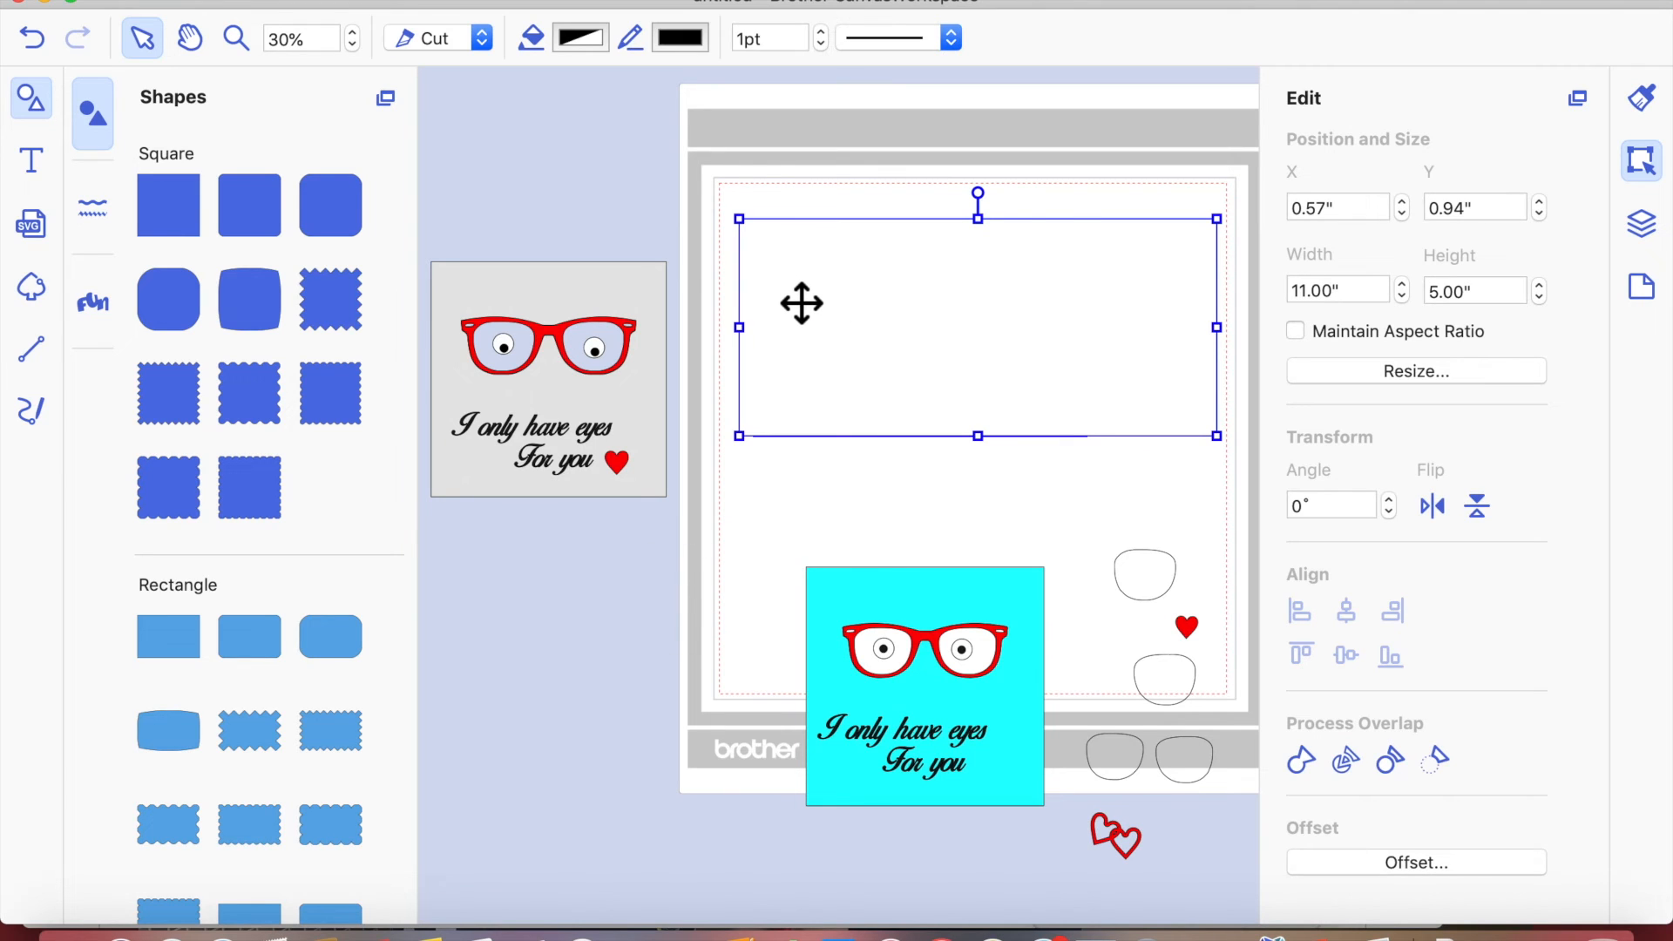
{"action": "left_click", "coordinate": [29, 351]}
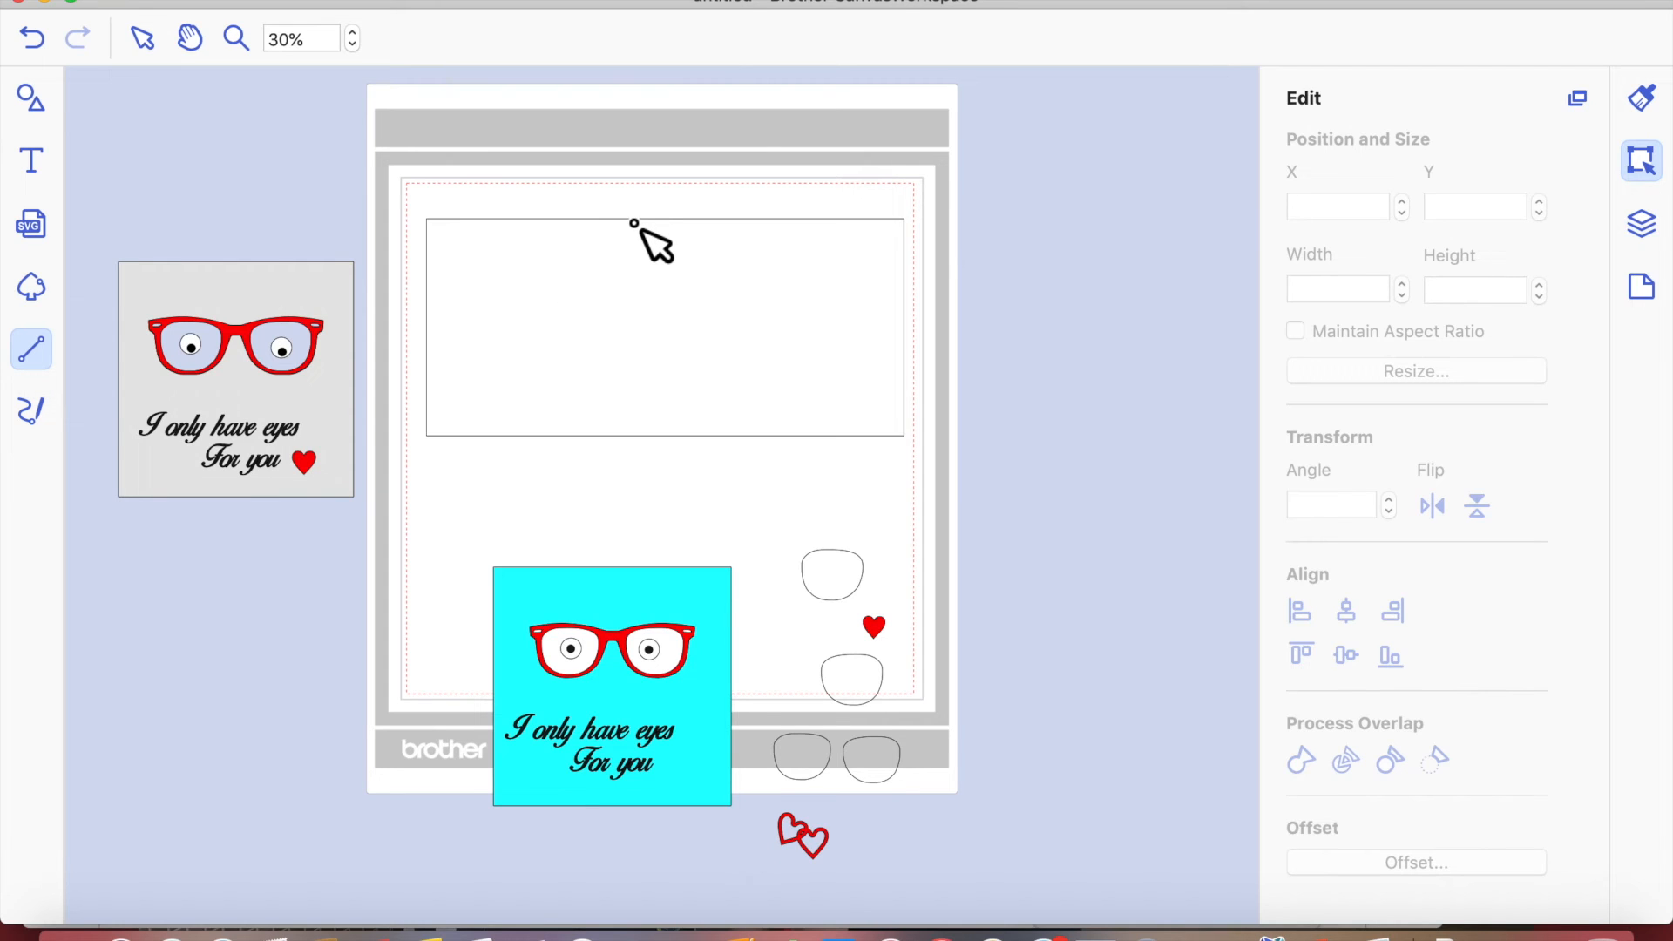
{"action": "left_click_drag", "start_coordinate": [633, 351], "coordinate": [634, 386]}
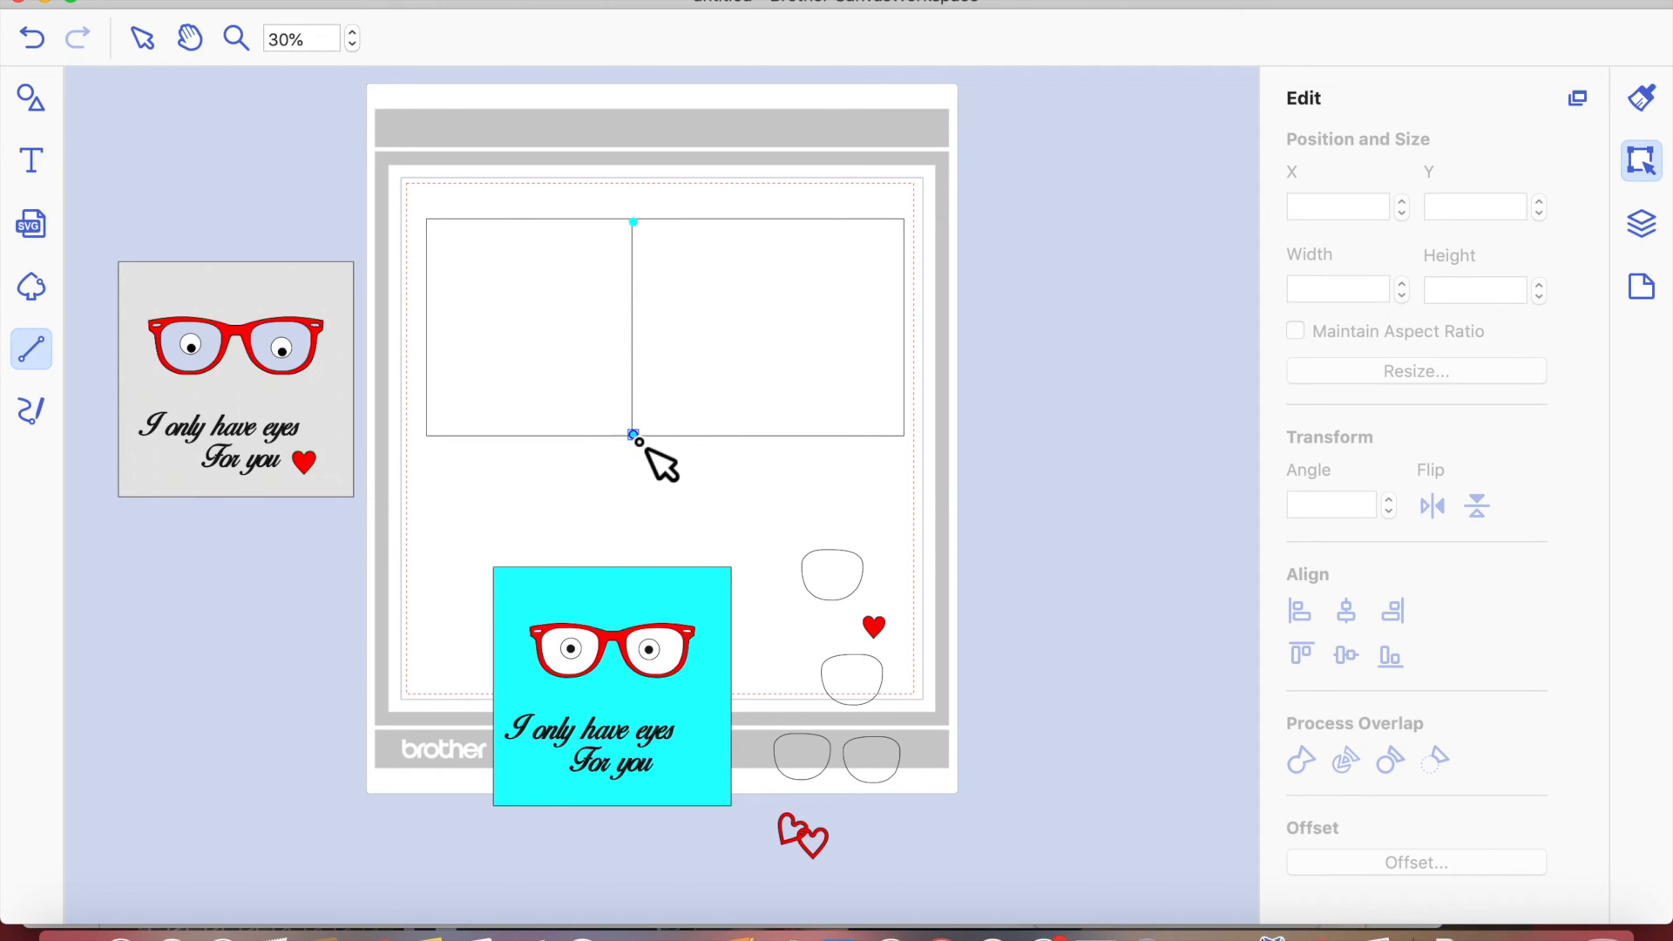
{"action": "double_click", "coordinate": [636, 438]}
{"action": "left_click", "coordinate": [643, 445]}
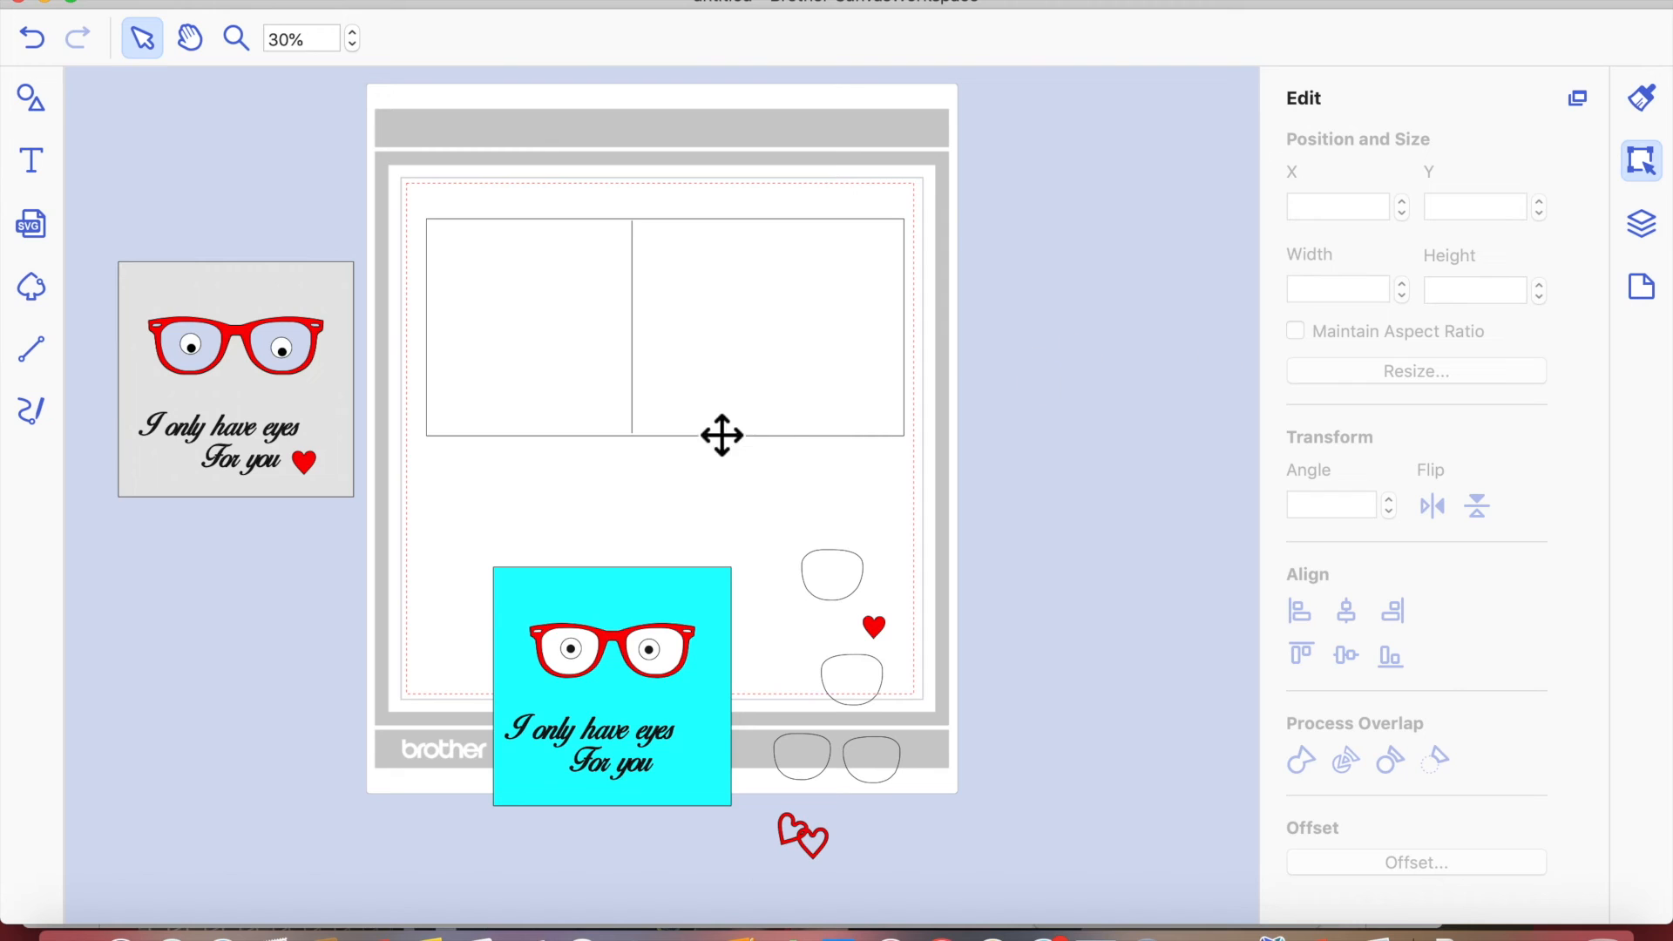
- Select the fold line's layer and give the line the short-dash pattern with wide gaps
{"action": "left_click", "coordinate": [1644, 233]}
{"action": "left_click", "coordinate": [1309, 154]}
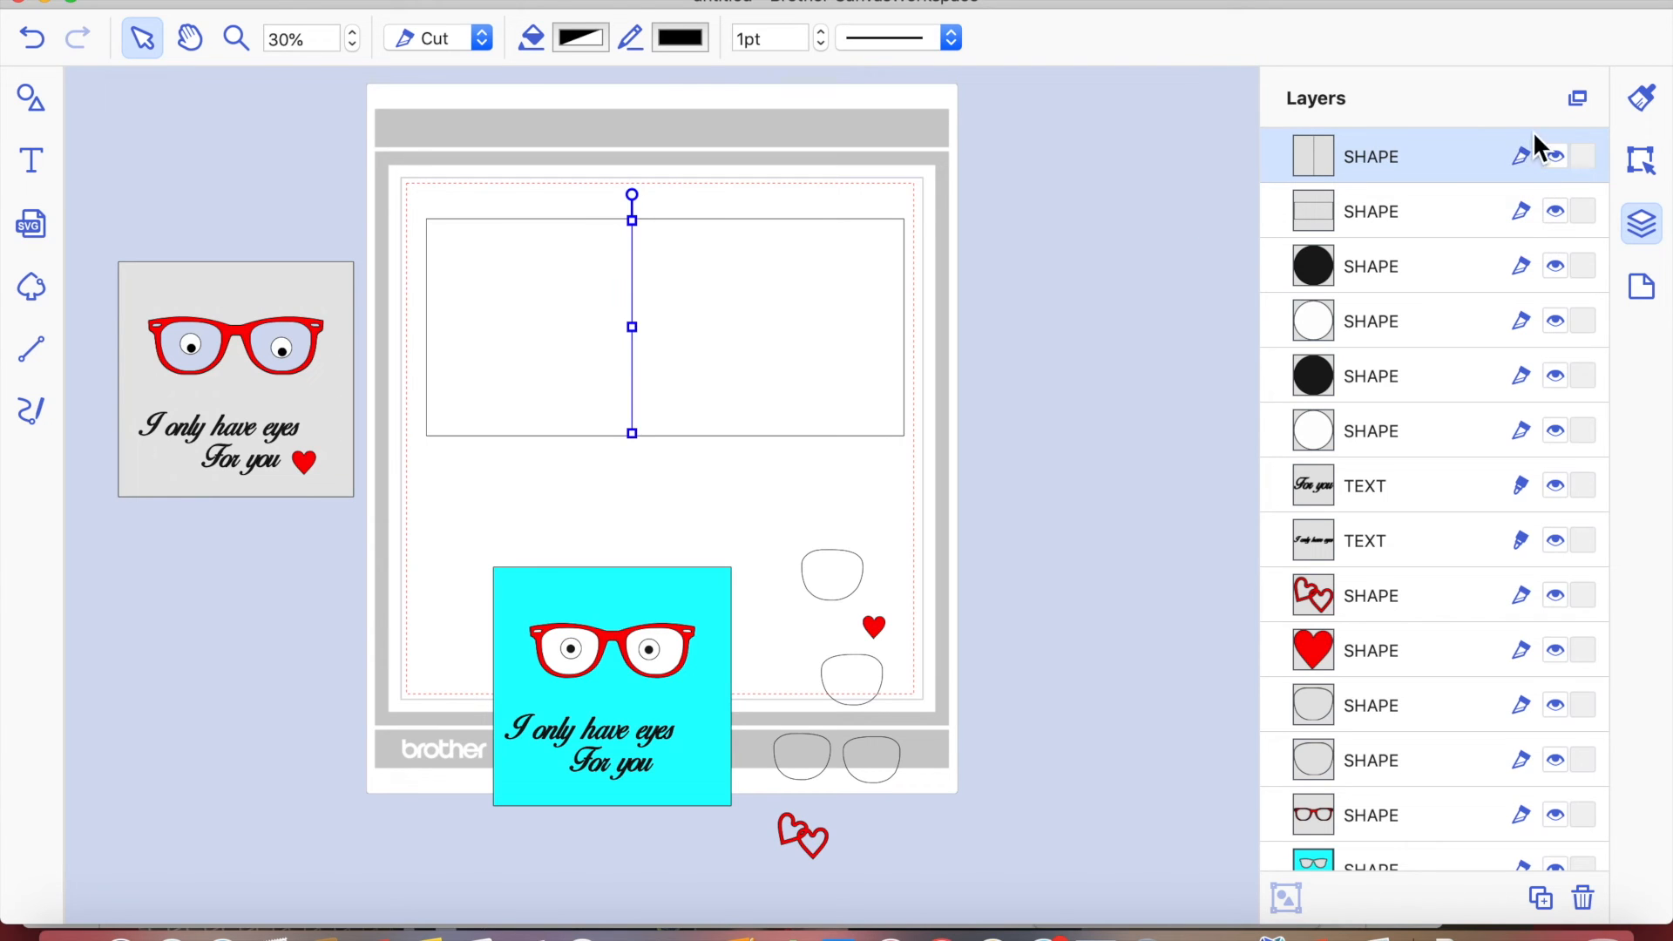
{"action": "left_click", "coordinate": [1646, 101]}
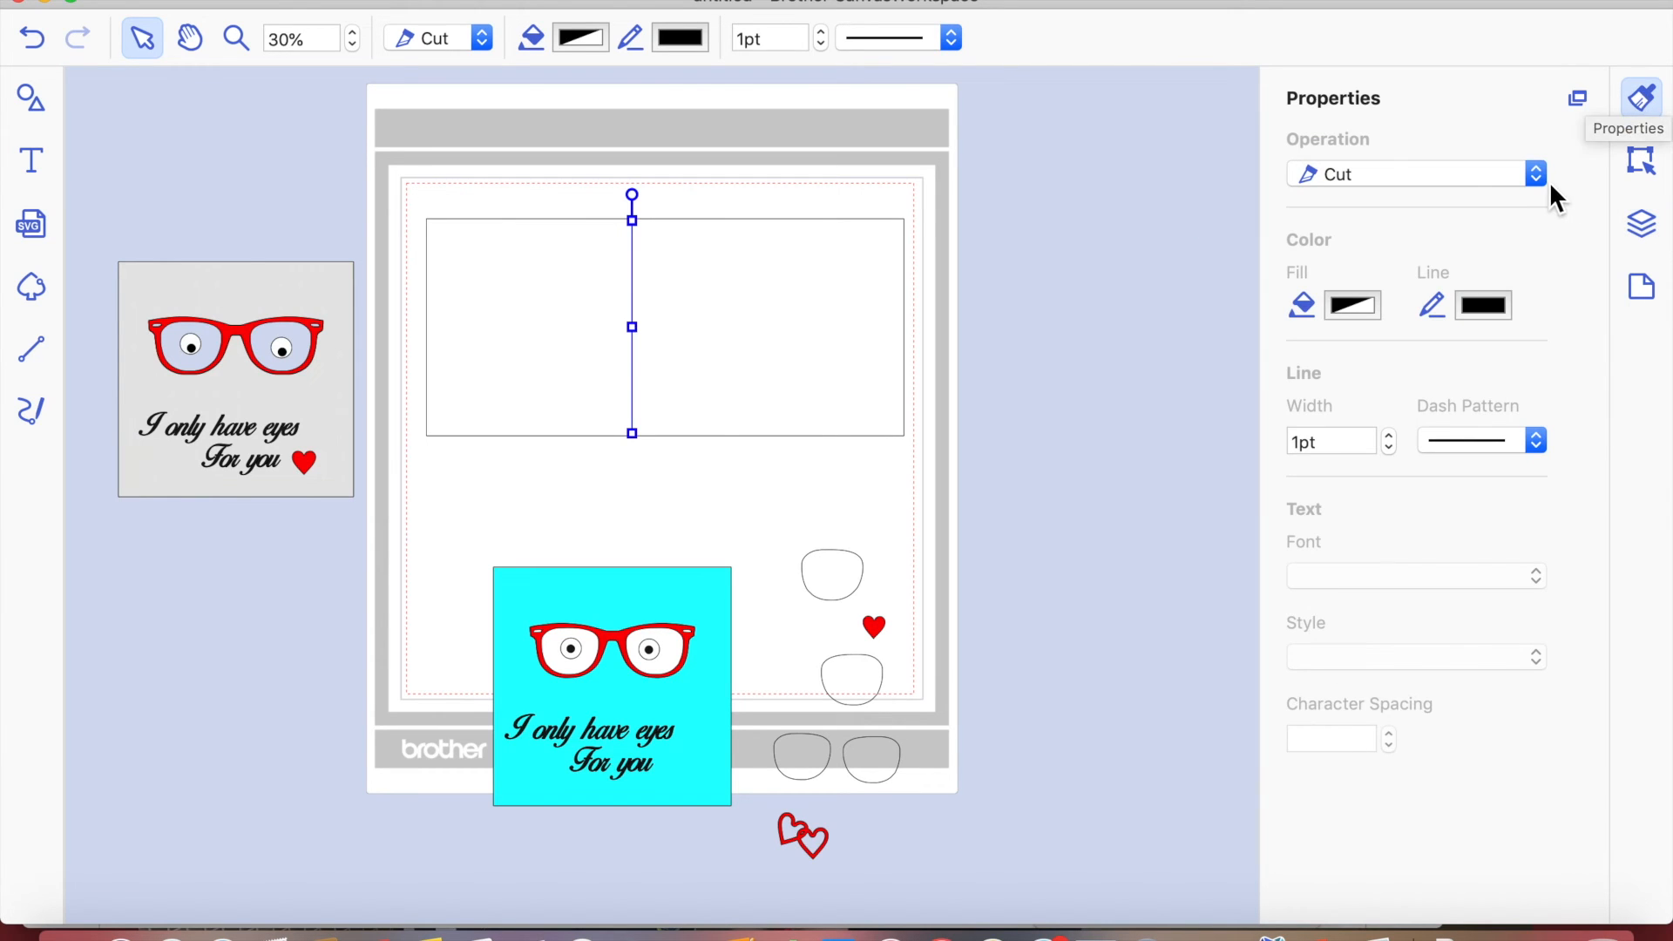
{"action": "left_click", "coordinate": [1537, 443]}
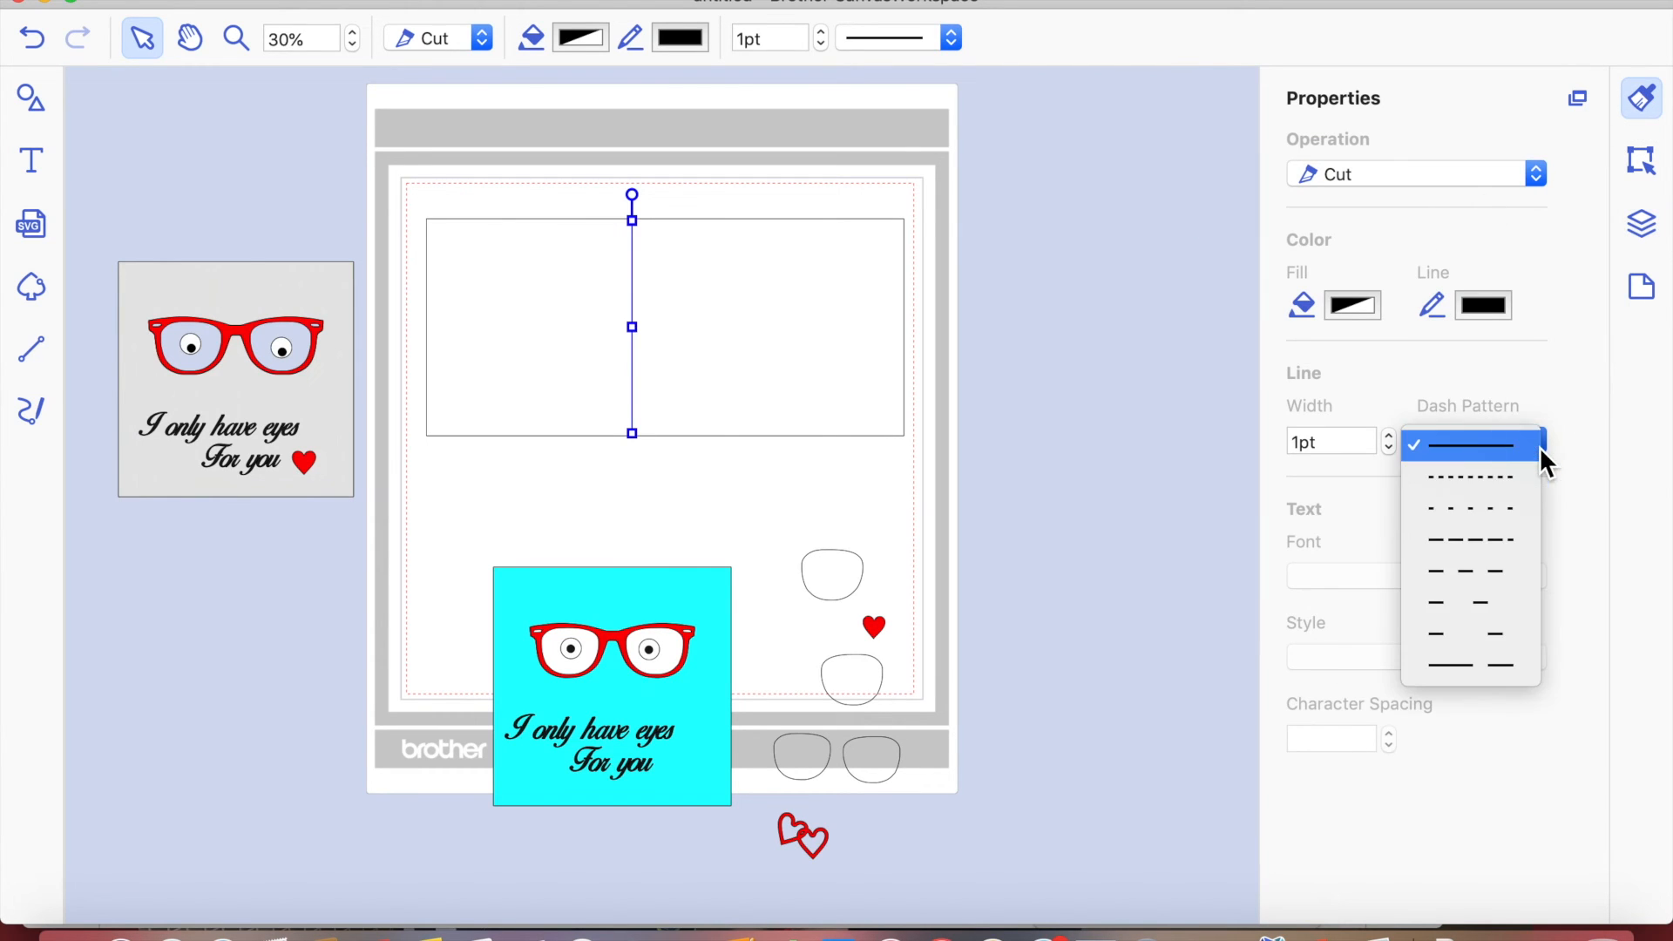
{"action": "left_click", "coordinate": [1499, 516]}
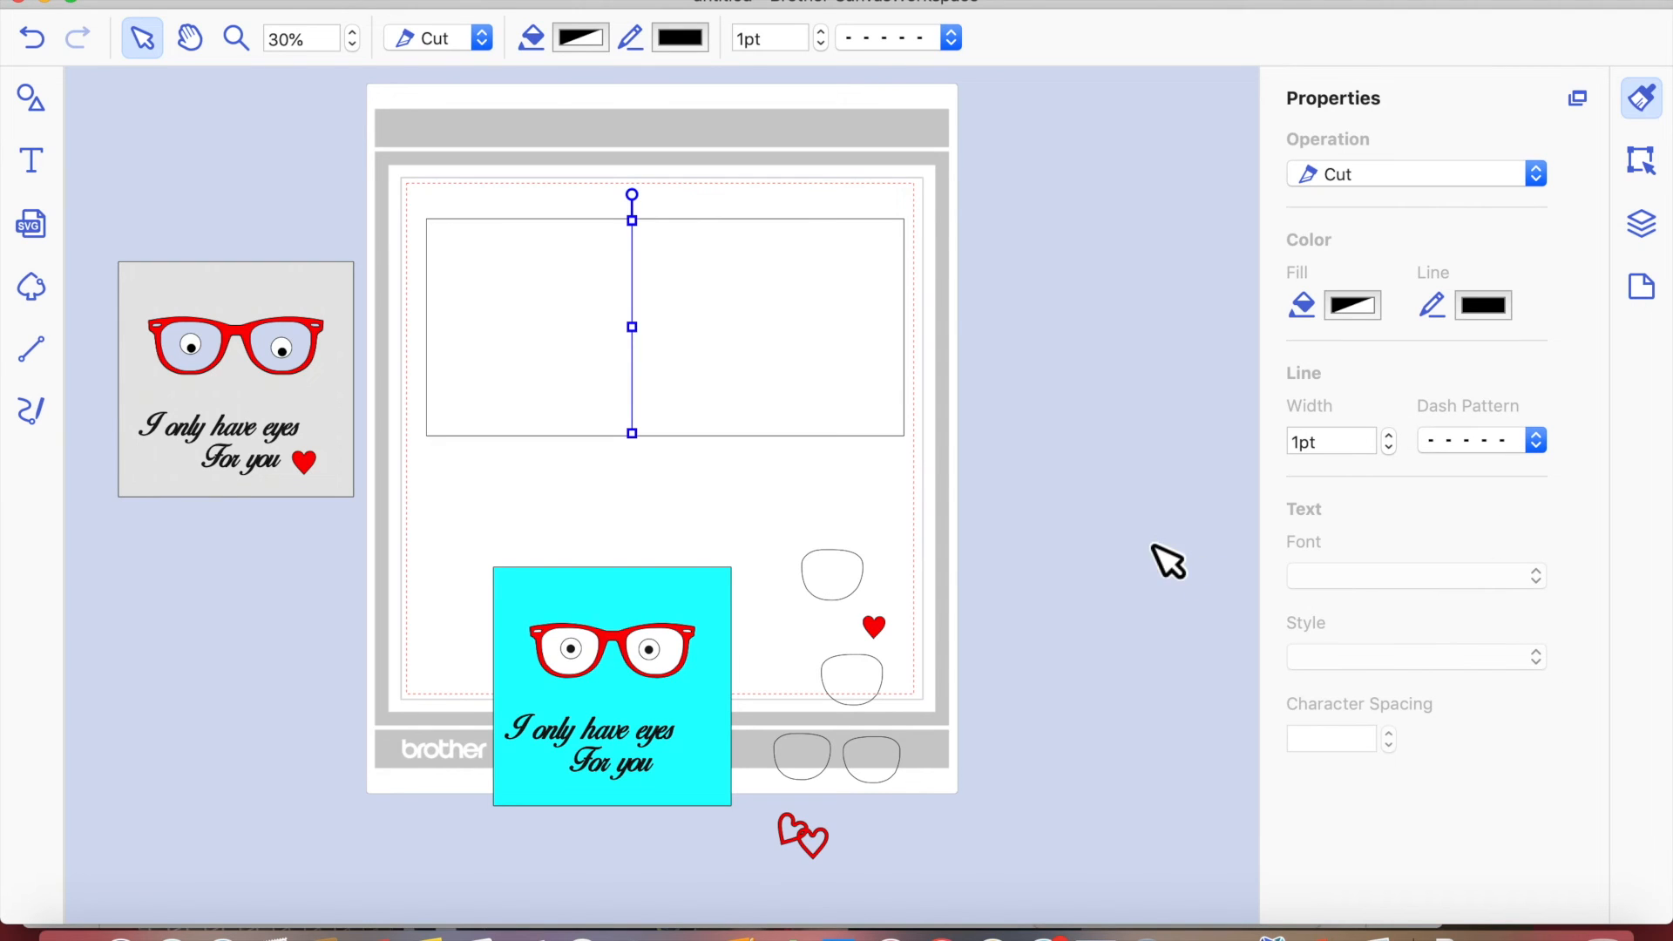
- Center the dashed fold line horizontally in the card base rectangle and group the two together
{"action": "left_click", "coordinate": [900, 526]}
{"action": "left_click_drag", "start_coordinate": [416, 180], "coordinate": [926, 449]}
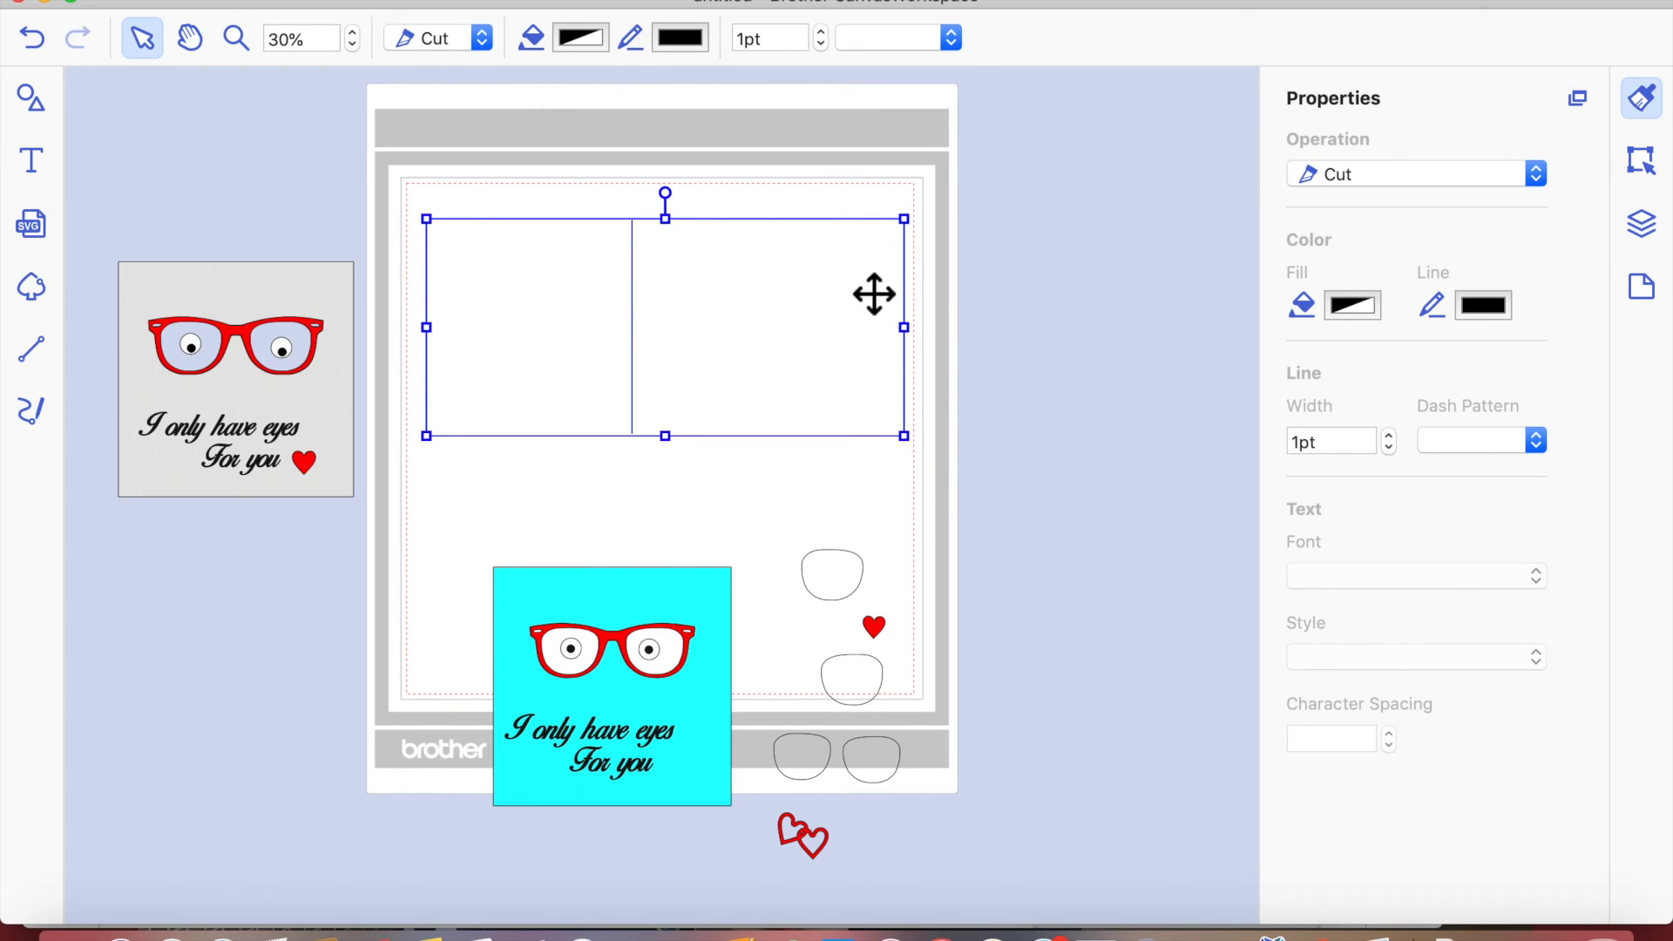
{"action": "left_click", "coordinate": [1652, 170]}
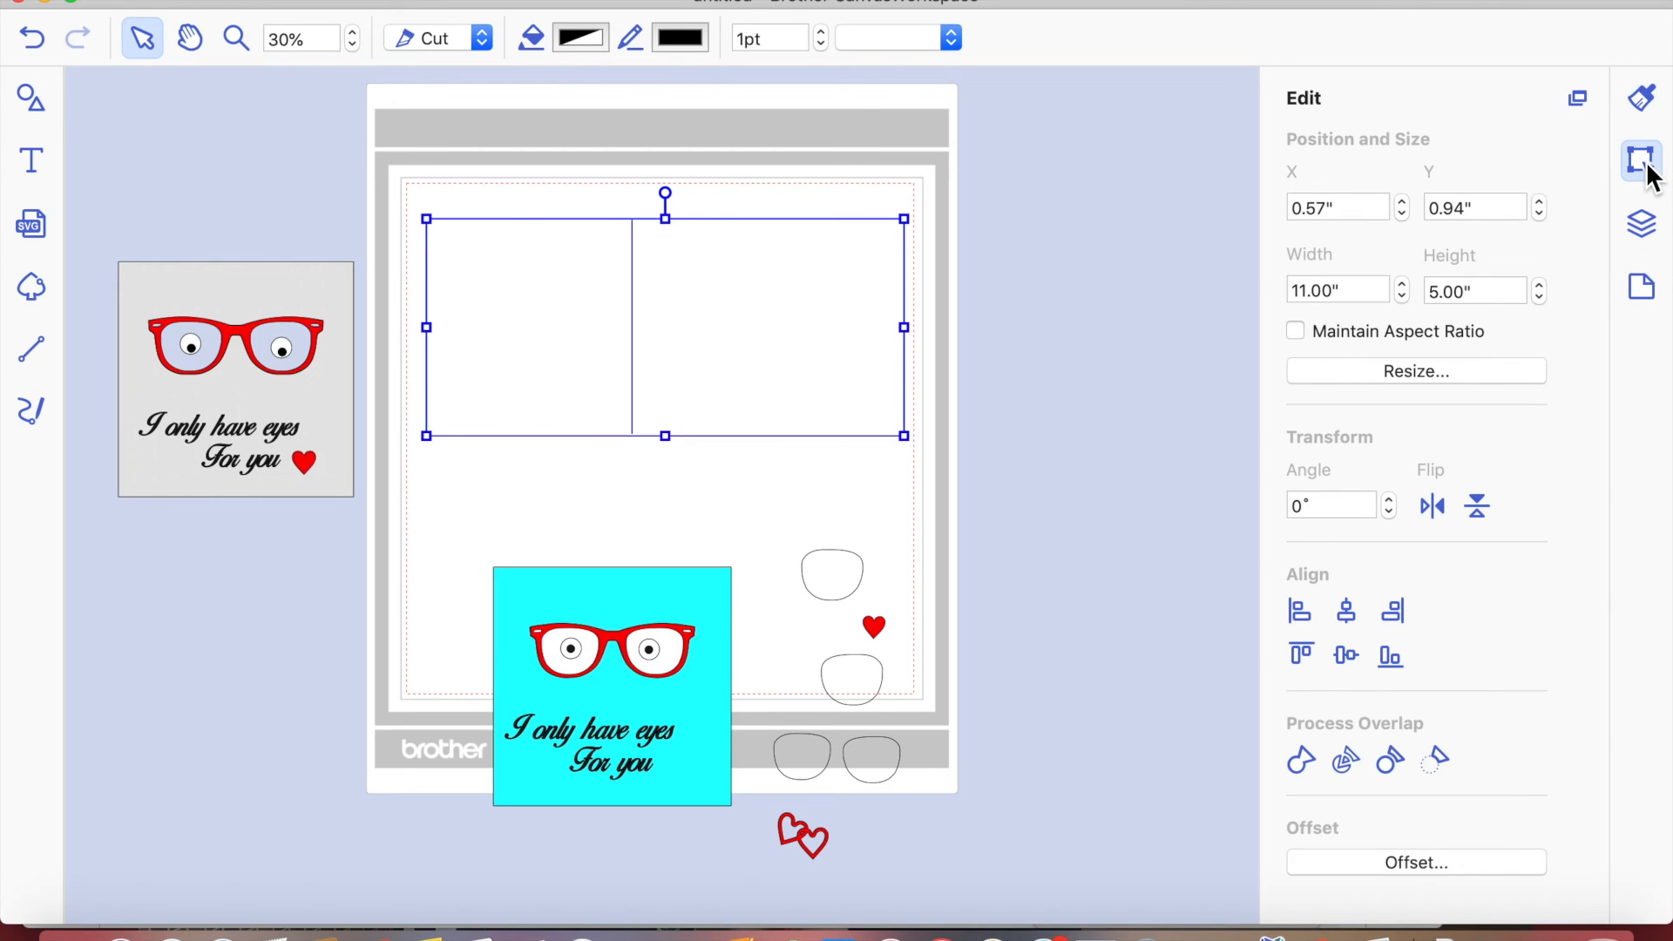
{"action": "left_click", "coordinate": [1350, 612]}
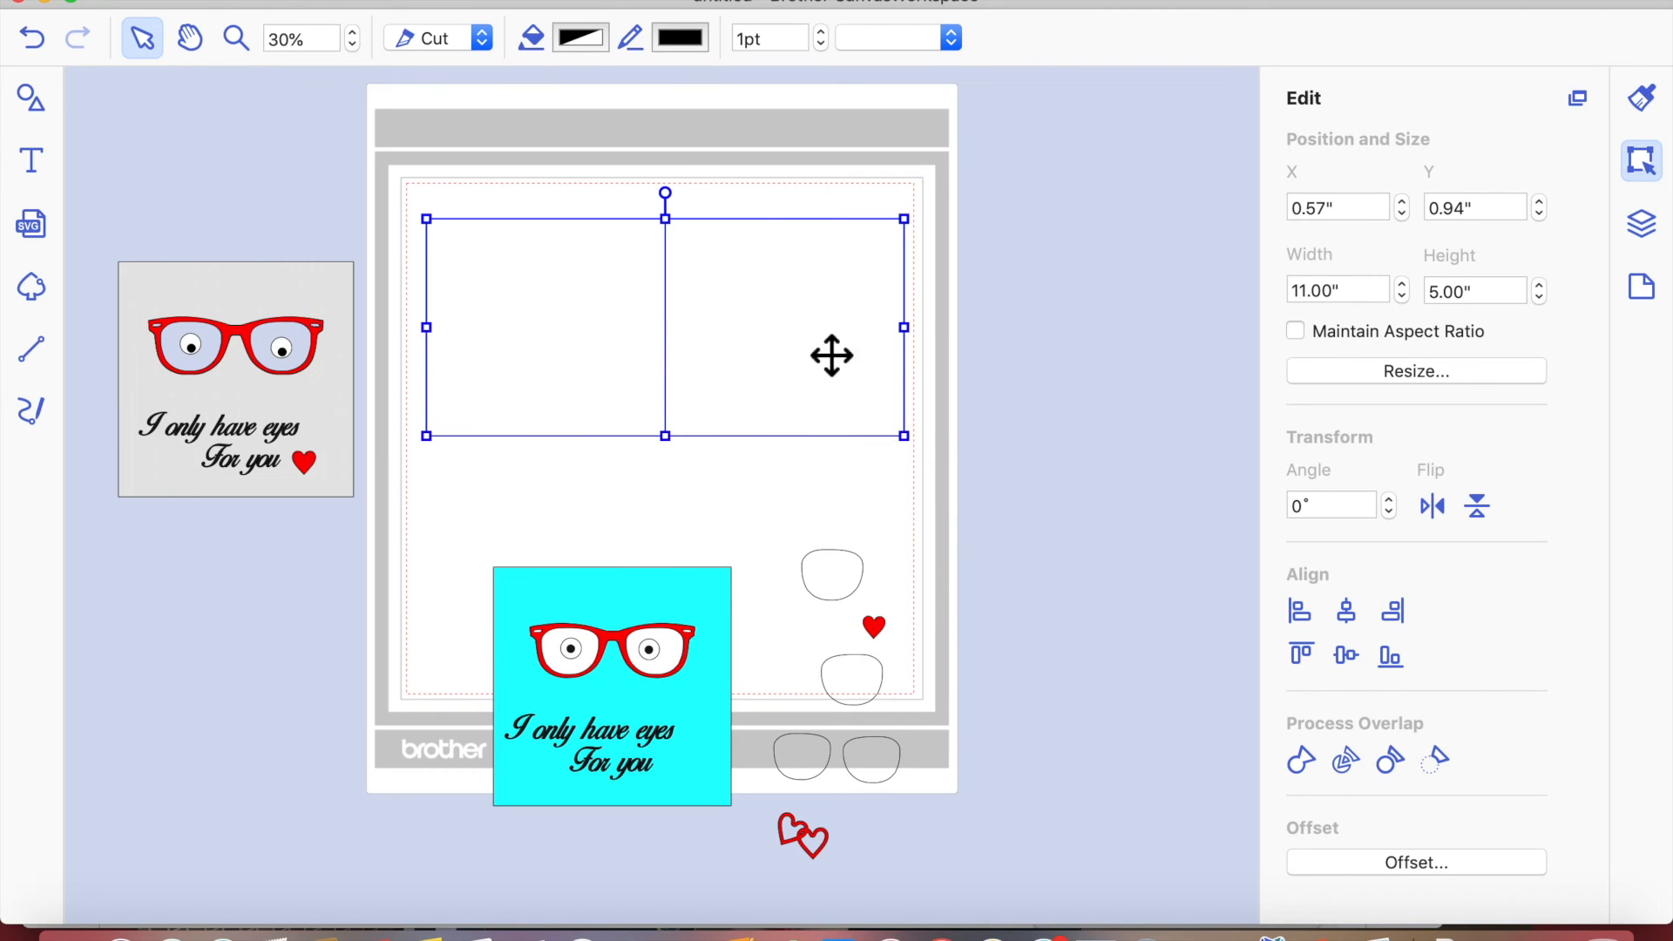
{"action": "right_click", "coordinate": [713, 306]}
{"action": "left_click", "coordinate": [772, 468]}
{"action": "left_click", "coordinate": [792, 470]}
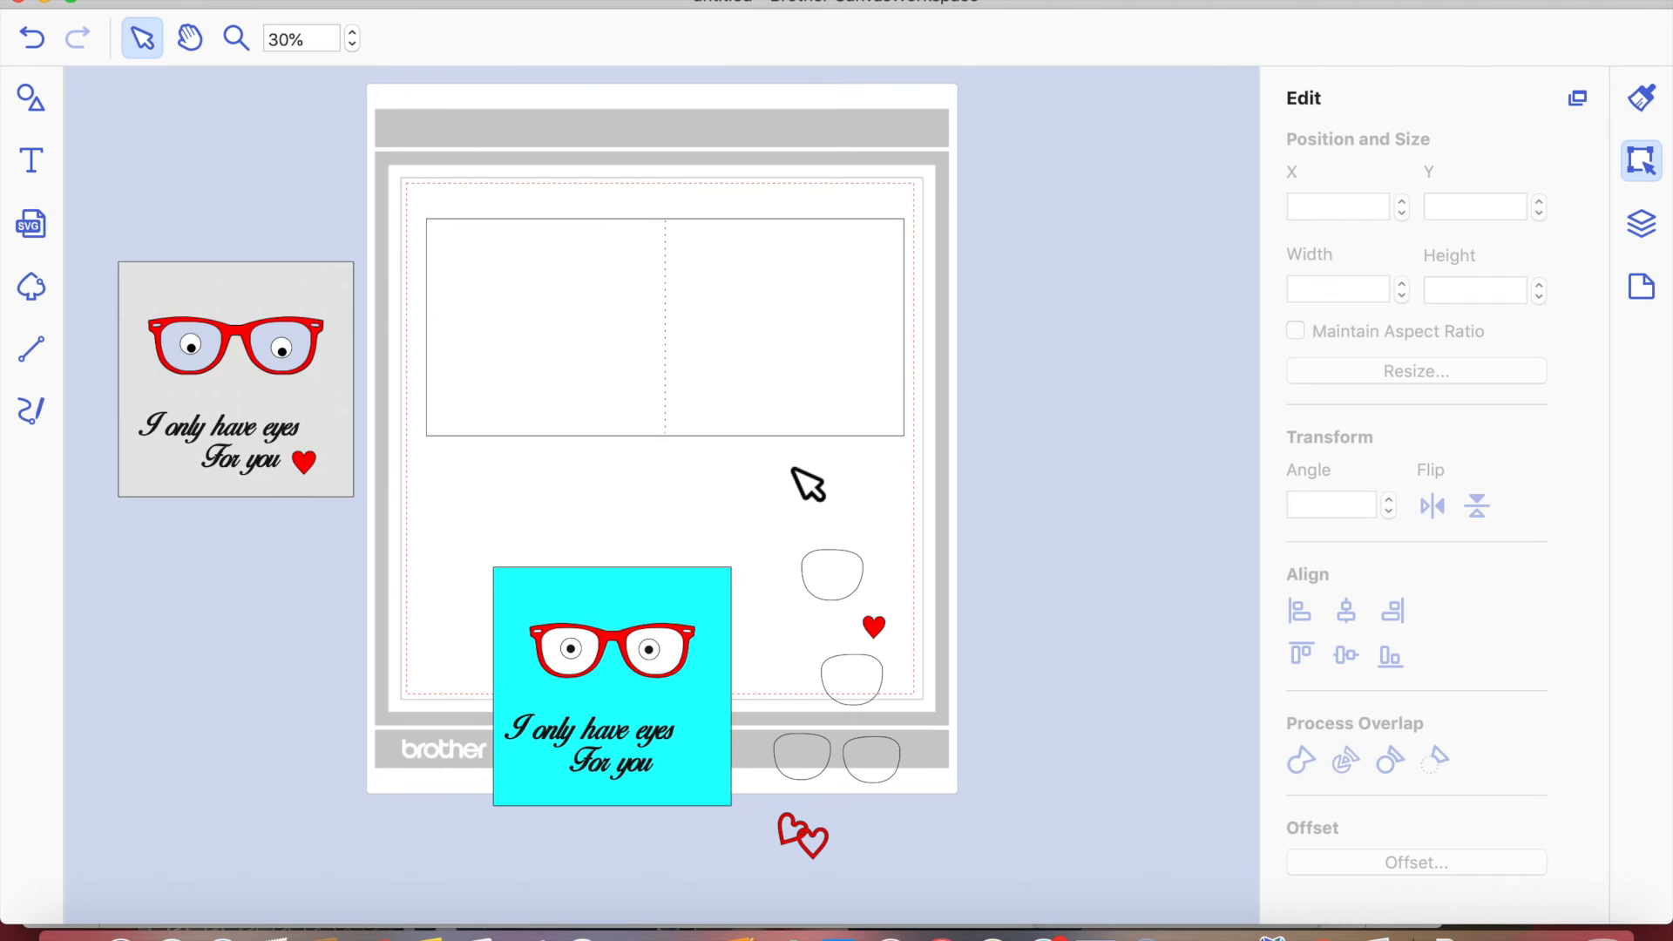
- Move the cyan card with its glasses and text up just below the card base, and set the base's height to 5.5"
{"action": "left_click_drag", "start_coordinate": [457, 488], "coordinate": [698, 799]}
{"action": "left_click_drag", "start_coordinate": [723, 722], "coordinate": [703, 590]}
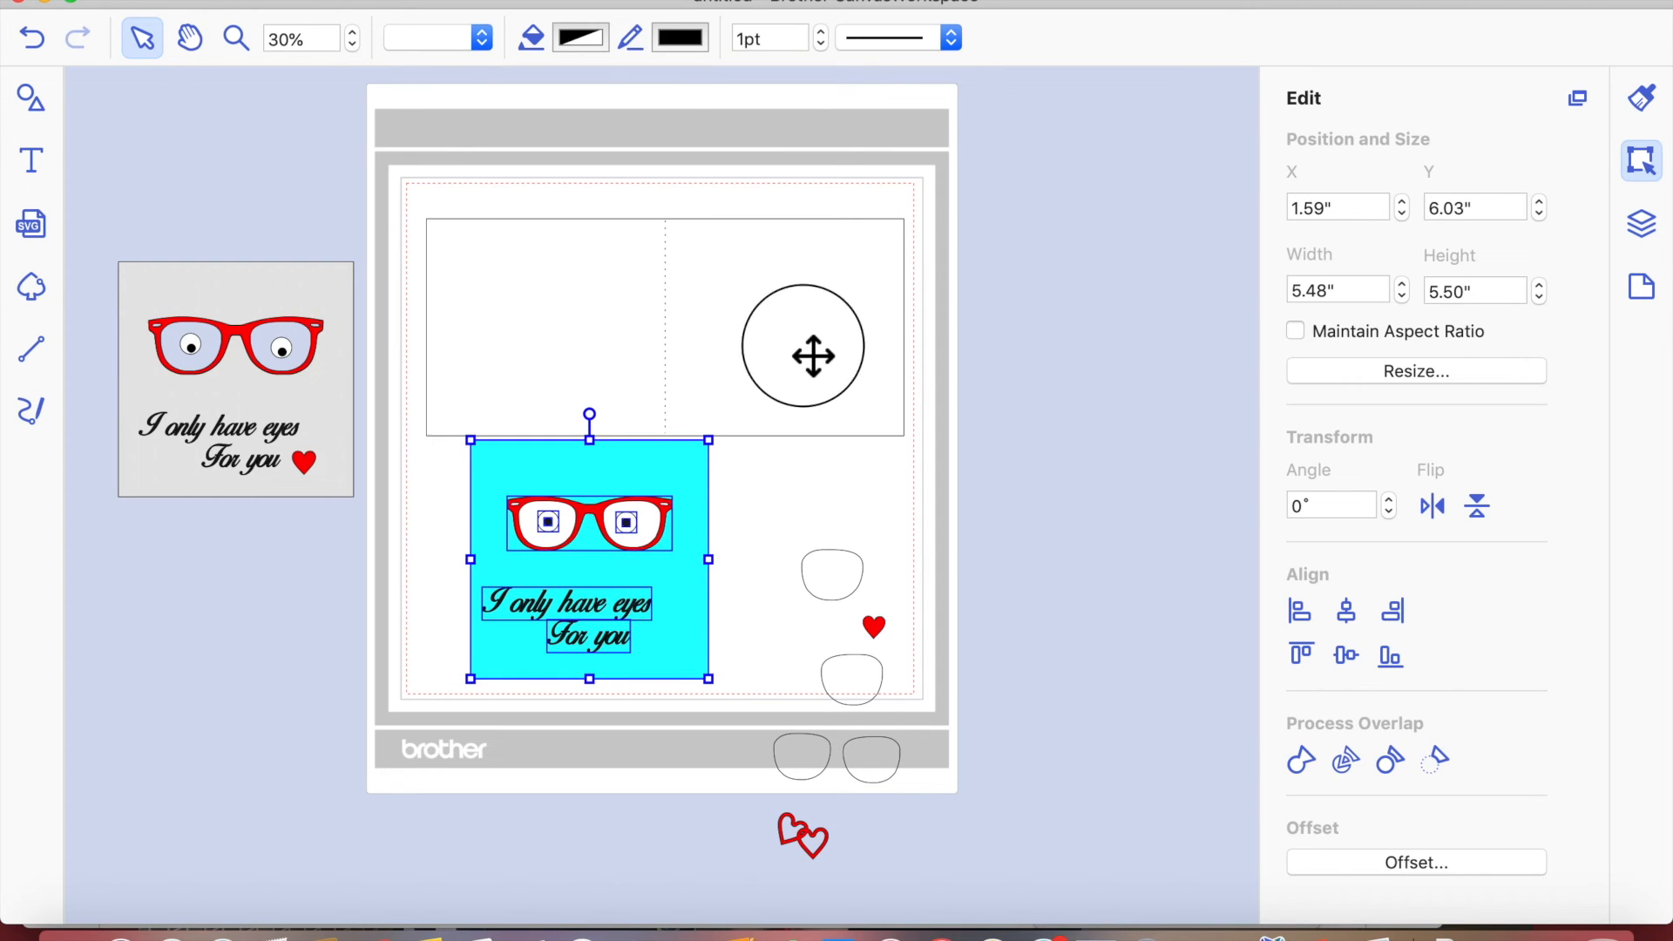
{"action": "left_click", "coordinate": [810, 355]}
{"action": "left_click", "coordinate": [1464, 293]}
{"action": "key", "text": "BackSpace"}
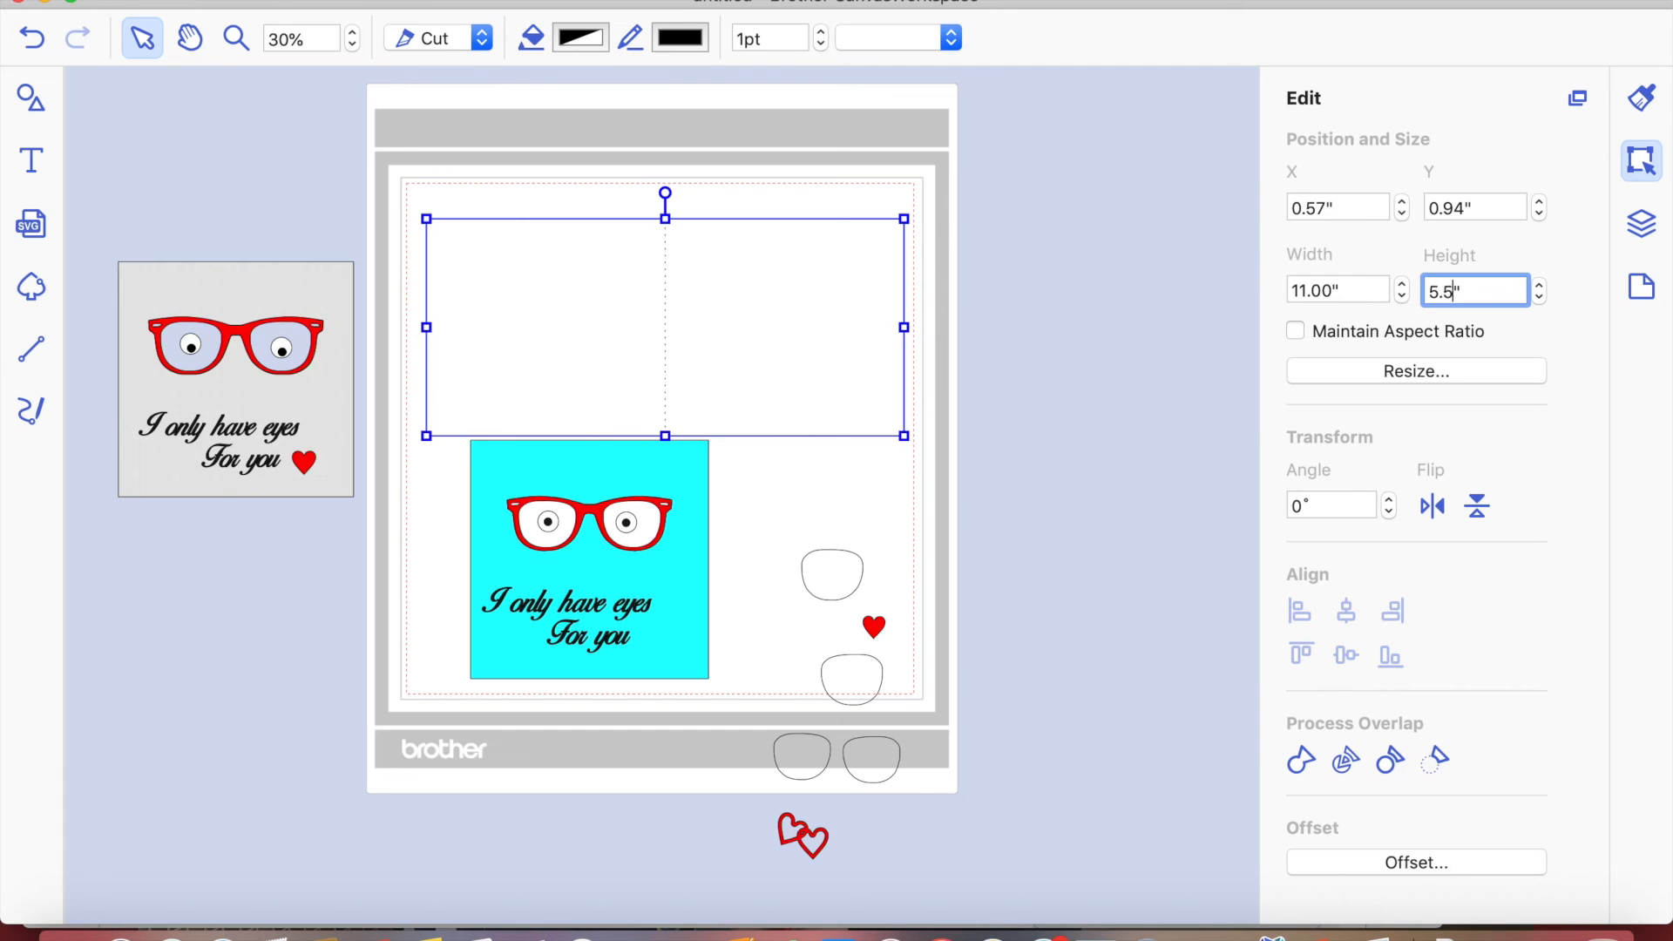
{"action": "type", "text": "5"}
{"action": "key", "text": "Return"}
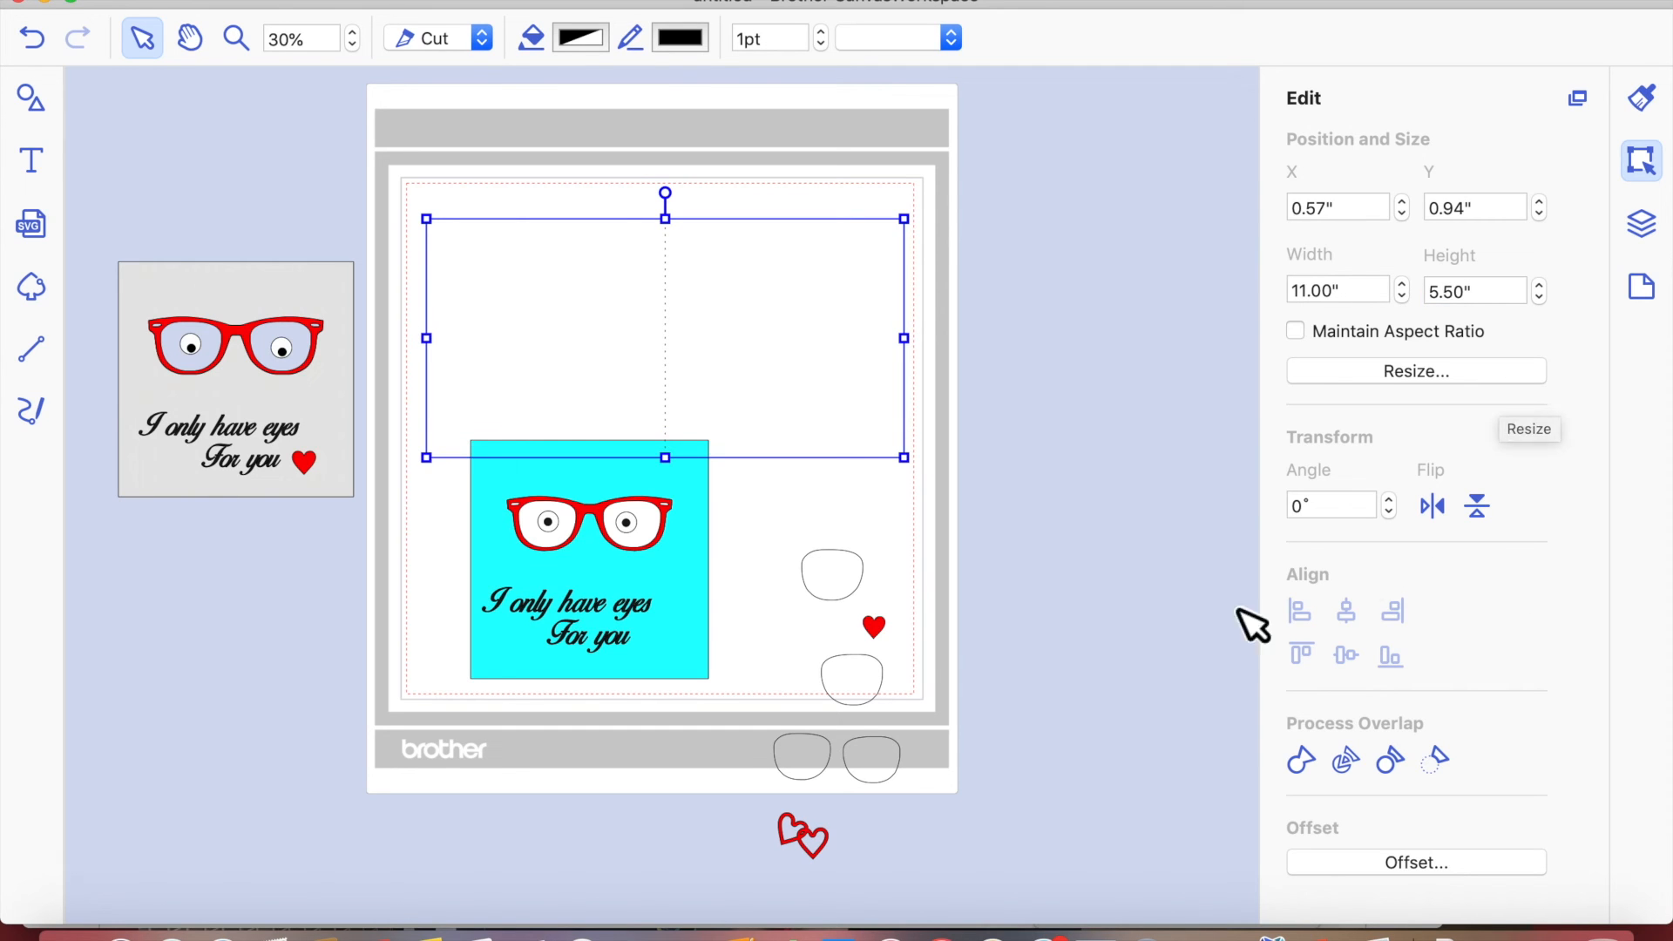
- Move the gray reference card onto the upper part of the mat and shift the grouped card base down
{"action": "mouse_move", "coordinate": [669, 624]}
{"action": "left_mouse_down"}
{"action": "mouse_move", "coordinate": [759, 452]}
{"action": "mouse_move", "coordinate": [820, 392]}
{"action": "mouse_move", "coordinate": [864, 395]}
{"action": "mouse_move", "coordinate": [729, 560]}
{"action": "mouse_move", "coordinate": [636, 631]}
{"action": "mouse_move", "coordinate": [665, 623]}
{"action": "left_mouse_up"}
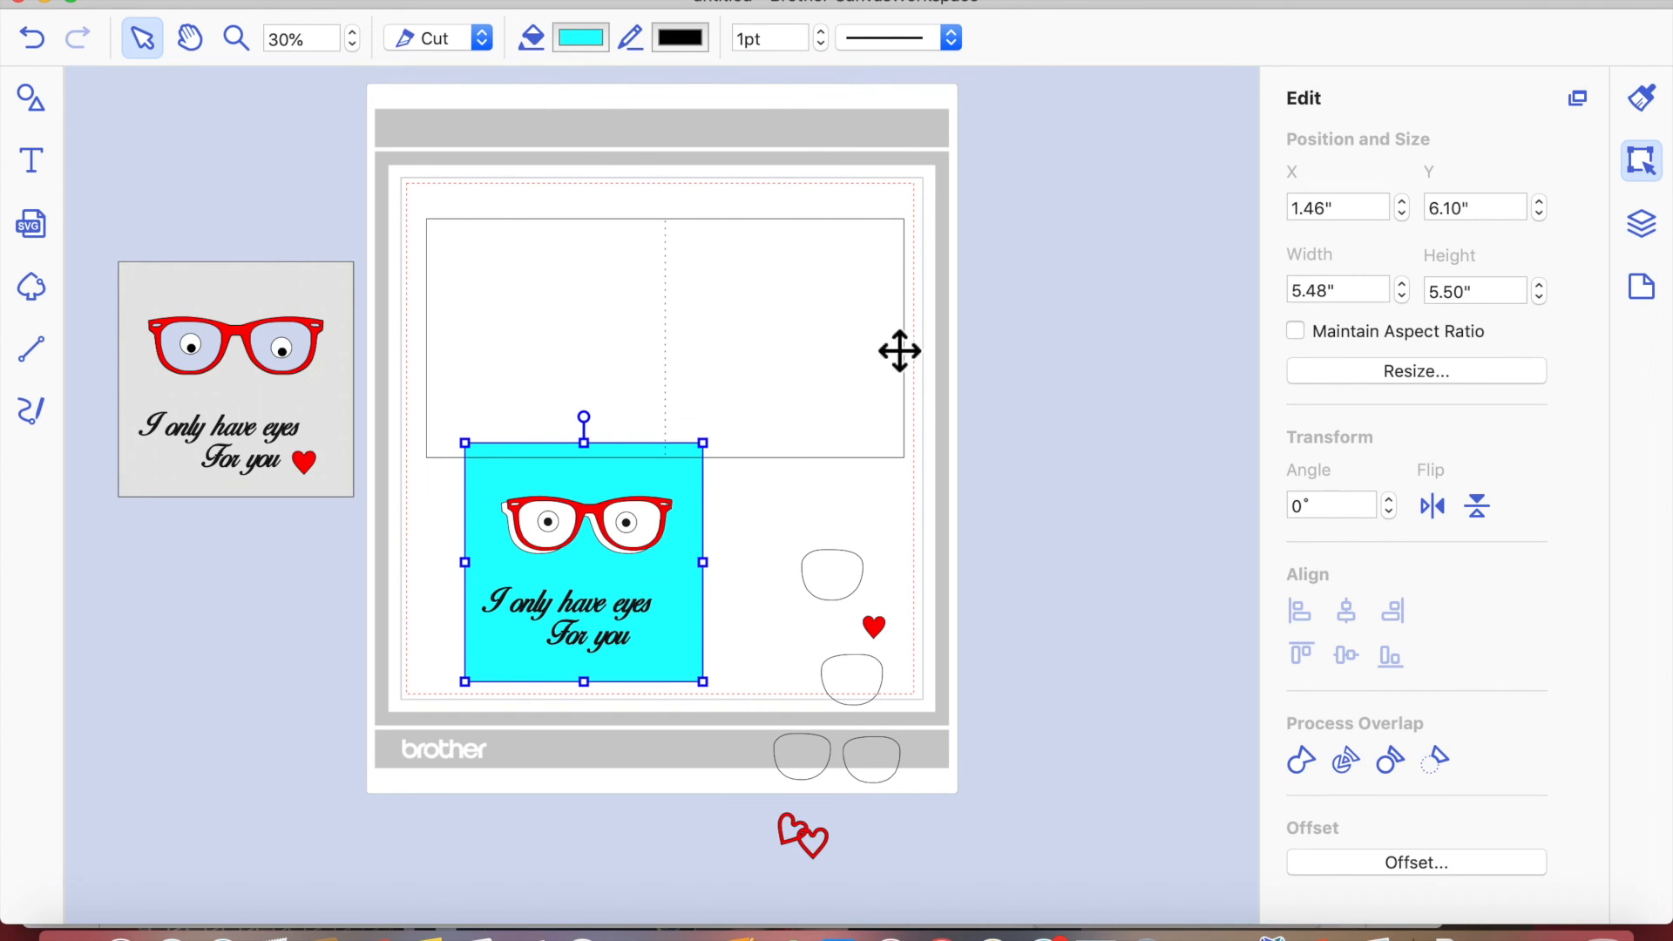
{"action": "left_click_drag", "start_coordinate": [319, 307], "coordinate": [679, 249]}
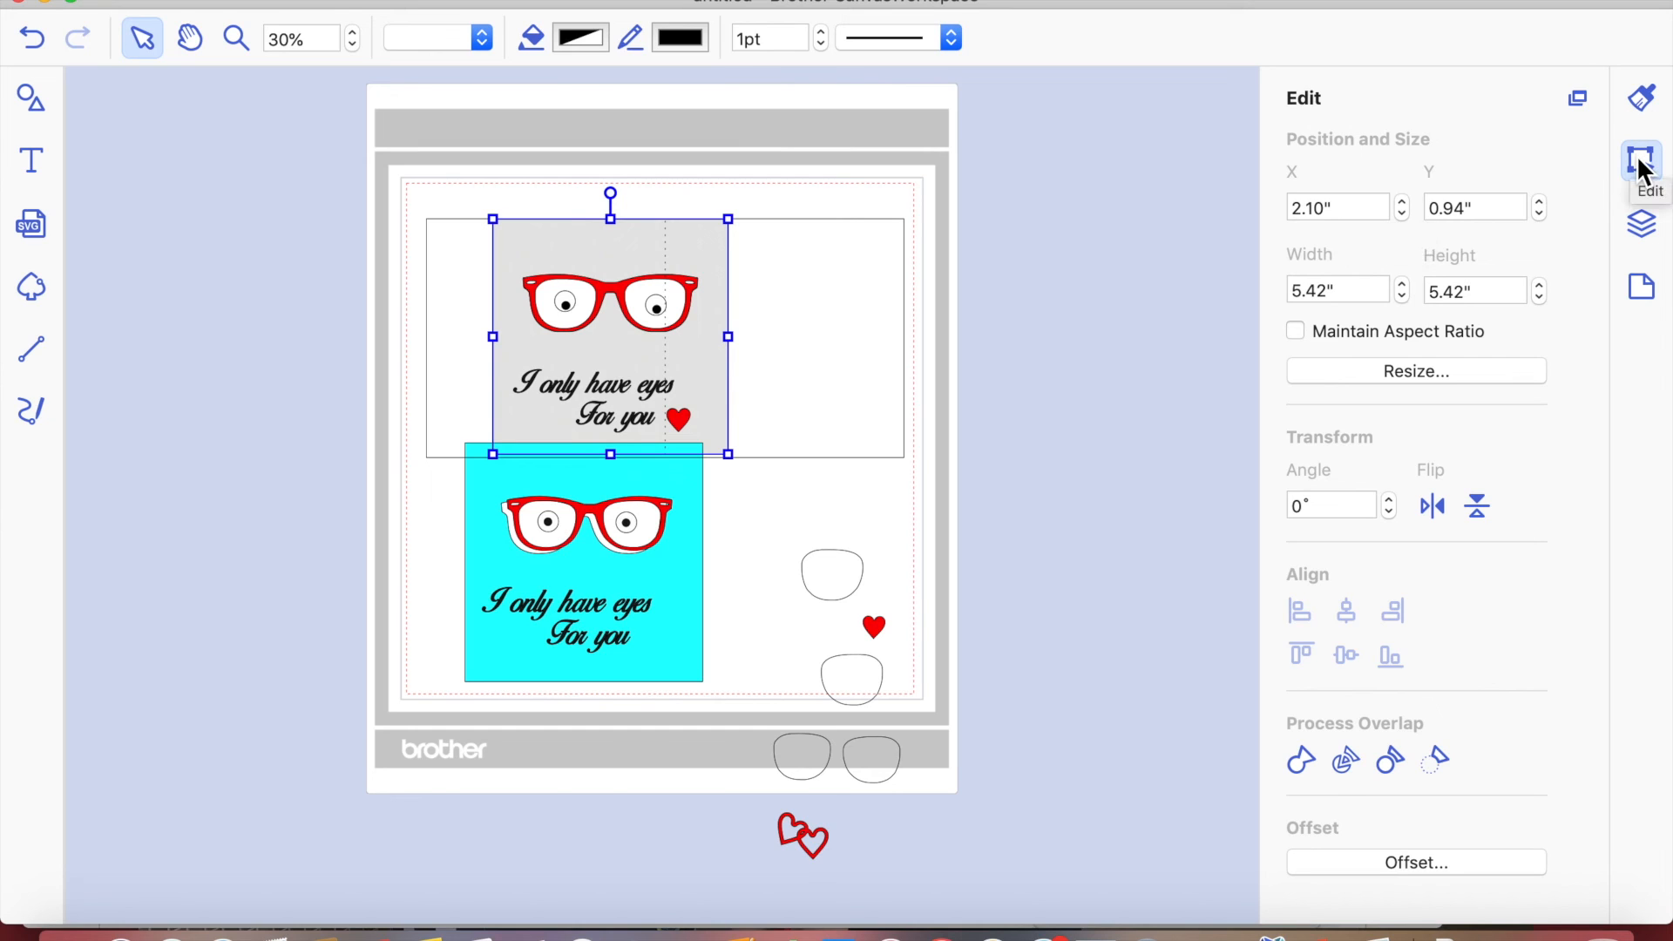
{"action": "right_click", "coordinate": [676, 326]}
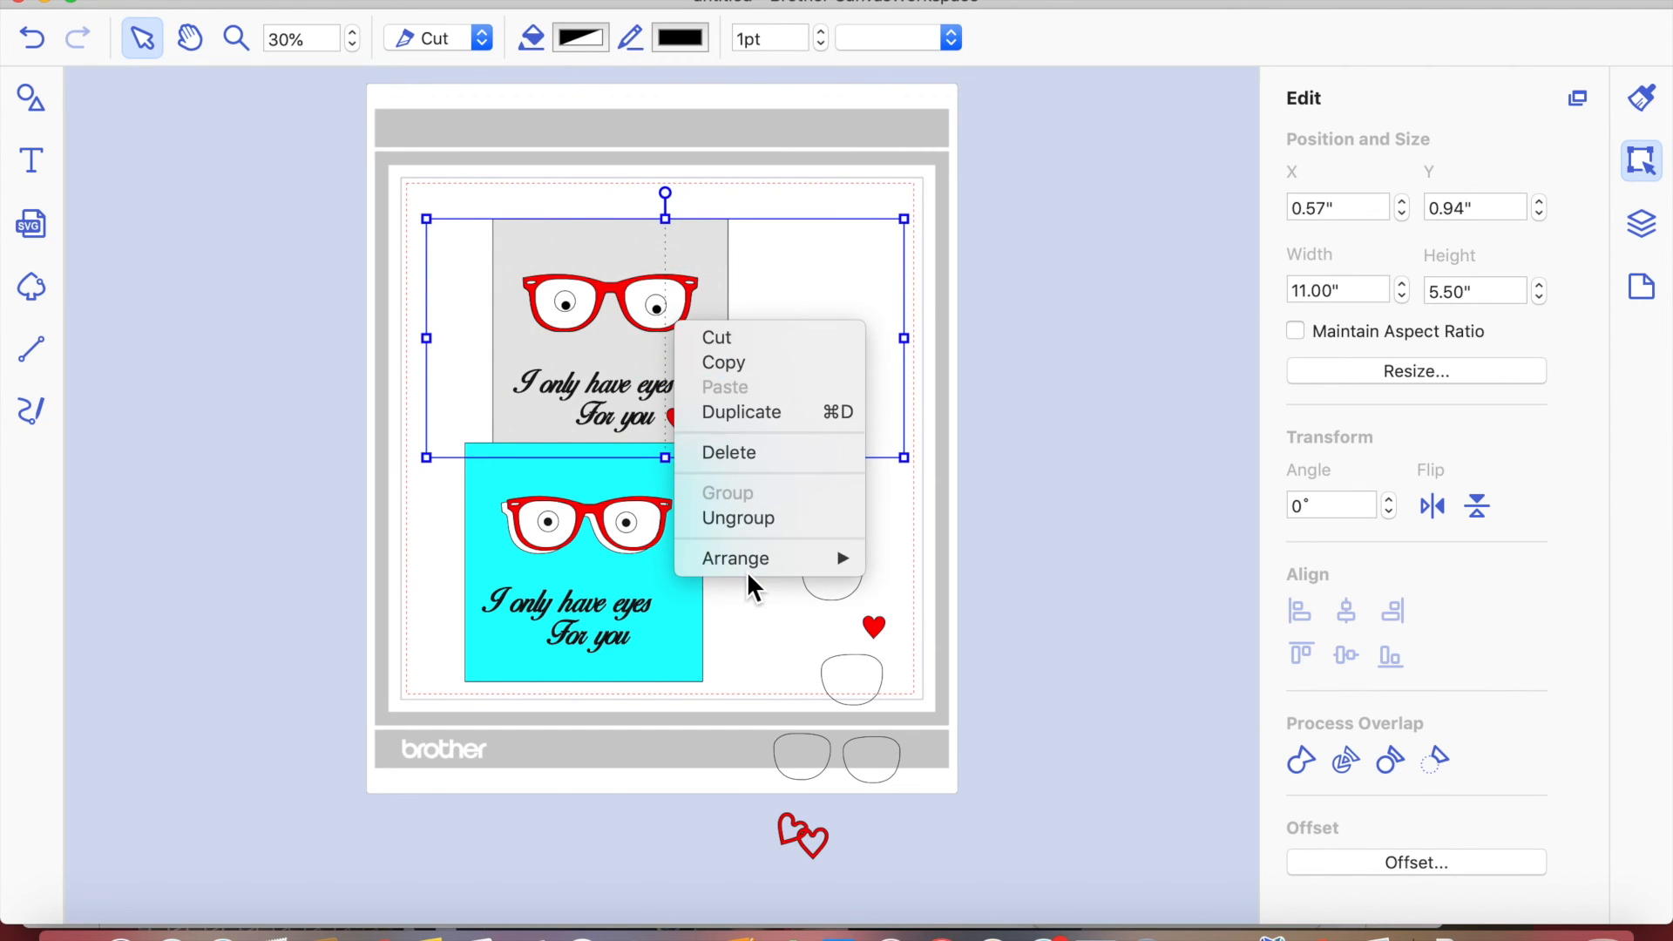
{"action": "left_click", "coordinate": [830, 217]}
{"action": "left_click_drag", "start_coordinate": [825, 276], "coordinate": [826, 388]}
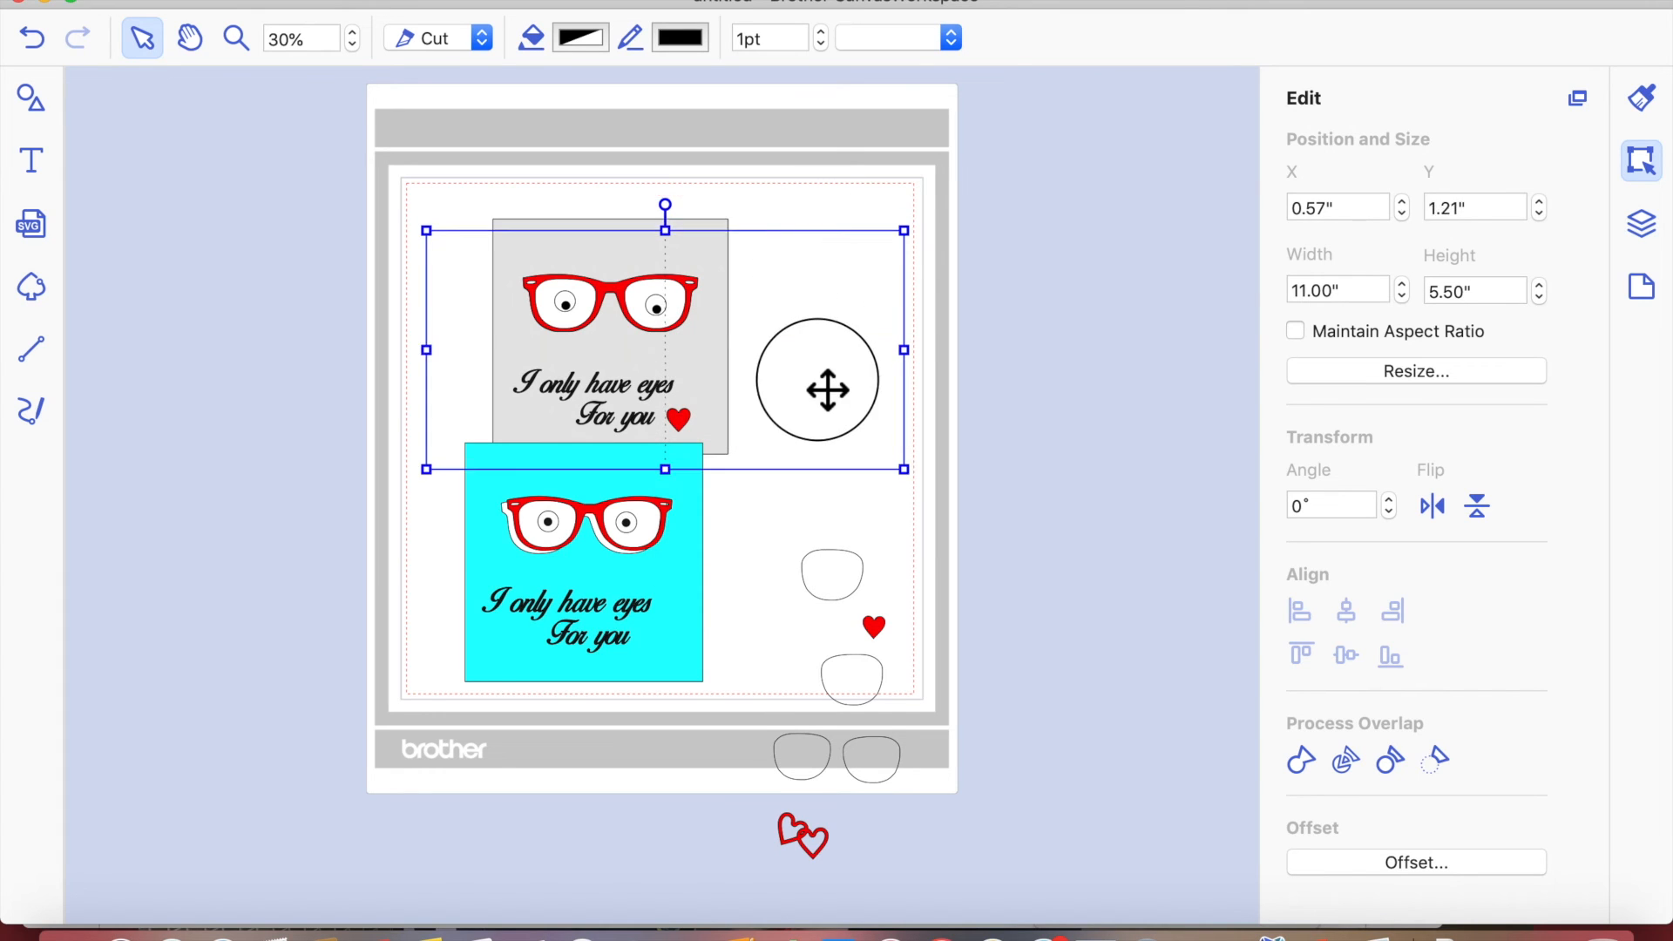
- Ungroup the gray reference card and deselect its pieces
{"action": "left_click", "coordinate": [667, 263]}
{"action": "right_click", "coordinate": [660, 262]}
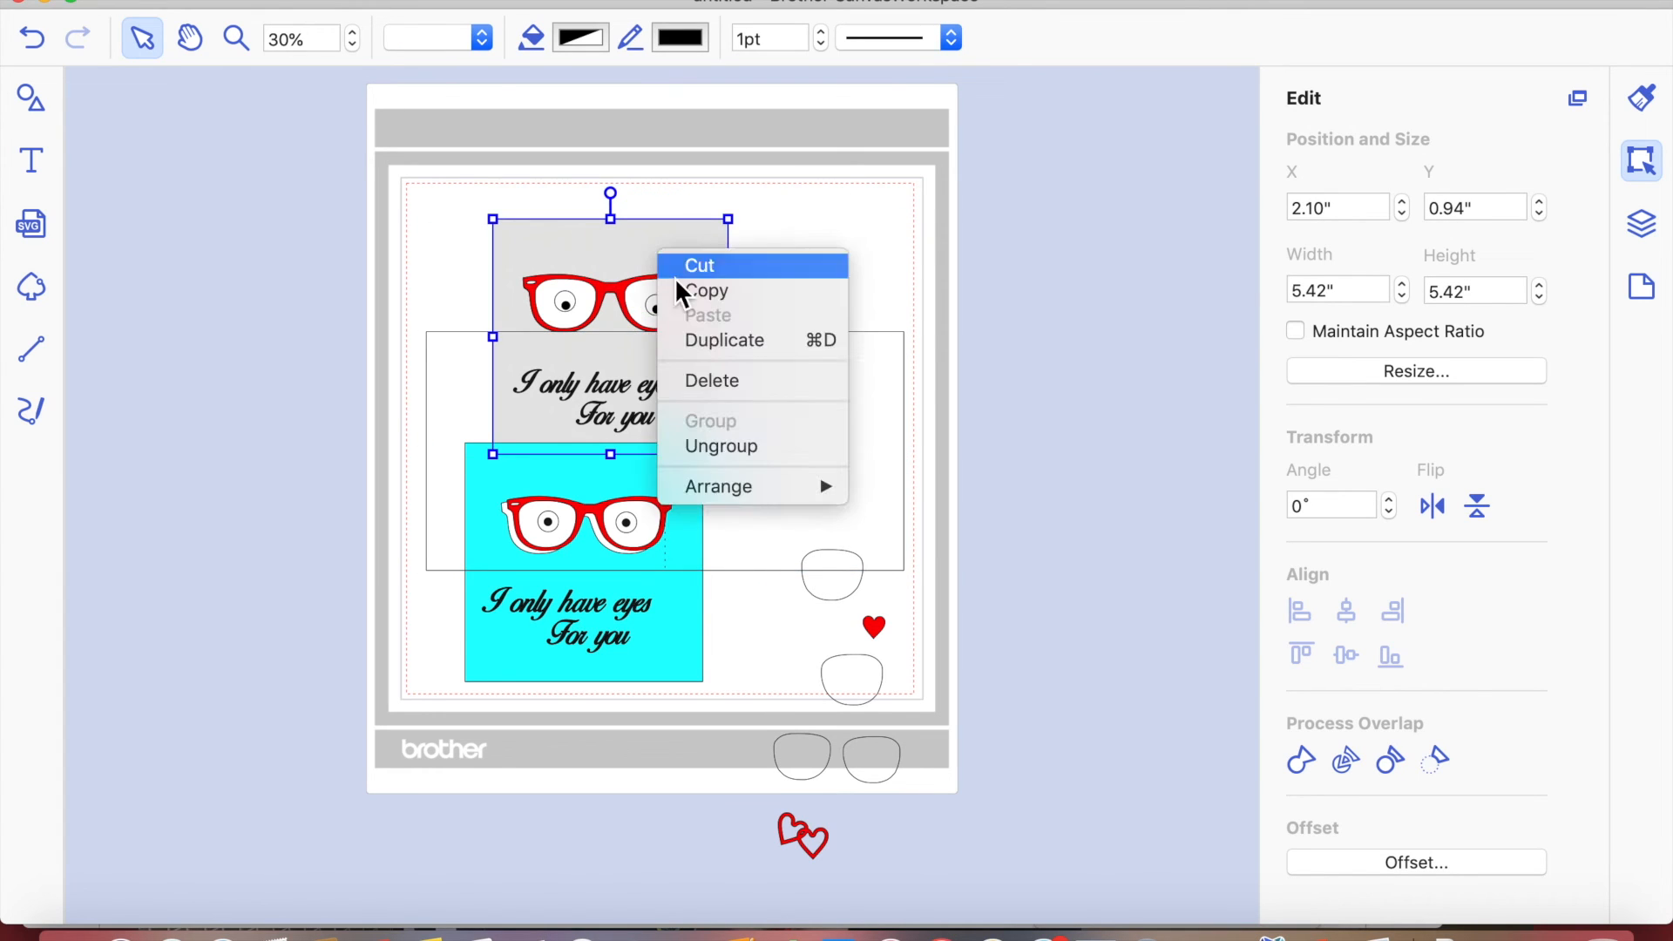
{"action": "left_click", "coordinate": [724, 446]}
{"action": "left_click", "coordinate": [955, 602]}
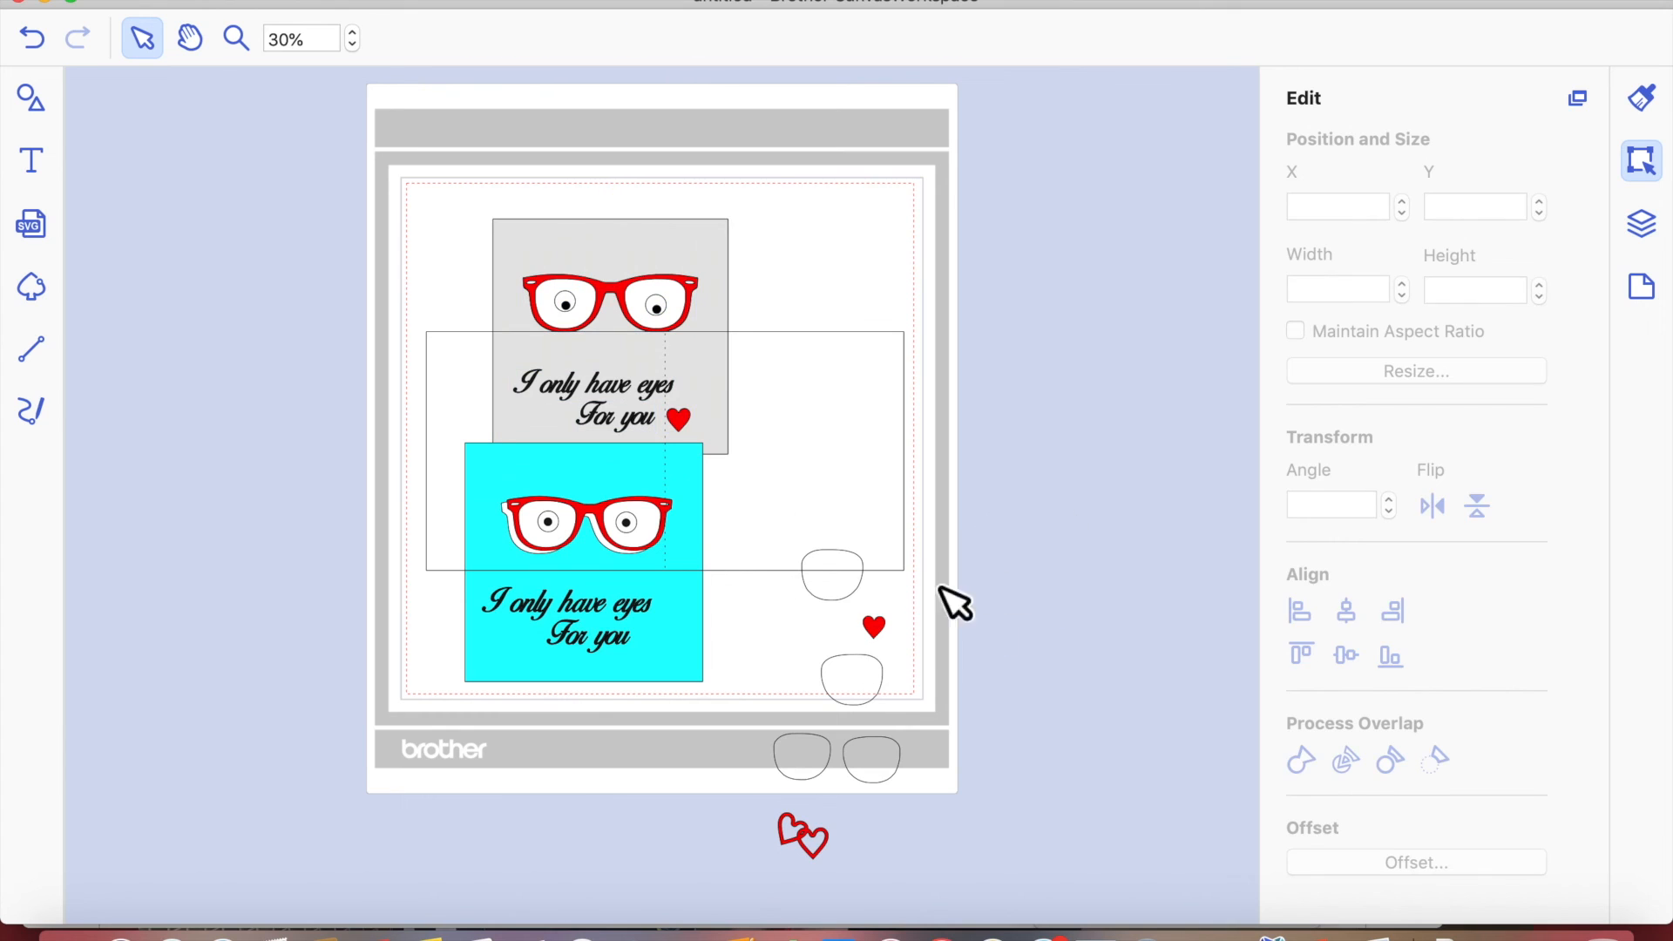
- Move the four loose lens outlines and the double-heart shape onto the empty mat area beside the two cards
{"action": "left_click_drag", "start_coordinate": [855, 679], "coordinate": [824, 249]}
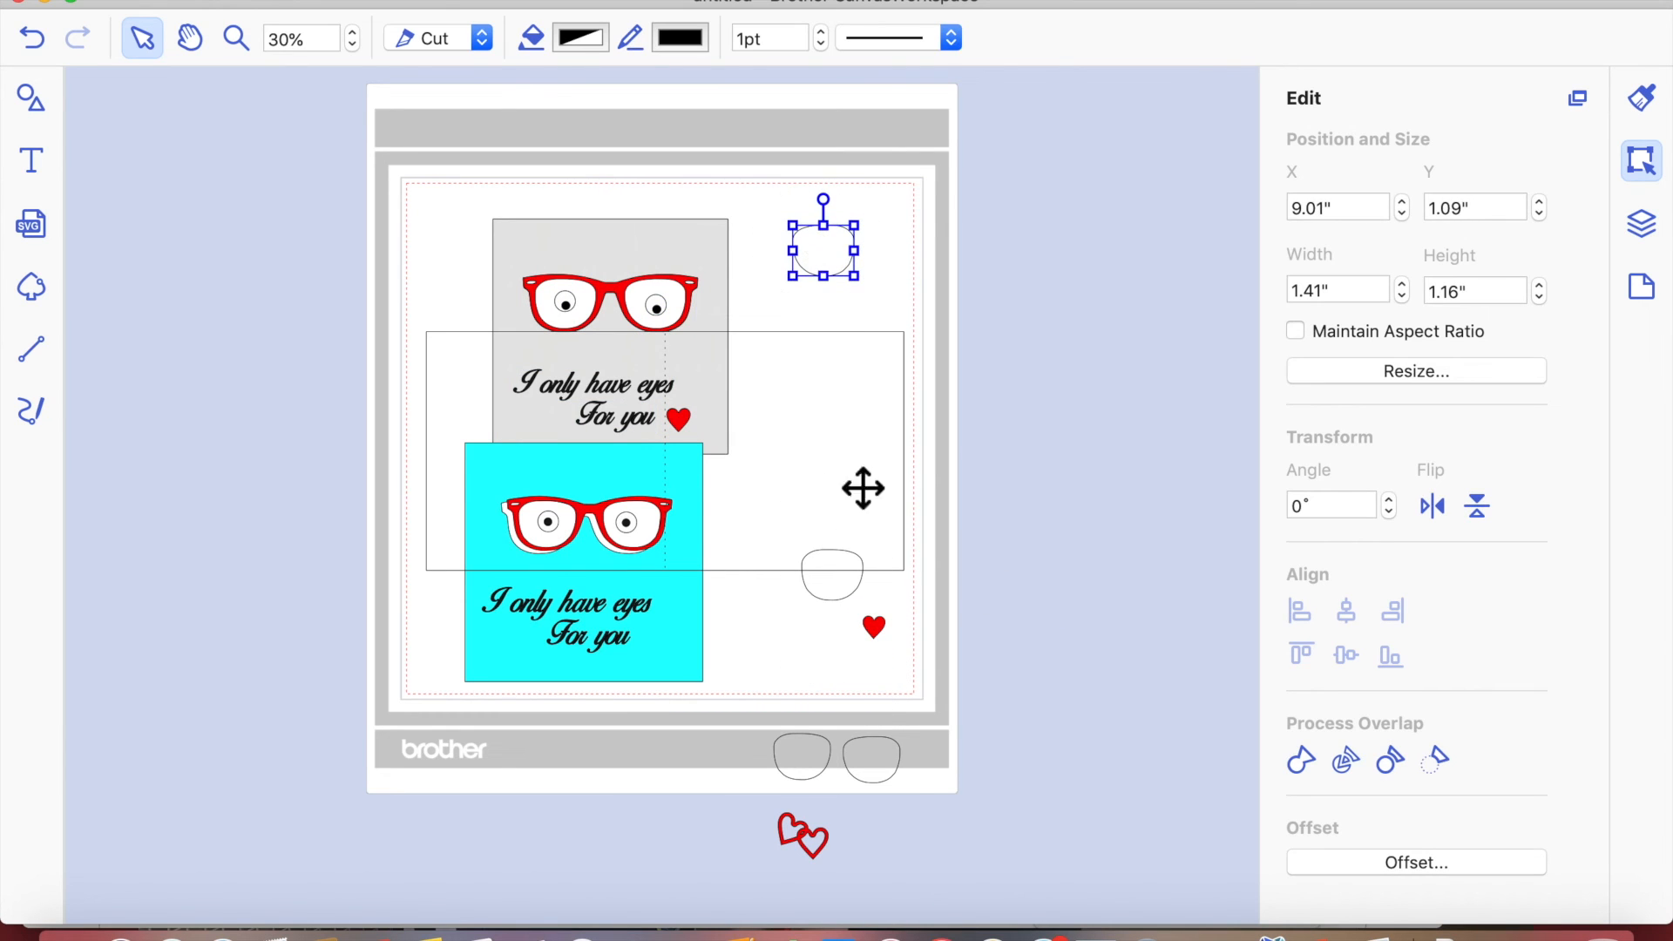
{"action": "left_click_drag", "start_coordinate": [832, 596], "coordinate": [828, 371]}
{"action": "left_click_drag", "start_coordinate": [819, 406], "coordinate": [814, 410]}
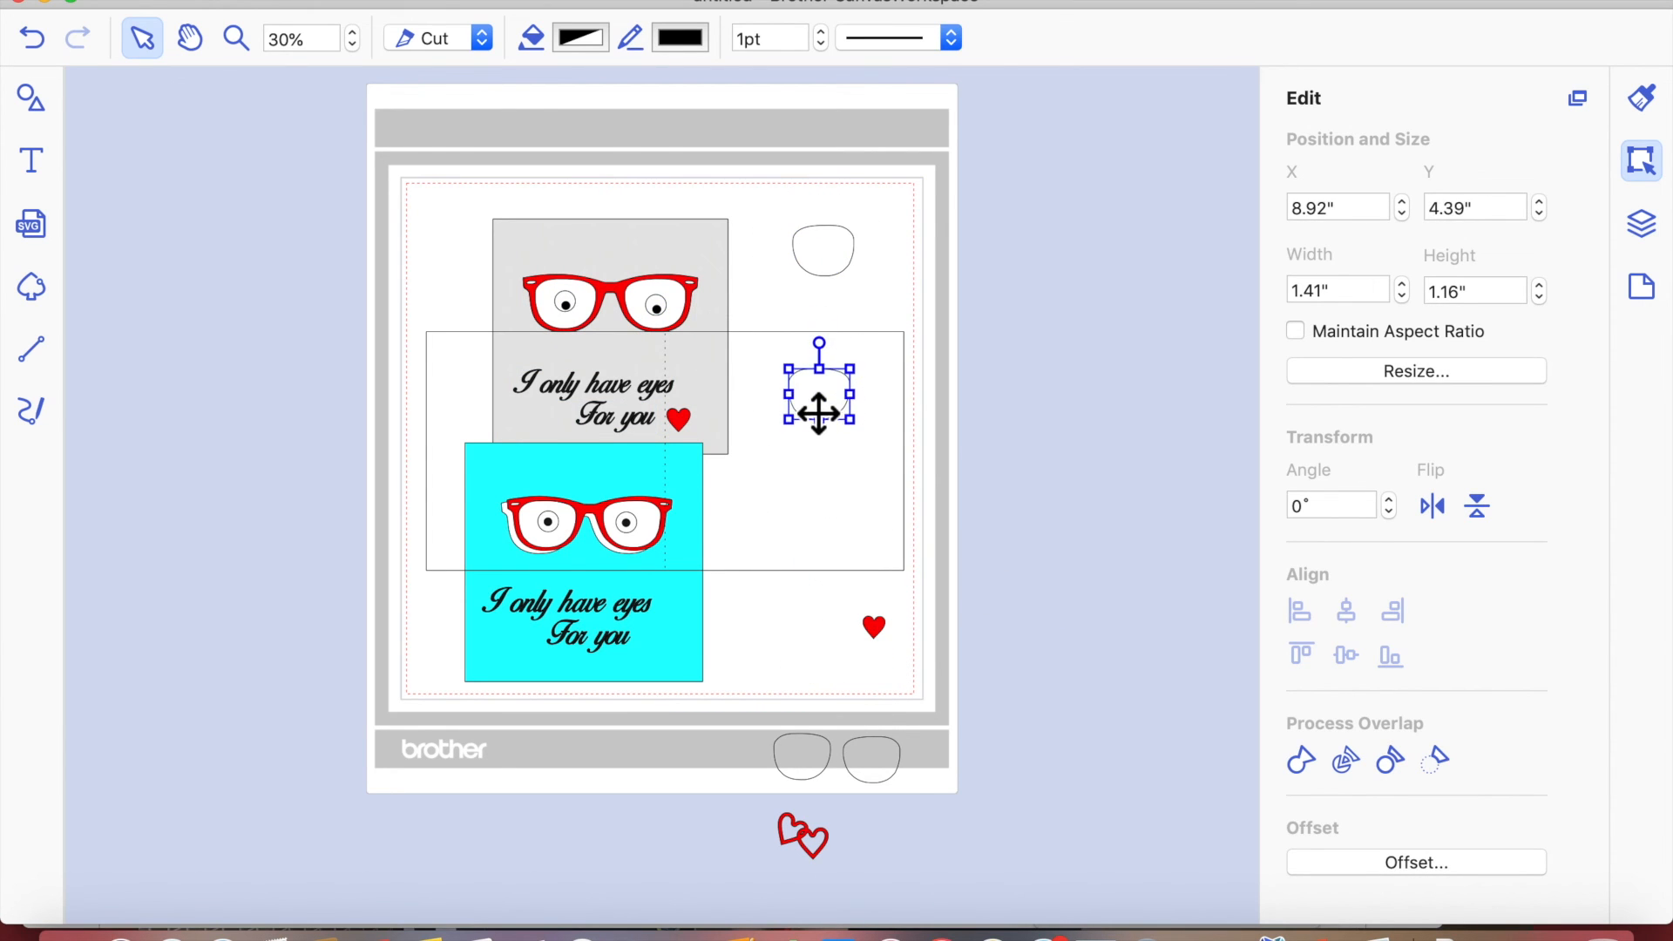
{"action": "left_click_drag", "start_coordinate": [810, 762], "coordinate": [793, 615]}
{"action": "left_click_drag", "start_coordinate": [803, 845], "coordinate": [816, 519]}
{"action": "left_click", "coordinate": [967, 586]}
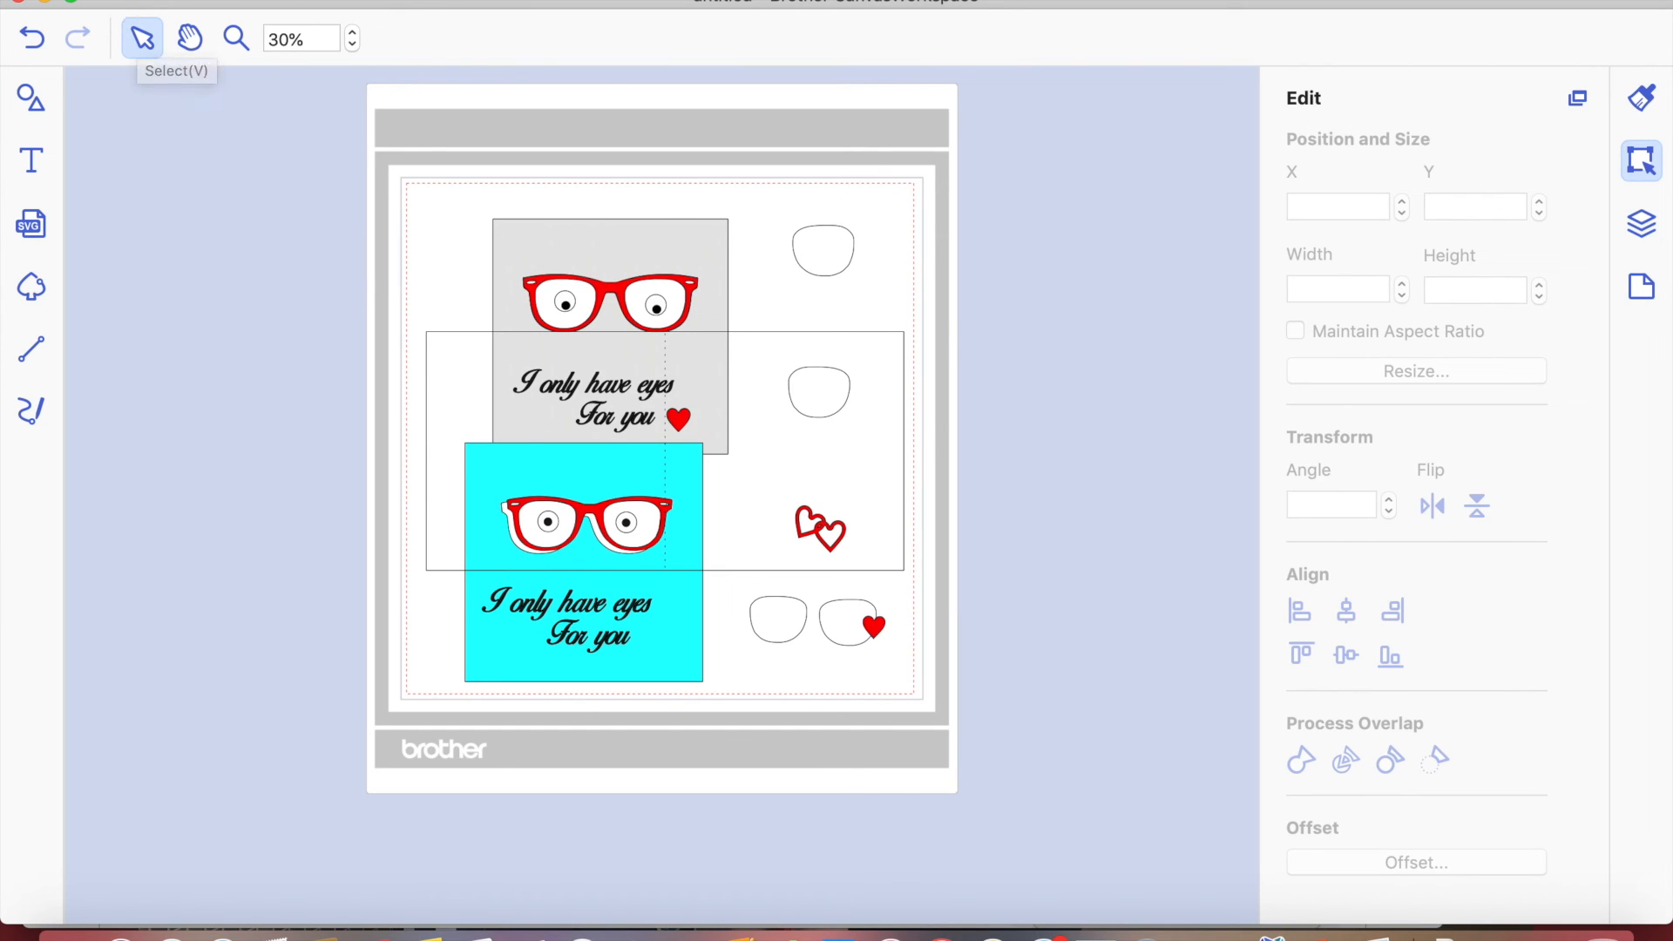
- Export the design as an FCM file named valentines into the fcm folder inside bevs doc in the user home folder
{"action": "left_click", "coordinate": [343, 0]}
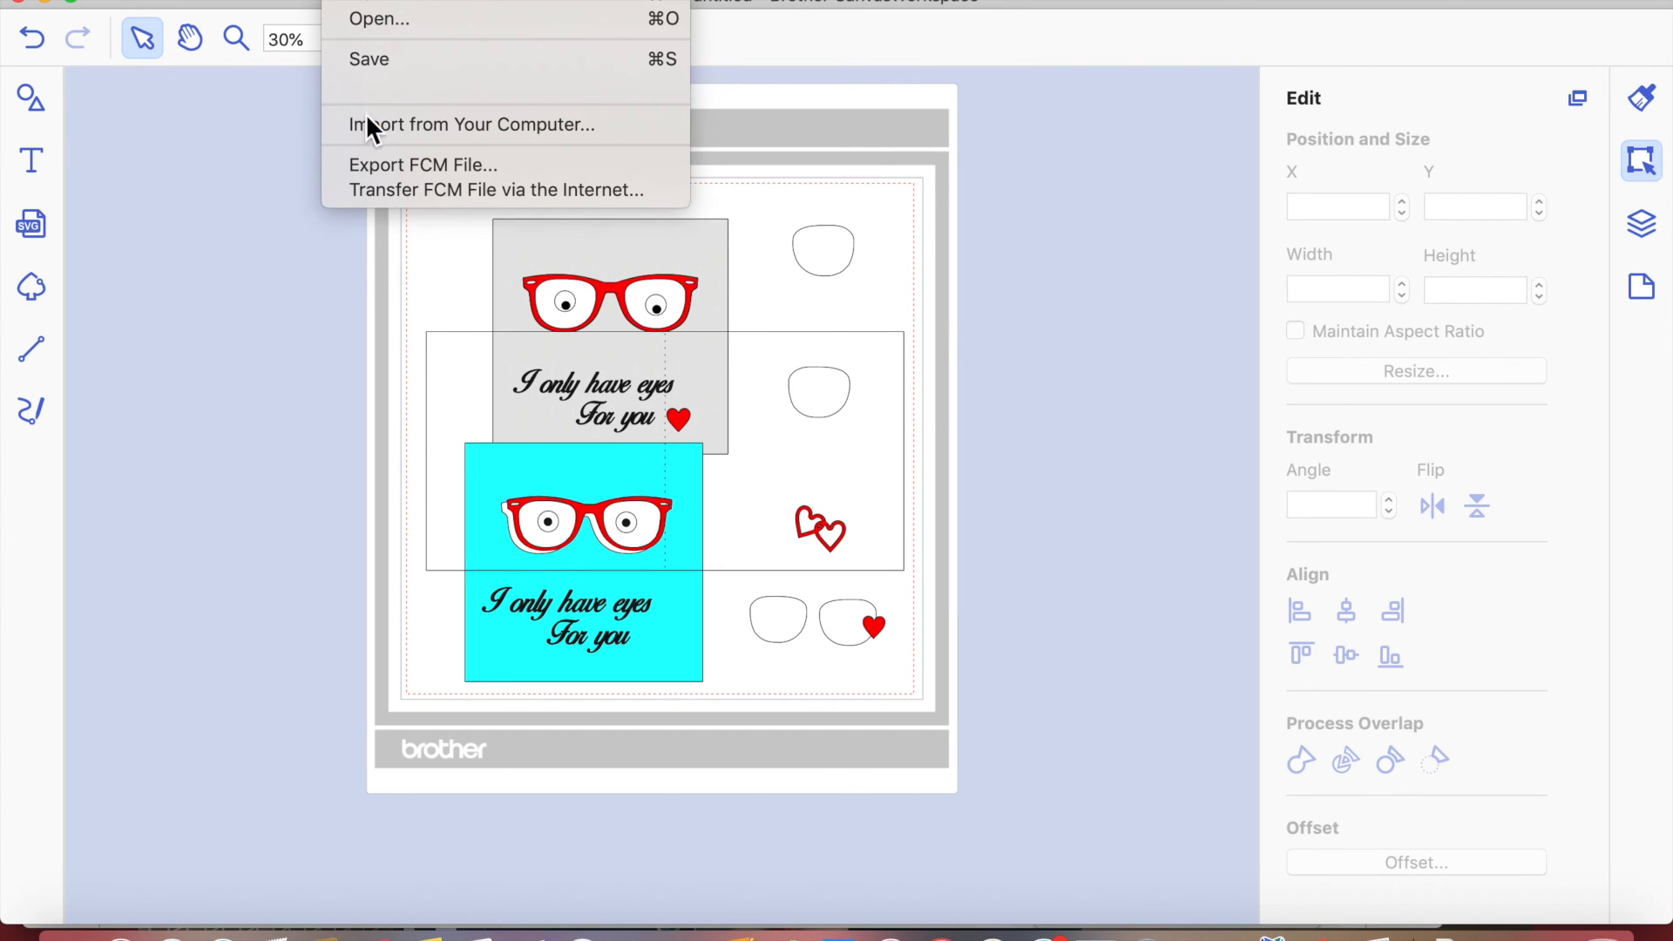
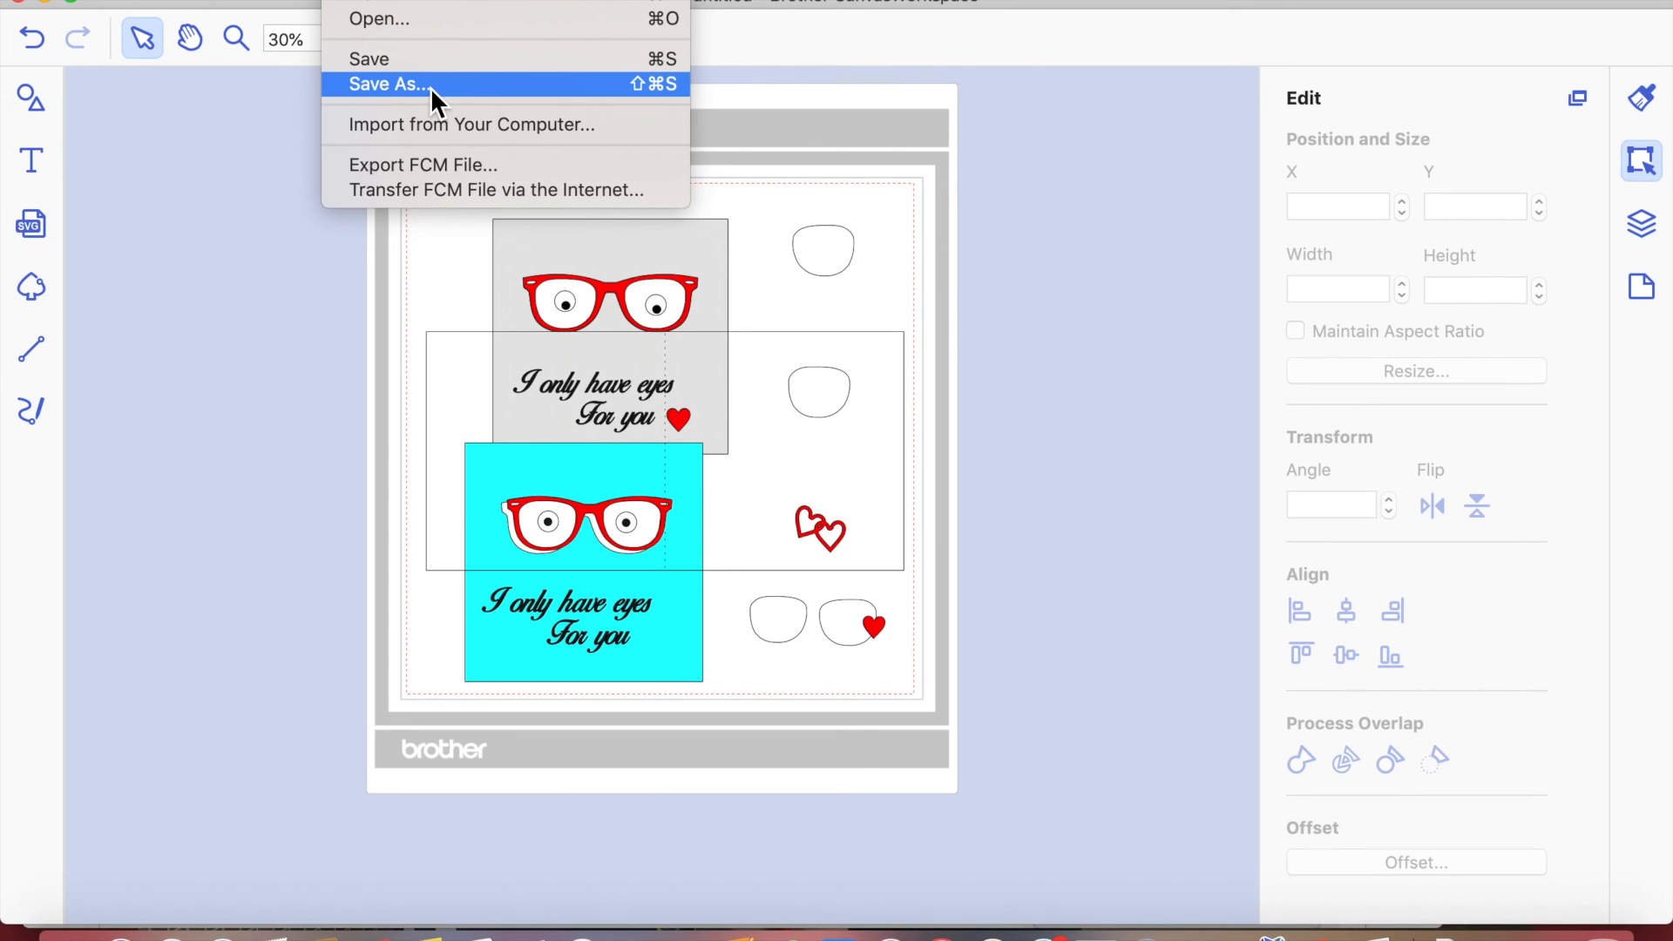
{"action": "left_click", "coordinate": [430, 163]}
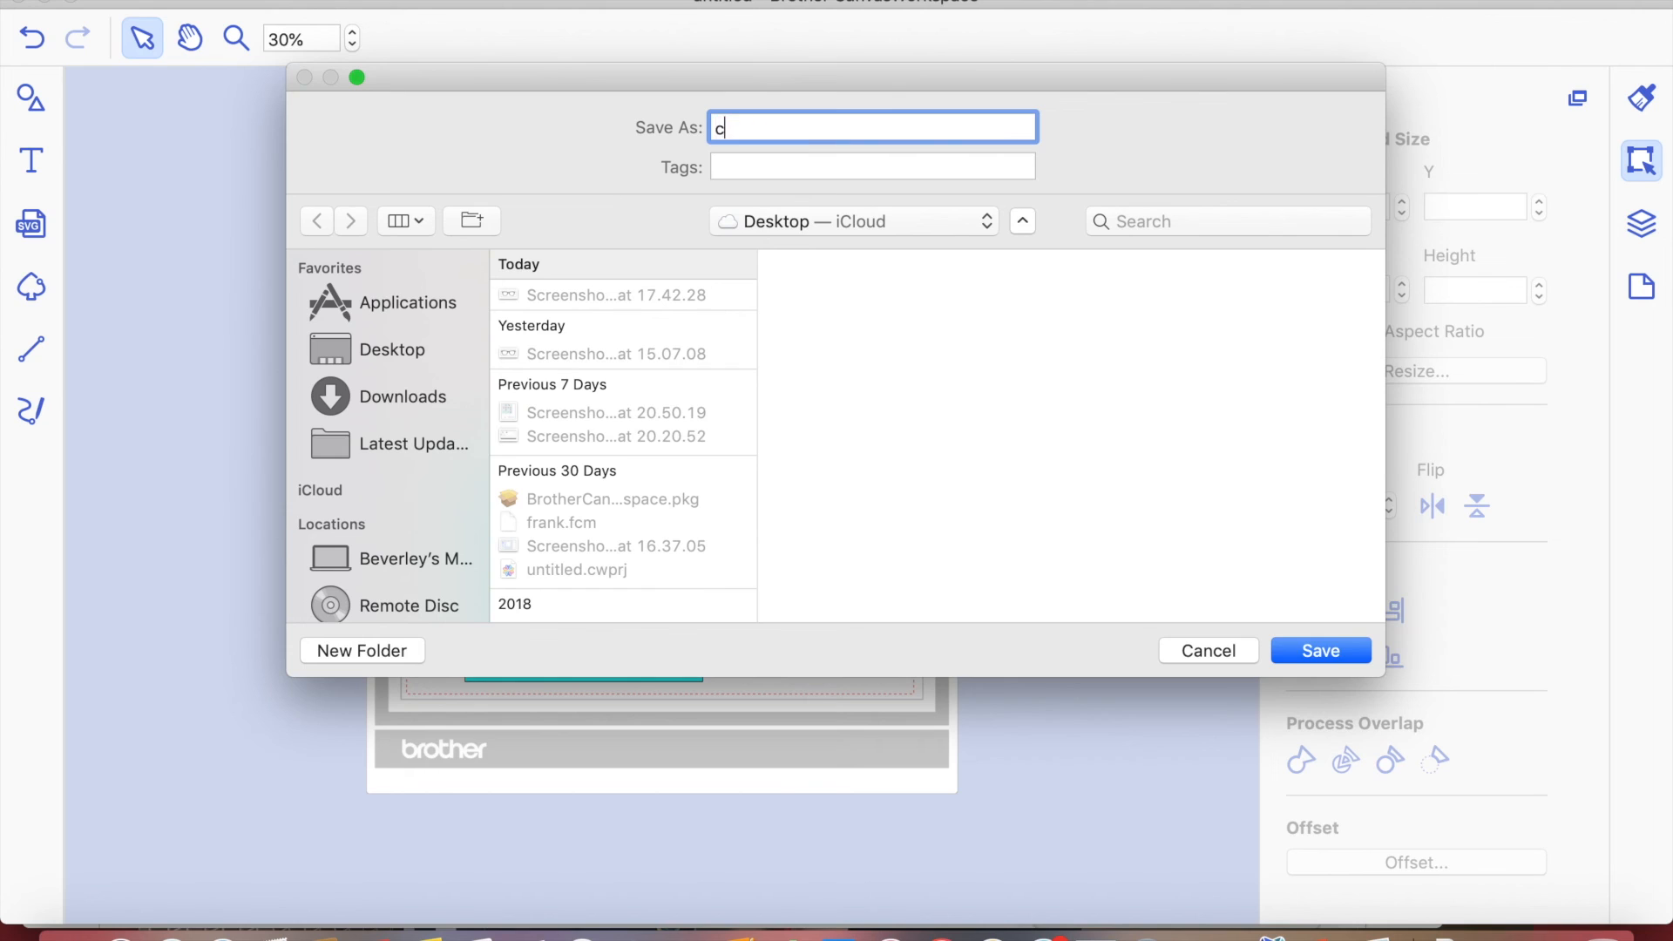
{"action": "key", "text": "BackSpace"}
{"action": "type", "text": "valentines"}
{"action": "left_click", "coordinate": [416, 549]}
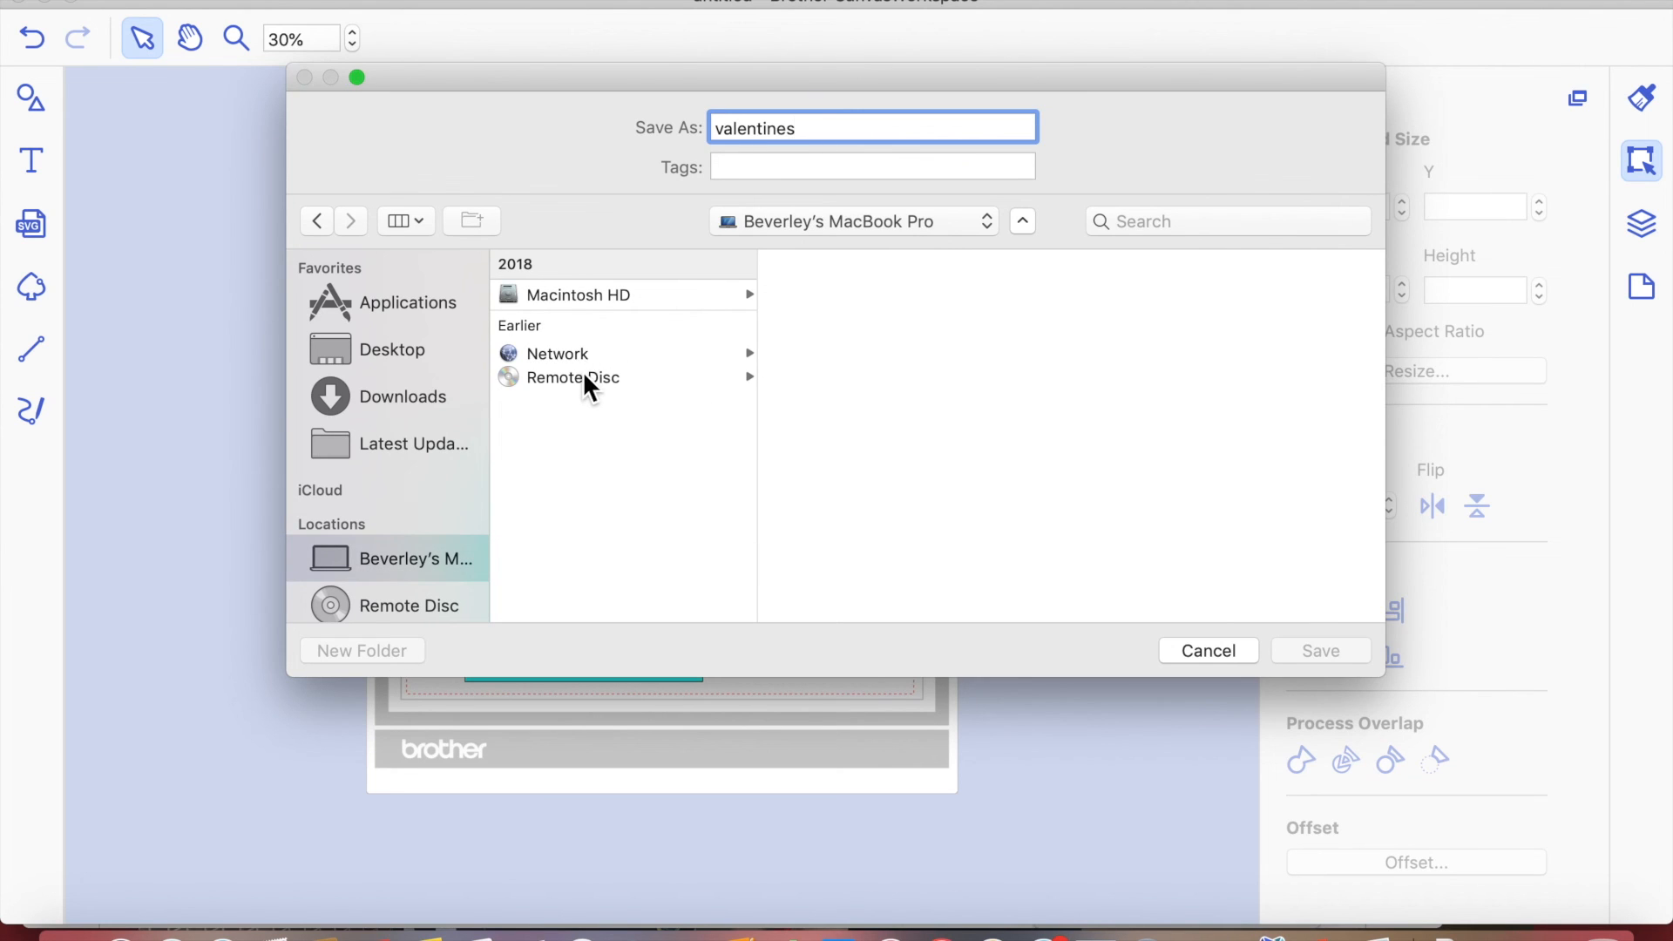
{"action": "left_click", "coordinate": [579, 297]}
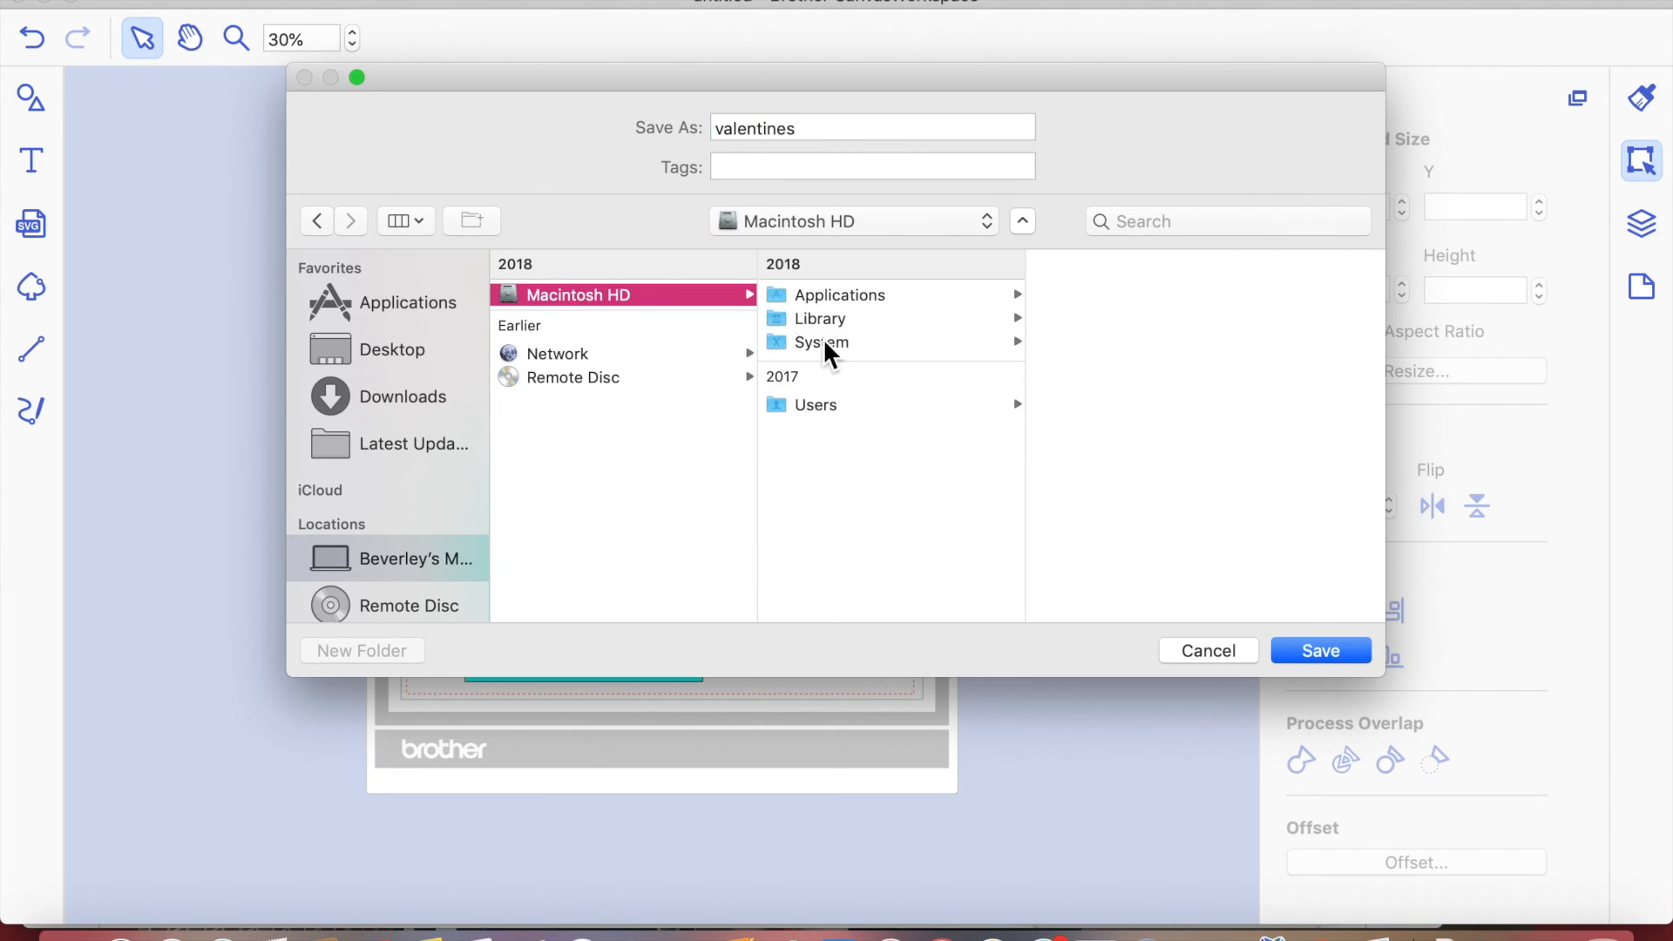
{"action": "left_click", "coordinate": [816, 403]}
{"action": "left_click", "coordinate": [1129, 294]}
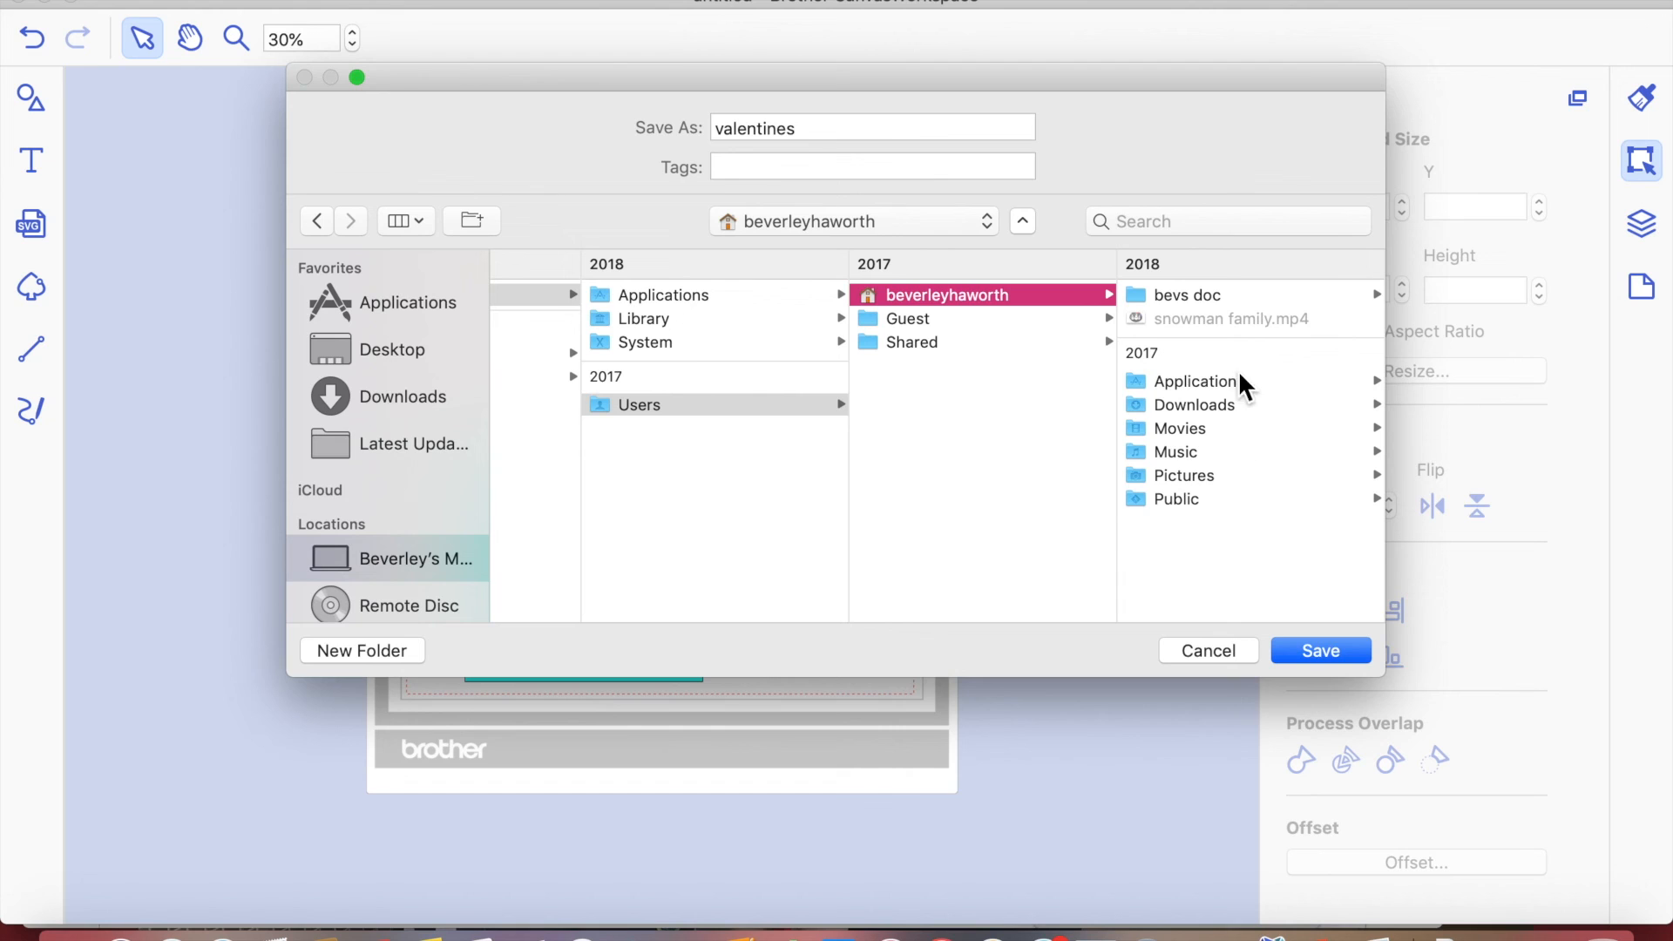
{"action": "left_click", "coordinate": [1218, 297]}
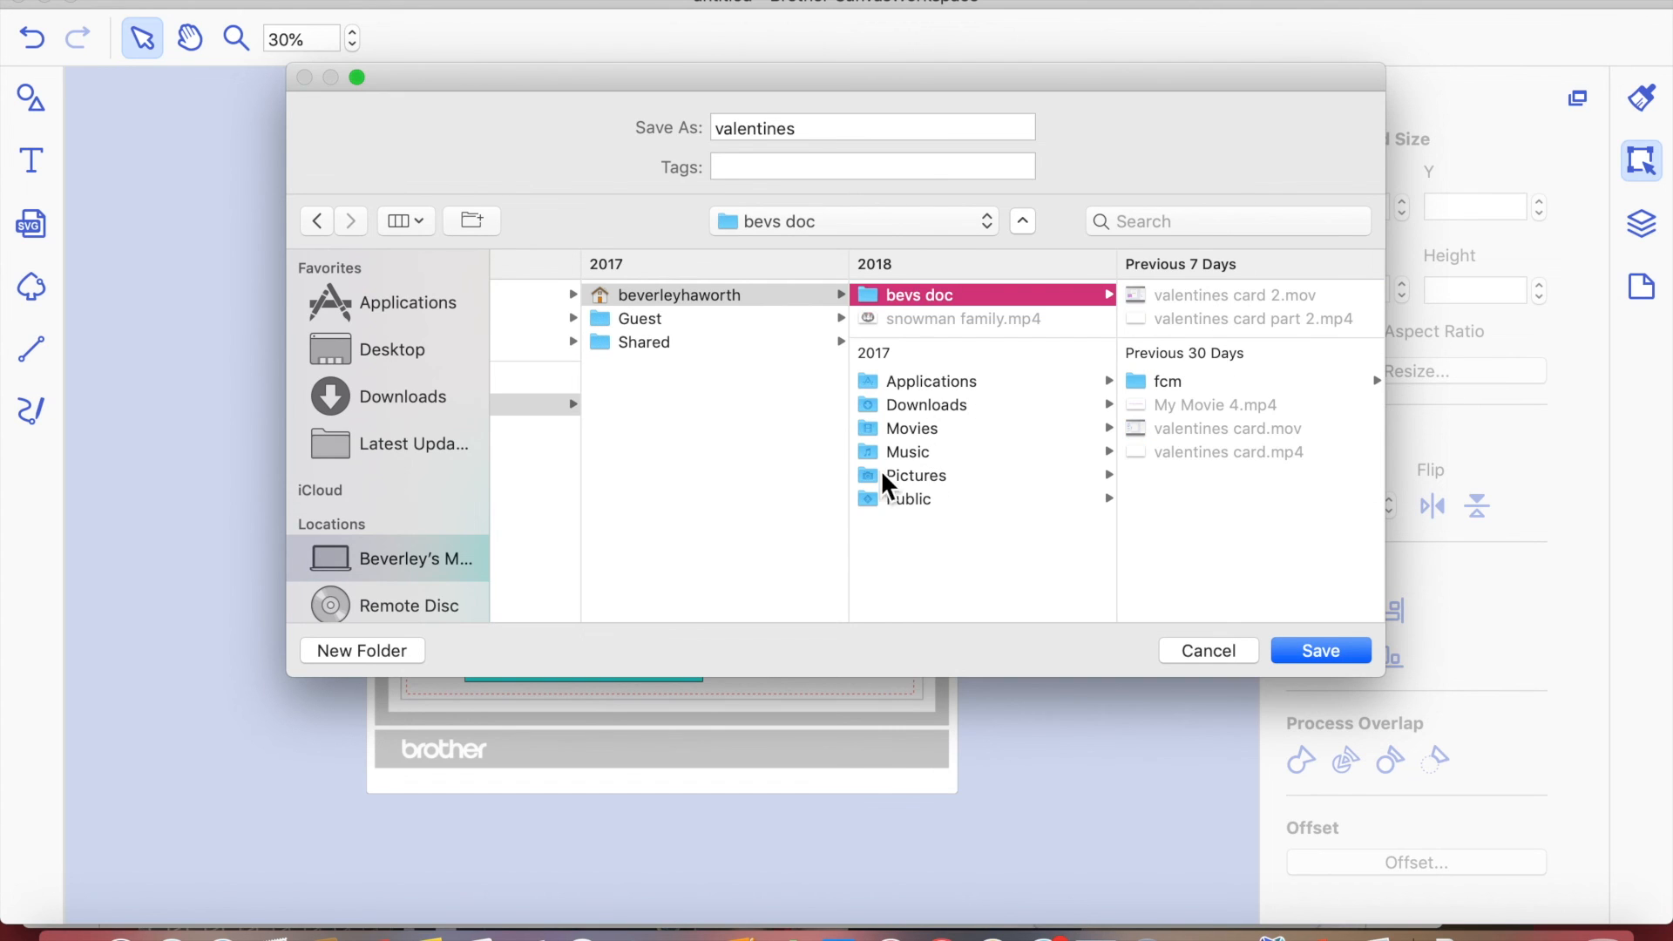
{"action": "left_click", "coordinate": [1168, 383]}
{"action": "left_click", "coordinate": [1351, 657]}
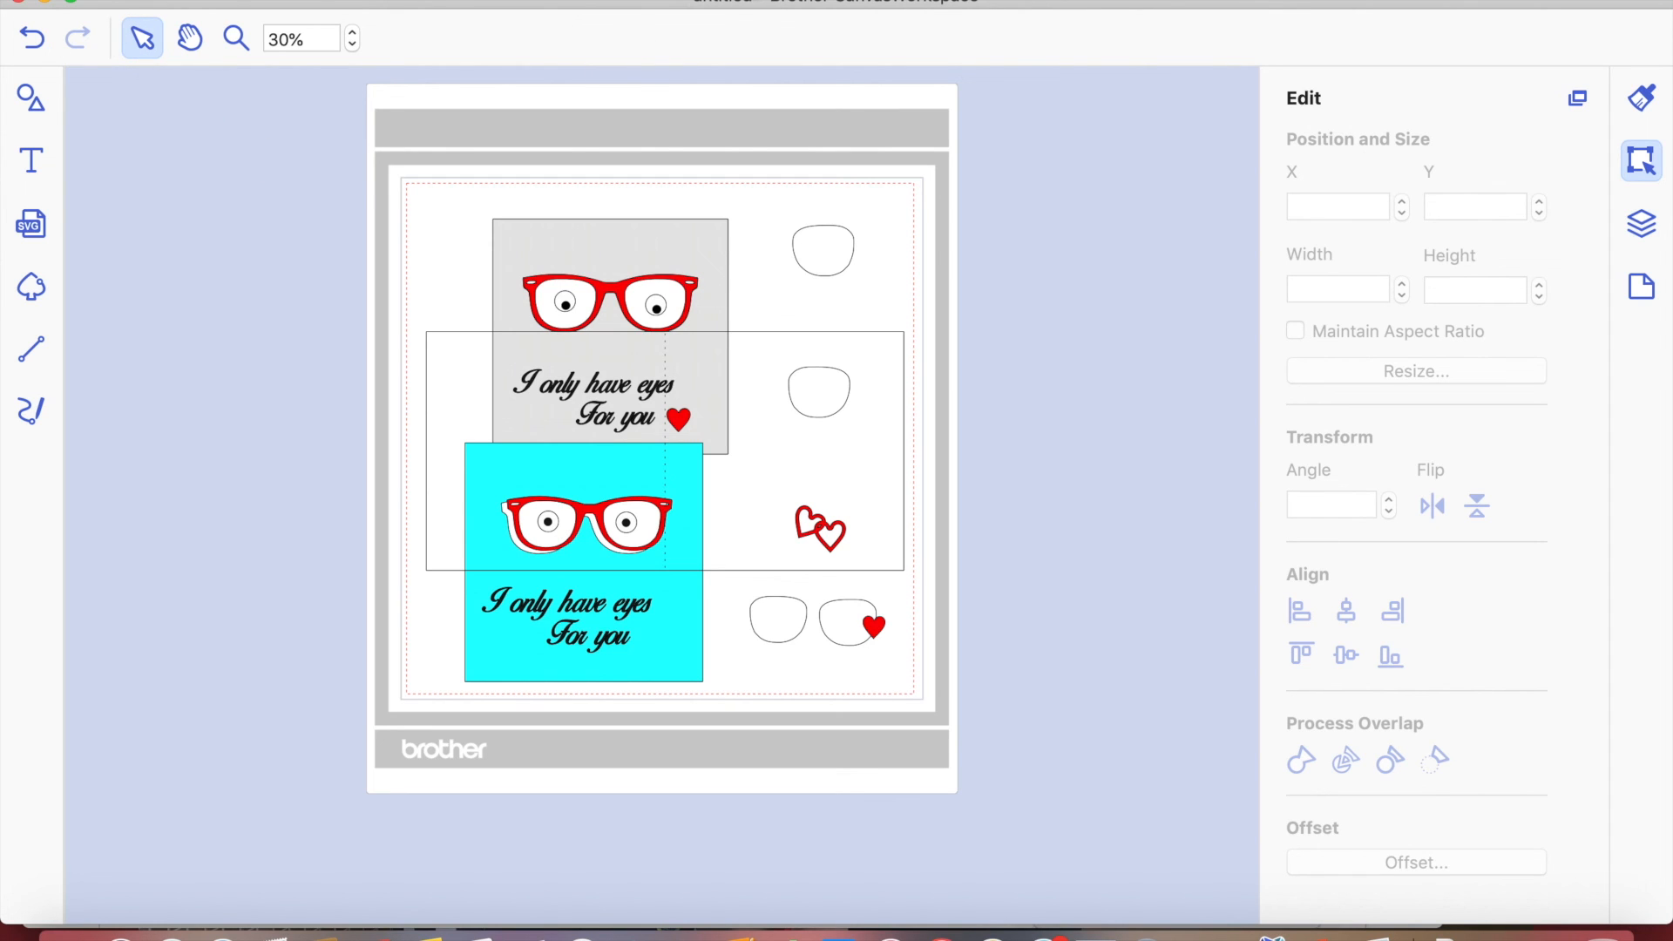
- Switch to Finder and look through the fcm folder within Documents for the exported file
{"action": "left_click", "coordinate": [67, 935]}
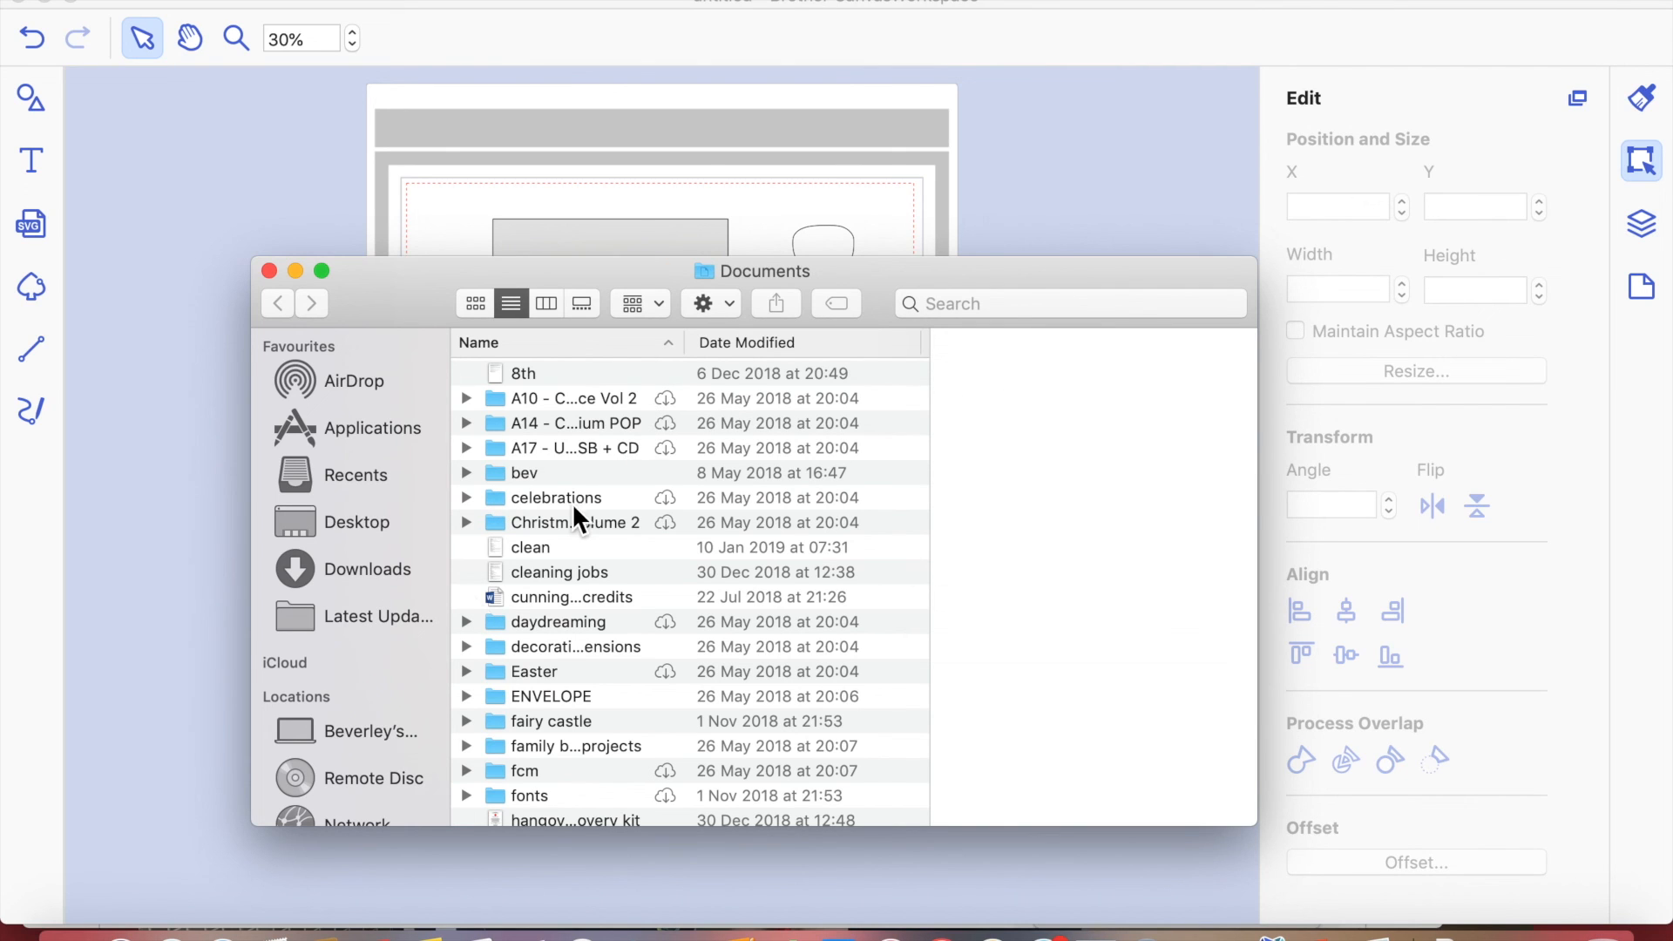
{"action": "scroll", "coordinate": [573, 515], "scroll_direction": "down", "scroll_amount": 3}
{"action": "left_click", "coordinate": [523, 697]}
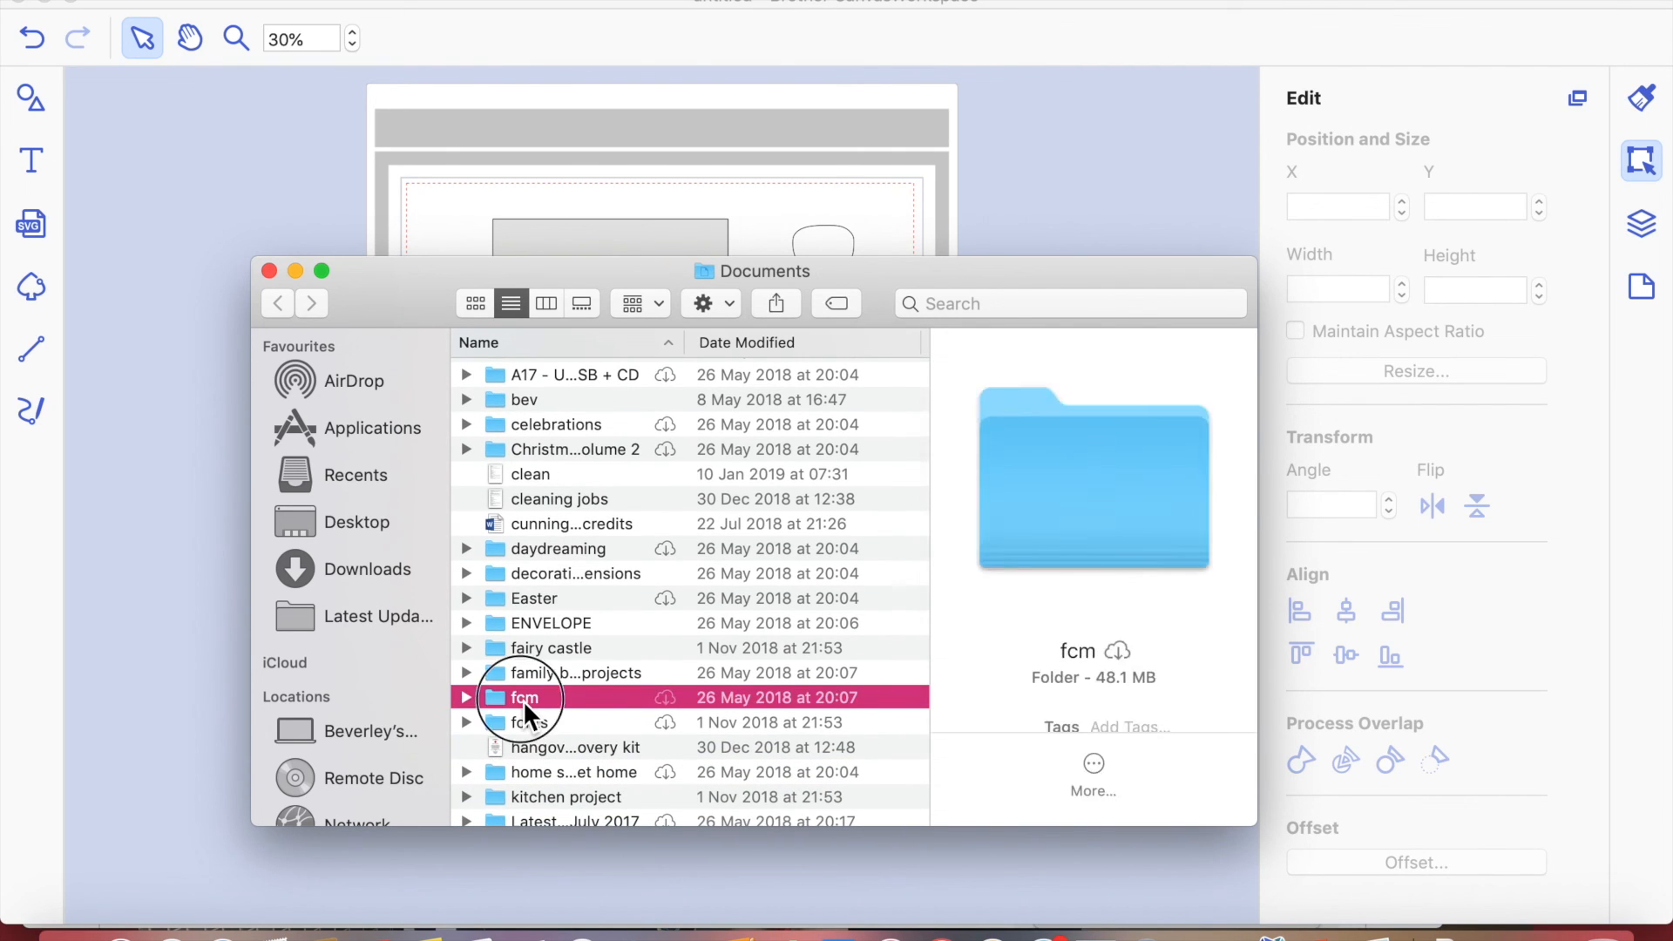
{"action": "left_click", "coordinate": [640, 752]}
{"action": "left_click", "coordinate": [582, 705]}
{"action": "double_click", "coordinate": [583, 705]}
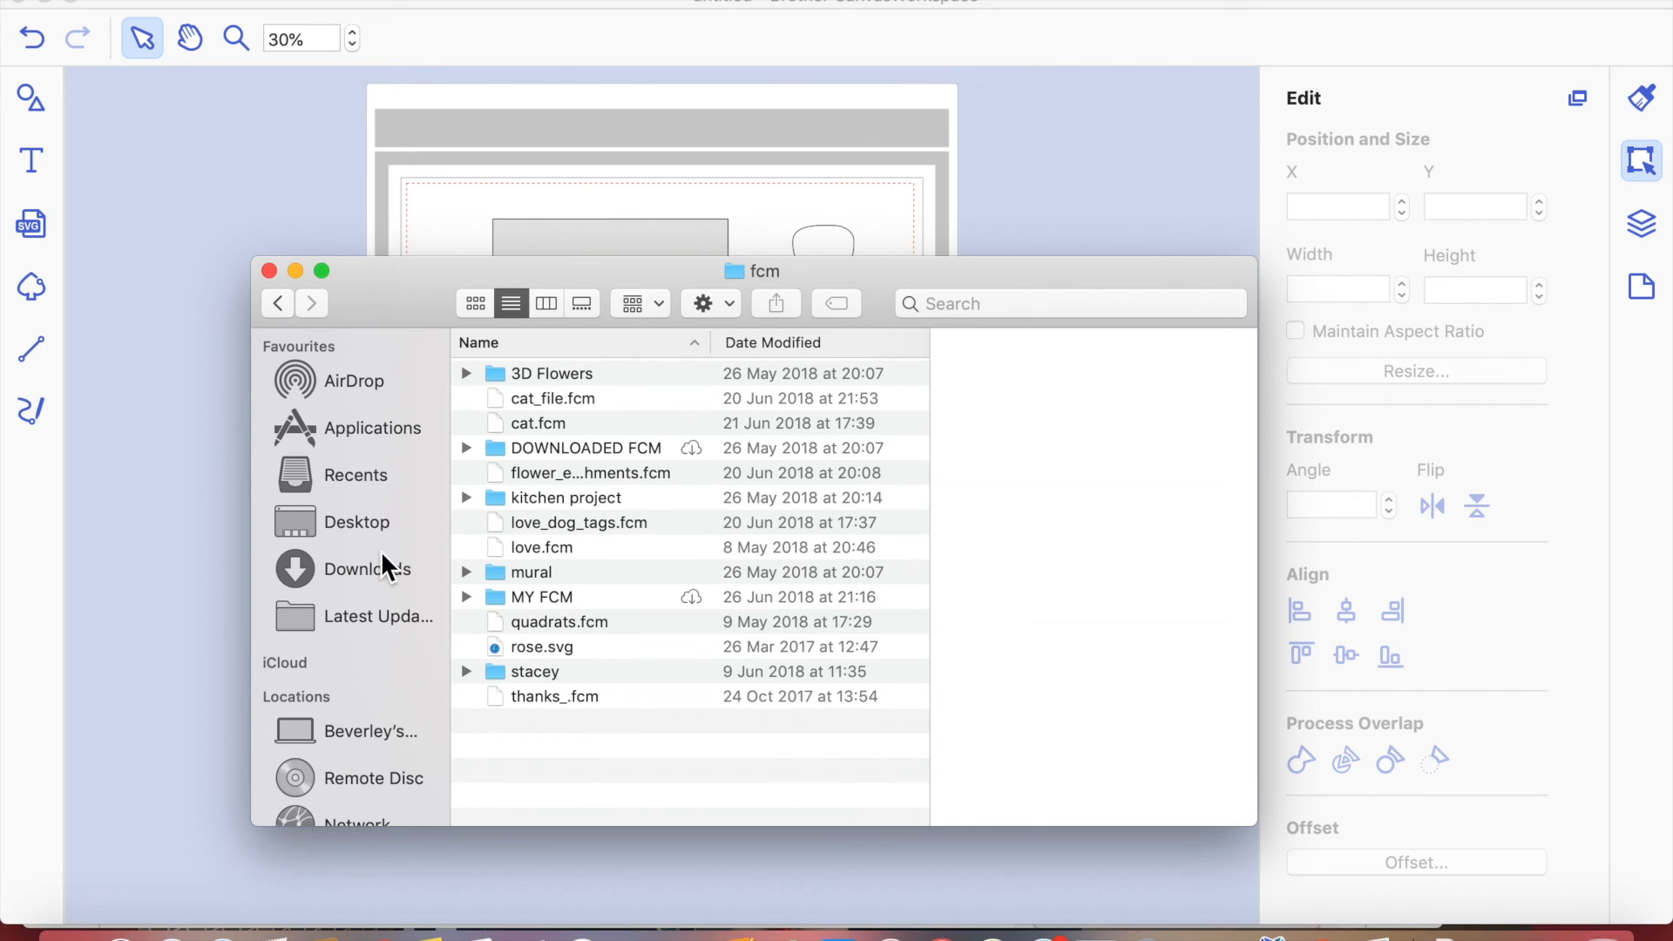
{"action": "scroll", "coordinate": [370, 654], "scroll_direction": "down", "scroll_amount": 3}
- Browse from the computer's hard drive through the user home folder to bevs doc > fcm and examine the valentines files
{"action": "left_click", "coordinate": [362, 654]}
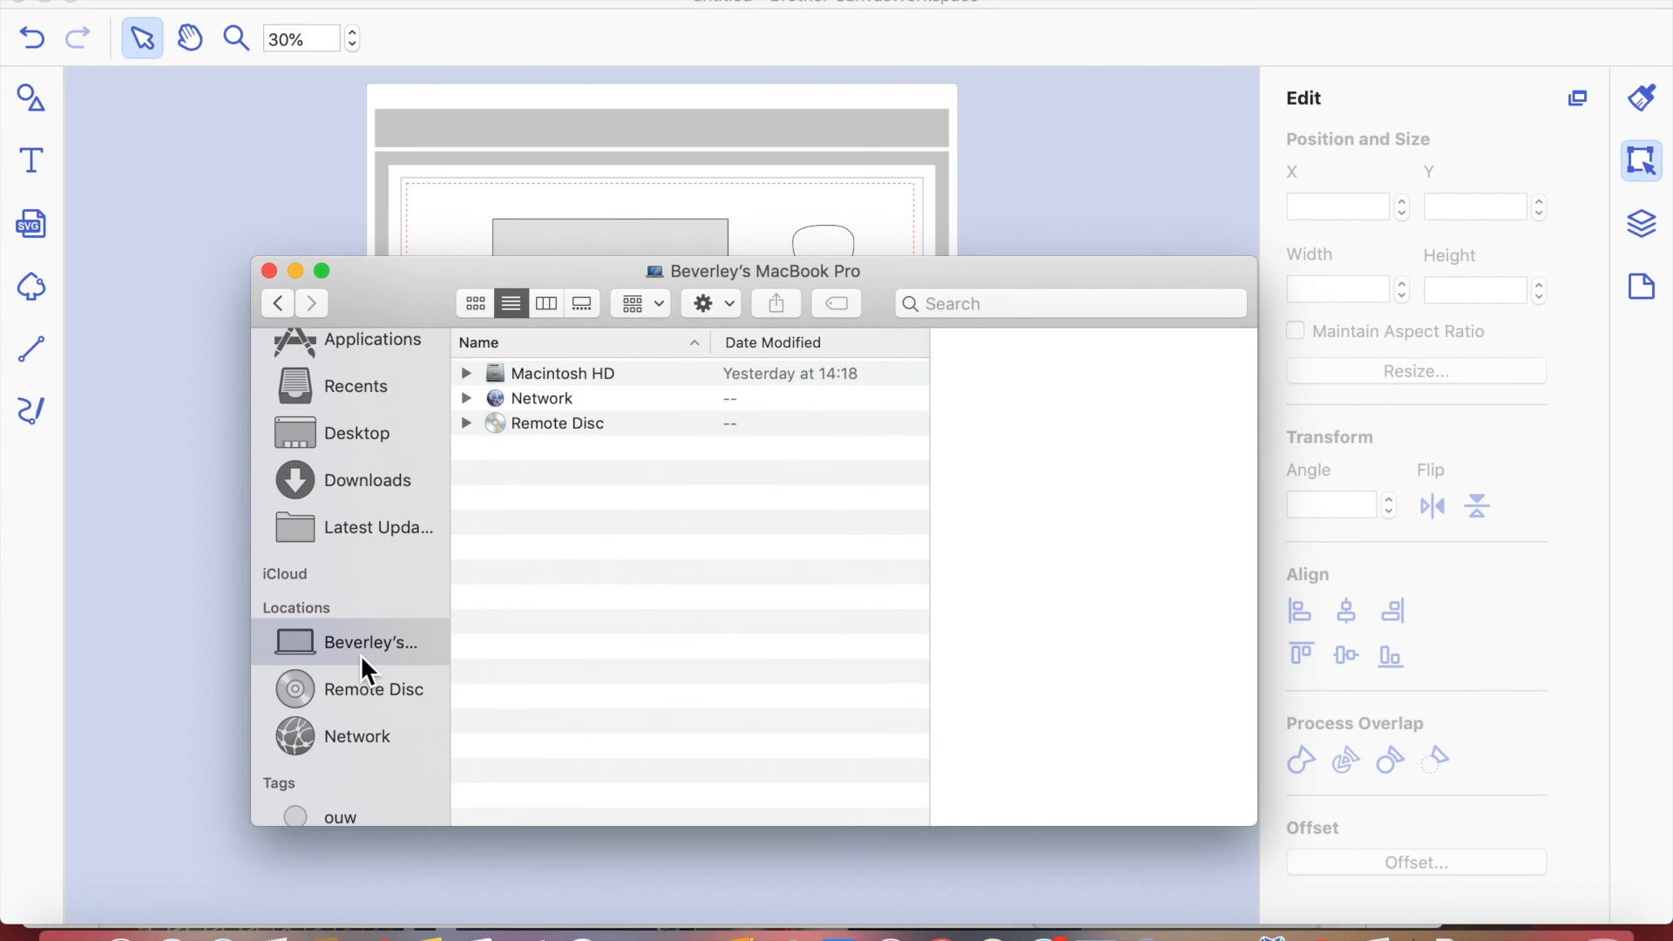
{"action": "double_click", "coordinate": [619, 382]}
{"action": "left_click", "coordinate": [553, 455]}
{"action": "double_click", "coordinate": [552, 455]}
{"action": "double_click", "coordinate": [566, 373]}
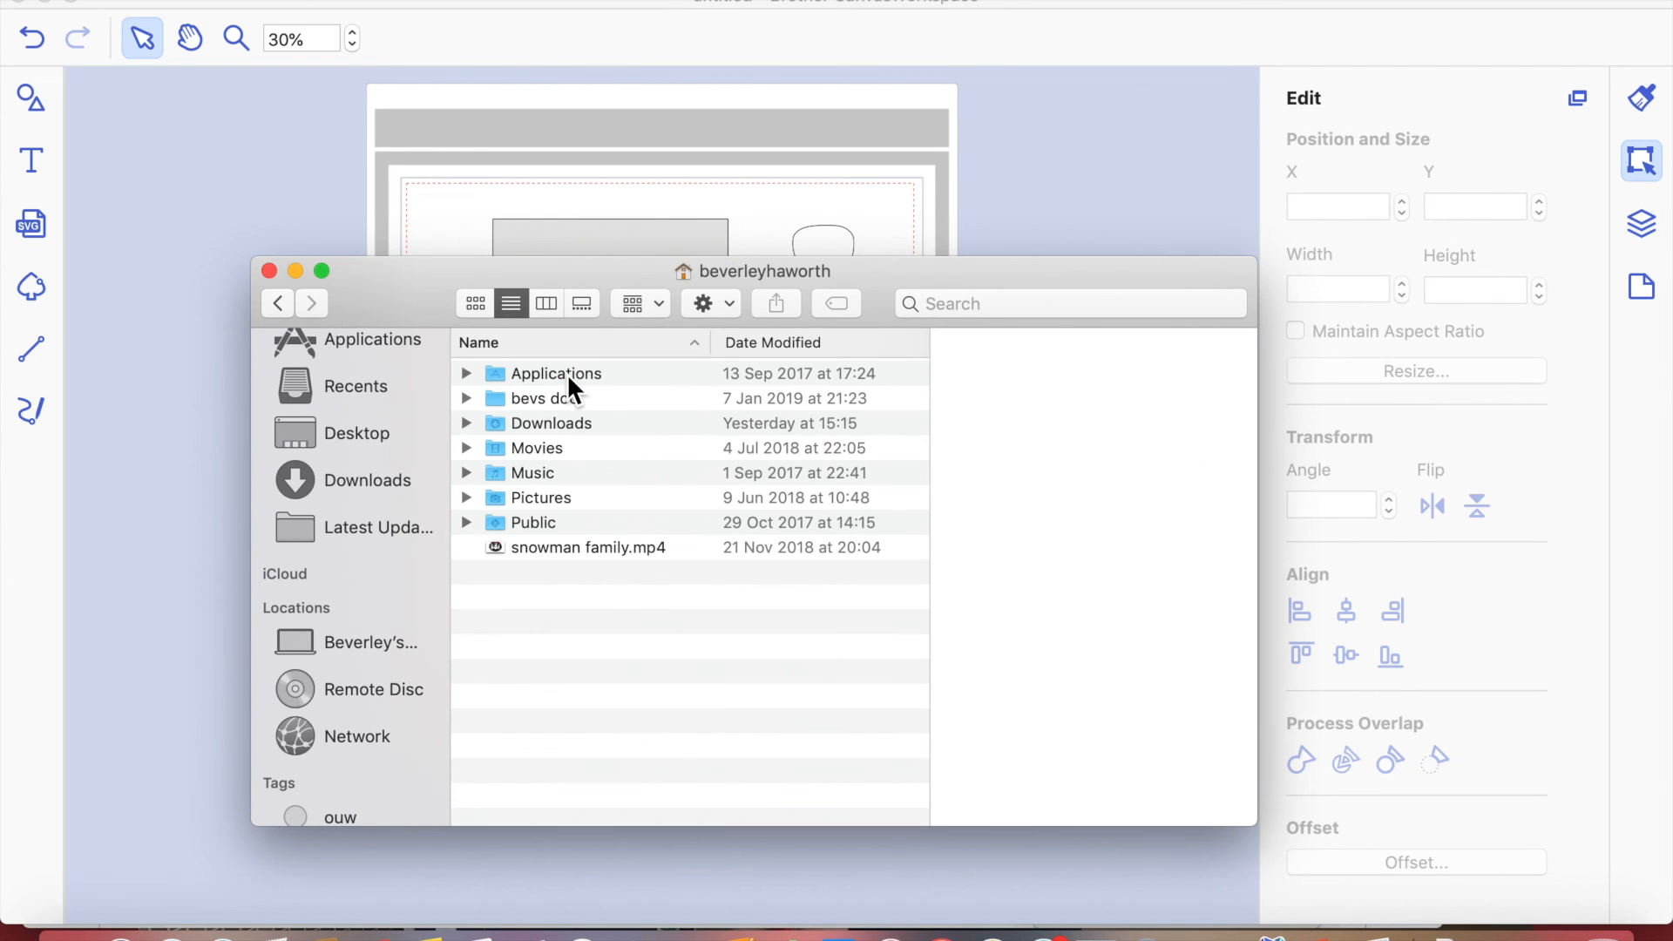
{"action": "double_click", "coordinate": [569, 399]}
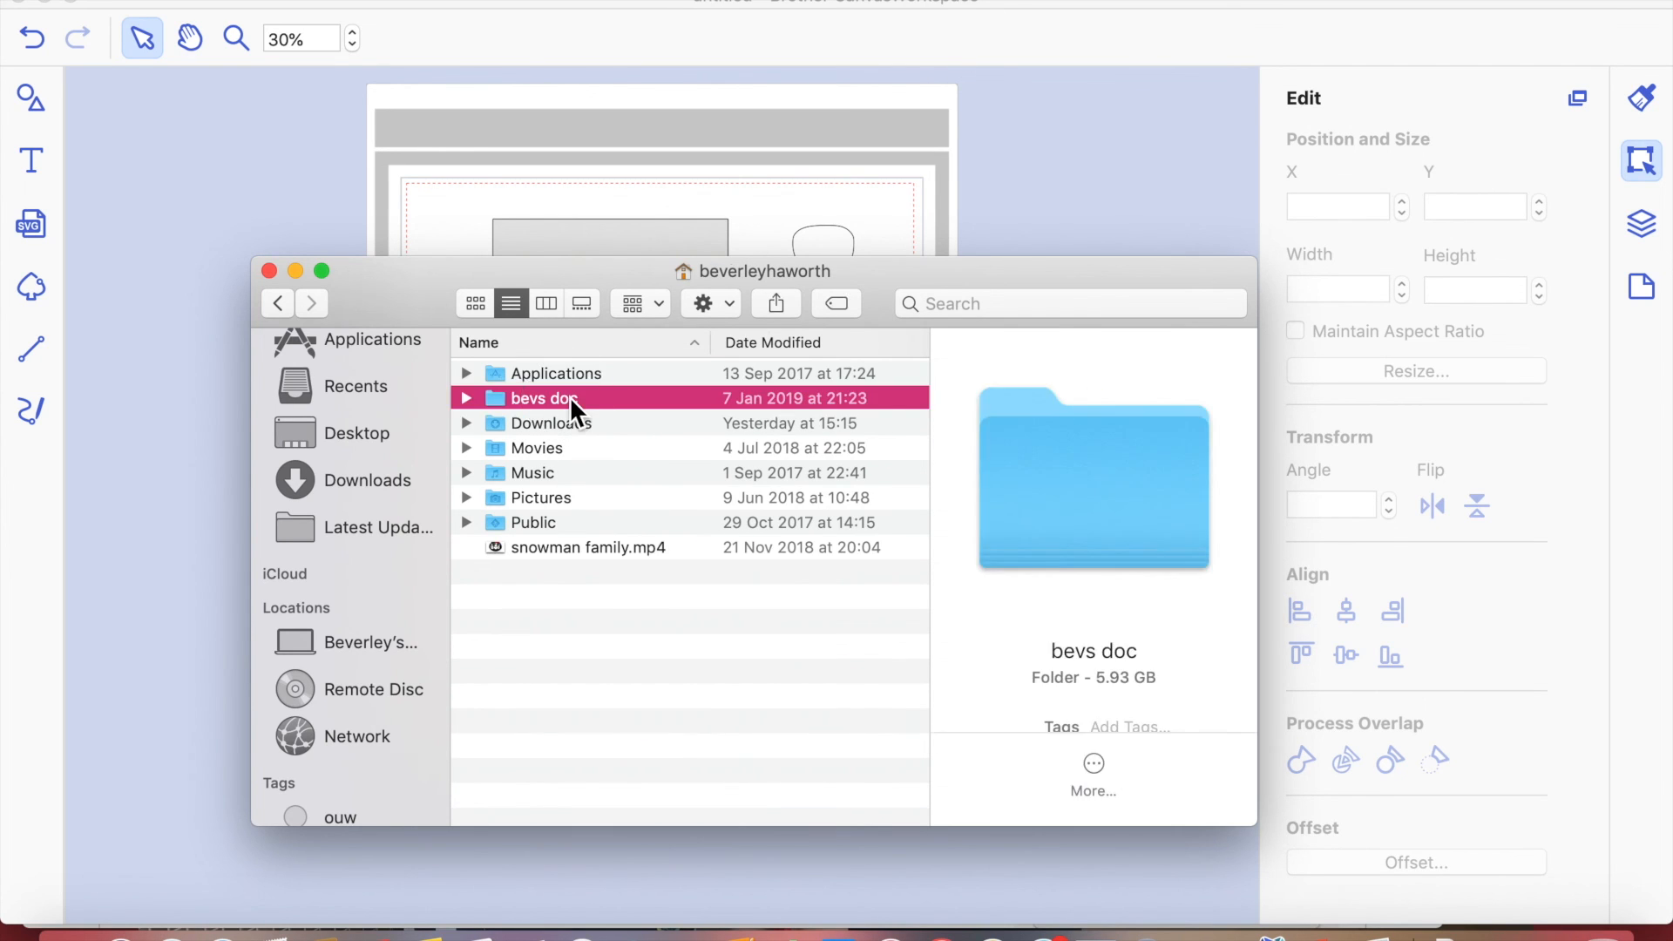
{"action": "double_click", "coordinate": [537, 375]}
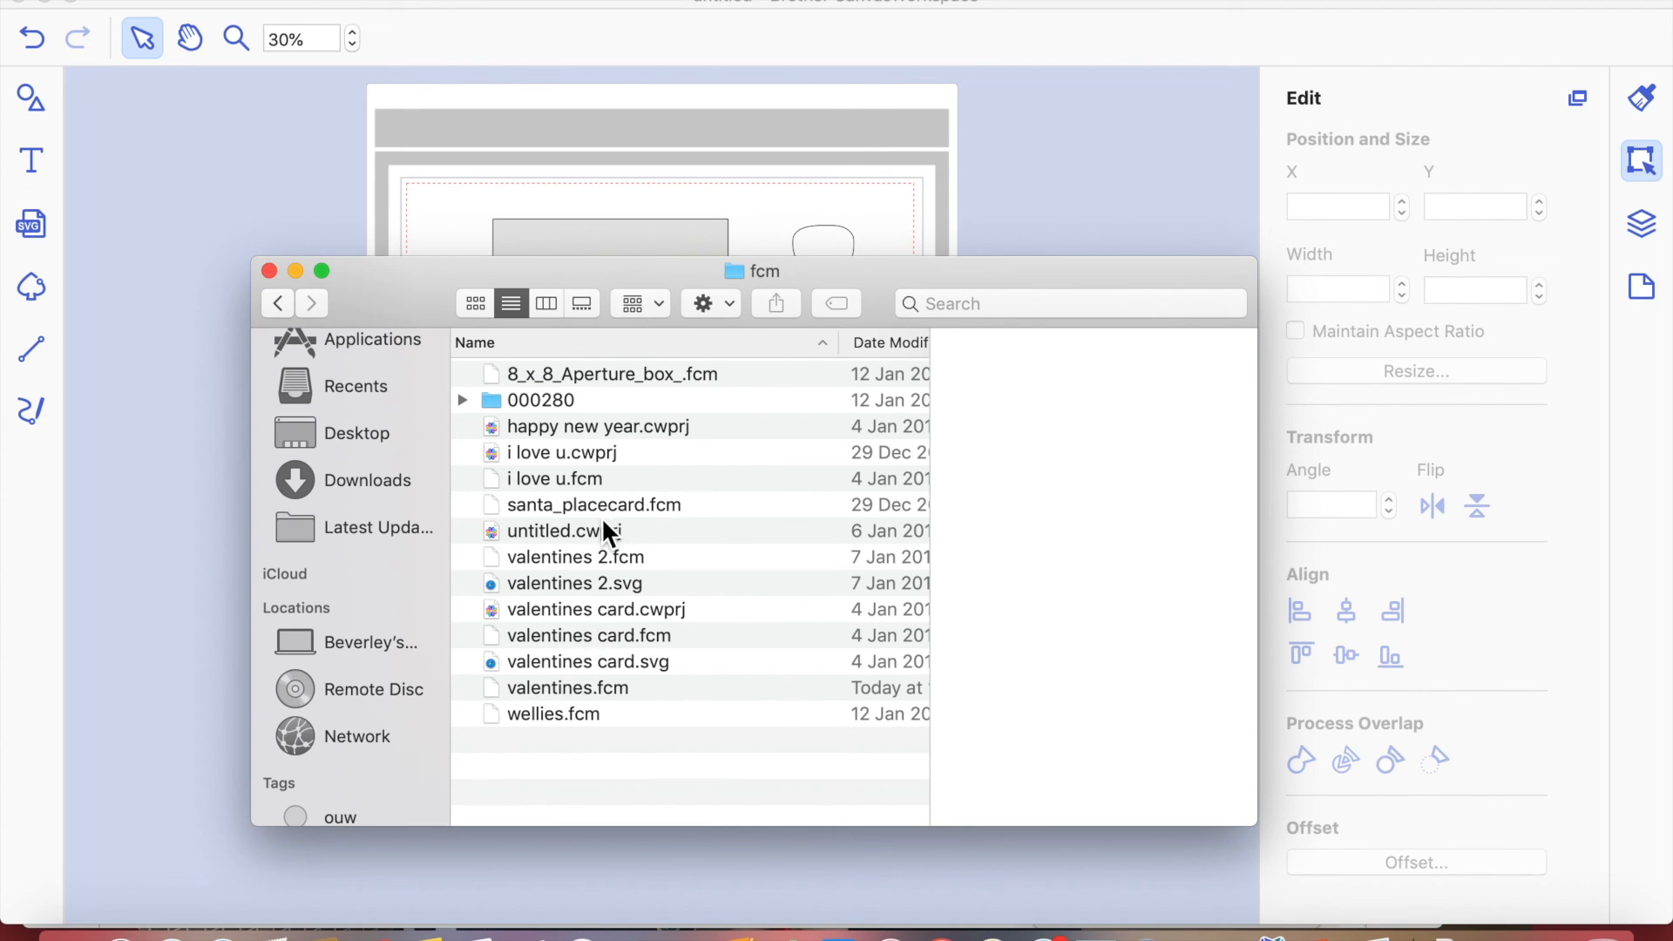
{"action": "left_click", "coordinate": [664, 638]}
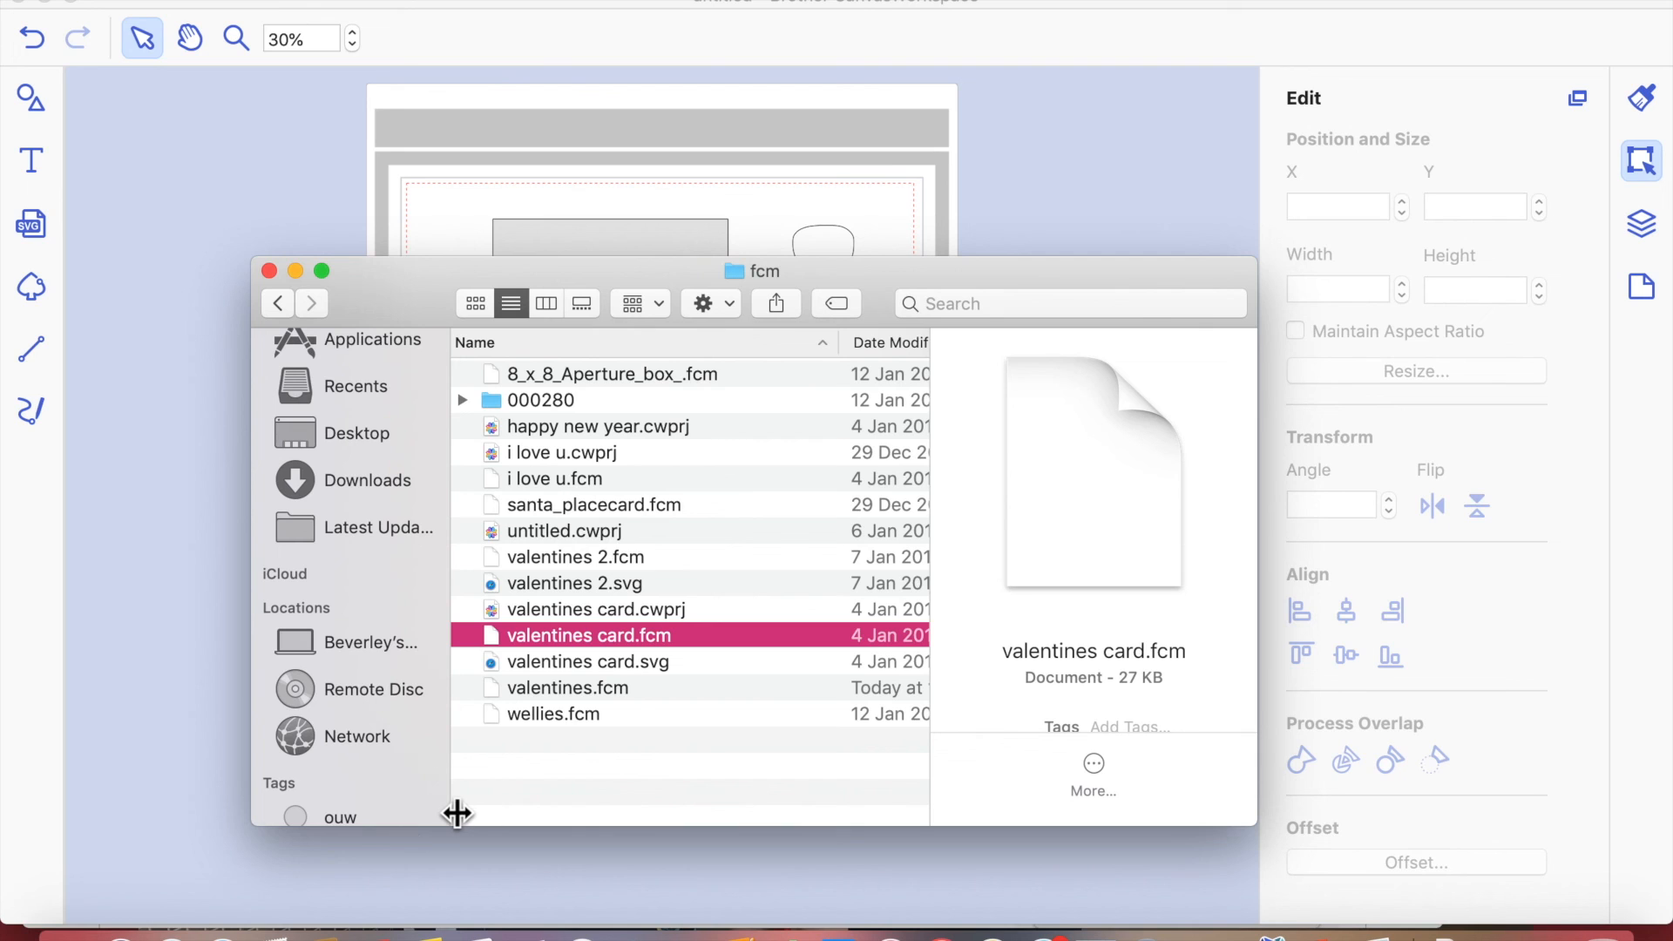
- Switch back to CanvasWorkspace and export the design as an FCM file named valentines3 in the fcm folder
{"action": "left_click", "coordinate": [320, 236]}
{"action": "left_click", "coordinate": [361, 3]}
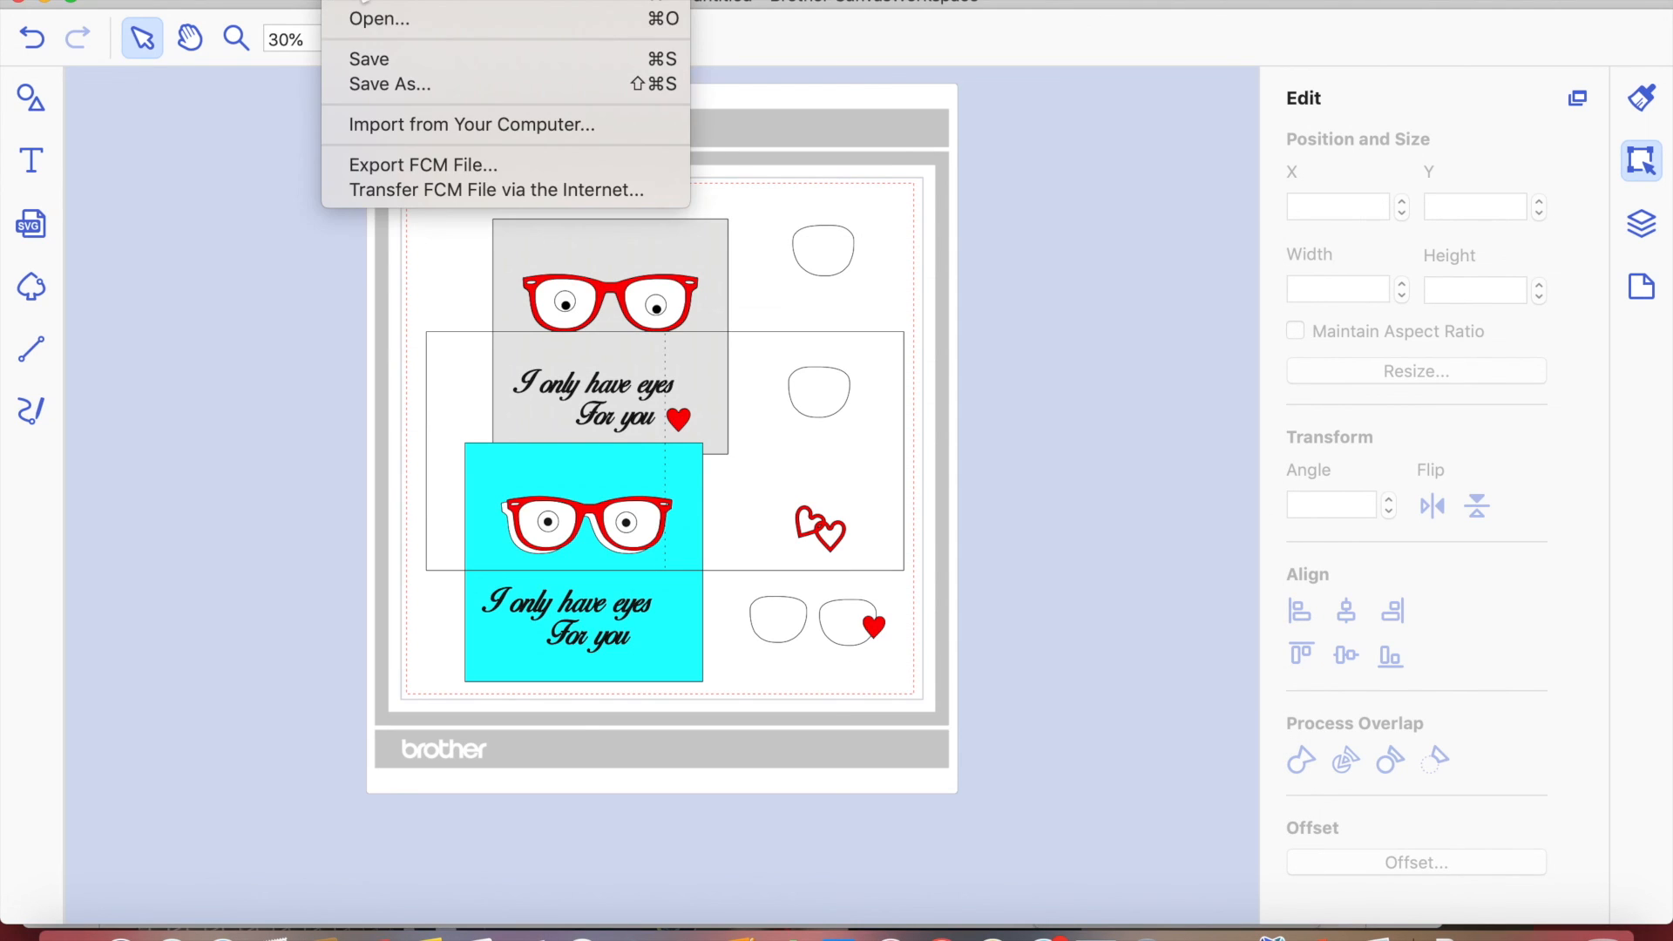
{"action": "left_click", "coordinate": [416, 163]}
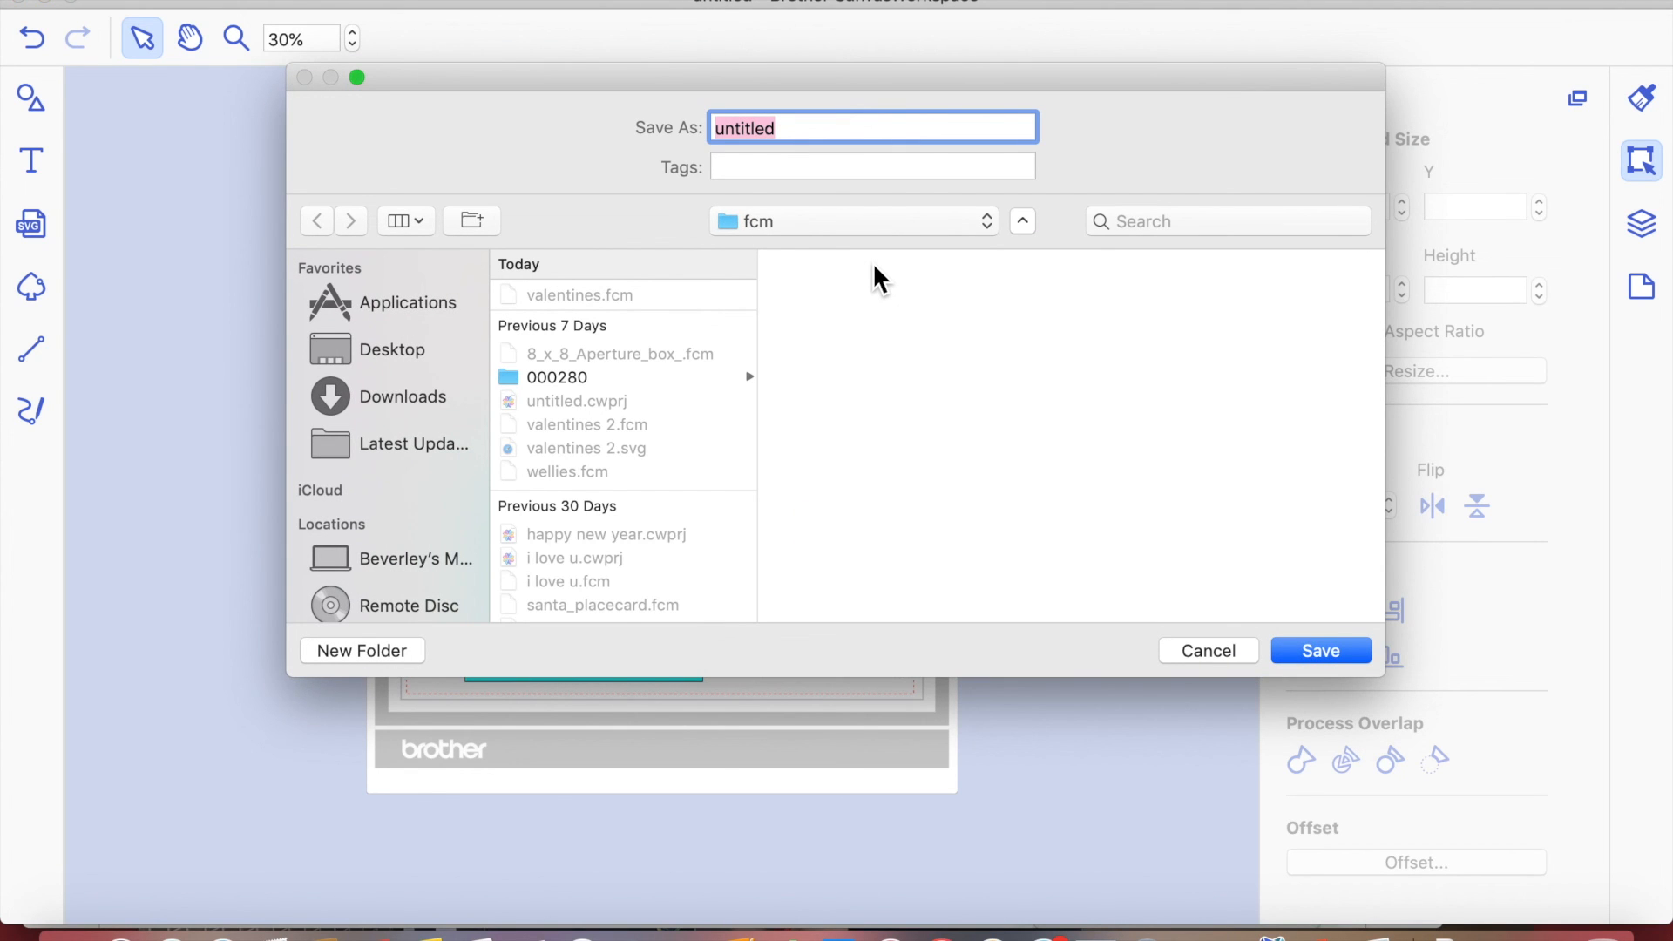
{"action": "type", "text": "valentines3"}
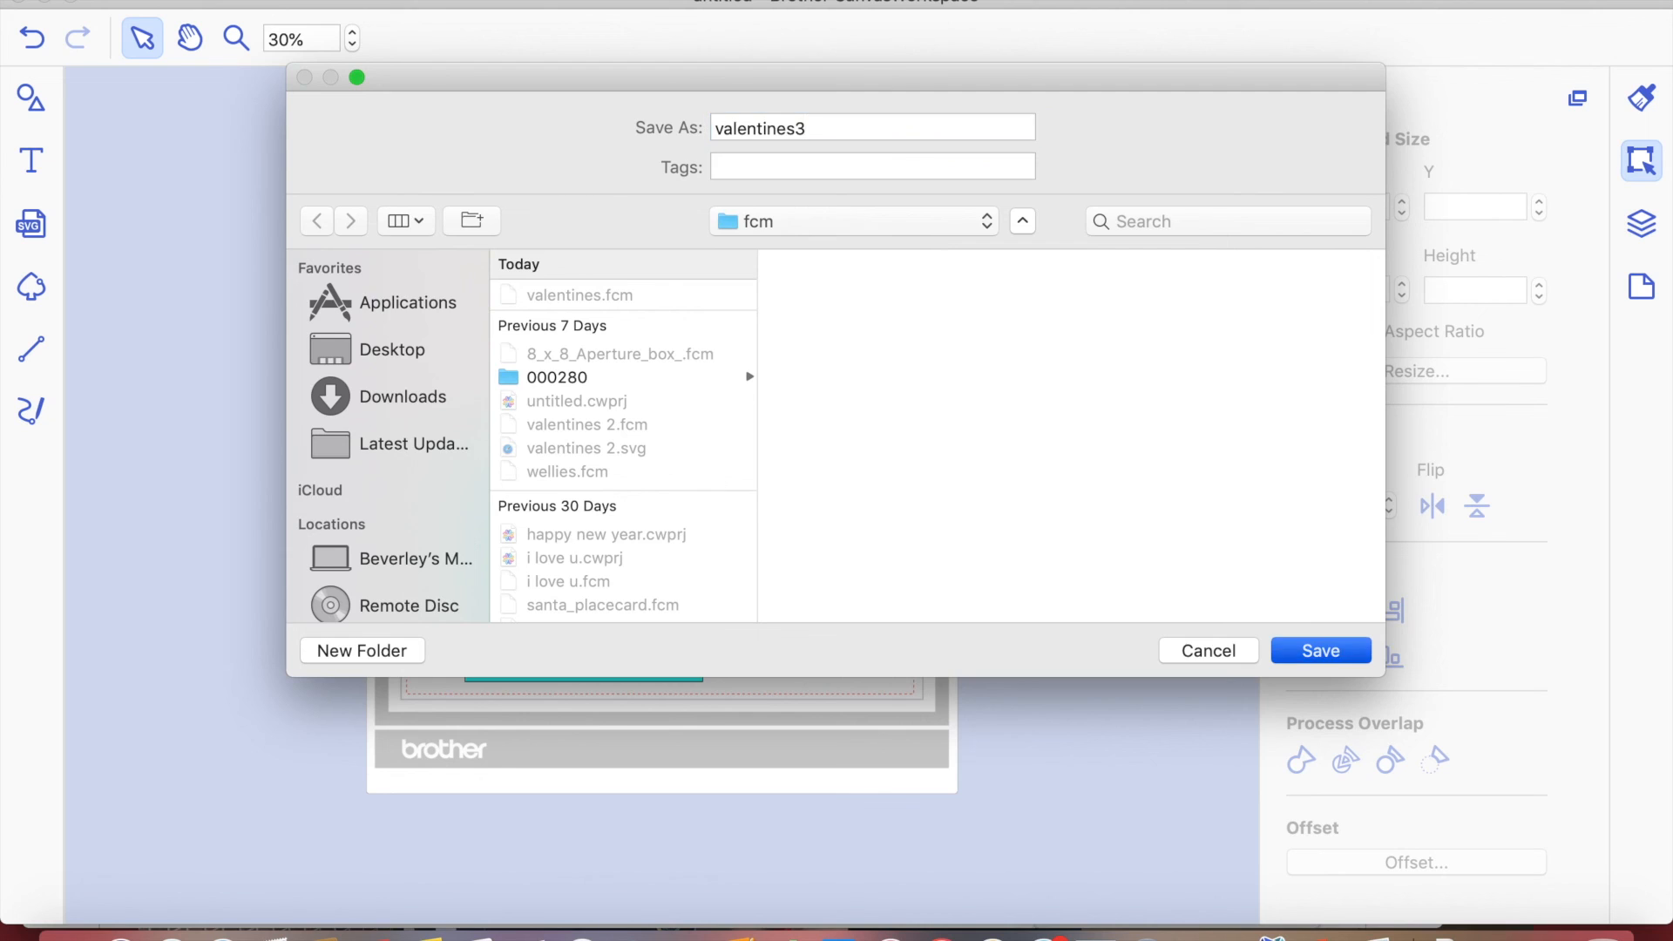
{"action": "key", "text": "Return"}
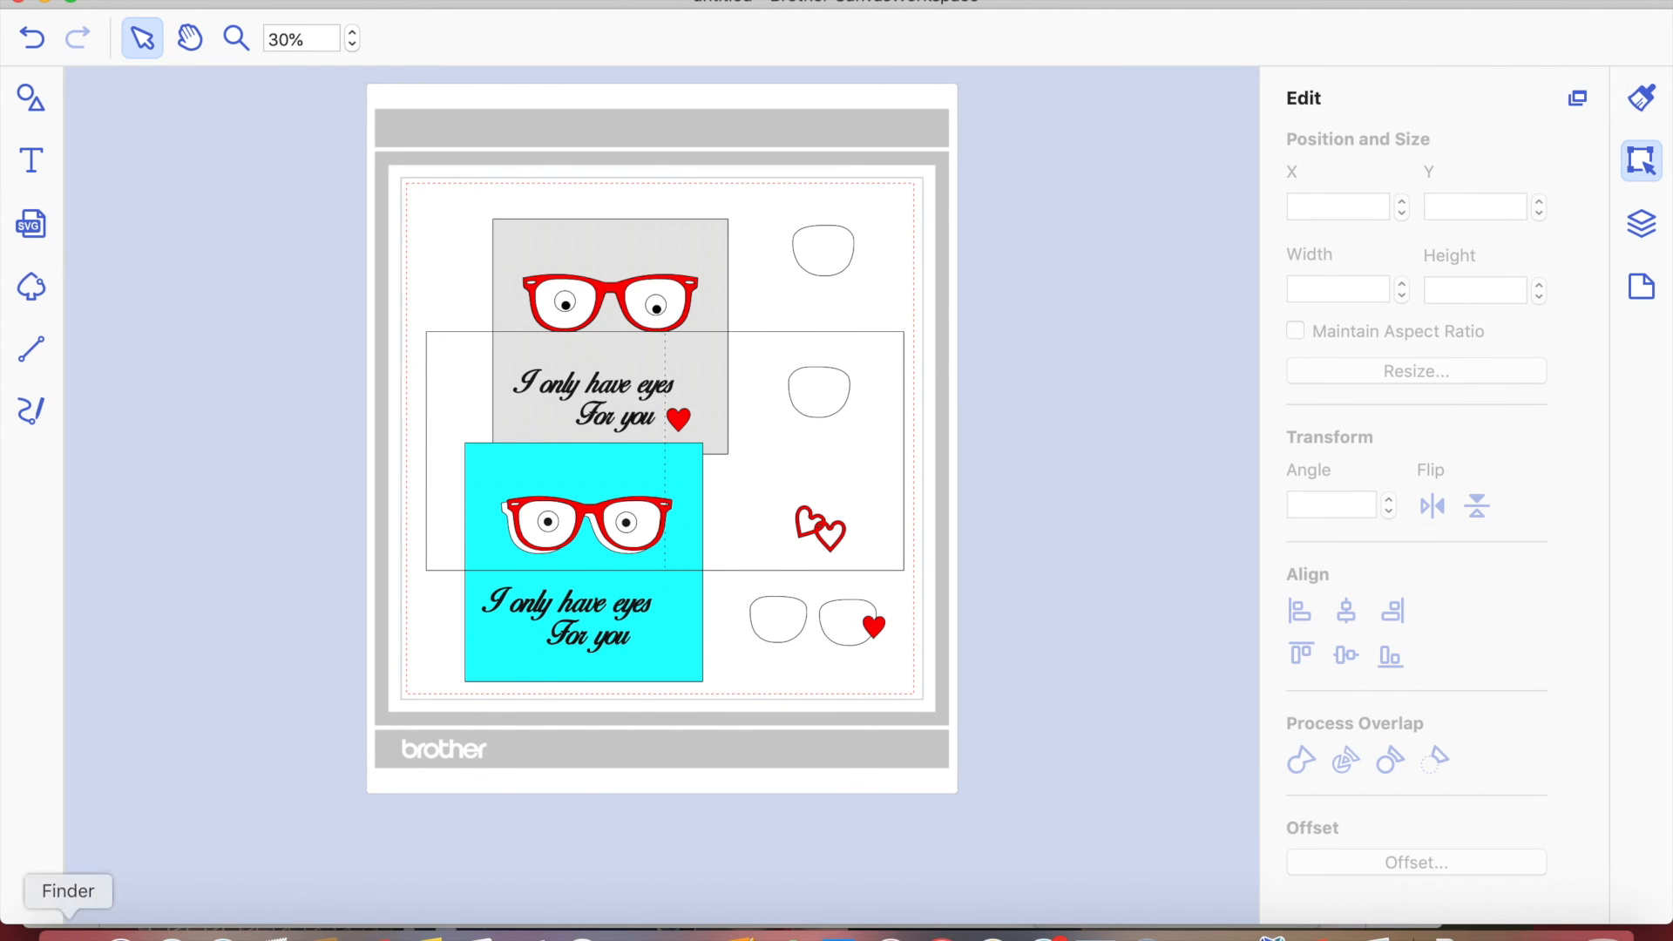
- Switch to Finder, reopen the fcm folder and check the exported valentines3.fcm file
{"action": "left_click", "coordinate": [68, 931]}
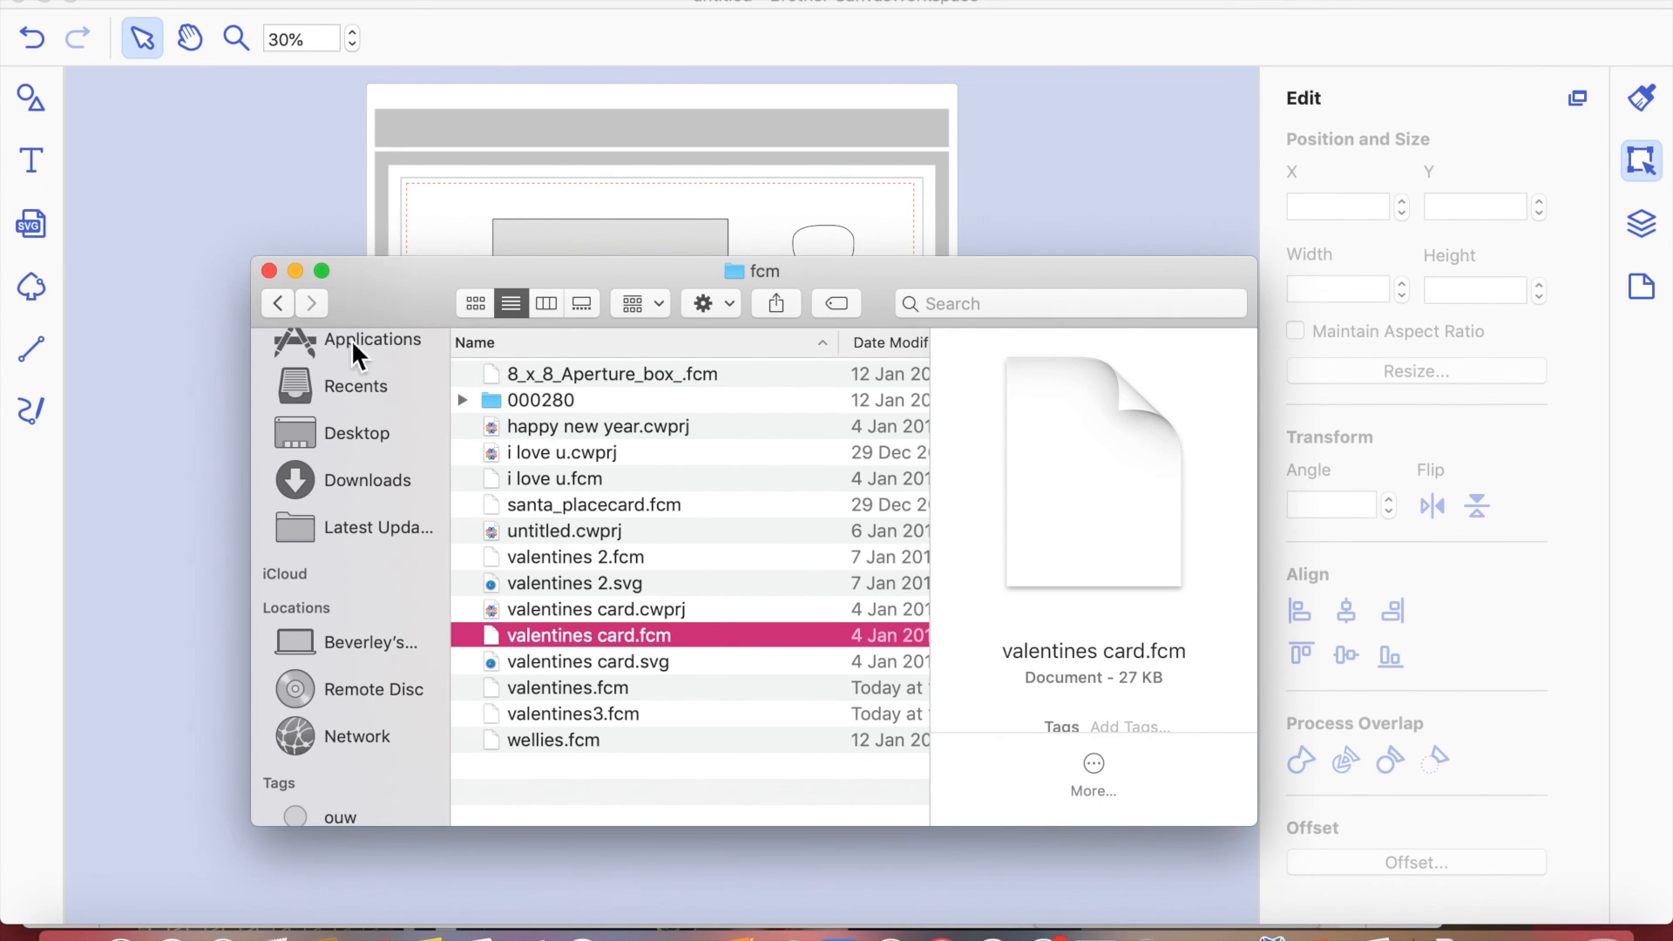
{"action": "left_click", "coordinate": [279, 301]}
{"action": "double_click", "coordinate": [559, 371]}
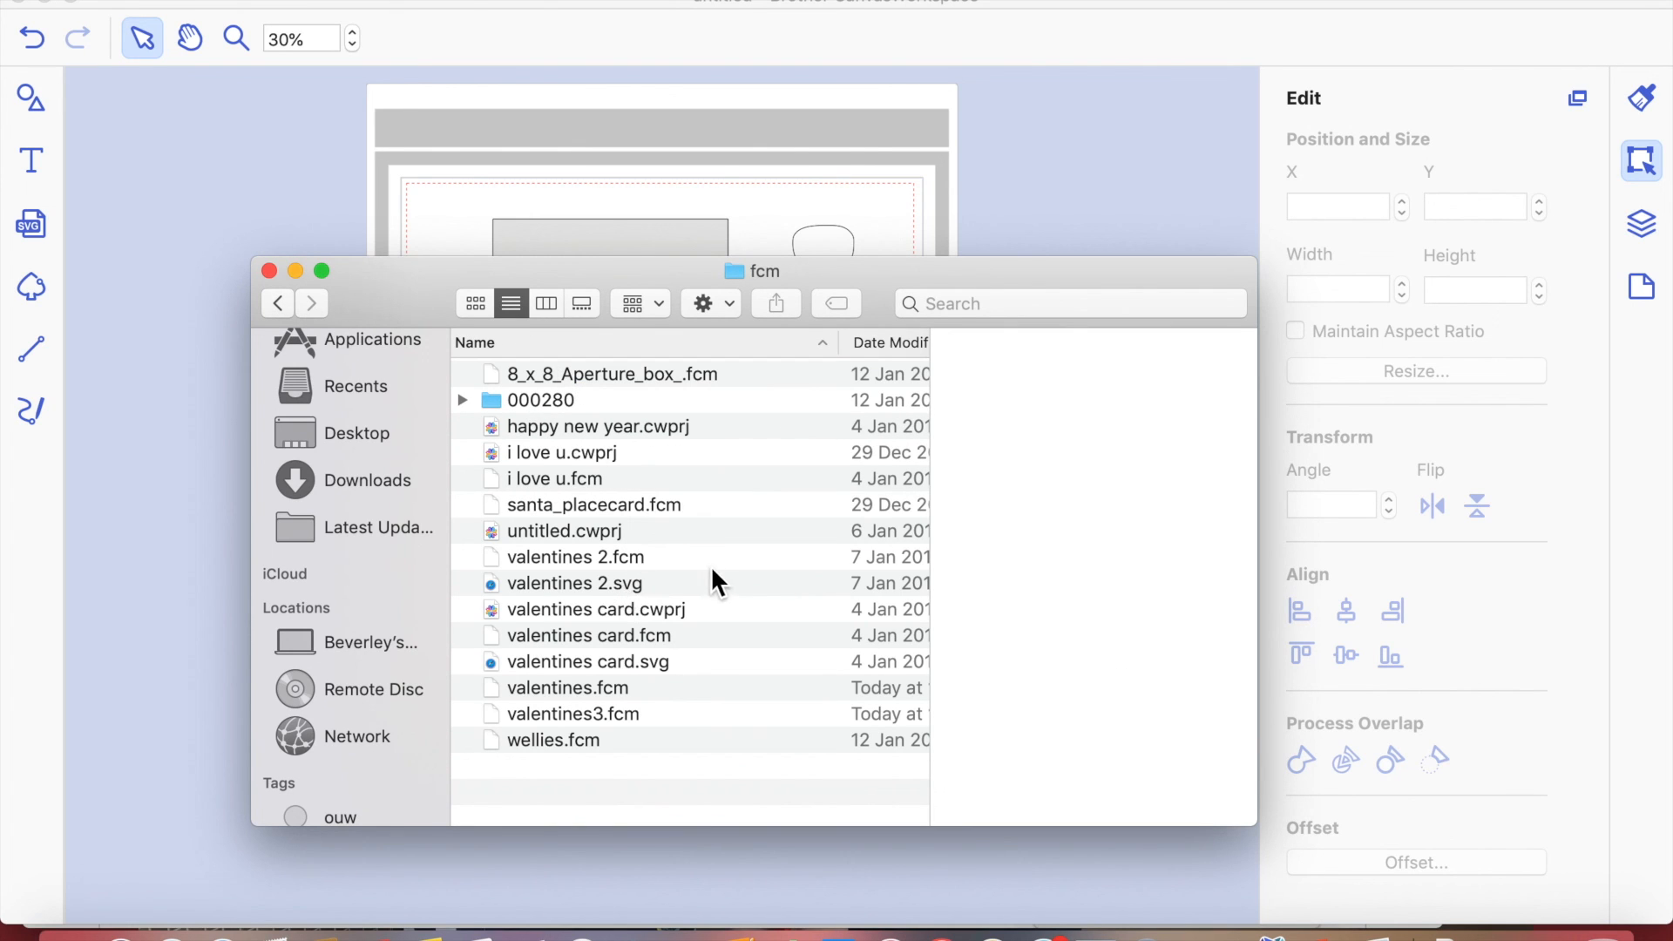
{"action": "left_click", "coordinate": [604, 715]}
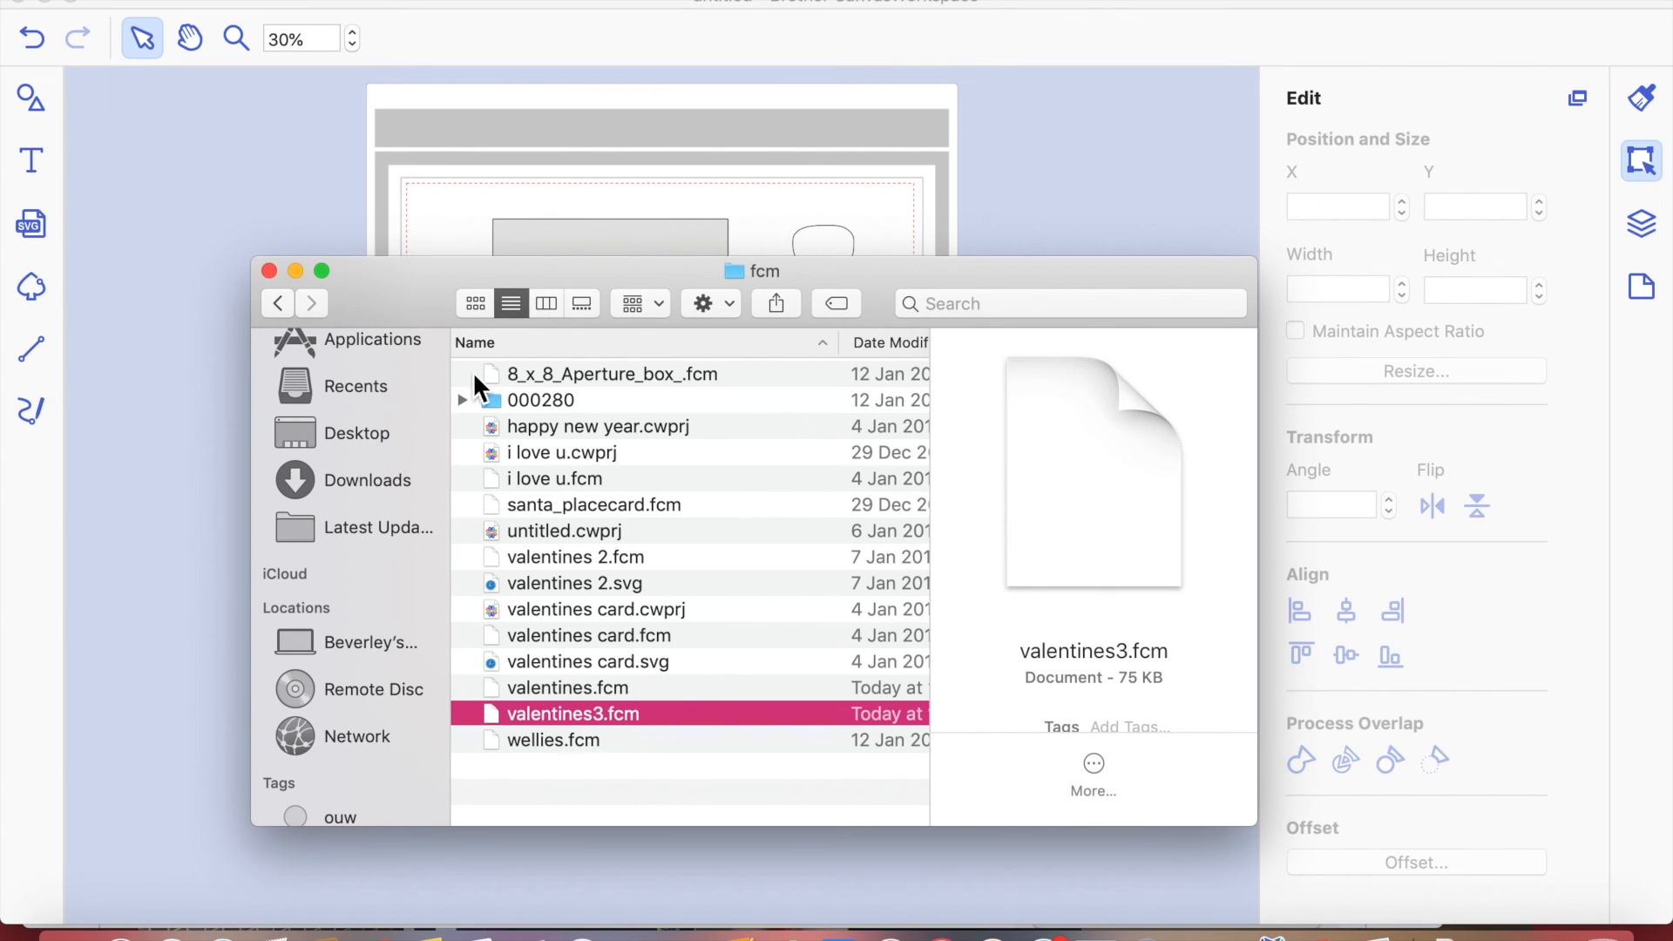
- Return to CanvasWorkspace and transfer the design as an FCM file over the internet to the registered machine
{"action": "left_click", "coordinate": [152, 474]}
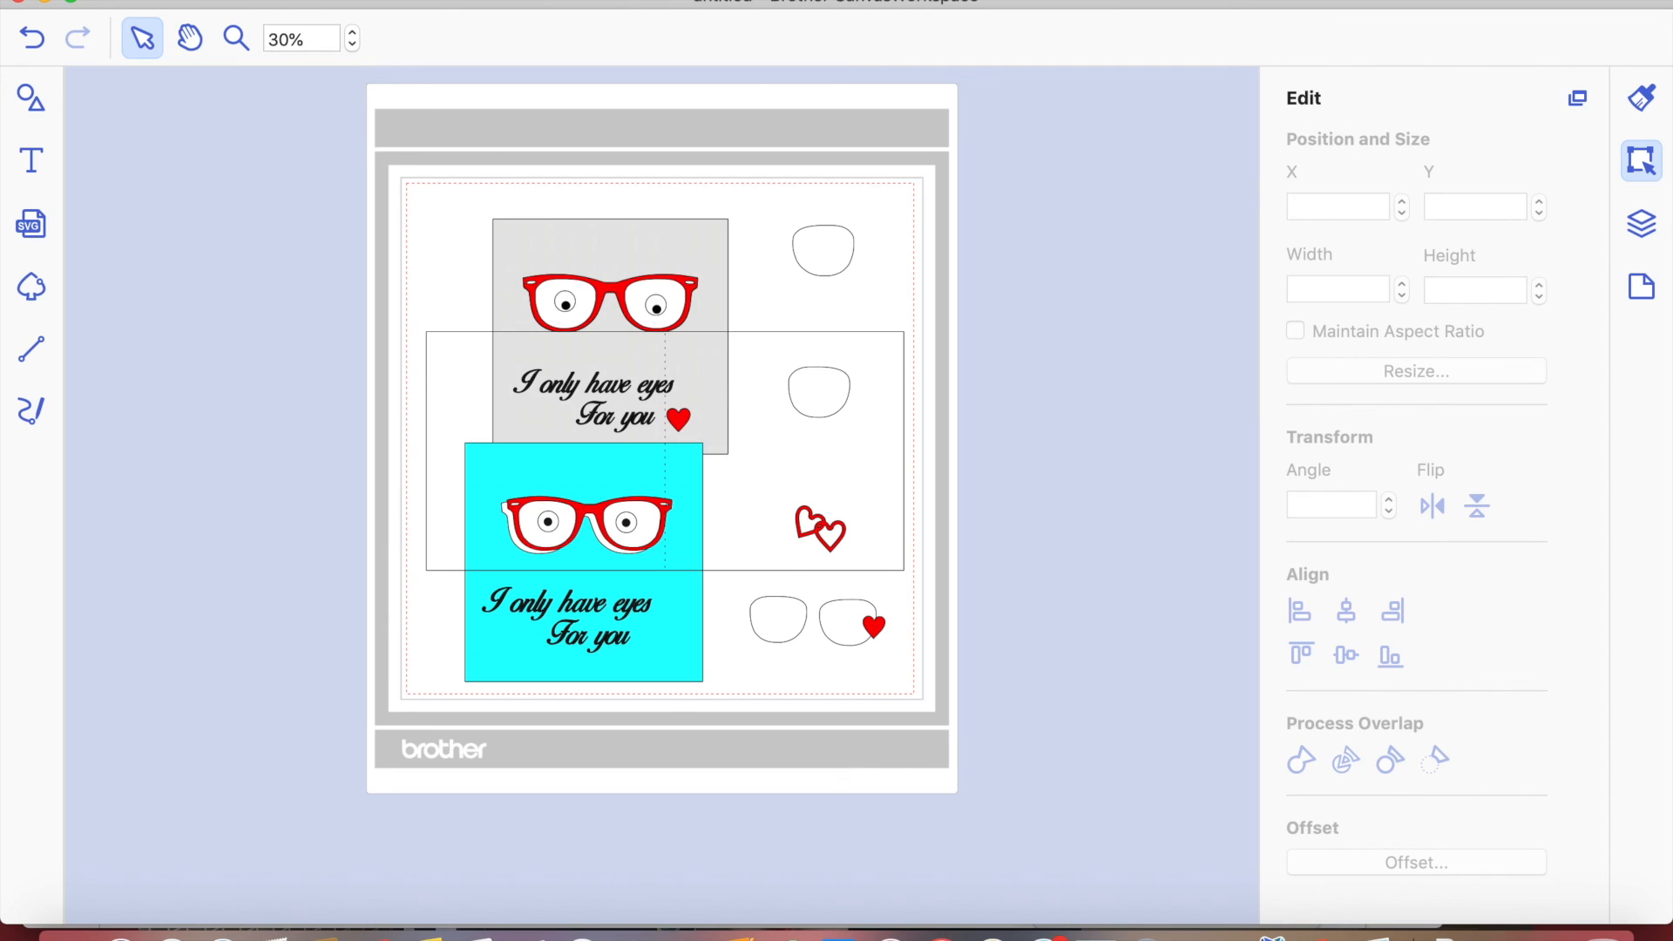
{"action": "left_click", "coordinate": [339, 2]}
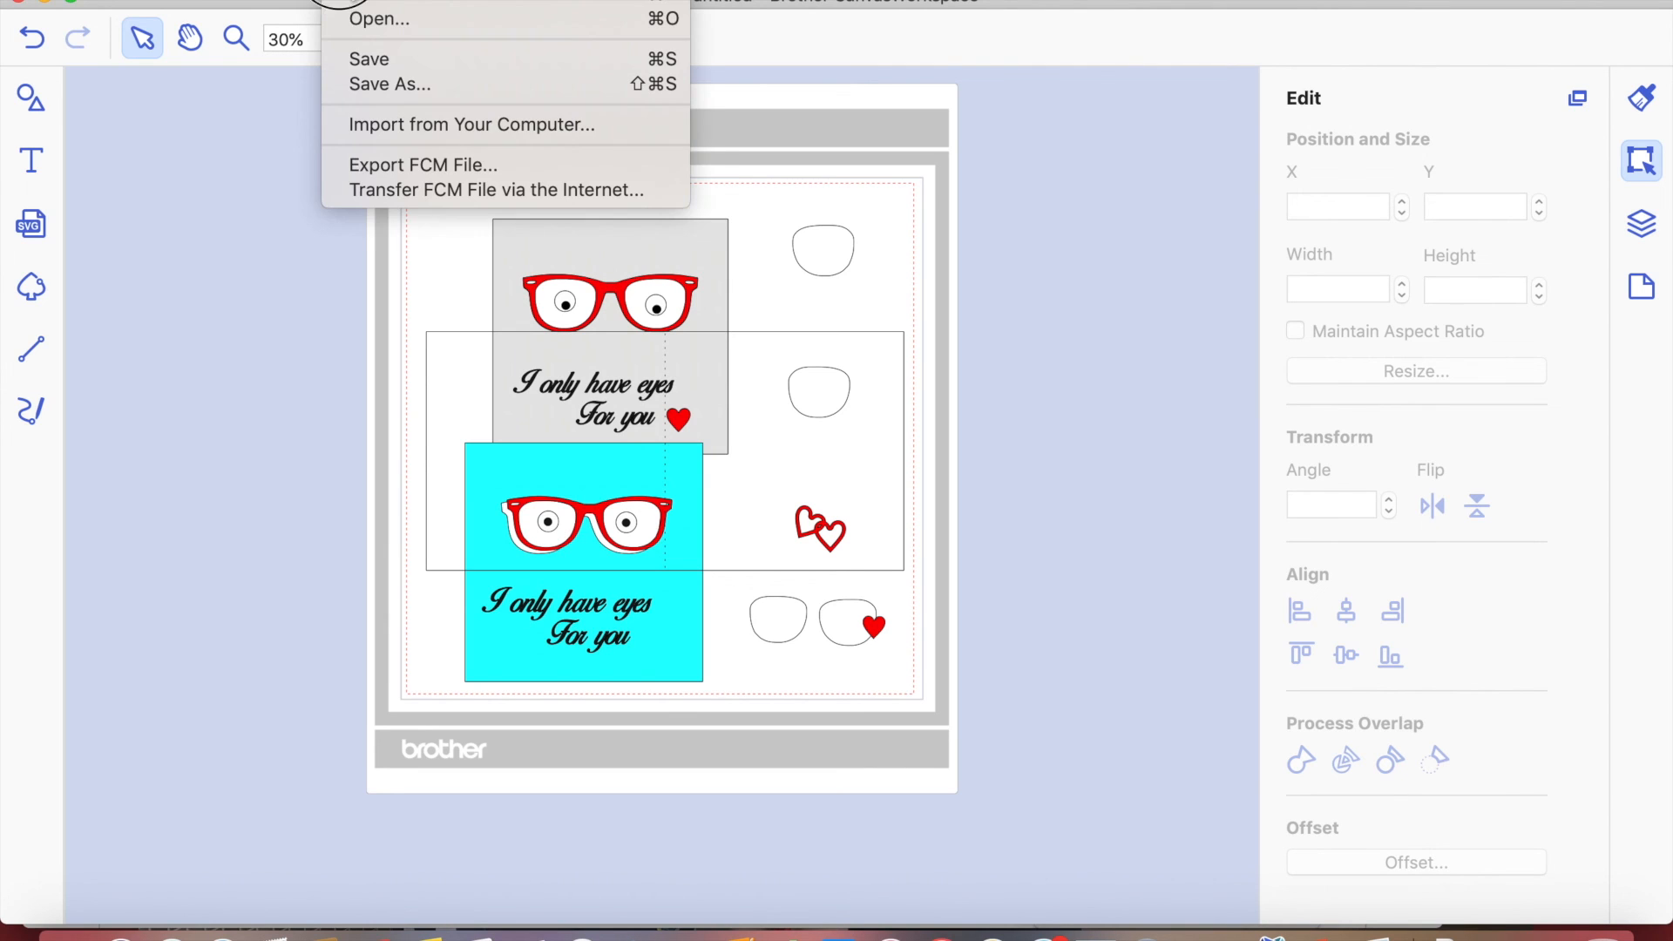
{"action": "left_click", "coordinate": [396, 188]}
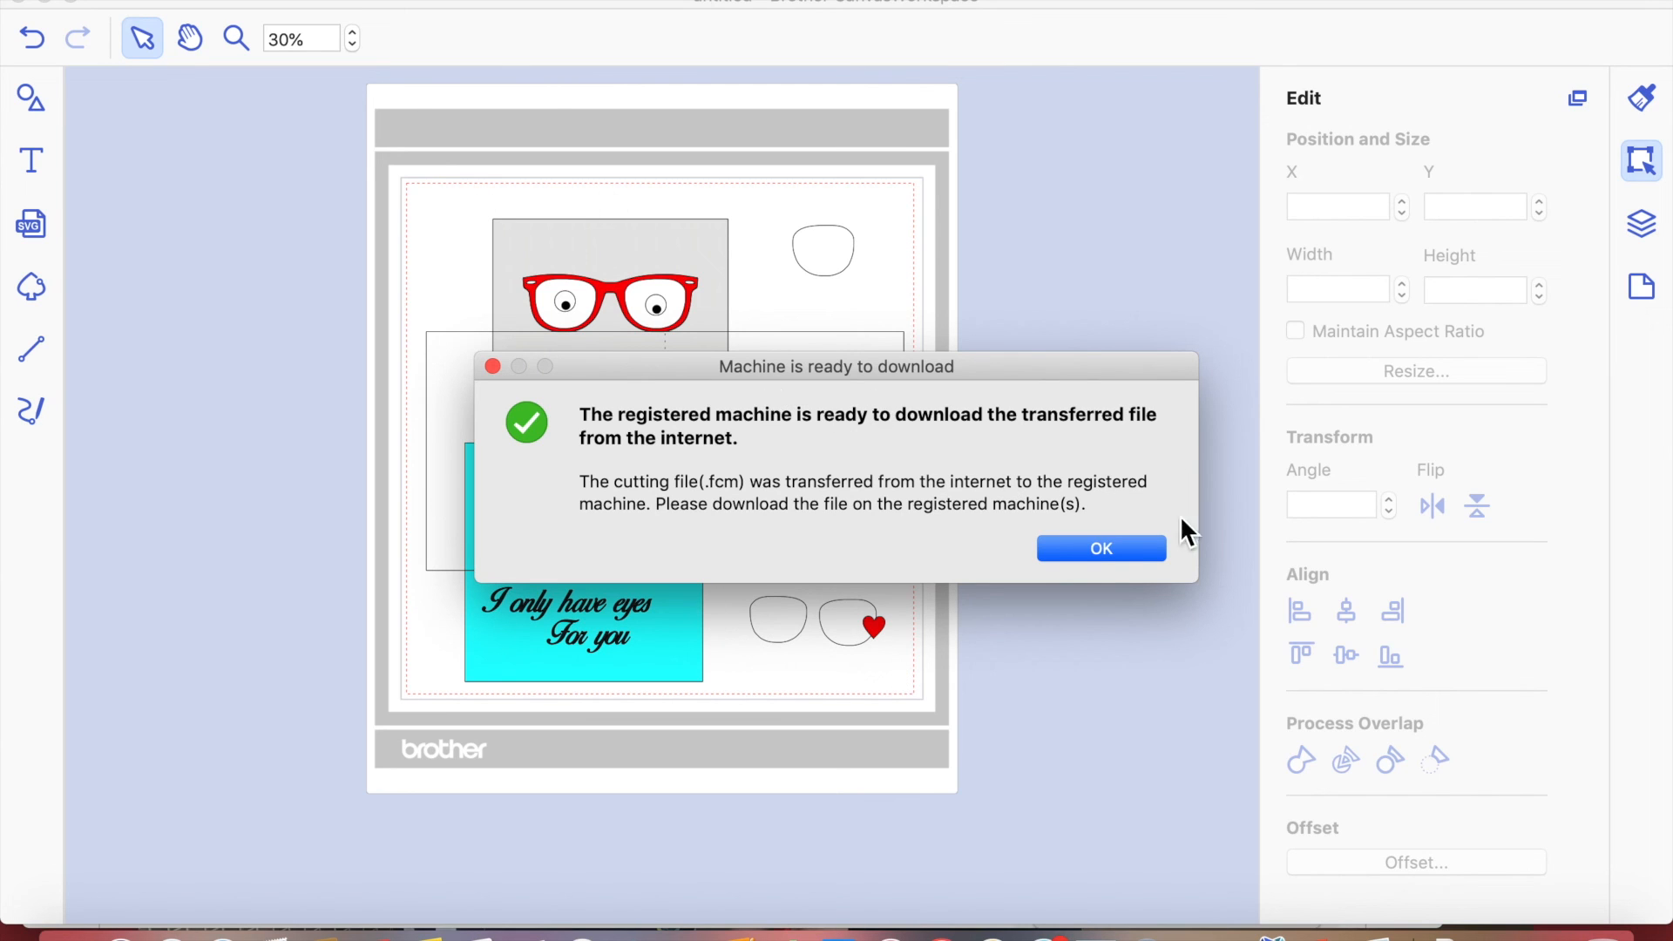
{"action": "left_click", "coordinate": [1102, 548]}
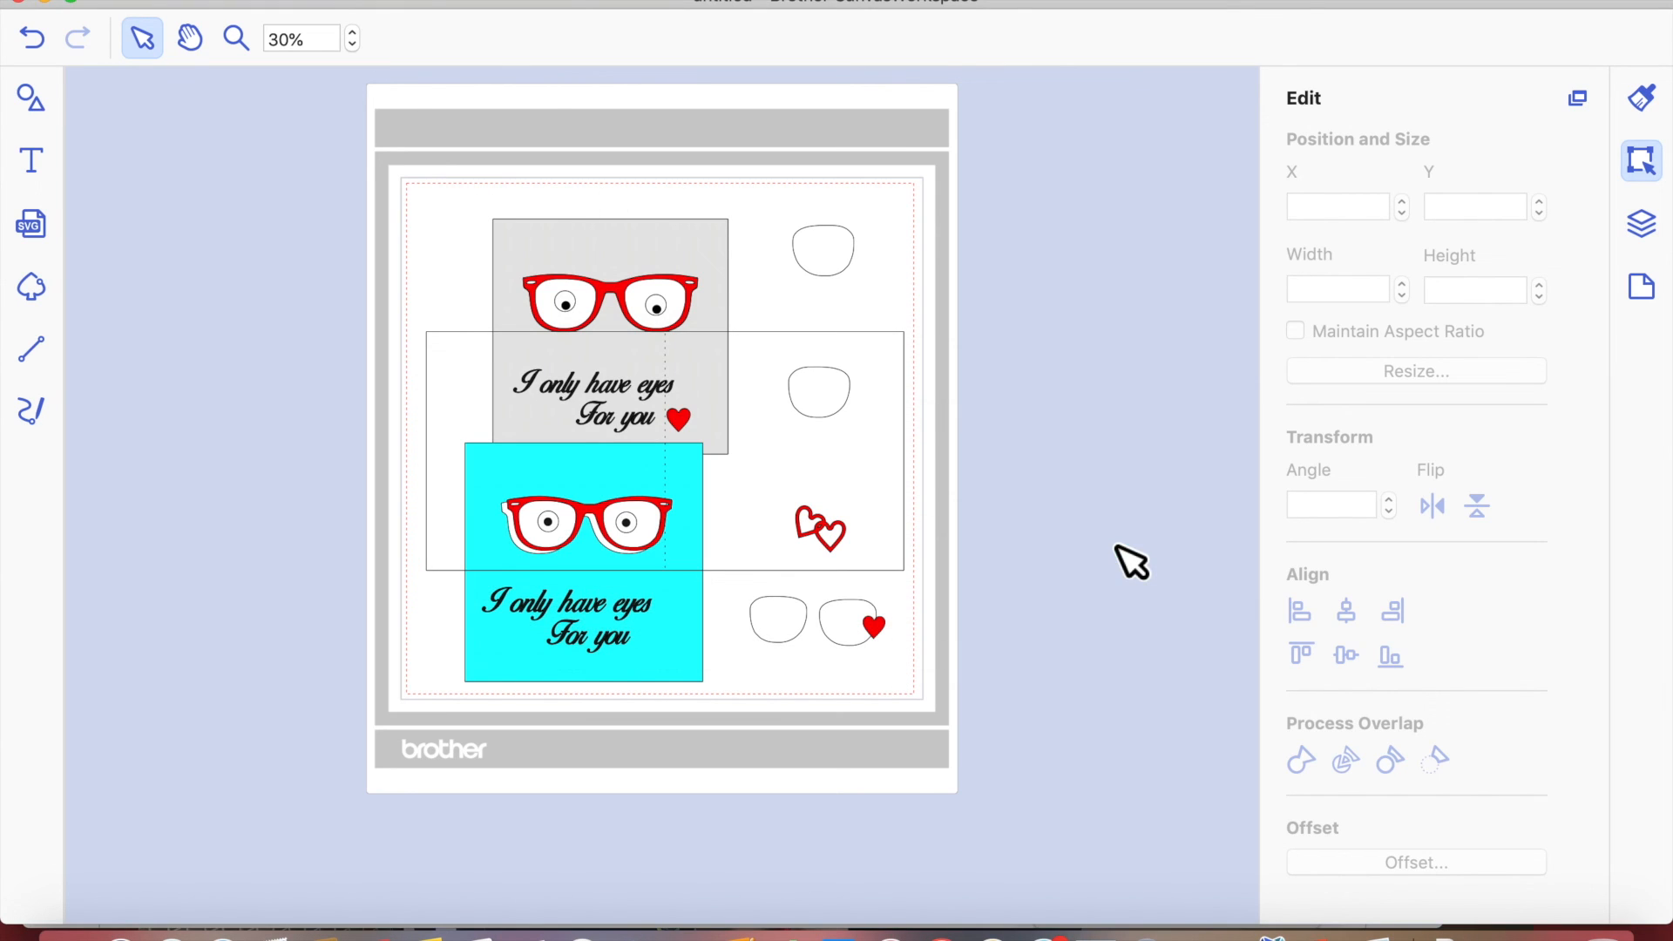